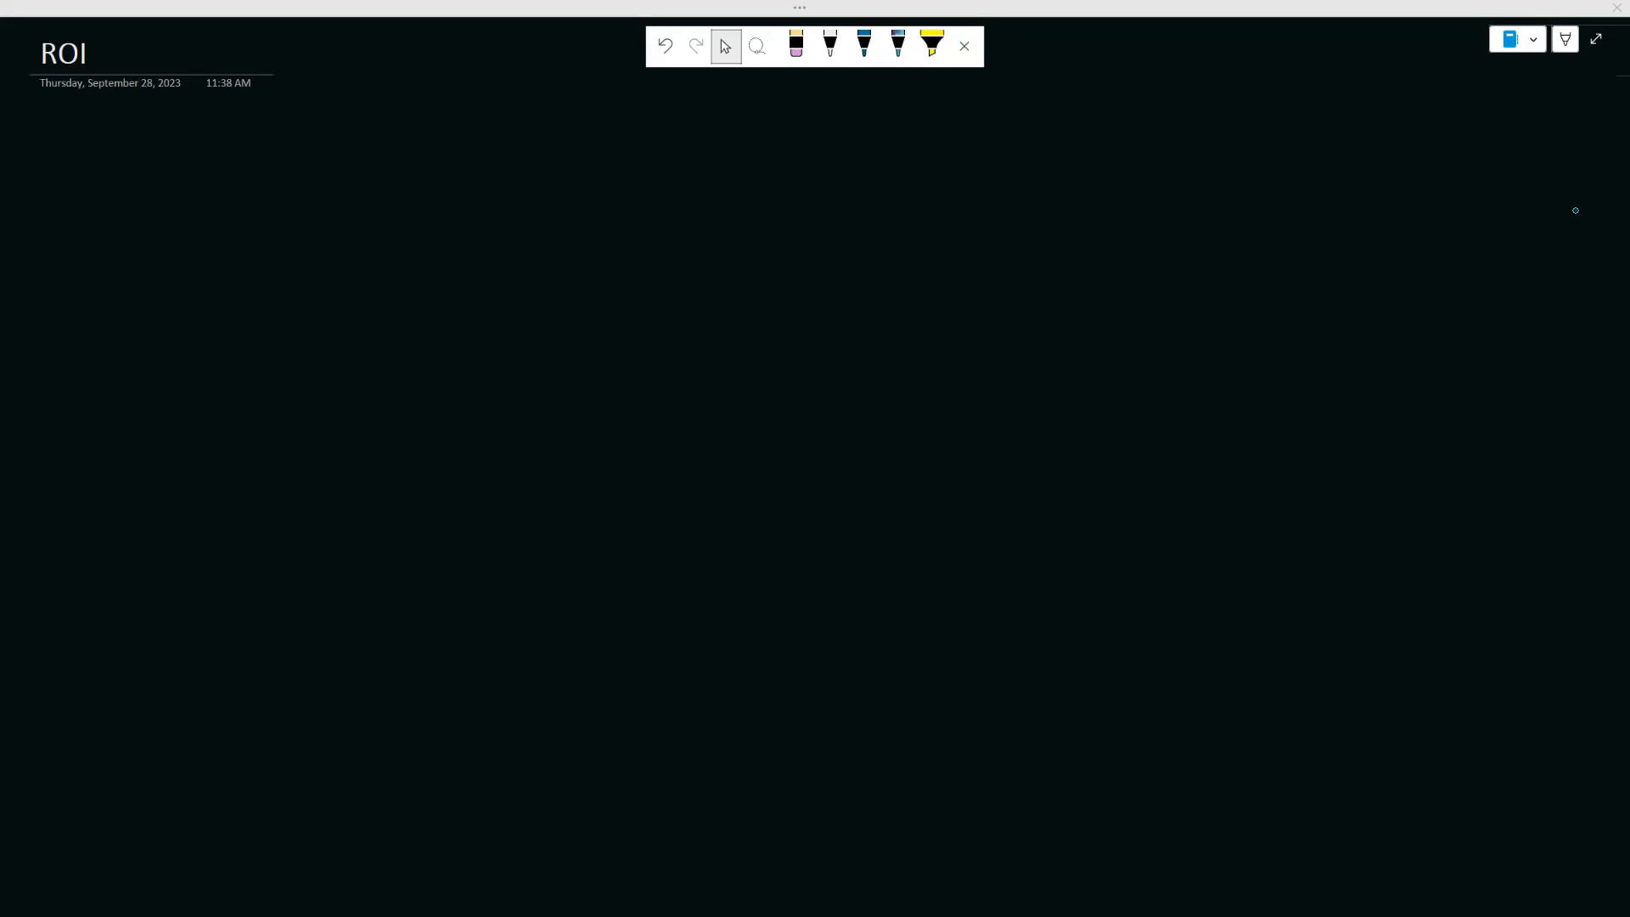
Handwrite "MNC" and "Jio Reliance" side by side near the top of the page in blue ink and outline each one
{"action": "left_click", "coordinate": [864, 46]}
{"action": "mouse_move", "coordinate": [726, 192]}
{"action": "left_mouse_down"}
{"action": "mouse_move", "coordinate": [775, 170]}
{"action": "mouse_move", "coordinate": [804, 182]}
{"action": "left_mouse_up"}
{"action": "mouse_move", "coordinate": [828, 191]}
{"action": "left_mouse_down"}
{"action": "mouse_move", "coordinate": [733, 212]}
{"action": "mouse_move", "coordinate": [792, 141]}
{"action": "mouse_move", "coordinate": [831, 188]}
{"action": "left_mouse_up"}
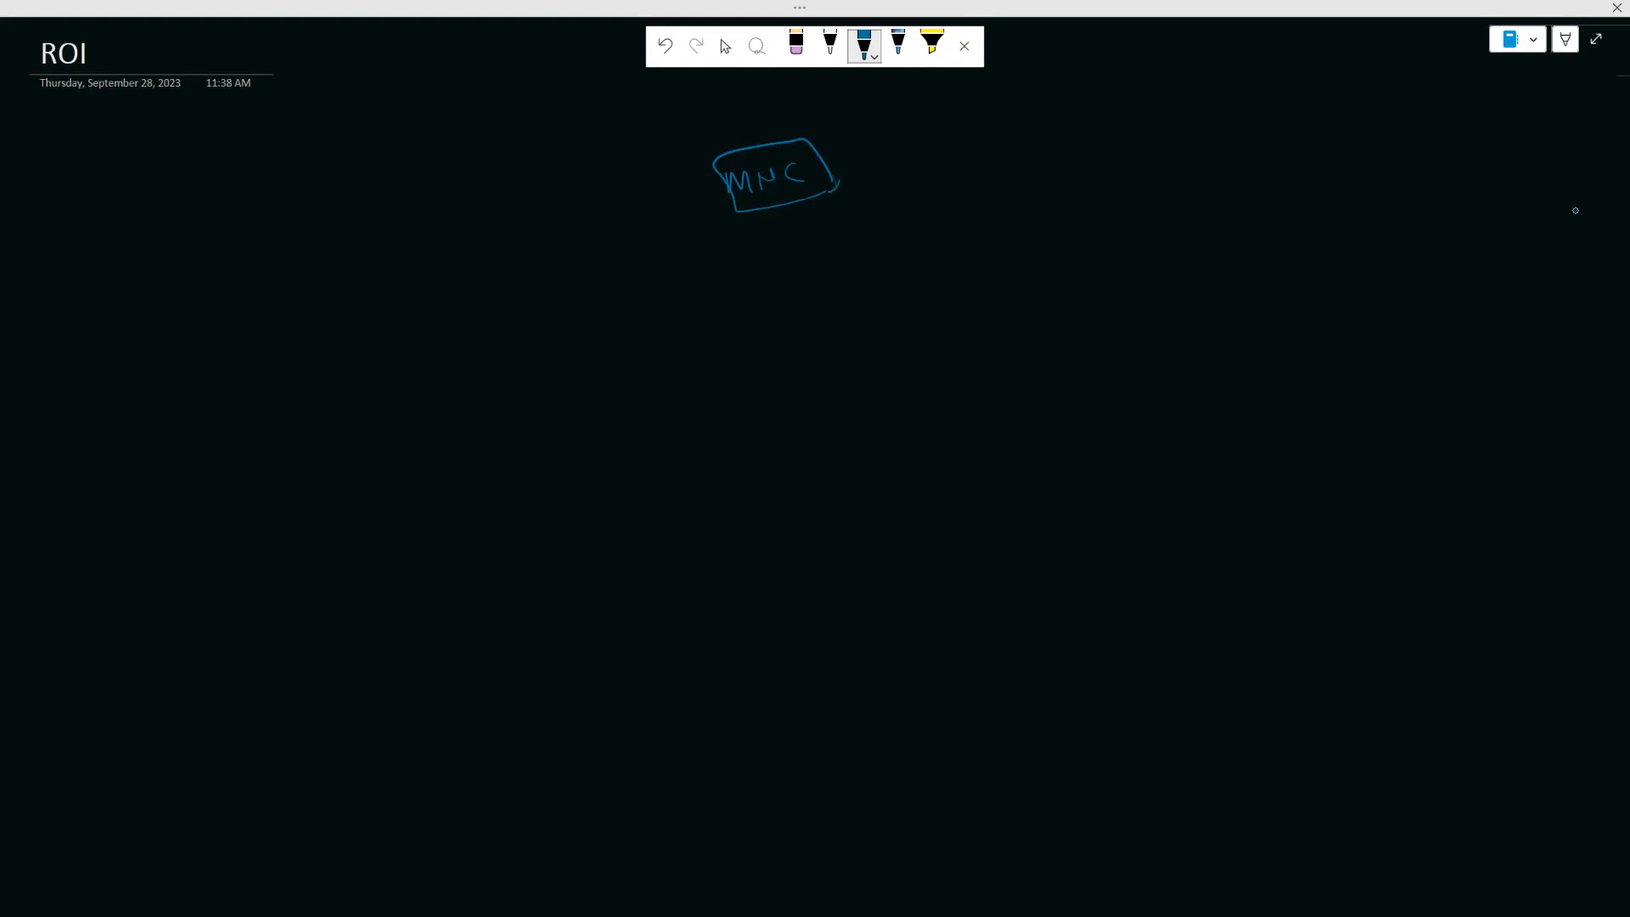
{"action": "mouse_move", "coordinate": [908, 168]}
{"action": "left_mouse_down"}
{"action": "mouse_move", "coordinate": [919, 192]}
{"action": "mouse_move", "coordinate": [956, 162]}
{"action": "mouse_move", "coordinate": [1005, 194]}
{"action": "mouse_move", "coordinate": [1047, 156]}
{"action": "mouse_move", "coordinate": [1137, 165]}
{"action": "left_mouse_up"}
{"action": "left_click_drag", "start_coordinate": [1148, 159], "coordinate": [1165, 149]}
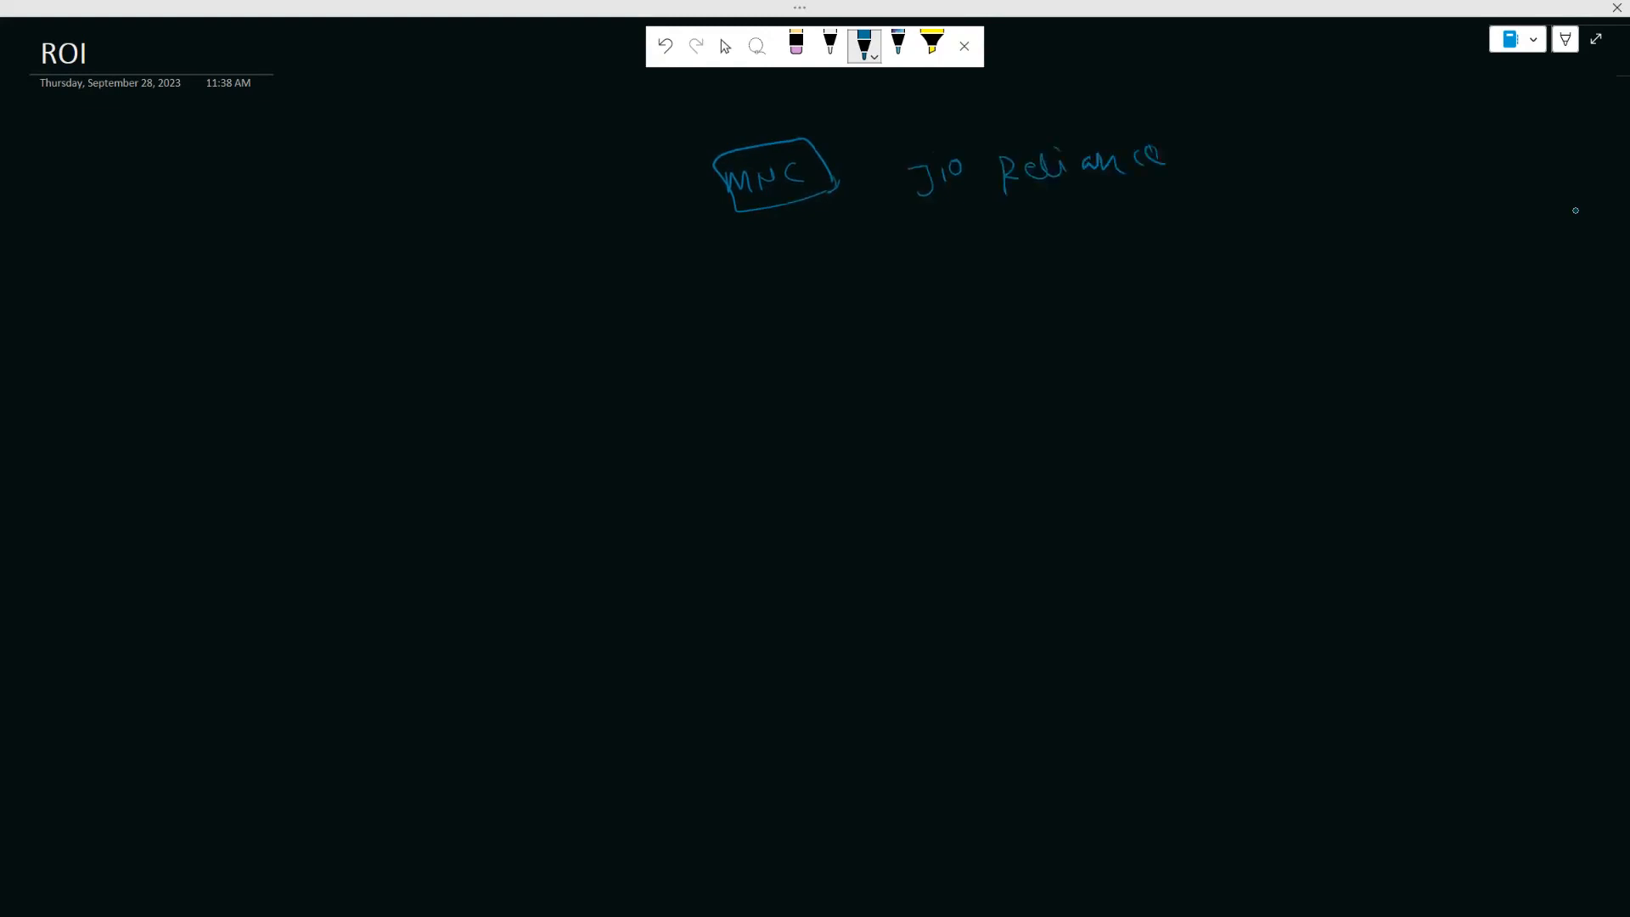
{"action": "mouse_move", "coordinate": [905, 146]}
{"action": "left_mouse_down"}
{"action": "mouse_move", "coordinate": [912, 201]}
{"action": "mouse_move", "coordinate": [1204, 173]}
{"action": "mouse_move", "coordinate": [1044, 134]}
{"action": "mouse_move", "coordinate": [912, 144]}
{"action": "left_mouse_up"}
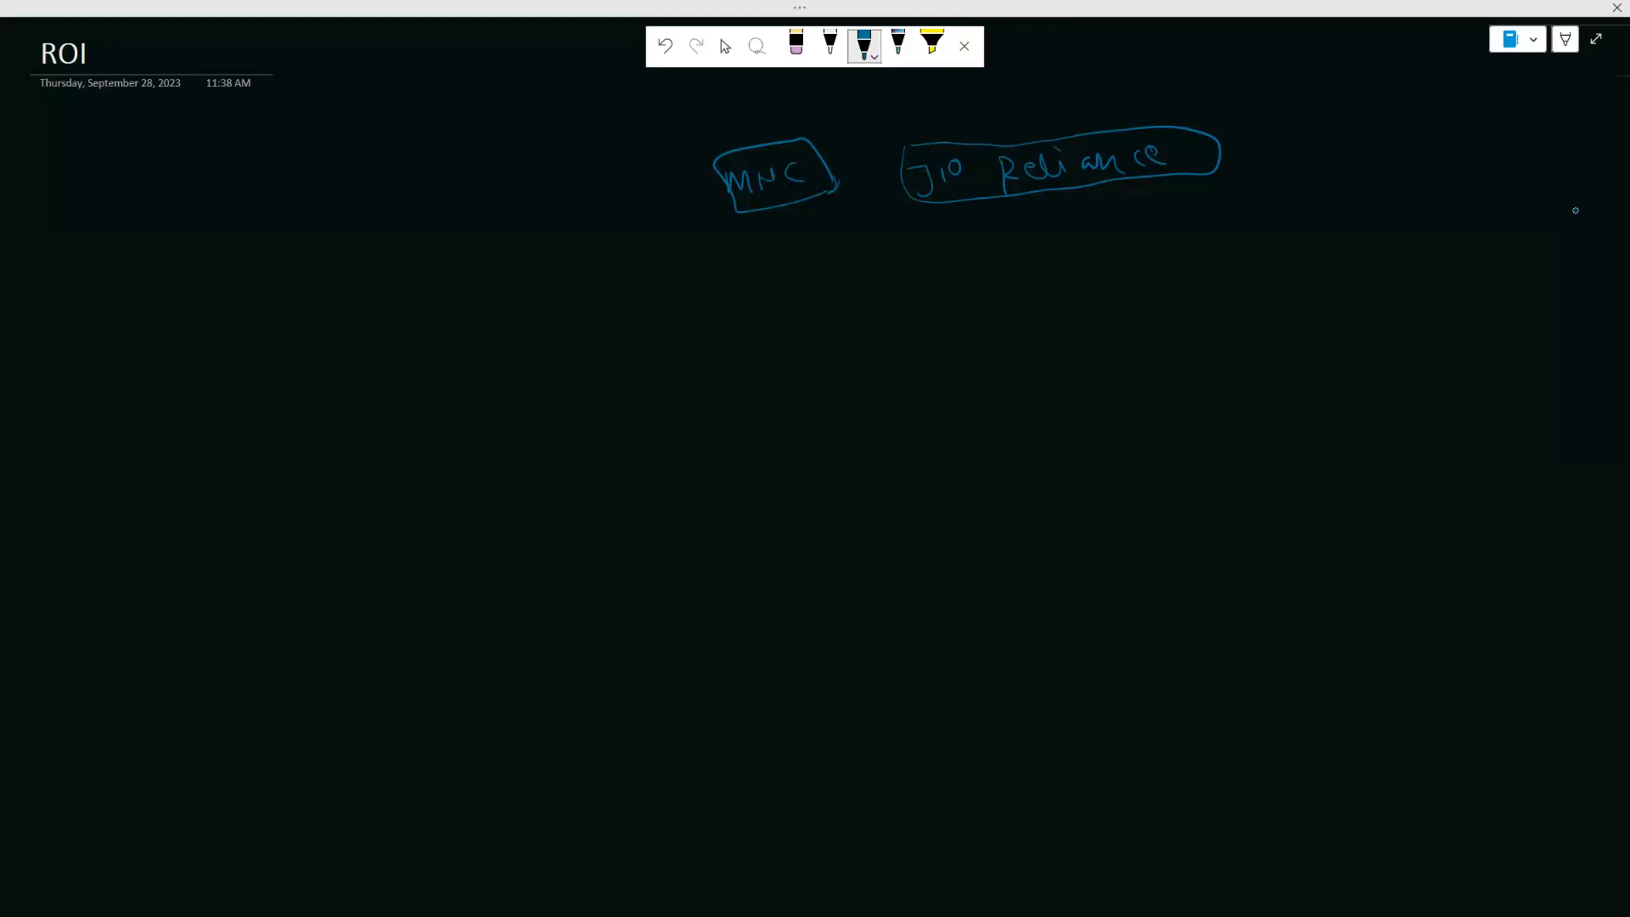
Handwrite "Head datacenter" below "Jio Reliance" and draw an outline around it
{"action": "left_click_drag", "start_coordinate": [960, 252], "coordinate": [962, 285]}
{"action": "left_click_drag", "start_coordinate": [978, 252], "coordinate": [979, 281]}
{"action": "mouse_move", "coordinate": [965, 271]}
{"action": "left_mouse_down"}
{"action": "mouse_move", "coordinate": [1017, 271]}
{"action": "mouse_move", "coordinate": [1040, 249]}
{"action": "mouse_move", "coordinate": [1030, 264]}
{"action": "left_mouse_up"}
{"action": "mouse_move", "coordinate": [1122, 242]}
{"action": "left_mouse_down"}
{"action": "mouse_move", "coordinate": [1121, 216]}
{"action": "mouse_move", "coordinate": [1133, 264]}
{"action": "left_mouse_up"}
{"action": "left_click_drag", "start_coordinate": [1150, 239], "coordinate": [1163, 246]}
{"action": "mouse_move", "coordinate": [1160, 204]}
{"action": "left_mouse_down"}
{"action": "mouse_move", "coordinate": [1155, 249]}
{"action": "mouse_move", "coordinate": [1314, 203]}
{"action": "mouse_move", "coordinate": [1324, 223]}
{"action": "mouse_move", "coordinate": [1123, 277]}
{"action": "mouse_move", "coordinate": [946, 231]}
{"action": "mouse_move", "coordinate": [1171, 194]}
{"action": "mouse_move", "coordinate": [1340, 222]}
{"action": "left_mouse_up"}
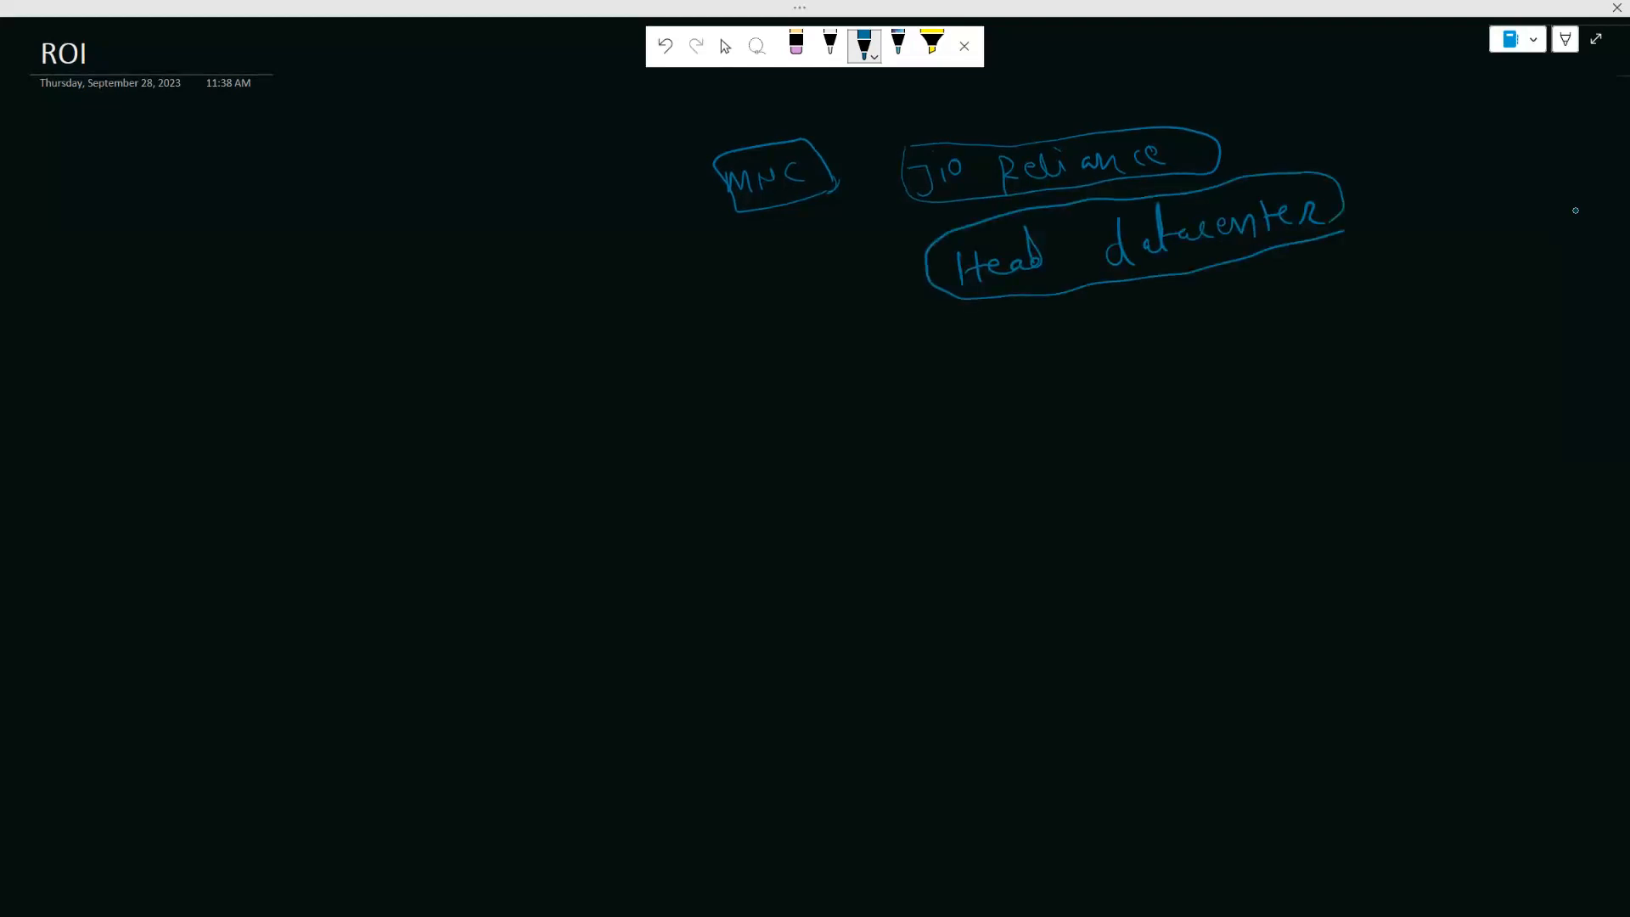
Draw a large data center rectangle with two incoming lines ending at two circled-X router symbols on its near edge
{"action": "mouse_move", "coordinate": [1157, 435]}
{"action": "left_mouse_down"}
{"action": "mouse_move", "coordinate": [1141, 751]}
{"action": "mouse_move", "coordinate": [1295, 777]}
{"action": "mouse_move", "coordinate": [1499, 775]}
{"action": "mouse_move", "coordinate": [1564, 608]}
{"action": "mouse_move", "coordinate": [1584, 435]}
{"action": "mouse_move", "coordinate": [1156, 433]}
{"action": "left_mouse_up"}
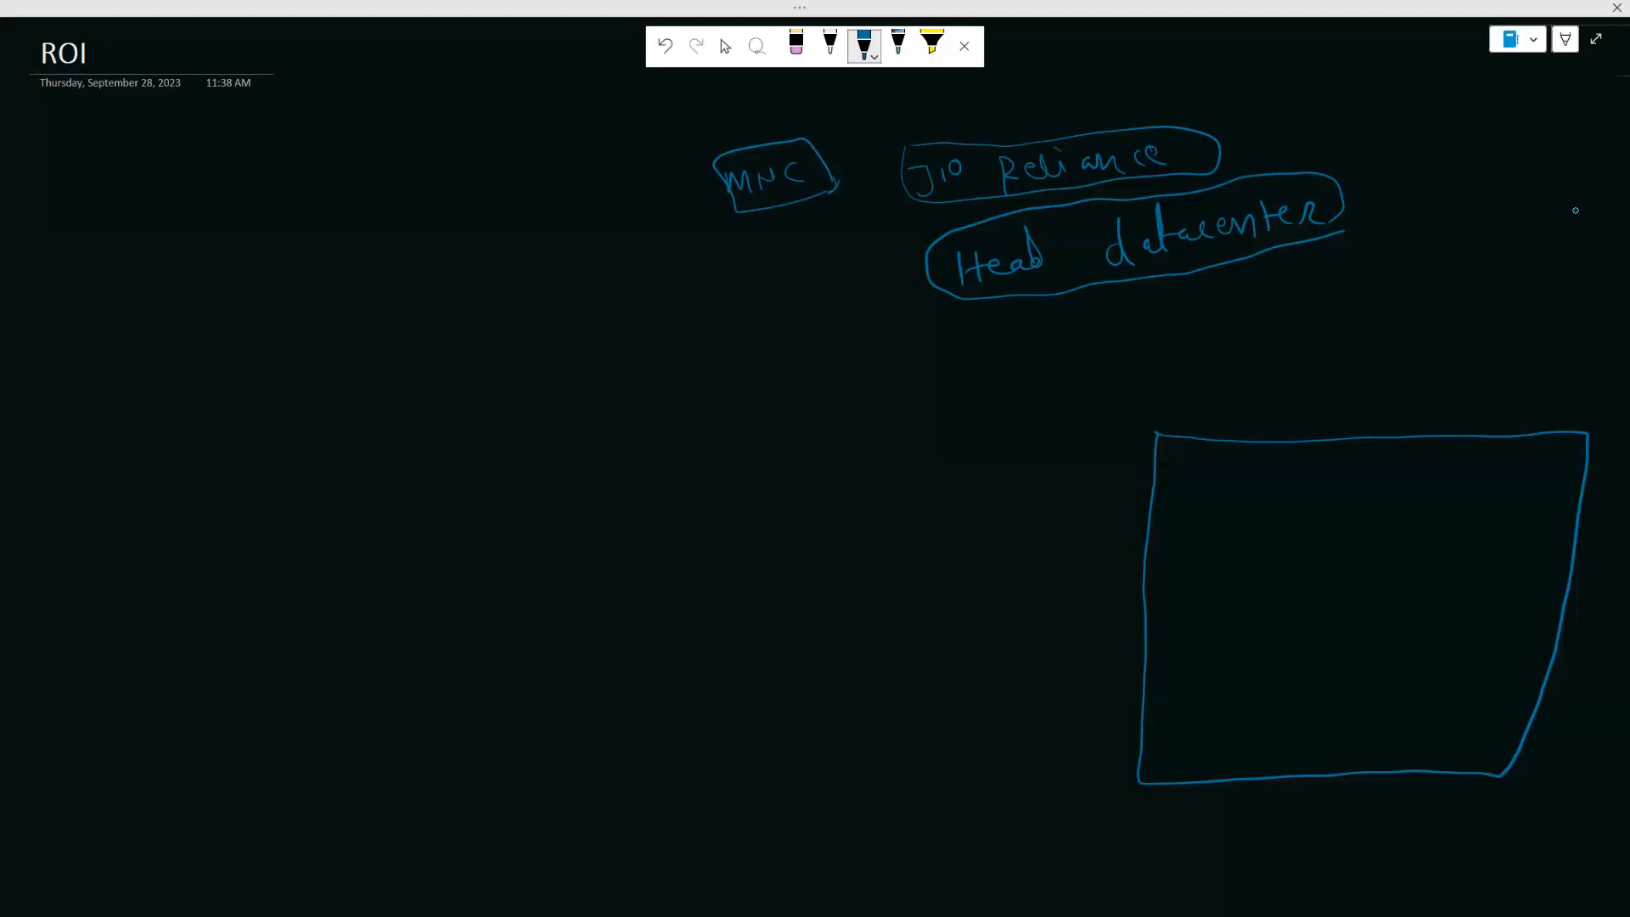
{"action": "left_click_drag", "start_coordinate": [1014, 404], "coordinate": [1156, 435]}
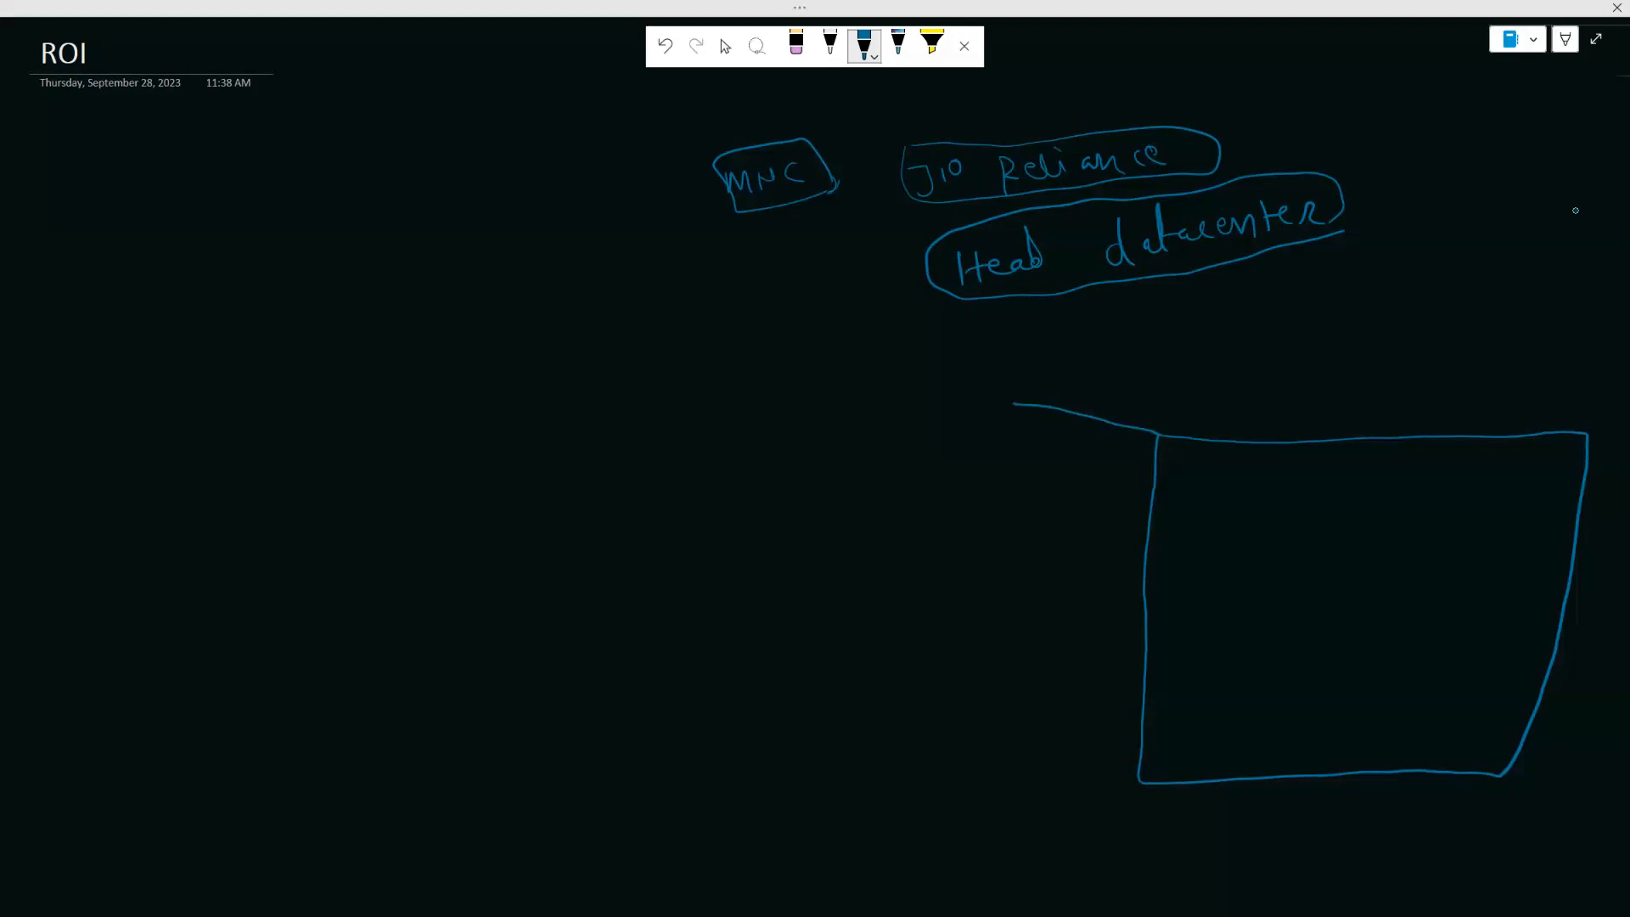
{"action": "left_click_drag", "start_coordinate": [1145, 537], "coordinate": [1002, 517]}
{"action": "mouse_move", "coordinate": [1164, 431]}
{"action": "left_mouse_down"}
{"action": "mouse_move", "coordinate": [1219, 465]}
{"action": "mouse_move", "coordinate": [1147, 431]}
{"action": "mouse_move", "coordinate": [1197, 469]}
{"action": "left_mouse_up"}
{"action": "mouse_move", "coordinate": [1195, 438]}
{"action": "left_mouse_down"}
{"action": "mouse_move", "coordinate": [1164, 467]}
{"action": "mouse_move", "coordinate": [1163, 514]}
{"action": "mouse_move", "coordinate": [1201, 556]}
{"action": "left_mouse_up"}
{"action": "left_click_drag", "start_coordinate": [1197, 529], "coordinate": [1170, 559]}
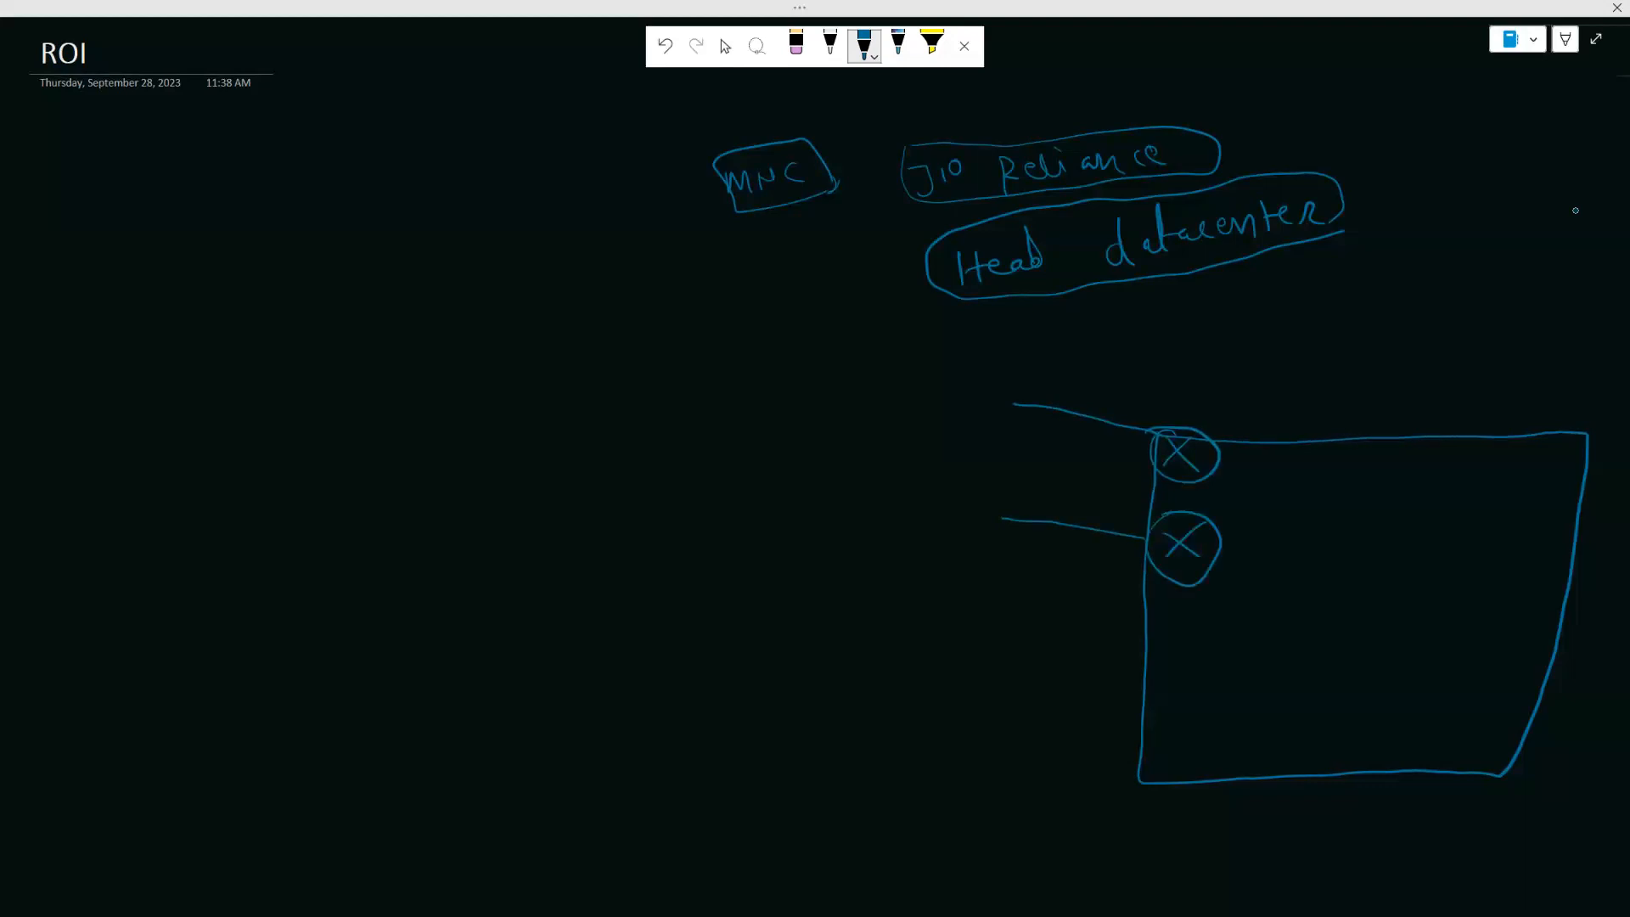
Draw two firewall boxes labelled "FW" beside the routers, cross-linked to both routers and joined by a double line
{"action": "mouse_move", "coordinate": [1282, 542]}
{"action": "left_mouse_down"}
{"action": "mouse_move", "coordinate": [1281, 580]}
{"action": "mouse_move", "coordinate": [1345, 584]}
{"action": "mouse_move", "coordinate": [1282, 584]}
{"action": "mouse_move", "coordinate": [1345, 548]}
{"action": "left_mouse_up"}
{"action": "mouse_move", "coordinate": [1302, 450]}
{"action": "left_mouse_down"}
{"action": "mouse_move", "coordinate": [1286, 484]}
{"action": "mouse_move", "coordinate": [1326, 458]}
{"action": "mouse_move", "coordinate": [1271, 481]}
{"action": "mouse_move", "coordinate": [1345, 501]}
{"action": "mouse_move", "coordinate": [1362, 444]}
{"action": "left_mouse_up"}
{"action": "left_click_drag", "start_coordinate": [1219, 461], "coordinate": [1271, 465]}
{"action": "mouse_move", "coordinate": [1222, 528]}
{"action": "left_mouse_down"}
{"action": "mouse_move", "coordinate": [1279, 490]}
{"action": "mouse_move", "coordinate": [1268, 527]}
{"action": "mouse_move", "coordinate": [1283, 544]}
{"action": "mouse_move", "coordinate": [1200, 556]}
{"action": "left_mouse_up"}
{"action": "left_click_drag", "start_coordinate": [1314, 501], "coordinate": [1327, 541]}
Draw two switch boxes beyond the firewalls, cross-linked to both firewalls and joined to each other by a double line
{"action": "left_click_drag", "start_coordinate": [1363, 469], "coordinate": [1423, 468]}
{"action": "mouse_move", "coordinate": [1427, 453]}
{"action": "left_mouse_down"}
{"action": "mouse_move", "coordinate": [1427, 495]}
{"action": "mouse_move", "coordinate": [1441, 451]}
{"action": "mouse_move", "coordinate": [1437, 497]}
{"action": "mouse_move", "coordinate": [1449, 487]}
{"action": "left_mouse_up"}
{"action": "mouse_move", "coordinate": [1416, 550]}
{"action": "left_mouse_down"}
{"action": "mouse_move", "coordinate": [1416, 583]}
{"action": "mouse_move", "coordinate": [1462, 583]}
{"action": "mouse_move", "coordinate": [1416, 582]}
{"action": "left_mouse_up"}
{"action": "left_click_drag", "start_coordinate": [1430, 562], "coordinate": [1450, 620]}
{"action": "left_click_drag", "start_coordinate": [1344, 564], "coordinate": [1416, 563]}
{"action": "left_click_drag", "start_coordinate": [1363, 503], "coordinate": [1423, 551]}
{"action": "left_click_drag", "start_coordinate": [1428, 493], "coordinate": [1347, 545]}
{"action": "mouse_move", "coordinate": [1440, 496]}
{"action": "left_mouse_down"}
{"action": "mouse_move", "coordinate": [1440, 539]}
{"action": "mouse_move", "coordinate": [1457, 547]}
{"action": "left_mouse_up"}
Add a column of four small switch boxes inside the data center and link them to the two larger switches
{"action": "mouse_move", "coordinate": [1468, 474]}
{"action": "left_mouse_down"}
{"action": "mouse_move", "coordinate": [1532, 490]}
{"action": "mouse_move", "coordinate": [1507, 493]}
{"action": "mouse_move", "coordinate": [1504, 552]}
{"action": "mouse_move", "coordinate": [1526, 554]}
{"action": "mouse_move", "coordinate": [1505, 610]}
{"action": "mouse_move", "coordinate": [1529, 608]}
{"action": "mouse_move", "coordinate": [1499, 667]}
{"action": "mouse_move", "coordinate": [1528, 642]}
{"action": "mouse_move", "coordinate": [1503, 668]}
{"action": "left_mouse_up"}
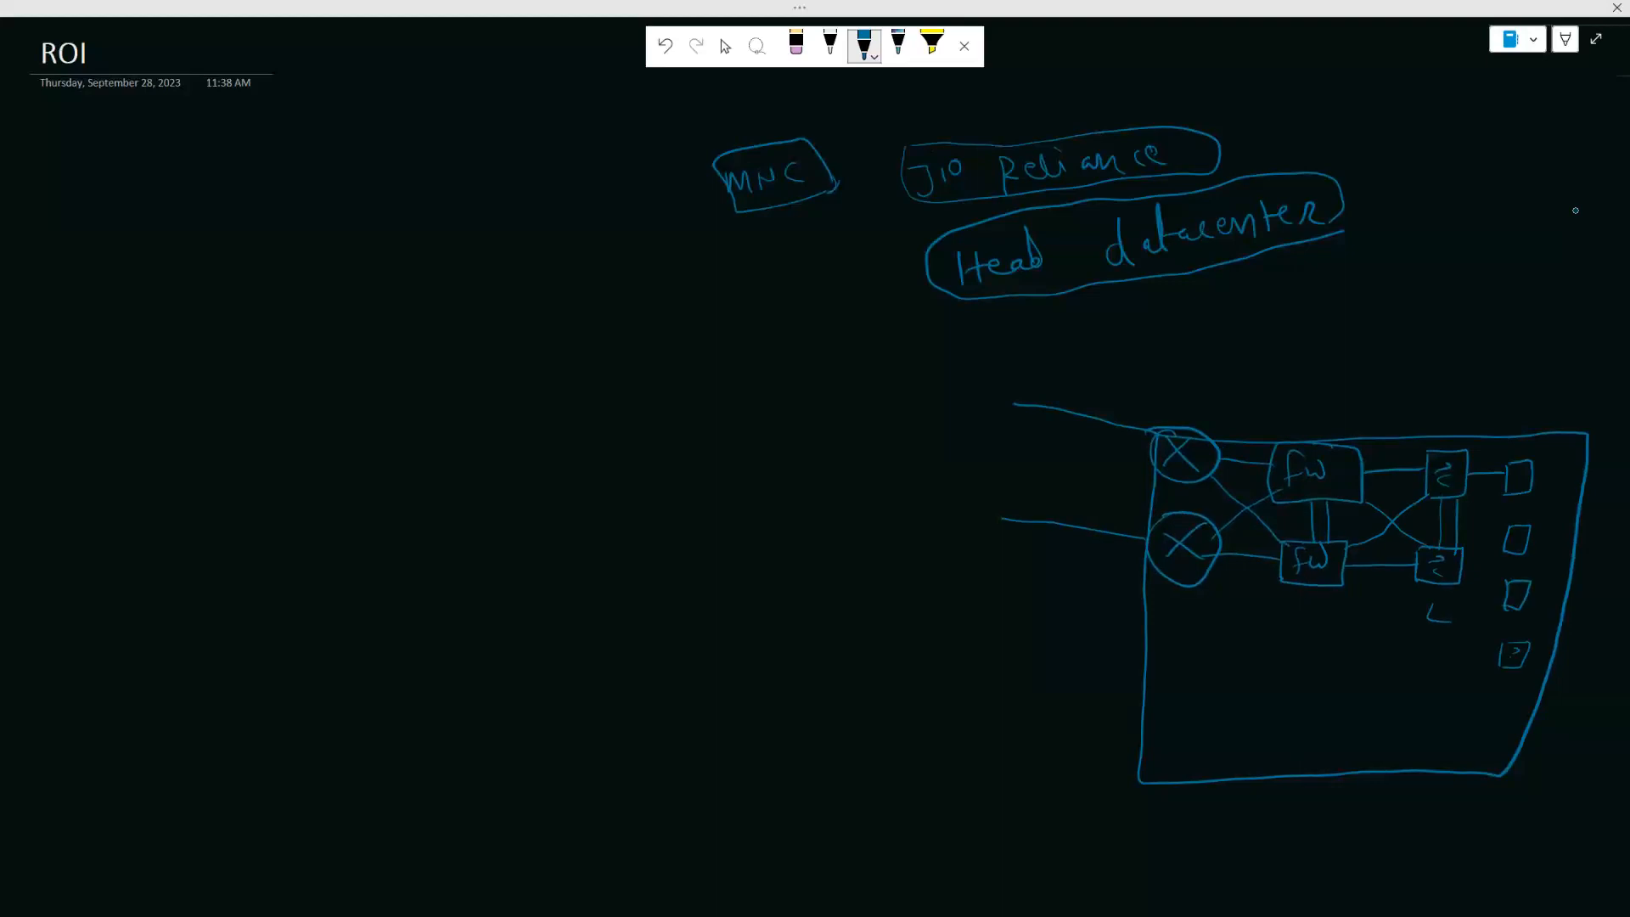
{"action": "left_click_drag", "start_coordinate": [1511, 585], "coordinate": [1517, 604]}
{"action": "left_click_drag", "start_coordinate": [1512, 532], "coordinate": [1521, 548]}
{"action": "mouse_move", "coordinate": [1514, 469]}
{"action": "left_mouse_down"}
{"action": "mouse_move", "coordinate": [1509, 525]}
{"action": "mouse_move", "coordinate": [1514, 483]}
{"action": "left_mouse_up"}
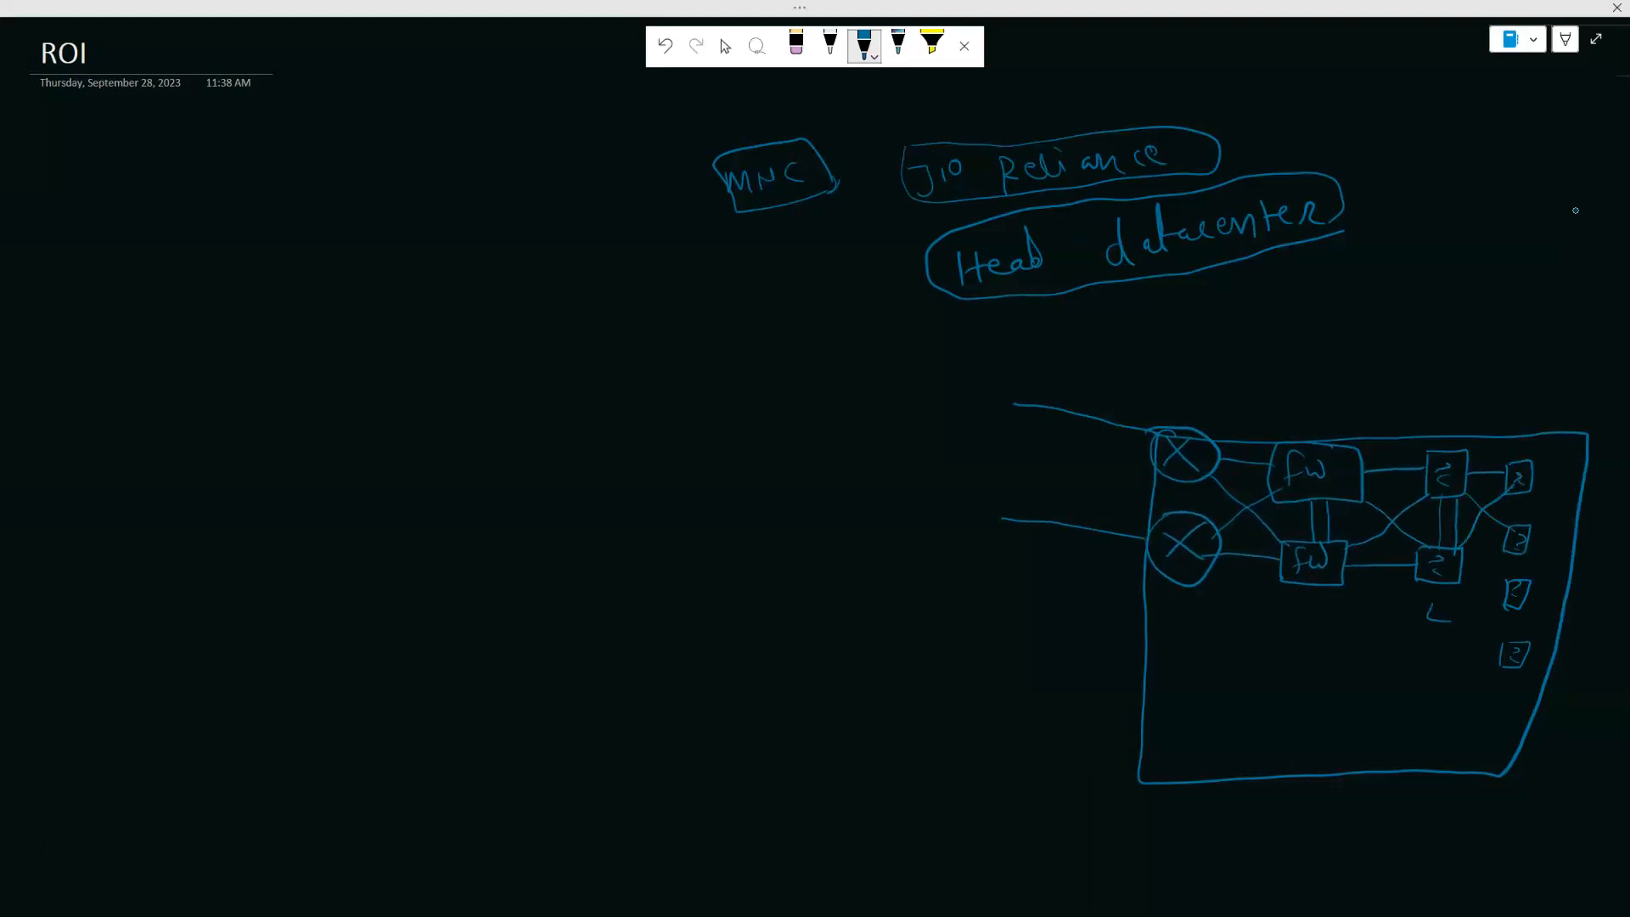
{"action": "mouse_move", "coordinate": [1458, 559]}
{"action": "left_mouse_down"}
{"action": "mouse_move", "coordinate": [1500, 545]}
{"action": "mouse_move", "coordinate": [1515, 594]}
{"action": "left_mouse_up"}
Finish the links to the small switches and attach a small D-shaped end device to each of the four
{"action": "mouse_move", "coordinate": [1489, 569]}
{"action": "left_mouse_down"}
{"action": "mouse_move", "coordinate": [1509, 641]}
{"action": "mouse_move", "coordinate": [1468, 486]}
{"action": "mouse_move", "coordinate": [1557, 477]}
{"action": "left_mouse_up"}
{"action": "left_click_drag", "start_coordinate": [1558, 469], "coordinate": [1560, 486]}
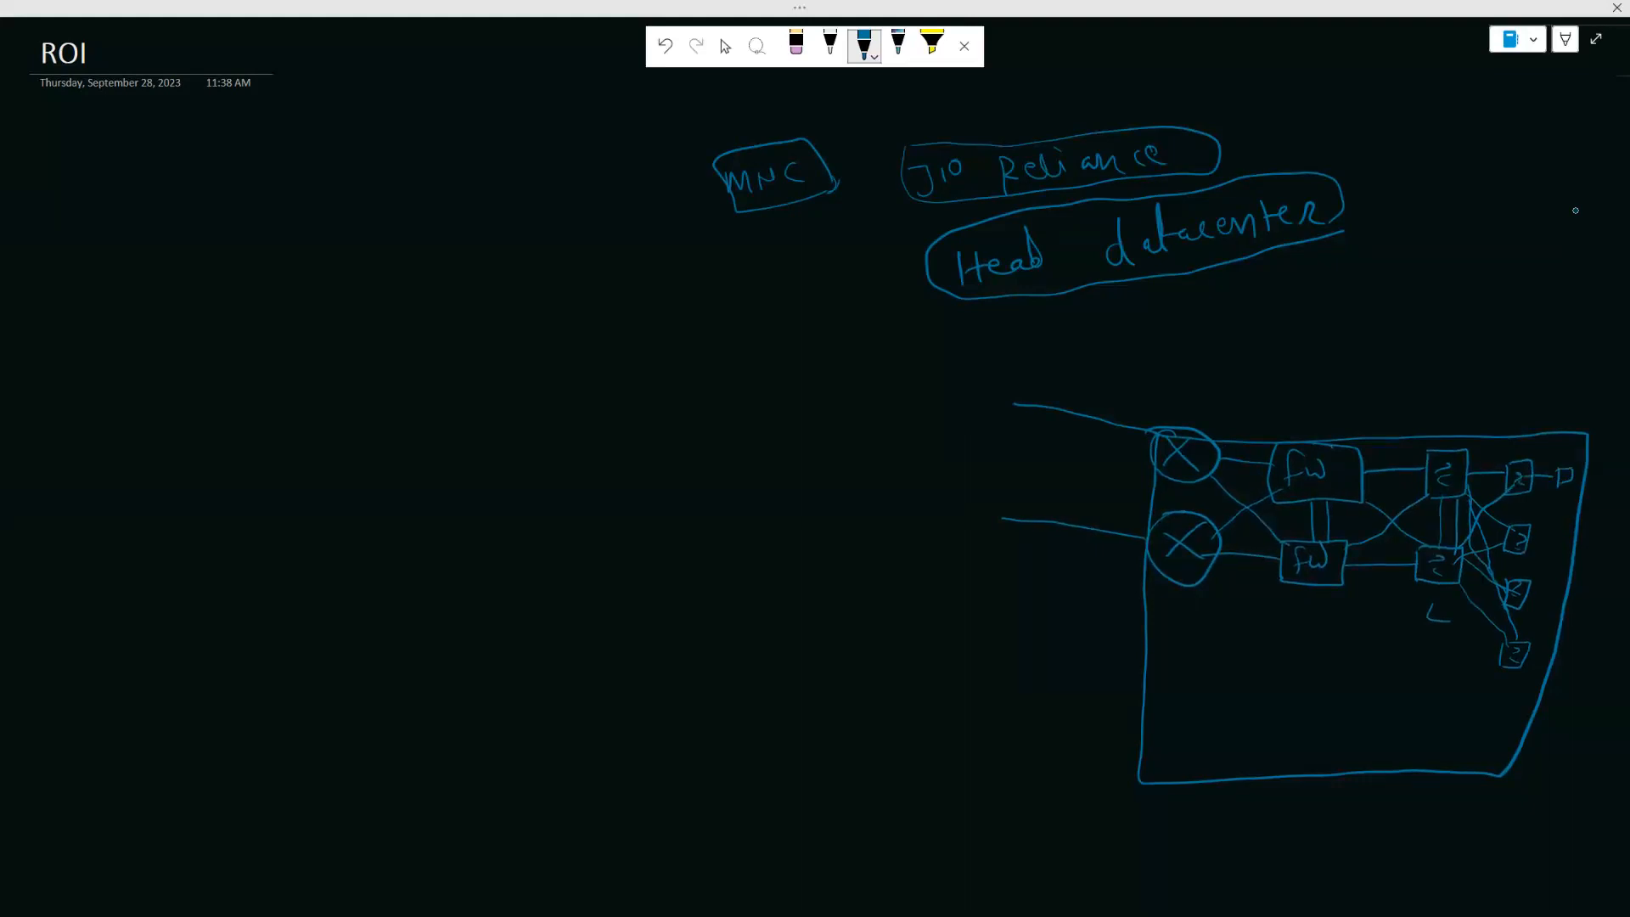
{"action": "left_click_drag", "start_coordinate": [1529, 540], "coordinate": [1548, 540]}
{"action": "left_click_drag", "start_coordinate": [1552, 530], "coordinate": [1538, 664]}
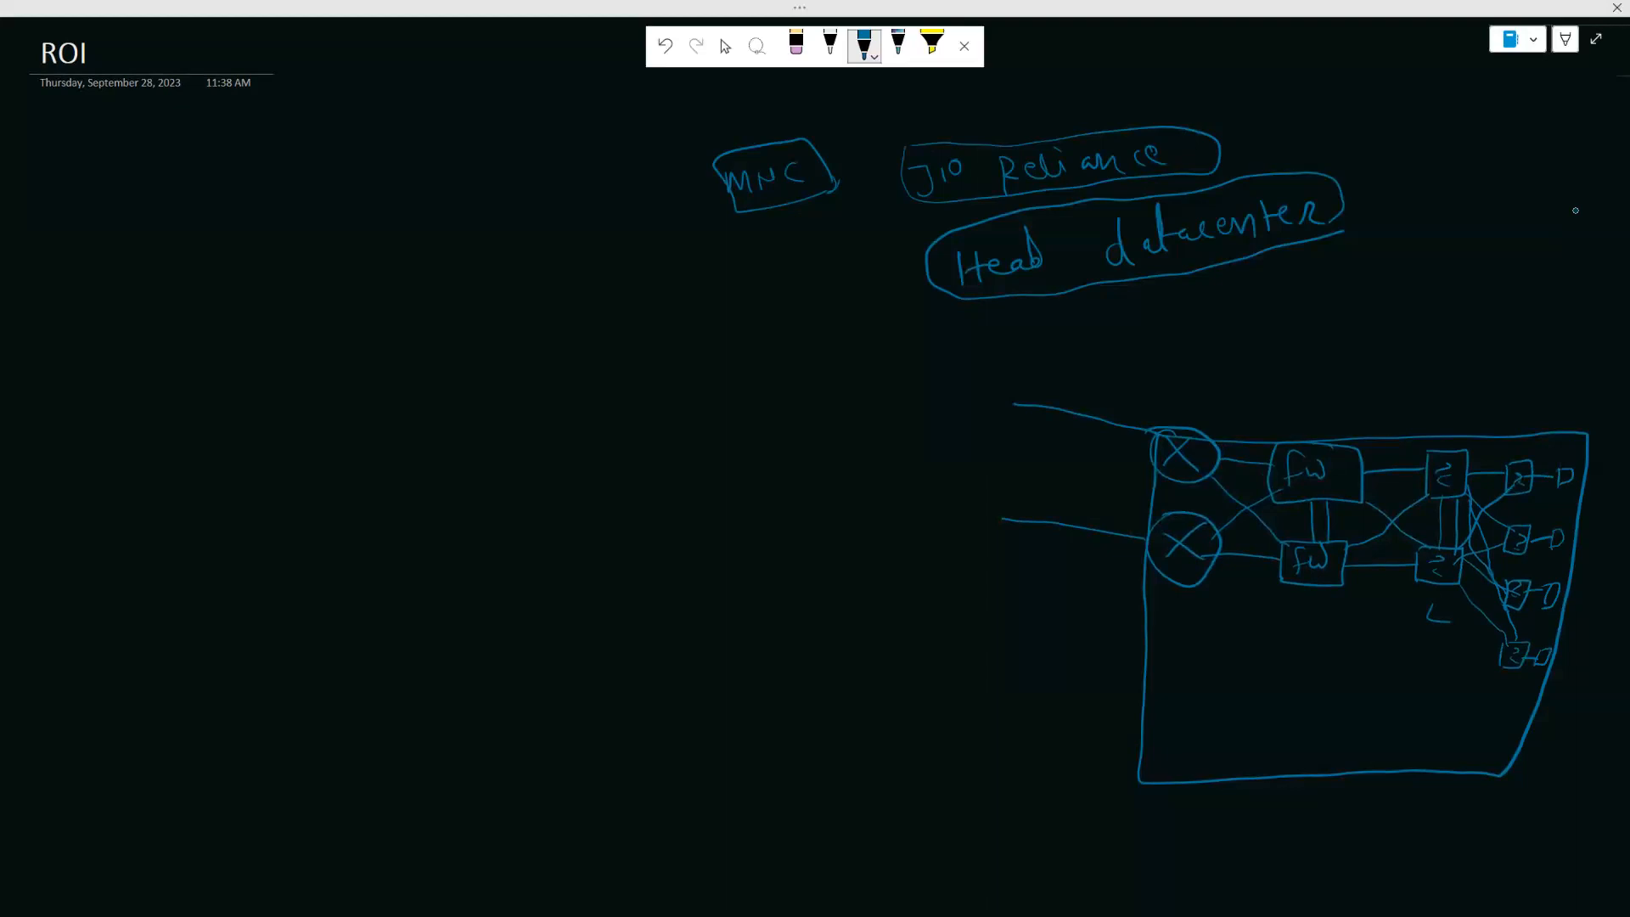
Draw a large cloud at the ends of the two data center lines and write an outlined "performing" above the data center
{"action": "mouse_move", "coordinate": [1023, 403]}
{"action": "left_mouse_down"}
{"action": "mouse_move", "coordinate": [921, 329]}
{"action": "mouse_move", "coordinate": [745, 270]}
{"action": "mouse_move", "coordinate": [718, 444]}
{"action": "mouse_move", "coordinate": [874, 706]}
{"action": "mouse_move", "coordinate": [972, 513]}
{"action": "mouse_move", "coordinate": [997, 384]}
{"action": "left_mouse_up"}
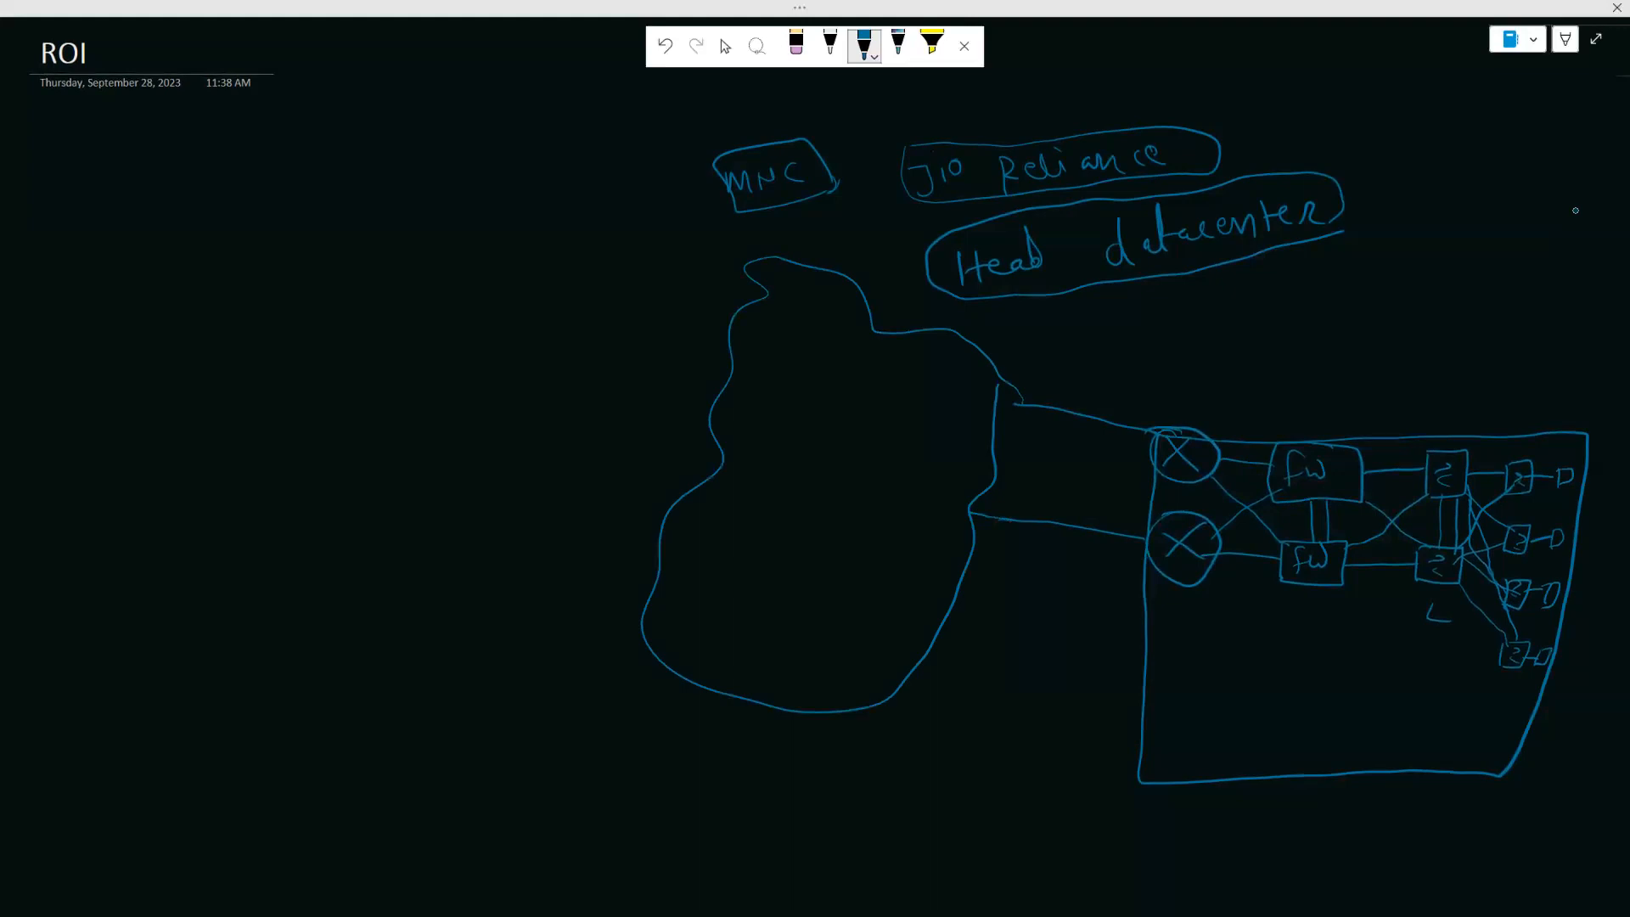
{"action": "mouse_move", "coordinate": [1154, 356]}
{"action": "left_mouse_down"}
{"action": "mouse_move", "coordinate": [1165, 389]}
{"action": "mouse_move", "coordinate": [1164, 349]}
{"action": "mouse_move", "coordinate": [1193, 355]}
{"action": "mouse_move", "coordinate": [1213, 328]}
{"action": "mouse_move", "coordinate": [1222, 348]}
{"action": "mouse_move", "coordinate": [1311, 324]}
{"action": "mouse_move", "coordinate": [1320, 356]}
{"action": "mouse_move", "coordinate": [1129, 386]}
{"action": "mouse_move", "coordinate": [1220, 316]}
{"action": "mouse_move", "coordinate": [1352, 350]}
{"action": "left_mouse_up"}
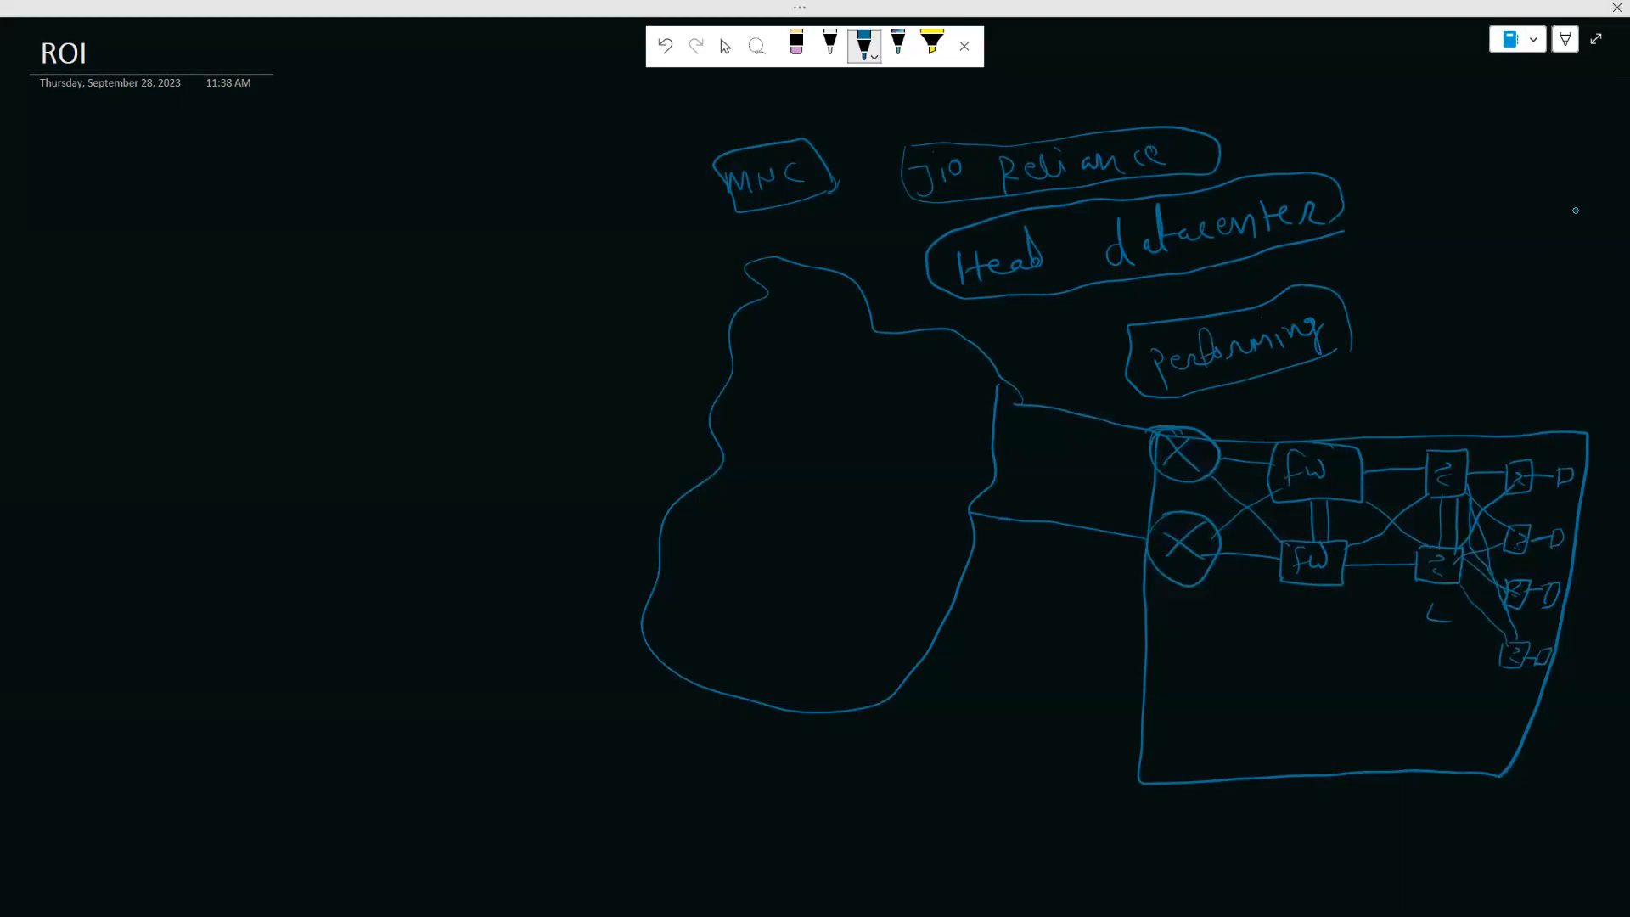
Draw a line from the cloud's far side to a branch site and add a circled "jio" at its end
{"action": "left_click_drag", "start_coordinate": [741, 318], "coordinate": [492, 350]}
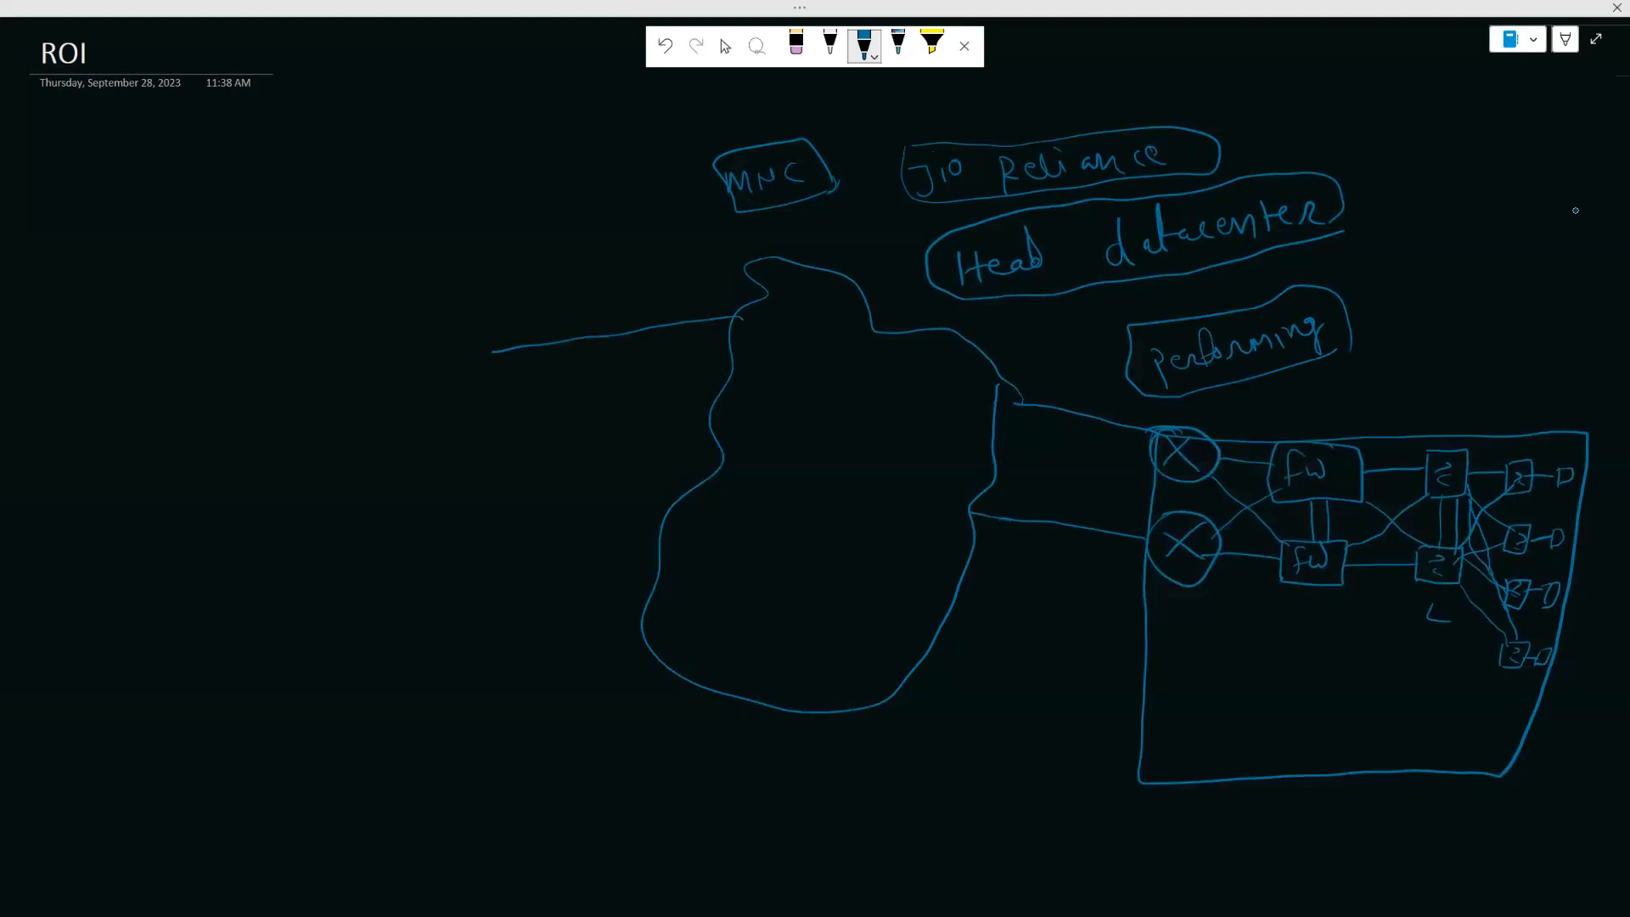
{"action": "left_click_drag", "start_coordinate": [735, 316], "coordinate": [729, 336]}
{"action": "mouse_move", "coordinate": [380, 308]}
{"action": "left_mouse_down"}
{"action": "mouse_move", "coordinate": [363, 311]}
{"action": "mouse_move", "coordinate": [365, 382]}
{"action": "mouse_move", "coordinate": [443, 395]}
{"action": "mouse_move", "coordinate": [465, 325]}
{"action": "mouse_move", "coordinate": [366, 309]}
{"action": "mouse_move", "coordinate": [408, 363]}
{"action": "mouse_move", "coordinate": [434, 338]}
{"action": "left_mouse_up"}
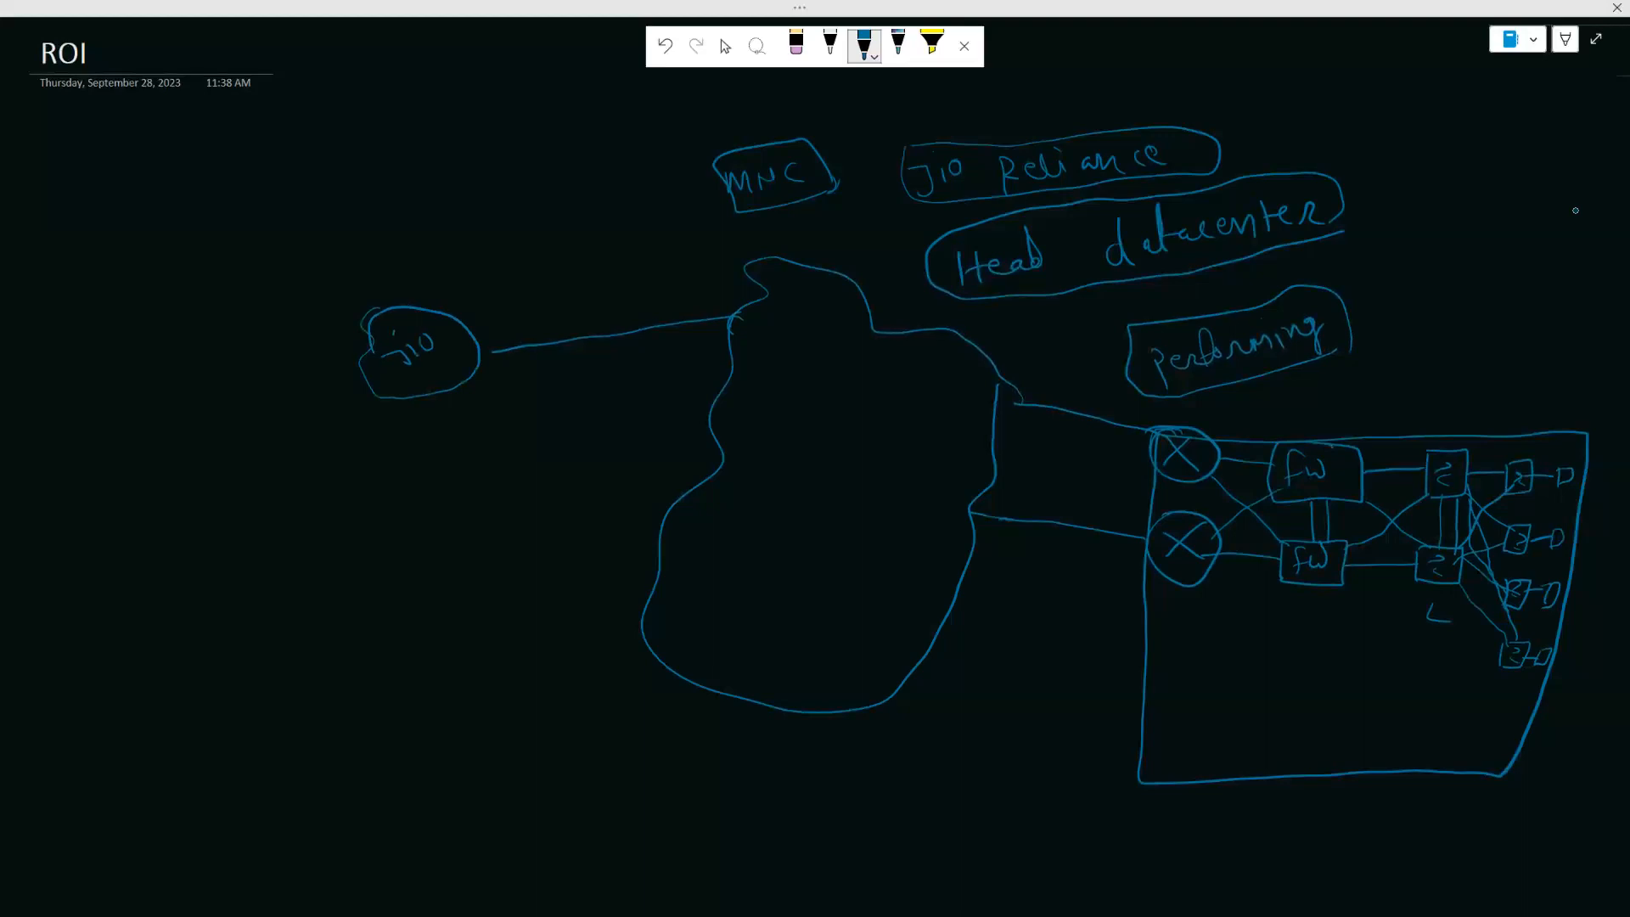
Draw a branch switch below "jio" with four linked boxes marked "D", a separate "POS" box, and a mark beside "jio"
{"action": "mouse_move", "coordinate": [380, 397]}
{"action": "left_mouse_down"}
{"action": "mouse_move", "coordinate": [365, 490]}
{"action": "mouse_move", "coordinate": [429, 468]}
{"action": "mouse_move", "coordinate": [405, 445]}
{"action": "left_mouse_up"}
{"action": "mouse_move", "coordinate": [380, 460]}
{"action": "left_mouse_down"}
{"action": "mouse_move", "coordinate": [396, 546]}
{"action": "mouse_move", "coordinate": [442, 568]}
{"action": "mouse_move", "coordinate": [382, 557]}
{"action": "left_mouse_up"}
{"action": "mouse_move", "coordinate": [330, 657]}
{"action": "left_mouse_down"}
{"action": "mouse_move", "coordinate": [342, 698]}
{"action": "mouse_move", "coordinate": [364, 670]}
{"action": "mouse_move", "coordinate": [310, 698]}
{"action": "mouse_move", "coordinate": [354, 630]}
{"action": "mouse_move", "coordinate": [326, 640]}
{"action": "left_mouse_up"}
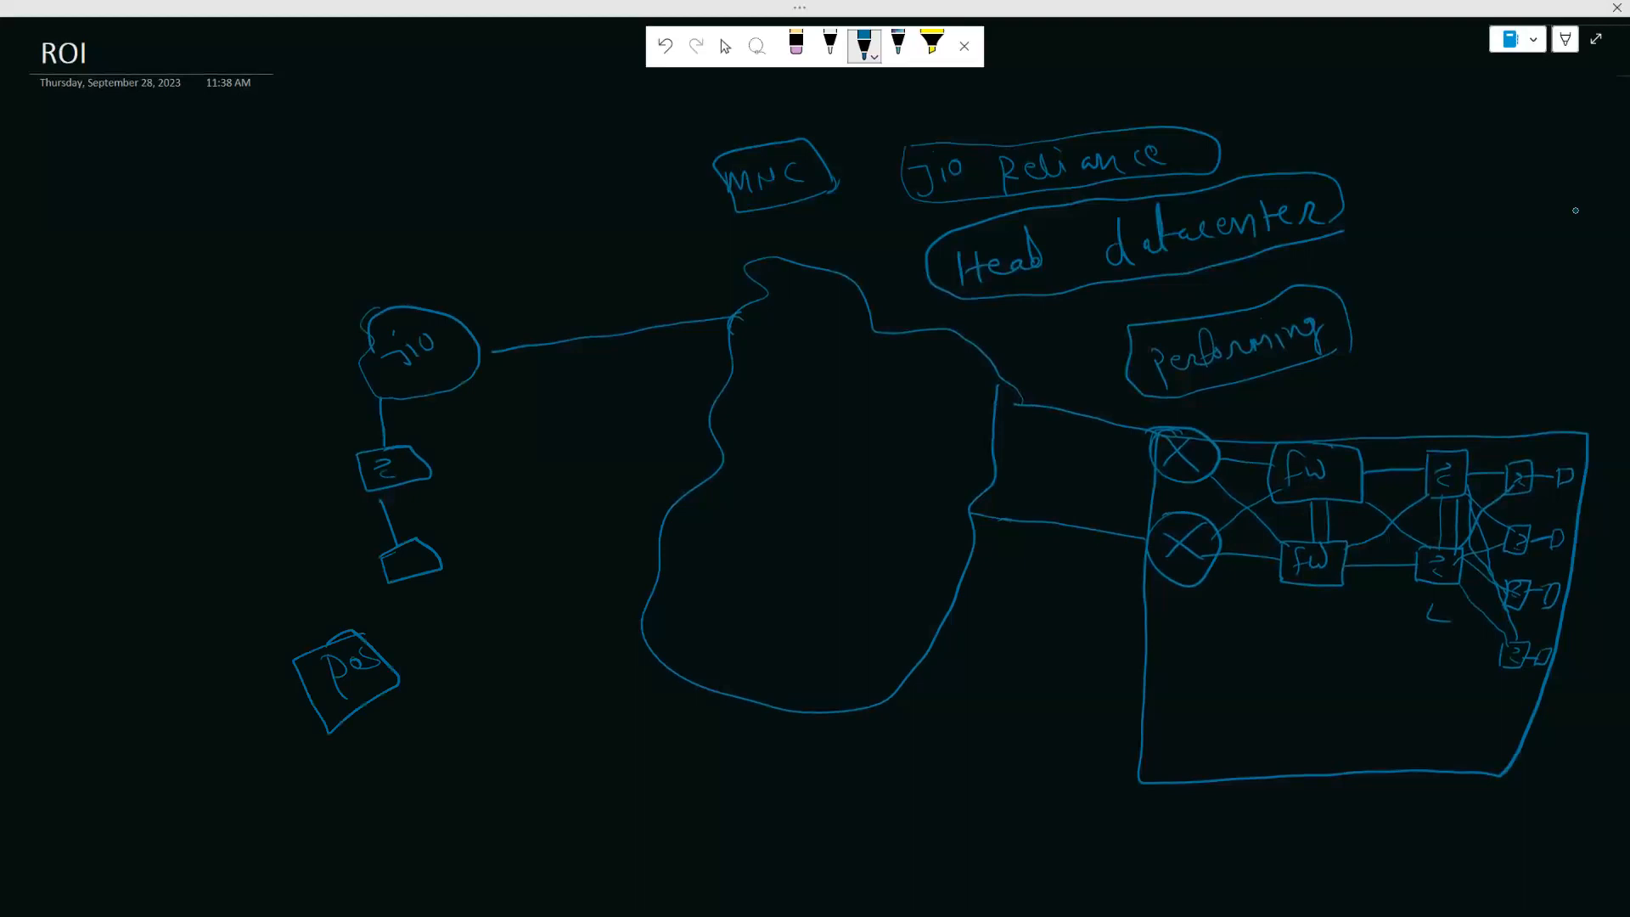
{"action": "left_click_drag", "start_coordinate": [410, 579], "coordinate": [413, 597]}
{"action": "mouse_move", "coordinate": [367, 495]}
{"action": "left_mouse_down"}
{"action": "mouse_move", "coordinate": [294, 541]}
{"action": "mouse_move", "coordinate": [303, 562]}
{"action": "left_mouse_up"}
{"action": "left_click_drag", "start_coordinate": [287, 584], "coordinate": [274, 603]}
{"action": "mouse_move", "coordinate": [433, 476]}
{"action": "left_mouse_down"}
{"action": "mouse_move", "coordinate": [492, 494]}
{"action": "mouse_move", "coordinate": [508, 530]}
{"action": "mouse_move", "coordinate": [514, 484]}
{"action": "mouse_move", "coordinate": [533, 546]}
{"action": "left_mouse_up"}
{"action": "mouse_move", "coordinate": [361, 463]}
{"action": "left_mouse_down"}
{"action": "mouse_move", "coordinate": [223, 469]}
{"action": "mouse_move", "coordinate": [208, 520]}
{"action": "left_mouse_up"}
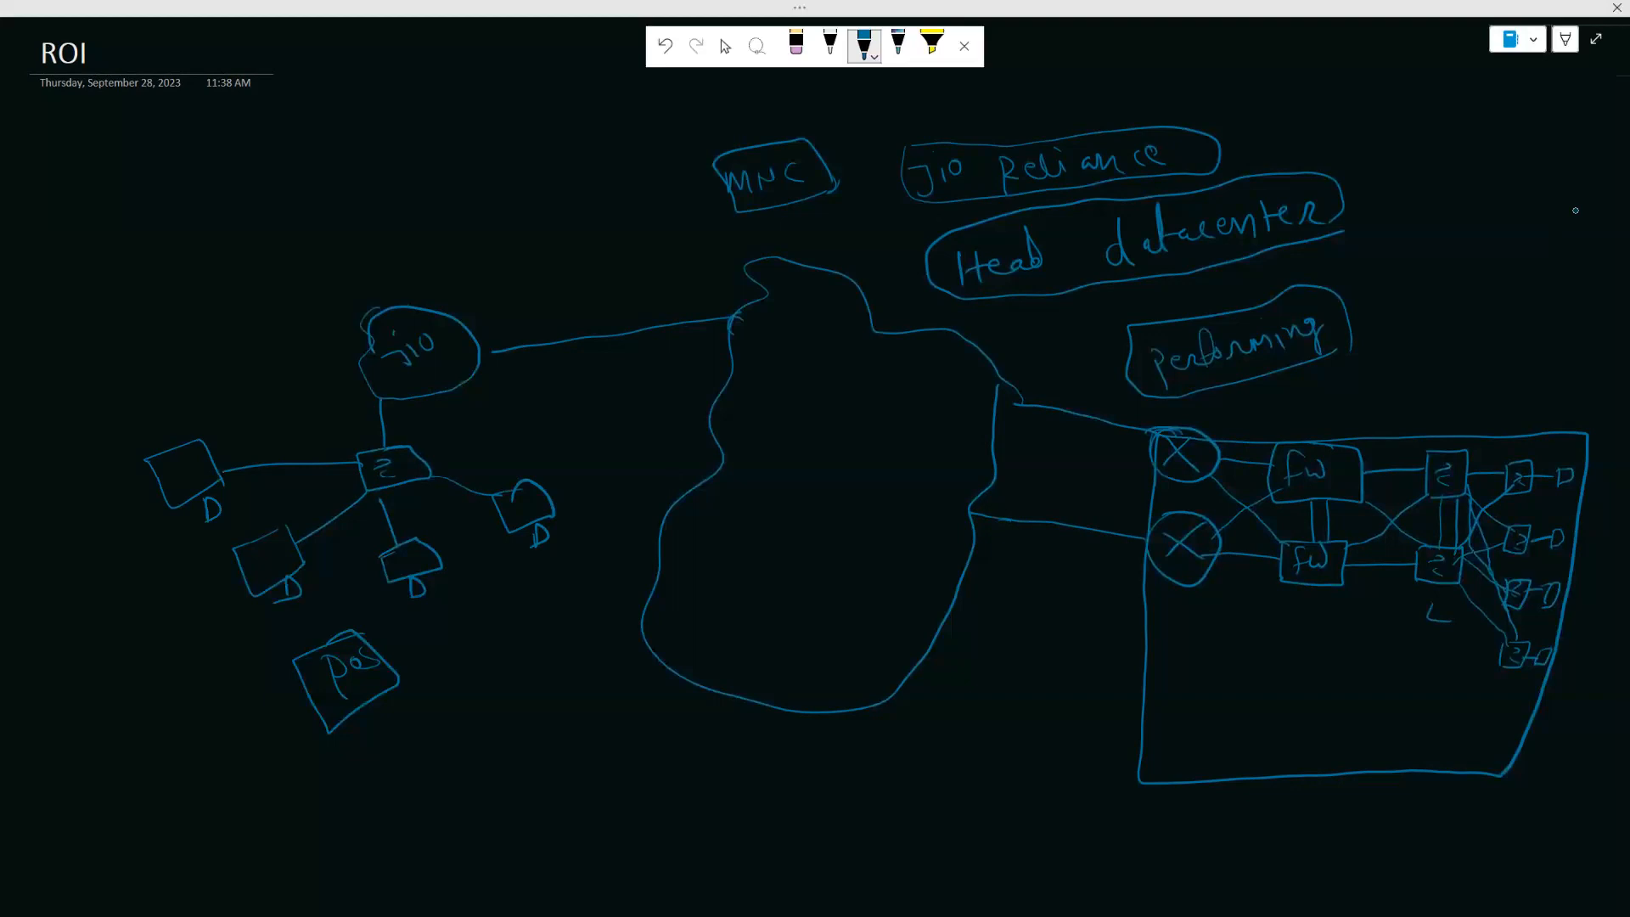
{"action": "left_click_drag", "start_coordinate": [365, 368], "coordinate": [370, 340]}
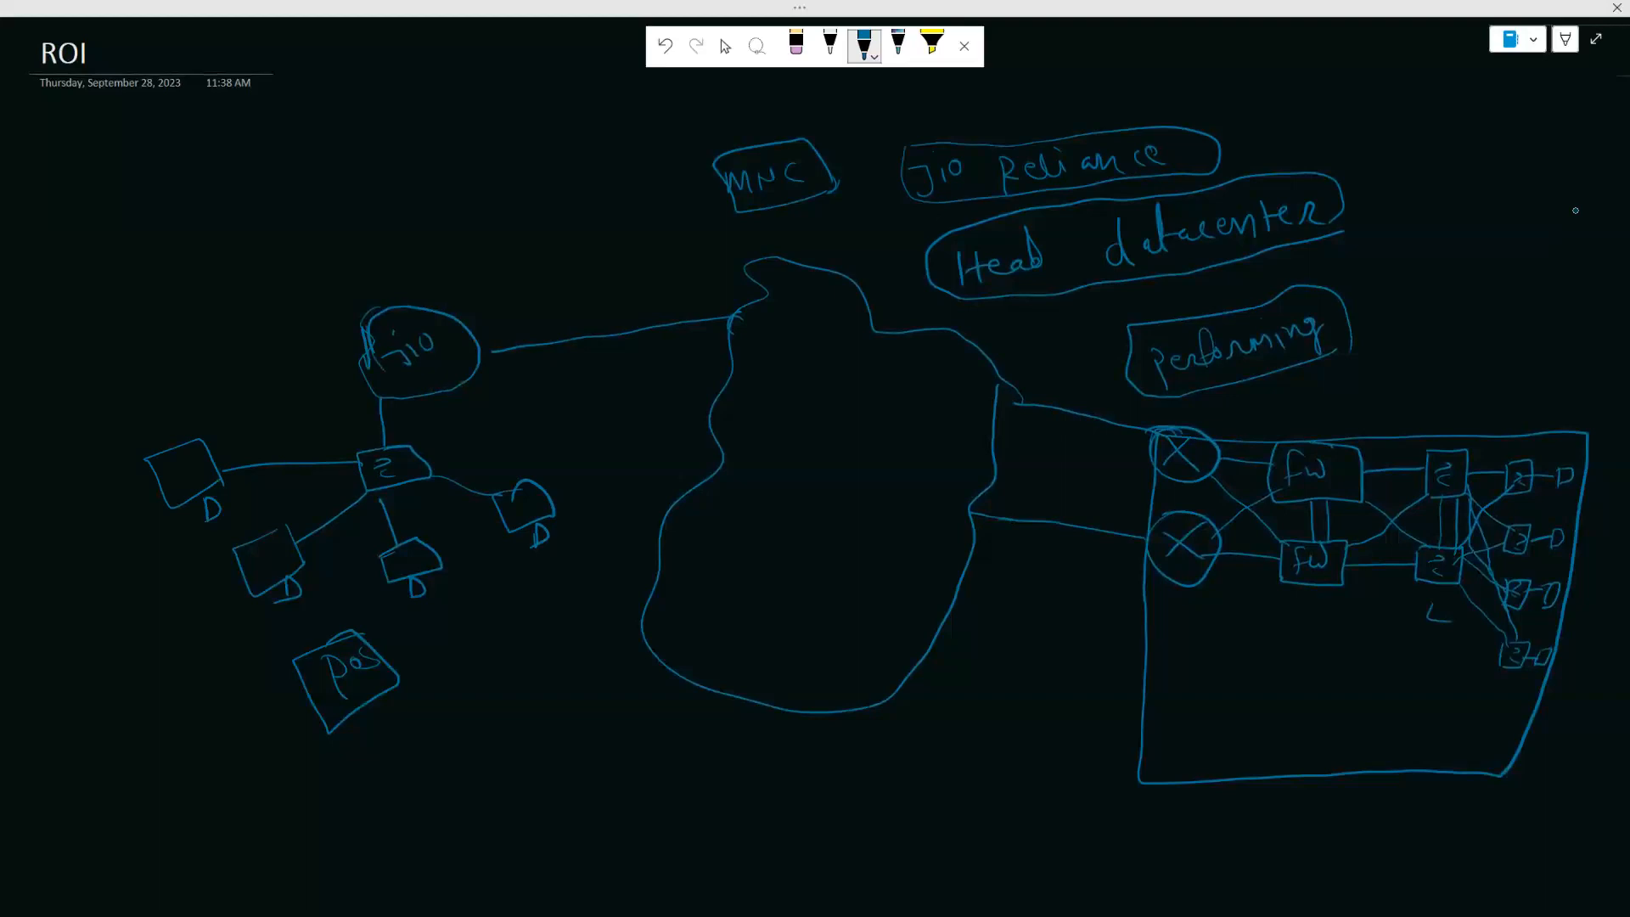
Draw a circled "3", outline the branch devices, and draw two loops from the branch switch, labelling one "phy"
{"action": "mouse_move", "coordinate": [198, 251]}
{"action": "left_mouse_down"}
{"action": "mouse_move", "coordinate": [204, 270]}
{"action": "mouse_move", "coordinate": [161, 253]}
{"action": "left_mouse_up"}
{"action": "mouse_move", "coordinate": [377, 446]}
{"action": "left_mouse_down"}
{"action": "mouse_move", "coordinate": [188, 405]}
{"action": "mouse_move", "coordinate": [150, 541]}
{"action": "mouse_move", "coordinate": [274, 719]}
{"action": "mouse_move", "coordinate": [472, 681]}
{"action": "mouse_move", "coordinate": [584, 516]}
{"action": "mouse_move", "coordinate": [456, 443]}
{"action": "mouse_move", "coordinate": [361, 450]}
{"action": "mouse_move", "coordinate": [307, 367]}
{"action": "mouse_move", "coordinate": [265, 344]}
{"action": "left_mouse_up"}
{"action": "mouse_move", "coordinate": [387, 446]}
{"action": "left_mouse_down"}
{"action": "mouse_move", "coordinate": [284, 327]}
{"action": "mouse_move", "coordinate": [212, 365]}
{"action": "mouse_move", "coordinate": [374, 445]}
{"action": "mouse_move", "coordinate": [576, 390]}
{"action": "mouse_move", "coordinate": [590, 433]}
{"action": "left_mouse_up"}
{"action": "left_click_drag", "start_coordinate": [576, 415], "coordinate": [623, 411]}
{"action": "mouse_move", "coordinate": [627, 395]}
{"action": "left_mouse_down"}
{"action": "mouse_move", "coordinate": [632, 416]}
{"action": "mouse_move", "coordinate": [601, 365]}
{"action": "mouse_move", "coordinate": [433, 415]}
{"action": "mouse_move", "coordinate": [510, 438]}
{"action": "mouse_move", "coordinate": [645, 378]}
{"action": "left_mouse_up"}
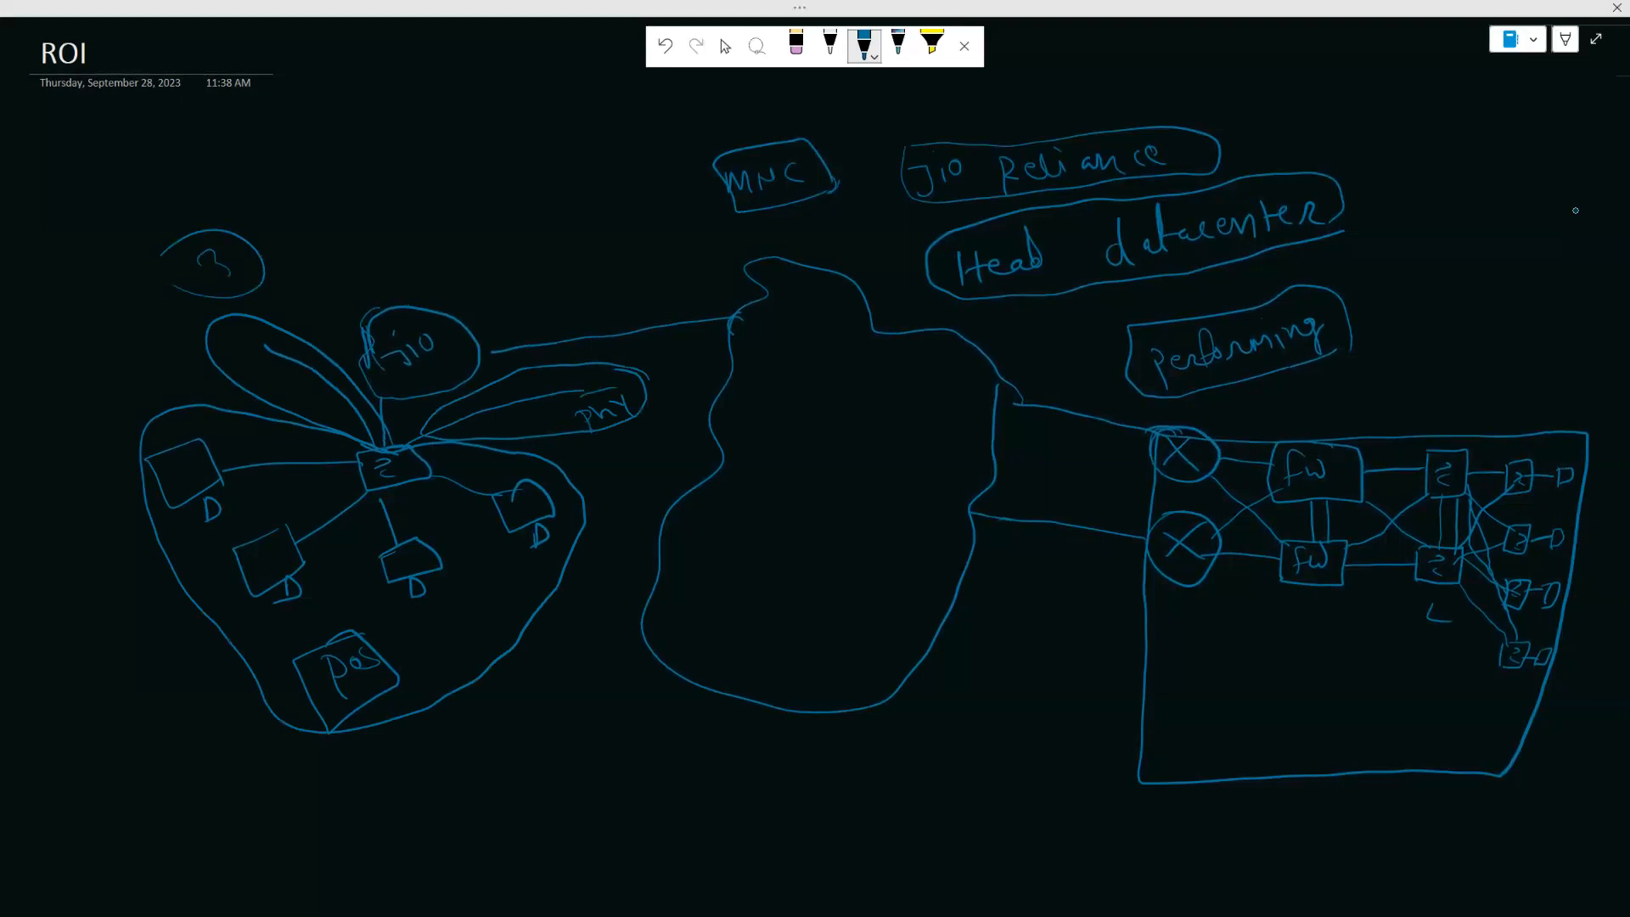
Circle the "phy" label and write a circled "po" and a circled "3" linked to an outlined "3 VLAN" below the branch
{"action": "mouse_move", "coordinate": [328, 766]}
{"action": "left_mouse_down"}
{"action": "mouse_move", "coordinate": [333, 792]}
{"action": "mouse_move", "coordinate": [343, 754]}
{"action": "mouse_move", "coordinate": [378, 785]}
{"action": "left_mouse_up"}
{"action": "left_click_drag", "start_coordinate": [338, 775], "coordinate": [357, 768]}
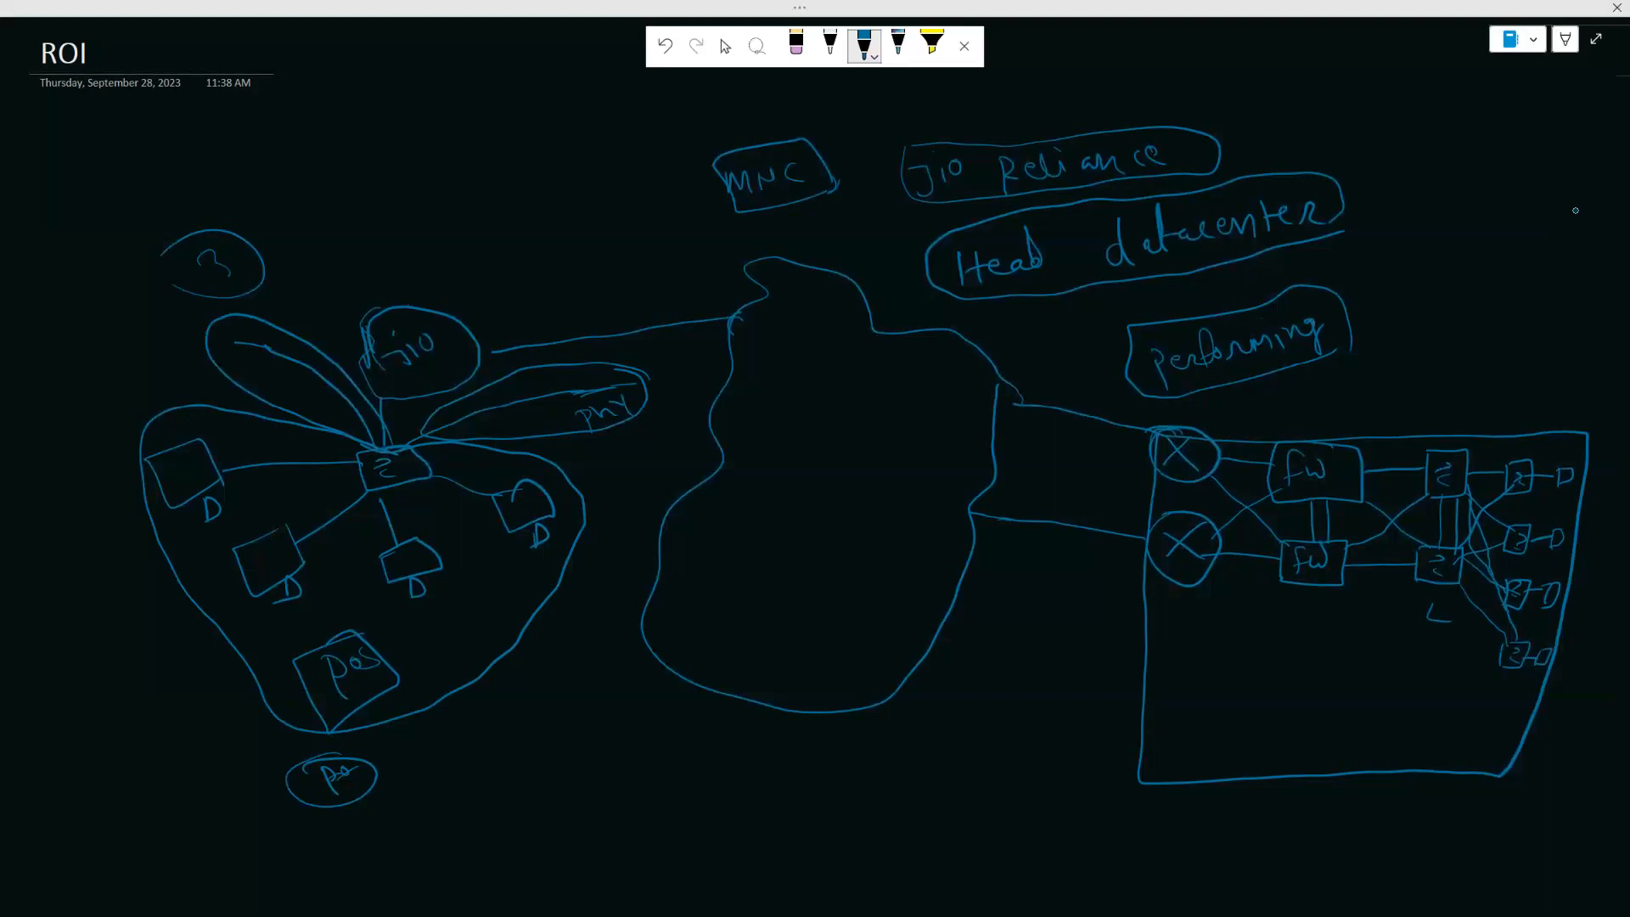
{"action": "mouse_move", "coordinate": [588, 392]}
{"action": "left_mouse_down"}
{"action": "mouse_move", "coordinate": [562, 418]}
{"action": "mouse_move", "coordinate": [637, 418]}
{"action": "mouse_move", "coordinate": [640, 387]}
{"action": "left_mouse_up"}
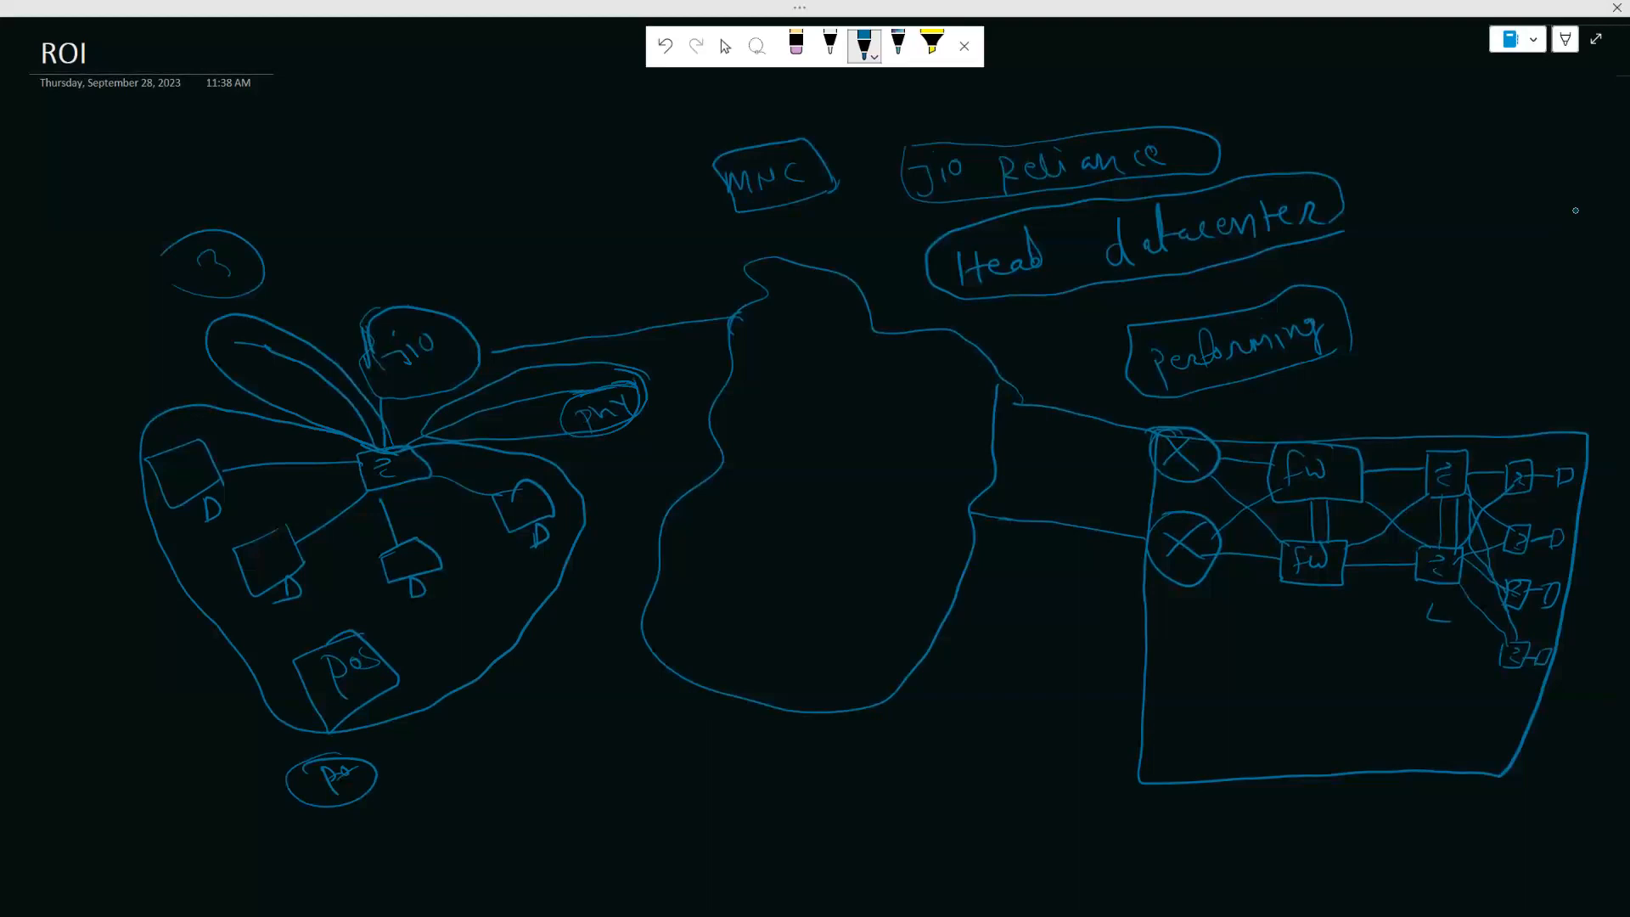
{"action": "mouse_move", "coordinate": [441, 758]}
{"action": "left_mouse_down"}
{"action": "mouse_move", "coordinate": [442, 783]}
{"action": "mouse_move", "coordinate": [565, 764]}
{"action": "mouse_move", "coordinate": [618, 775]}
{"action": "mouse_move", "coordinate": [611, 789]}
{"action": "mouse_move", "coordinate": [667, 766]}
{"action": "left_mouse_up"}
{"action": "mouse_move", "coordinate": [679, 761]}
{"action": "left_mouse_down"}
{"action": "mouse_move", "coordinate": [702, 783]}
{"action": "mouse_move", "coordinate": [746, 751]}
{"action": "mouse_move", "coordinate": [639, 745]}
{"action": "mouse_move", "coordinate": [624, 794]}
{"action": "mouse_move", "coordinate": [735, 736]}
{"action": "left_mouse_up"}
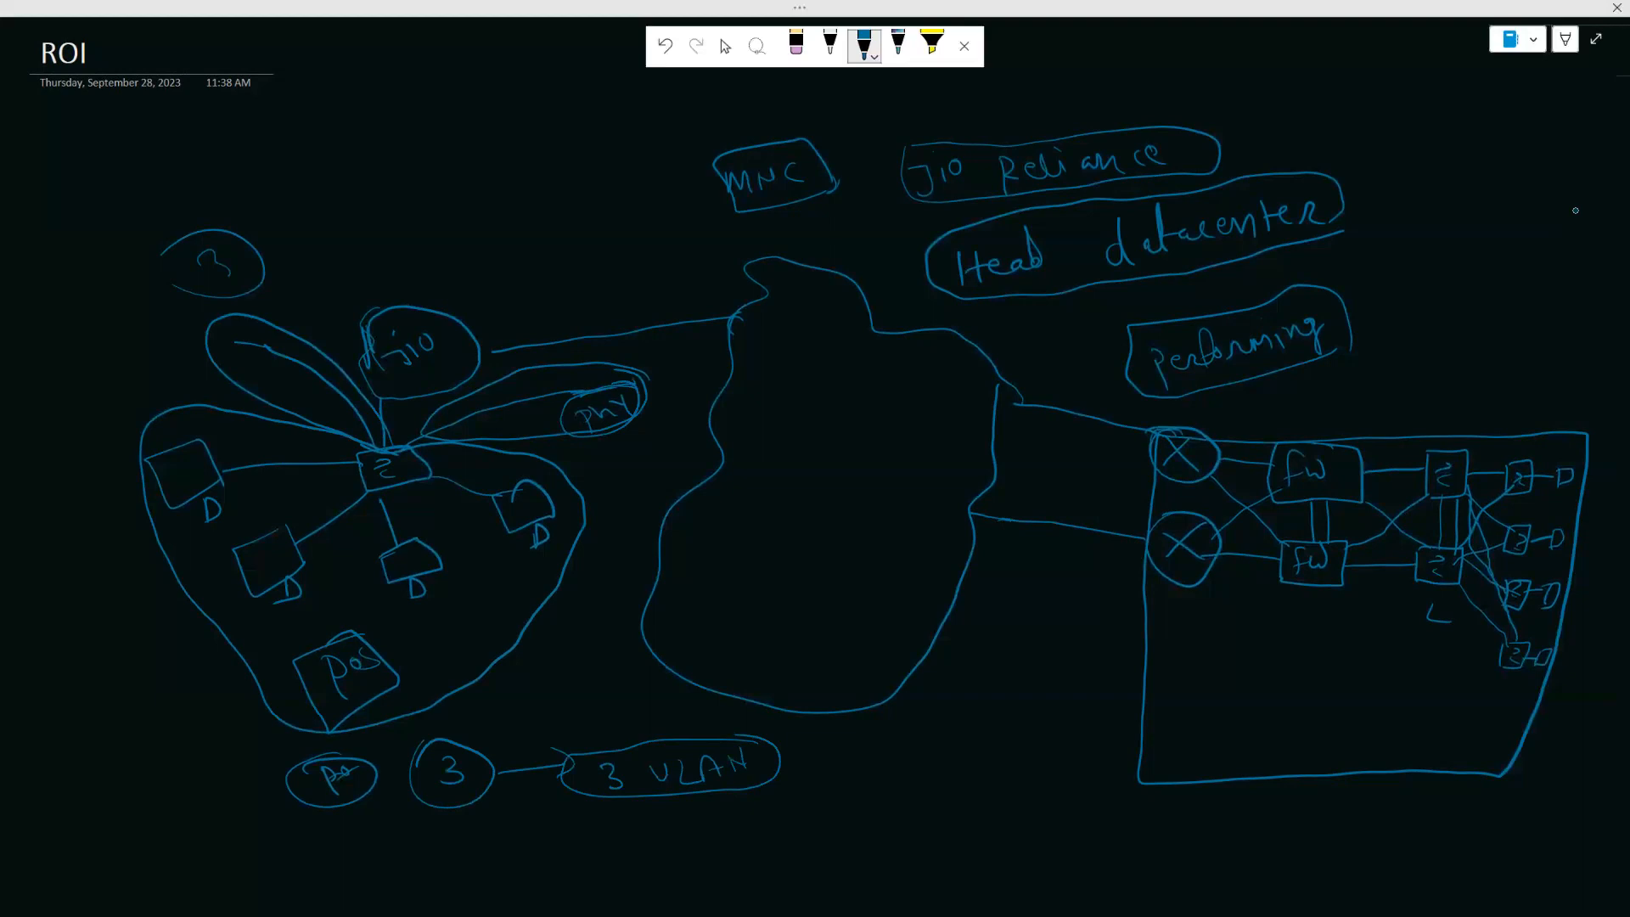
Erase the circled "3", both loops with the "phy" label, the outline around the branch devices and the circle around "jio"
{"action": "left_click", "coordinate": [792, 52]}
{"action": "mouse_move", "coordinate": [225, 337]}
{"action": "left_mouse_down"}
{"action": "mouse_move", "coordinate": [326, 413]}
{"action": "mouse_move", "coordinate": [268, 345]}
{"action": "left_mouse_up"}
{"action": "mouse_move", "coordinate": [353, 400]}
{"action": "left_mouse_down"}
{"action": "mouse_move", "coordinate": [207, 207]}
{"action": "mouse_move", "coordinate": [212, 283]}
{"action": "left_mouse_up"}
{"action": "mouse_move", "coordinate": [492, 411]}
{"action": "left_mouse_down"}
{"action": "mouse_move", "coordinate": [571, 378]}
{"action": "mouse_move", "coordinate": [455, 418]}
{"action": "mouse_move", "coordinate": [603, 407]}
{"action": "mouse_move", "coordinate": [619, 390]}
{"action": "left_mouse_up"}
{"action": "left_click_drag", "start_coordinate": [453, 459], "coordinate": [495, 446]}
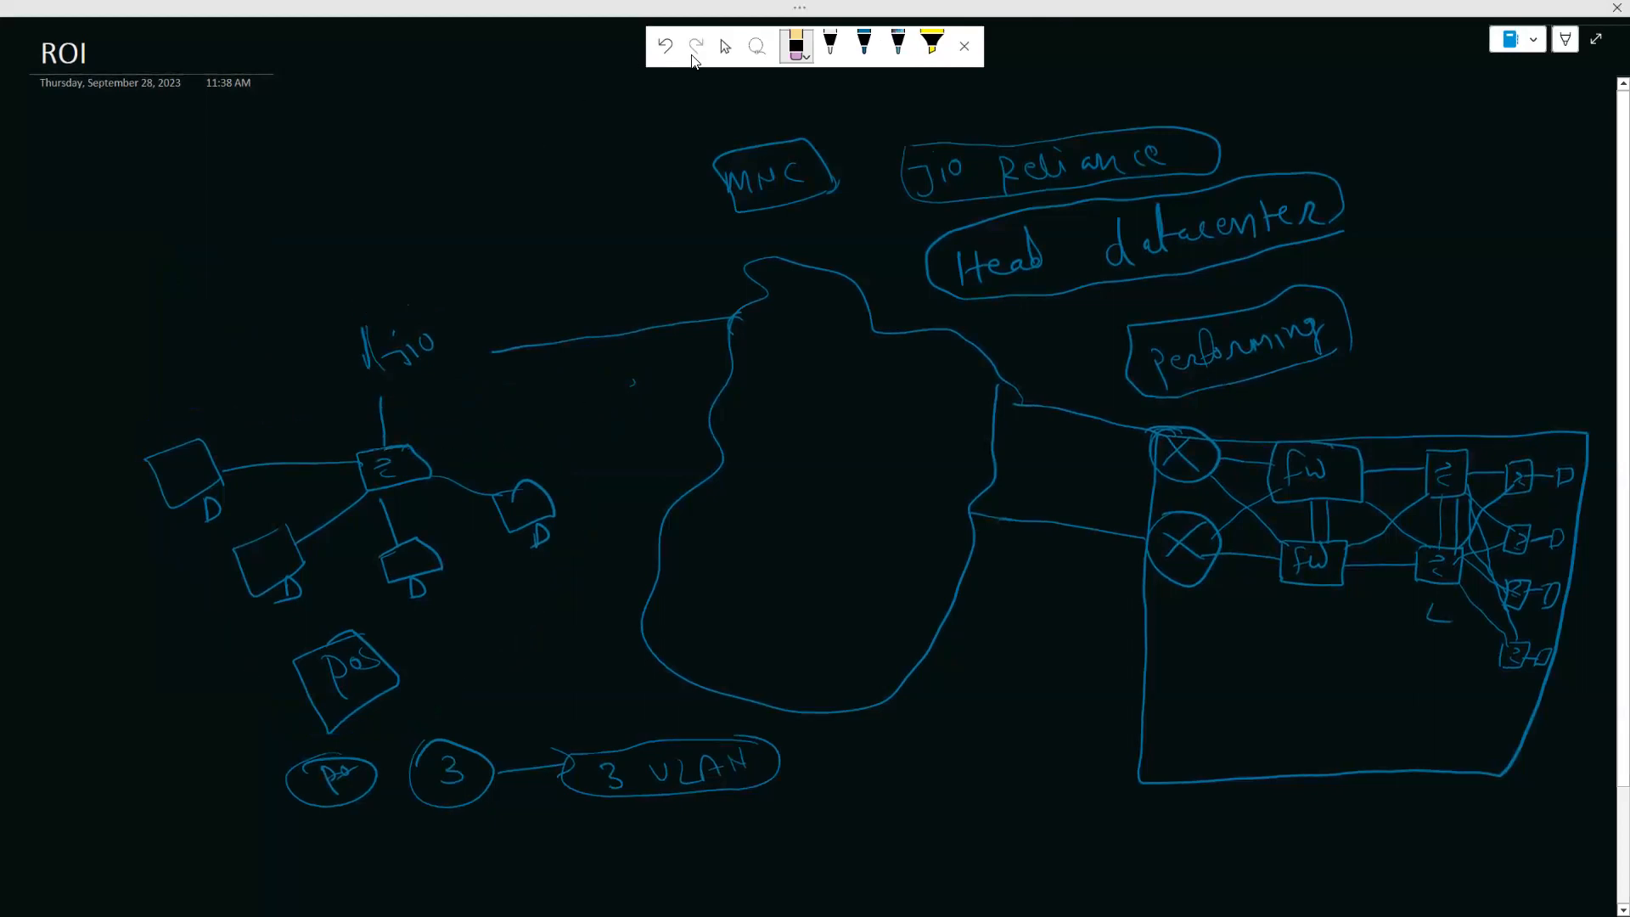
Circle "jio" again in blue ink and draw a large empty box above the branch, linked by a curve to the branch switch
{"action": "left_click", "coordinate": [829, 44]}
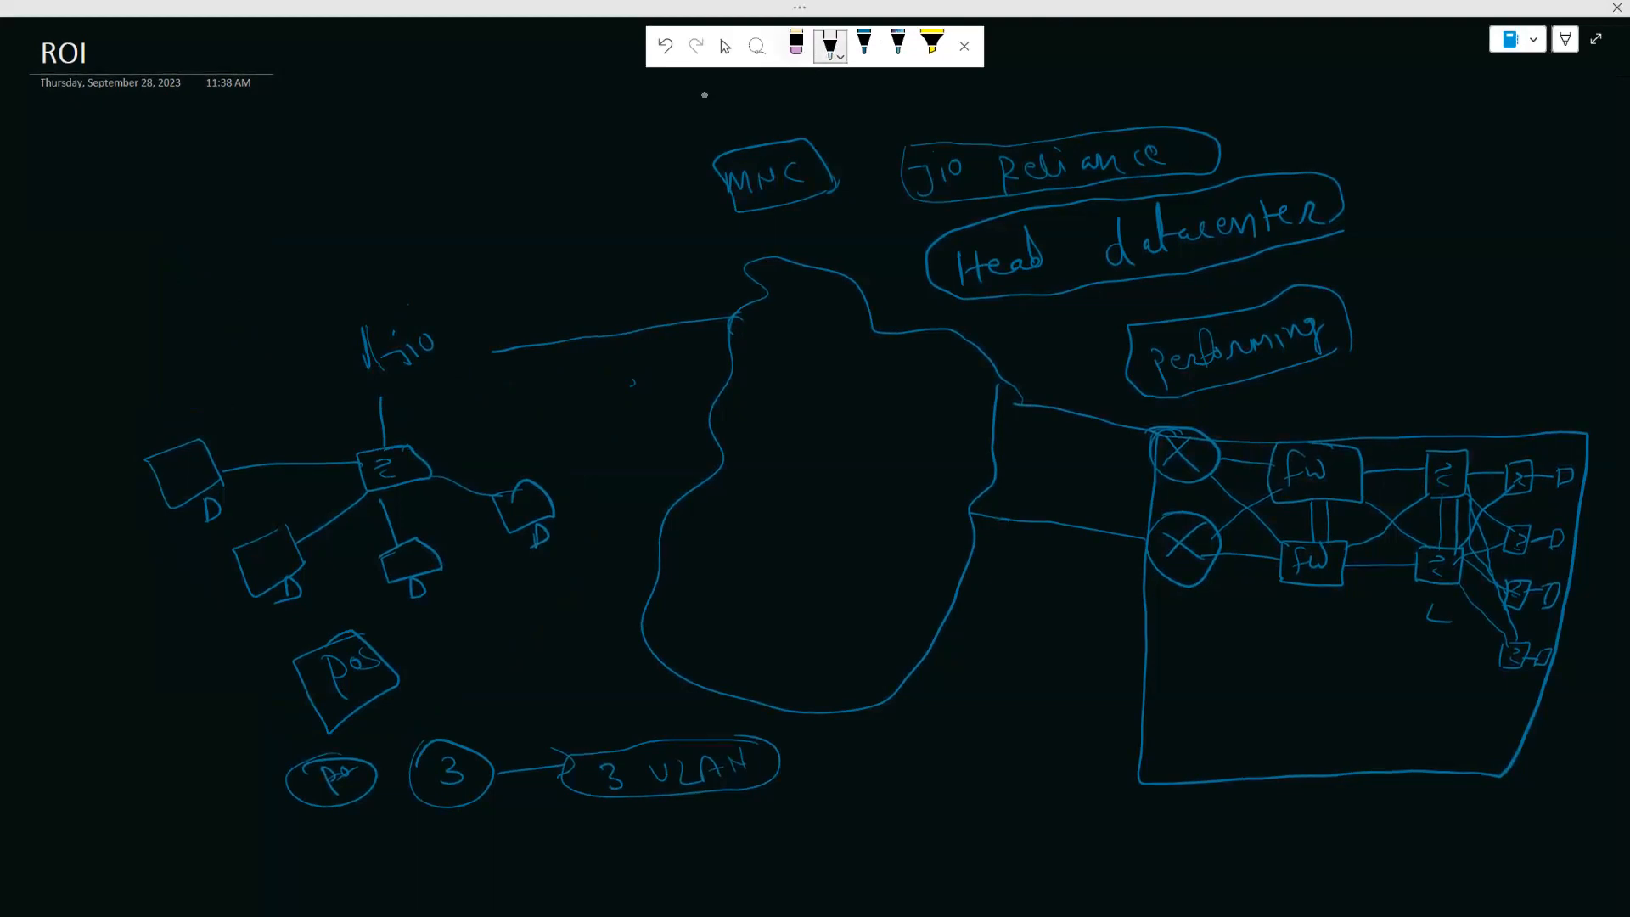
{"action": "left_click", "coordinate": [863, 42]}
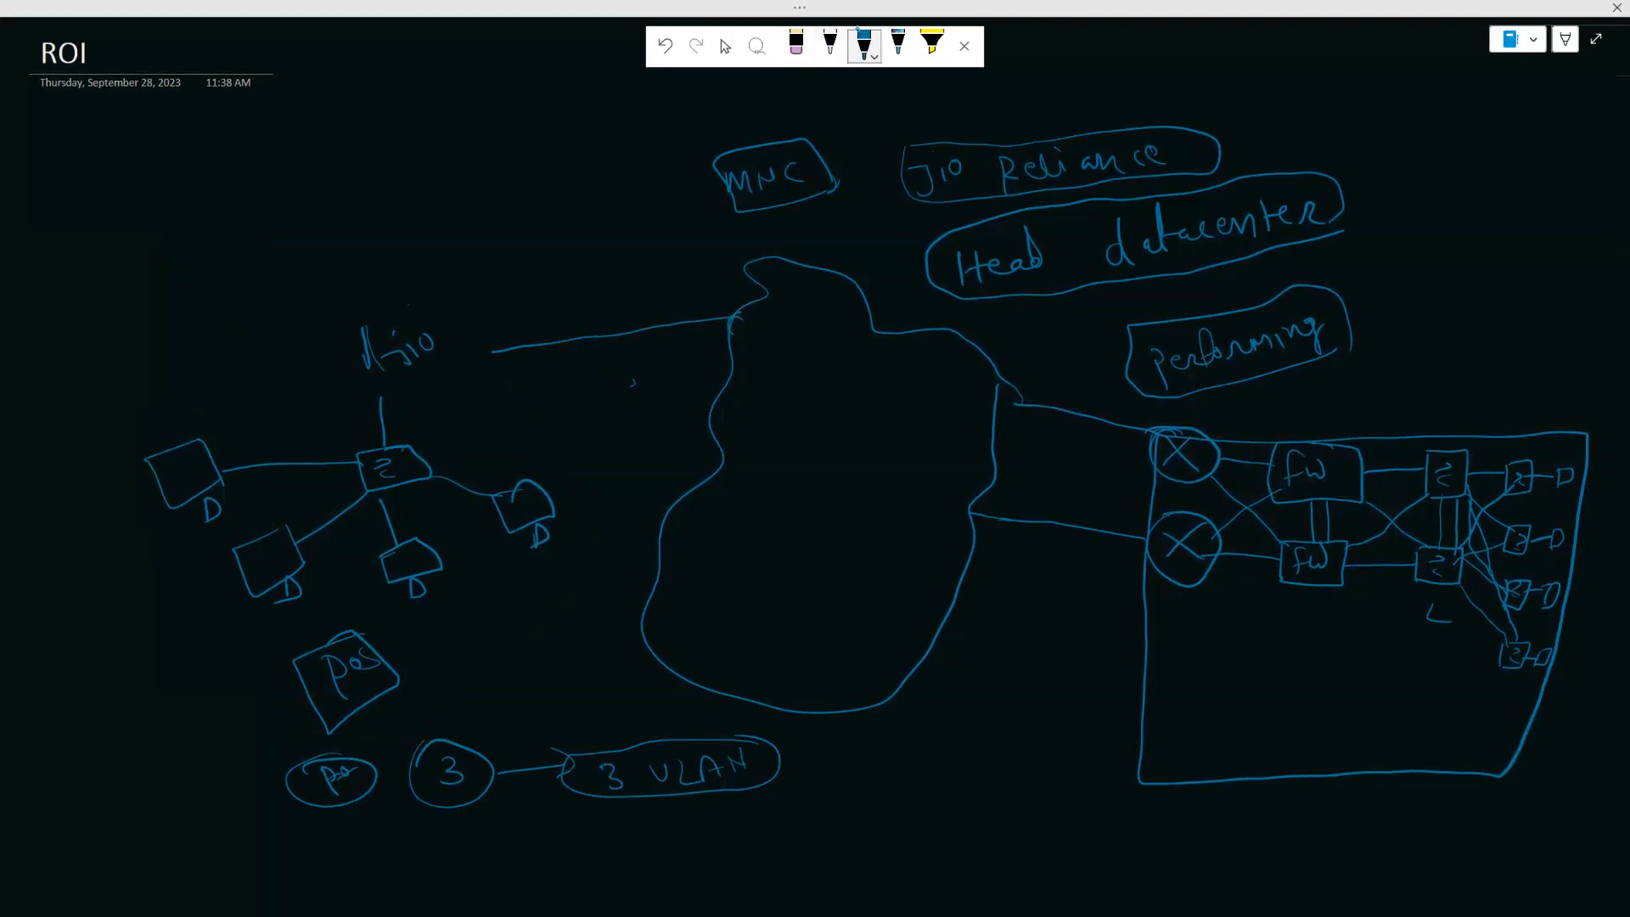
{"action": "mouse_move", "coordinate": [458, 311]}
{"action": "left_mouse_down"}
{"action": "mouse_move", "coordinate": [344, 328]}
{"action": "mouse_move", "coordinate": [454, 371]}
{"action": "mouse_move", "coordinate": [428, 307]}
{"action": "mouse_move", "coordinate": [472, 351]}
{"action": "left_mouse_up"}
{"action": "mouse_move", "coordinate": [379, 379]}
{"action": "left_mouse_down"}
{"action": "mouse_move", "coordinate": [383, 397]}
{"action": "mouse_move", "coordinate": [315, 424]}
{"action": "mouse_move", "coordinate": [141, 378]}
{"action": "mouse_move", "coordinate": [38, 216]}
{"action": "mouse_move", "coordinate": [153, 130]}
{"action": "mouse_move", "coordinate": [227, 226]}
{"action": "mouse_move", "coordinate": [51, 252]}
{"action": "left_mouse_up"}
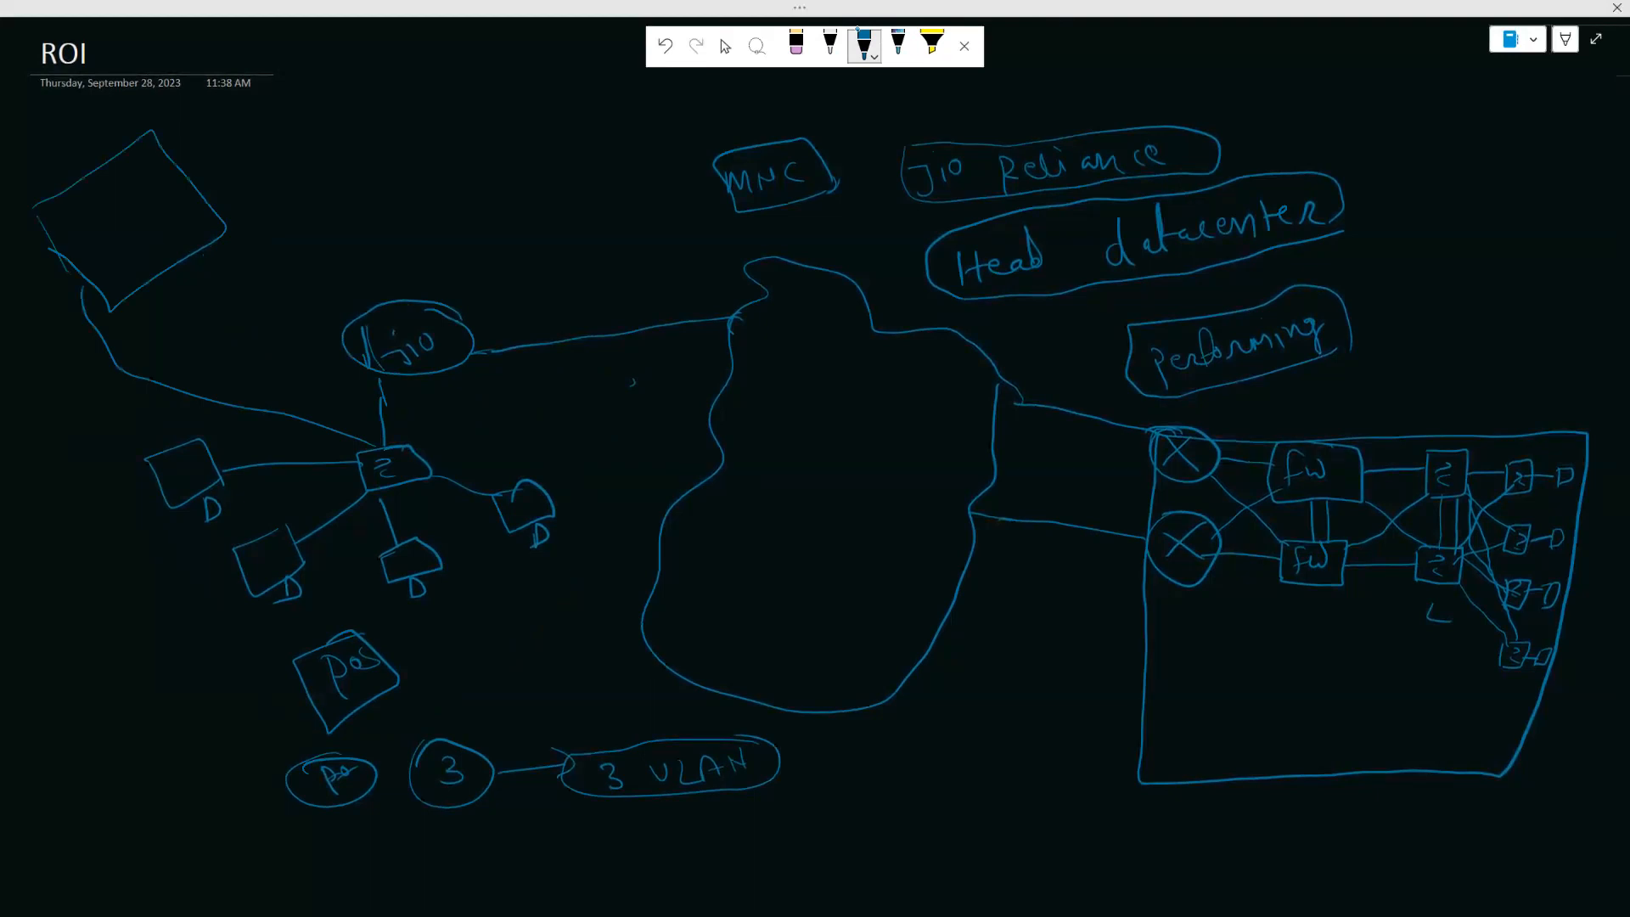
Tick the large box and the branch devices, trace device paths to the large box, and add a circled "P" and a small labelled box
{"action": "mouse_move", "coordinate": [99, 251]}
{"action": "left_mouse_down"}
{"action": "mouse_move", "coordinate": [121, 257]}
{"action": "mouse_move", "coordinate": [127, 226]}
{"action": "left_mouse_up"}
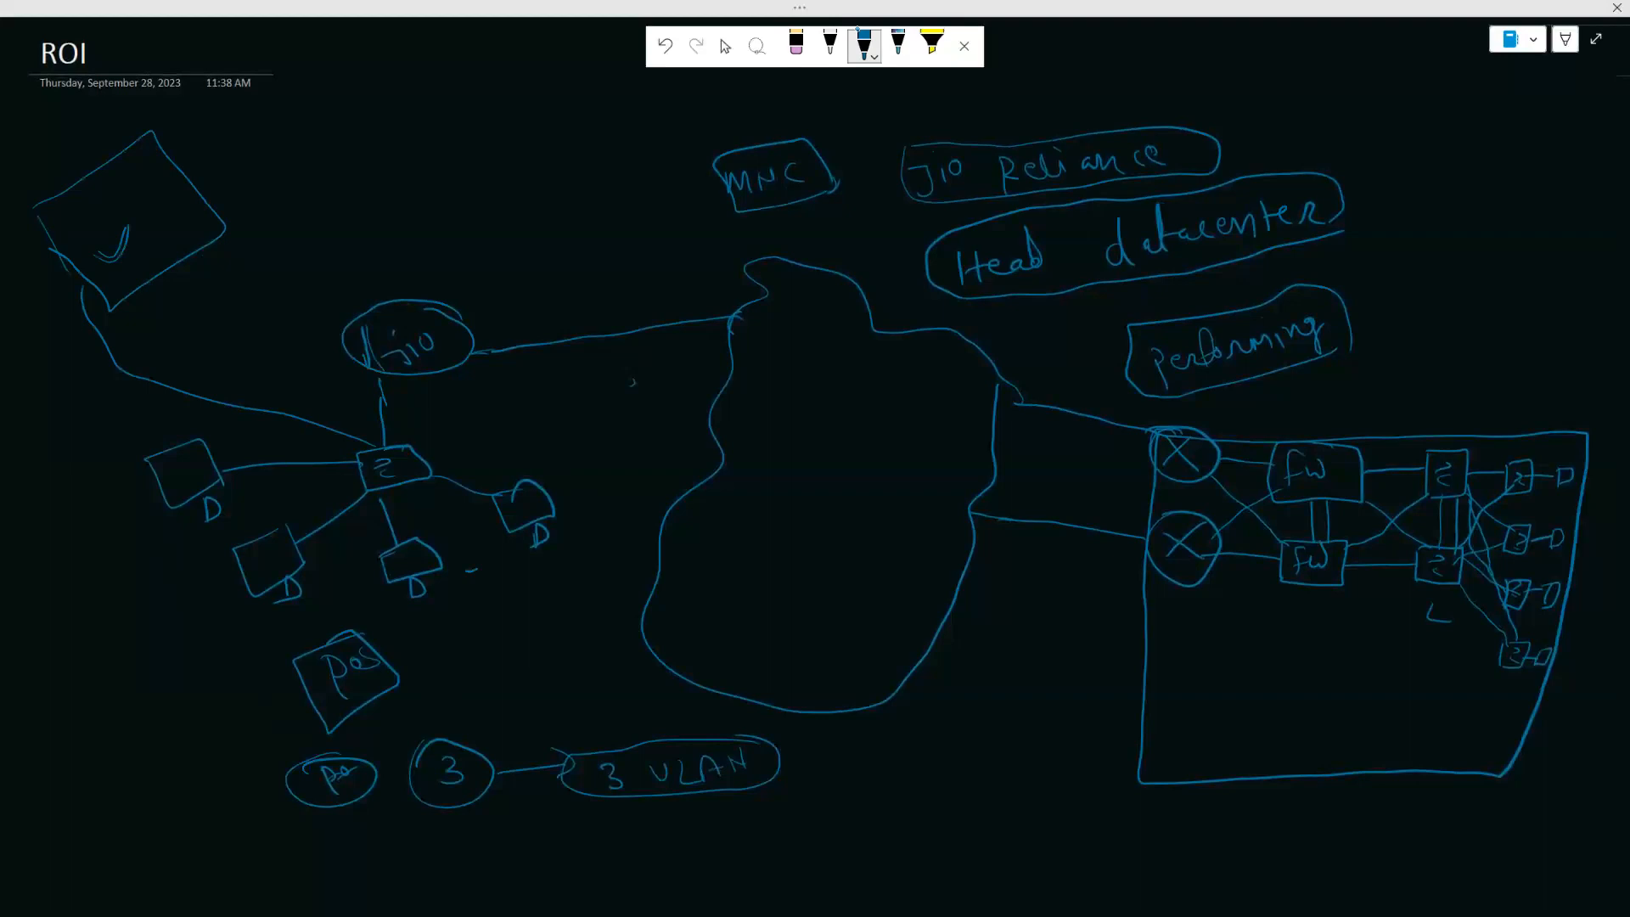
{"action": "left_click_drag", "start_coordinate": [466, 573], "coordinate": [501, 550]}
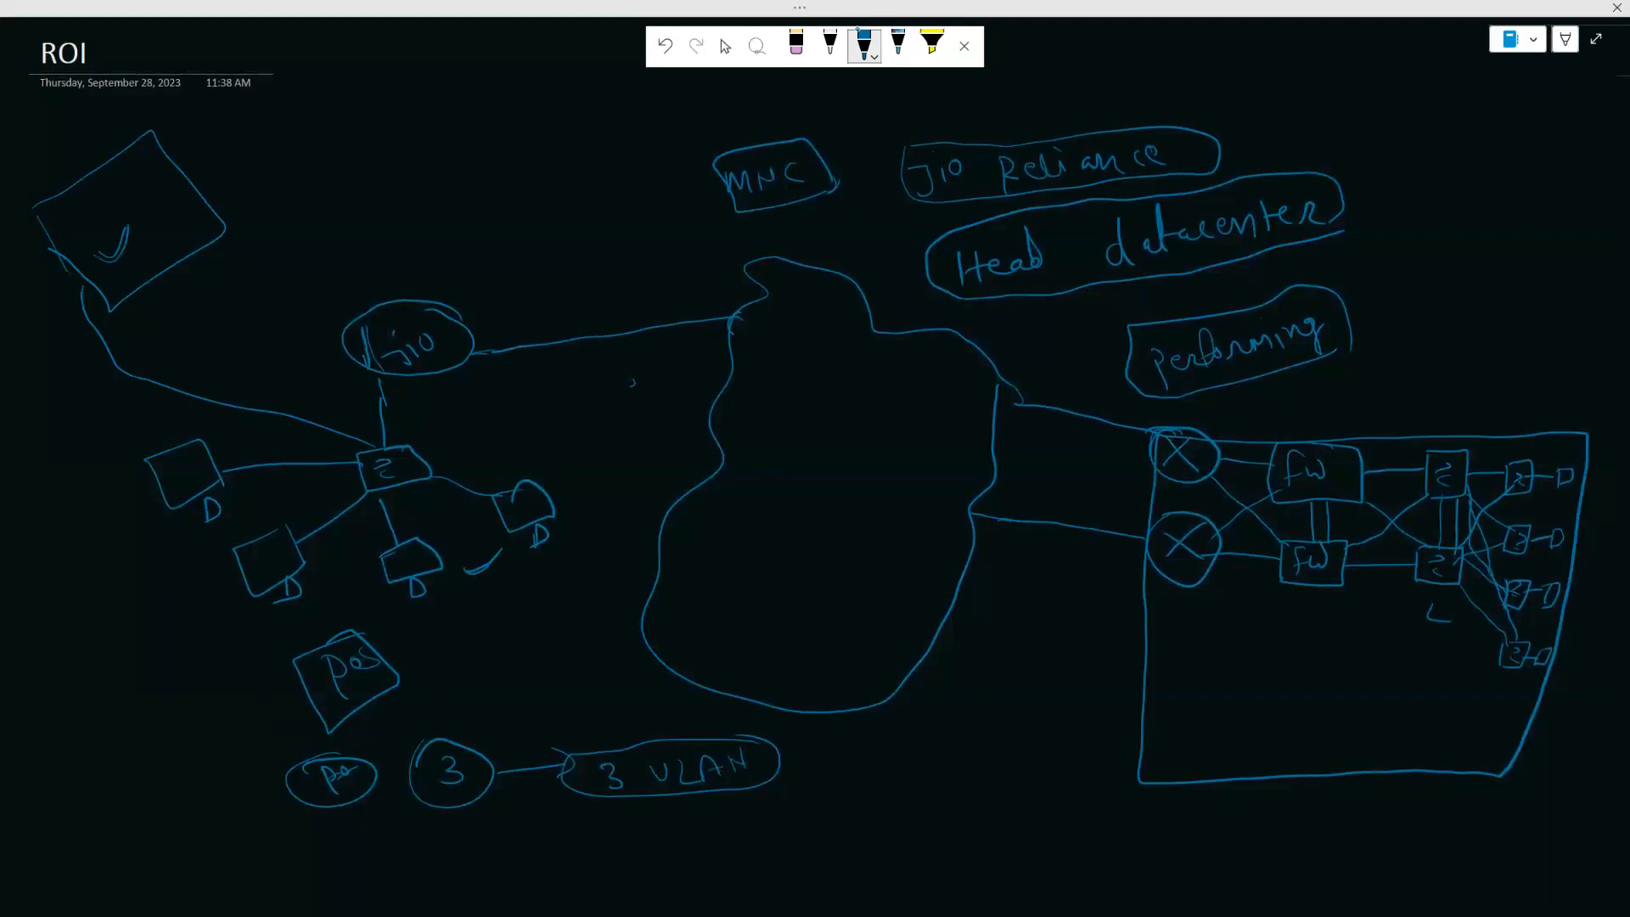
{"action": "mouse_move", "coordinate": [196, 476]}
{"action": "left_mouse_down"}
{"action": "mouse_move", "coordinate": [362, 435]}
{"action": "mouse_move", "coordinate": [111, 307]}
{"action": "mouse_move", "coordinate": [115, 282]}
{"action": "left_mouse_up"}
{"action": "left_click_drag", "start_coordinate": [424, 458], "coordinate": [514, 415]}
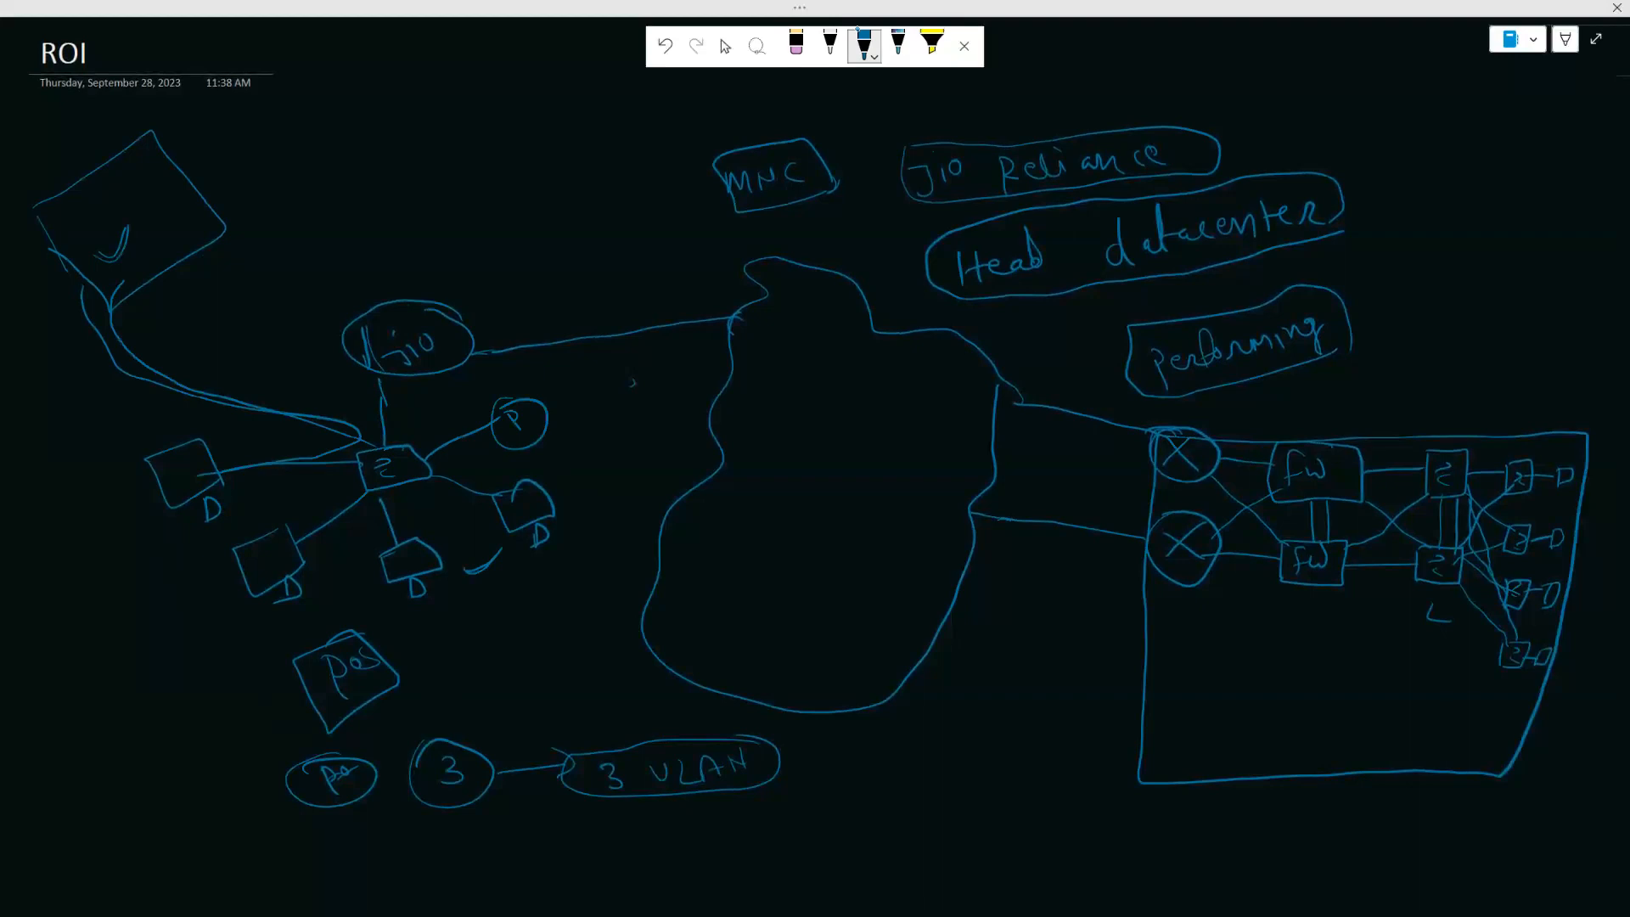
{"action": "mouse_move", "coordinate": [342, 458]}
{"action": "left_mouse_down"}
{"action": "mouse_move", "coordinate": [117, 366]}
{"action": "mouse_move", "coordinate": [127, 296]}
{"action": "mouse_move", "coordinate": [167, 325]}
{"action": "mouse_move", "coordinate": [163, 283]}
{"action": "mouse_move", "coordinate": [174, 331]}
{"action": "mouse_move", "coordinate": [175, 293]}
{"action": "left_mouse_up"}
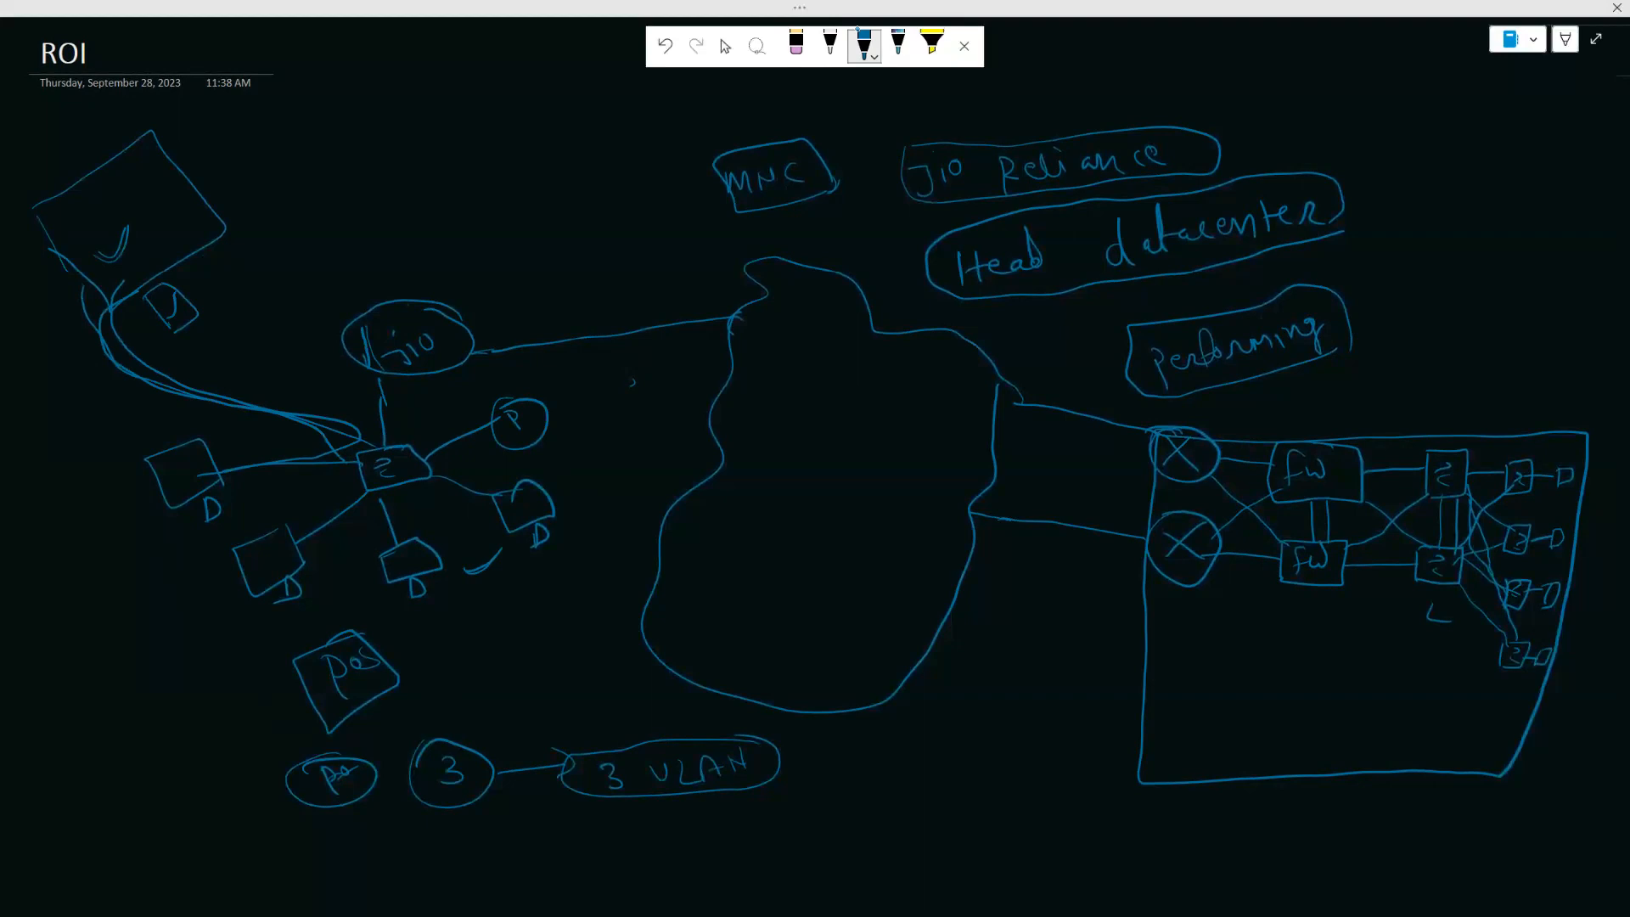
Handwrite "COM" beside the circled "po" below the branch
{"action": "left_click_drag", "start_coordinate": [65, 733], "coordinate": [78, 762]}
{"action": "left_click_drag", "start_coordinate": [73, 738], "coordinate": [108, 726]}
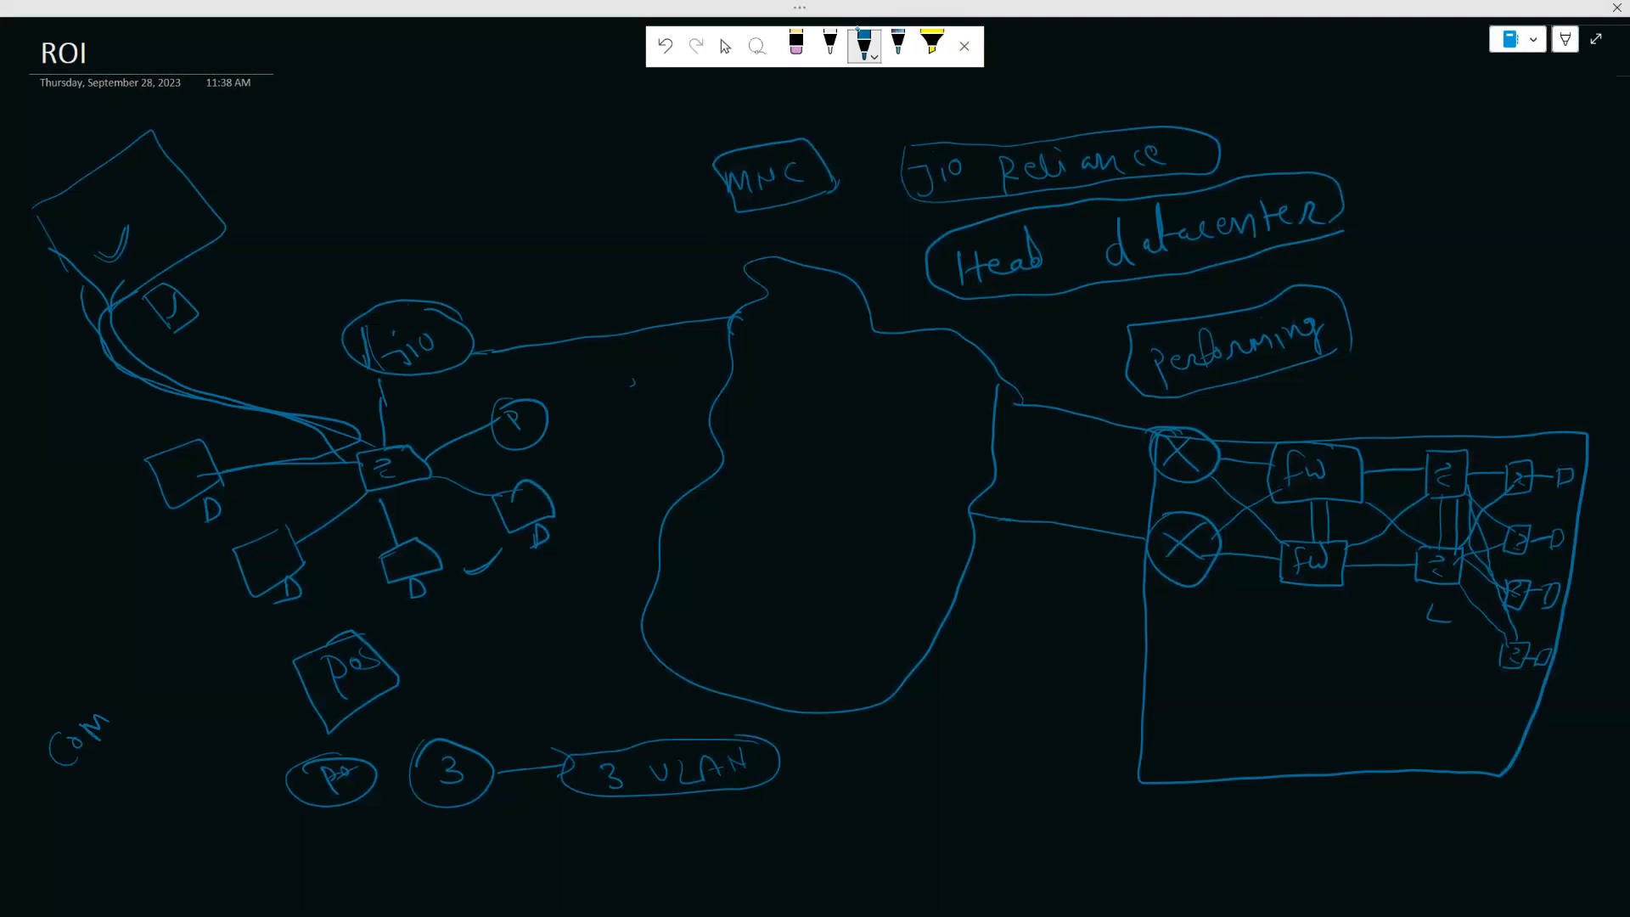
Below the first diagram, draw a cloud linked to a circled-X router, with two switches chained under it and three branch lines
{"action": "scroll", "coordinate": [496, 564], "scroll_direction": "down", "scroll_amount": 8}
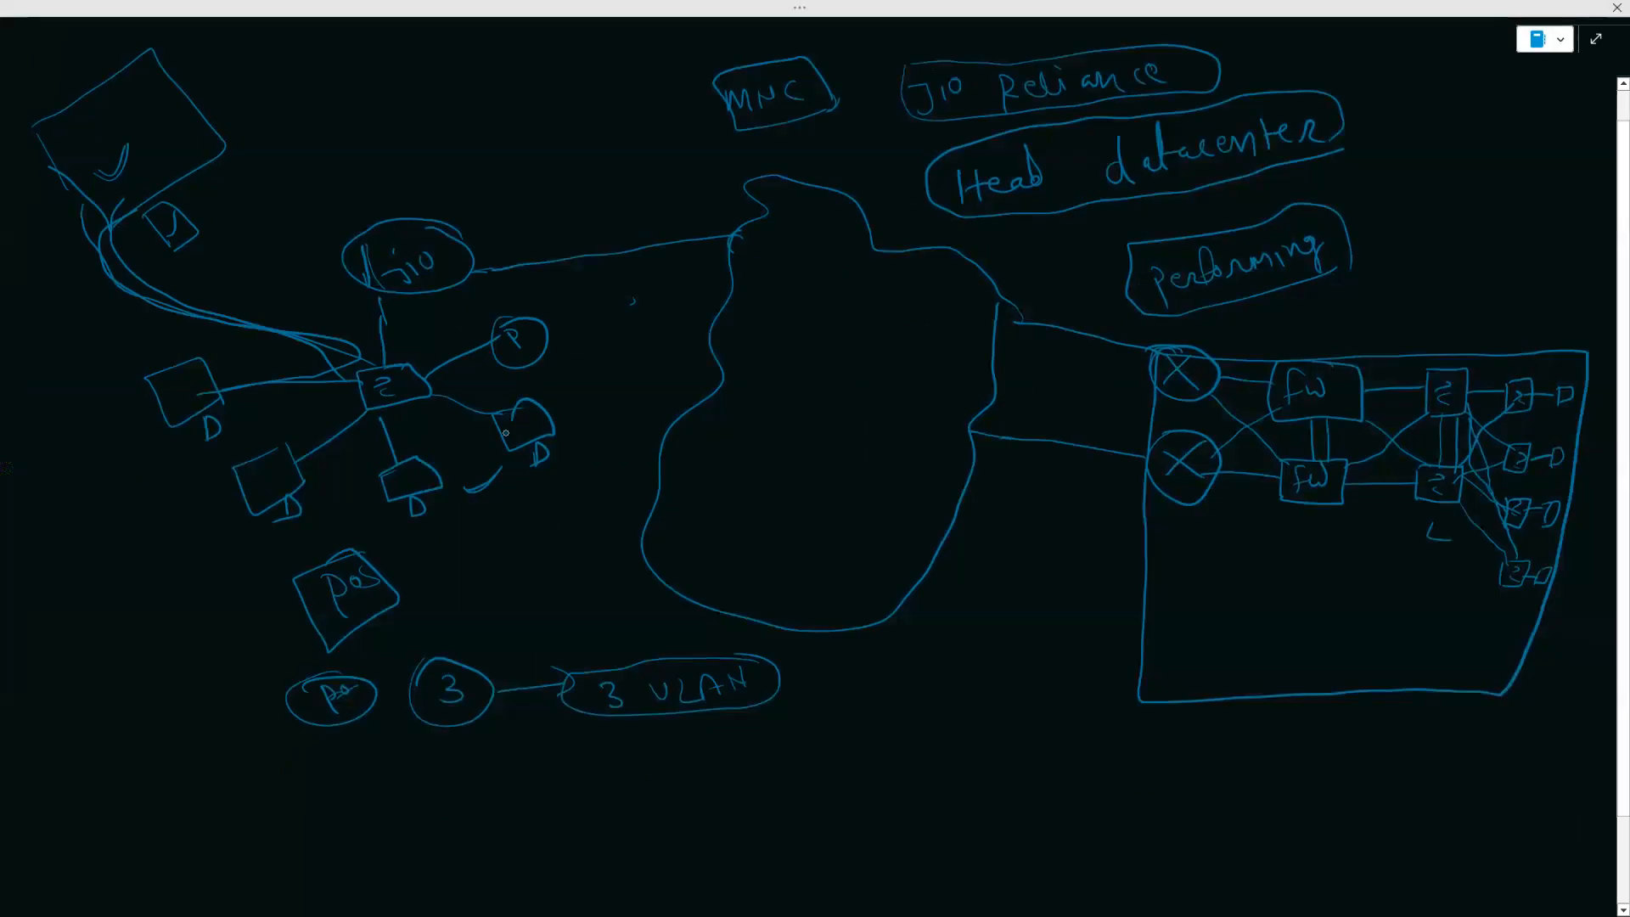
{"action": "scroll", "coordinate": [473, 473], "scroll_direction": "down", "scroll_amount": 5}
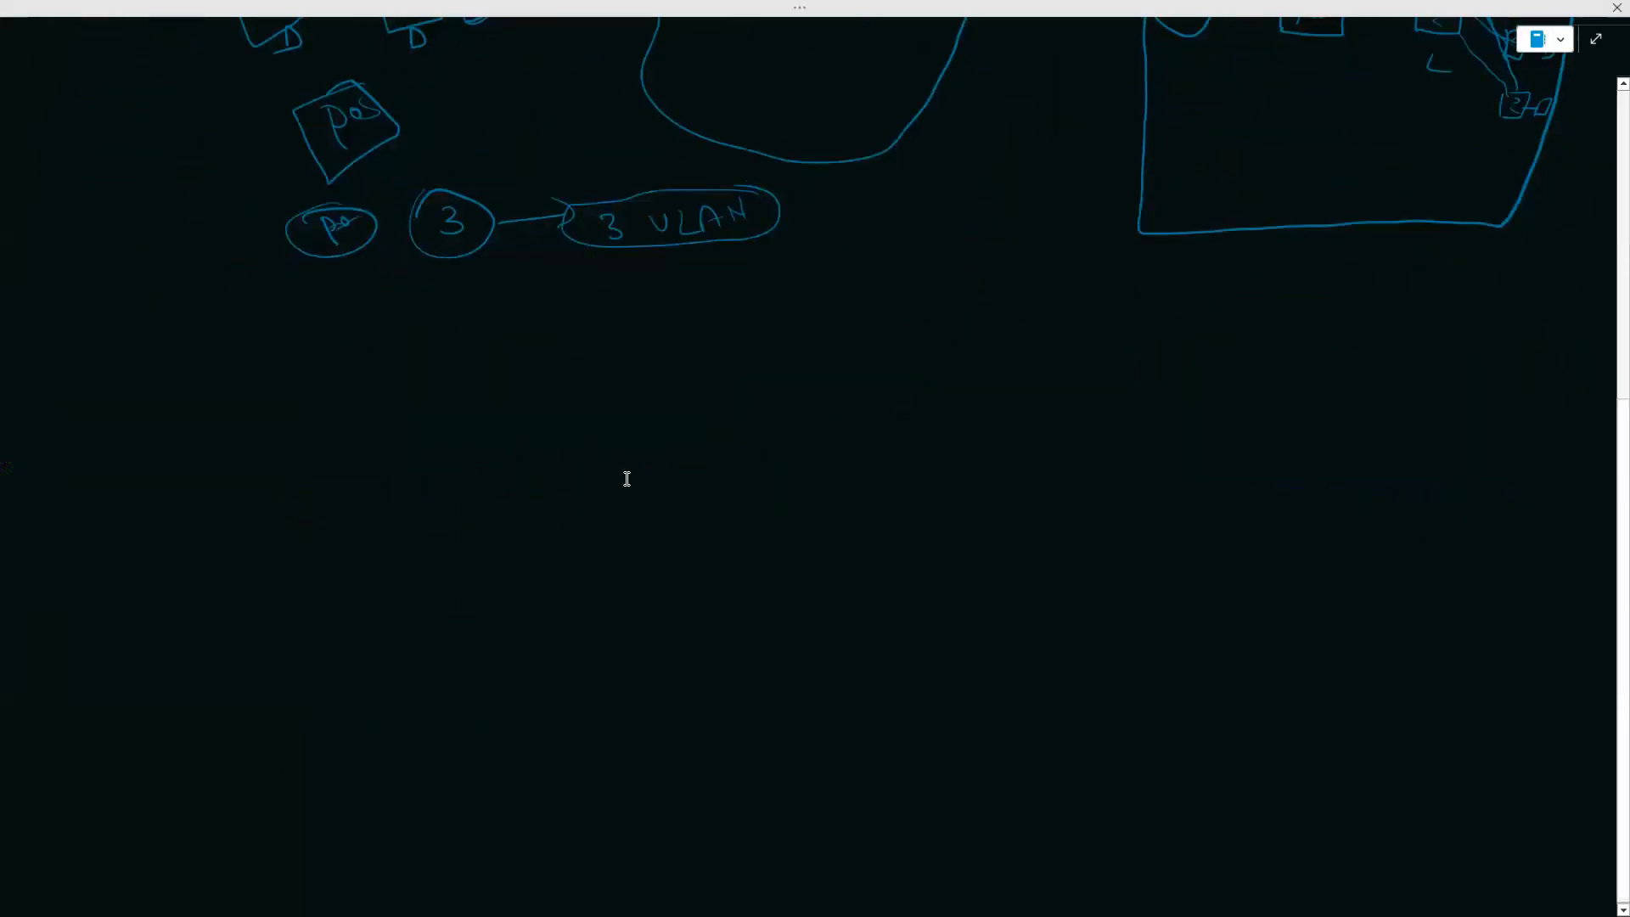
{"action": "scroll", "coordinate": [626, 478], "scroll_direction": "up", "scroll_amount": 2}
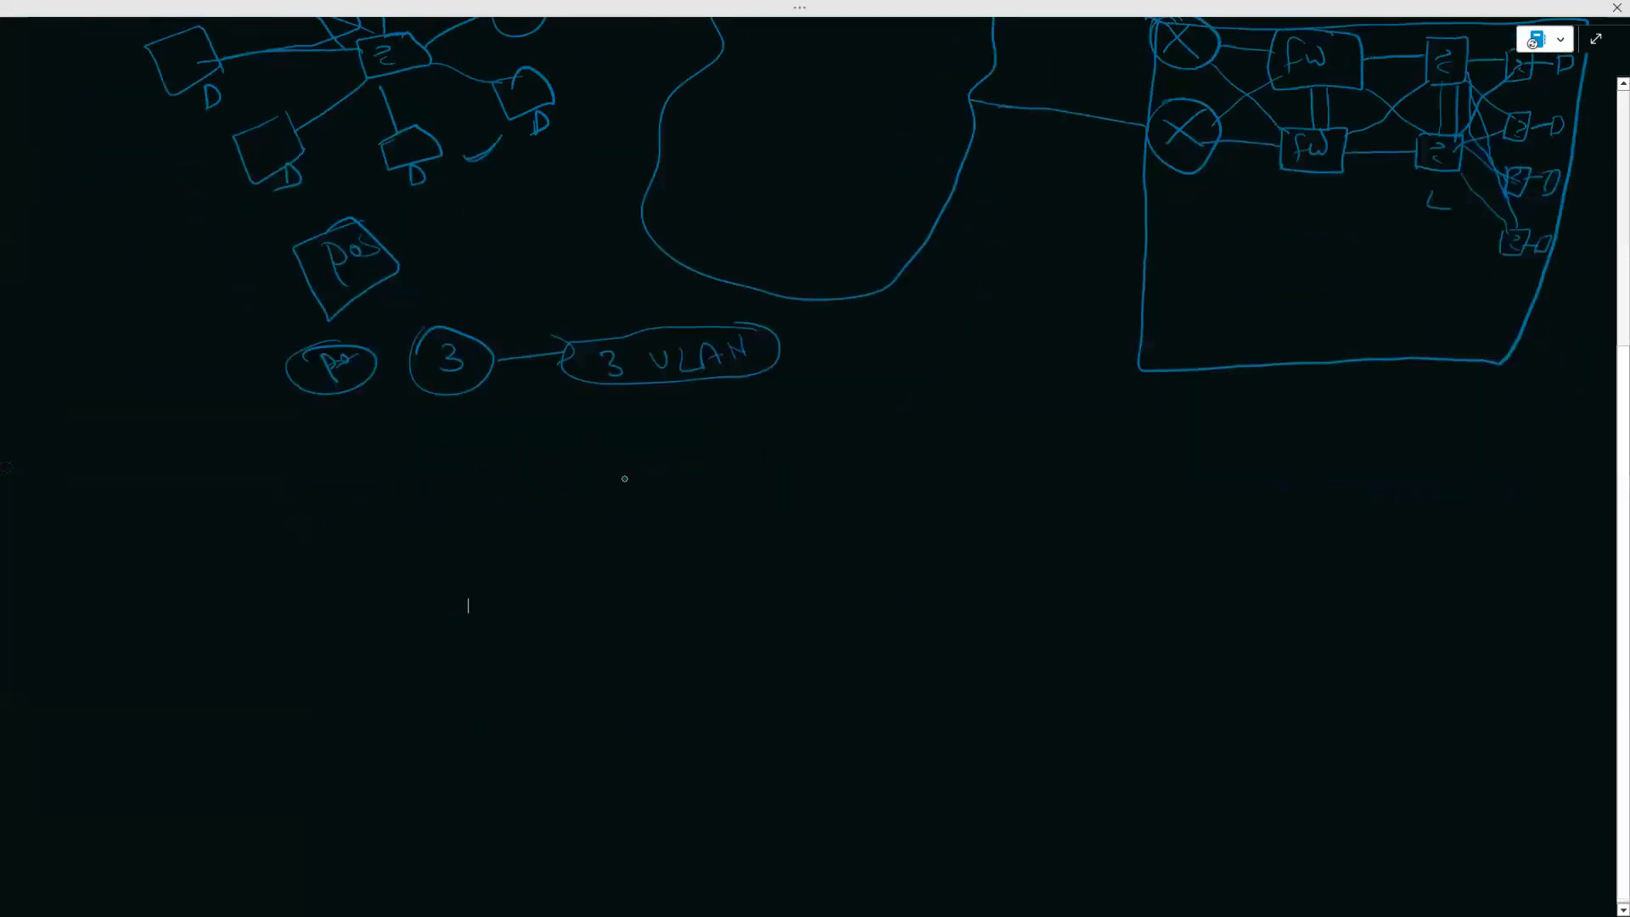
{"action": "mouse_move", "coordinate": [478, 550]}
{"action": "left_mouse_down"}
{"action": "mouse_move", "coordinate": [458, 602]}
{"action": "mouse_move", "coordinate": [501, 550]}
{"action": "mouse_move", "coordinate": [476, 548]}
{"action": "mouse_move", "coordinate": [692, 547]}
{"action": "mouse_move", "coordinate": [732, 496]}
{"action": "mouse_move", "coordinate": [877, 684]}
{"action": "mouse_move", "coordinate": [1128, 517]}
{"action": "mouse_move", "coordinate": [789, 481]}
{"action": "left_mouse_up"}
{"action": "left_click_drag", "start_coordinate": [498, 554], "coordinate": [475, 585]}
{"action": "mouse_move", "coordinate": [473, 567]}
{"action": "left_mouse_down"}
{"action": "mouse_move", "coordinate": [495, 587]}
{"action": "mouse_move", "coordinate": [497, 651]}
{"action": "mouse_move", "coordinate": [466, 692]}
{"action": "mouse_move", "coordinate": [560, 700]}
{"action": "mouse_move", "coordinate": [509, 656]}
{"action": "mouse_move", "coordinate": [553, 690]}
{"action": "mouse_move", "coordinate": [526, 761]}
{"action": "mouse_move", "coordinate": [558, 763]}
{"action": "mouse_move", "coordinate": [579, 802]}
{"action": "mouse_move", "coordinate": [577, 761]}
{"action": "mouse_move", "coordinate": [501, 851]}
{"action": "mouse_move", "coordinate": [567, 849]}
{"action": "mouse_move", "coordinate": [603, 810]}
{"action": "mouse_move", "coordinate": [656, 823]}
{"action": "left_mouse_up"}
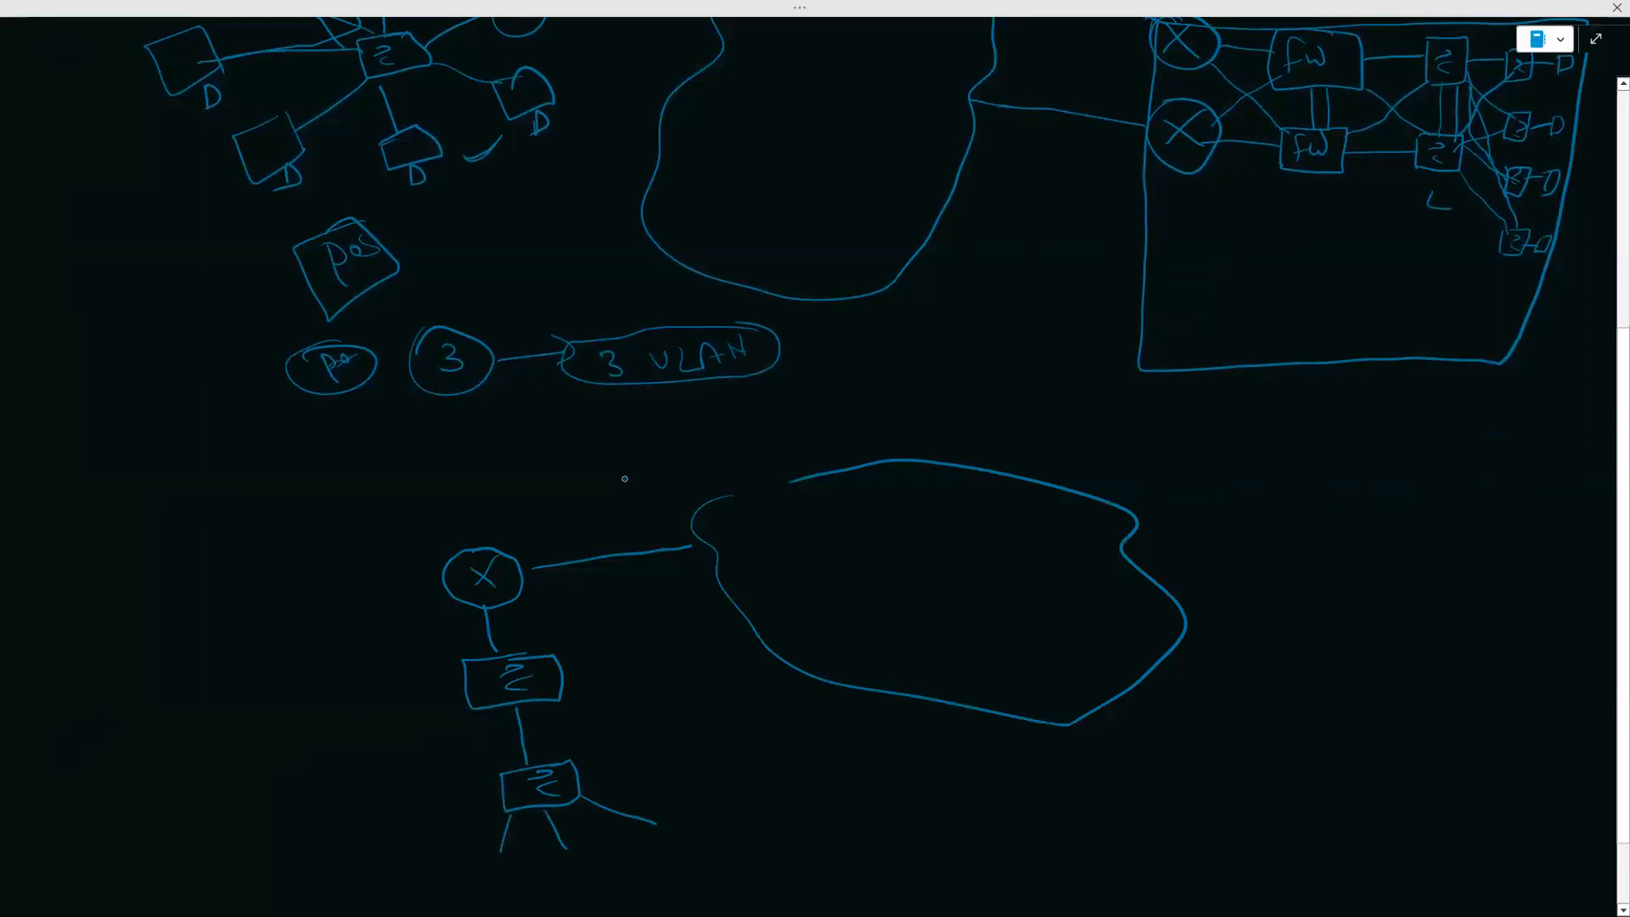
Label the lower switch's three branch lines "cam", "POC" and "security" in handwriting
{"action": "mouse_move", "coordinate": [457, 886]}
{"action": "left_mouse_down"}
{"action": "mouse_move", "coordinate": [449, 898]}
{"action": "mouse_move", "coordinate": [564, 890]}
{"action": "mouse_move", "coordinate": [581, 869]}
{"action": "left_mouse_up"}
{"action": "left_click_drag", "start_coordinate": [606, 871], "coordinate": [608, 883]}
{"action": "mouse_move", "coordinate": [692, 827]}
{"action": "left_mouse_down"}
{"action": "mouse_move", "coordinate": [674, 847]}
{"action": "mouse_move", "coordinate": [789, 835]}
{"action": "left_mouse_up"}
{"action": "mouse_move", "coordinate": [794, 825]}
{"action": "left_mouse_down"}
{"action": "mouse_move", "coordinate": [810, 816]}
{"action": "mouse_move", "coordinate": [801, 846]}
{"action": "left_mouse_up"}
{"action": "left_click_drag", "start_coordinate": [769, 805], "coordinate": [769, 807]}
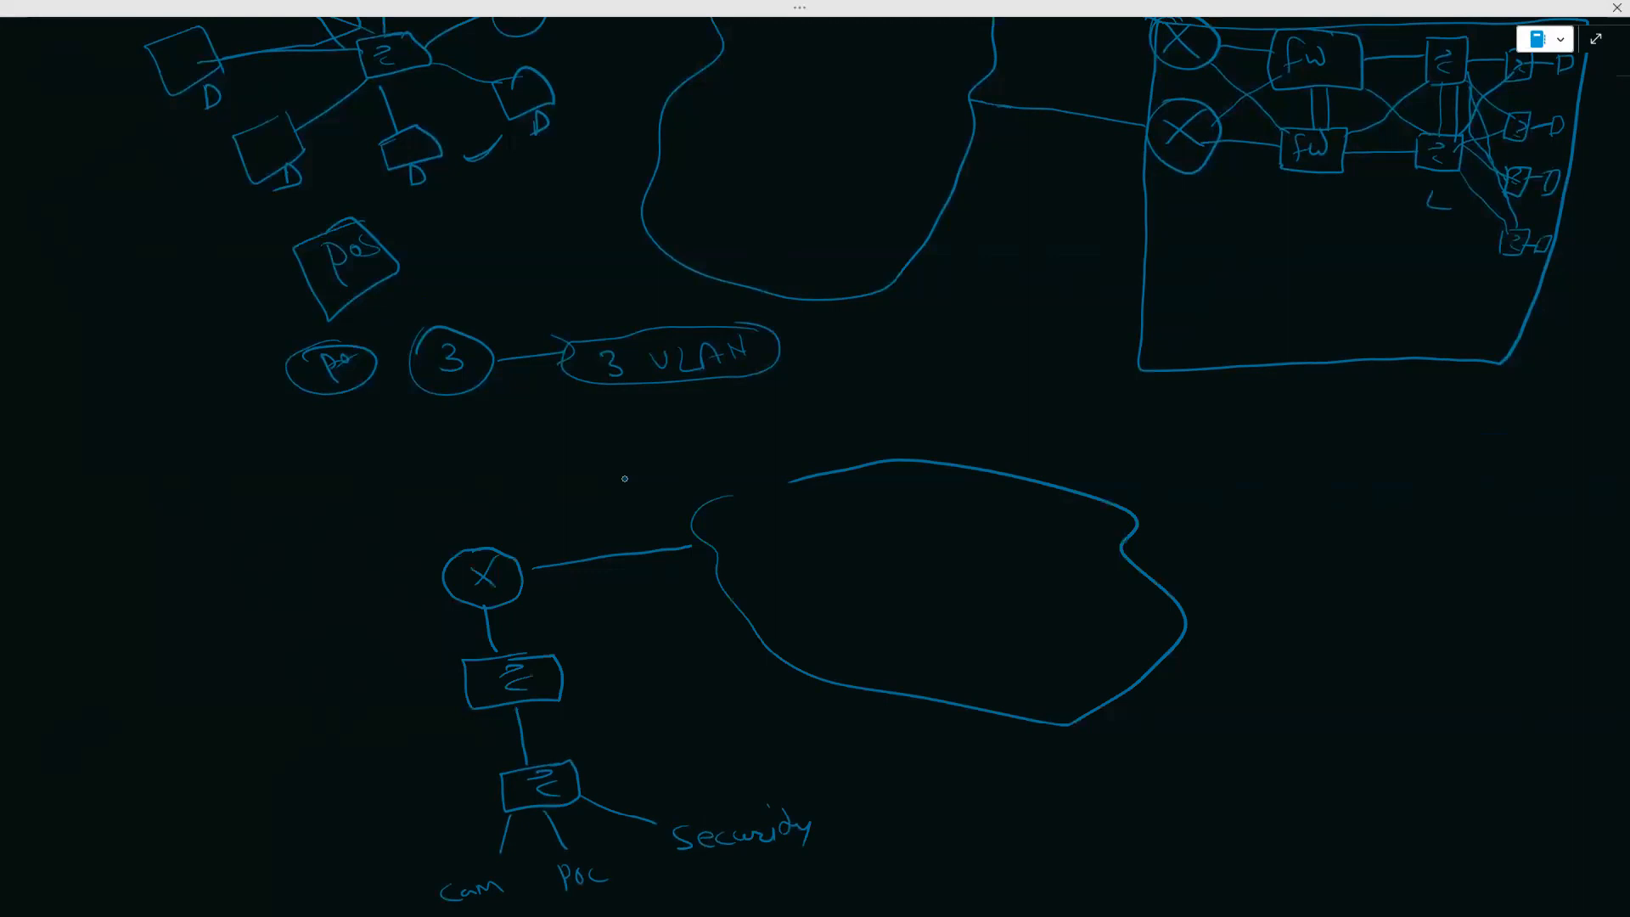
Draw a short line out from the upper switch and add a circled "SVI" and a circled "L3" beside it
{"action": "left_click_drag", "start_coordinate": [465, 679], "coordinate": [405, 694]}
{"action": "mouse_move", "coordinate": [289, 701]}
{"action": "left_mouse_down"}
{"action": "mouse_move", "coordinate": [264, 722]}
{"action": "mouse_move", "coordinate": [314, 684]}
{"action": "mouse_move", "coordinate": [326, 703]}
{"action": "mouse_move", "coordinate": [272, 744]}
{"action": "mouse_move", "coordinate": [350, 678]}
{"action": "left_mouse_up"}
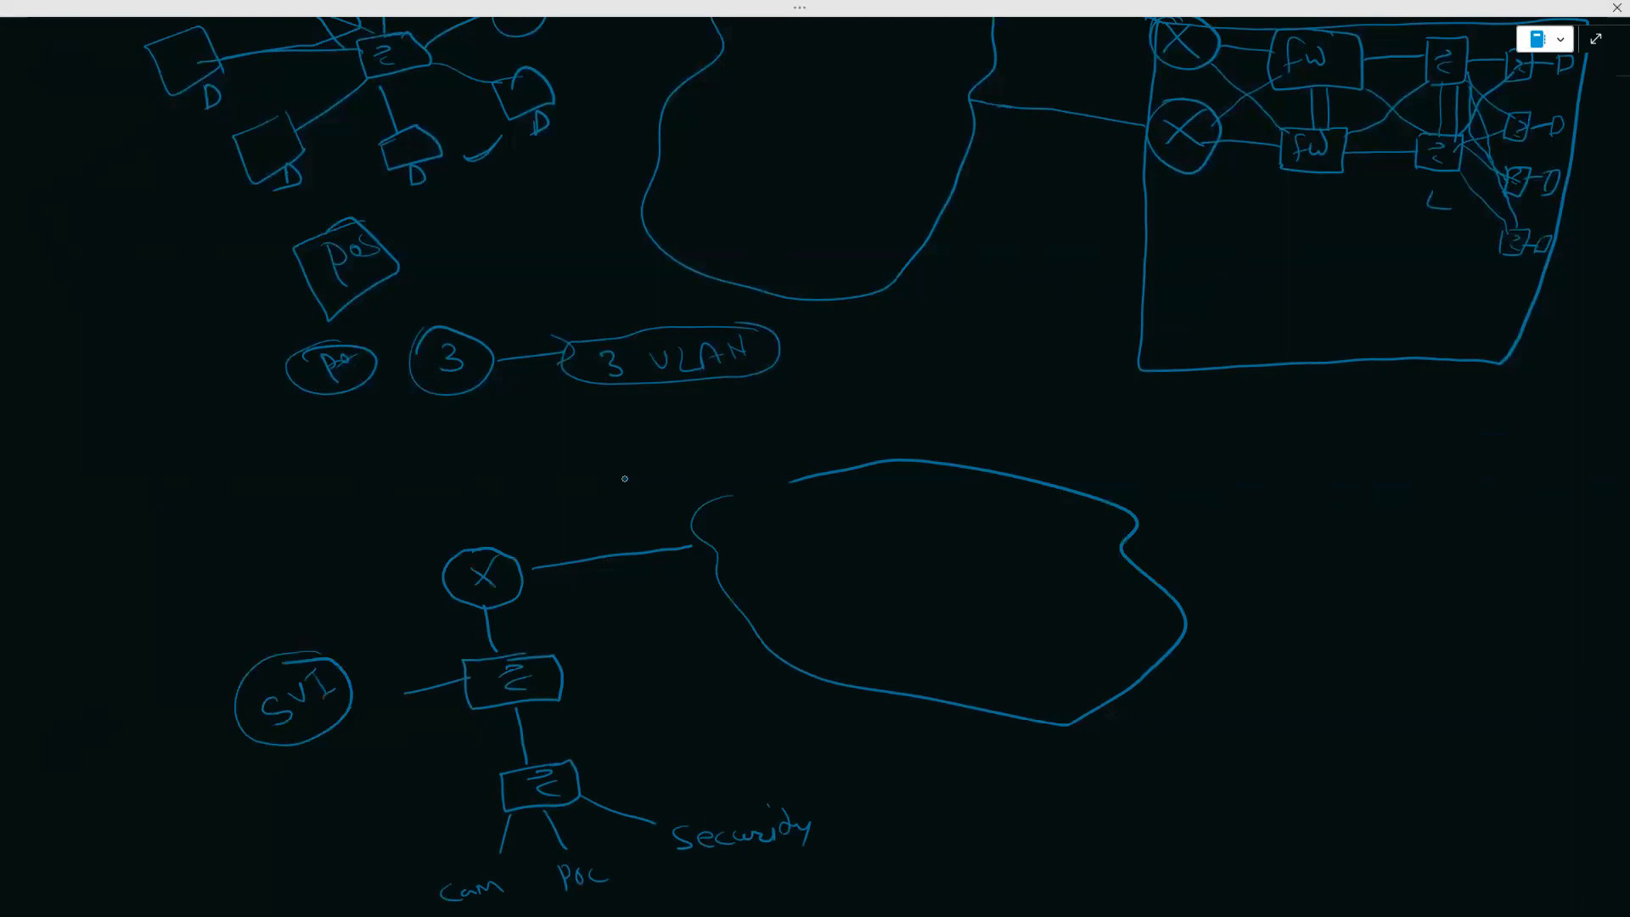
{"action": "mouse_move", "coordinate": [119, 694]}
{"action": "left_mouse_down"}
{"action": "mouse_move", "coordinate": [129, 722]}
{"action": "mouse_move", "coordinate": [146, 710]}
{"action": "mouse_move", "coordinate": [140, 648]}
{"action": "left_mouse_up"}
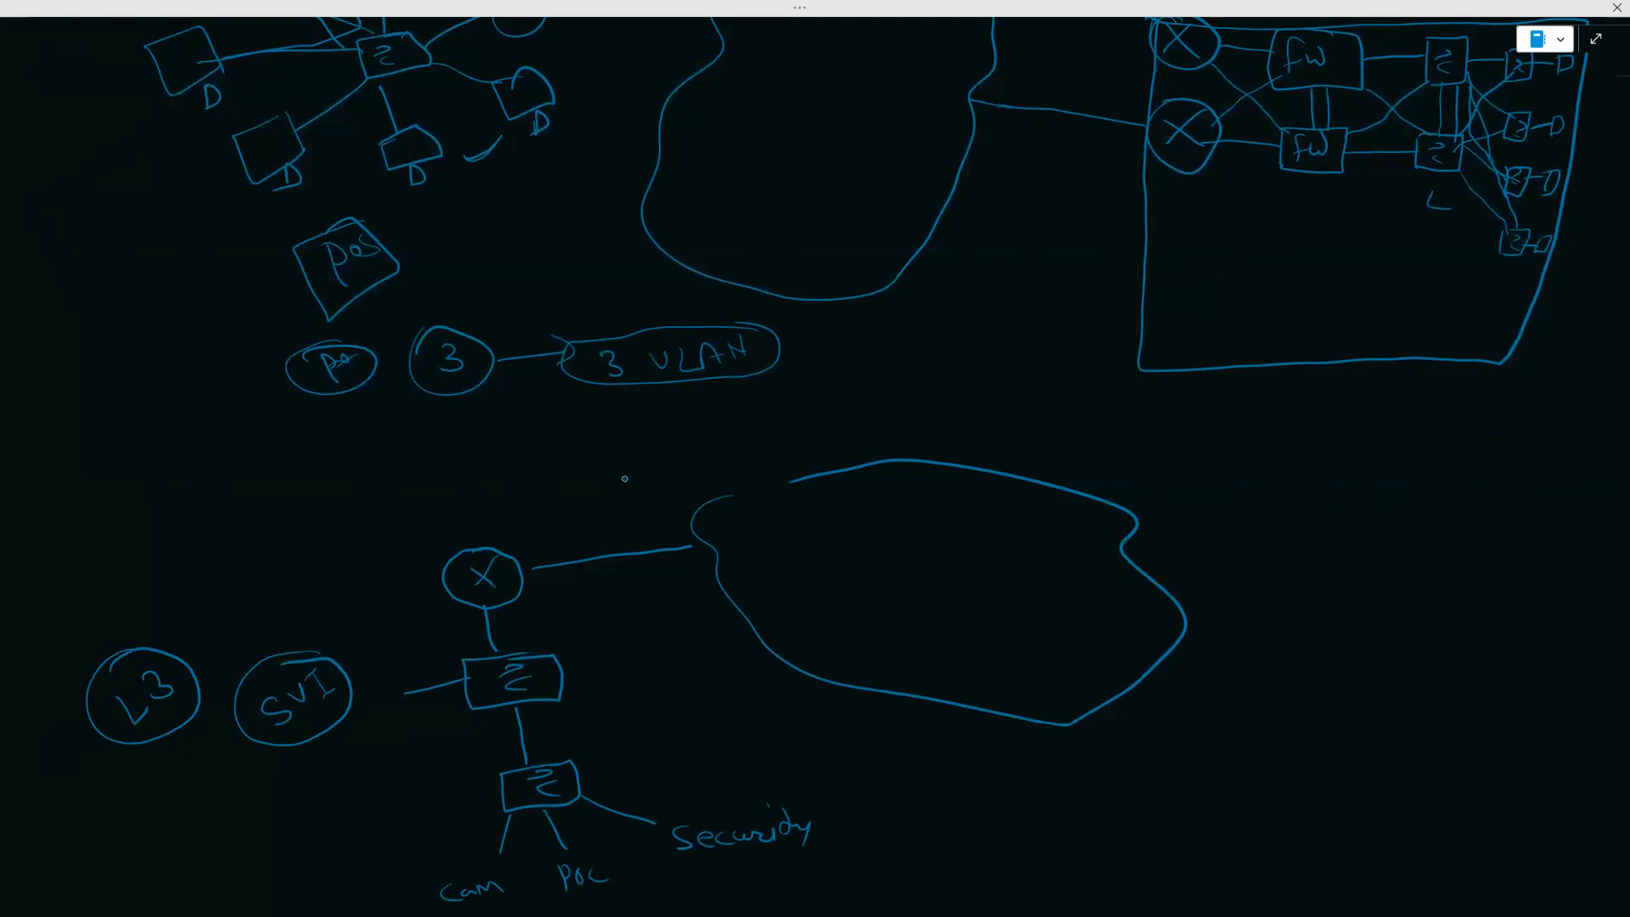
Draw a long line from the upper switch below the cloud, ending at a handwritten "IP Routing" with an underline and a tick
{"action": "mouse_move", "coordinate": [563, 683]}
{"action": "left_mouse_down"}
{"action": "mouse_move", "coordinate": [797, 728]}
{"action": "mouse_move", "coordinate": [1052, 811]}
{"action": "mouse_move", "coordinate": [1080, 786]}
{"action": "left_mouse_up"}
{"action": "mouse_move", "coordinate": [1074, 787]}
{"action": "left_mouse_down"}
{"action": "mouse_move", "coordinate": [1076, 821]}
{"action": "mouse_move", "coordinate": [1100, 820]}
{"action": "mouse_move", "coordinate": [1108, 774]}
{"action": "left_mouse_up"}
{"action": "mouse_move", "coordinate": [1108, 774]}
{"action": "left_mouse_down"}
{"action": "mouse_move", "coordinate": [1109, 796]}
{"action": "mouse_move", "coordinate": [1176, 811]}
{"action": "mouse_move", "coordinate": [1245, 789]}
{"action": "left_mouse_up"}
{"action": "mouse_move", "coordinate": [1260, 779]}
{"action": "left_mouse_down"}
{"action": "mouse_move", "coordinate": [1270, 800]}
{"action": "mouse_move", "coordinate": [1307, 794]}
{"action": "mouse_move", "coordinate": [1312, 820]}
{"action": "left_mouse_up"}
{"action": "left_click_drag", "start_coordinate": [1246, 768], "coordinate": [1246, 773]}
{"action": "mouse_move", "coordinate": [1046, 855]}
{"action": "left_mouse_down"}
{"action": "mouse_move", "coordinate": [1353, 822]}
{"action": "mouse_move", "coordinate": [1438, 785]}
{"action": "left_mouse_up"}
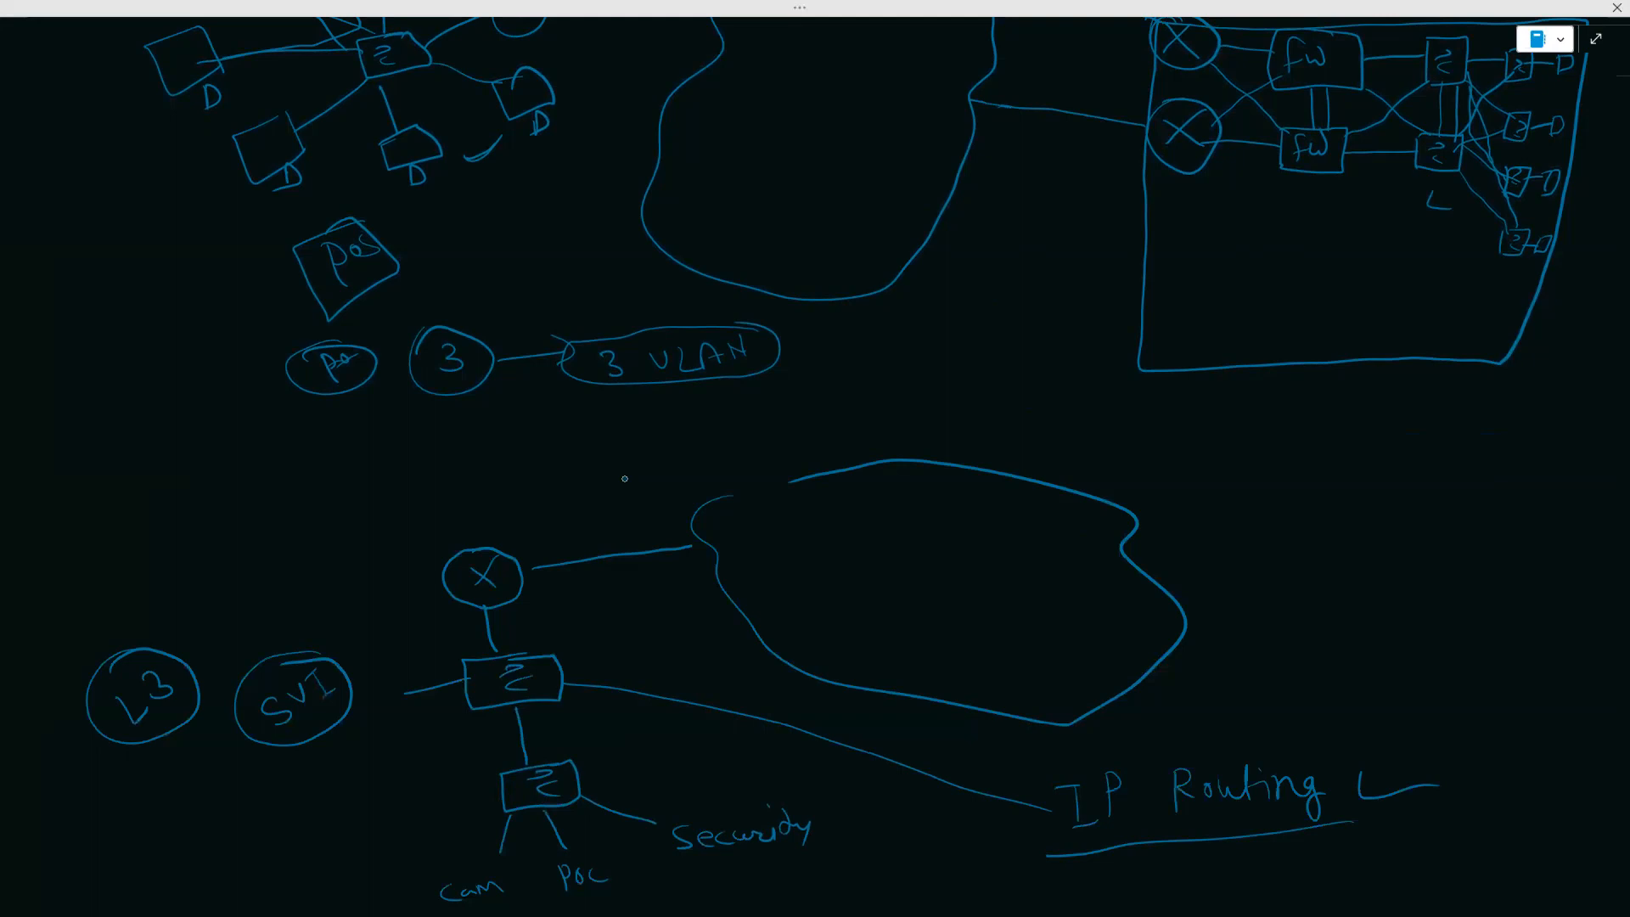
Point an arrow at the upper switch and handwrite "Router switch" beside it, underlined
{"action": "mouse_move", "coordinate": [604, 645]}
{"action": "left_mouse_down"}
{"action": "mouse_move", "coordinate": [567, 664]}
{"action": "mouse_move", "coordinate": [656, 632]}
{"action": "left_mouse_up"}
{"action": "mouse_move", "coordinate": [659, 615]}
{"action": "left_mouse_down"}
{"action": "mouse_move", "coordinate": [661, 637]}
{"action": "mouse_move", "coordinate": [690, 613]}
{"action": "left_mouse_up"}
{"action": "mouse_move", "coordinate": [651, 669]}
{"action": "left_mouse_down"}
{"action": "mouse_move", "coordinate": [641, 682]}
{"action": "mouse_move", "coordinate": [680, 662]}
{"action": "mouse_move", "coordinate": [697, 672]}
{"action": "left_mouse_up"}
{"action": "left_click_drag", "start_coordinate": [688, 657], "coordinate": [706, 652]}
{"action": "left_click_drag", "start_coordinate": [708, 659], "coordinate": [702, 670]}
{"action": "left_click_drag", "start_coordinate": [709, 638], "coordinate": [720, 660]}
{"action": "left_click_drag", "start_coordinate": [644, 697], "coordinate": [730, 667]}
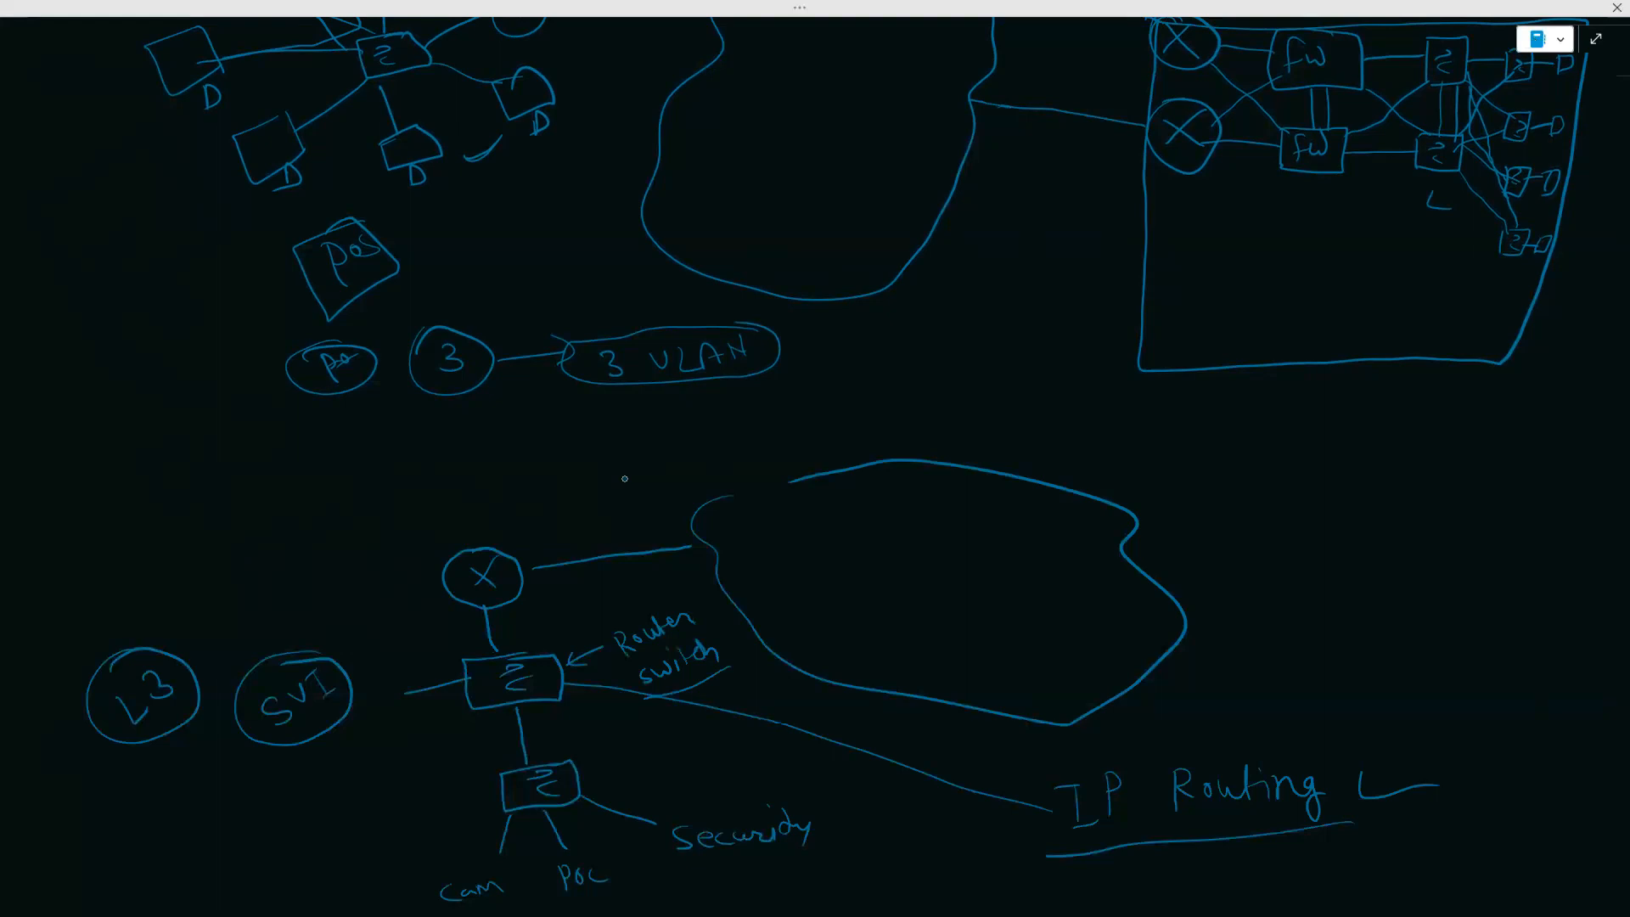
Draw another line from the upper switch towards a circled "L3", and link that to a second circled "L3" with an outlined "1 Lakh"
{"action": "left_click_drag", "start_coordinate": [465, 658], "coordinate": [329, 622]}
{"action": "left_click_drag", "start_coordinate": [197, 576], "coordinate": [238, 593]}
{"action": "left_click_drag", "start_coordinate": [175, 550], "coordinate": [182, 545]}
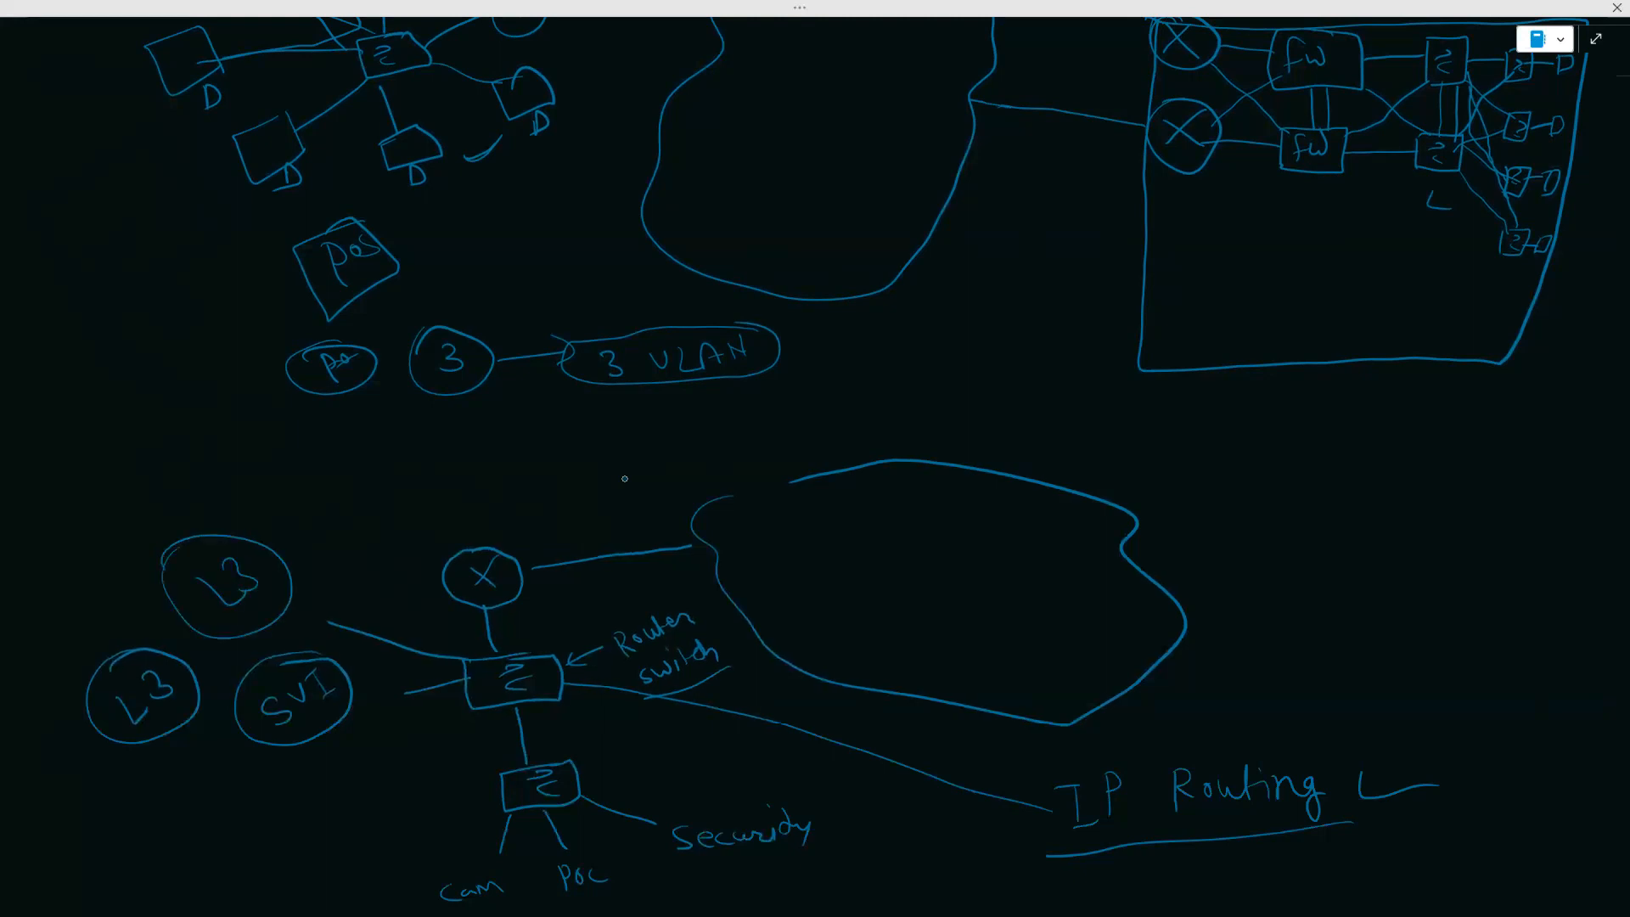
{"action": "mouse_move", "coordinate": [284, 558]}
{"action": "left_mouse_down"}
{"action": "mouse_move", "coordinate": [365, 521]}
{"action": "mouse_move", "coordinate": [315, 478]}
{"action": "left_mouse_up"}
{"action": "mouse_move", "coordinate": [450, 477]}
{"action": "left_mouse_down"}
{"action": "mouse_move", "coordinate": [472, 501]}
{"action": "mouse_move", "coordinate": [523, 458]}
{"action": "left_mouse_up"}
{"action": "left_click_drag", "start_coordinate": [552, 434], "coordinate": [543, 438]}
{"action": "mouse_move", "coordinate": [553, 421]}
{"action": "left_mouse_down"}
{"action": "mouse_move", "coordinate": [578, 443]}
{"action": "mouse_move", "coordinate": [458, 519]}
{"action": "mouse_move", "coordinate": [568, 408]}
{"action": "mouse_move", "coordinate": [602, 437]}
{"action": "left_mouse_up"}
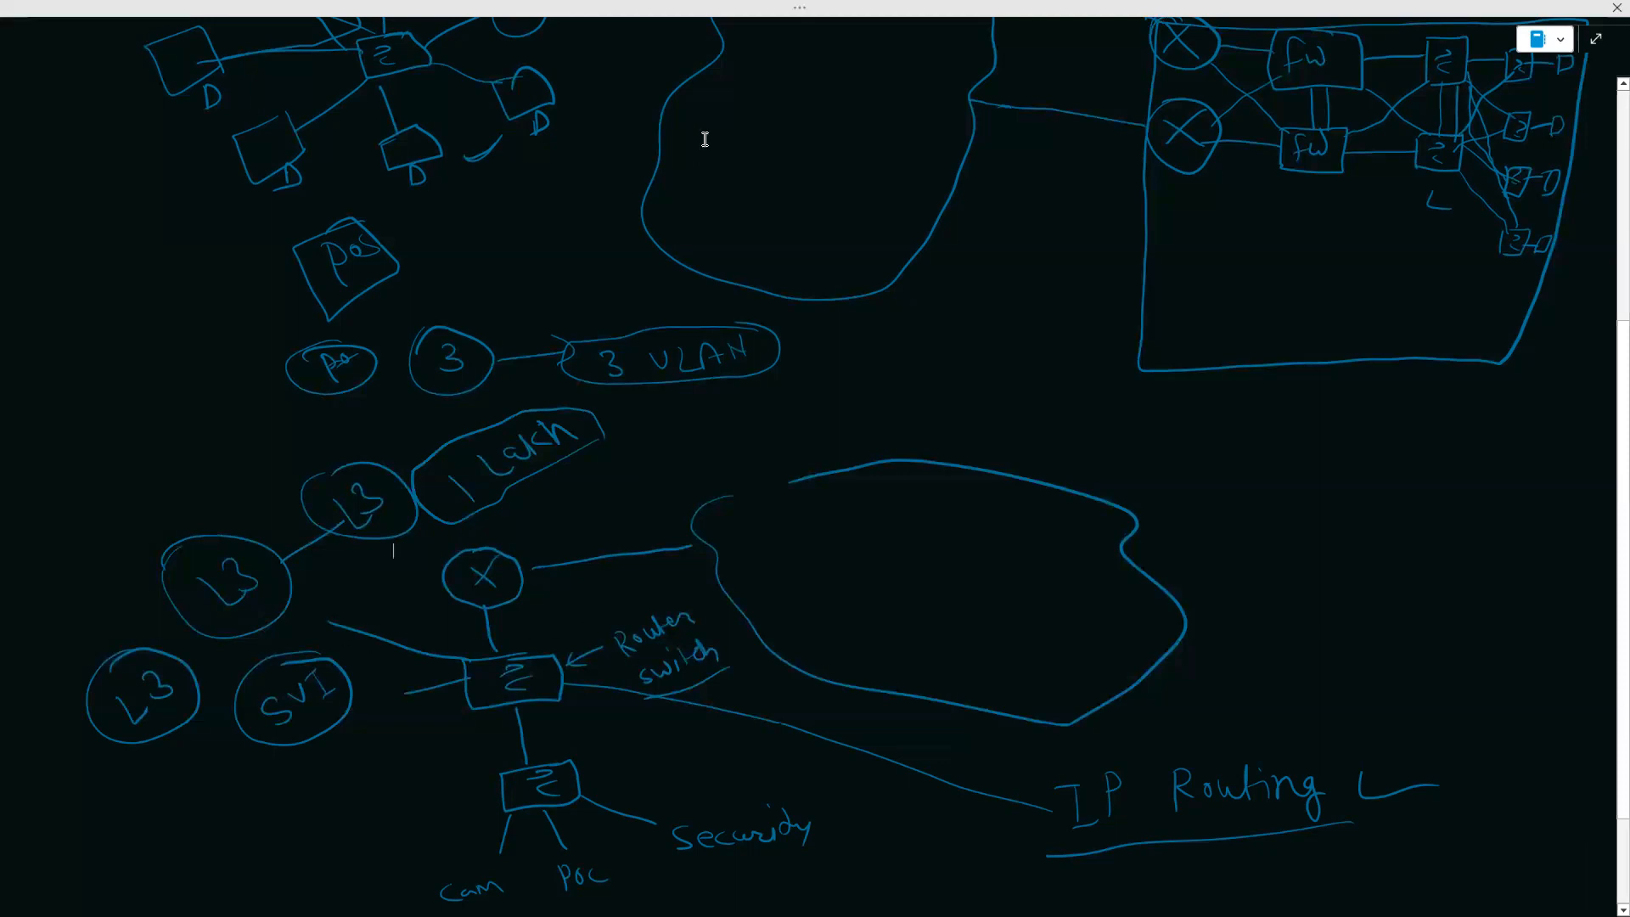
Bring up the drawing tools over the full-page view and dismiss the shape-enhancement tip
{"action": "scroll", "coordinate": [881, 63], "scroll_direction": "up", "scroll_amount": 1}
{"action": "scroll", "coordinate": [882, 63], "scroll_direction": "up", "scroll_amount": 5}
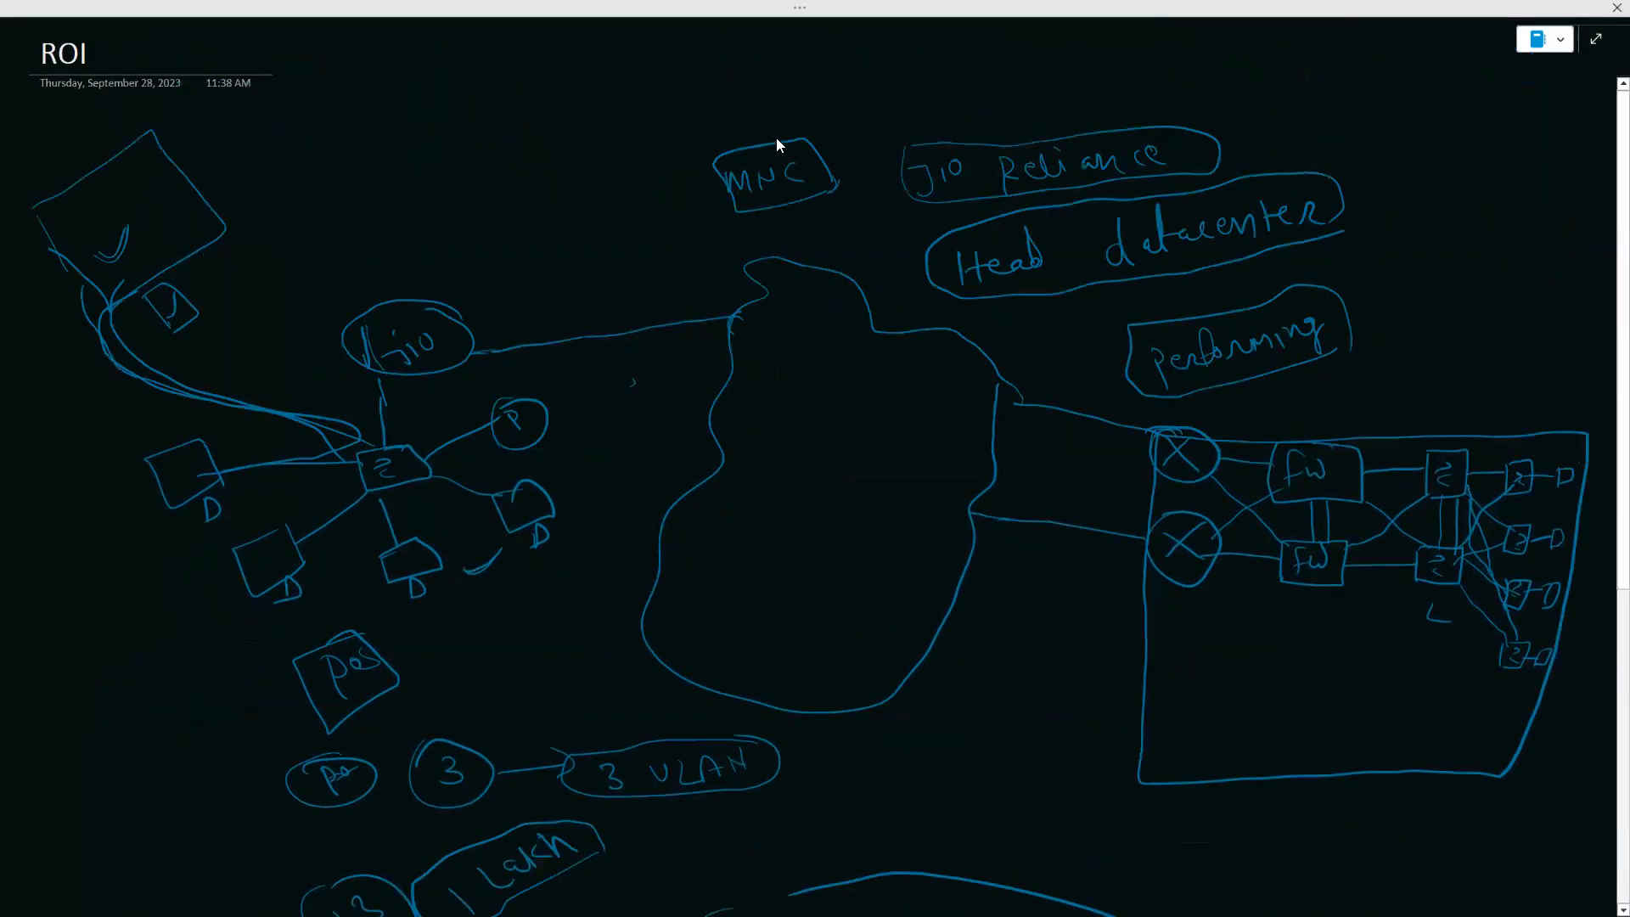
{"action": "left_click", "coordinate": [1566, 40]}
{"action": "left_click", "coordinate": [1209, 46]}
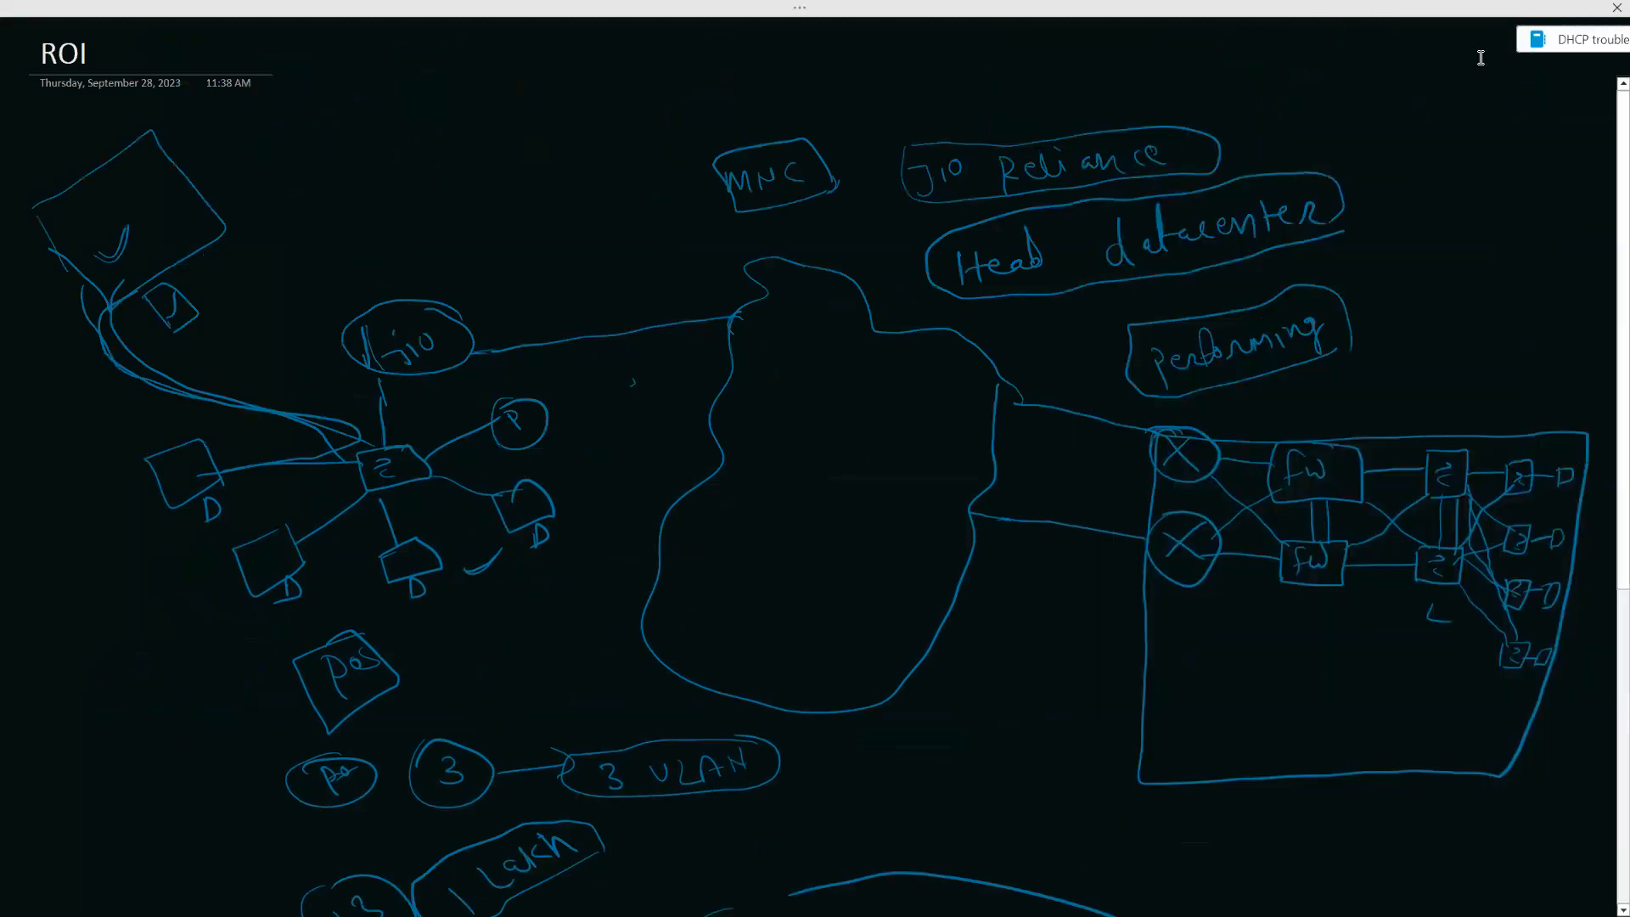
{"action": "left_click", "coordinate": [1596, 40]}
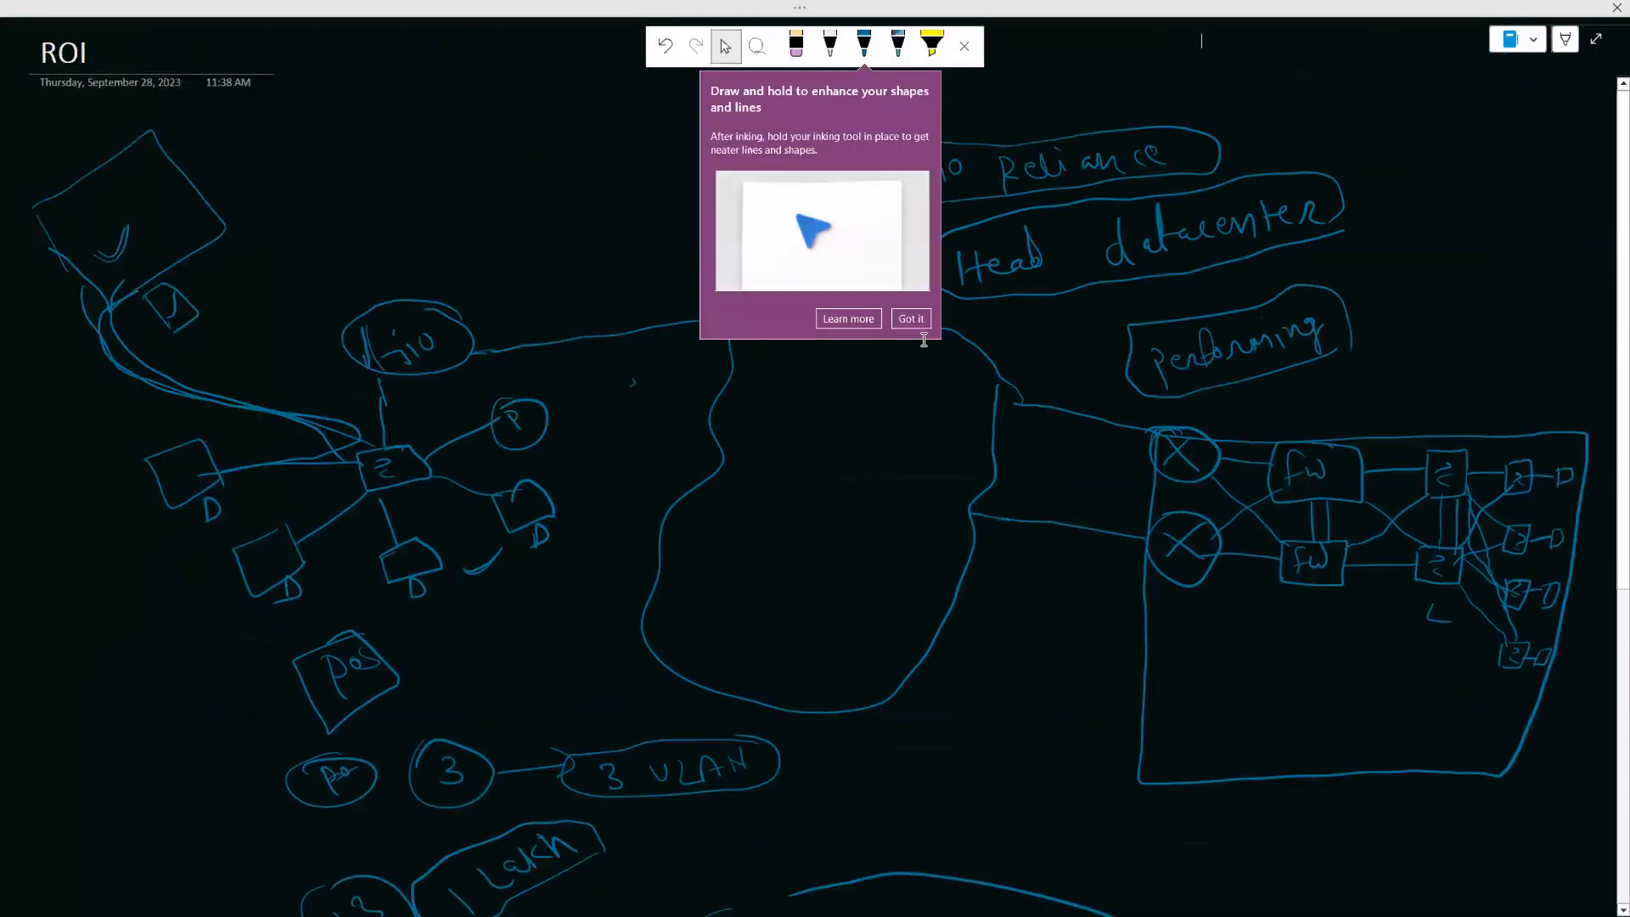
{"action": "left_click", "coordinate": [906, 318]}
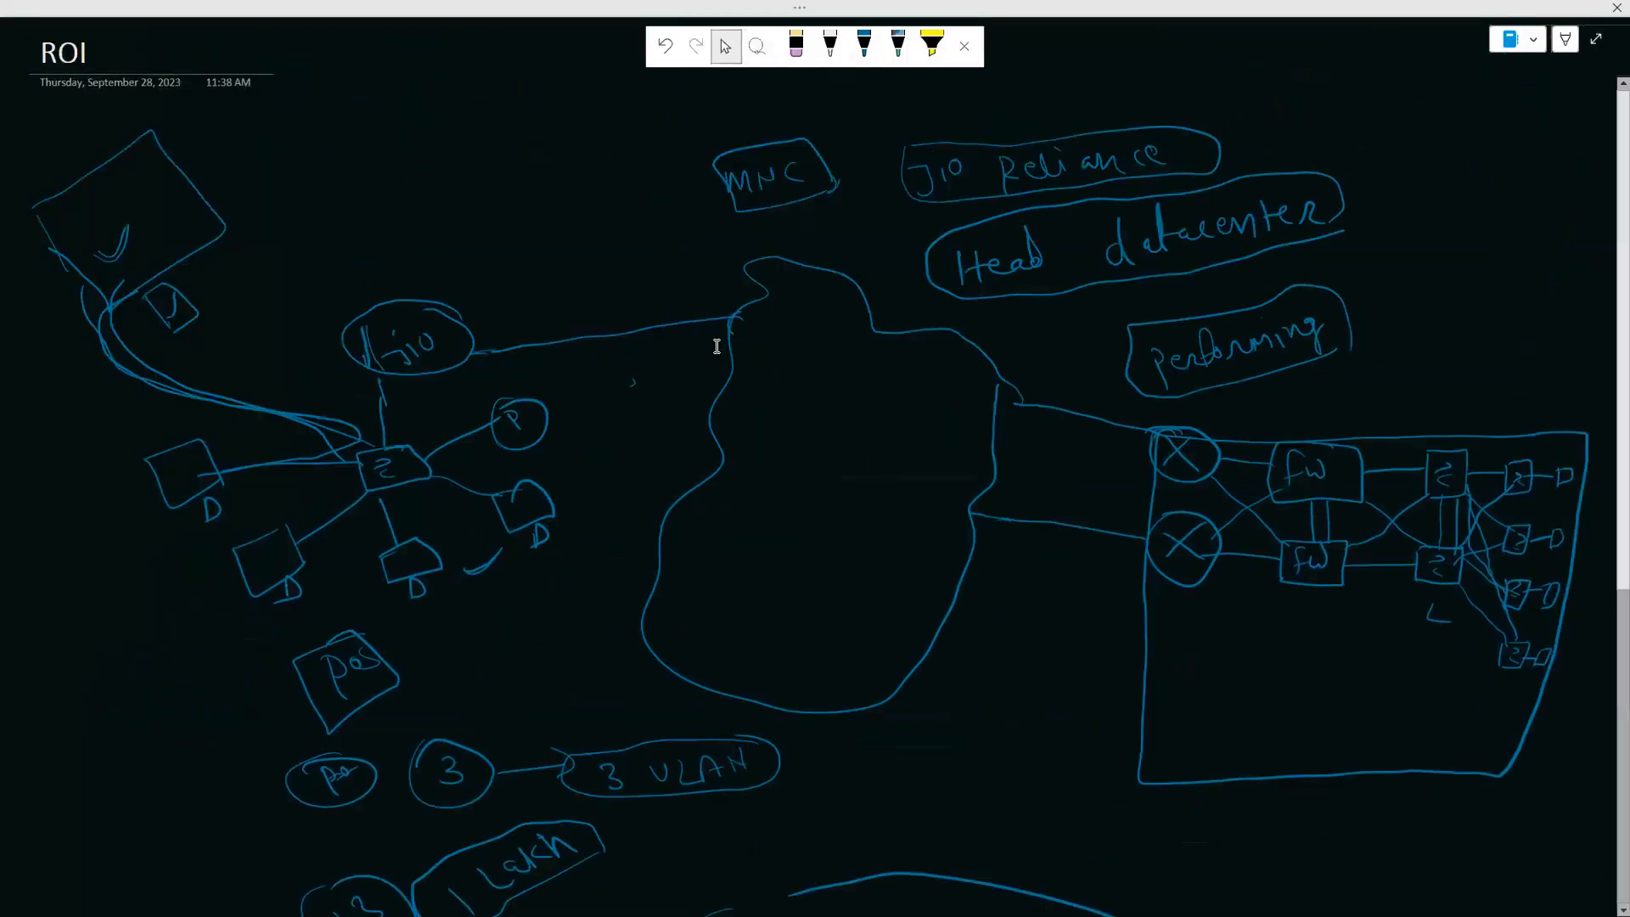
Select the upper switch in the second diagram and delete it
{"action": "scroll", "coordinate": [717, 363], "scroll_direction": "down", "scroll_amount": 5}
{"action": "scroll", "coordinate": [717, 363], "scroll_direction": "down", "scroll_amount": 3}
{"action": "scroll", "coordinate": [1019, 513], "scroll_direction": "up", "scroll_amount": 4}
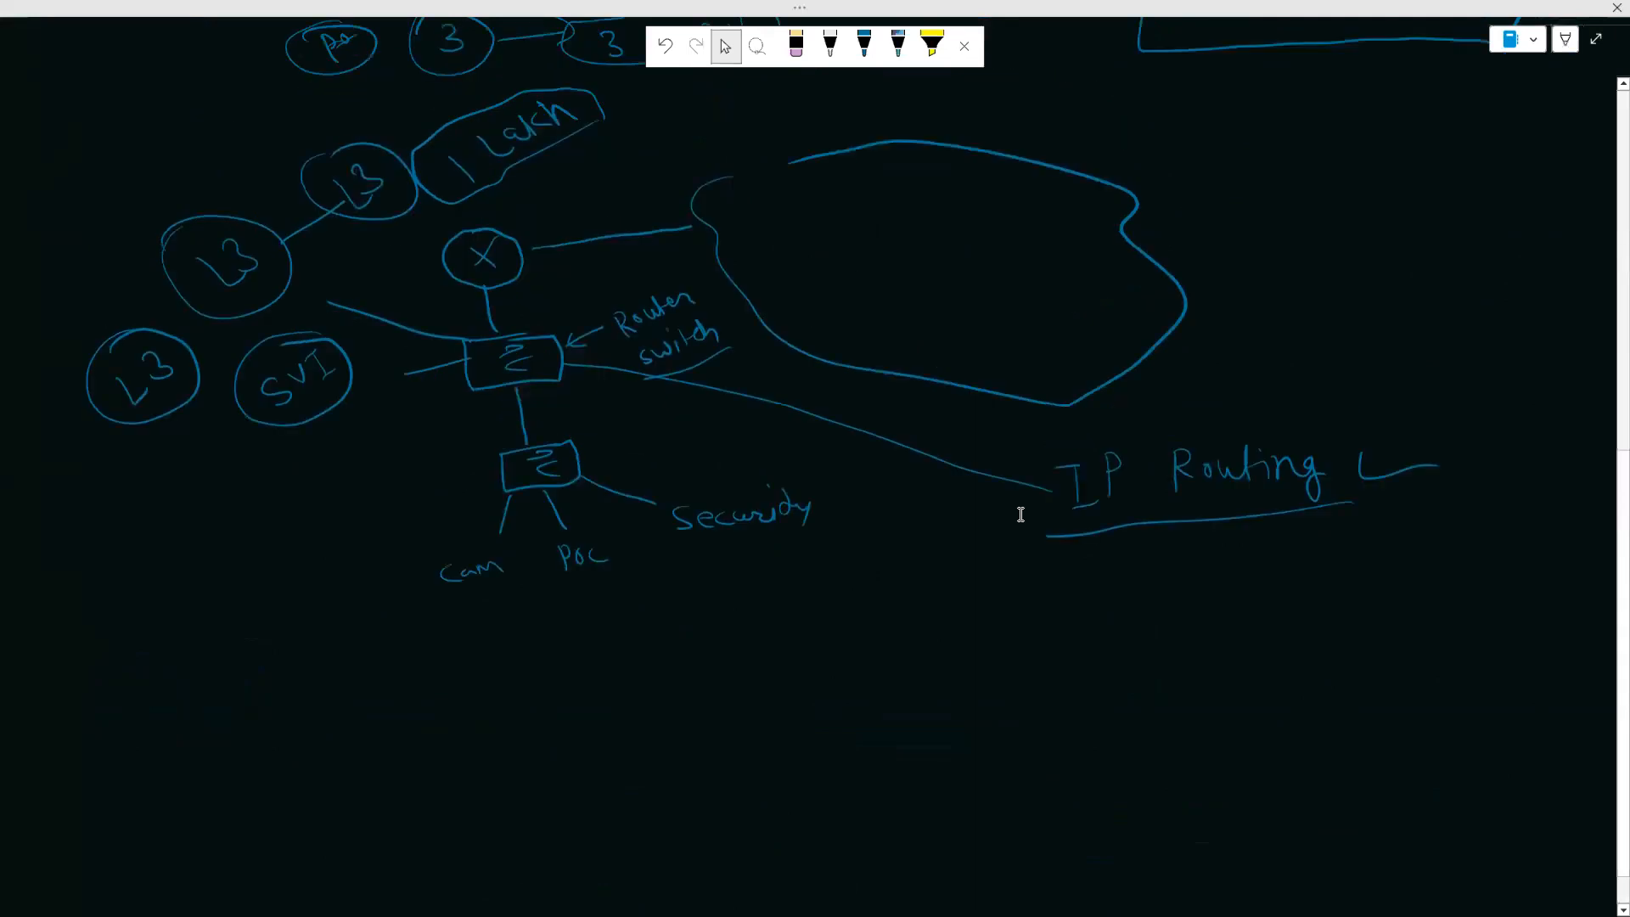
{"action": "left_click_drag", "start_coordinate": [419, 638], "coordinate": [579, 710]}
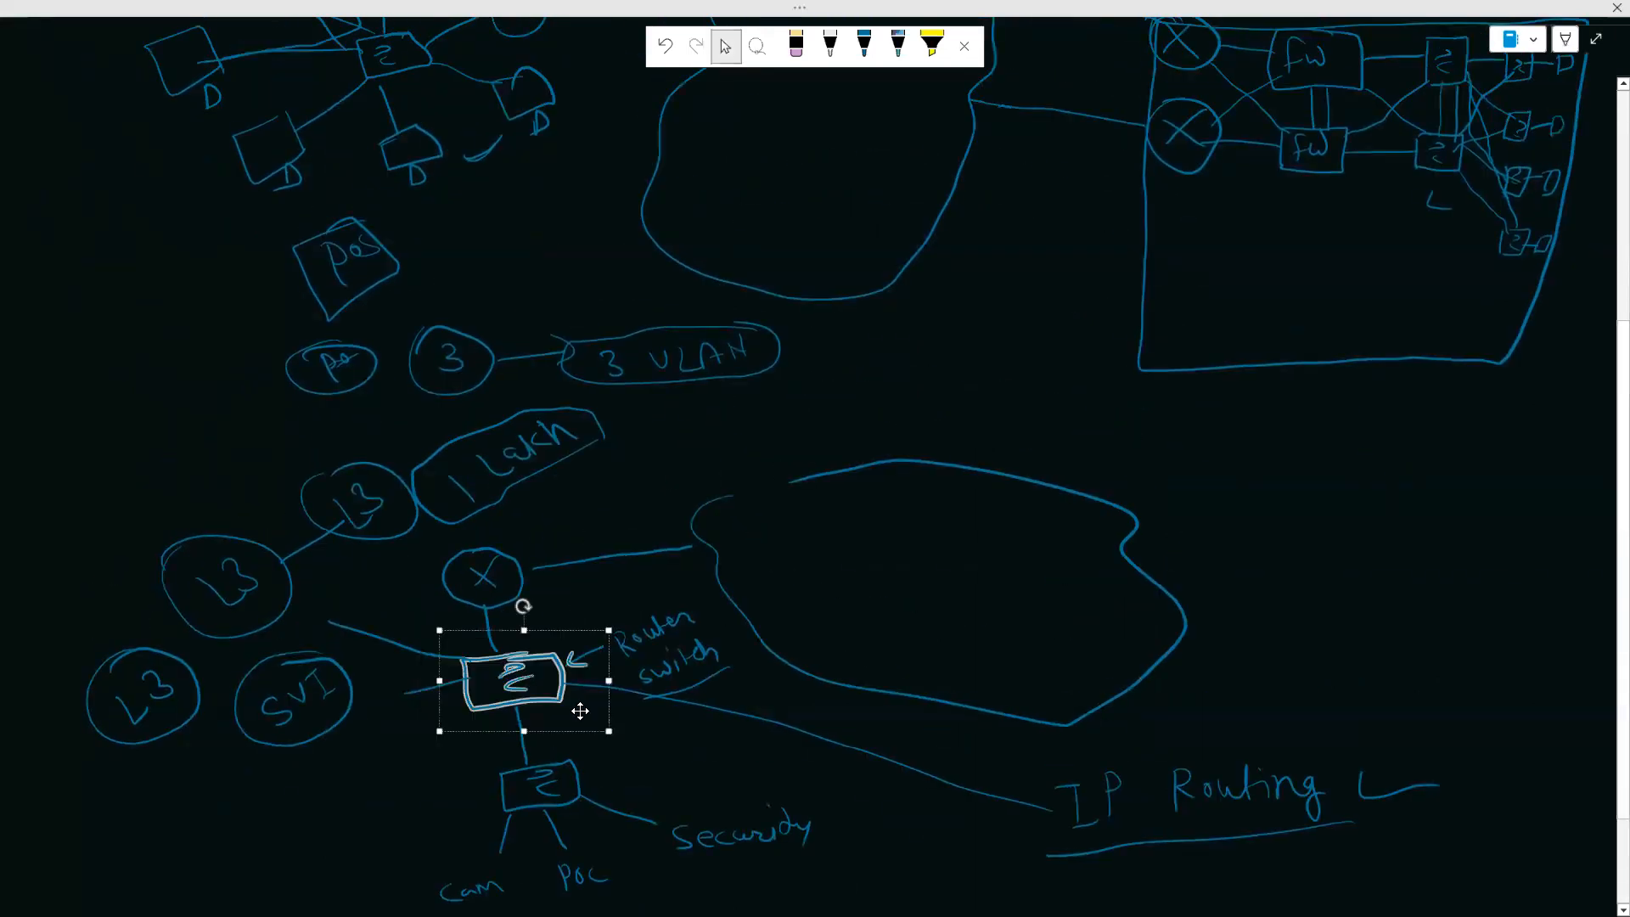
{"action": "right_click", "coordinate": [496, 692]}
{"action": "left_click", "coordinate": [559, 747]}
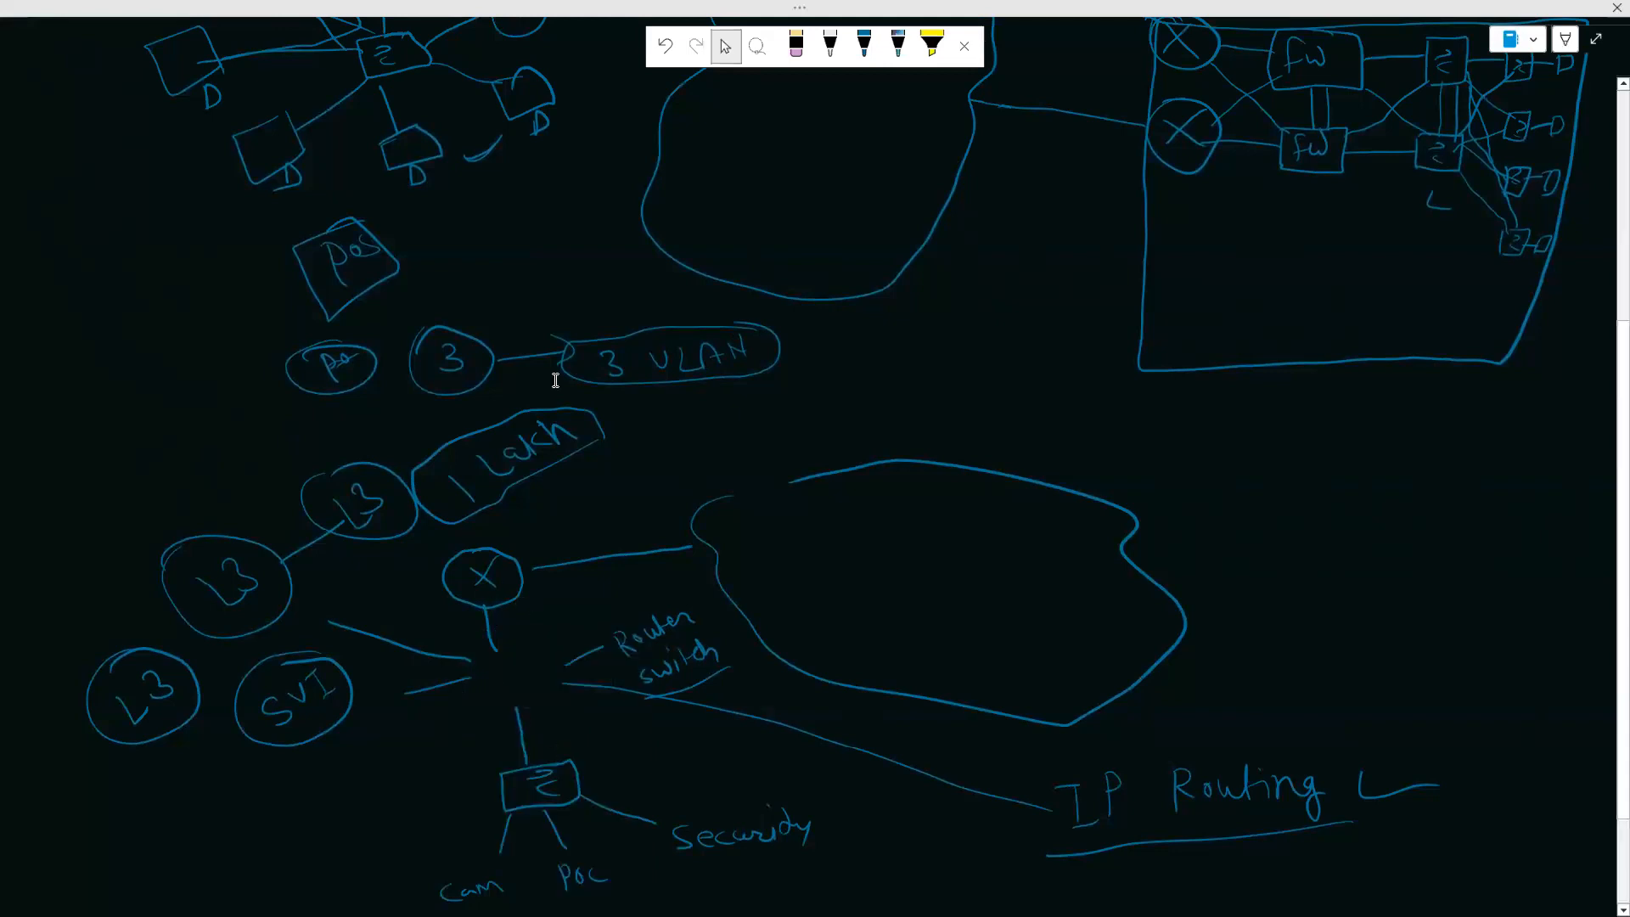
Join the router directly to the lower switch and mark the router's port with a circled "IP"
{"action": "left_click_drag", "start_coordinate": [497, 652], "coordinate": [518, 705]}
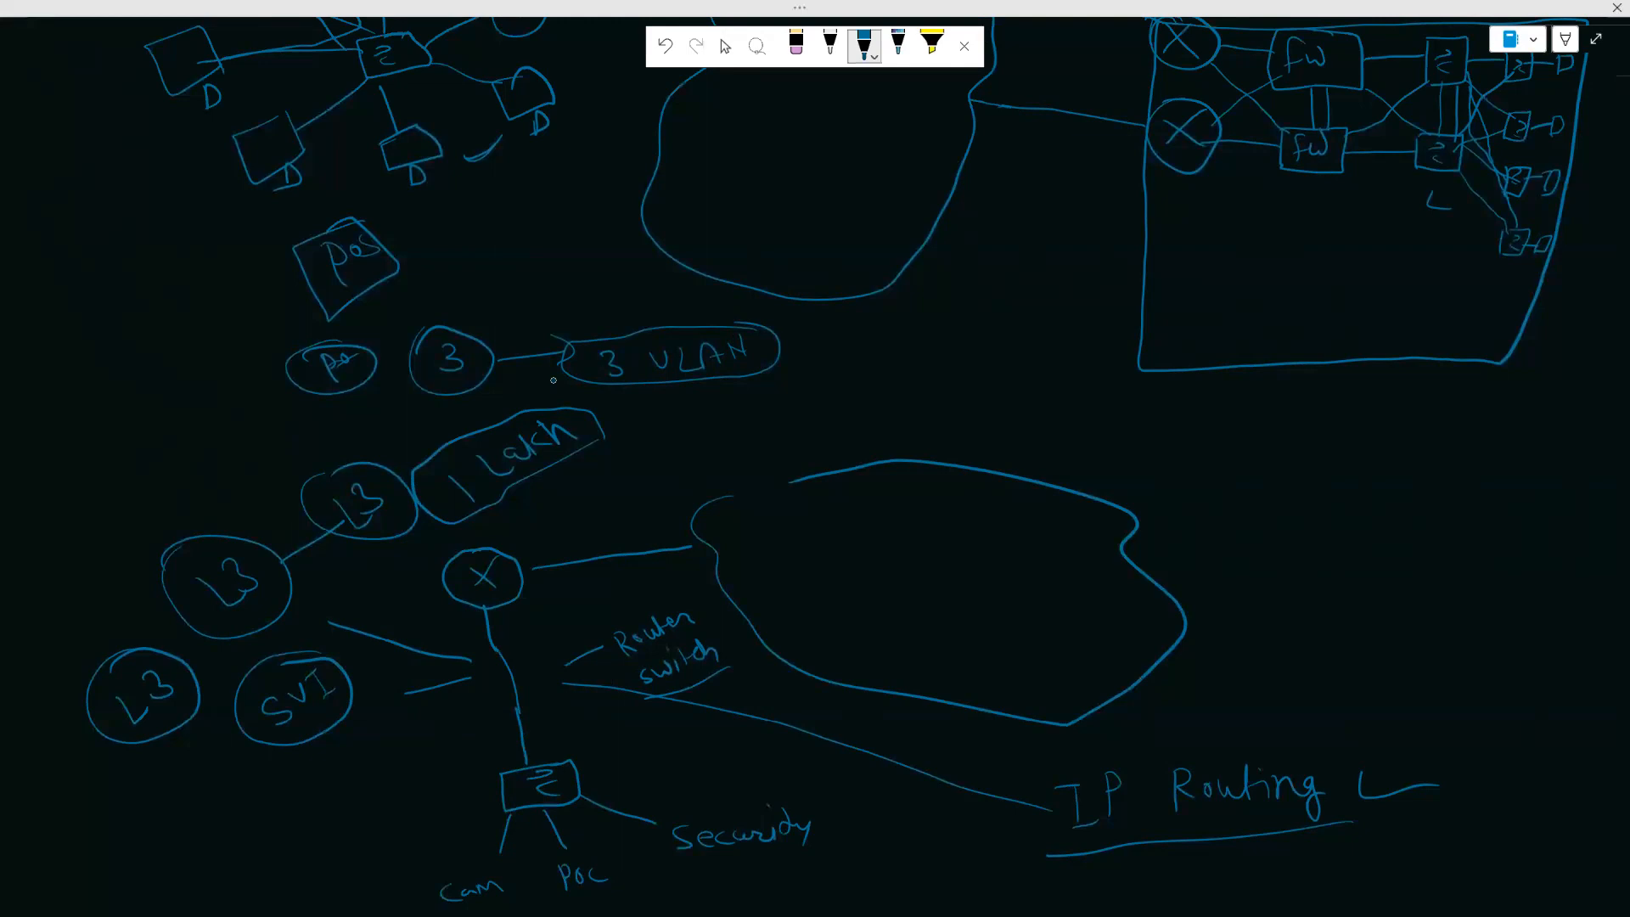
{"action": "mouse_move", "coordinate": [489, 598]}
{"action": "left_mouse_down"}
{"action": "mouse_move", "coordinate": [485, 621]}
{"action": "mouse_move", "coordinate": [488, 596]}
{"action": "mouse_move", "coordinate": [532, 624]}
{"action": "mouse_move", "coordinate": [560, 616]}
{"action": "mouse_move", "coordinate": [544, 595]}
{"action": "mouse_move", "coordinate": [528, 622]}
{"action": "left_mouse_up"}
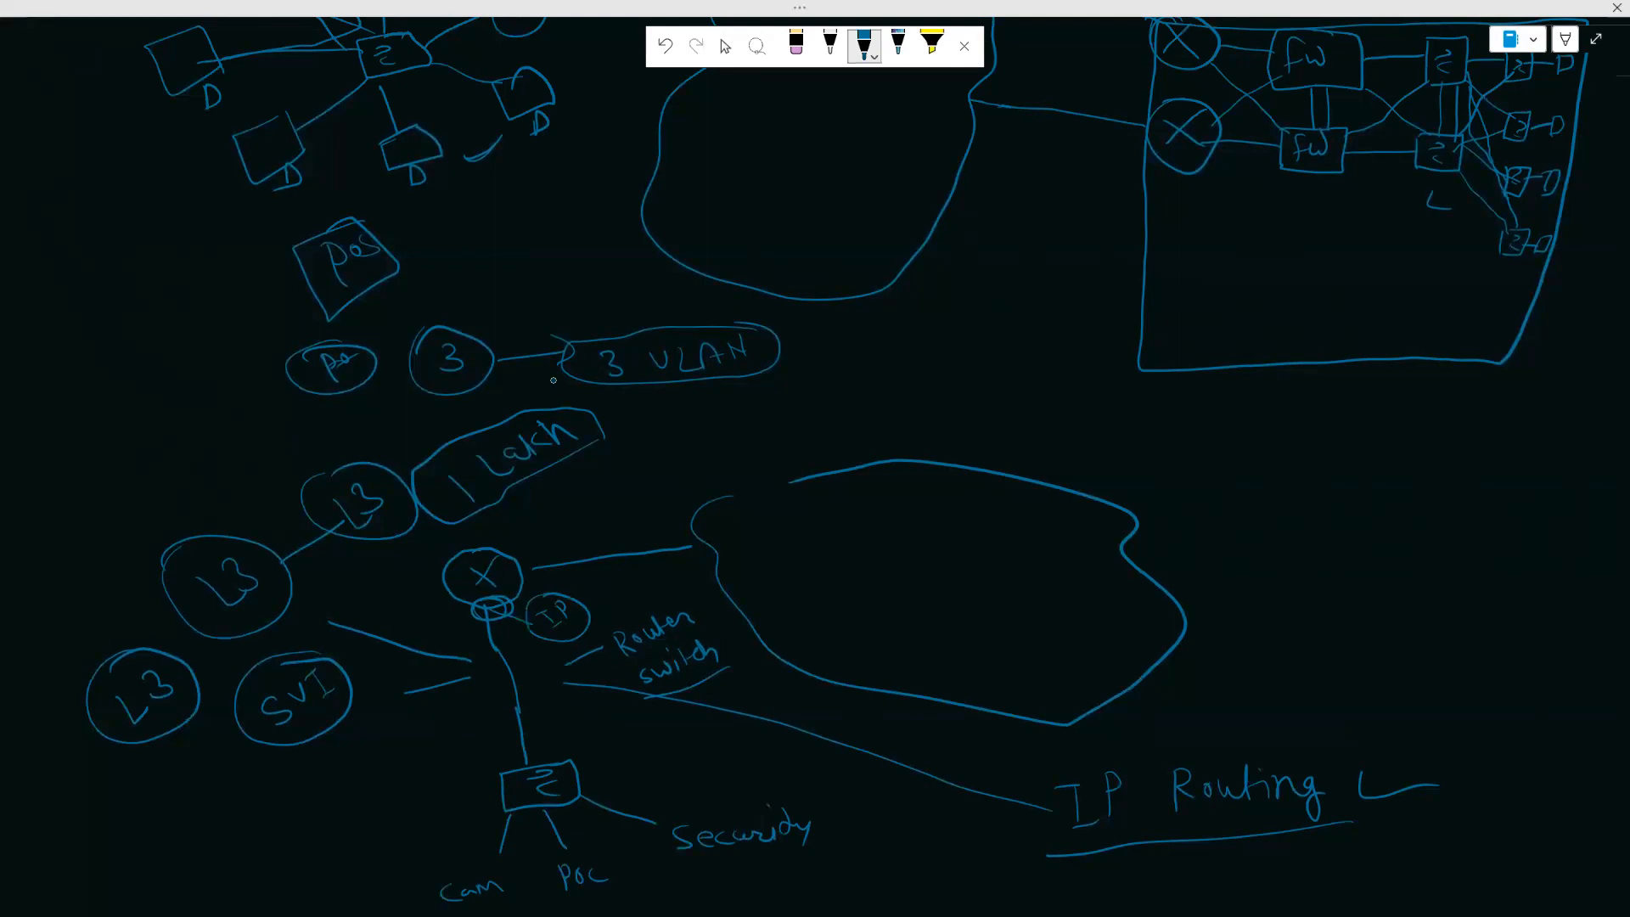
Circle "POC" under the lower switch and handwrite "3 VLAN = 3 subnet" beside the second cloud
{"action": "mouse_move", "coordinate": [562, 845]}
{"action": "left_mouse_down"}
{"action": "mouse_move", "coordinate": [599, 908]}
{"action": "mouse_move", "coordinate": [595, 842]}
{"action": "mouse_move", "coordinate": [564, 844]}
{"action": "left_mouse_up"}
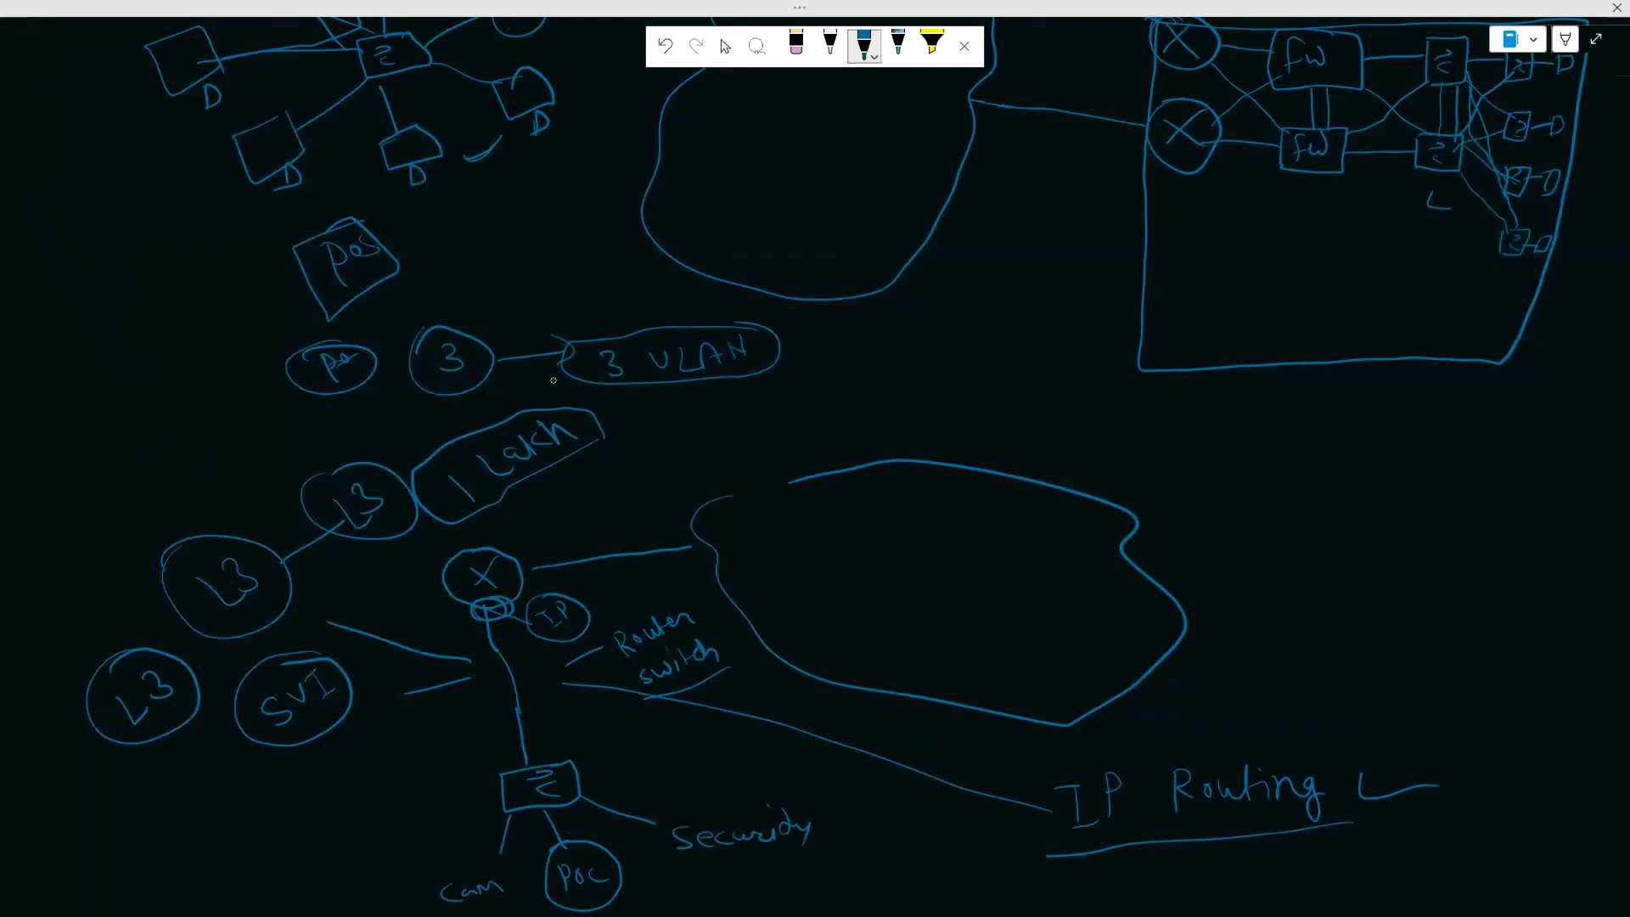
{"action": "mouse_move", "coordinate": [1194, 529]}
{"action": "left_mouse_down"}
{"action": "mouse_move", "coordinate": [1201, 561]}
{"action": "mouse_move", "coordinate": [1273, 525]}
{"action": "mouse_move", "coordinate": [1312, 549]}
{"action": "left_mouse_up"}
{"action": "mouse_move", "coordinate": [1305, 547]}
{"action": "left_mouse_down"}
{"action": "mouse_move", "coordinate": [1362, 508]}
{"action": "mouse_move", "coordinate": [1412, 520]}
{"action": "left_mouse_up"}
{"action": "mouse_move", "coordinate": [1392, 534]}
{"action": "left_mouse_down"}
{"action": "mouse_move", "coordinate": [1480, 507]}
{"action": "mouse_move", "coordinate": [1478, 537]}
{"action": "mouse_move", "coordinate": [1604, 530]}
{"action": "left_mouse_up"}
{"action": "left_click_drag", "start_coordinate": [1595, 515], "coordinate": [1609, 513]}
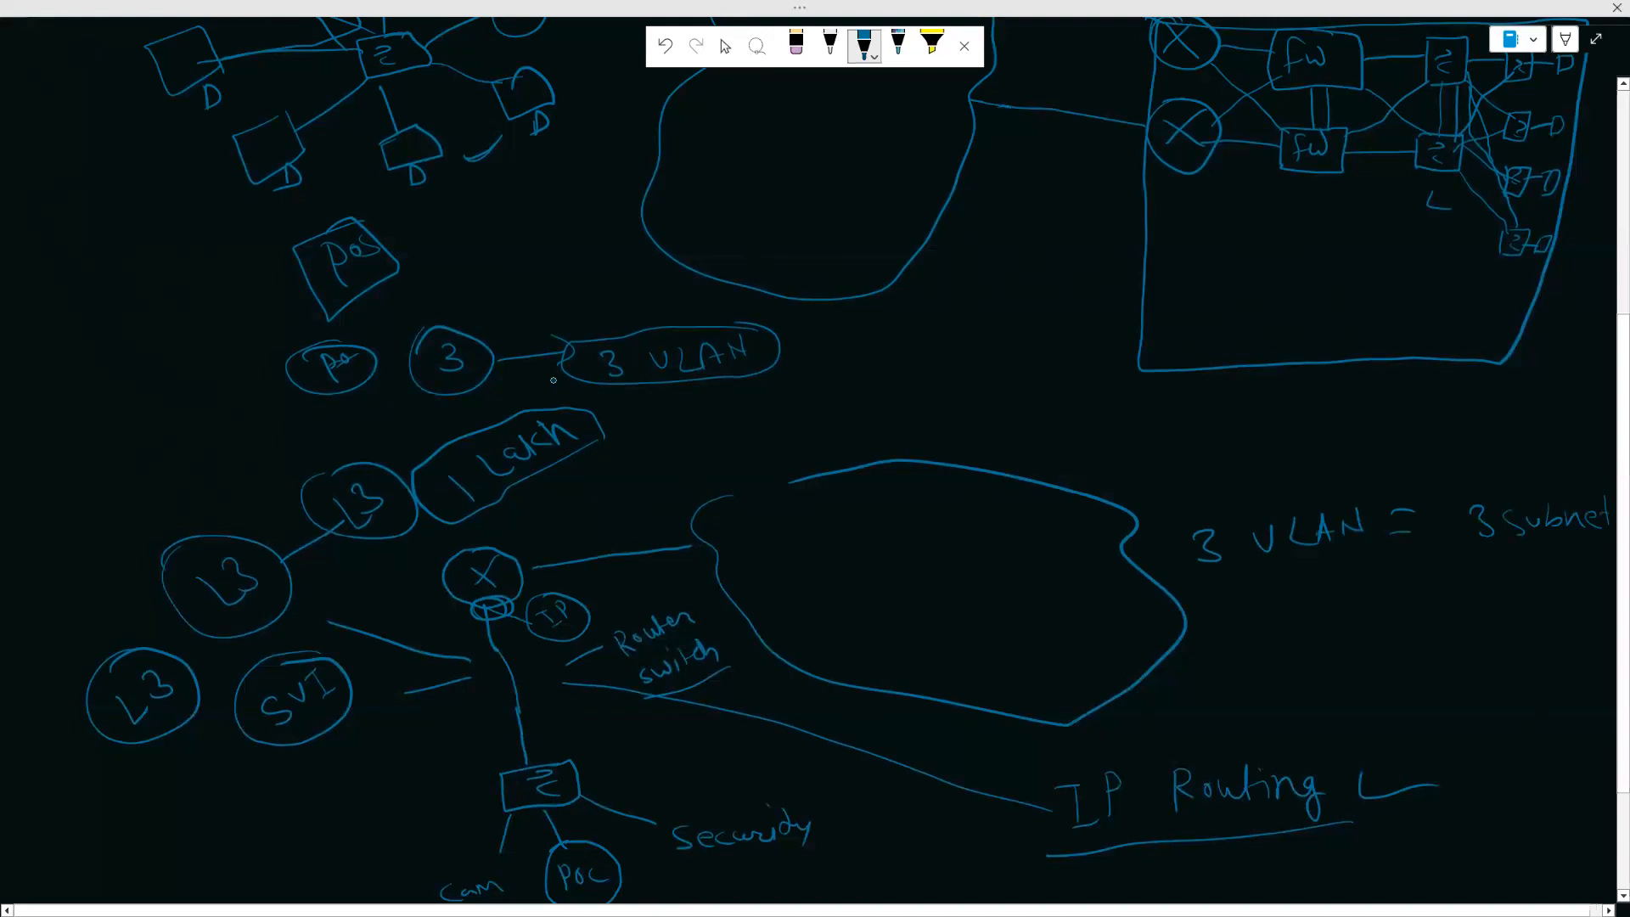
{"action": "key", "text": "Escape"}
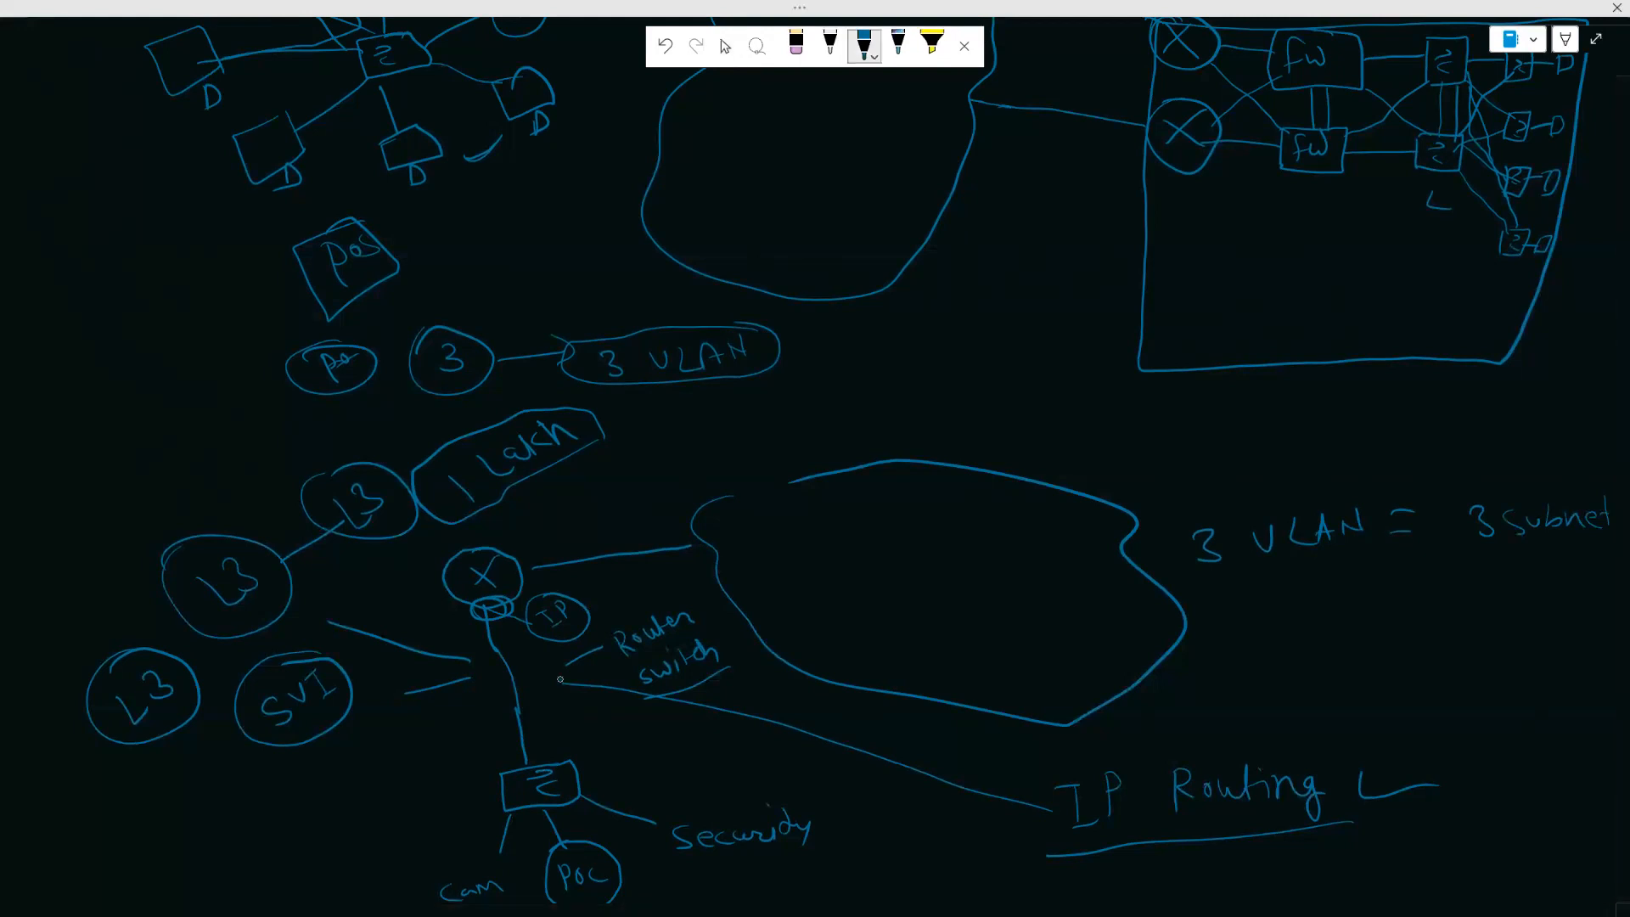
Add a second router-to-switch link with its port marked "IP", and circle "security" with a curve linking it to the router
{"action": "left_click_drag", "start_coordinate": [509, 604], "coordinate": [560, 758]}
{"action": "left_click_drag", "start_coordinate": [514, 599], "coordinate": [571, 533]}
{"action": "left_click_drag", "start_coordinate": [519, 599], "coordinate": [571, 521]}
{"action": "mouse_move", "coordinate": [579, 501]}
{"action": "left_mouse_down"}
{"action": "mouse_move", "coordinate": [583, 516]}
{"action": "mouse_move", "coordinate": [586, 498]}
{"action": "left_mouse_up"}
{"action": "left_click_drag", "start_coordinate": [578, 518], "coordinate": [600, 523]}
{"action": "left_click_drag", "start_coordinate": [589, 494], "coordinate": [597, 510]}
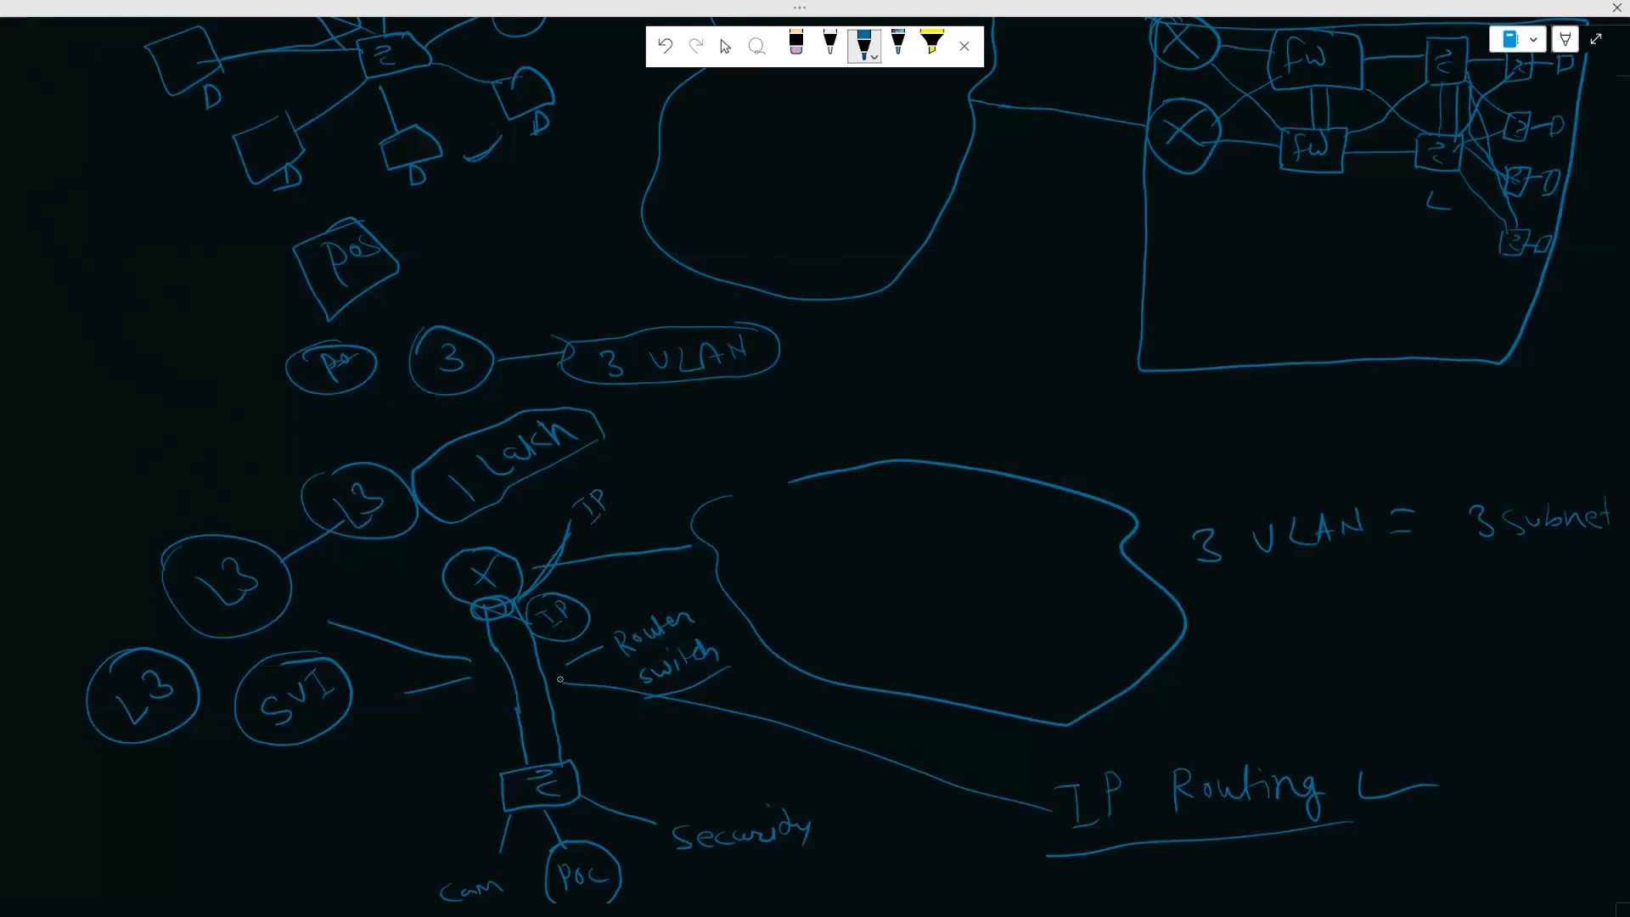
{"action": "left_click_drag", "start_coordinate": [516, 597], "coordinate": [523, 598]}
{"action": "mouse_move", "coordinate": [802, 781]}
{"action": "left_mouse_down"}
{"action": "mouse_move", "coordinate": [679, 856]}
{"action": "mouse_move", "coordinate": [738, 783]}
{"action": "mouse_move", "coordinate": [659, 785]}
{"action": "mouse_move", "coordinate": [537, 633]}
{"action": "left_mouse_up"}
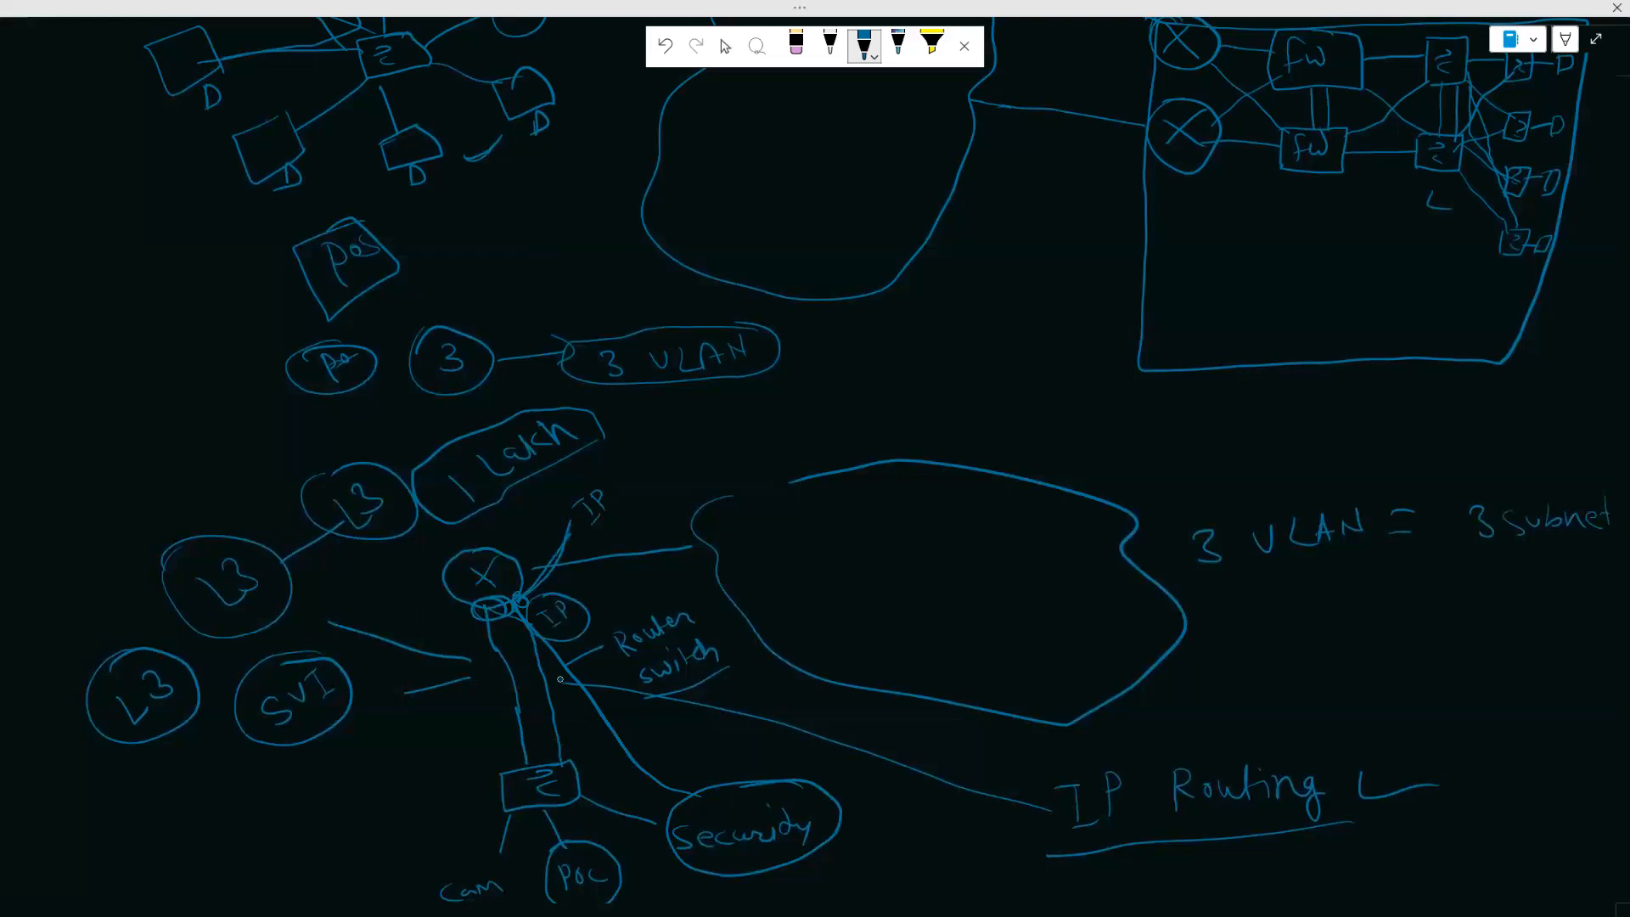
Erase the router with its links and "IP" marks, the "Router switch" note, the leftover side lines and the circle around "security"
{"action": "left_click", "coordinate": [725, 47]}
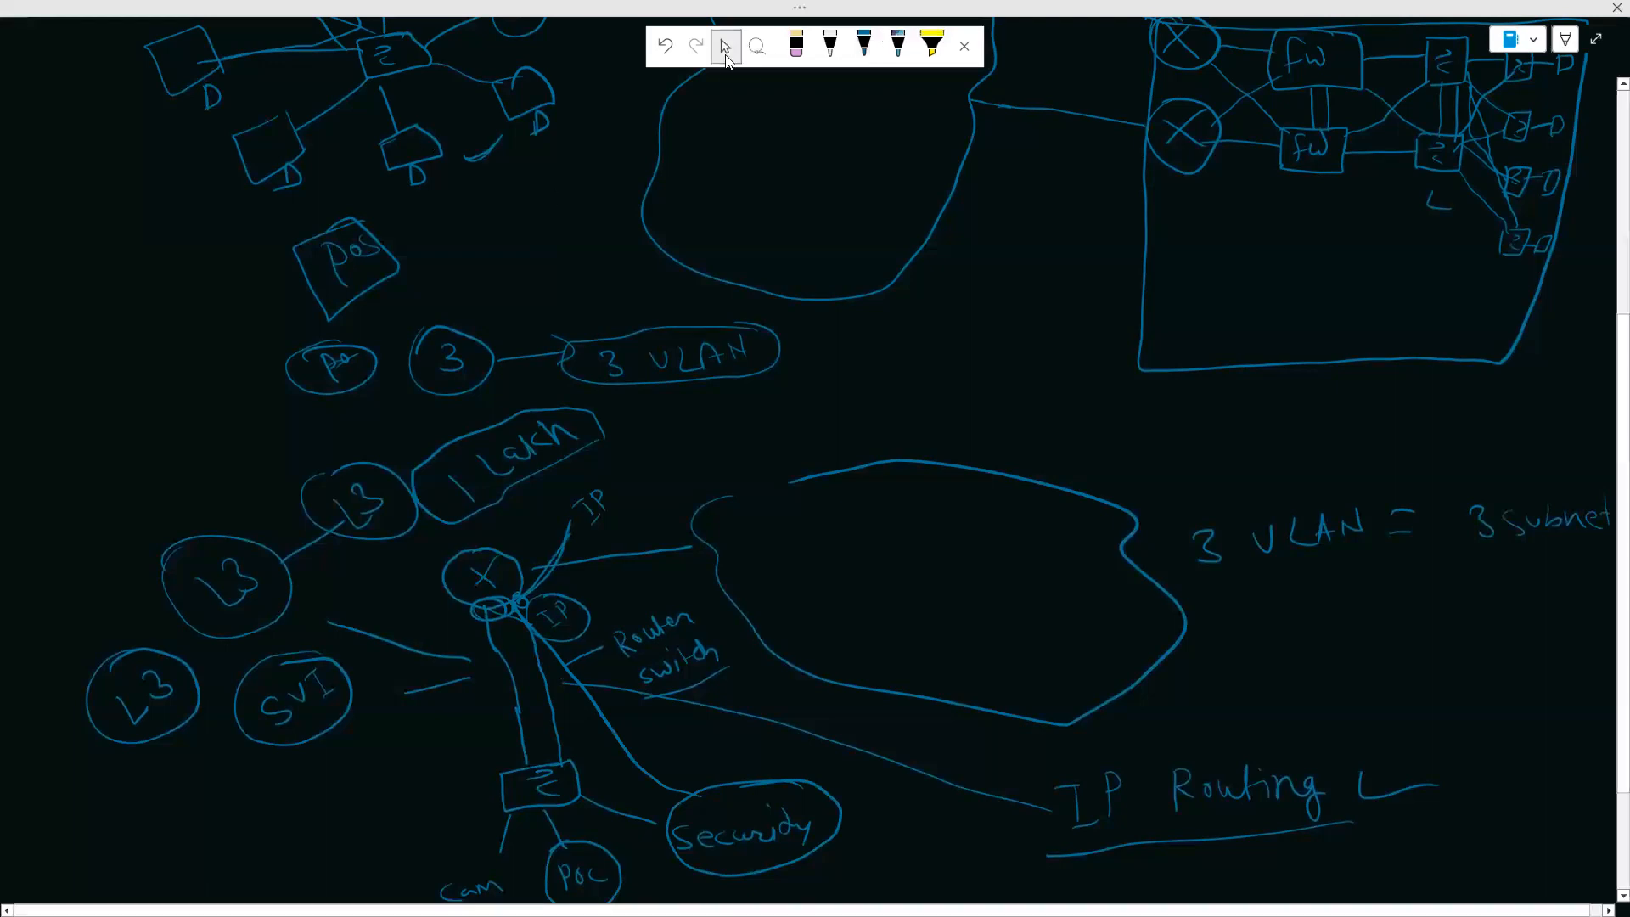
{"action": "left_click", "coordinate": [795, 45]}
{"action": "mouse_move", "coordinate": [546, 564]}
{"action": "left_mouse_down"}
{"action": "mouse_move", "coordinate": [491, 607]}
{"action": "mouse_move", "coordinate": [554, 564]}
{"action": "mouse_move", "coordinate": [564, 629]}
{"action": "mouse_move", "coordinate": [624, 689]}
{"action": "mouse_move", "coordinate": [659, 632]}
{"action": "mouse_move", "coordinate": [666, 691]}
{"action": "mouse_move", "coordinate": [612, 552]}
{"action": "mouse_move", "coordinate": [553, 535]}
{"action": "mouse_move", "coordinate": [406, 679]}
{"action": "mouse_move", "coordinate": [459, 695]}
{"action": "mouse_move", "coordinate": [594, 481]}
{"action": "mouse_move", "coordinate": [598, 531]}
{"action": "left_mouse_up"}
Redraw a circled-X router linked to the second cloud, with a new switch chained between it and the lower switch
{"action": "left_click", "coordinate": [864, 43]}
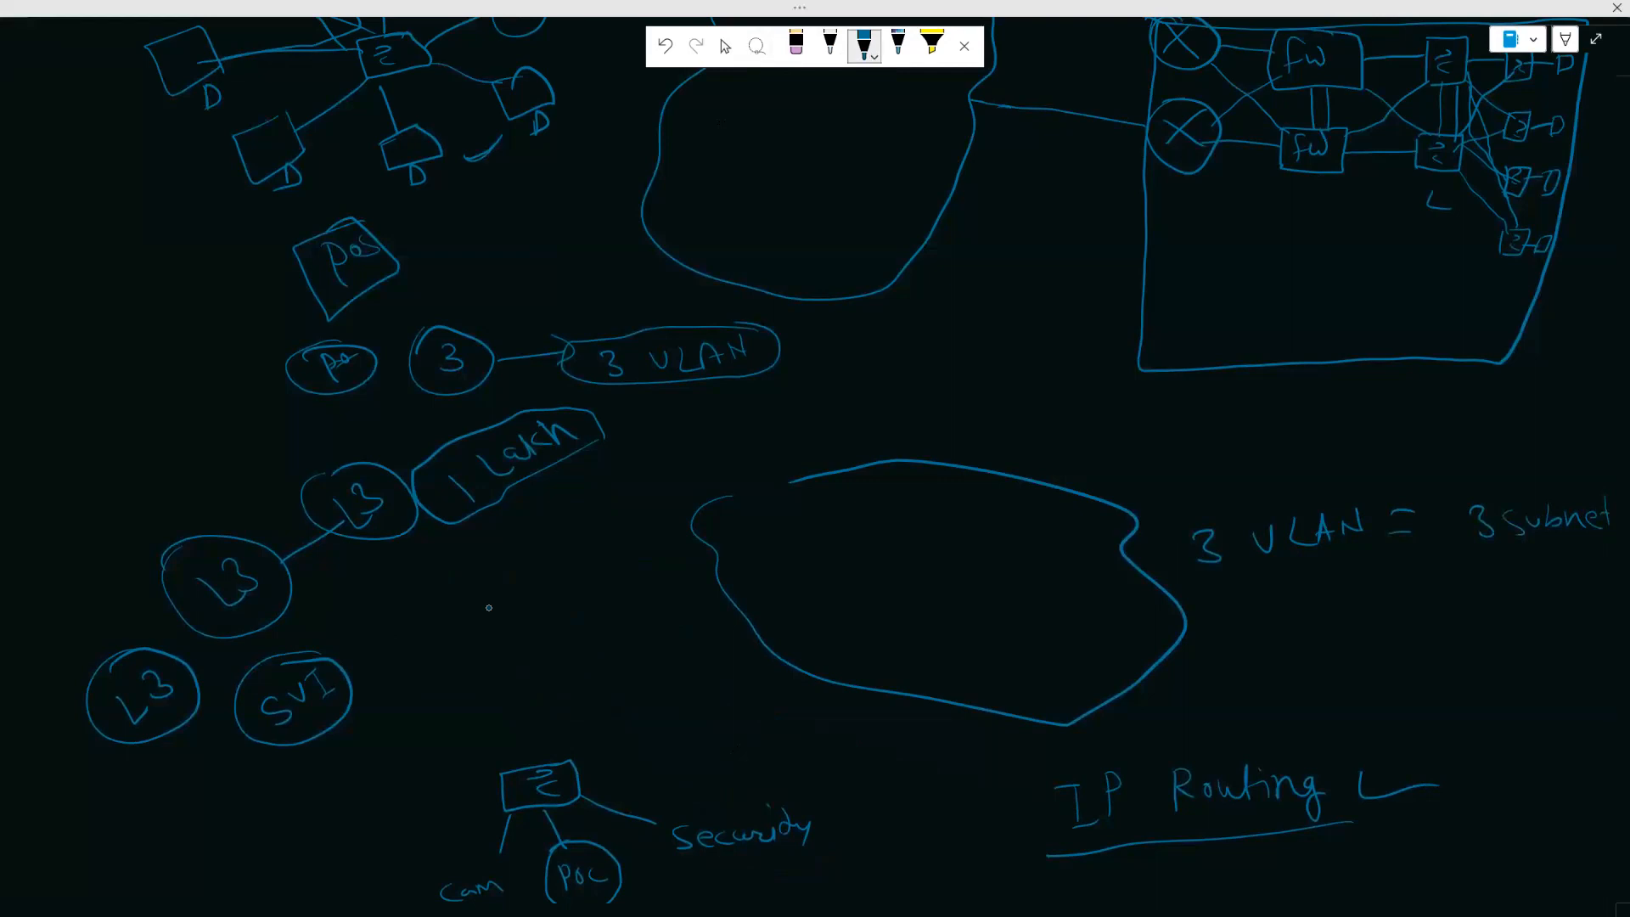
{"action": "mouse_move", "coordinate": [489, 606]}
{"action": "left_mouse_down"}
{"action": "mouse_move", "coordinate": [467, 629]}
{"action": "mouse_move", "coordinate": [491, 604]}
{"action": "mouse_move", "coordinate": [481, 650]}
{"action": "mouse_move", "coordinate": [514, 647]}
{"action": "mouse_move", "coordinate": [716, 556]}
{"action": "left_mouse_up"}
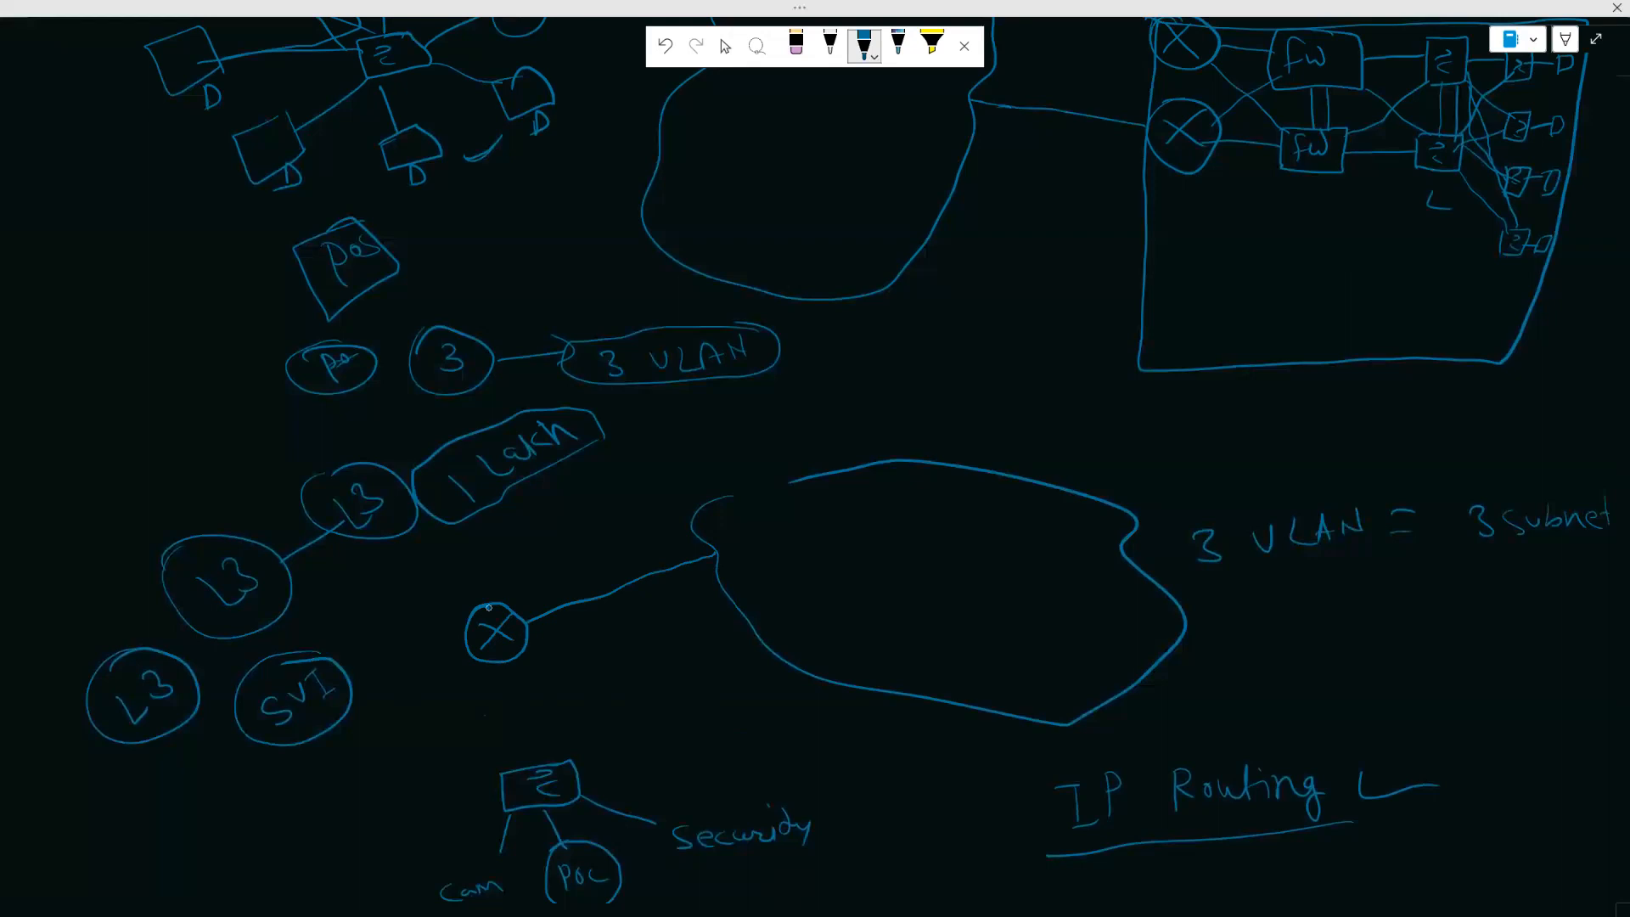
{"action": "mouse_move", "coordinate": [472, 715]}
{"action": "left_mouse_down"}
{"action": "mouse_move", "coordinate": [536, 700]}
{"action": "mouse_move", "coordinate": [485, 747]}
{"action": "mouse_move", "coordinate": [470, 715]}
{"action": "mouse_move", "coordinate": [512, 715]}
{"action": "mouse_move", "coordinate": [531, 764]}
{"action": "left_mouse_up"}
{"action": "left_click_drag", "start_coordinate": [511, 701], "coordinate": [493, 664]}
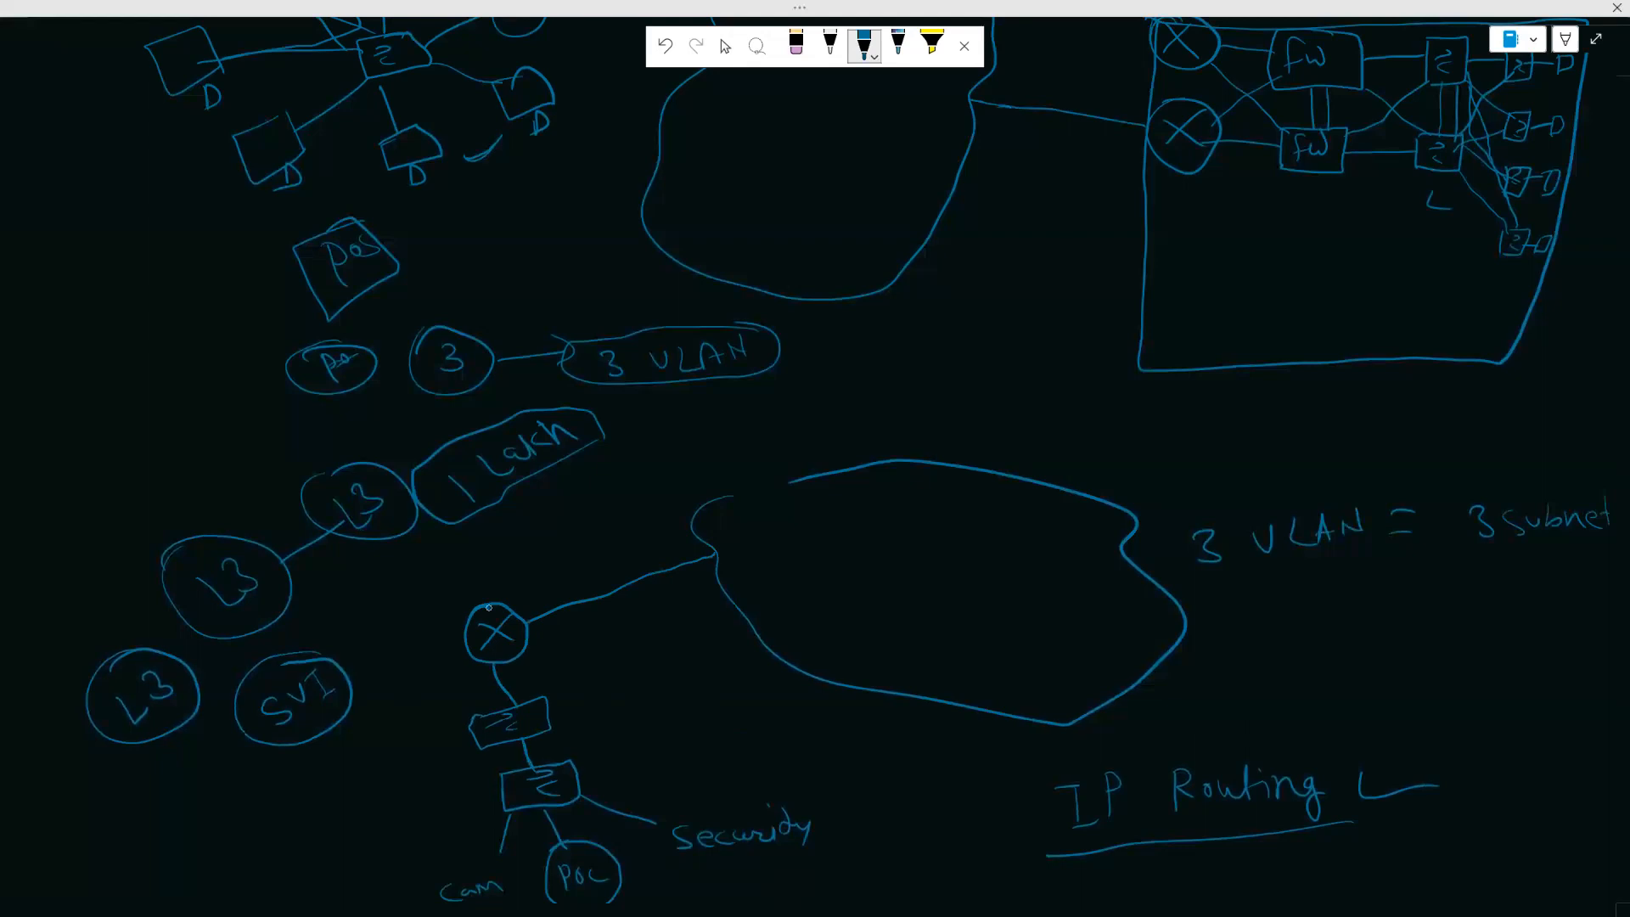
Draw a short line beside the new switch, add a circled "3" below the "SVI" circle, and mark across "SVI"
{"action": "left_click_drag", "start_coordinate": [384, 764], "coordinate": [441, 748]}
{"action": "mouse_move", "coordinate": [265, 800]}
{"action": "left_mouse_down"}
{"action": "mouse_move", "coordinate": [270, 816]}
{"action": "mouse_move", "coordinate": [243, 798]}
{"action": "left_mouse_up"}
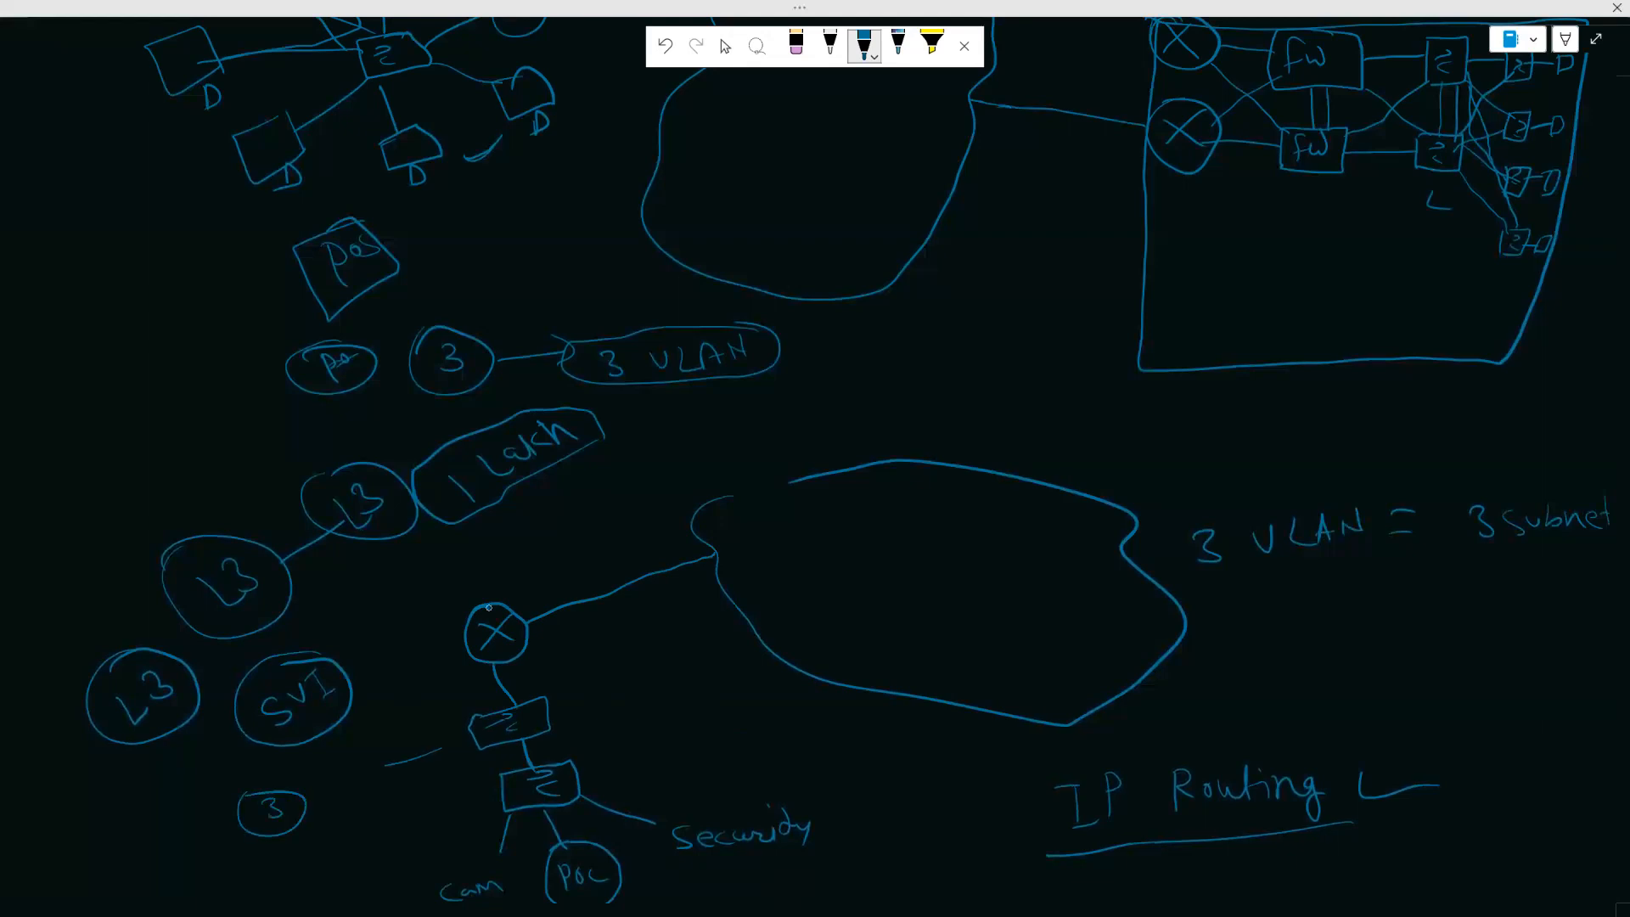
{"action": "mouse_move", "coordinate": [319, 698]}
{"action": "left_mouse_down"}
{"action": "mouse_move", "coordinate": [307, 721]}
{"action": "mouse_move", "coordinate": [348, 730]}
{"action": "left_mouse_up"}
Erase the middle switch and its side line, and draw one direct link from the router to the lower switch
{"action": "left_click", "coordinate": [724, 47]}
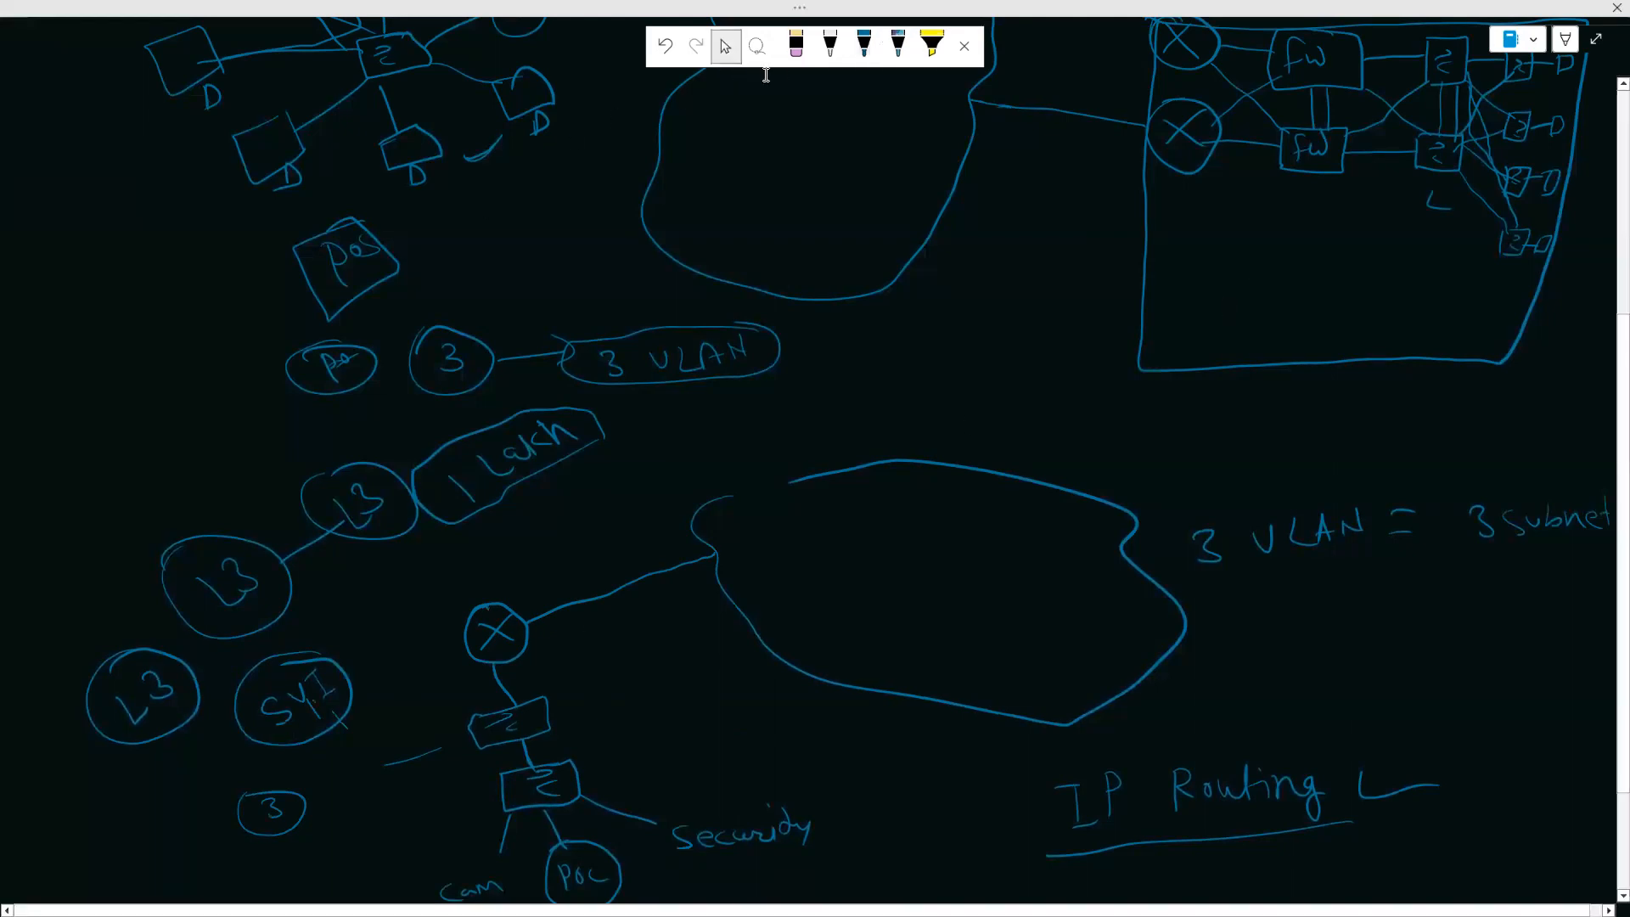
{"action": "left_click", "coordinate": [796, 47]}
{"action": "mouse_move", "coordinate": [498, 728]}
{"action": "left_mouse_down"}
{"action": "mouse_move", "coordinate": [501, 679]}
{"action": "mouse_move", "coordinate": [564, 713]}
{"action": "left_mouse_up"}
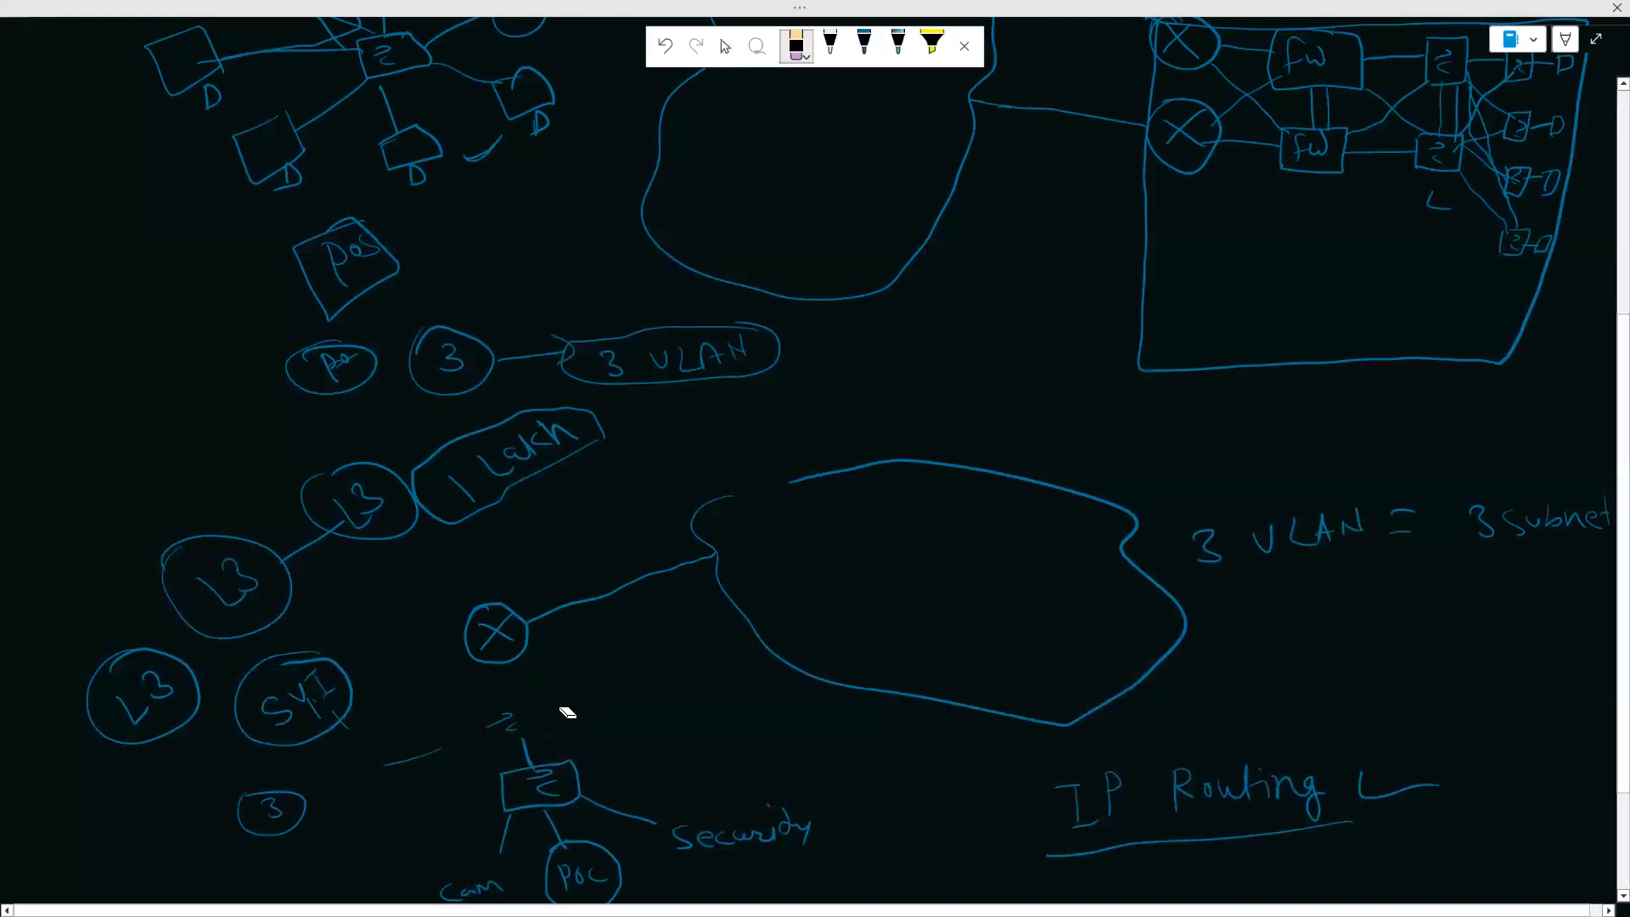
{"action": "left_click_drag", "start_coordinate": [392, 759], "coordinate": [546, 740]}
{"action": "left_click", "coordinate": [865, 47]}
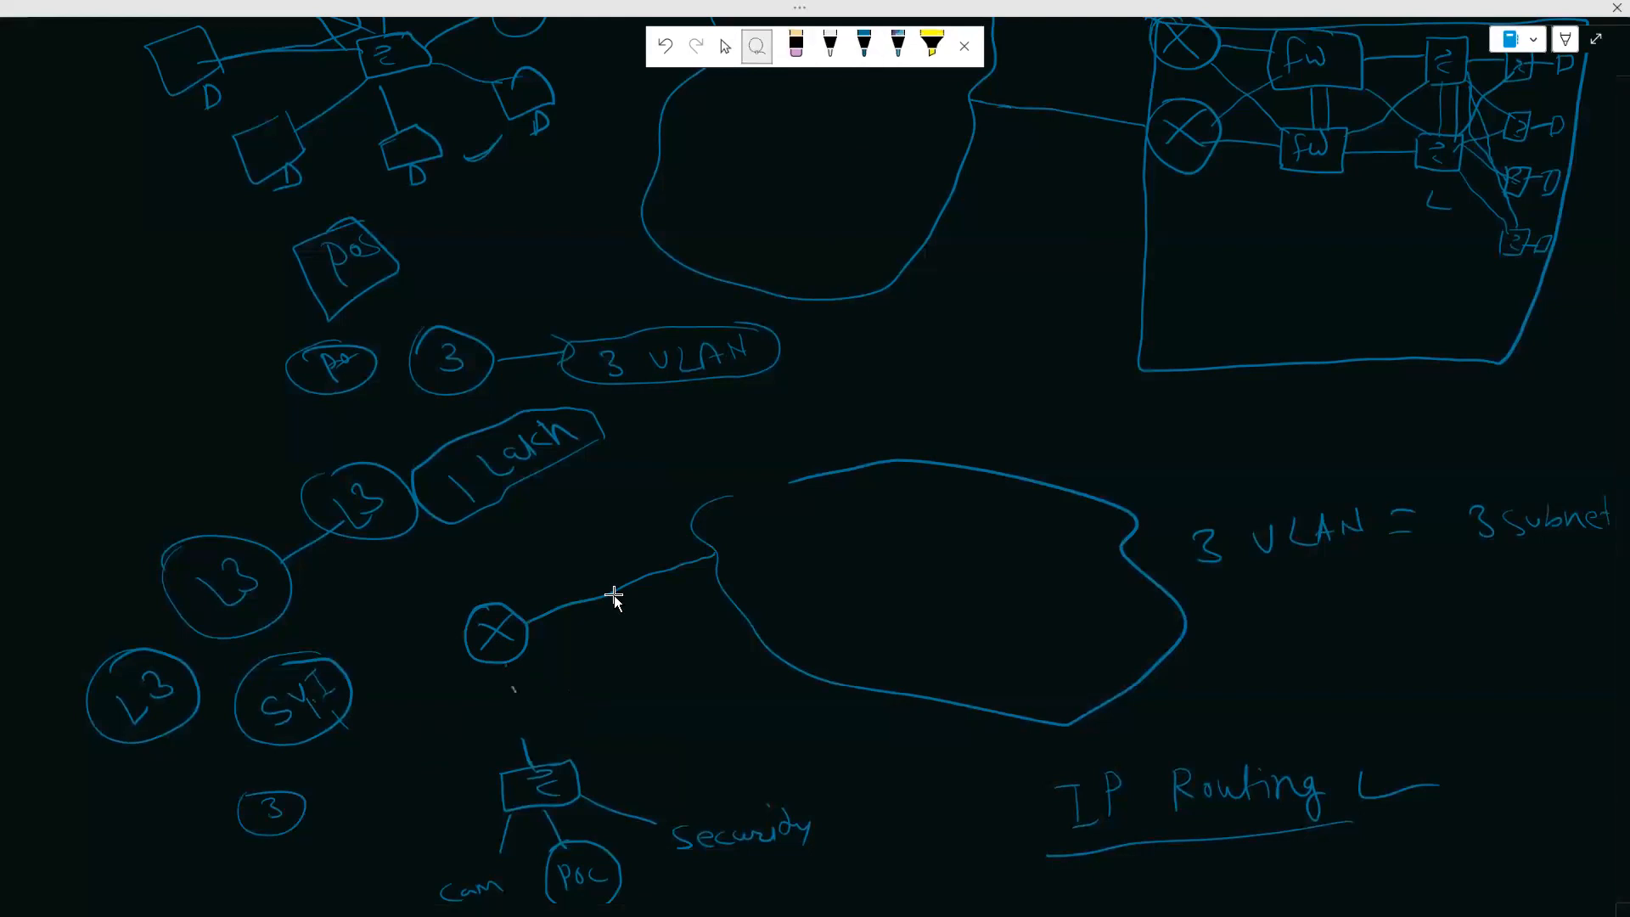
{"action": "left_click_drag", "start_coordinate": [507, 664], "coordinate": [520, 733]}
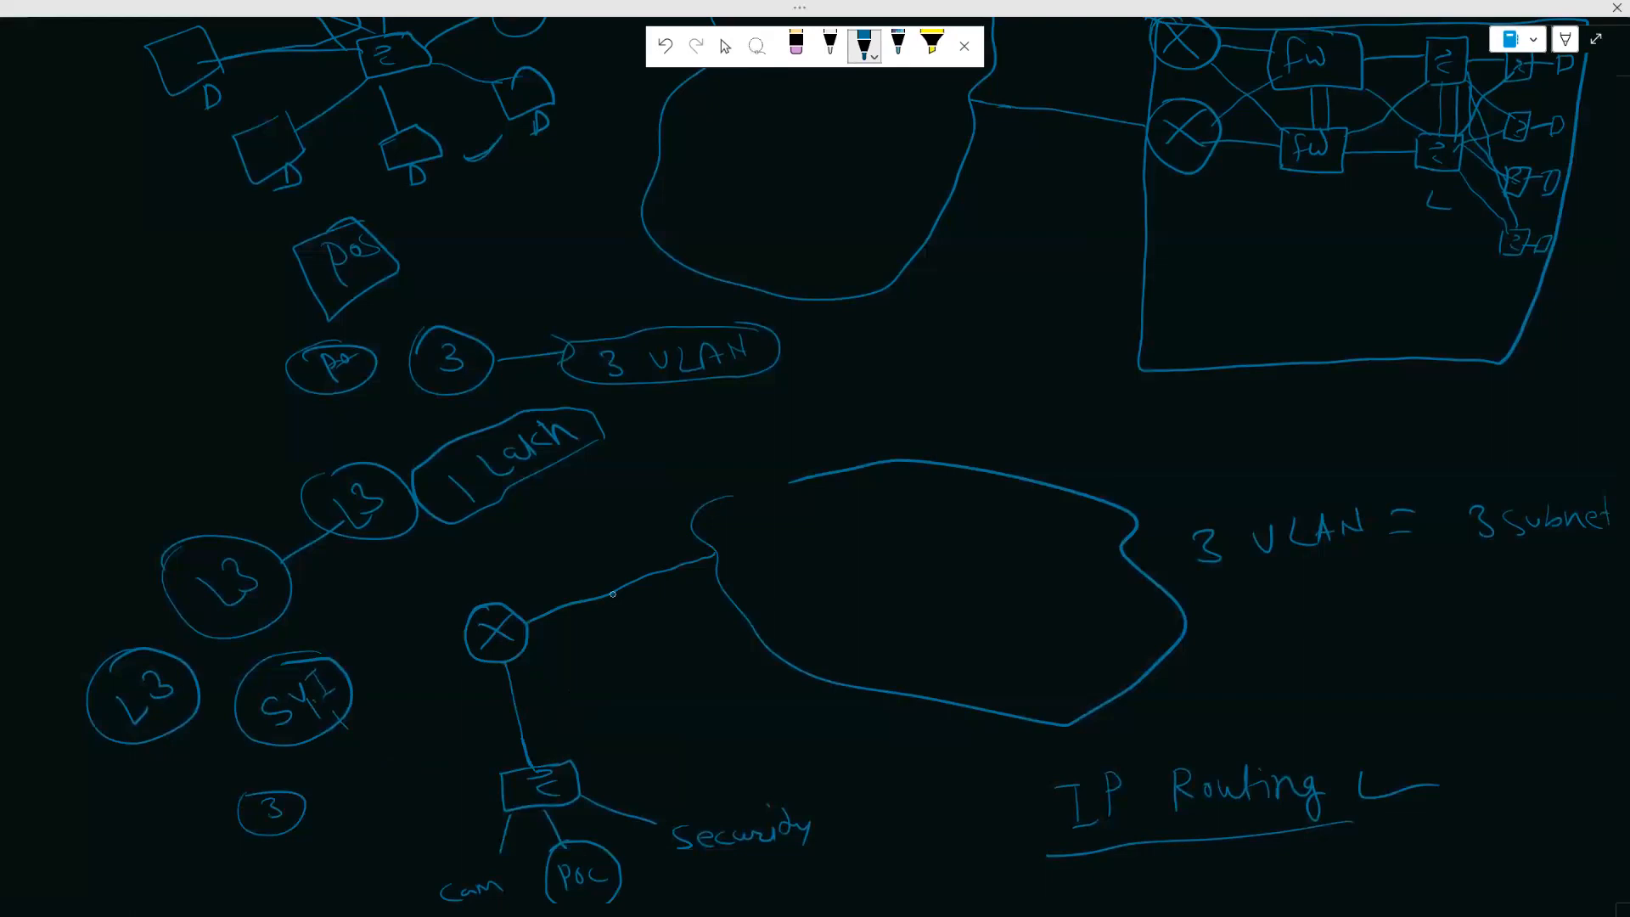
Label the router "subInterface" and the lower switch's uplink with an outlined "Trunk", each with a leader line
{"action": "mouse_move", "coordinate": [532, 608]}
{"action": "left_mouse_down"}
{"action": "mouse_move", "coordinate": [562, 540]}
{"action": "mouse_move", "coordinate": [604, 526]}
{"action": "mouse_move", "coordinate": [622, 490]}
{"action": "mouse_move", "coordinate": [709, 466]}
{"action": "mouse_move", "coordinate": [722, 429]}
{"action": "mouse_move", "coordinate": [726, 441]}
{"action": "mouse_move", "coordinate": [769, 420]}
{"action": "left_mouse_up"}
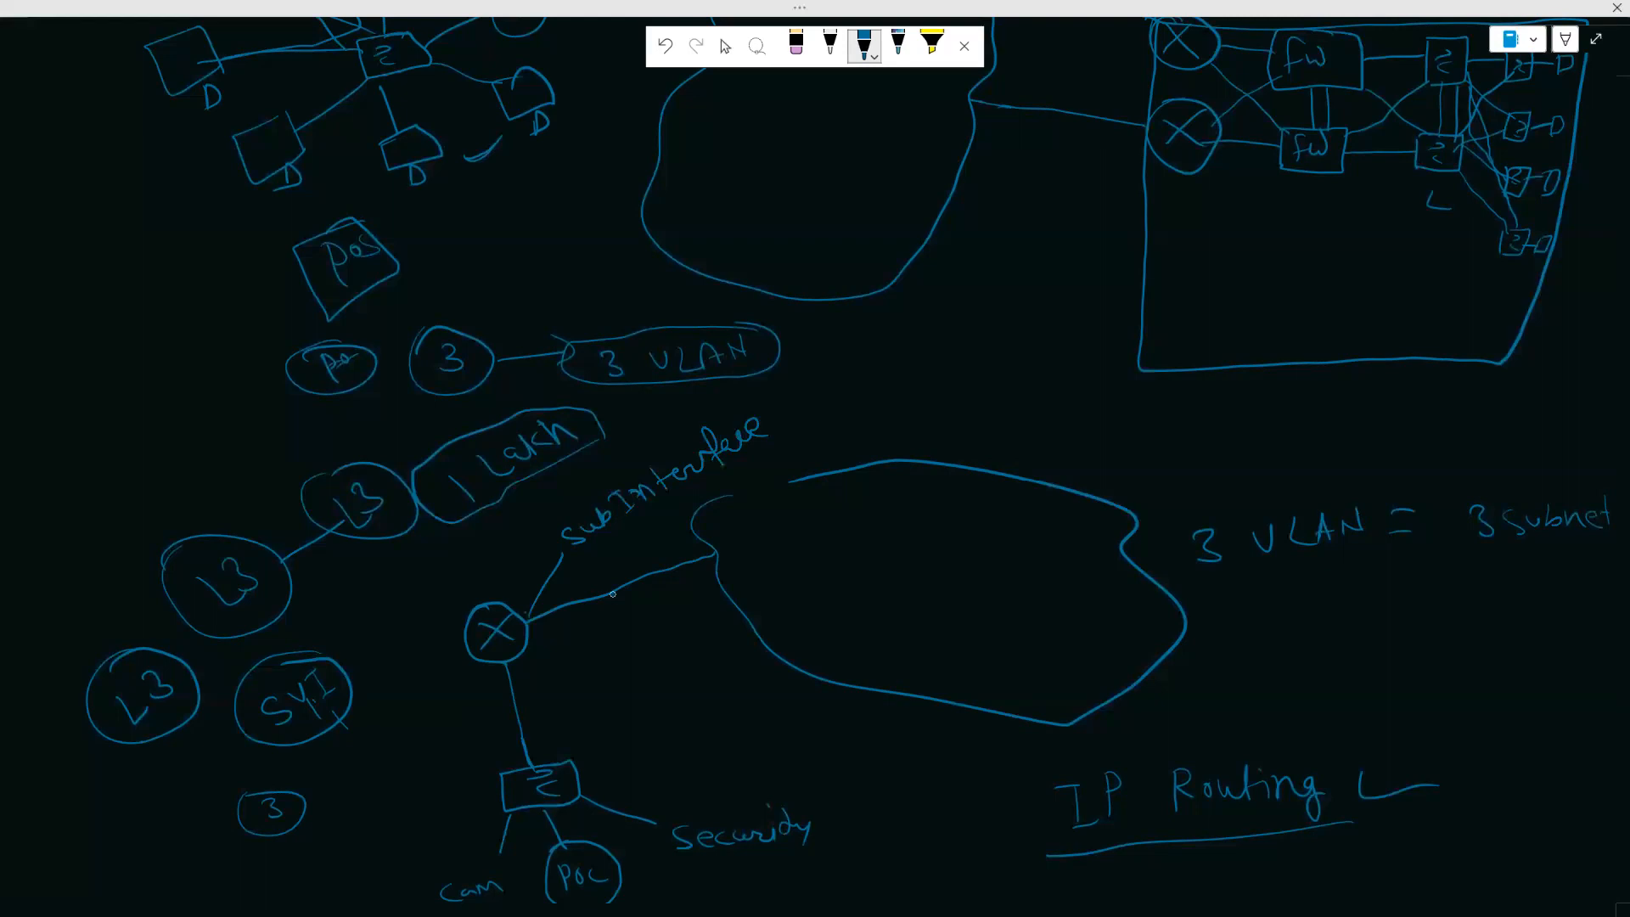
{"action": "left_click_drag", "start_coordinate": [565, 743], "coordinate": [536, 761]}
{"action": "mouse_move", "coordinate": [581, 724]}
{"action": "left_mouse_down"}
{"action": "mouse_move", "coordinate": [677, 689]}
{"action": "mouse_move", "coordinate": [645, 720]}
{"action": "mouse_move", "coordinate": [596, 741]}
{"action": "mouse_move", "coordinate": [659, 666]}
{"action": "mouse_move", "coordinate": [694, 692]}
{"action": "left_mouse_up"}
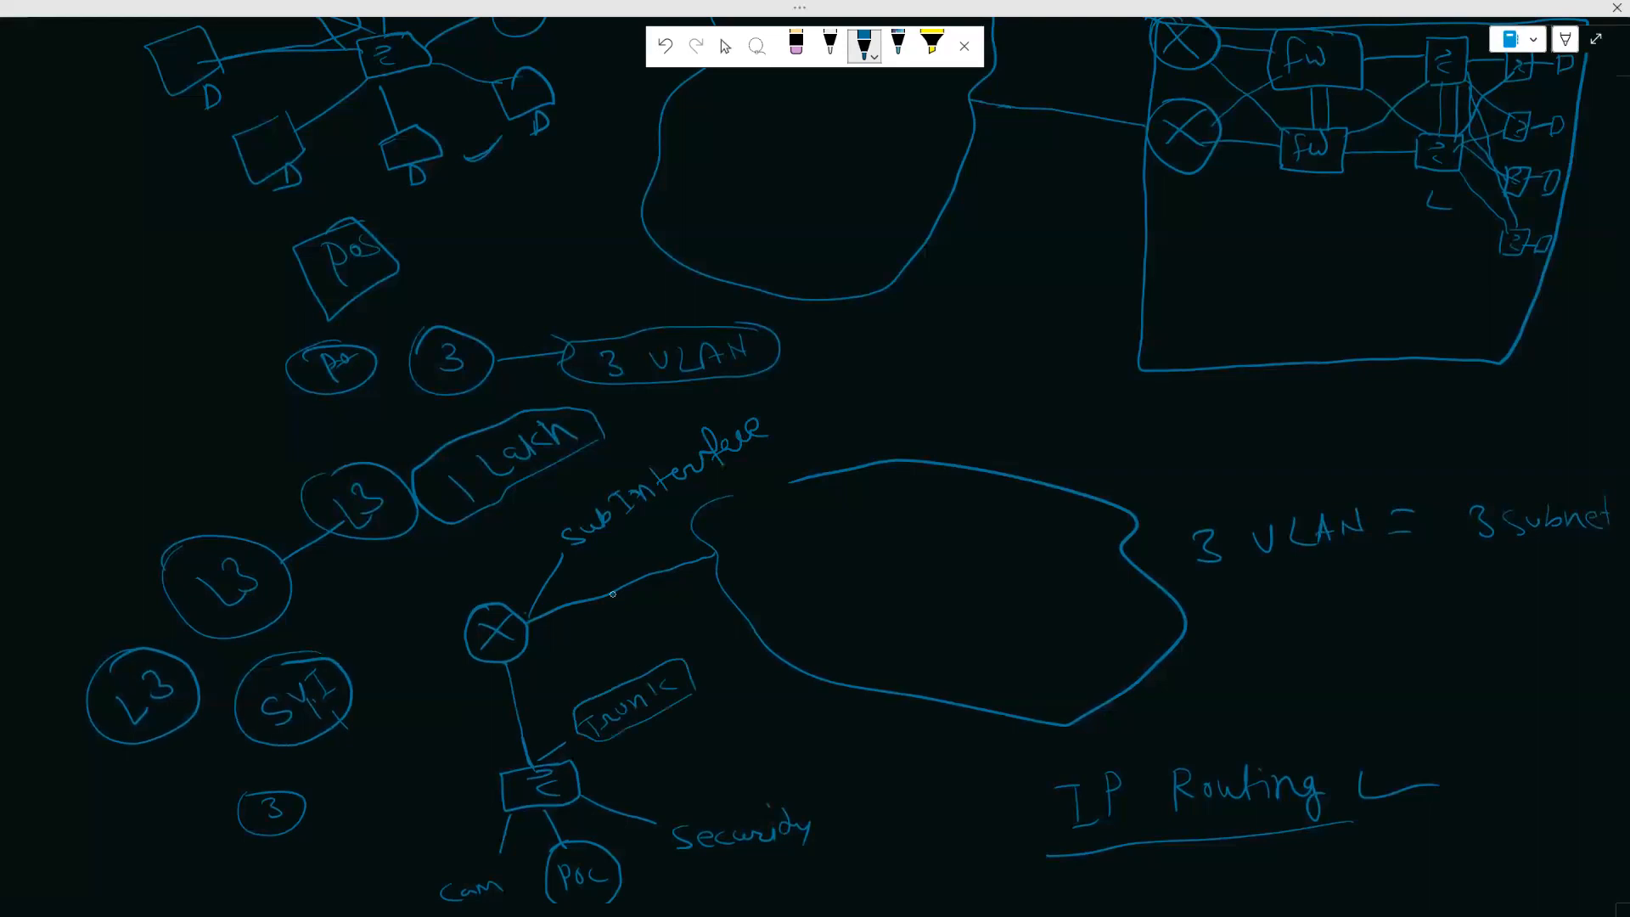
{"action": "left_click_drag", "start_coordinate": [549, 757], "coordinate": [534, 770]}
Circle "cam" and the lower switch's three branch ports, and retrace the branch lines running from those ports
{"action": "left_click_drag", "start_coordinate": [424, 901], "coordinate": [505, 900]}
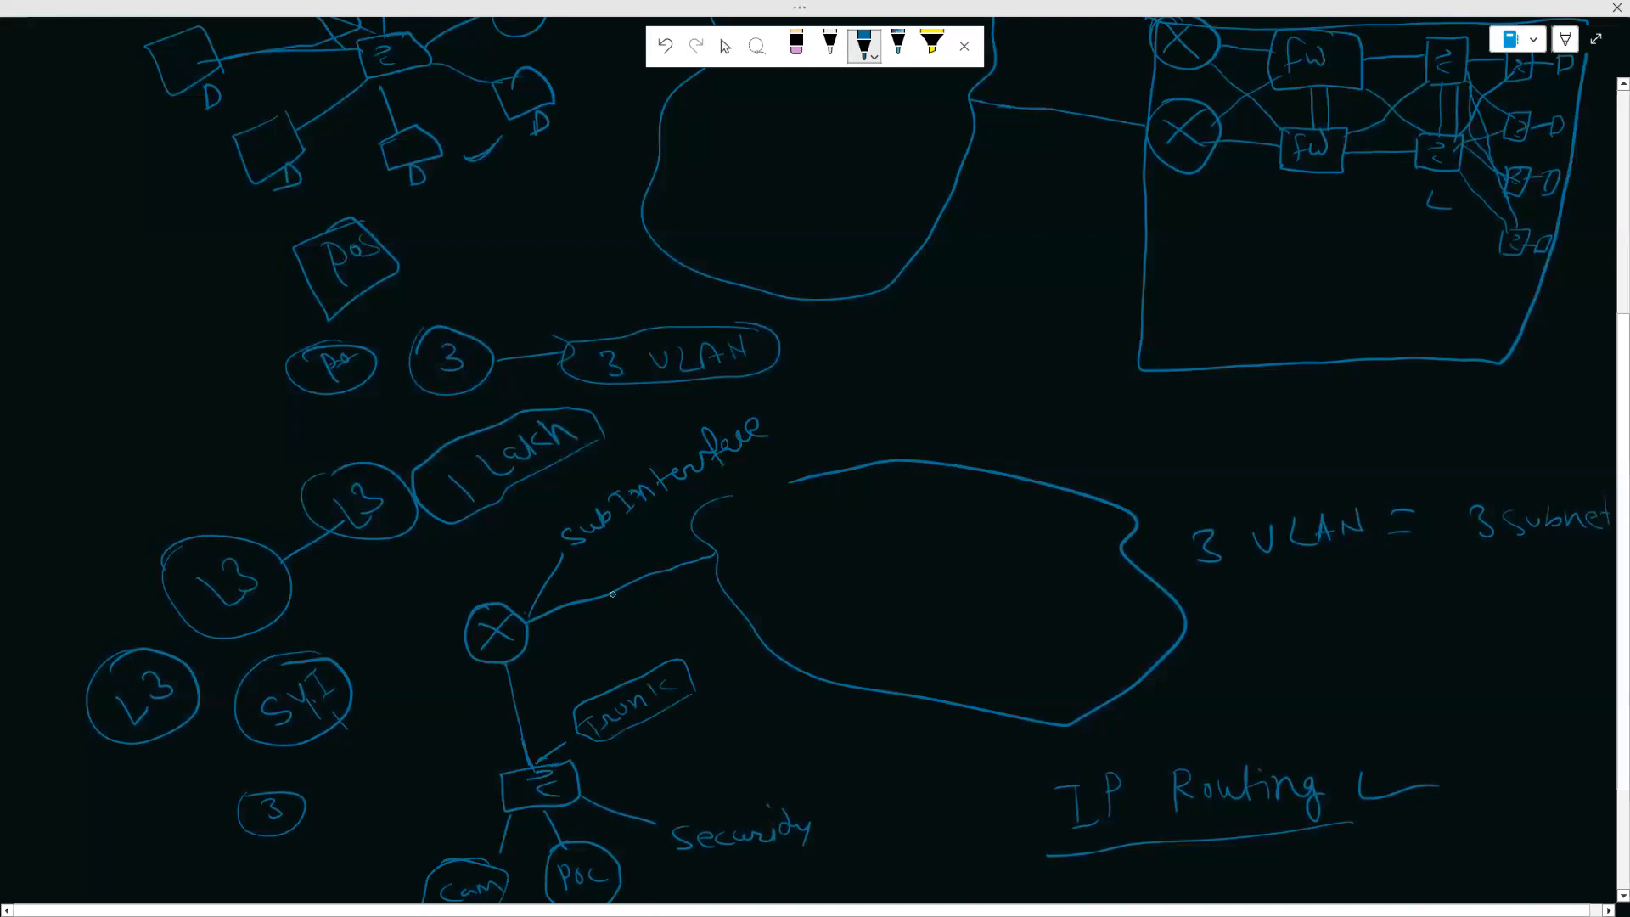
{"action": "left_click_drag", "start_coordinate": [495, 805], "coordinate": [587, 785]}
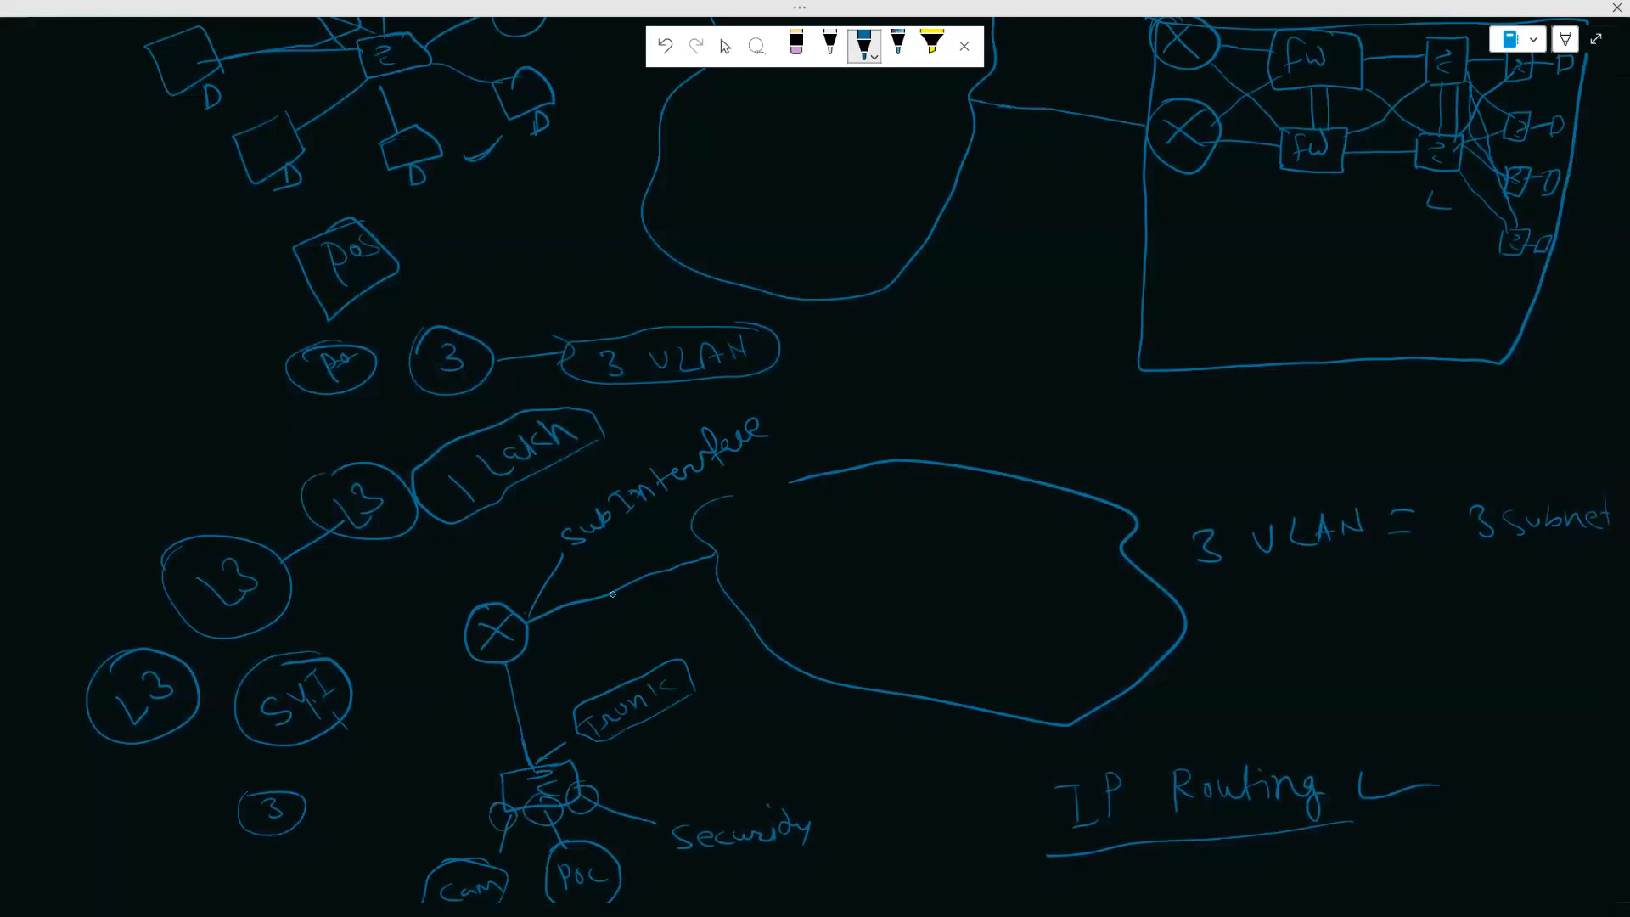
{"action": "mouse_move", "coordinate": [489, 813]}
{"action": "left_mouse_down"}
{"action": "mouse_move", "coordinate": [481, 869]}
{"action": "mouse_move", "coordinate": [499, 815]}
{"action": "left_mouse_up"}
{"action": "mouse_move", "coordinate": [501, 844]}
{"action": "left_mouse_down"}
{"action": "mouse_move", "coordinate": [513, 808]}
{"action": "mouse_move", "coordinate": [472, 868]}
{"action": "left_mouse_up"}
{"action": "left_click_drag", "start_coordinate": [544, 808], "coordinate": [564, 849]}
{"action": "left_click_drag", "start_coordinate": [577, 791], "coordinate": [638, 801]}
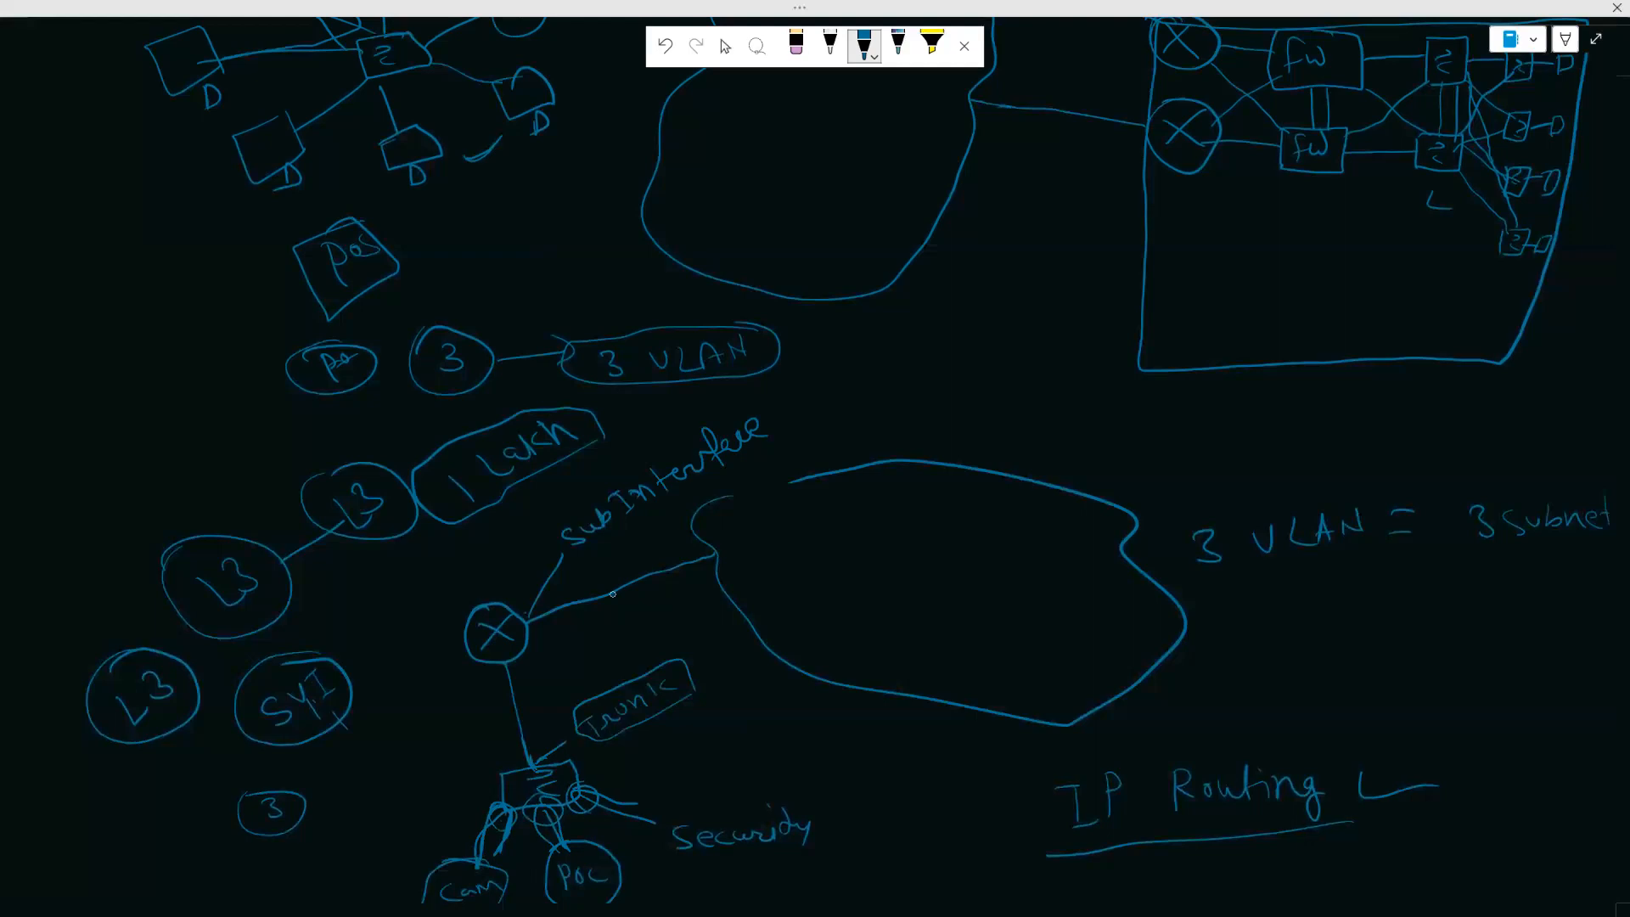
Draw three blue paths from the branch lines through the lower switch and up beside its uplink to the router
{"action": "mouse_move", "coordinate": [480, 856]}
{"action": "left_mouse_down"}
{"action": "mouse_move", "coordinate": [530, 767]}
{"action": "mouse_move", "coordinate": [512, 722]}
{"action": "left_mouse_up"}
{"action": "left_click_drag", "start_coordinate": [567, 792], "coordinate": [538, 669]}
{"action": "mouse_move", "coordinate": [630, 793]}
{"action": "left_mouse_down"}
{"action": "mouse_move", "coordinate": [500, 763]}
{"action": "mouse_move", "coordinate": [488, 682]}
{"action": "left_mouse_up"}
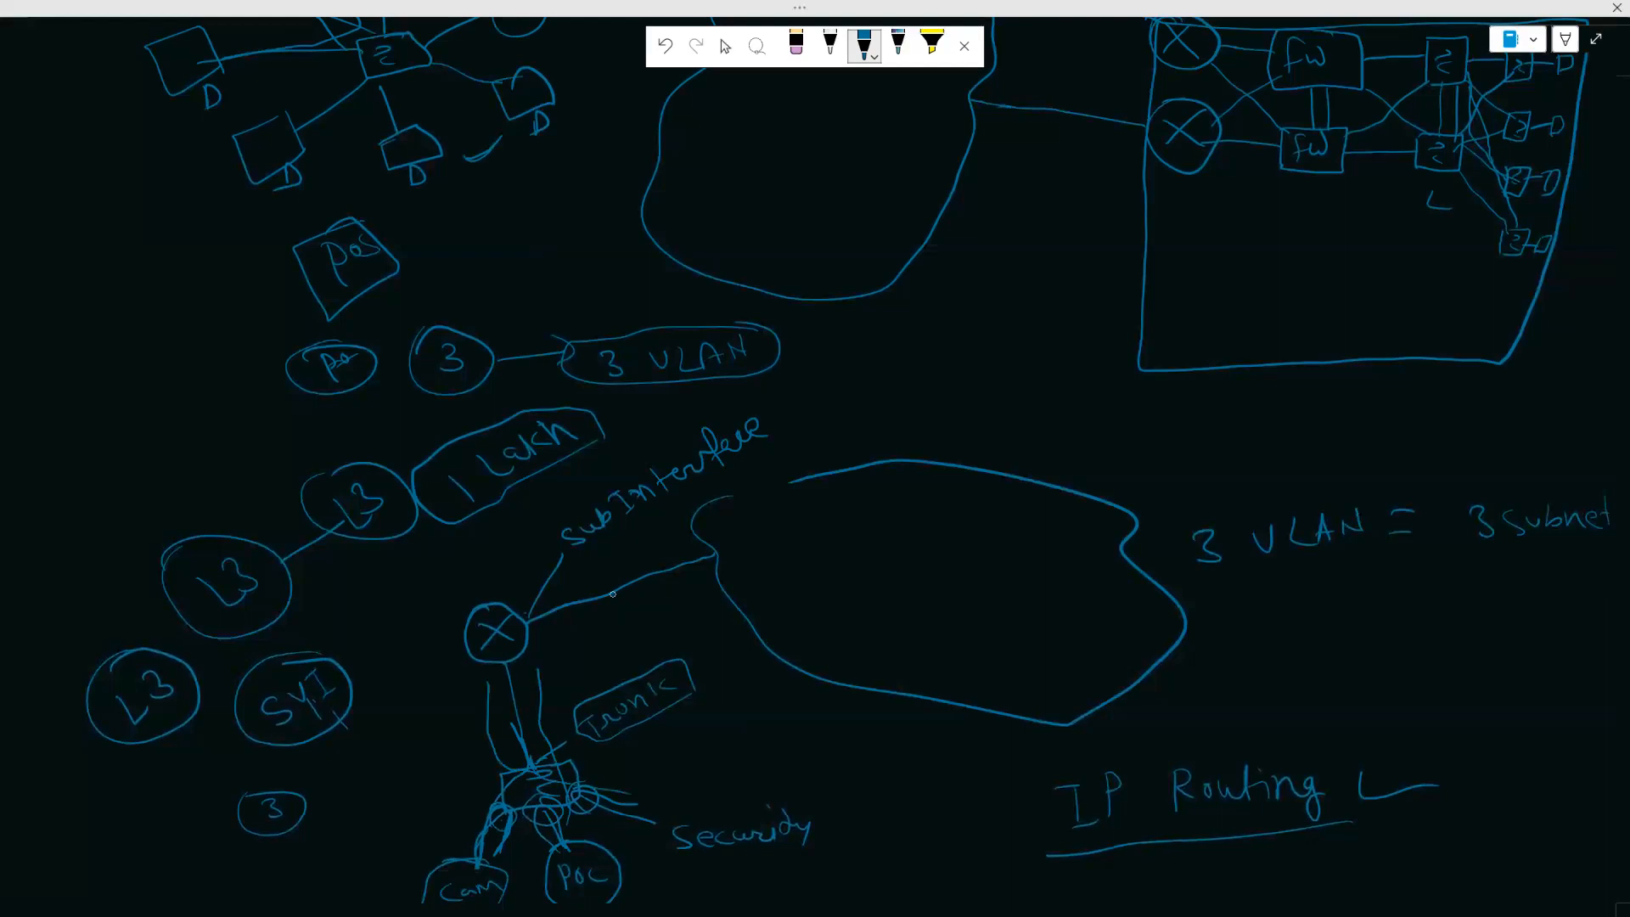
Change the pen colour to red and draw three lines along the link between the router and the lower switch
{"action": "key", "text": "Escape"}
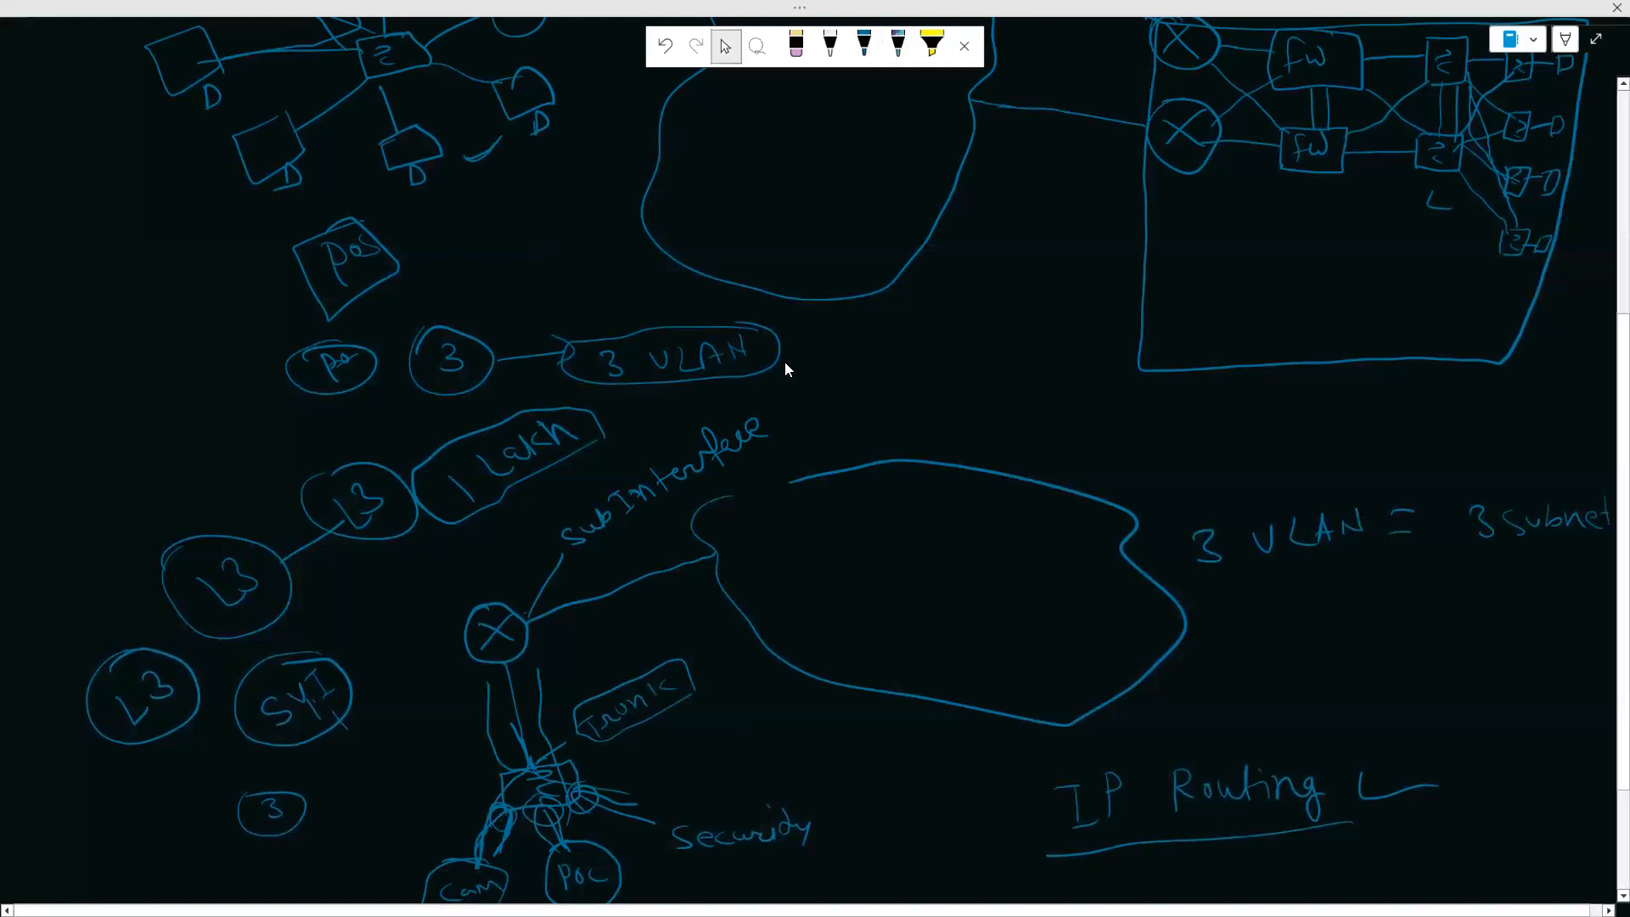
{"action": "left_click", "coordinate": [864, 49]}
{"action": "left_click", "coordinate": [865, 49]}
{"action": "left_click", "coordinate": [944, 261]}
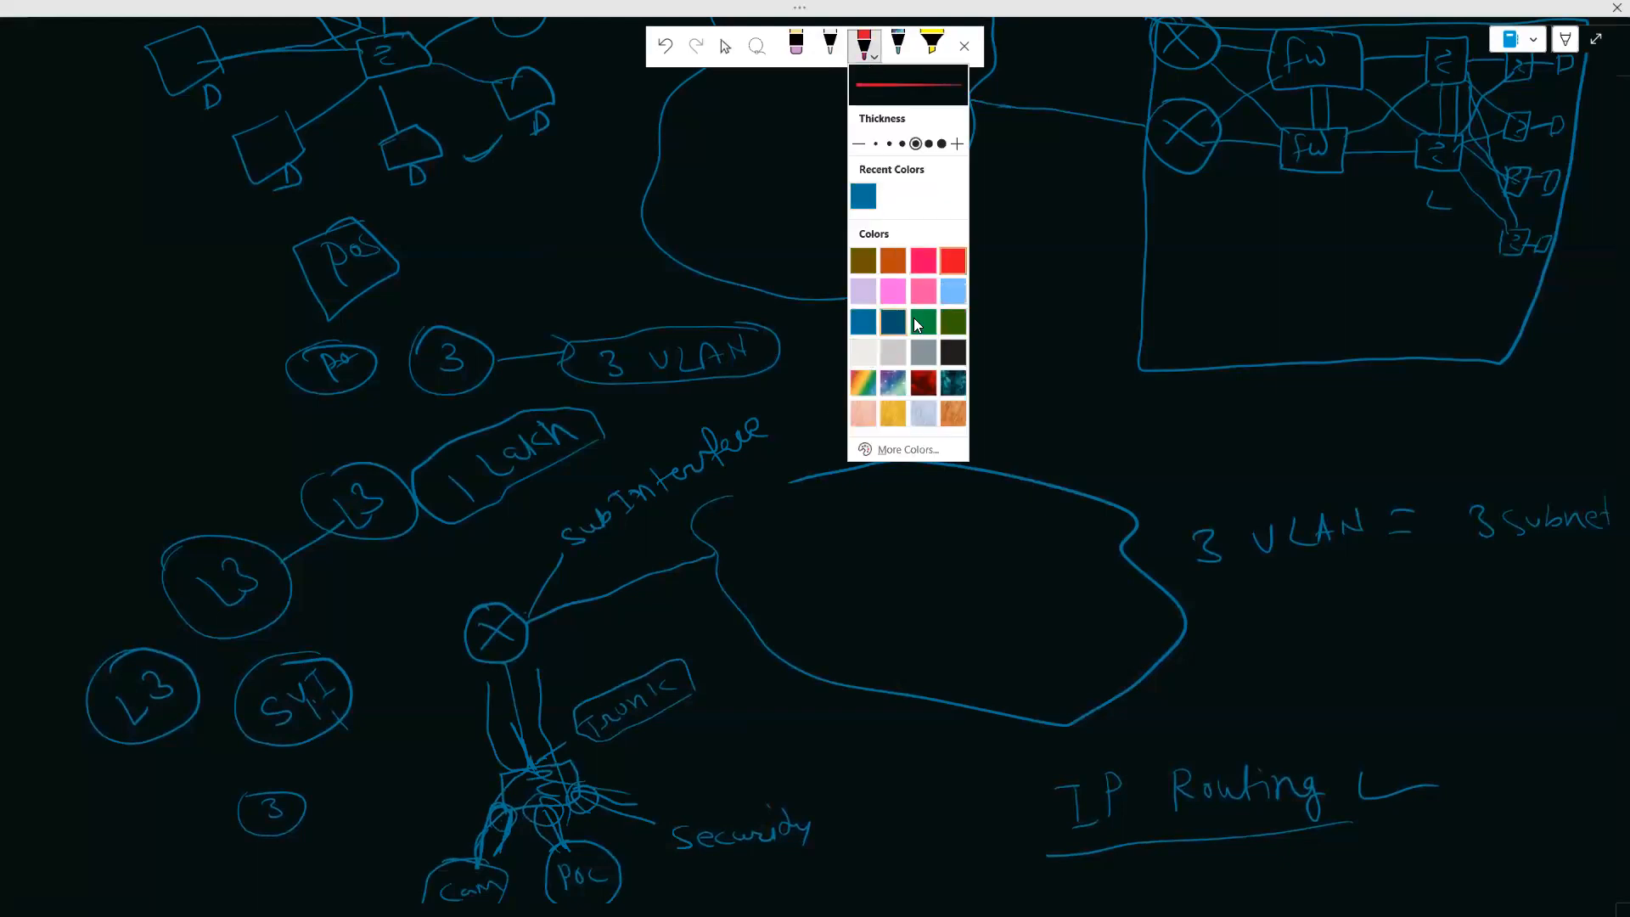
{"action": "left_click", "coordinate": [952, 265]}
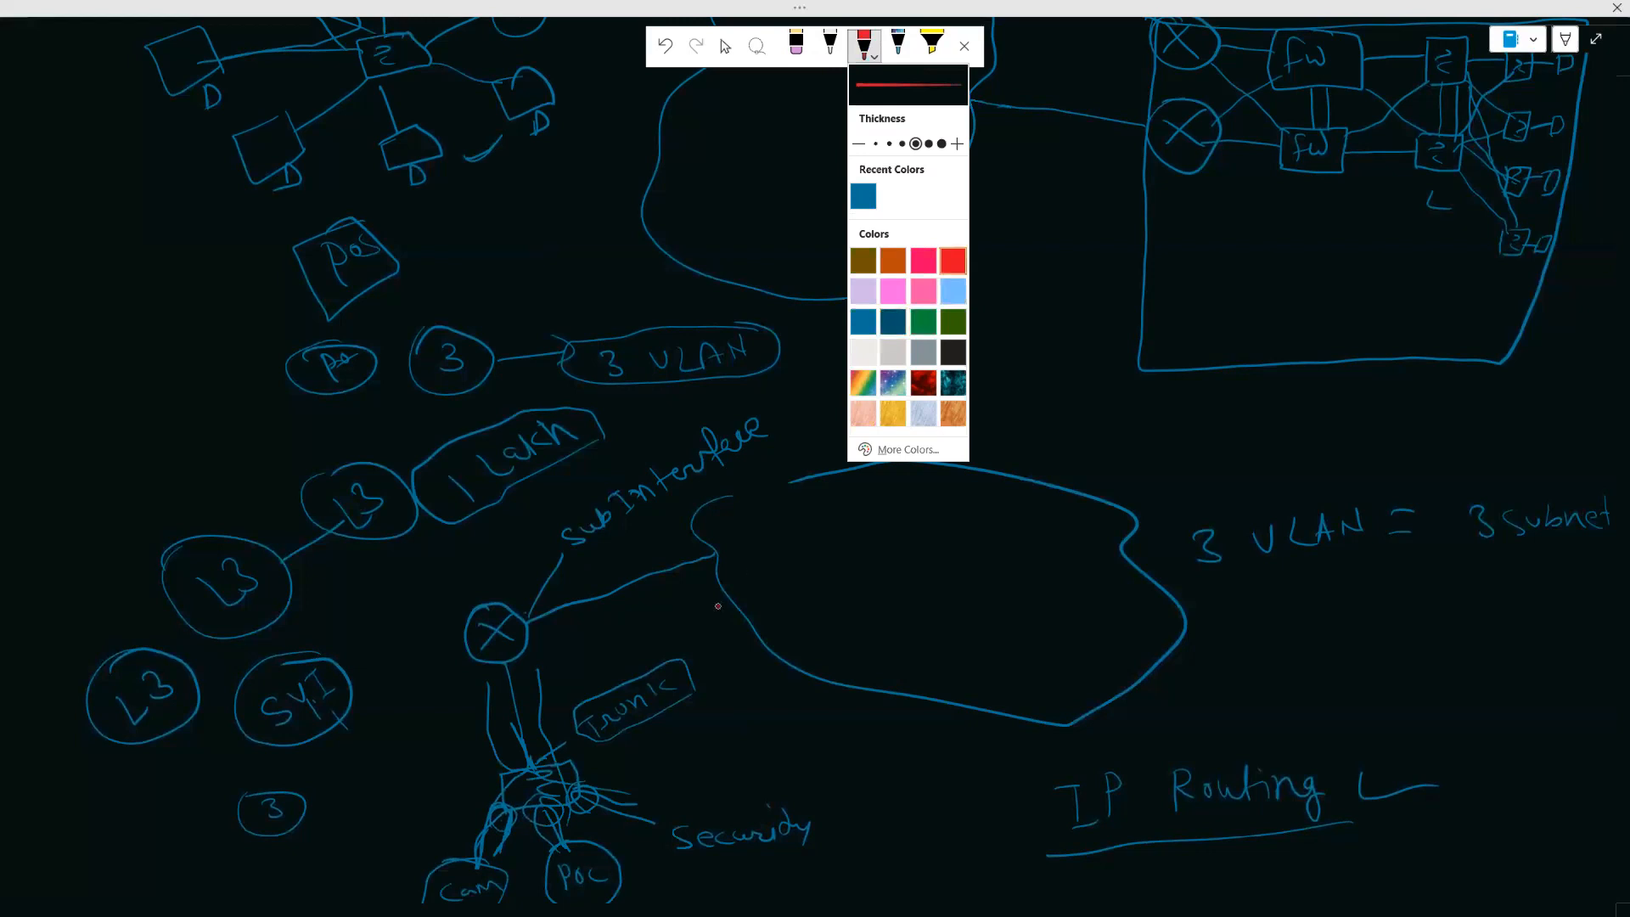
{"action": "left_click", "coordinate": [529, 735]}
{"action": "left_click_drag", "start_coordinate": [533, 757], "coordinate": [515, 668]}
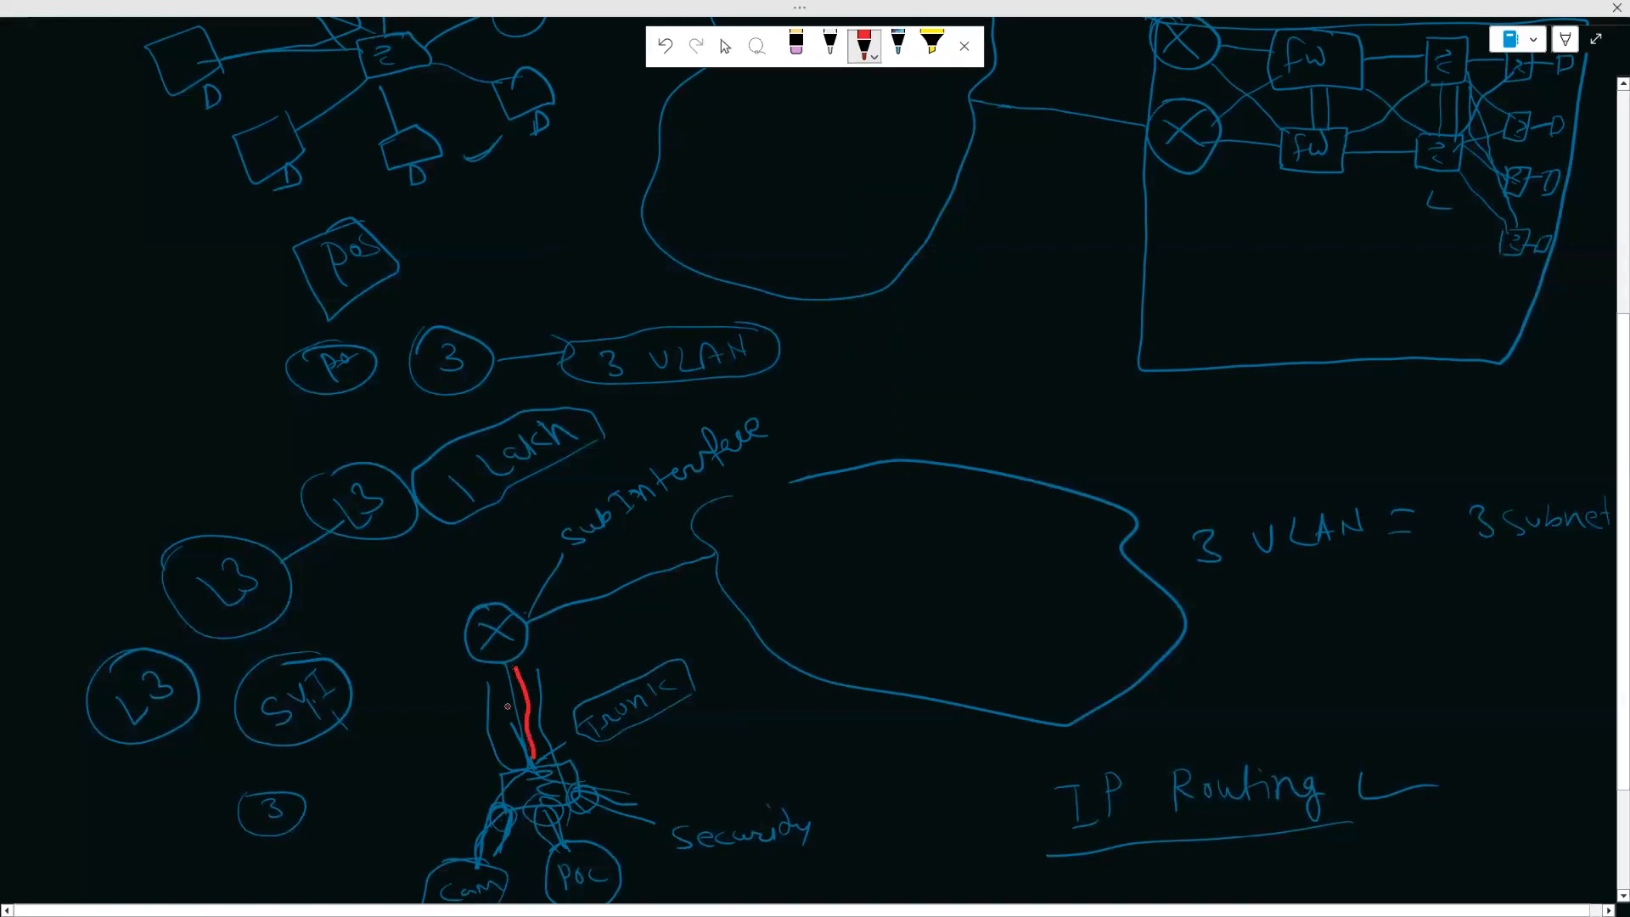
{"action": "left_click_drag", "start_coordinate": [518, 762], "coordinate": [500, 667]}
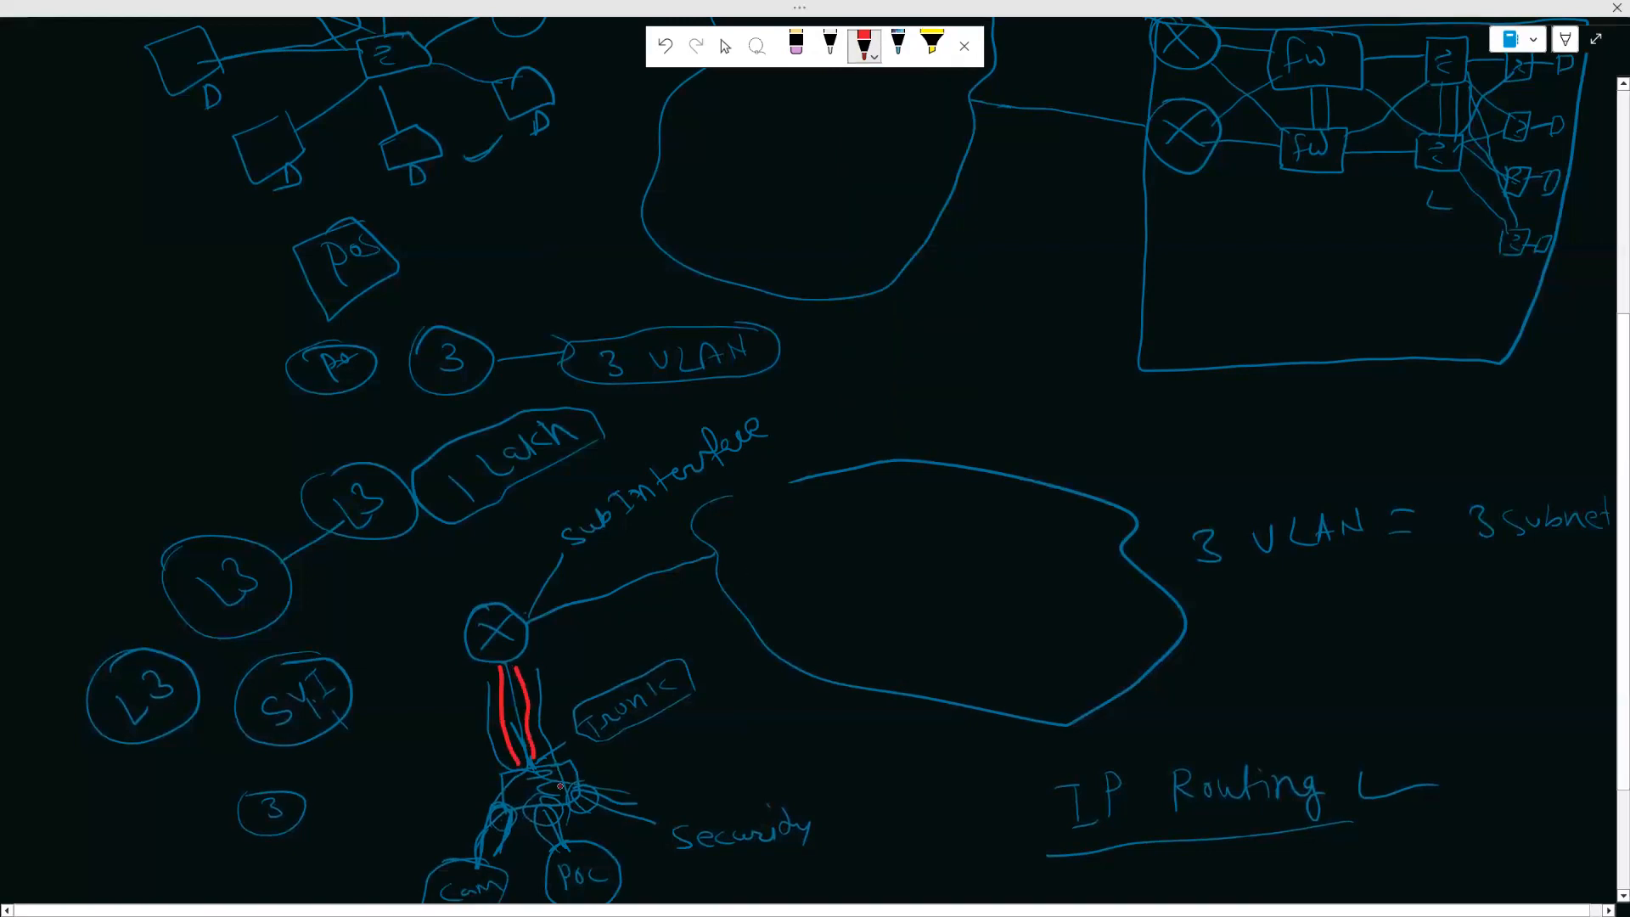
{"action": "mouse_move", "coordinate": [549, 754]}
{"action": "left_mouse_down"}
{"action": "mouse_move", "coordinate": [548, 695]}
{"action": "mouse_move", "coordinate": [523, 667]}
{"action": "left_mouse_up"}
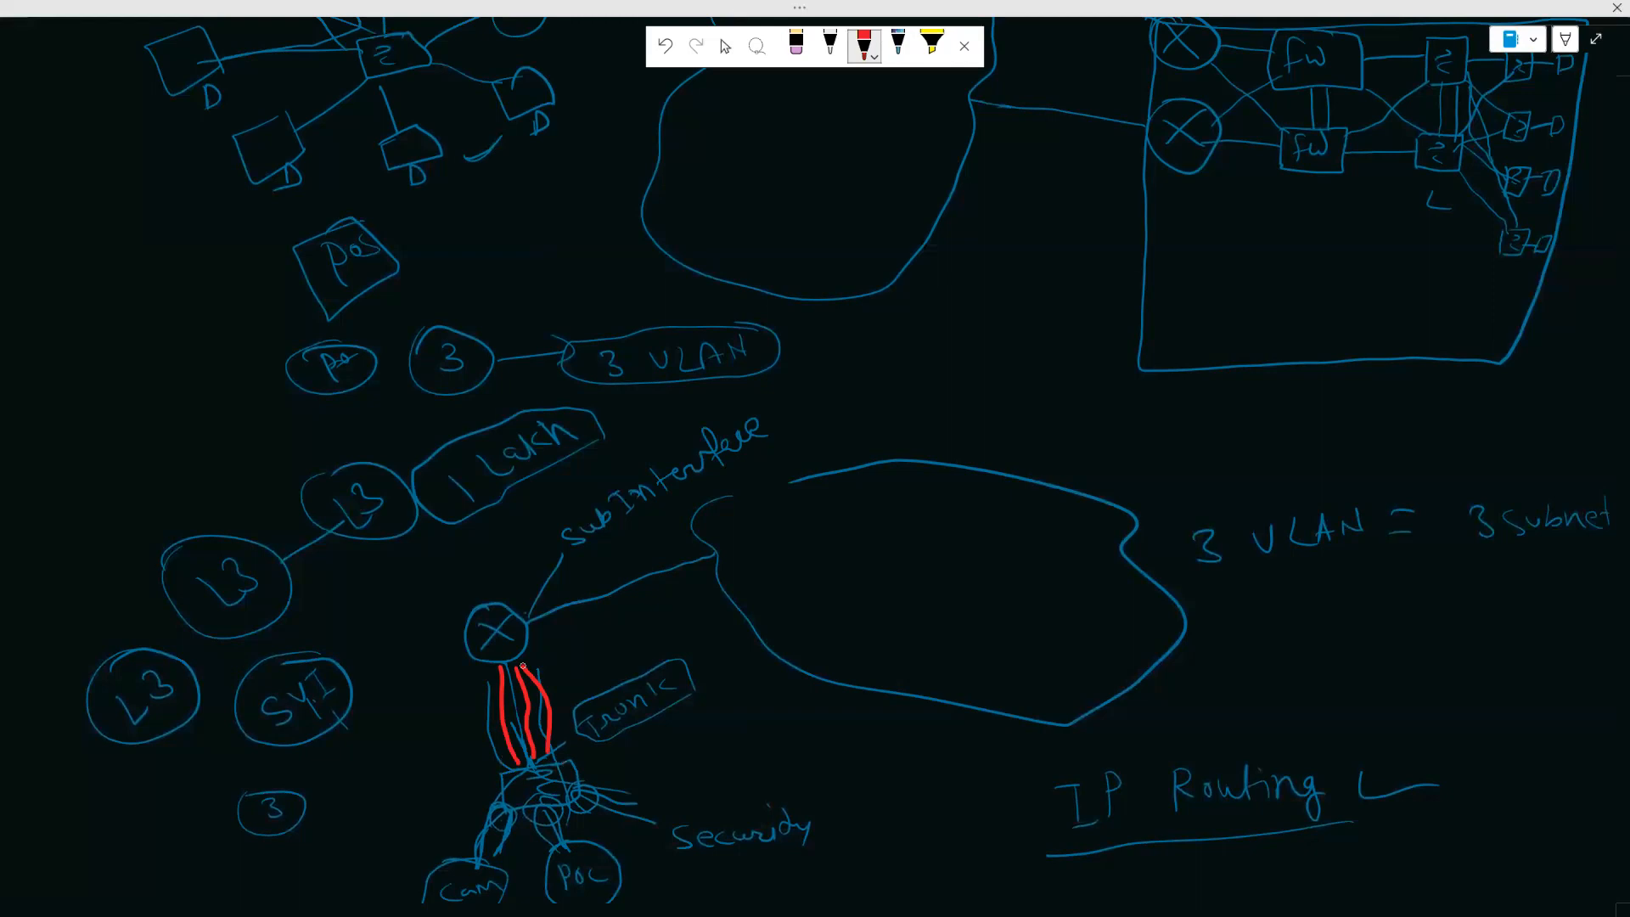
Trace the path from "cam" to the router in red, circle the router's port, and add an outgoing arrow beside it
{"action": "left_click_drag", "start_coordinate": [471, 859], "coordinate": [525, 747]}
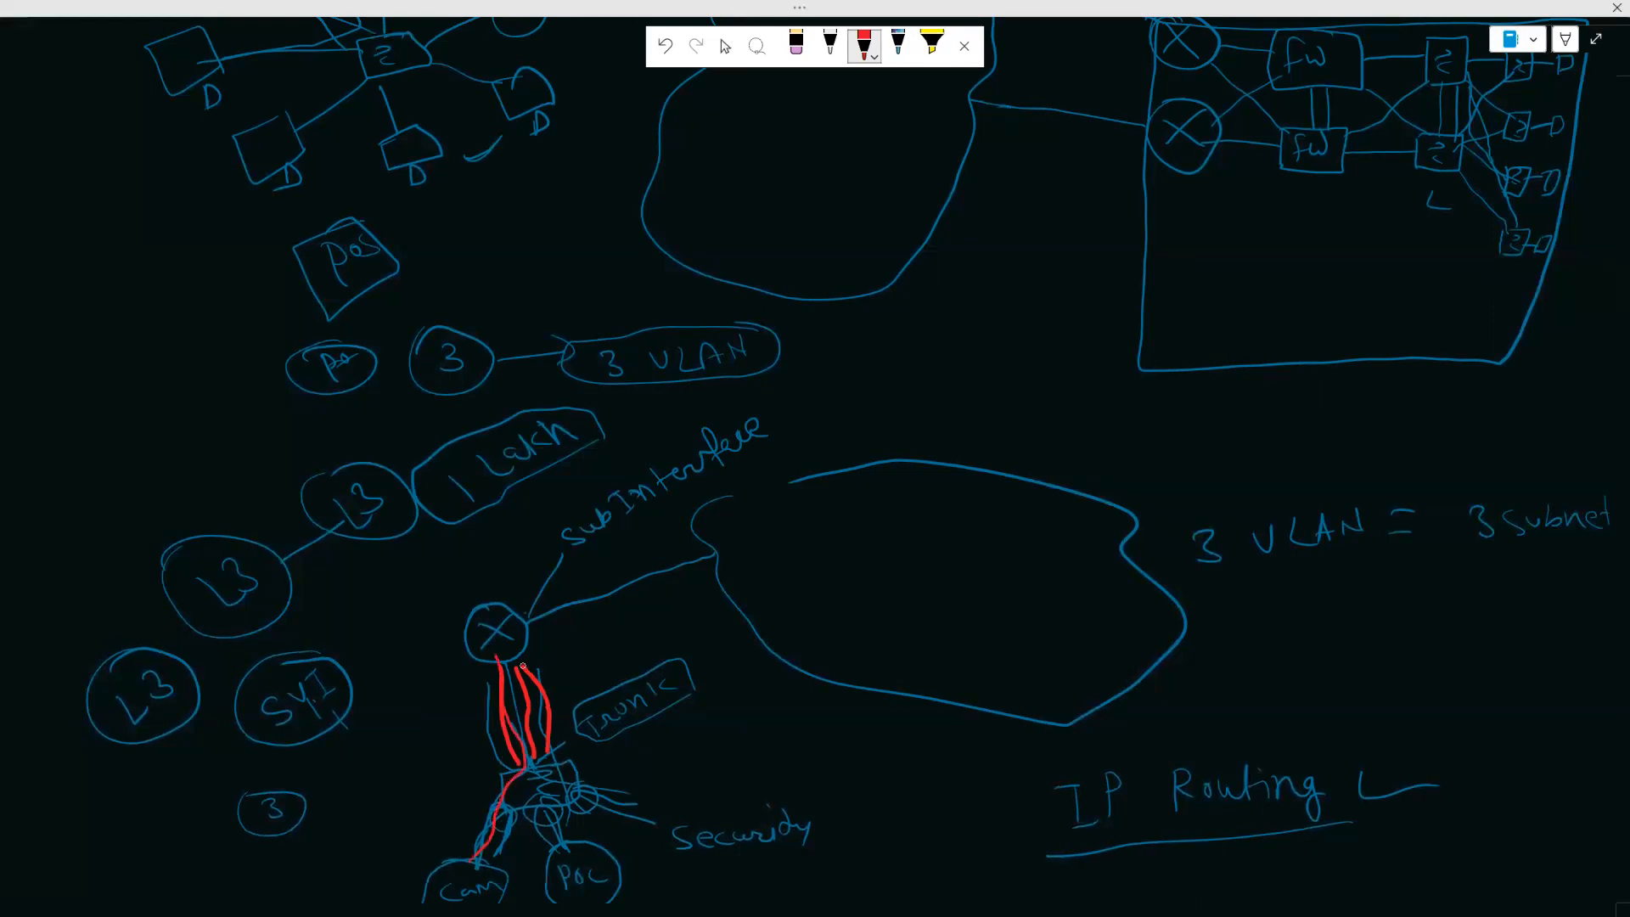
{"action": "left_click_drag", "start_coordinate": [501, 655], "coordinate": [505, 671]}
{"action": "mouse_move", "coordinate": [525, 658]}
{"action": "left_mouse_down"}
{"action": "mouse_move", "coordinate": [588, 650]}
{"action": "mouse_move", "coordinate": [582, 667]}
{"action": "left_mouse_up"}
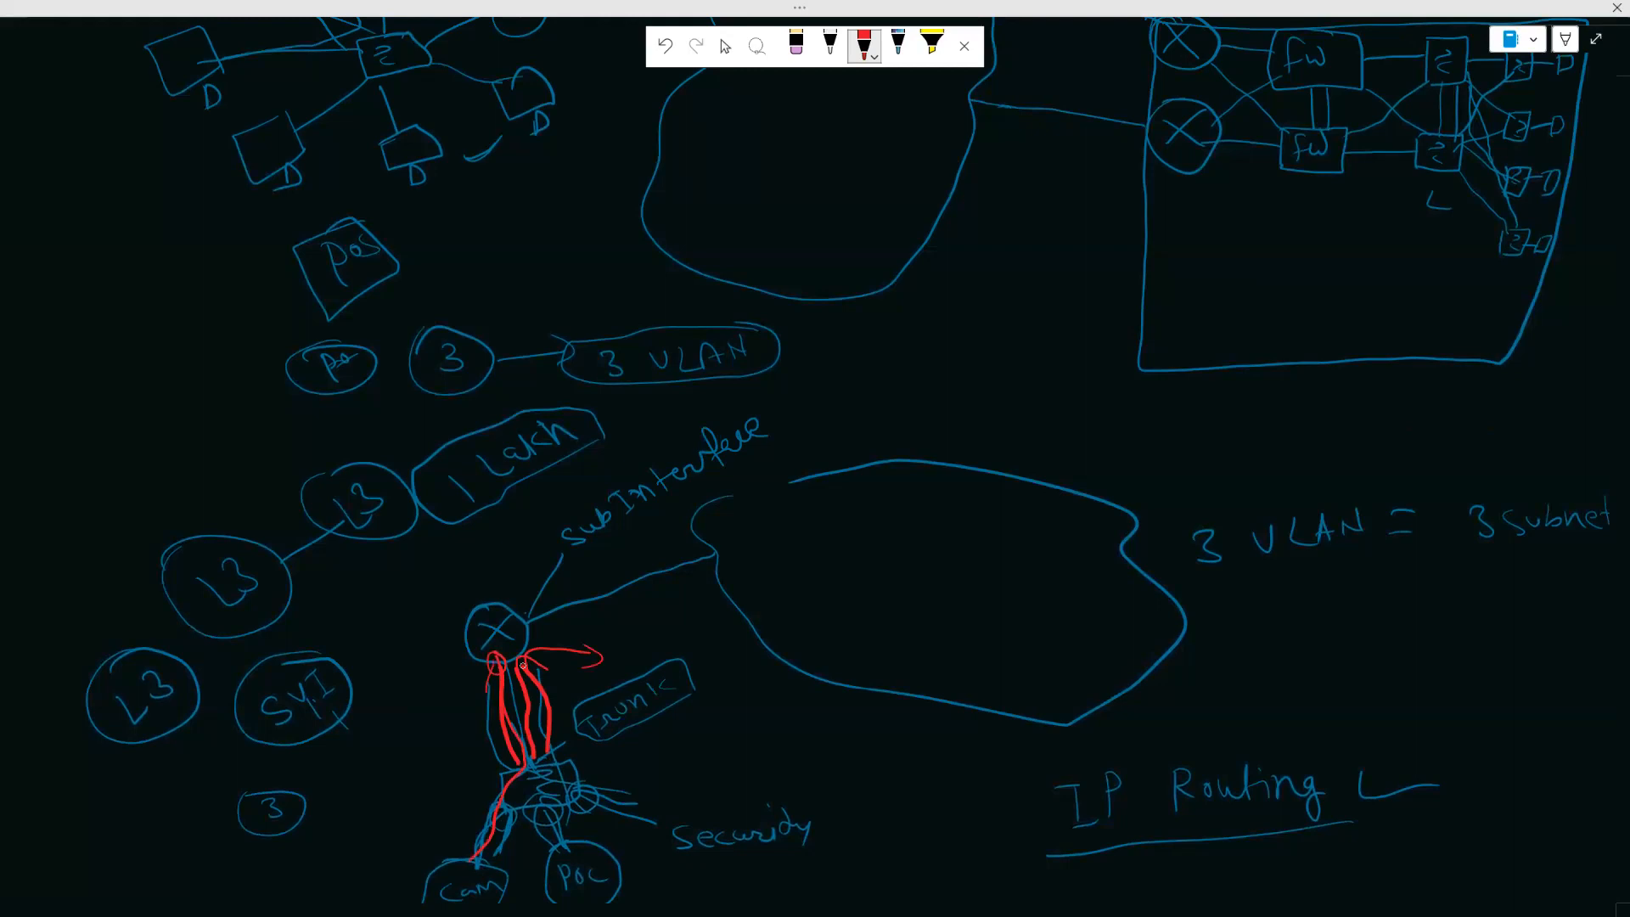
Draw a small red router linked to a switch, mark the router's port, and label it "virtual subInterface"
{"action": "left_click_drag", "start_coordinate": [875, 727], "coordinate": [886, 759]}
{"action": "mouse_move", "coordinate": [886, 735]}
{"action": "left_mouse_down"}
{"action": "mouse_move", "coordinate": [869, 762]}
{"action": "mouse_move", "coordinate": [899, 837]}
{"action": "mouse_move", "coordinate": [950, 839]}
{"action": "mouse_move", "coordinate": [925, 862]}
{"action": "mouse_move", "coordinate": [942, 858]}
{"action": "left_mouse_up"}
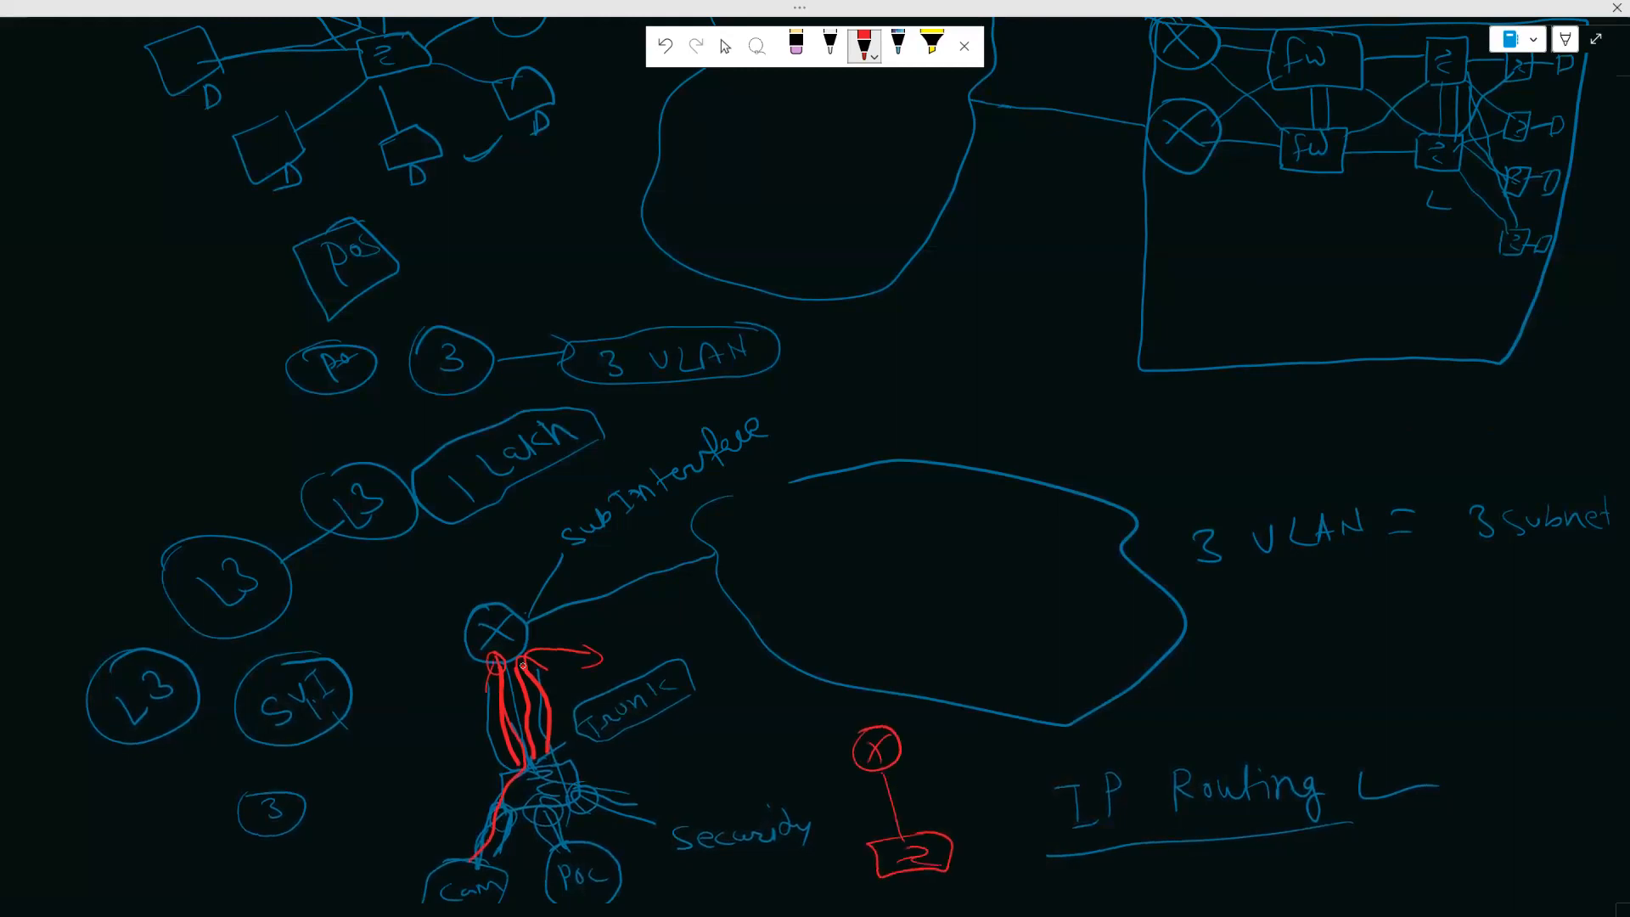
{"action": "mouse_move", "coordinate": [878, 768]}
{"action": "left_mouse_down"}
{"action": "mouse_move", "coordinate": [960, 775]}
{"action": "mouse_move", "coordinate": [1046, 735]}
{"action": "left_mouse_up"}
{"action": "mouse_move", "coordinate": [951, 793]}
{"action": "left_mouse_down"}
{"action": "mouse_move", "coordinate": [1051, 771]}
{"action": "mouse_move", "coordinate": [1098, 738]}
{"action": "left_mouse_up"}
{"action": "mouse_move", "coordinate": [1128, 730]}
{"action": "left_mouse_down"}
{"action": "mouse_move", "coordinate": [1133, 750]}
{"action": "mouse_move", "coordinate": [1156, 736]}
{"action": "mouse_move", "coordinate": [1158, 751]}
{"action": "left_mouse_up"}
{"action": "left_click_drag", "start_coordinate": [1167, 738], "coordinate": [1182, 749]}
{"action": "left_click_drag", "start_coordinate": [1190, 720], "coordinate": [1192, 747]}
{"action": "left_click_drag", "start_coordinate": [1183, 734], "coordinate": [1283, 730]}
{"action": "left_click", "coordinate": [1296, 729]}
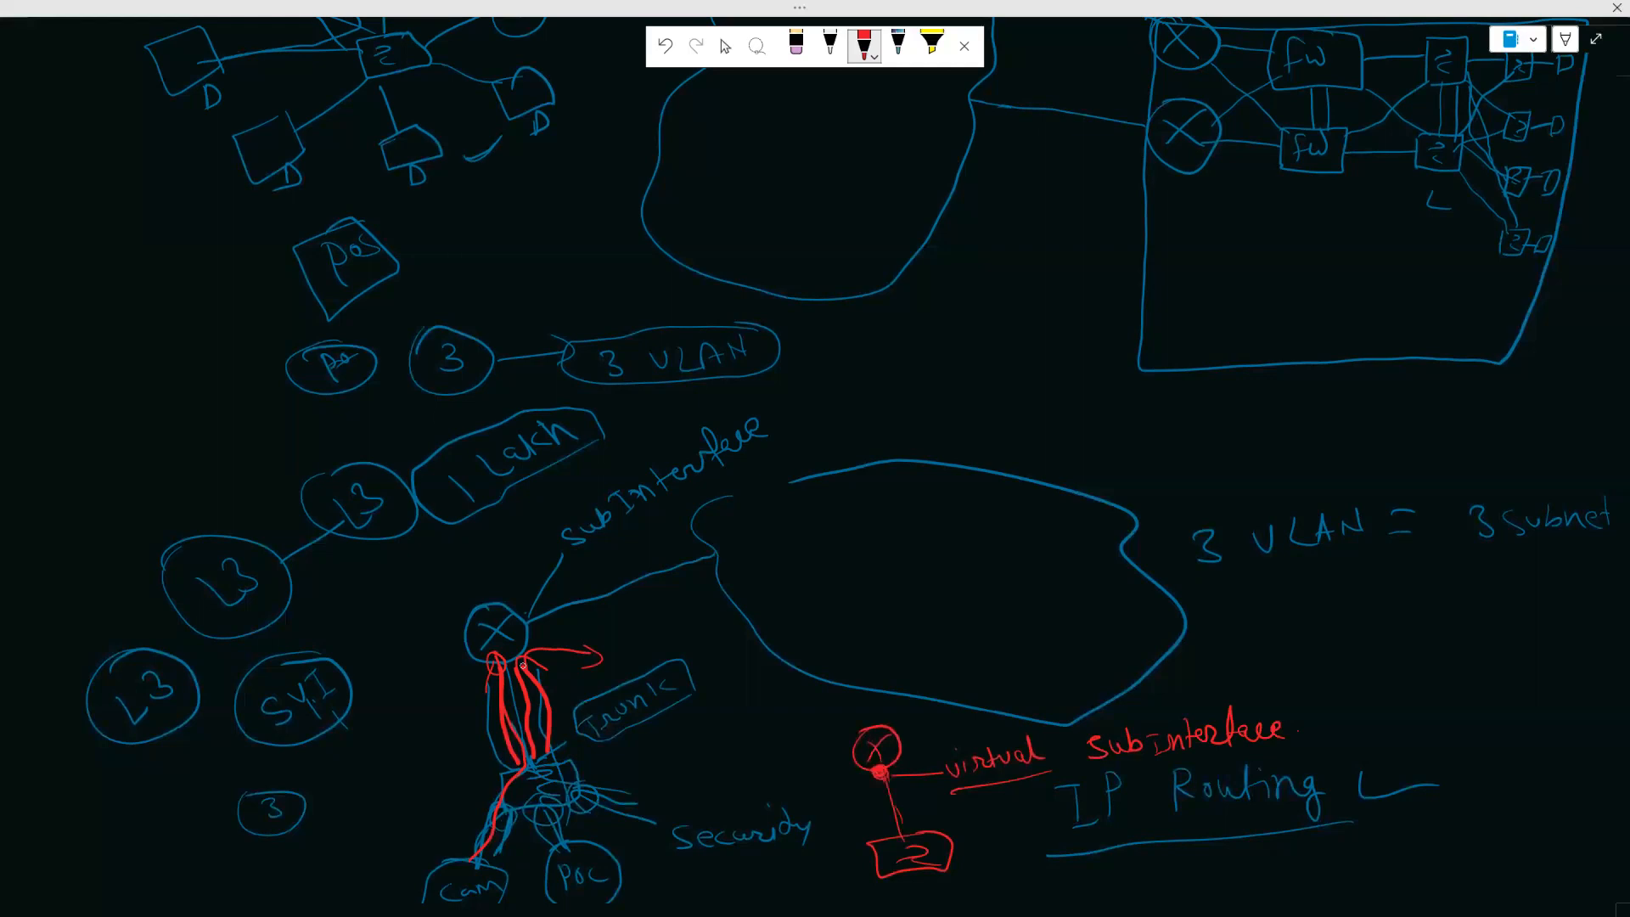
Circle "cam", "PoC" and "Security" in red and trace their traffic paths up to the router
{"action": "mouse_move", "coordinate": [469, 851]}
{"action": "left_mouse_down"}
{"action": "mouse_move", "coordinate": [429, 883]}
{"action": "mouse_move", "coordinate": [442, 903]}
{"action": "mouse_move", "coordinate": [493, 848]}
{"action": "left_mouse_up"}
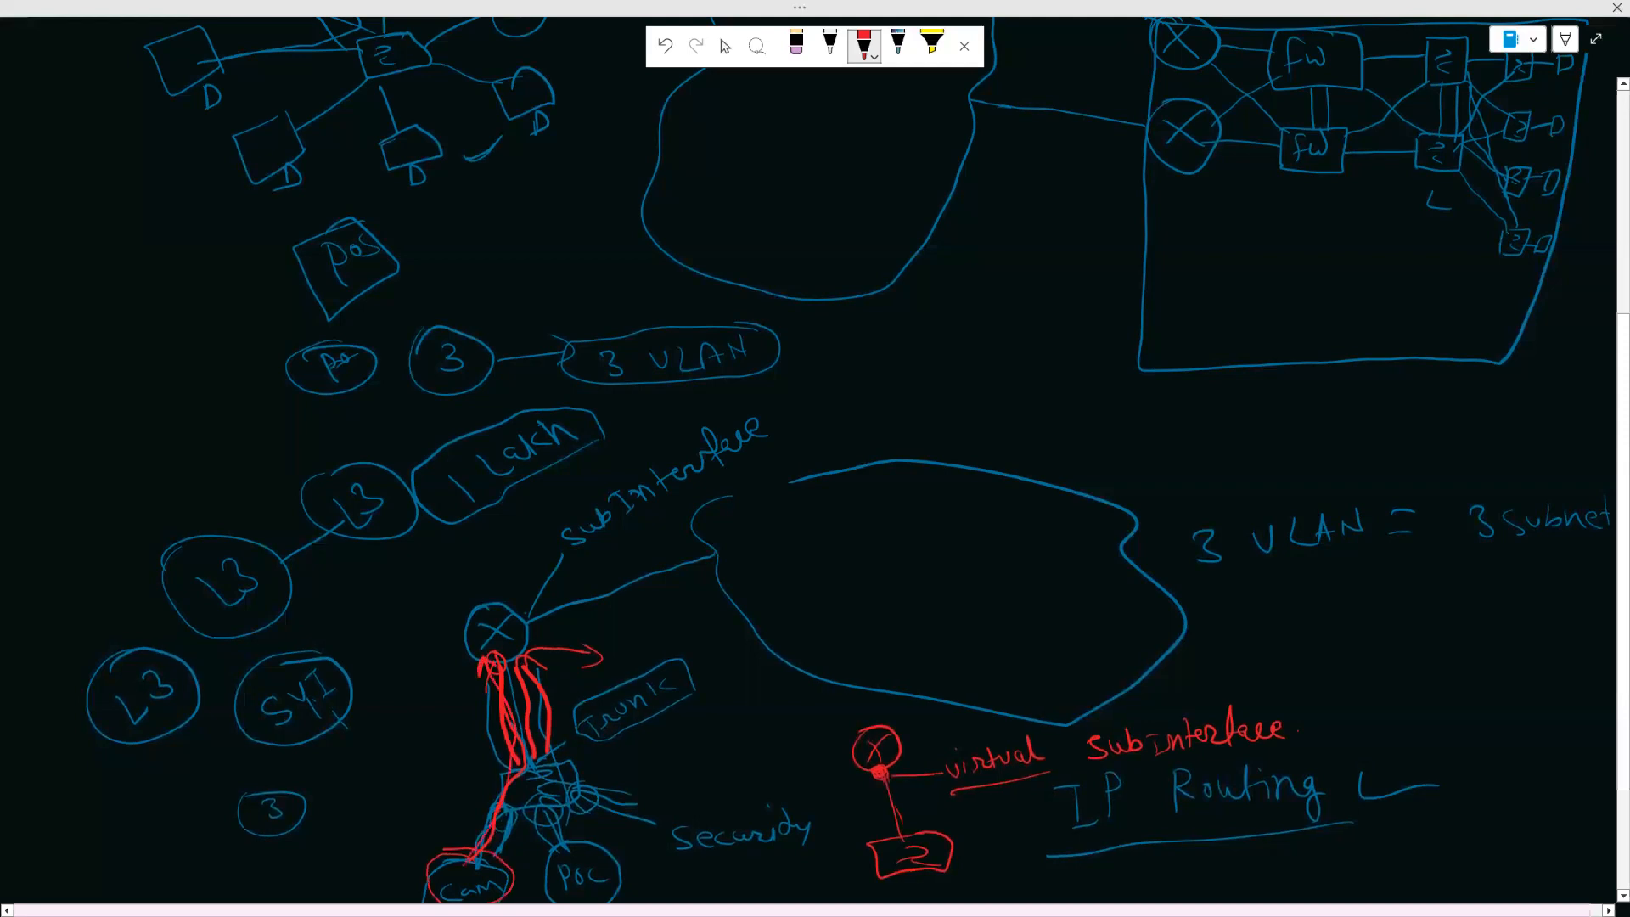
{"action": "mouse_move", "coordinate": [586, 849]}
{"action": "left_mouse_down"}
{"action": "mouse_move", "coordinate": [550, 854]}
{"action": "mouse_move", "coordinate": [633, 858]}
{"action": "mouse_move", "coordinate": [599, 845]}
{"action": "mouse_move", "coordinate": [568, 732]}
{"action": "mouse_move", "coordinate": [520, 669]}
{"action": "left_mouse_up"}
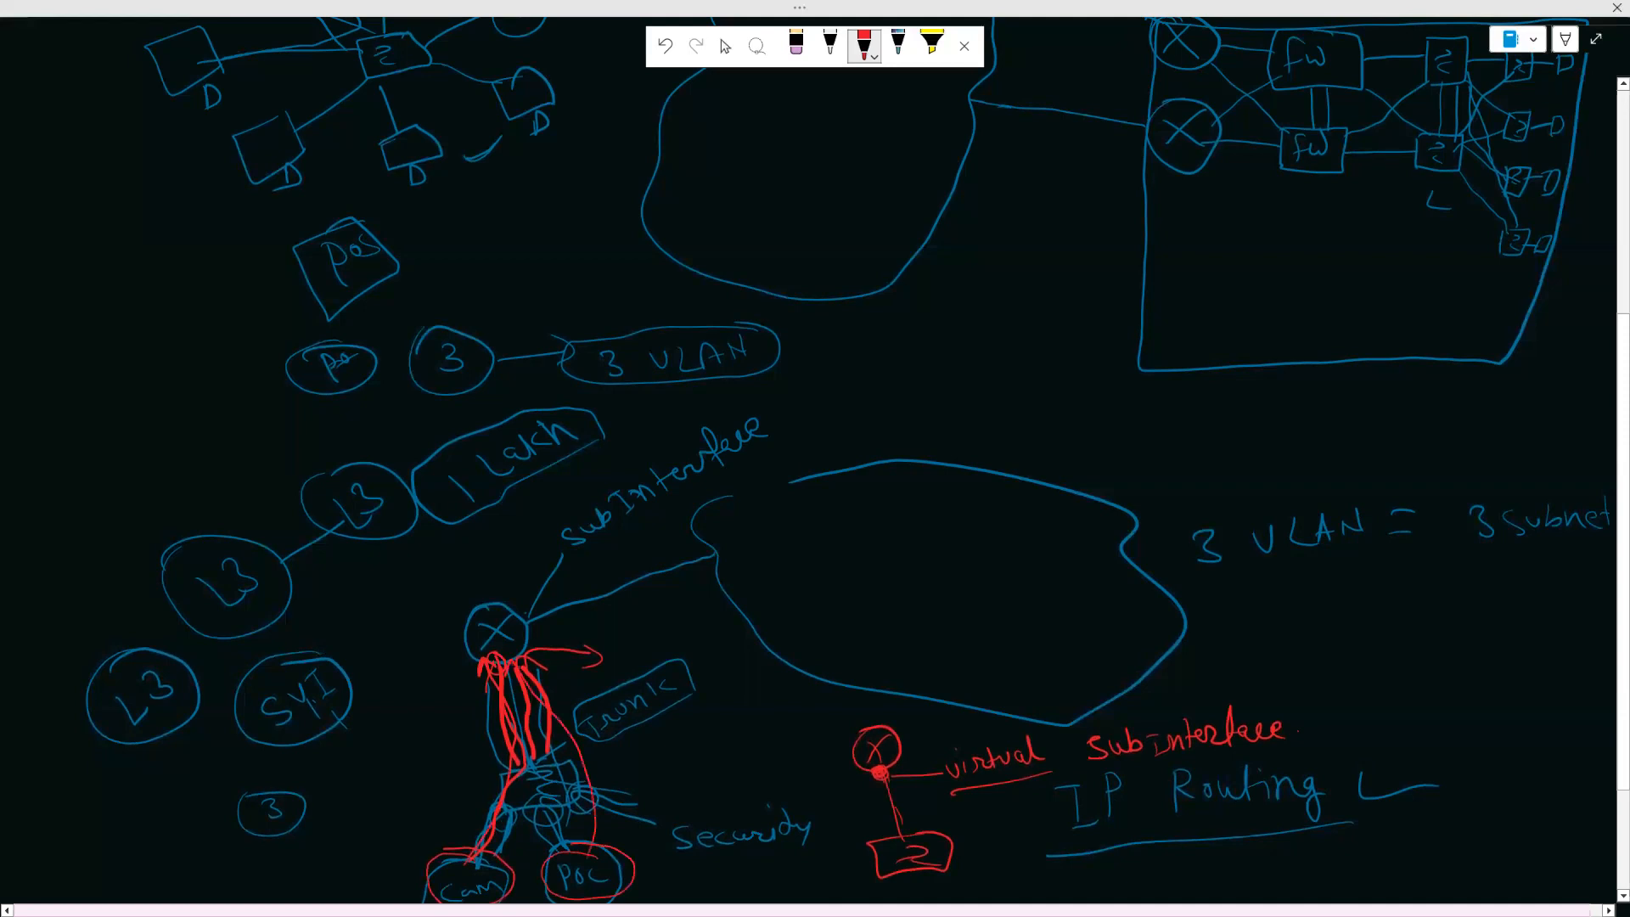
{"action": "mouse_move", "coordinate": [779, 810]}
{"action": "left_mouse_down"}
{"action": "mouse_move", "coordinate": [646, 830]}
{"action": "mouse_move", "coordinate": [699, 785]}
{"action": "left_mouse_up"}
{"action": "left_click_drag", "start_coordinate": [600, 876], "coordinate": [699, 854]}
{"action": "mouse_move", "coordinate": [637, 775]}
{"action": "left_mouse_down"}
{"action": "mouse_move", "coordinate": [685, 820]}
{"action": "mouse_move", "coordinate": [544, 645]}
{"action": "left_mouse_up"}
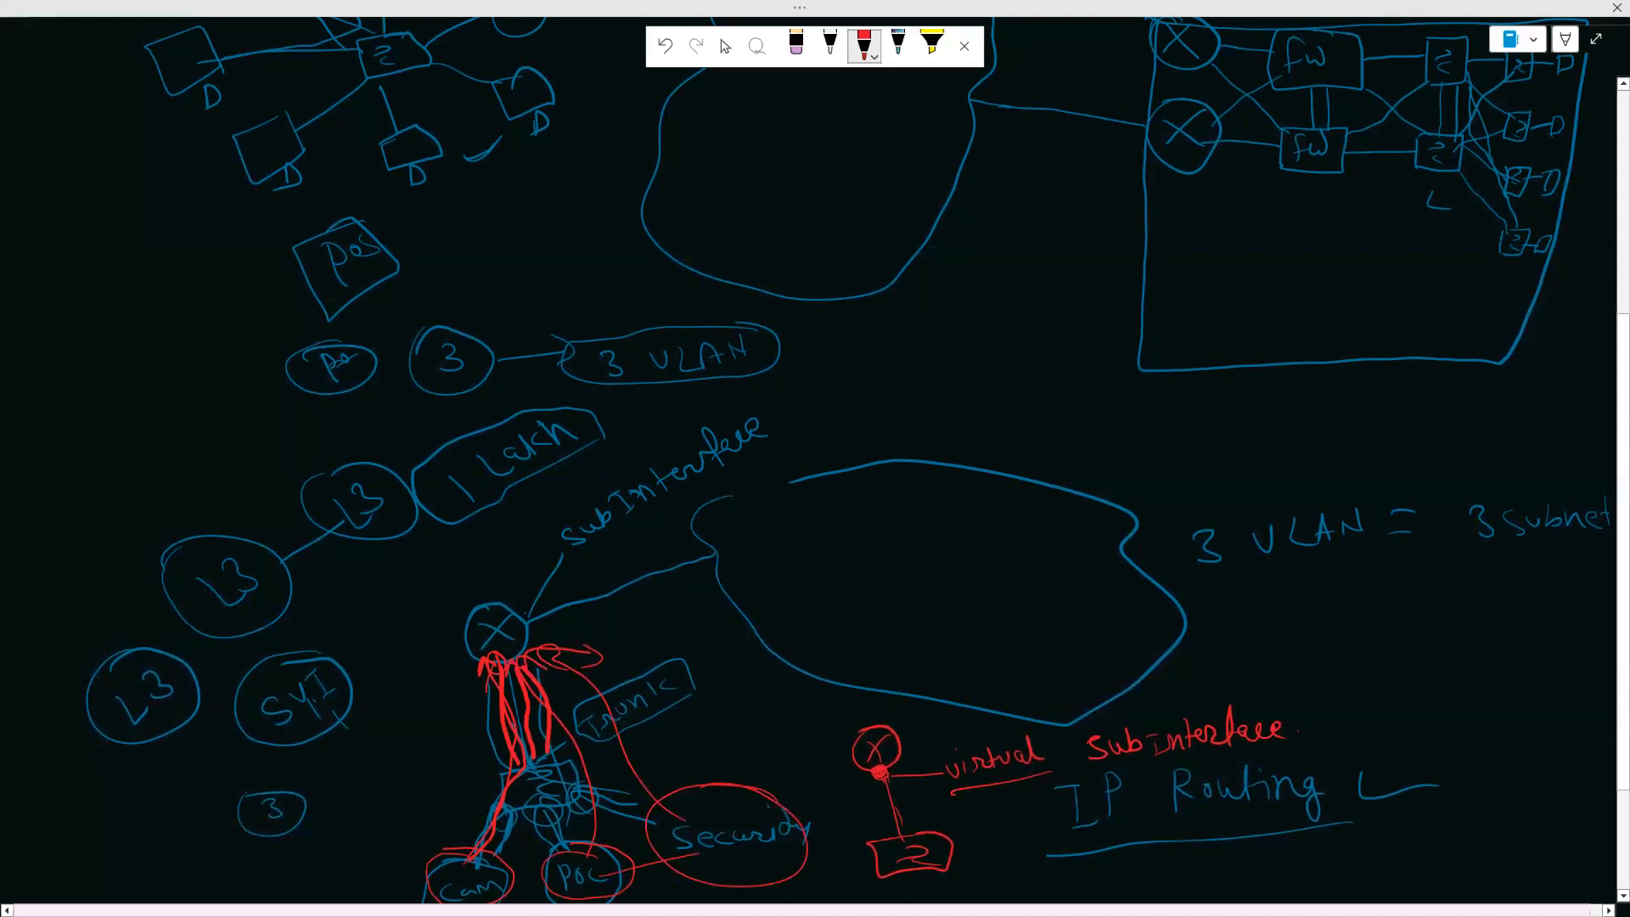
Write an outlined "Router on Stick" and a circled "ROI" in red inside the lower cloud
{"action": "mouse_move", "coordinate": [762, 547]}
{"action": "left_mouse_down"}
{"action": "mouse_move", "coordinate": [763, 579]}
{"action": "mouse_move", "coordinate": [904, 544]}
{"action": "mouse_move", "coordinate": [909, 560]}
{"action": "left_mouse_up"}
{"action": "mouse_move", "coordinate": [921, 540]}
{"action": "left_mouse_down"}
{"action": "mouse_move", "coordinate": [936, 559]}
{"action": "mouse_move", "coordinate": [965, 551]}
{"action": "left_mouse_up"}
{"action": "mouse_move", "coordinate": [984, 525]}
{"action": "left_mouse_down"}
{"action": "mouse_move", "coordinate": [988, 550]}
{"action": "mouse_move", "coordinate": [998, 534]}
{"action": "mouse_move", "coordinate": [1007, 549]}
{"action": "left_mouse_up"}
{"action": "mouse_move", "coordinate": [1020, 533]}
{"action": "left_mouse_down"}
{"action": "mouse_move", "coordinate": [1011, 548]}
{"action": "mouse_move", "coordinate": [1025, 548]}
{"action": "left_mouse_up"}
{"action": "mouse_move", "coordinate": [1035, 526]}
{"action": "left_mouse_down"}
{"action": "mouse_move", "coordinate": [1031, 547]}
{"action": "mouse_move", "coordinate": [927, 588]}
{"action": "mouse_move", "coordinate": [759, 599]}
{"action": "mouse_move", "coordinate": [951, 491]}
{"action": "mouse_move", "coordinate": [1056, 530]}
{"action": "left_mouse_up"}
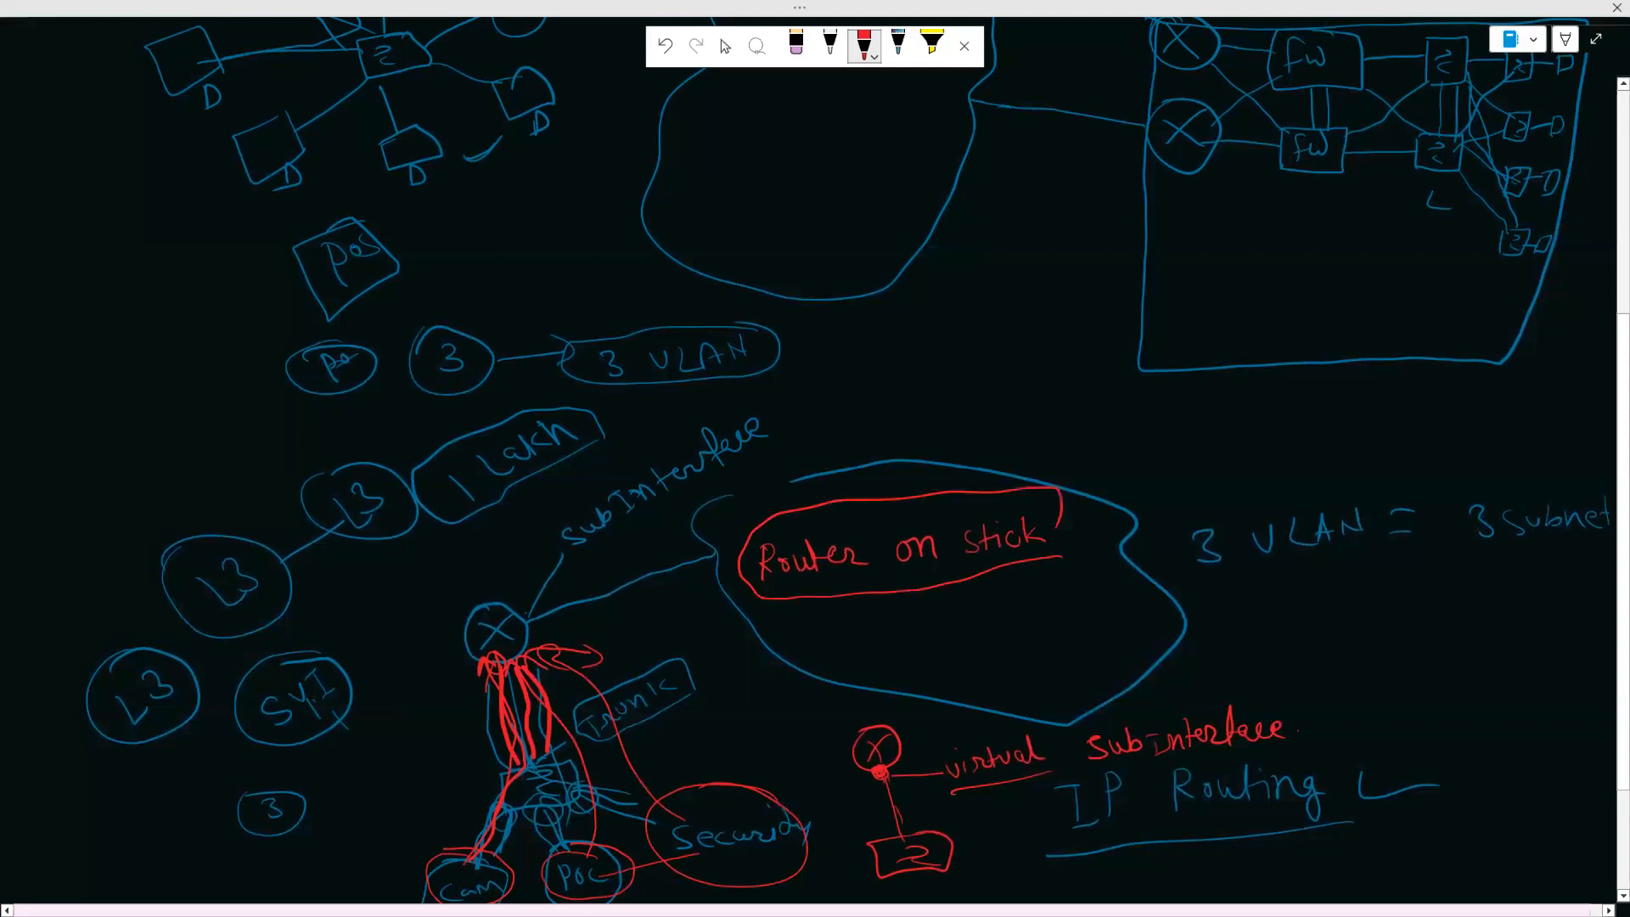
{"action": "mouse_move", "coordinate": [848, 630]}
{"action": "left_mouse_down"}
{"action": "mouse_move", "coordinate": [848, 662]}
{"action": "mouse_move", "coordinate": [889, 631]}
{"action": "mouse_move", "coordinate": [937, 652]}
{"action": "mouse_move", "coordinate": [949, 607]}
{"action": "left_mouse_up"}
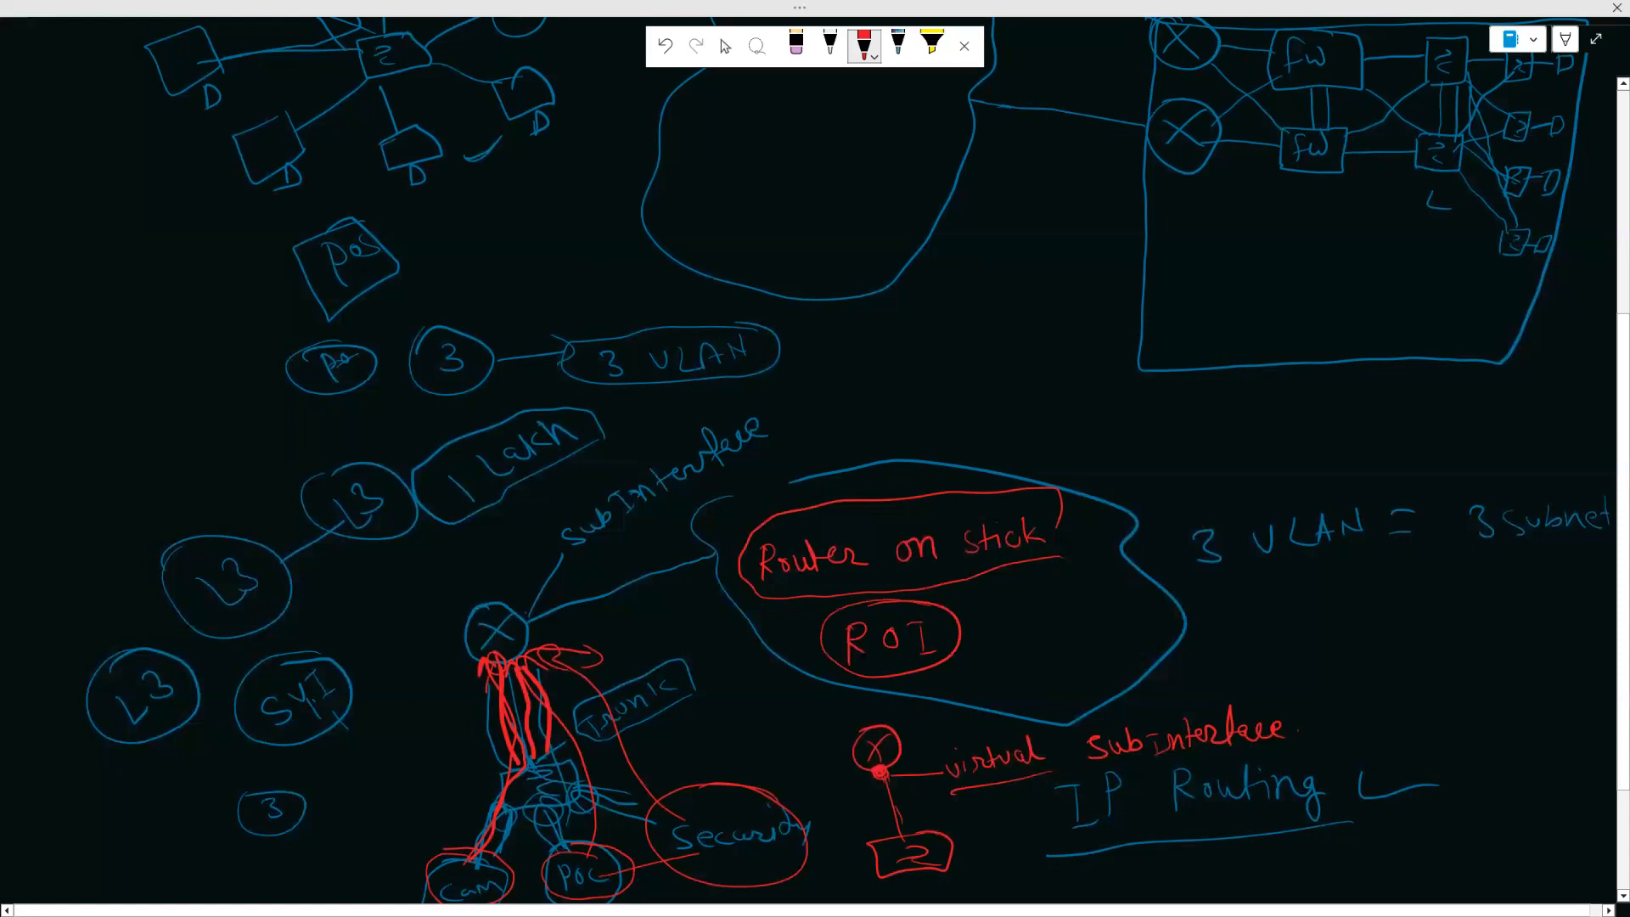
{"action": "key", "text": "Escape"}
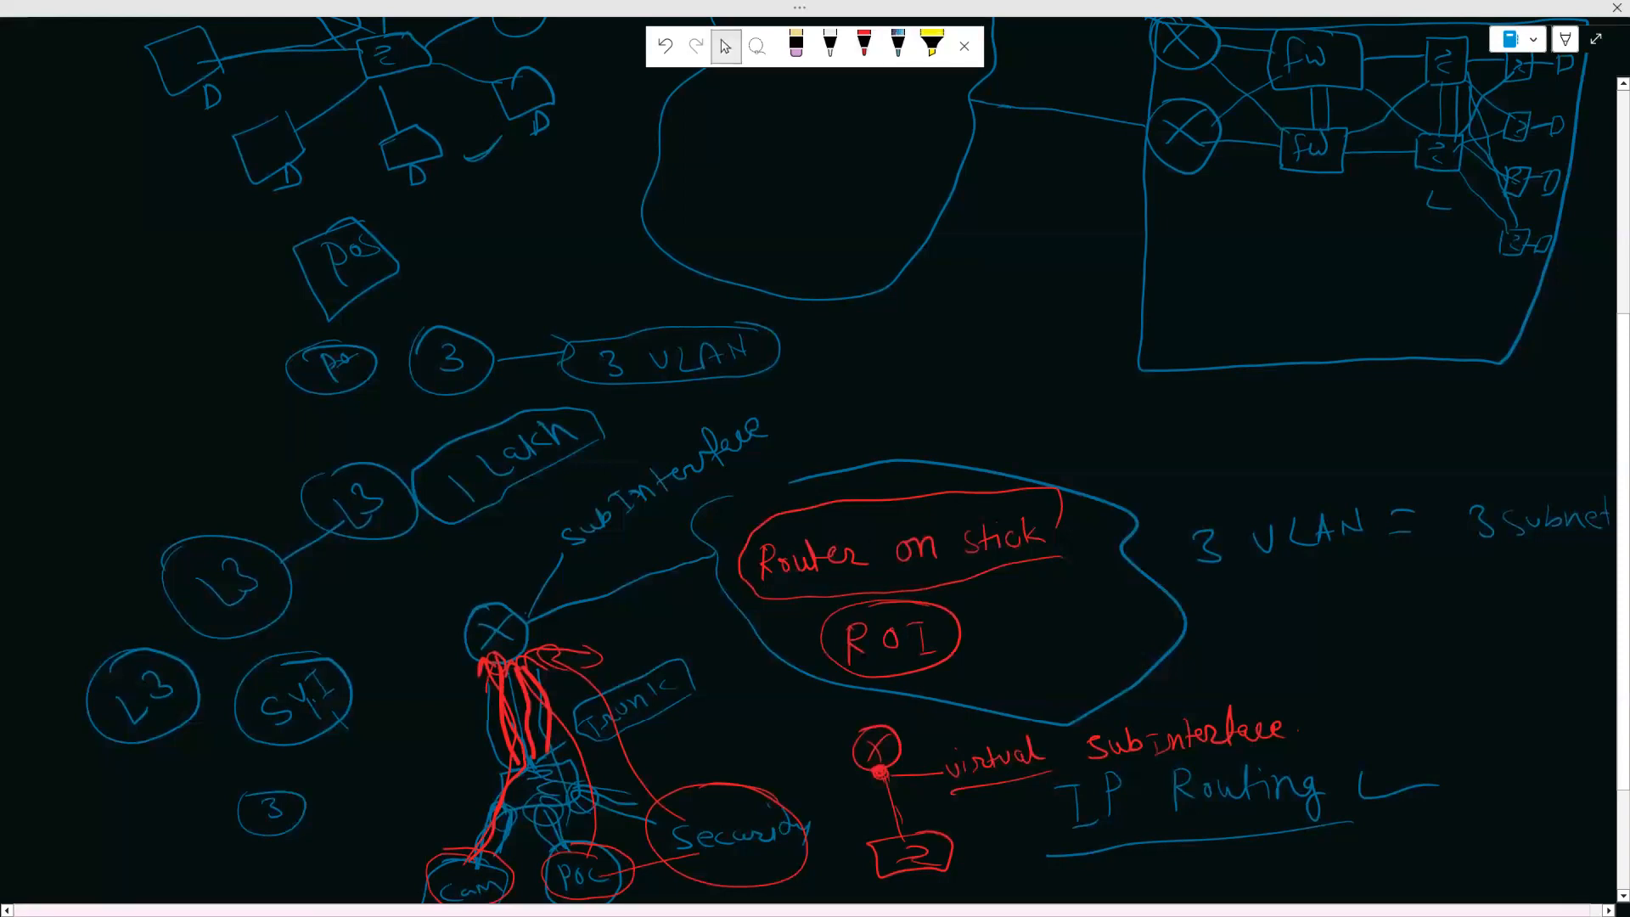
Switch to Cisco Packet Tracer and place a 1941 router with a 4321 router to its upper right in the workspace
{"action": "key", "text": "alt+Tab"}
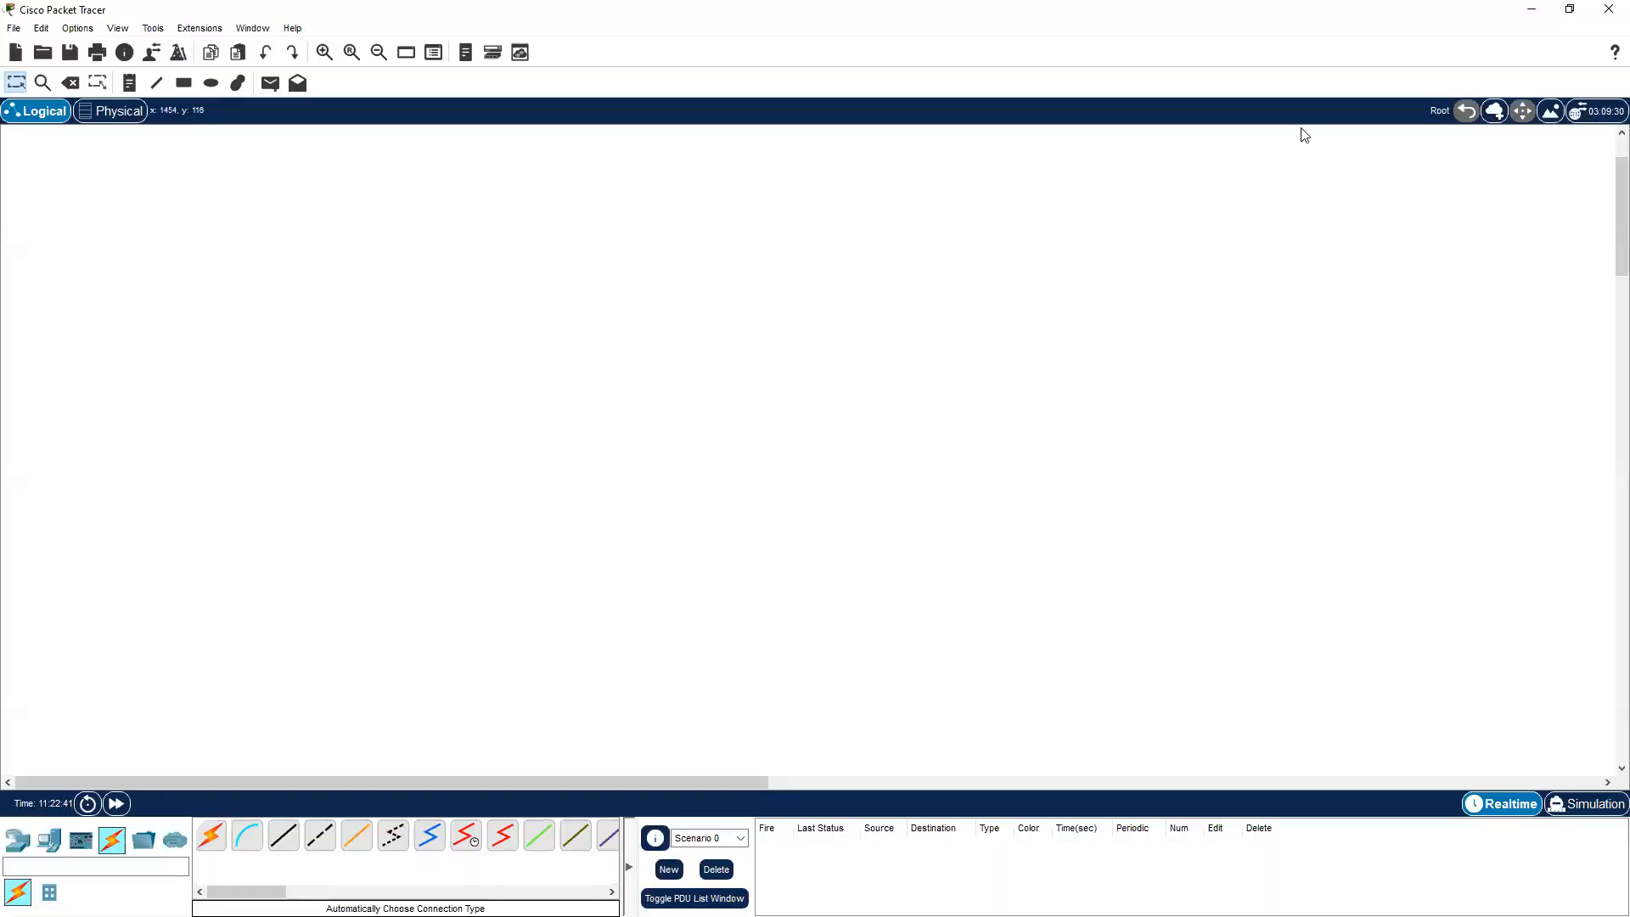
{"action": "left_click", "coordinate": [17, 842]}
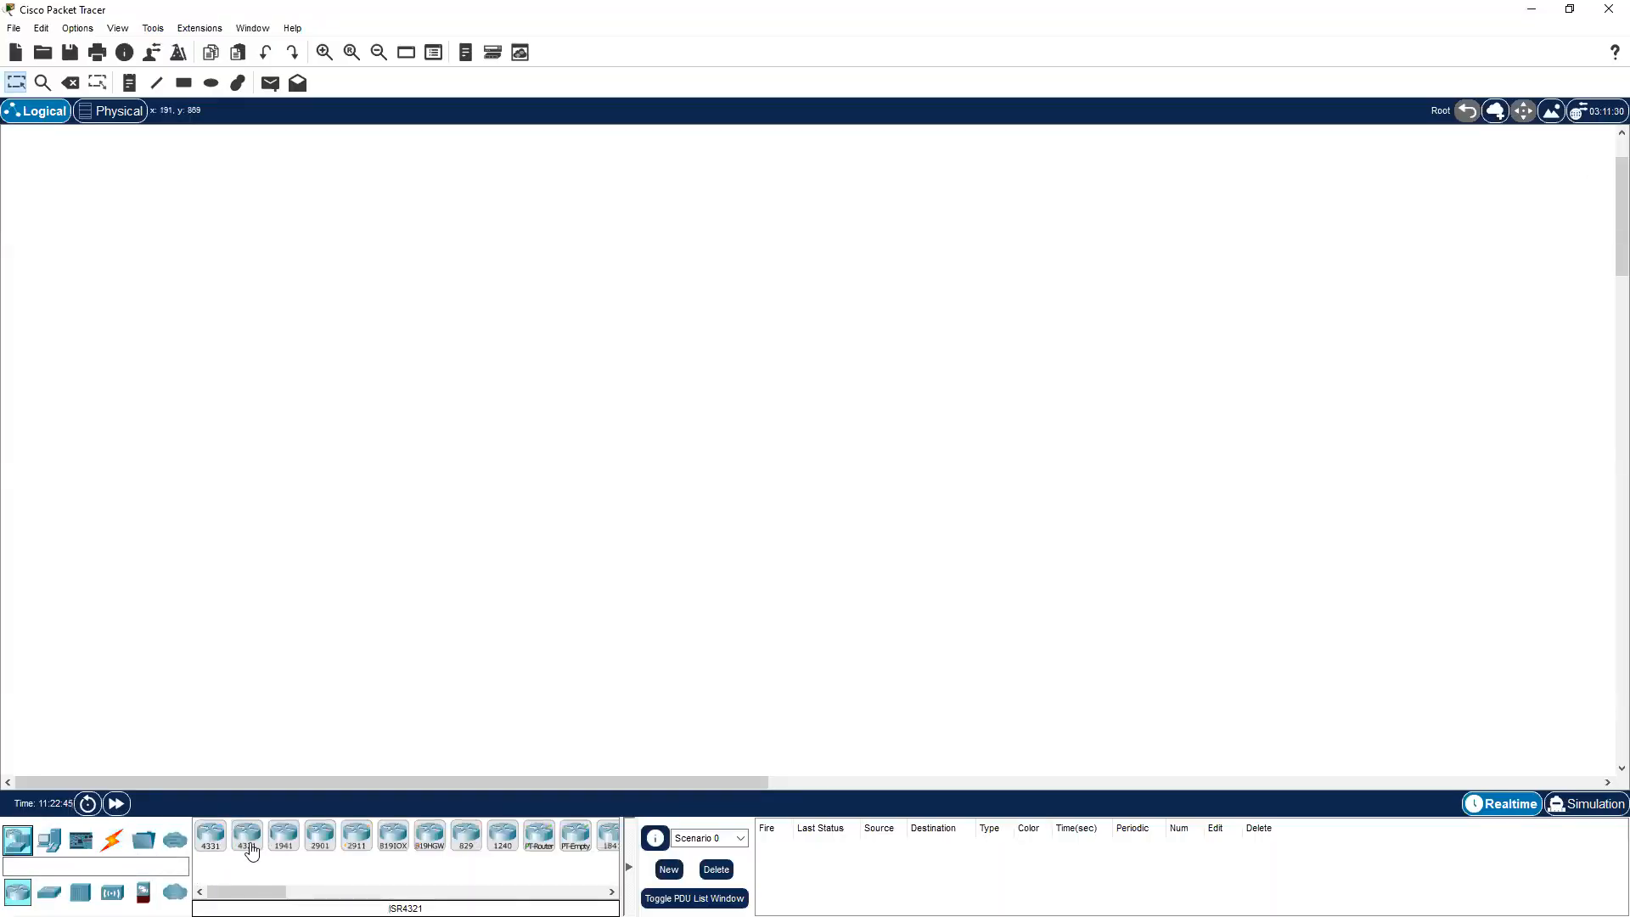
{"action": "left_click", "coordinate": [283, 836]}
{"action": "left_click", "coordinate": [505, 287]}
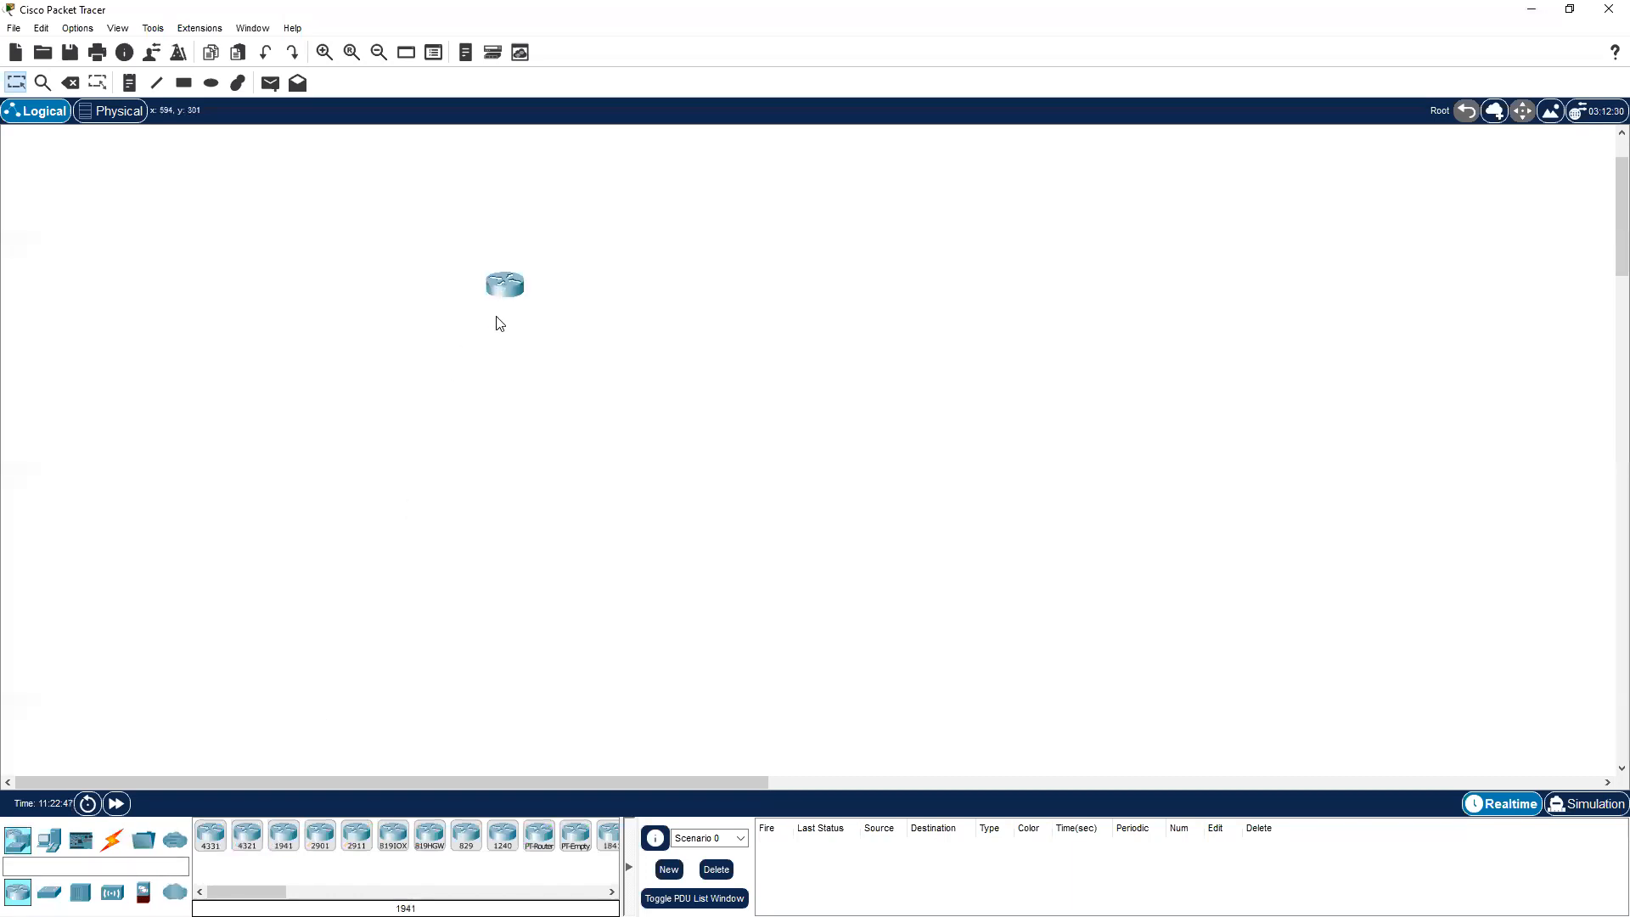
{"action": "left_click", "coordinate": [247, 845]}
{"action": "left_click", "coordinate": [757, 197]}
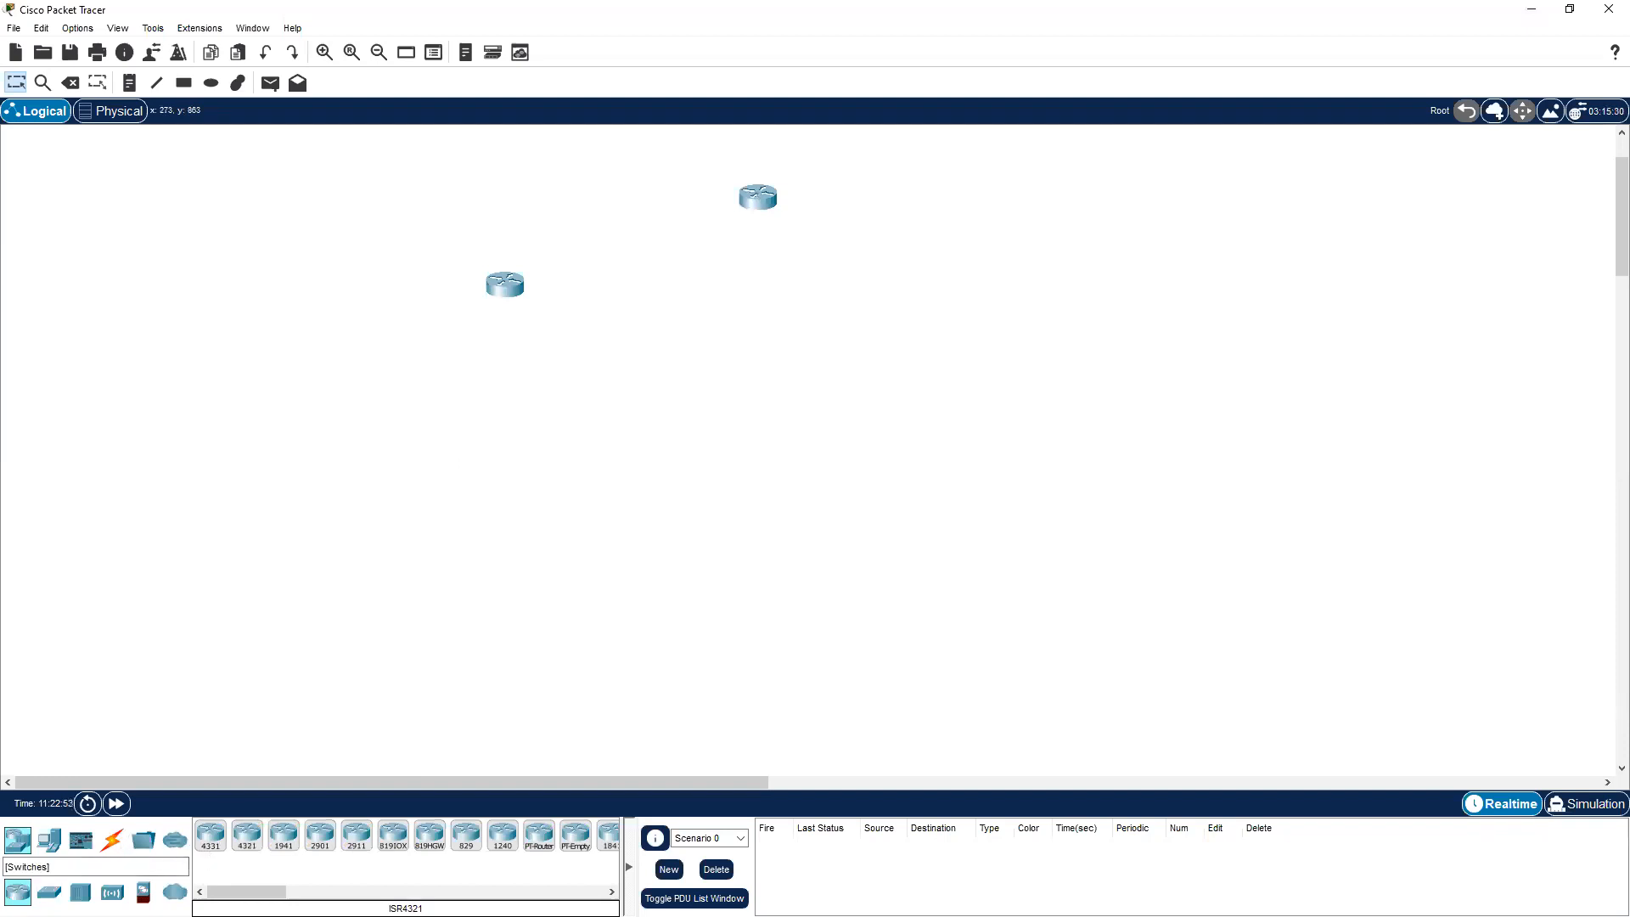
Place a 2960 switch below the 1941 router and three PCs in a row beneath the switch
{"action": "left_click", "coordinate": [50, 891]}
{"action": "left_click", "coordinate": [211, 836]}
{"action": "left_click", "coordinate": [501, 427]}
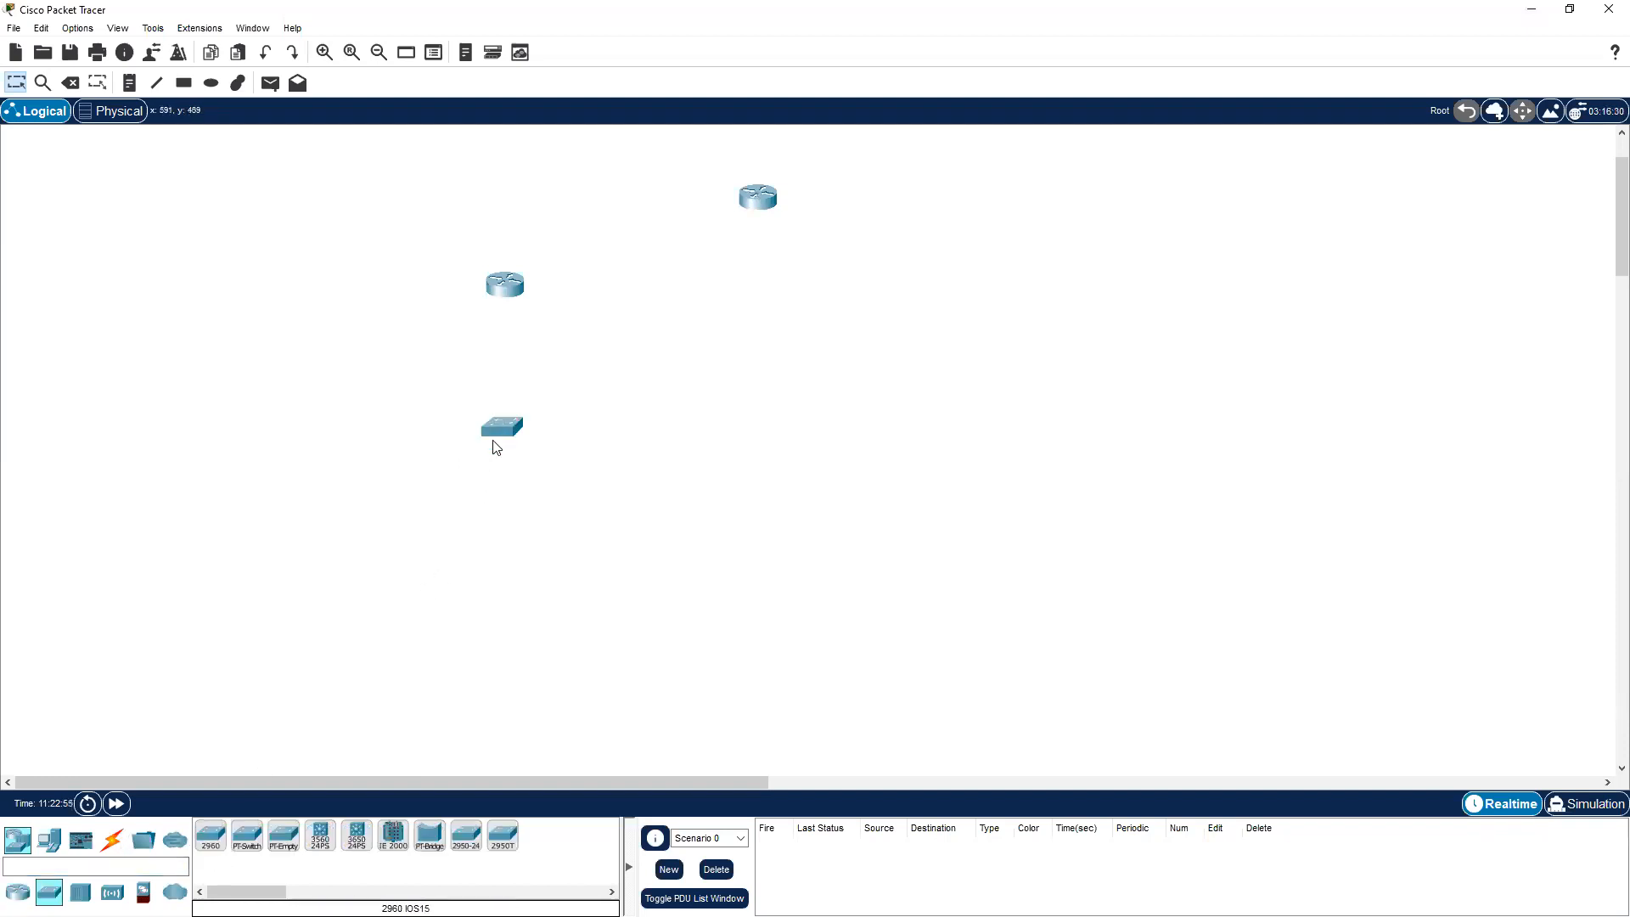
{"action": "left_click", "coordinate": [49, 839]}
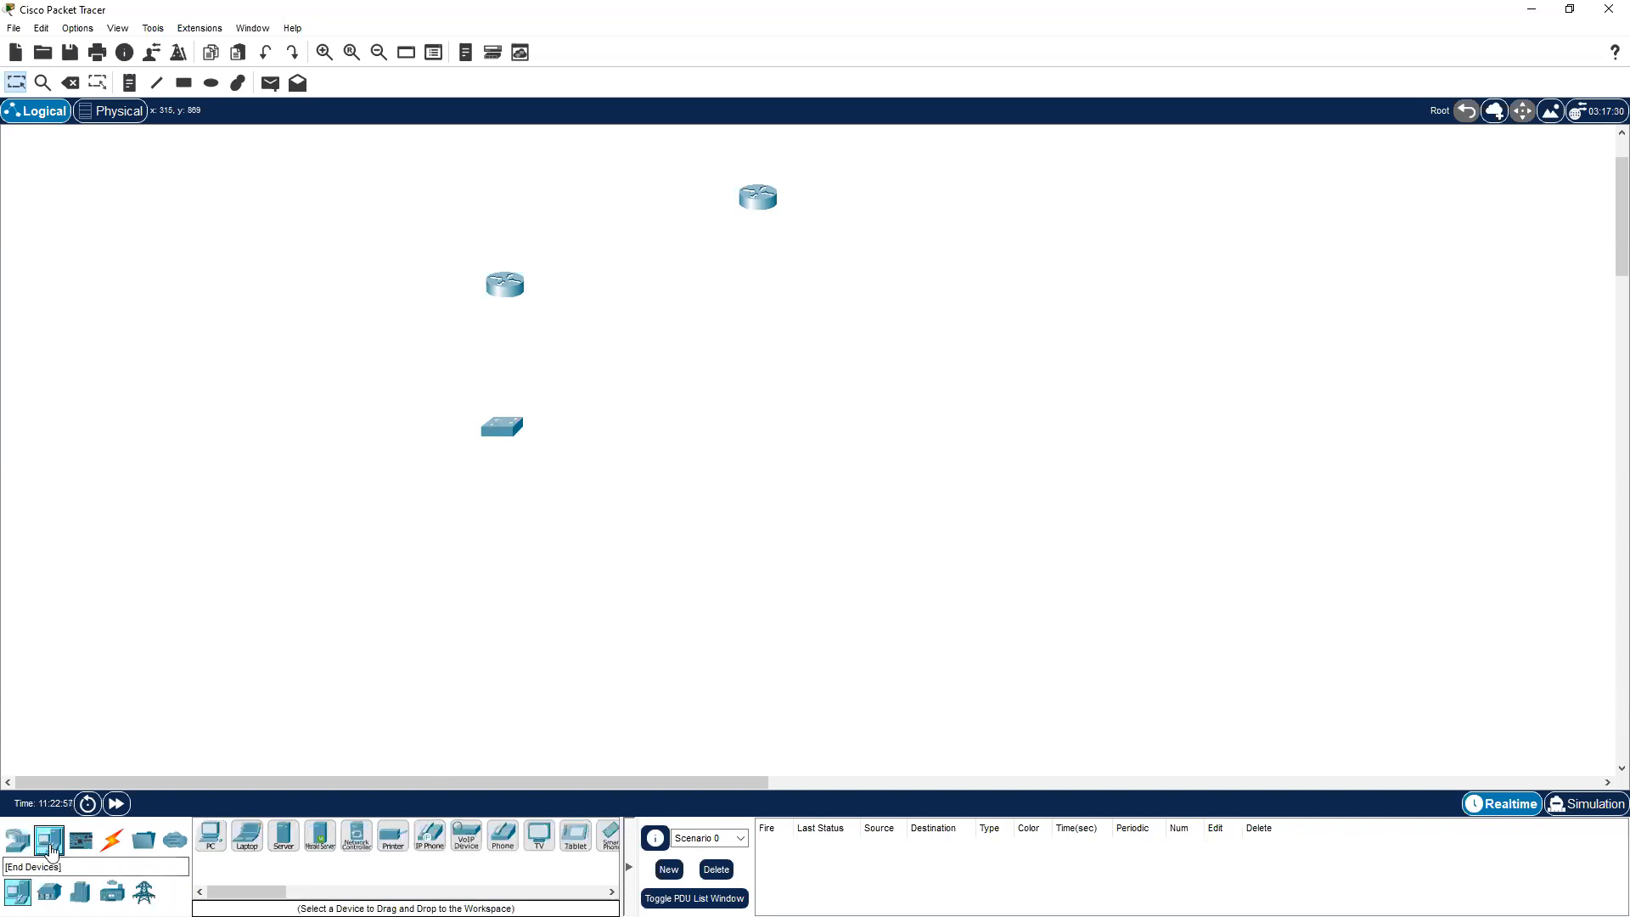
{"action": "left_click", "coordinate": [207, 836]}
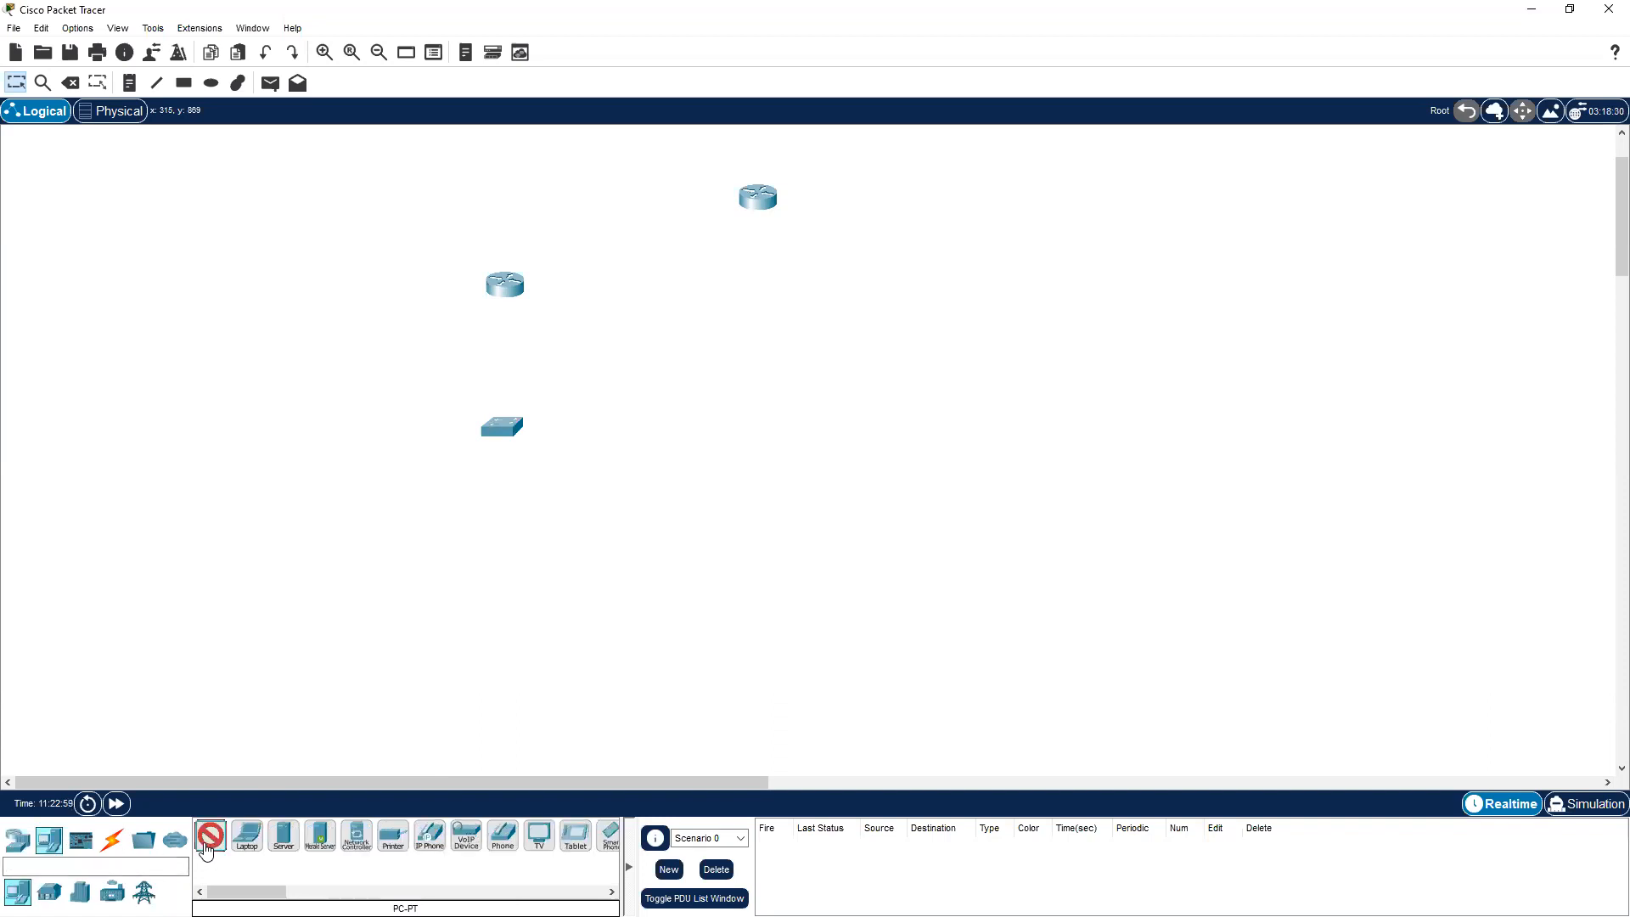
{"action": "left_click", "coordinate": [357, 577]}
{"action": "left_click", "coordinate": [528, 576]}
{"action": "left_click", "coordinate": [815, 560]}
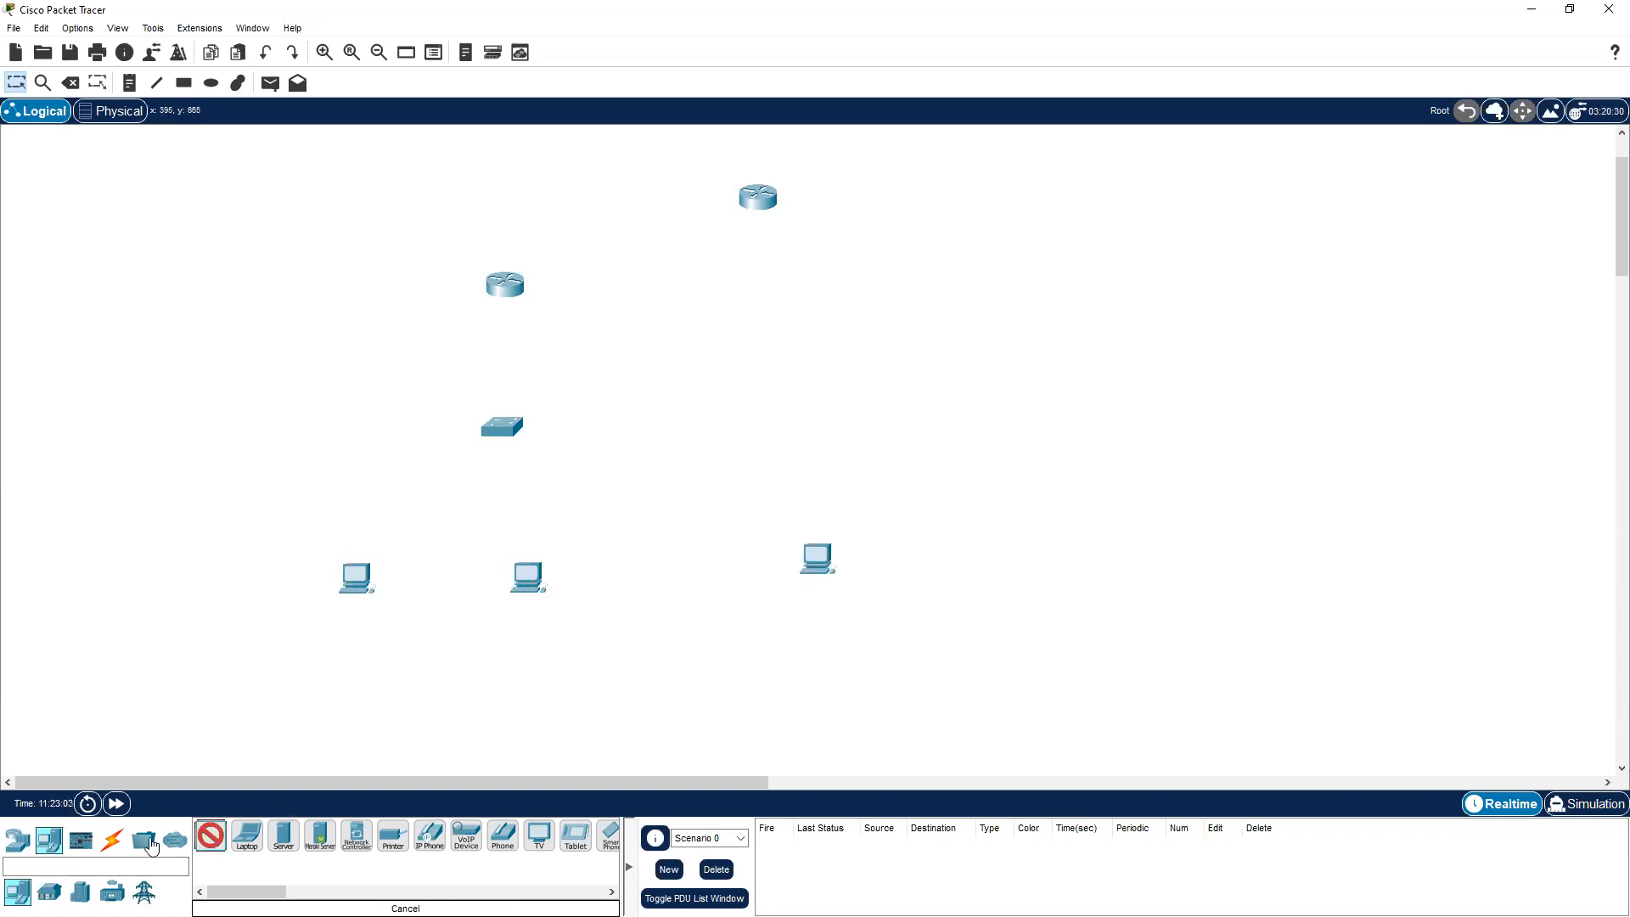
Connect the 1941 router to the switch using the automatic connection type
{"action": "left_click", "coordinate": [111, 840]}
{"action": "left_click", "coordinate": [211, 836]}
{"action": "left_click", "coordinate": [505, 286]}
{"action": "left_click", "coordinate": [497, 431]}
{"action": "left_click", "coordinate": [493, 432]}
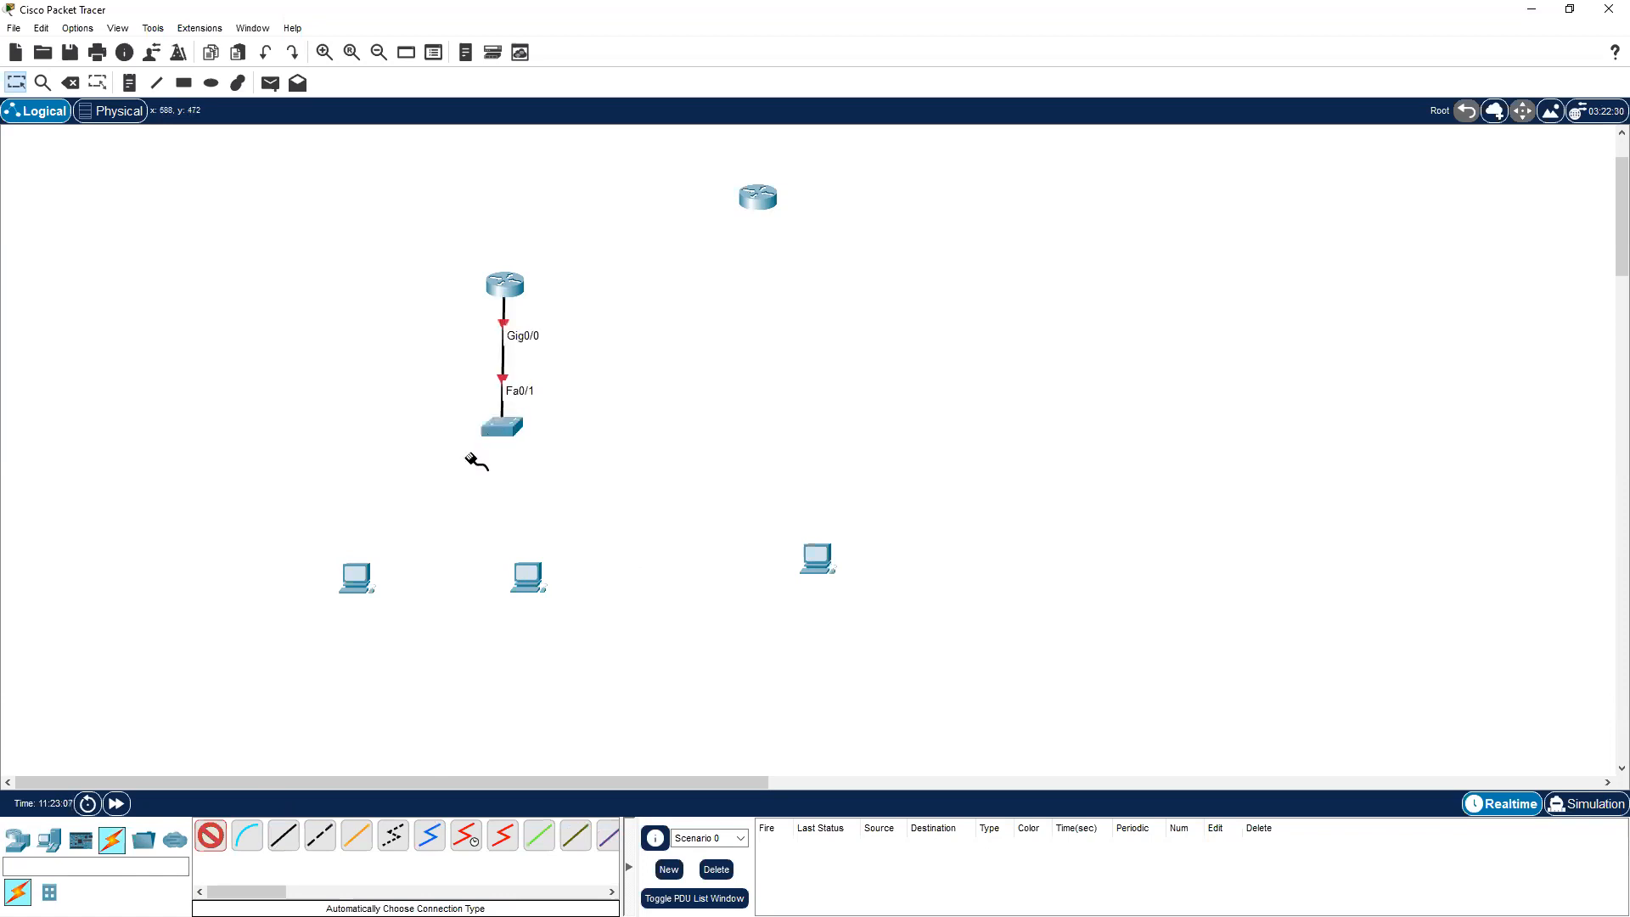
Connect each of the three PCs to the switch with automatically chosen cables
{"action": "left_click", "coordinate": [348, 584]}
{"action": "left_click", "coordinate": [507, 434]}
{"action": "left_click", "coordinate": [527, 581]}
{"action": "left_click", "coordinate": [506, 421]}
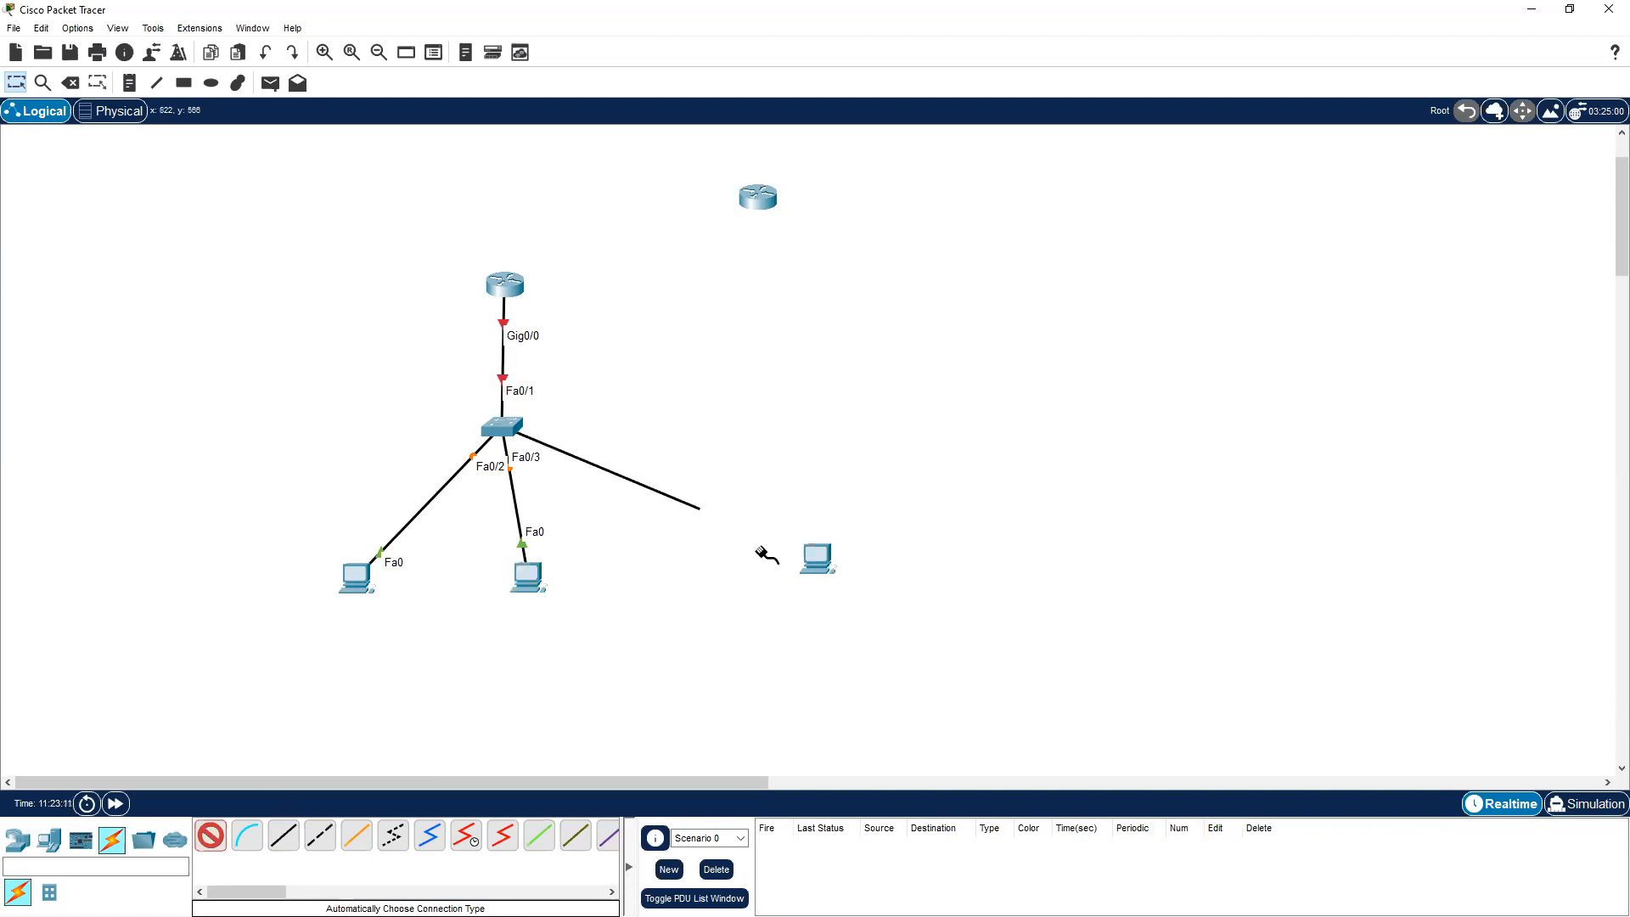
{"action": "left_click", "coordinate": [815, 558]}
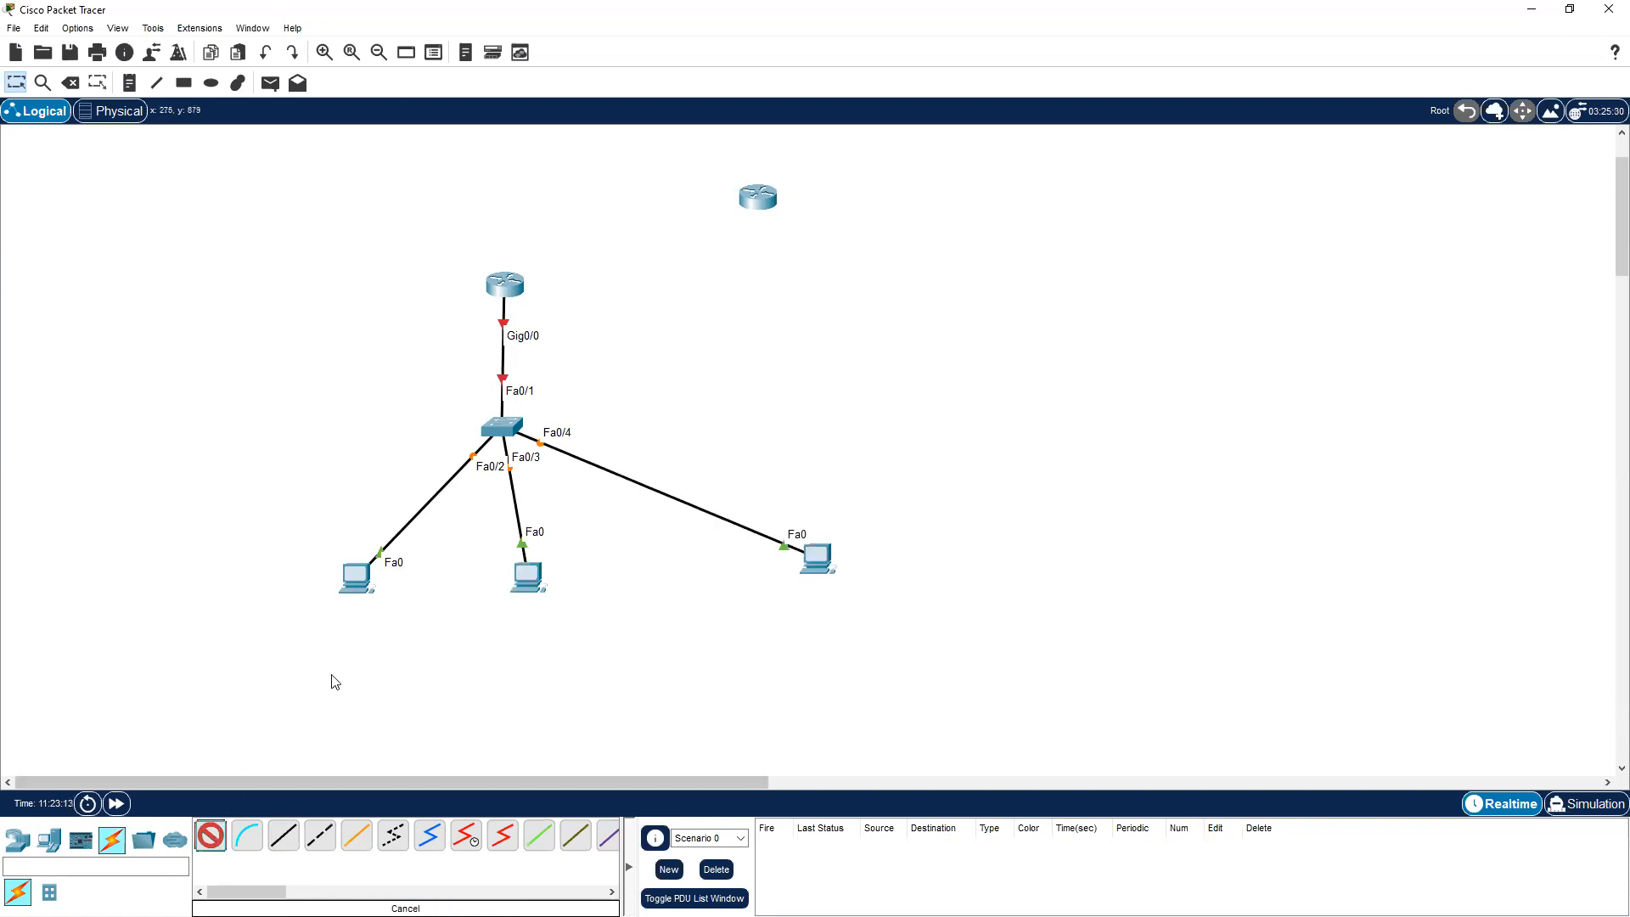
Link the 1941 router to the 4321 router with an automatically chosen cable
{"action": "left_click", "coordinate": [218, 837]}
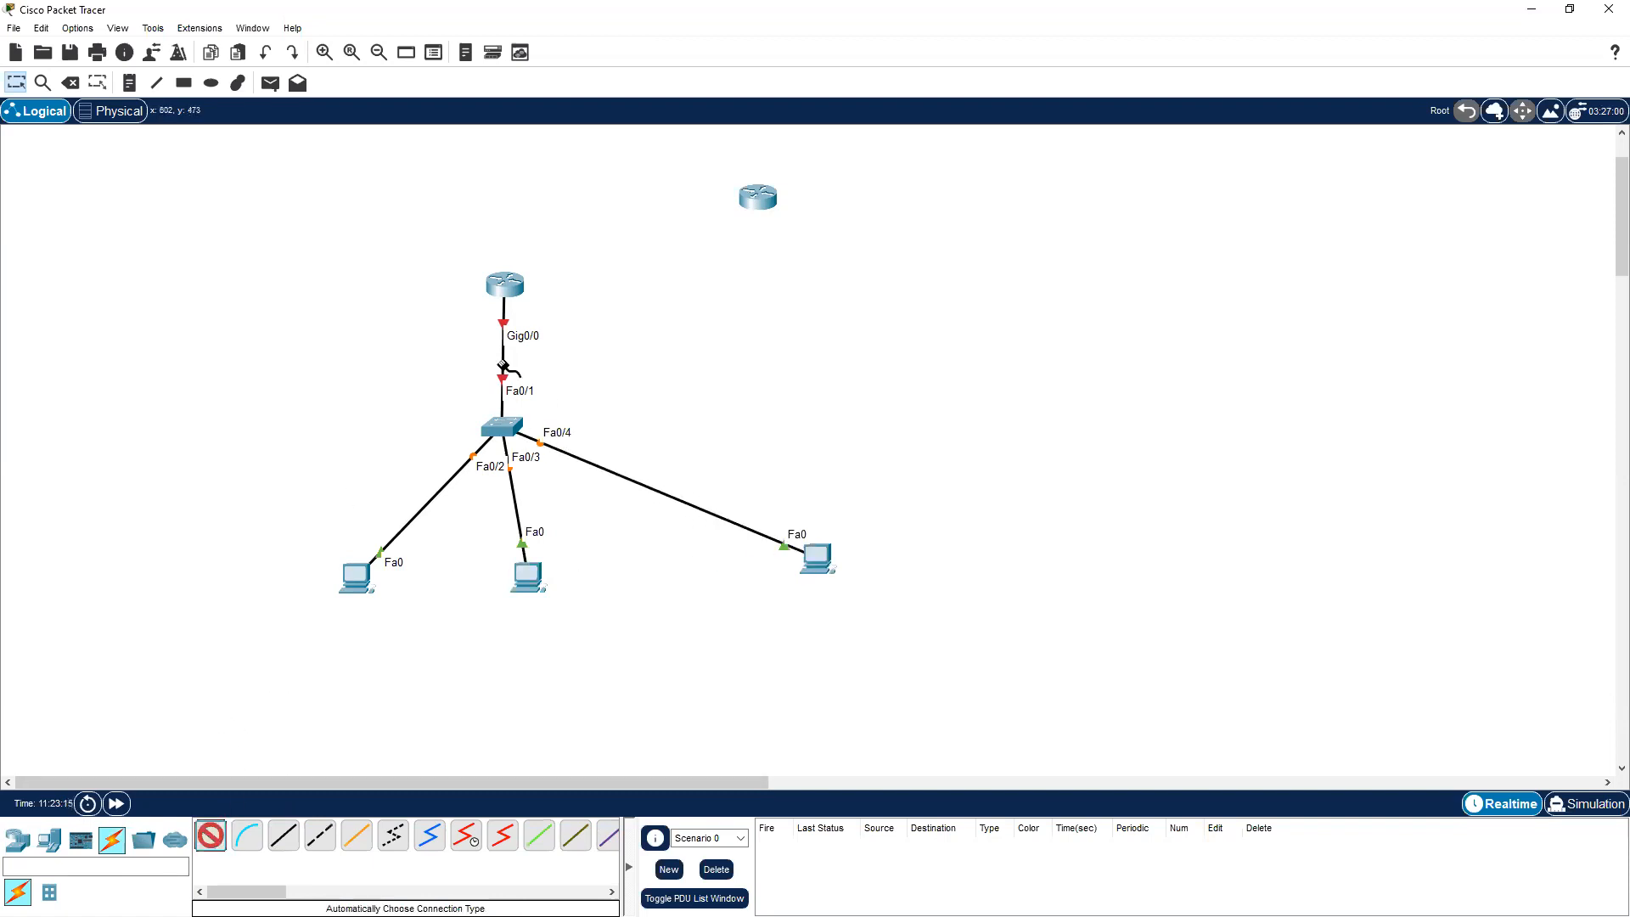
{"action": "left_click", "coordinate": [505, 284]}
{"action": "left_click", "coordinate": [762, 209]}
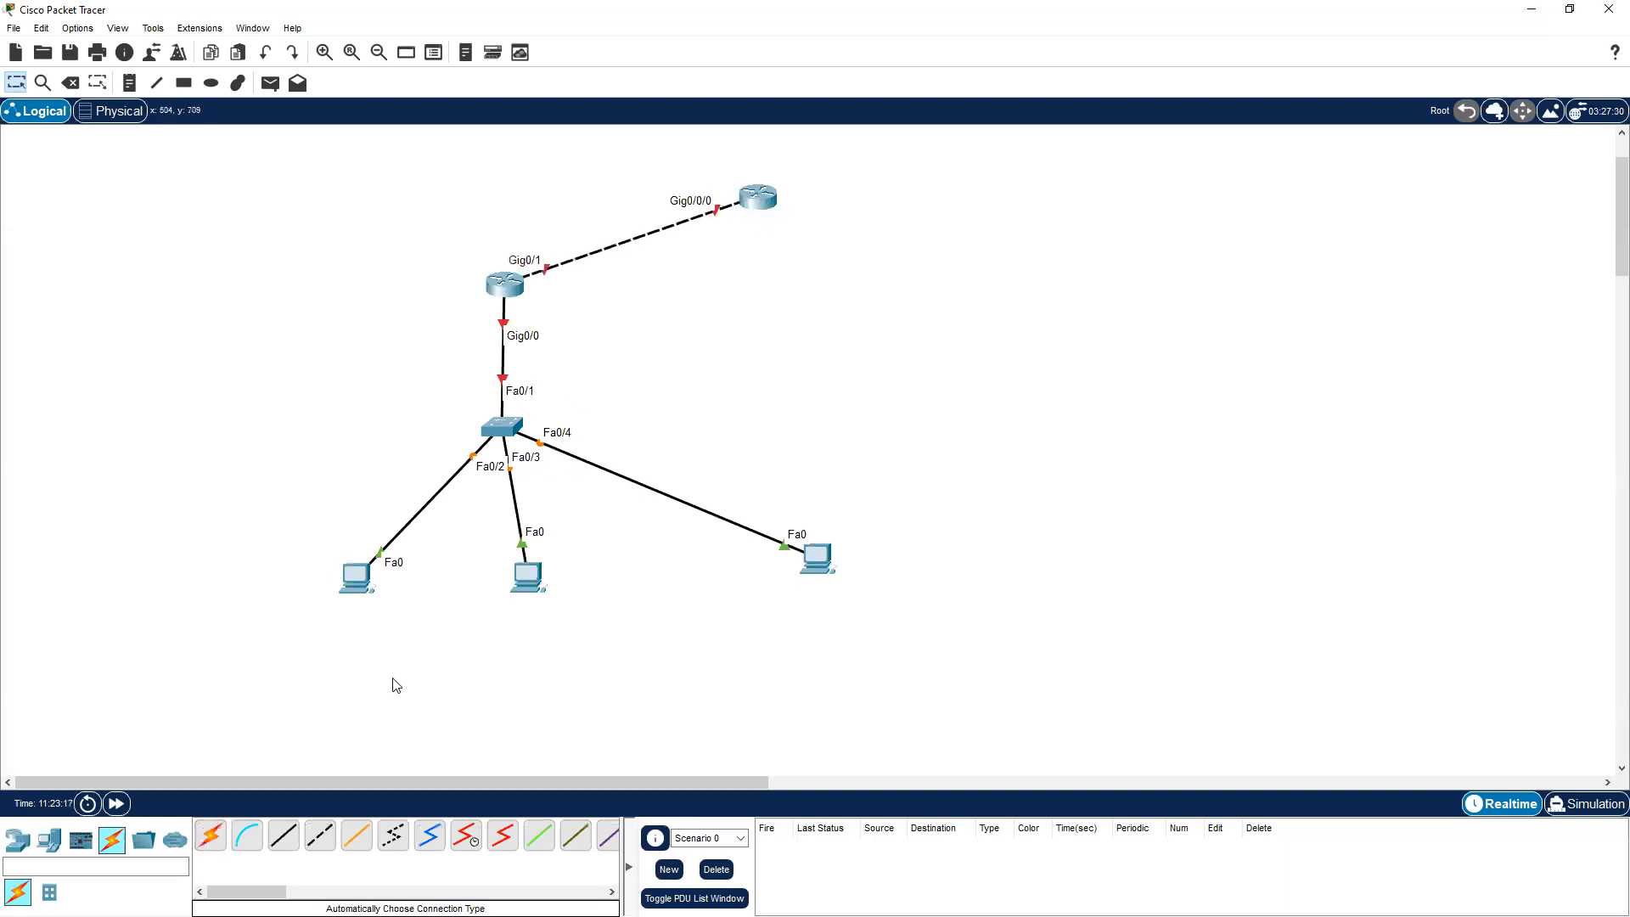
Open the switch's command line in a wider window and enter global configuration mode with "ena" and "conf t"
{"action": "left_click", "coordinate": [500, 427]}
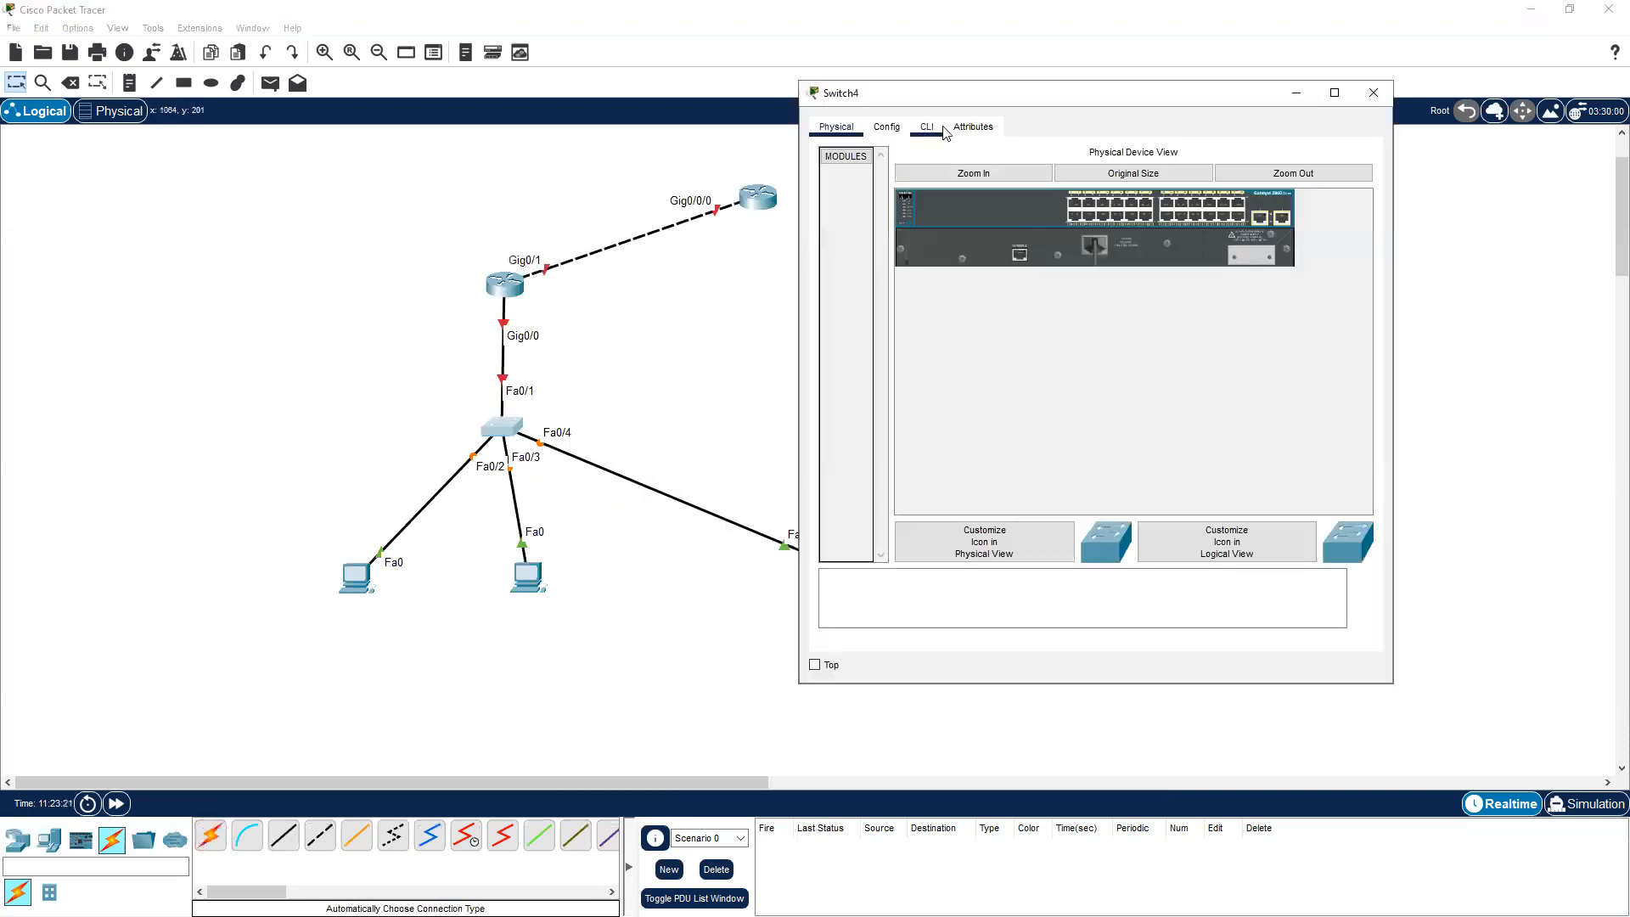
{"action": "left_click", "coordinate": [1013, 118]}
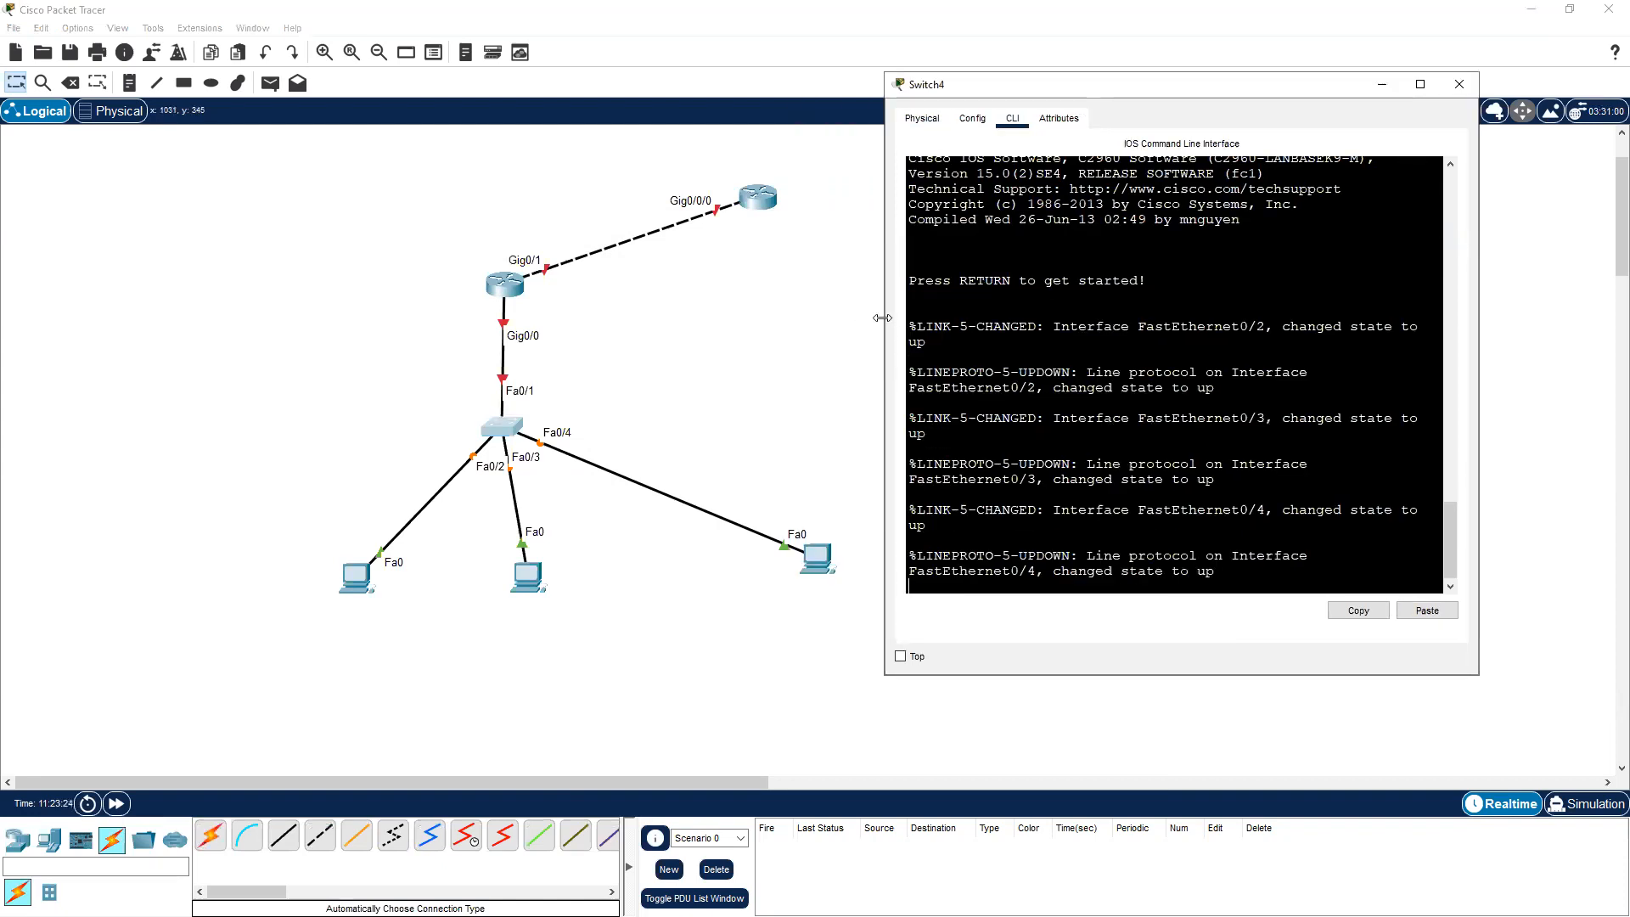
{"action": "left_click_drag", "start_coordinate": [883, 318], "coordinate": [649, 317]}
{"action": "key", "text": "Return"}
{"action": "key", "text": "Return"}
{"action": "key", "text": "Return"}
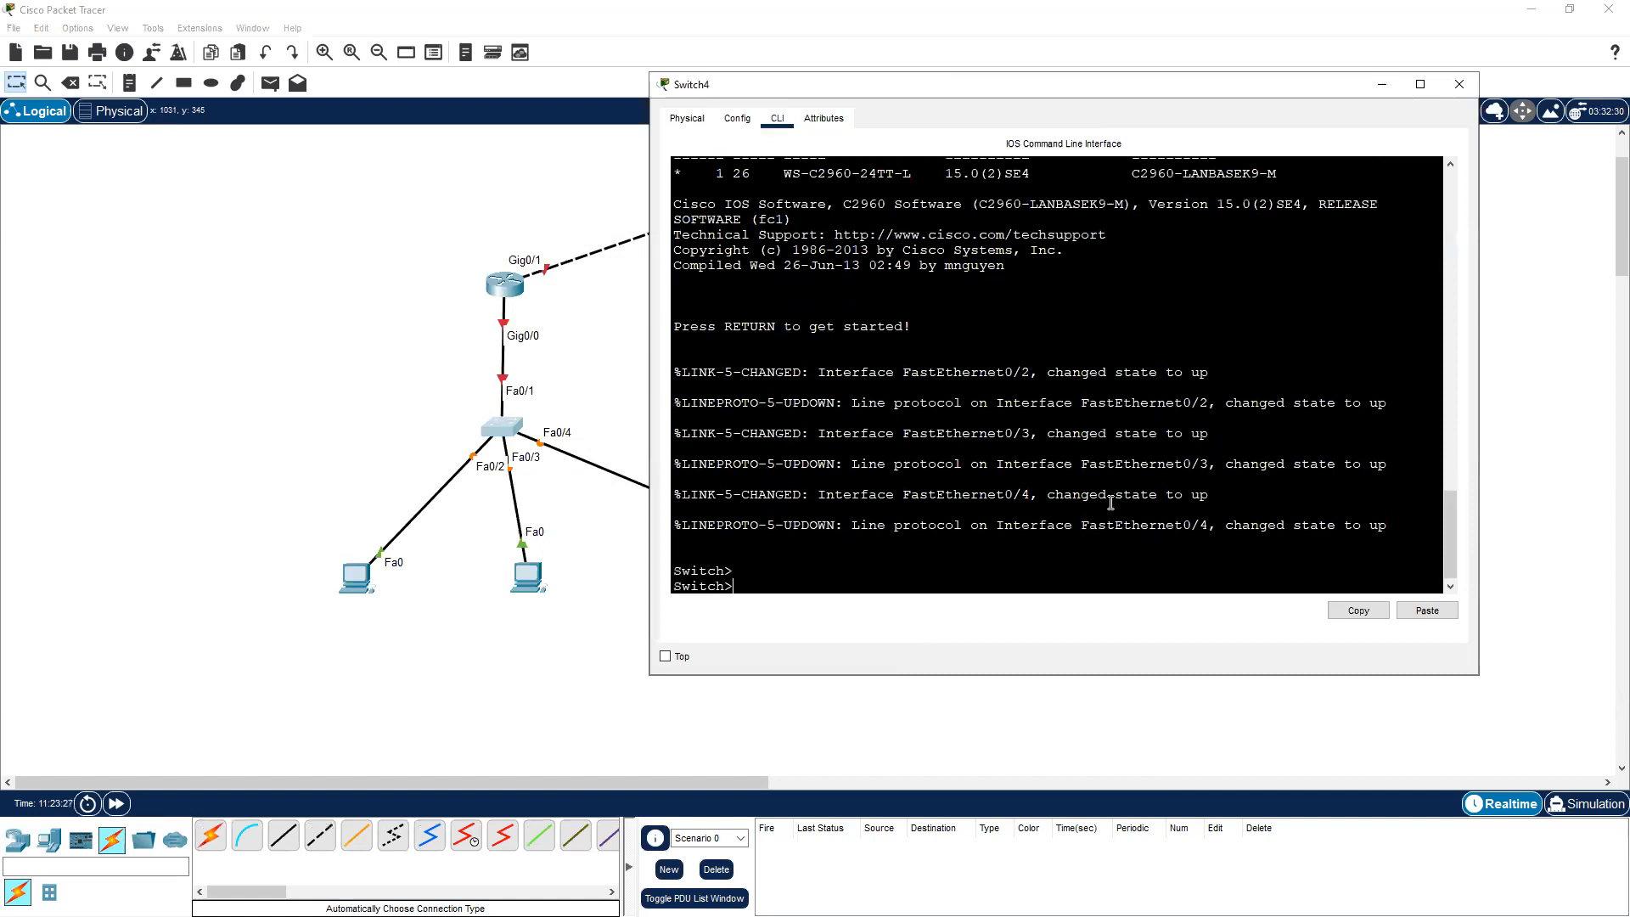
{"action": "type", "text": "ena"}
{"action": "key", "text": "Return"}
{"action": "type", "text": "conf t"}
{"action": "key", "text": "Return"}
Set the switch's hostname to SW1
{"action": "type", "text": "h"}
{"action": "key", "text": "Tab"}
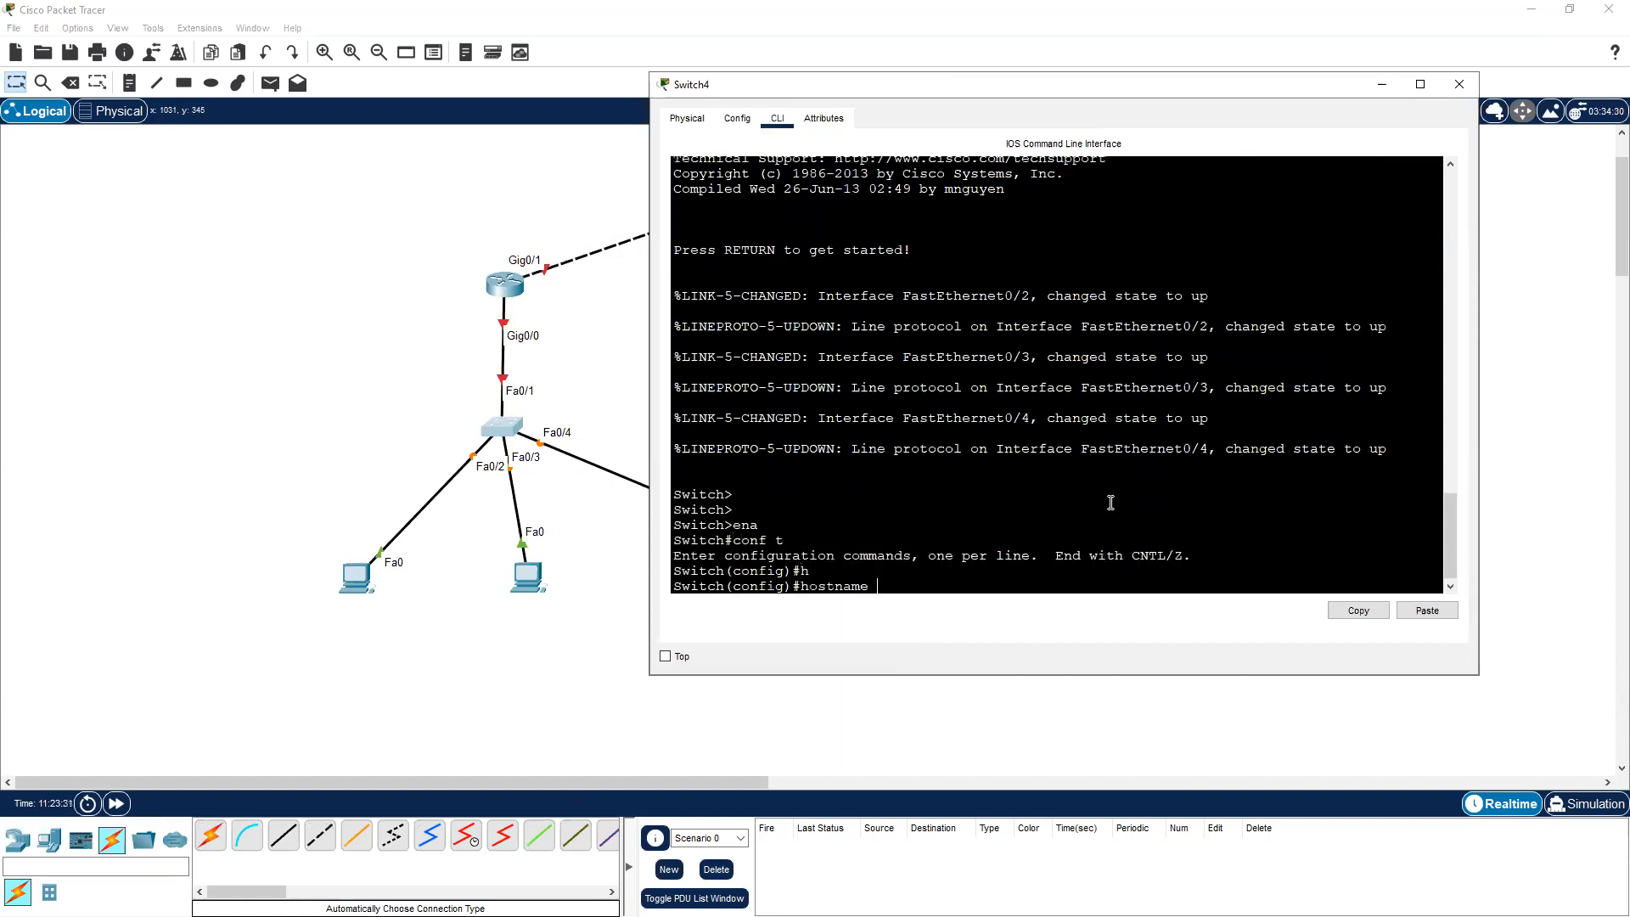
{"action": "type", "text": "SW"}
{"action": "type", "text": "2"}
{"action": "key", "text": "BackSpace"}
{"action": "type", "text": "1"}
{"action": "key", "text": "Return"}
{"action": "key", "text": "Return"}
{"action": "key", "text": "Return"}
{"action": "key", "text": "Return"}
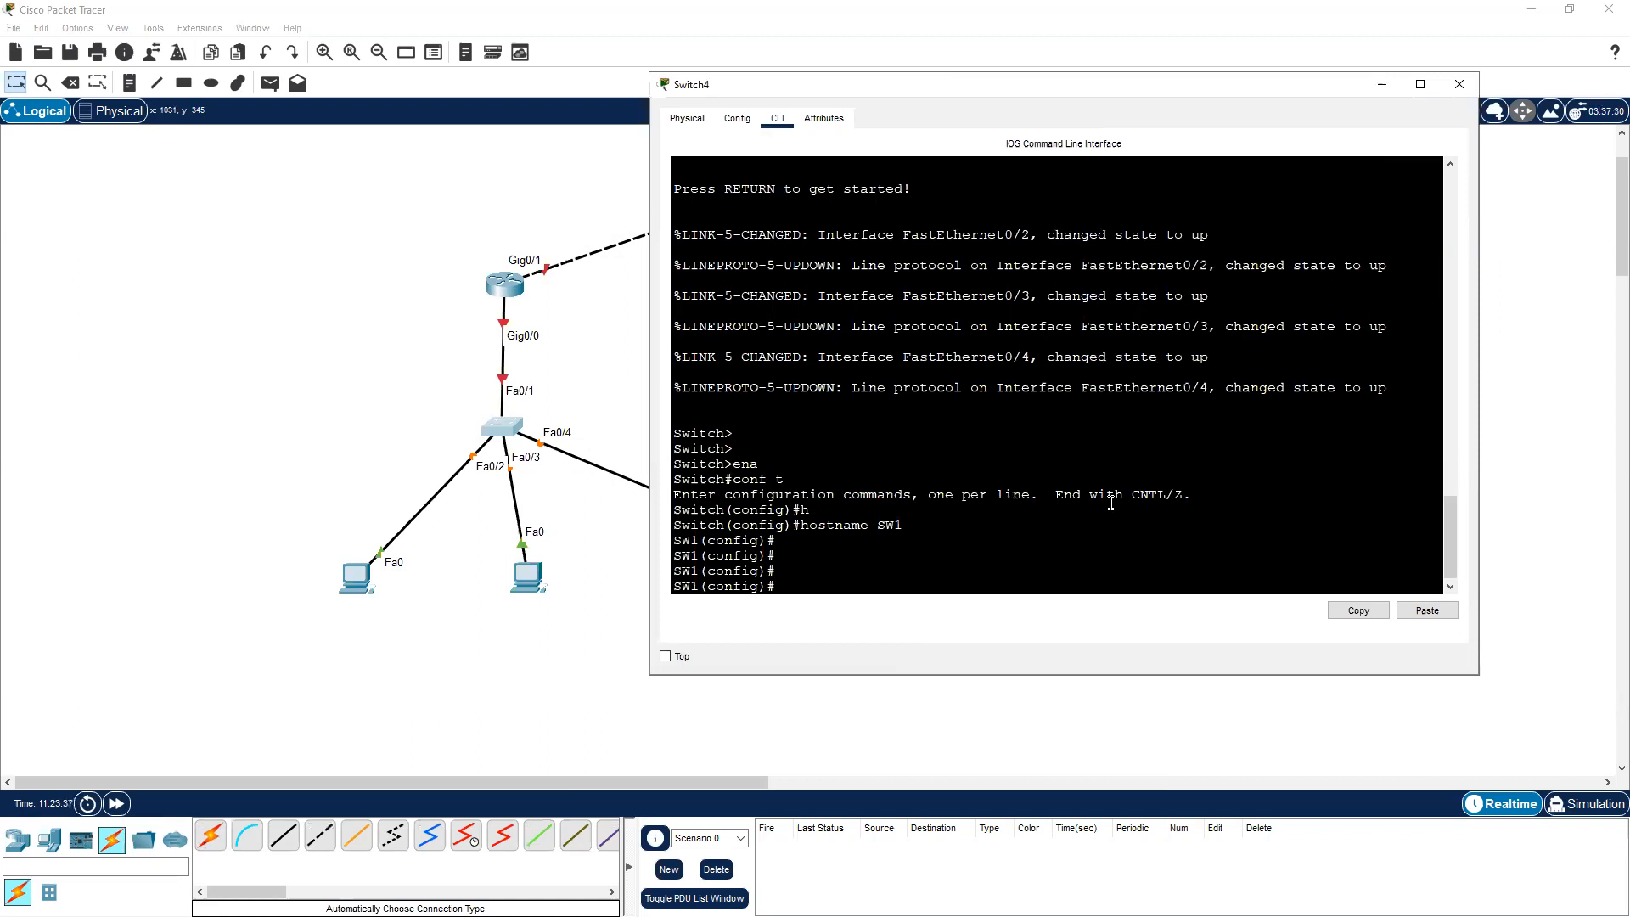
Create VLAN 10 on the switch and name it POC
{"action": "type", "text": "conf t"}
{"action": "key", "text": "BackSpace"}
{"action": "key", "text": "BackSpace"}
{"action": "key", "text": "BackSpace"}
{"action": "key", "text": "BackSpace"}
{"action": "type", "text": "vl"}
{"action": "key", "text": "Tab"}
{"action": "type", "text": "10"}
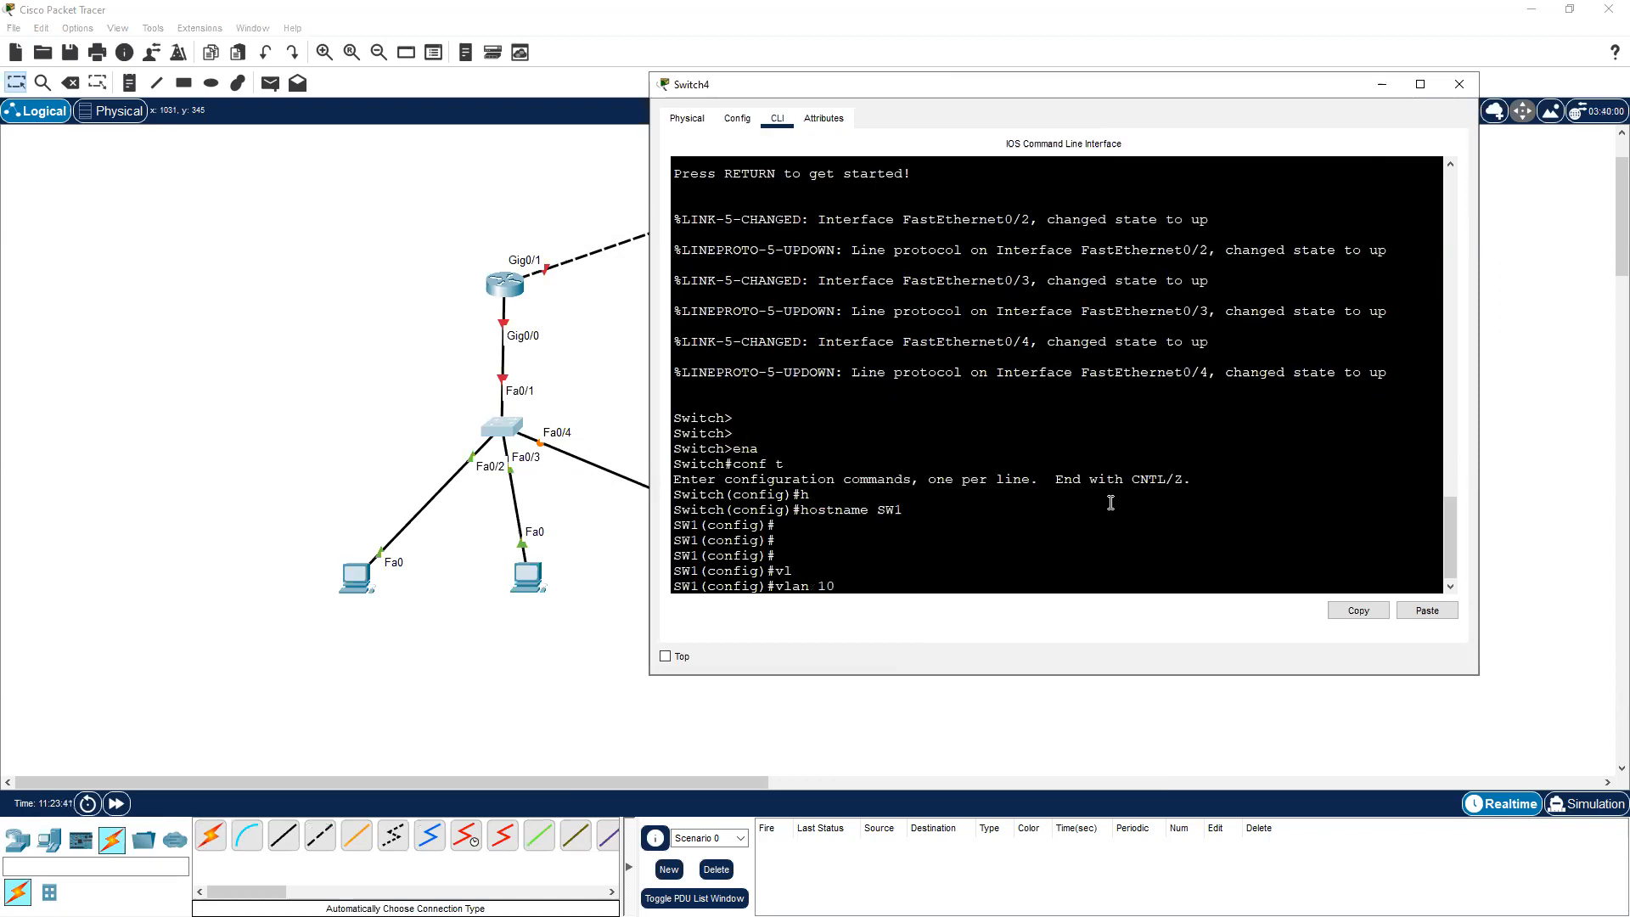
{"action": "key", "text": "Return"}
{"action": "type", "text": "name POC"}
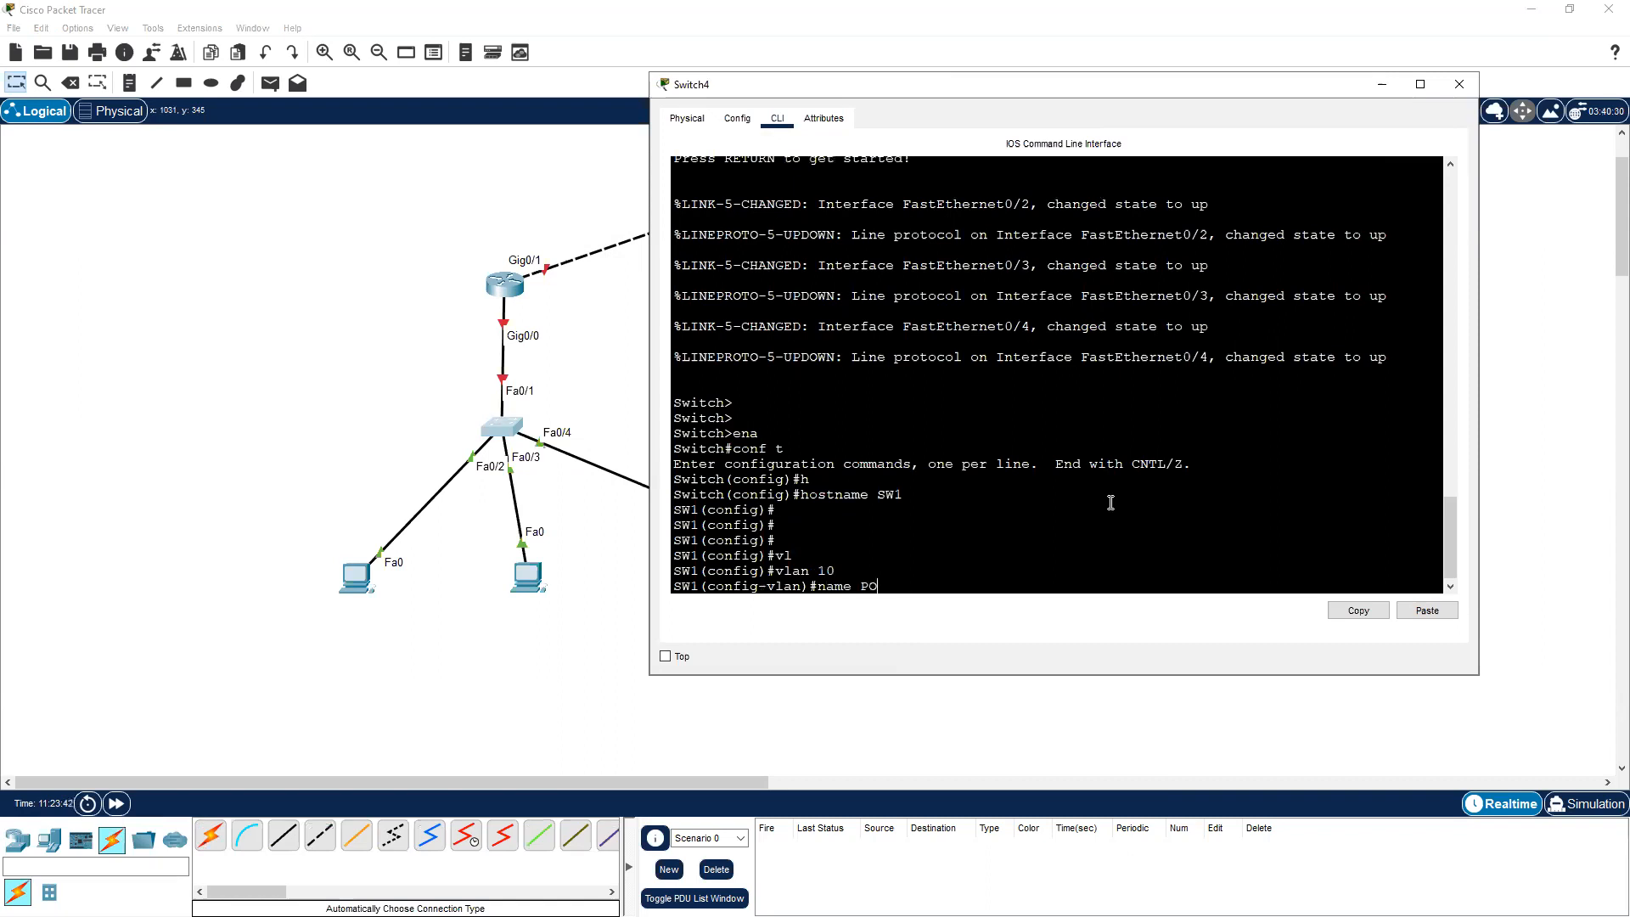
{"action": "key", "text": "Return"}
Create VLAN 20 on the switch and name it SECURITY
{"action": "type", "text": "vlan 20"}
{"action": "key", "text": "Return"}
{"action": "type", "text": "name"}
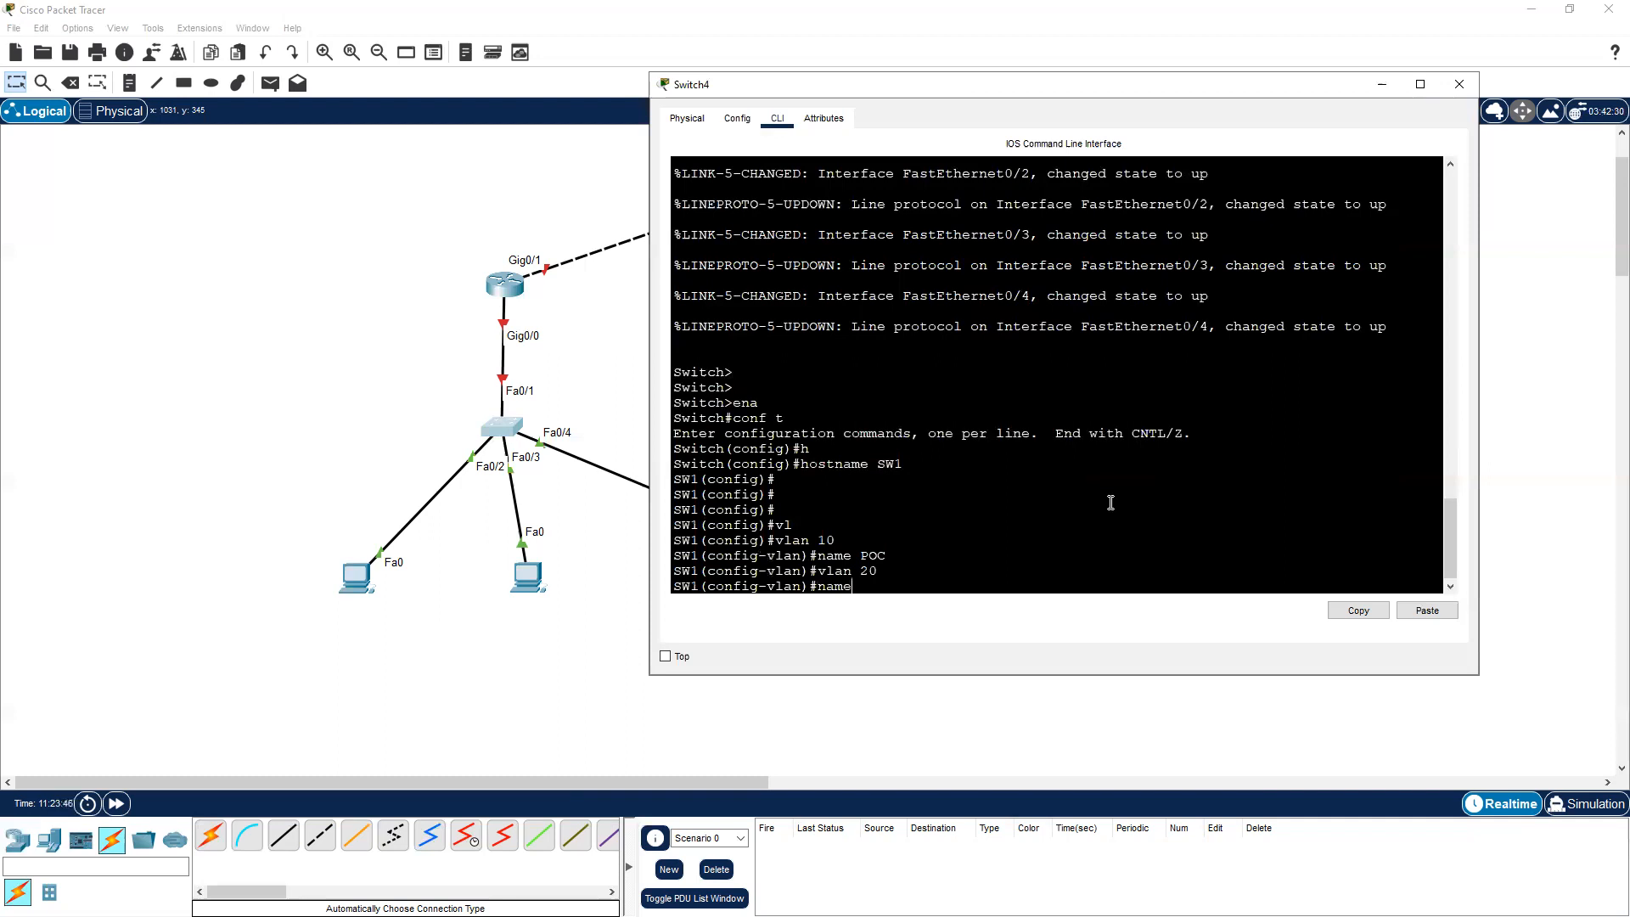
{"action": "type", "text": " SECURITY"}
{"action": "key", "text": "Return"}
Create VLAN 30 with the name Camera and return to global configuration mode
{"action": "type", "text": "vlan 30"}
{"action": "key", "text": "Return"}
{"action": "type", "text": "name"}
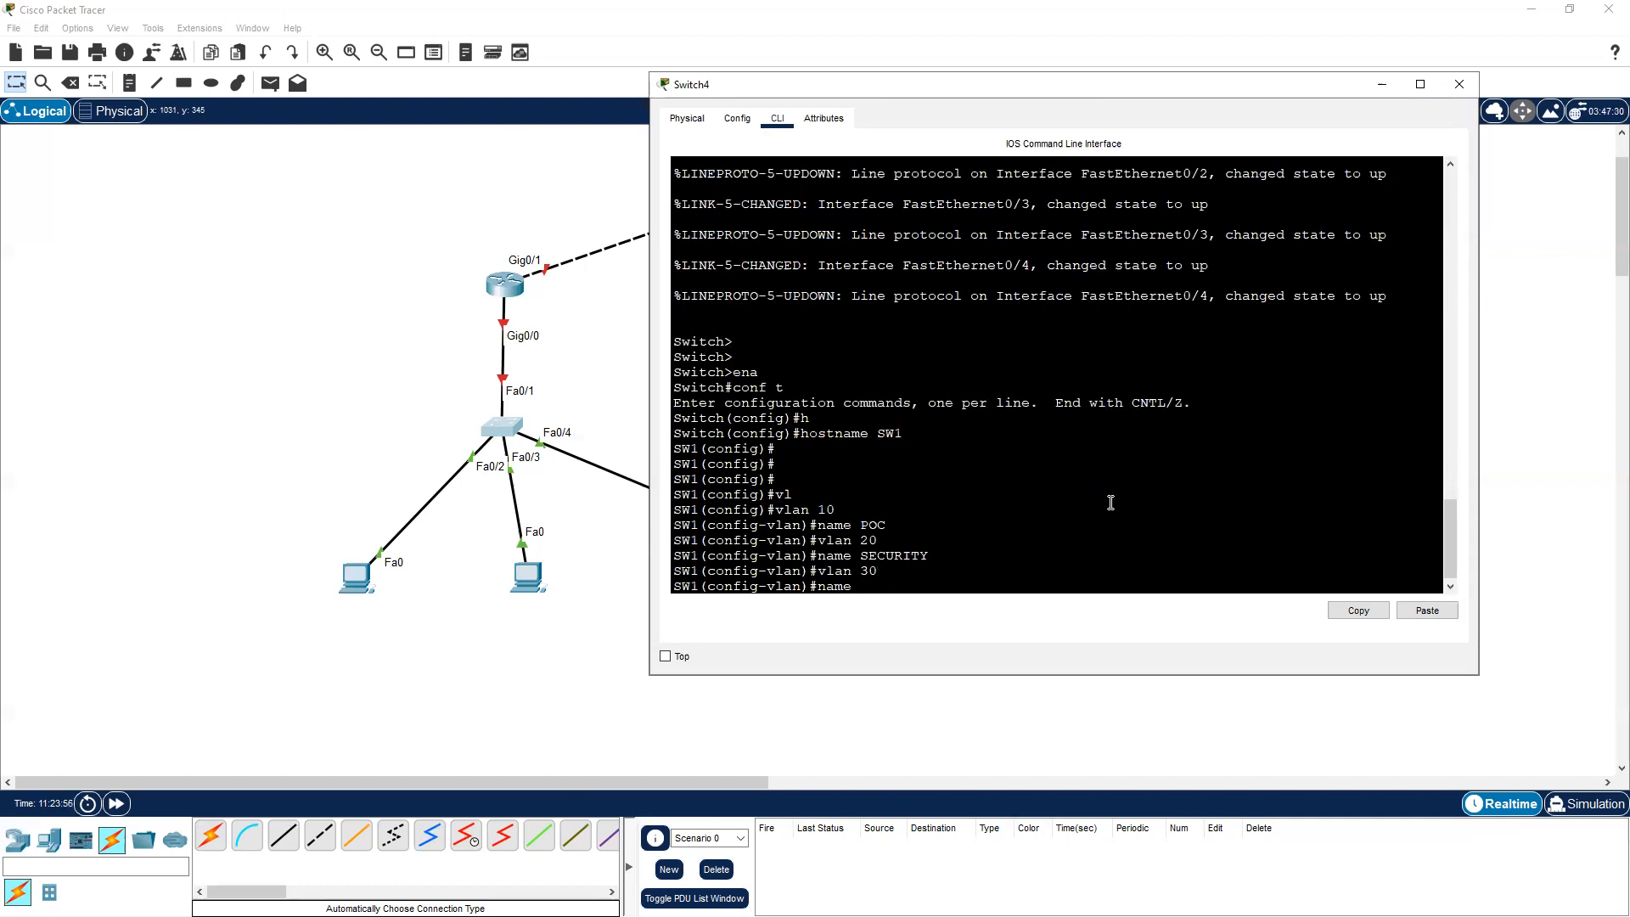
{"action": "type", "text": "camera"}
{"action": "key", "text": "BackSpace"}
{"action": "key", "text": "BackSpace"}
{"action": "key", "text": "BackSpace"}
{"action": "key", "text": "BackSpace"}
{"action": "key", "text": "BackSpace"}
{"action": "key", "text": "BackSpace"}
{"action": "type", "text": "Cammera"}
{"action": "key", "text": "Return"}
{"action": "type", "text": "e"}
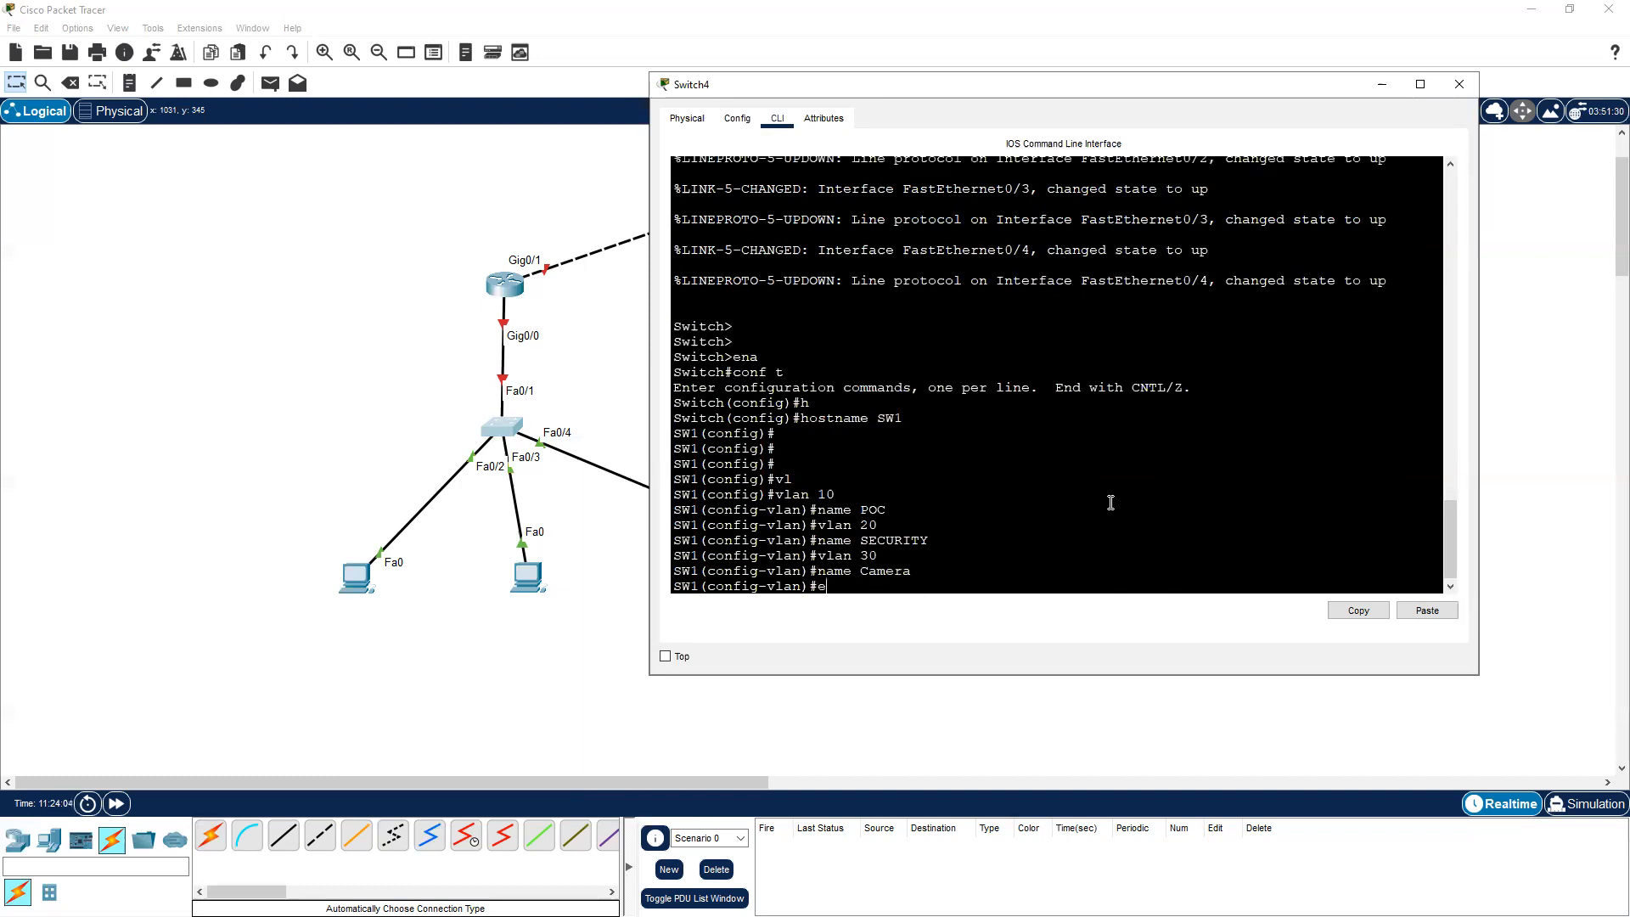
{"action": "type", "text": "xit"}
{"action": "key", "text": "Return"}
{"action": "key", "text": "Return"}
{"action": "key", "text": "Return"}
Leave global configuration mode and display the switch's full VLAN table with "show vlan"
{"action": "type", "text": "exi"}
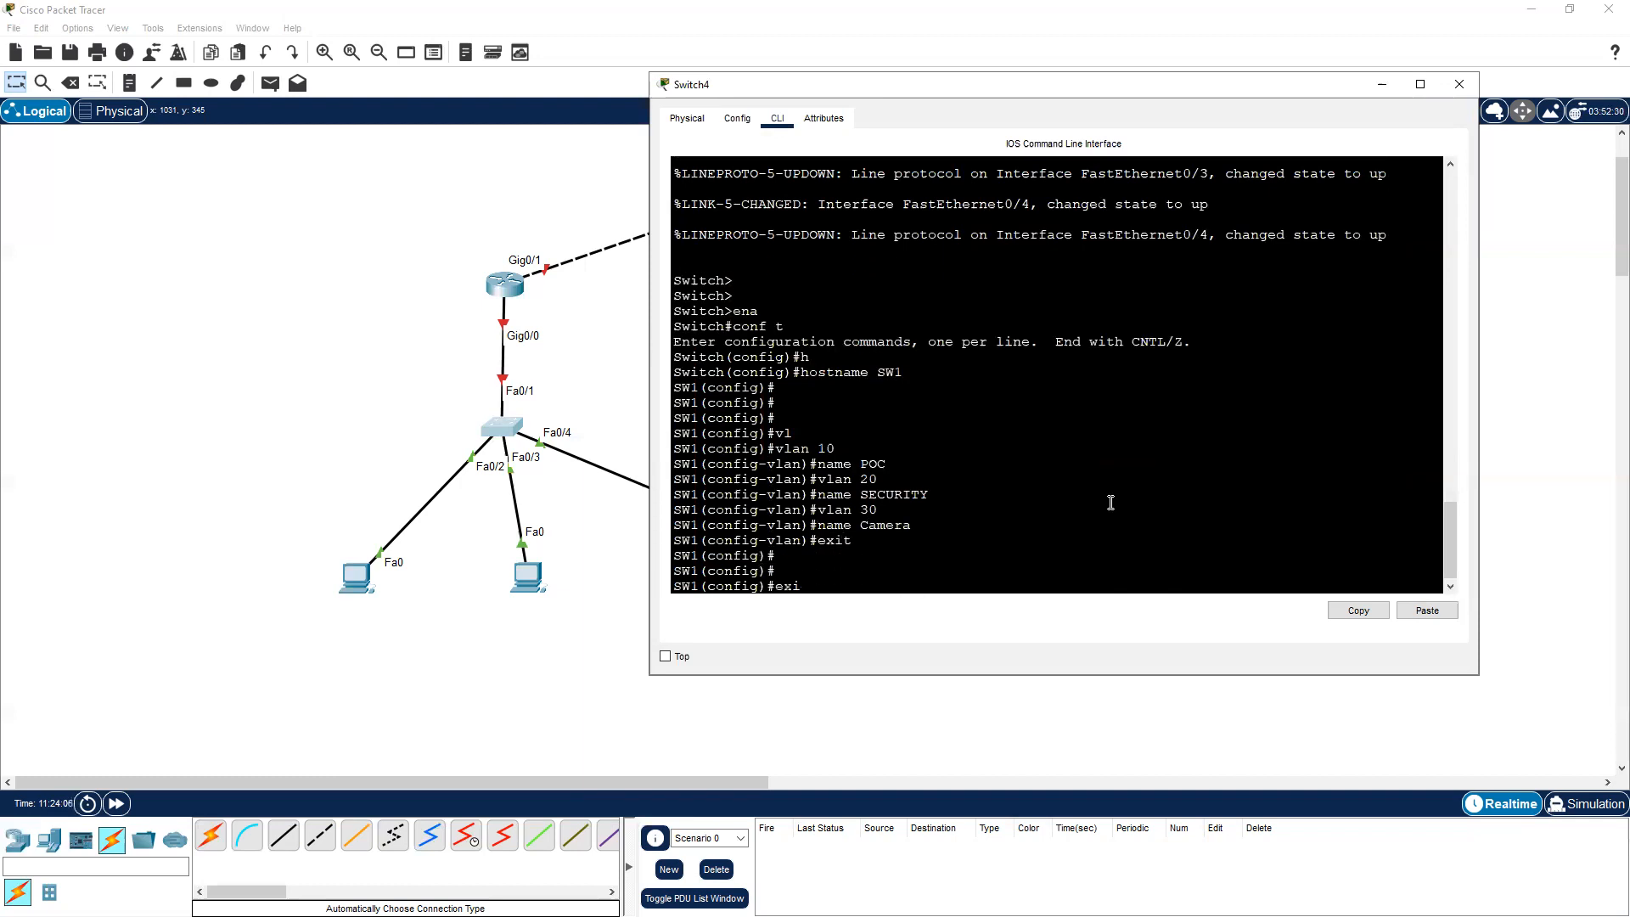
{"action": "type", "text": "t"}
{"action": "key", "text": "Return"}
{"action": "key", "text": "Return"}
{"action": "type", "text": "sho"}
{"action": "key", "text": "Tab"}
{"action": "type", "text": "vl"}
{"action": "key", "text": "Tab"}
{"action": "key", "text": "Return"}
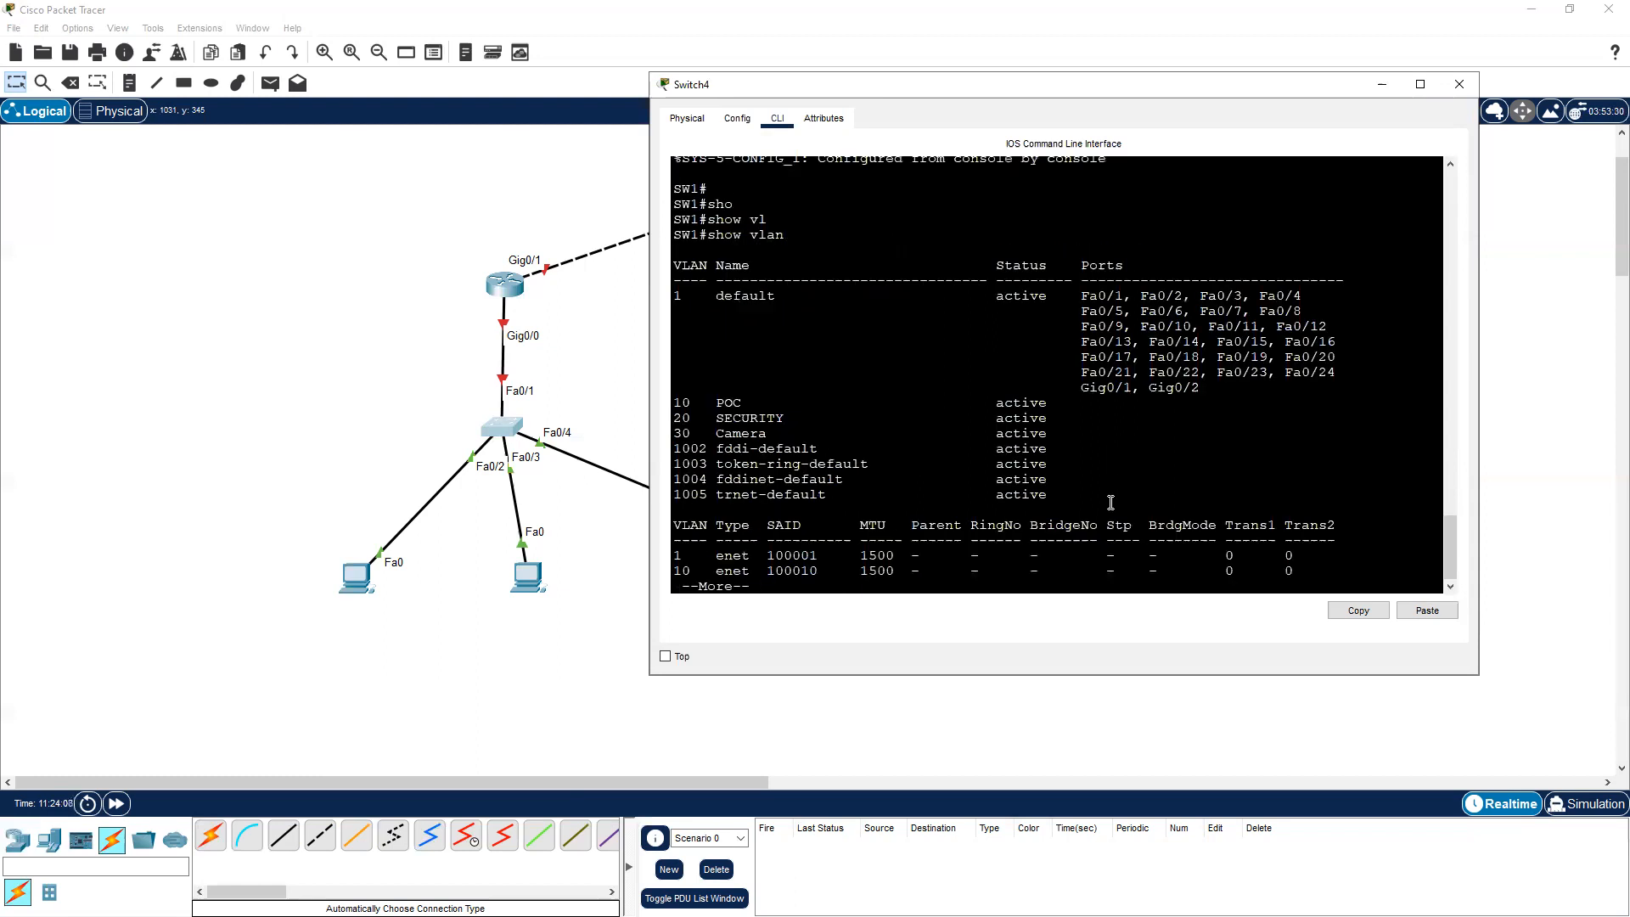
{"action": "key", "text": "space"}
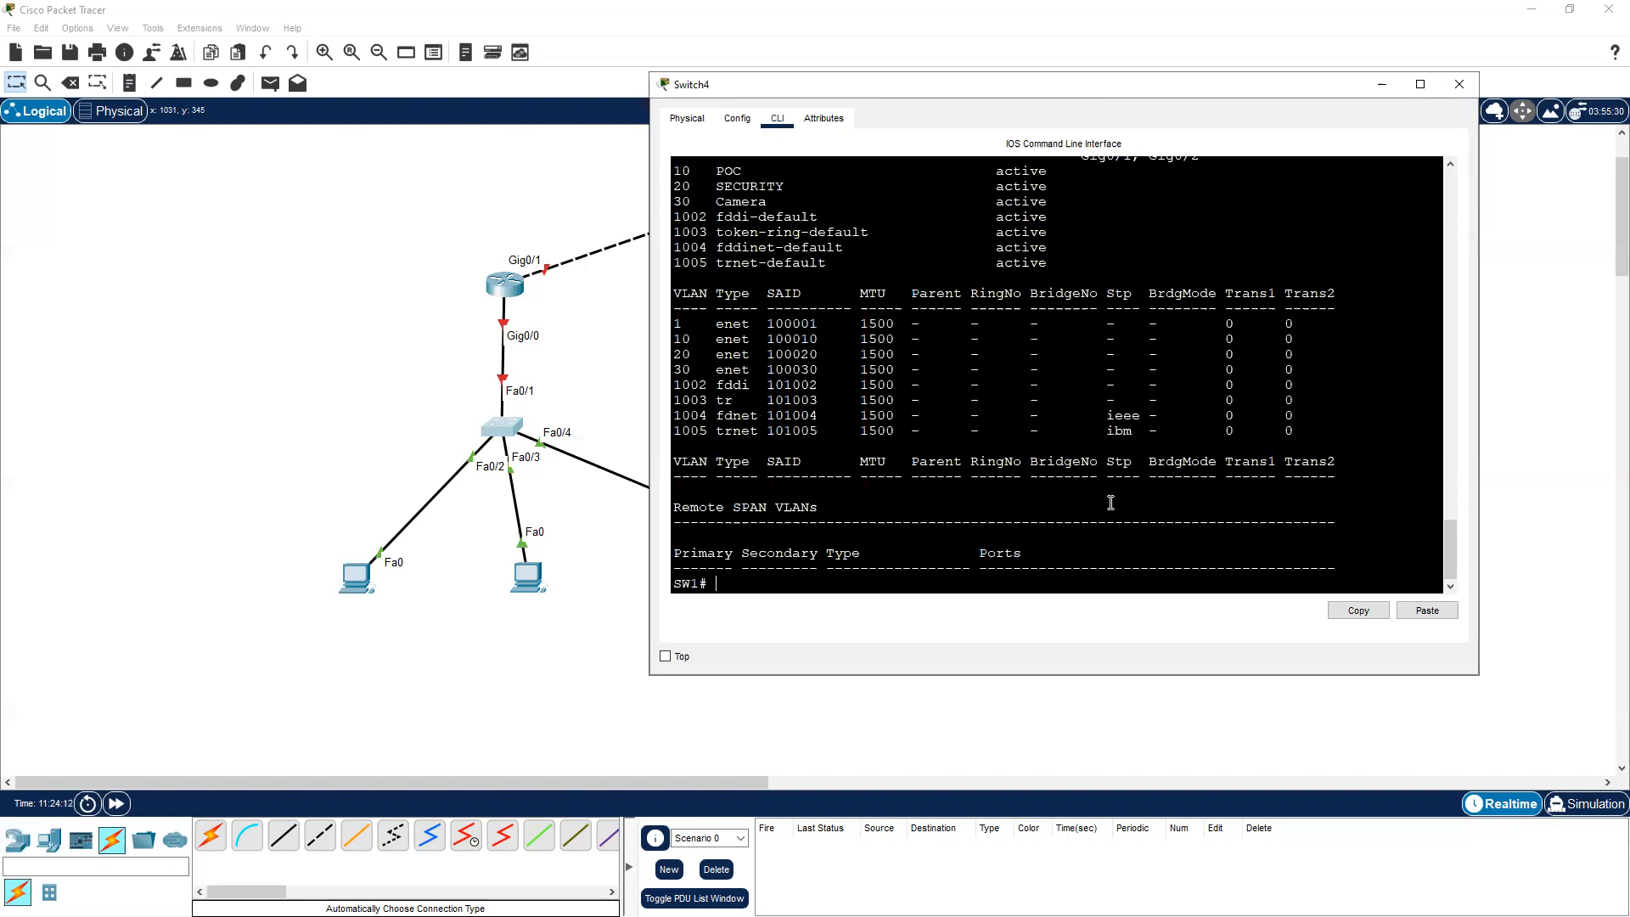
Re-enter global configuration mode and set interface fastEthernet 0/2 to switchport access mode
{"action": "type", "text": "conf t"}
{"action": "key", "text": "Return"}
{"action": "type", "text": "inte"}
{"action": "key", "text": "Tab"}
{"action": "type", "text": "fa"}
{"action": "key", "text": "Tab"}
{"action": "type", "text": "0"}
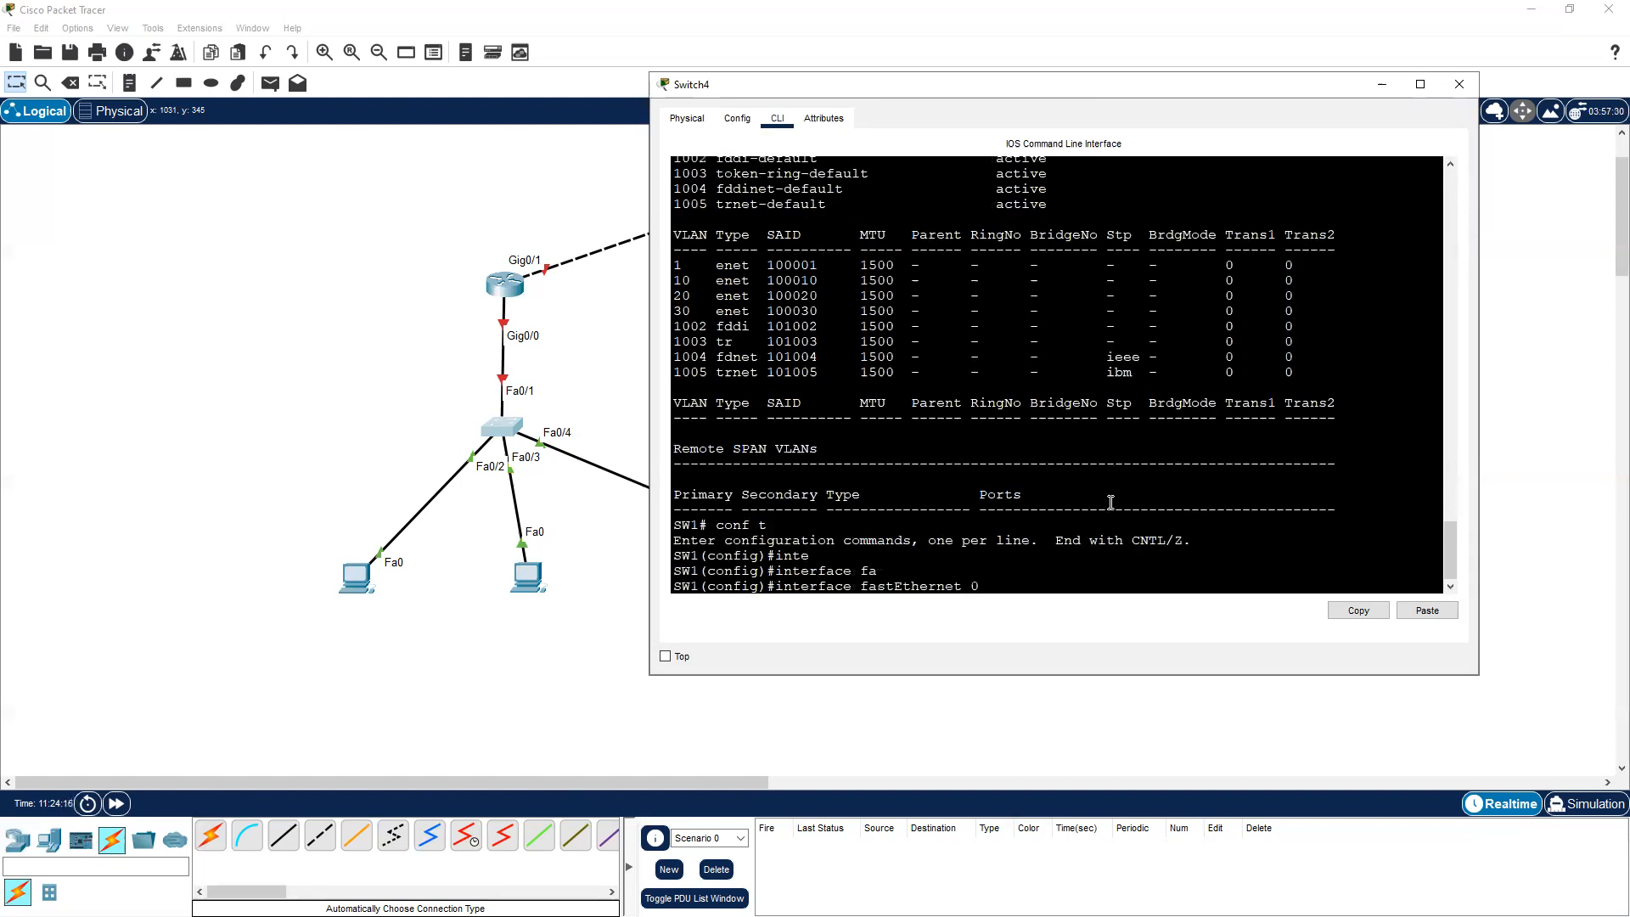
{"action": "type", "text": "/2"}
{"action": "key", "text": "Return"}
{"action": "type", "text": "sw"}
{"action": "key", "text": "Tab"}
{"action": "type", "text": "mode"}
{"action": "key", "text": "Tab"}
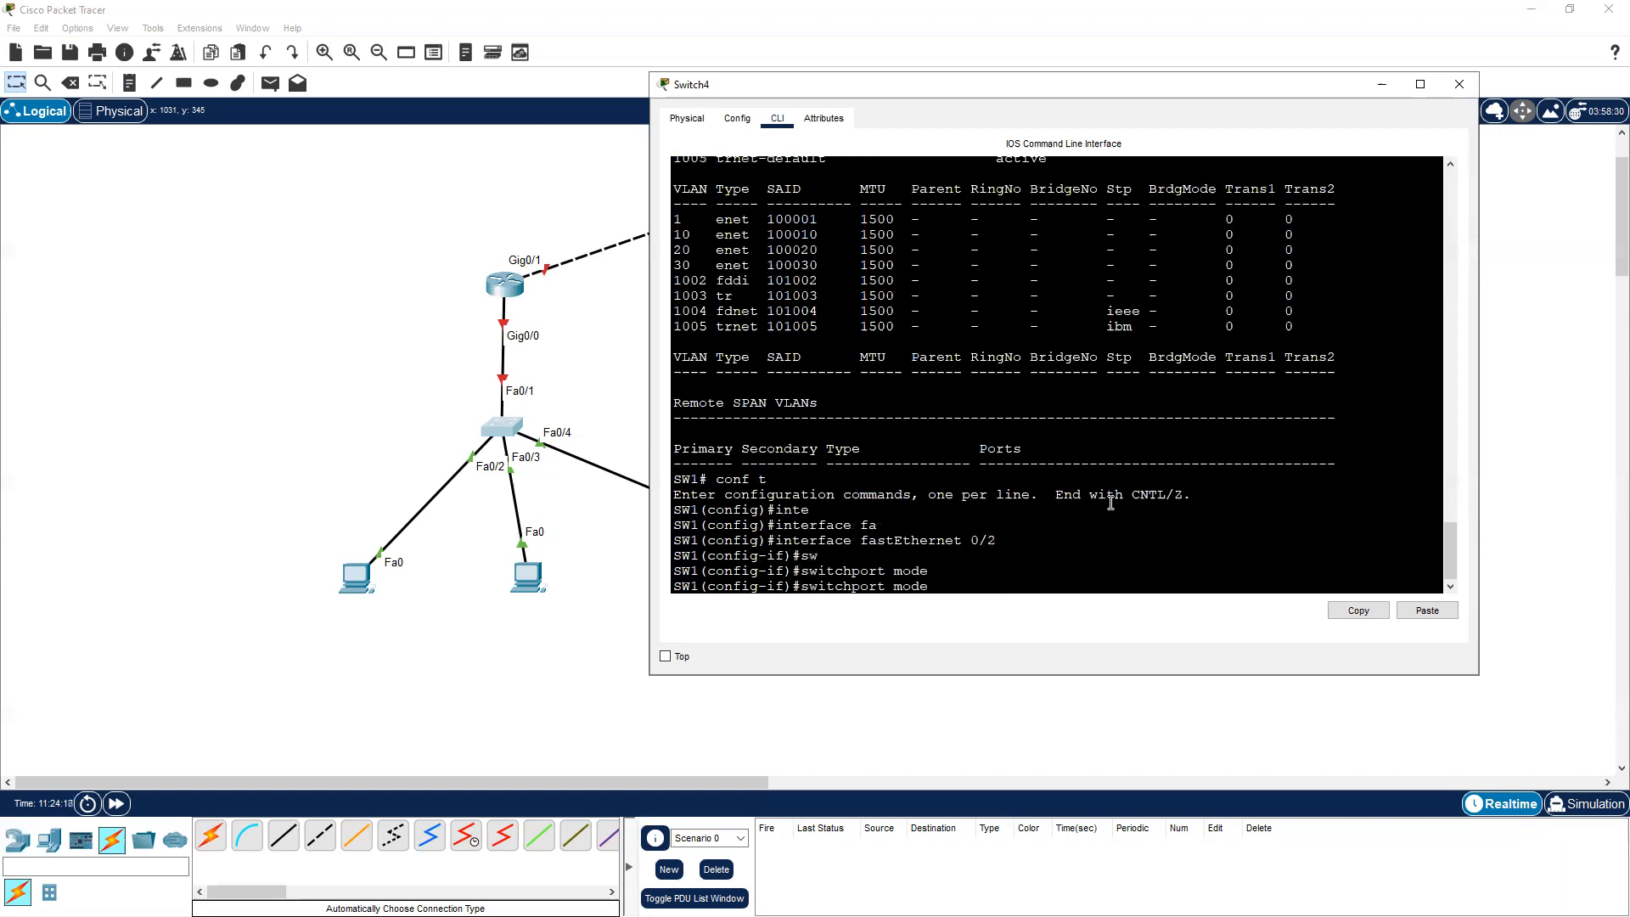
{"action": "type", "text": "acc"}
{"action": "key", "text": "Tab"}
{"action": "key", "text": "Return"}
Assign the fastEthernet 0/2 access port to VLAN 10
{"action": "type", "text": "sw"}
{"action": "key", "text": "Tab"}
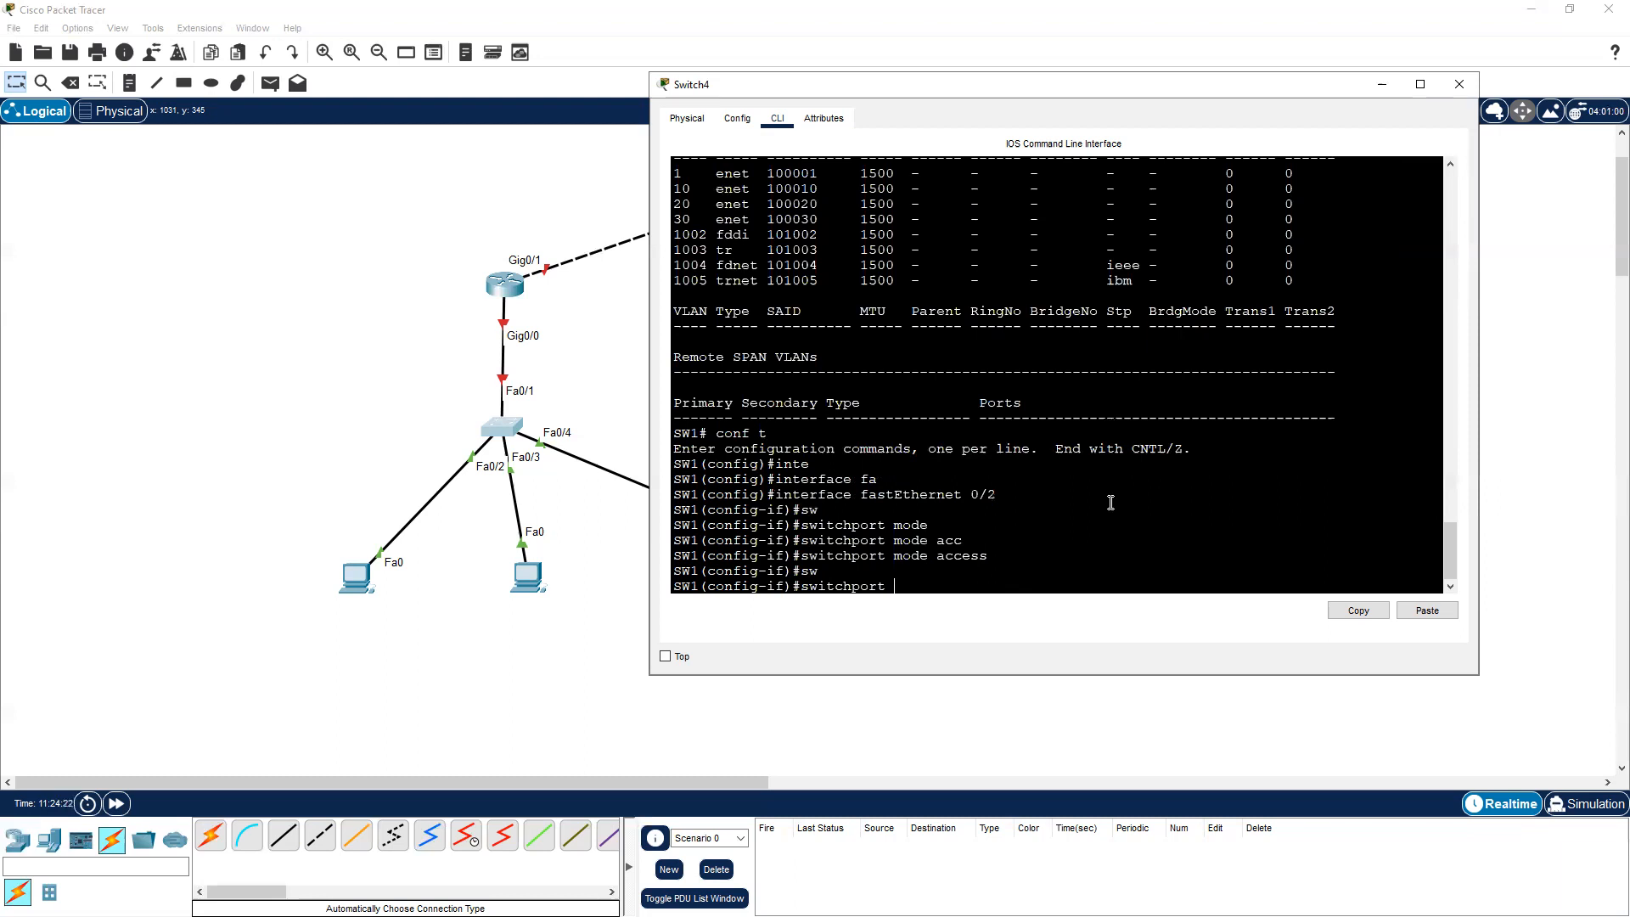
{"action": "type", "text": "acc"}
{"action": "key", "text": "Tab"}
{"action": "type", "text": "vl"}
{"action": "key", "text": "Tab"}
{"action": "type", "text": "10"}
{"action": "key", "text": "Return"}
{"action": "key", "text": "Return"}
Enable spanning-tree portfast on fastEthernet 0/2 and exit its interface configuration
{"action": "type", "text": "spa"}
{"action": "key", "text": "Tab"}
{"action": "type", "text": "po"}
{"action": "key", "text": "Tab"}
{"action": "key", "text": "Return"}
{"action": "key", "text": "Return"}
{"action": "key", "text": "Return"}
{"action": "key", "text": "Return"}
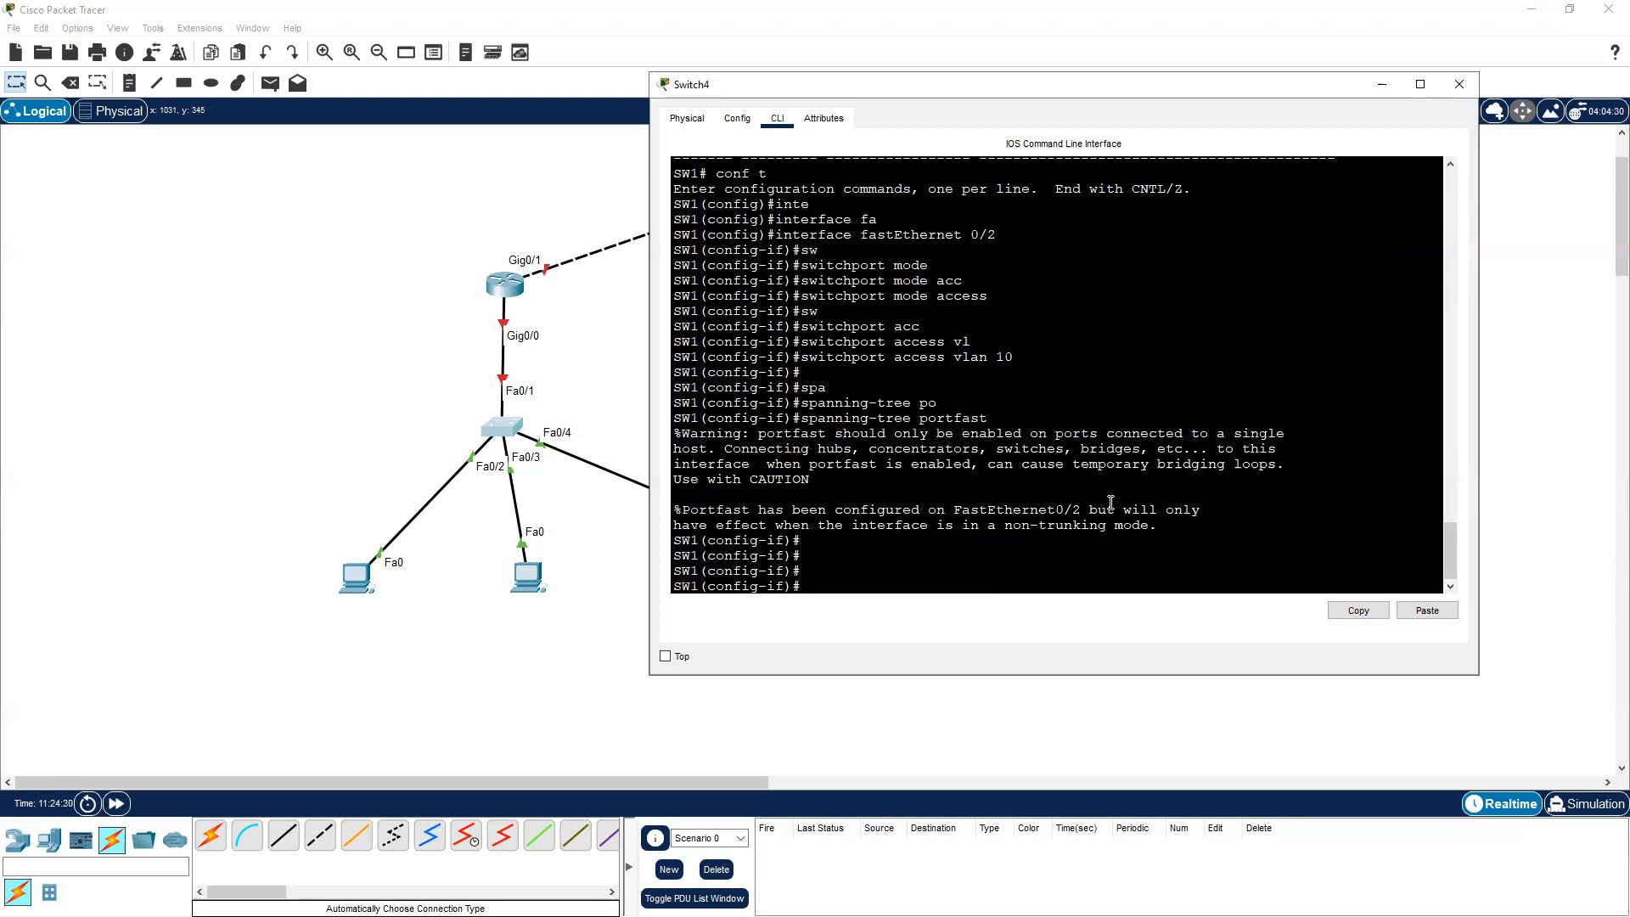
{"action": "type", "text": "exit"}
{"action": "key", "text": "Return"}
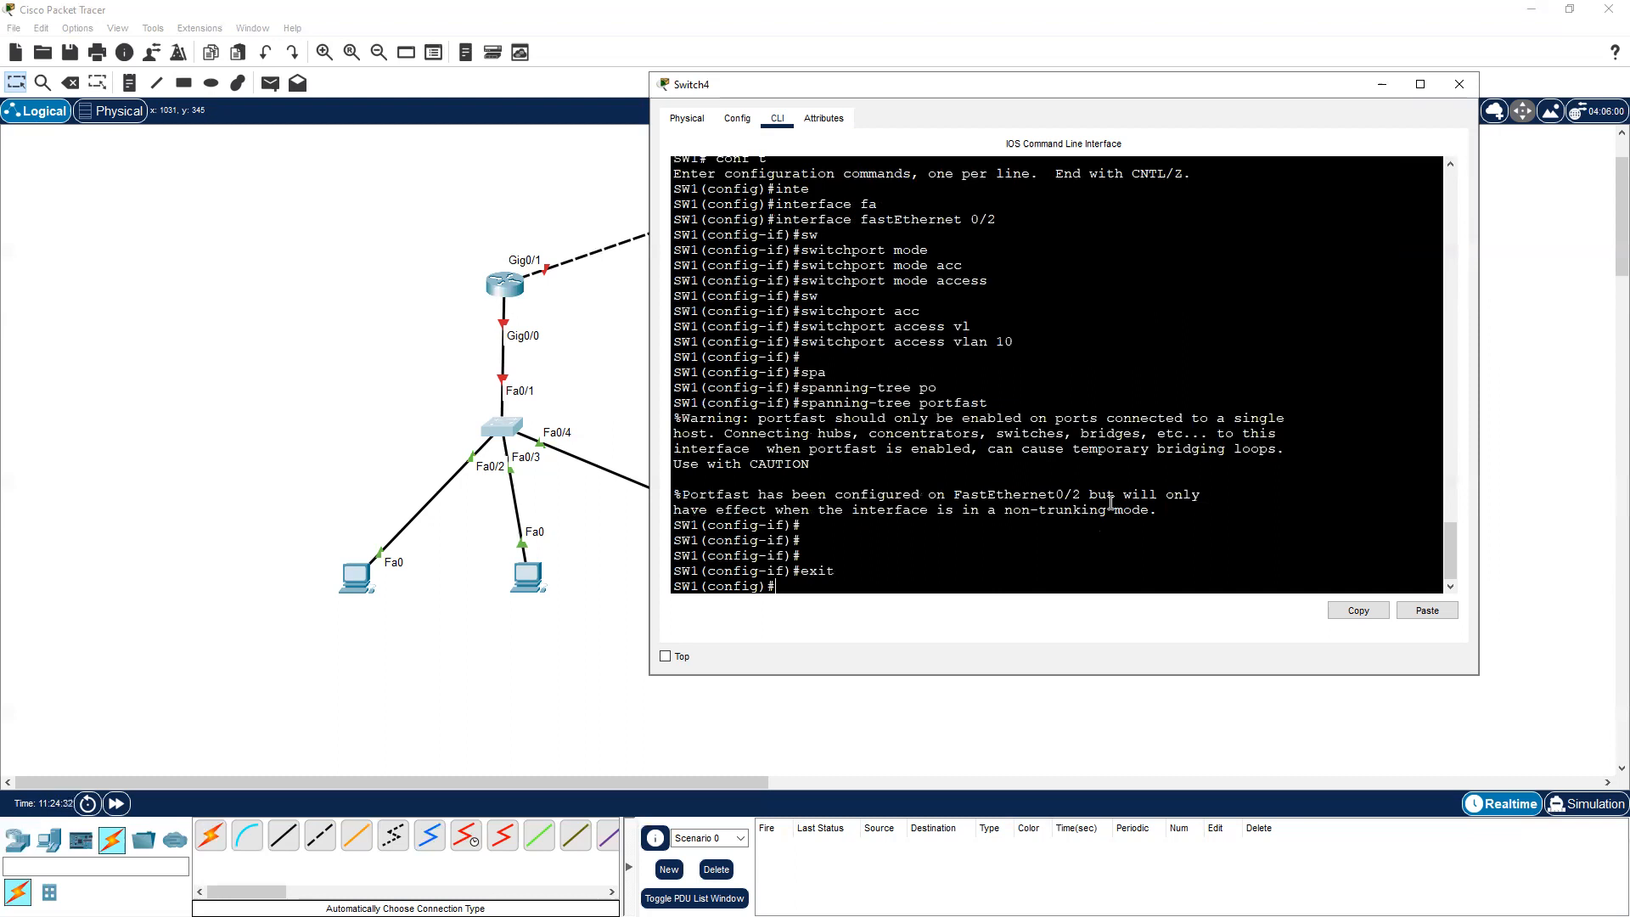
Enter interface configuration for fastEthernet 0/3 on the switch
{"action": "type", "text": "inte"}
{"action": "key", "text": "Tab"}
{"action": "type", "text": "fa"}
{"action": "type", "text": "/3"}
{"action": "key", "text": "Return"}
{"action": "key", "text": "Return"}
{"action": "key", "text": "Return"}
{"action": "type", "text": "ip add"}
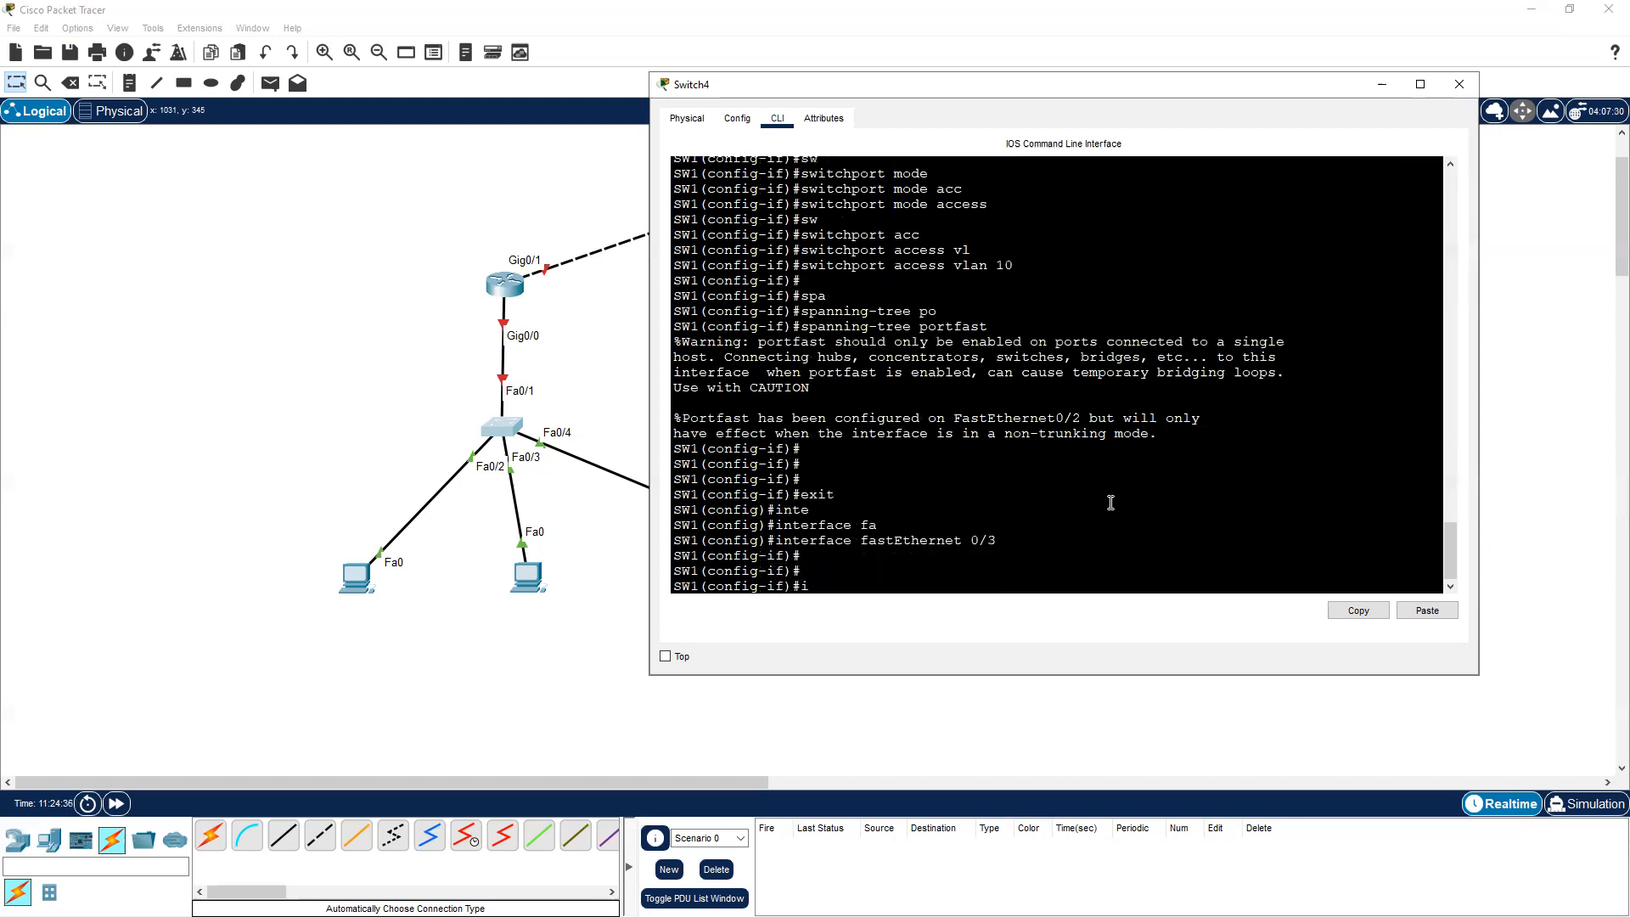
{"action": "key", "text": "Tab"}
{"action": "key", "text": "BackSpace"}
{"action": "key", "text": "BackSpace"}
{"action": "key", "text": "BackSpace"}
{"action": "key", "text": "BackSpace"}
{"action": "key", "text": "BackSpace"}
{"action": "key", "text": "BackSpace"}
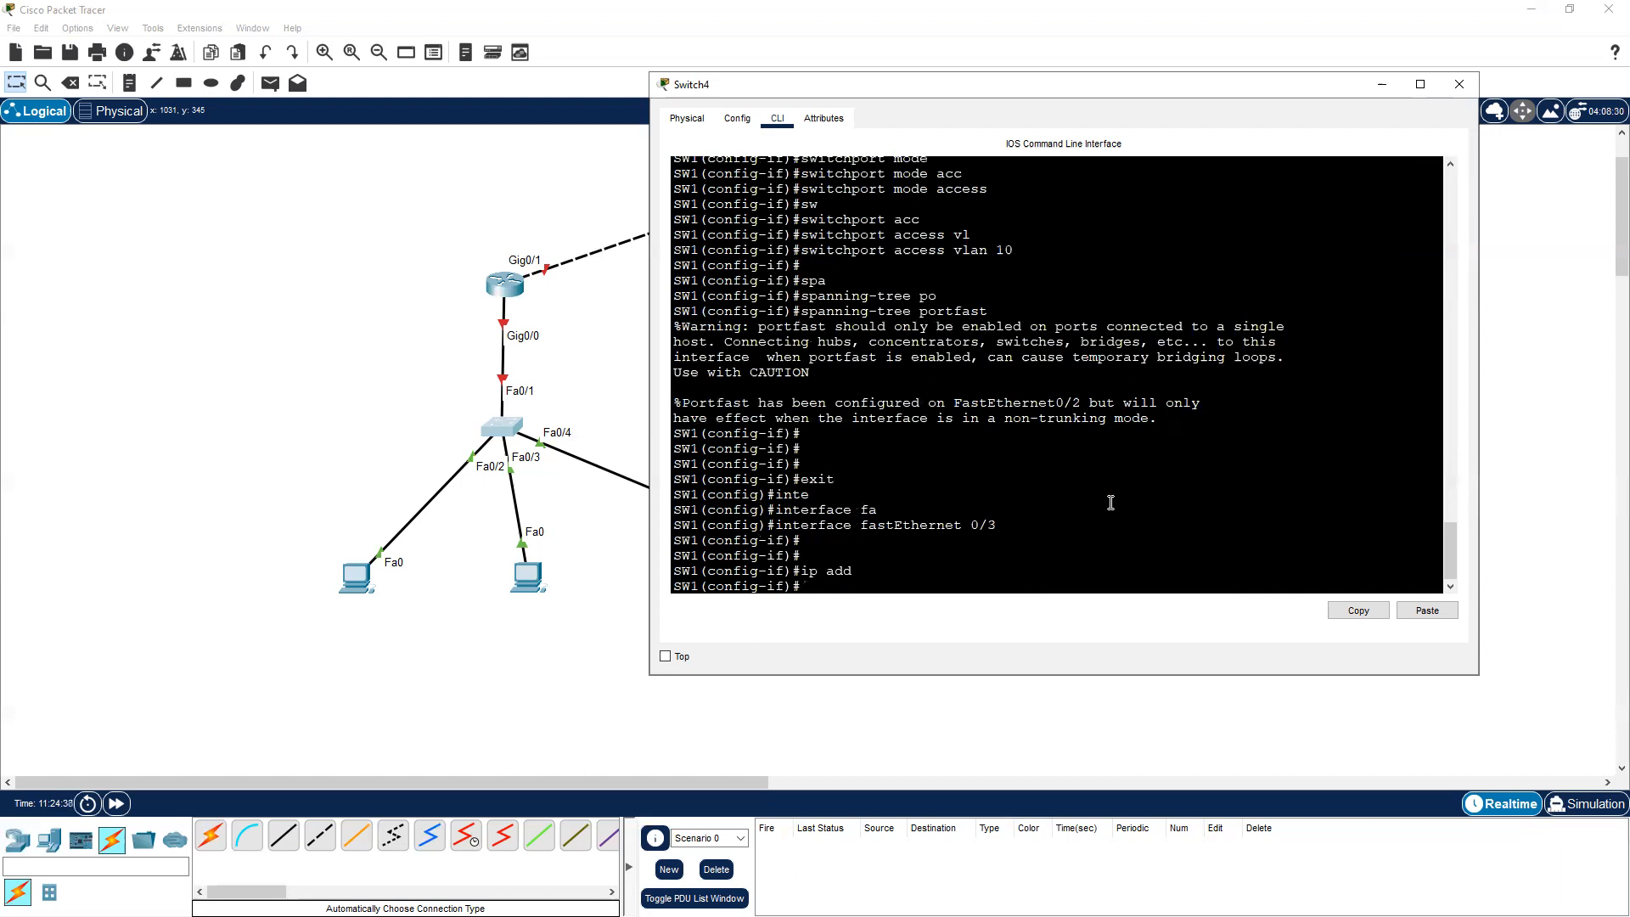
Set fastEthernet 0/3 to switchport access mode
{"action": "type", "text": "sw"}
{"action": "key", "text": "Tab"}
{"action": "type", "text": "mode"}
{"action": "key", "text": "Tab"}
{"action": "type", "text": "acc"}
{"action": "key", "text": "Tab"}
{"action": "key", "text": "Return"}
Assign the fastEthernet 0/3 access port to VLAN 20
{"action": "type", "text": "sw"}
{"action": "key", "text": "Tab"}
{"action": "type", "text": "acc"}
{"action": "key", "text": "Tab"}
{"action": "type", "text": "vl"}
{"action": "key", "text": "Tab"}
{"action": "type", "text": "20"}
{"action": "key", "text": "Return"}
Enable spanning-tree portfast on fastEthernet 0/3 and exit its interface configuration
{"action": "type", "text": "spa"}
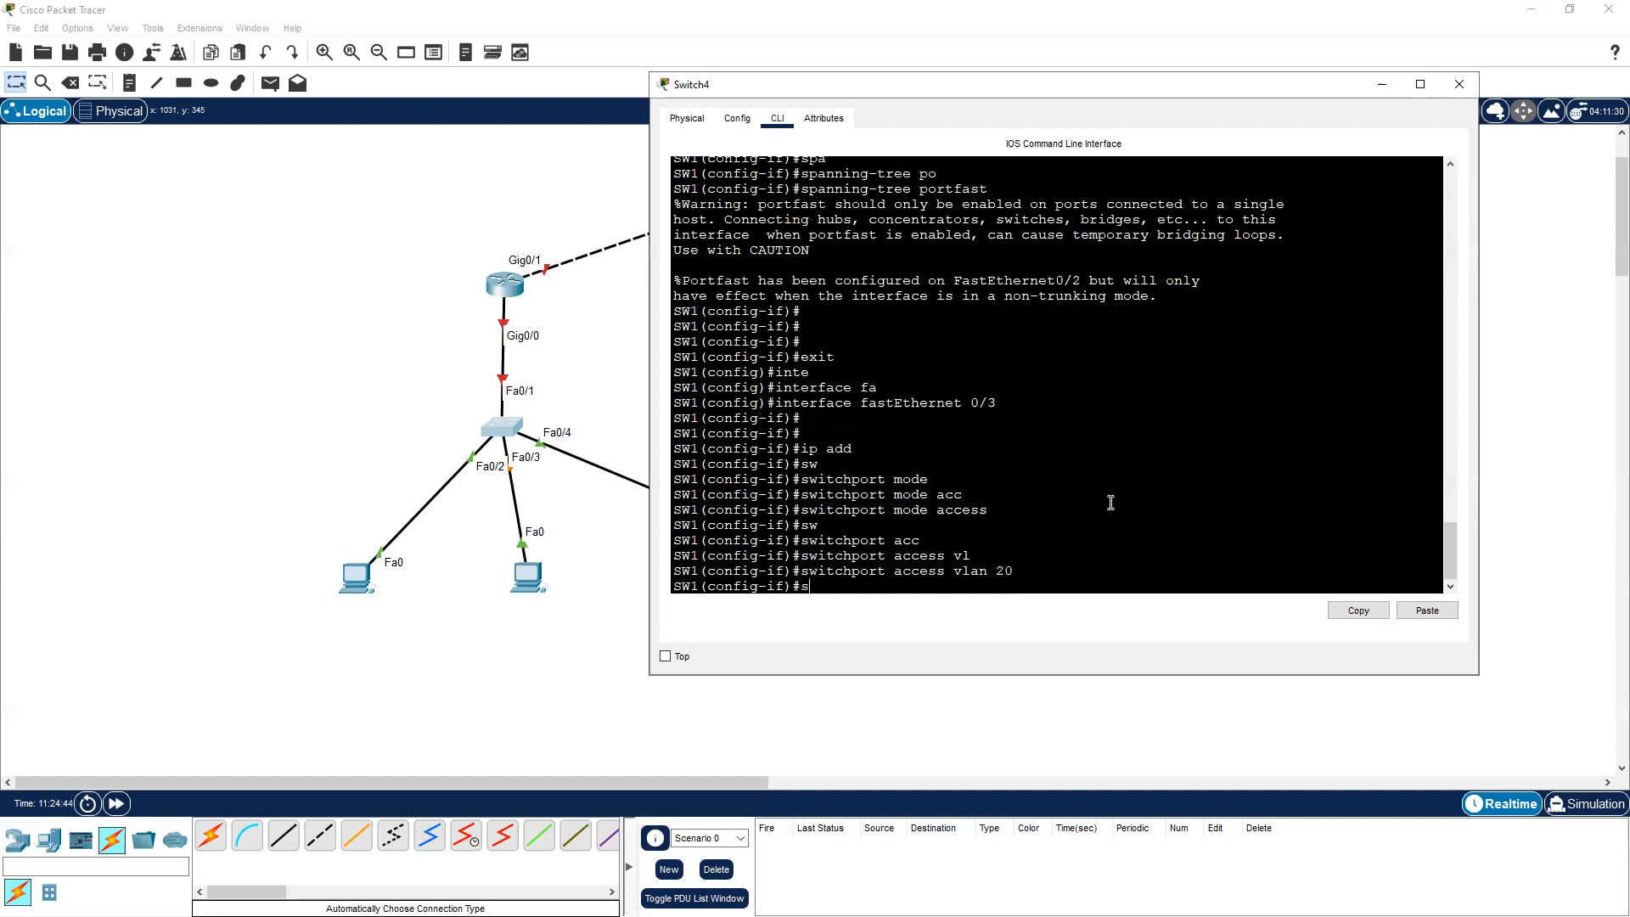
{"action": "key", "text": "Tab"}
{"action": "type", "text": "po"}
{"action": "key", "text": "Tab"}
{"action": "key", "text": "Return"}
{"action": "key", "text": "Return"}
{"action": "key", "text": "Return"}
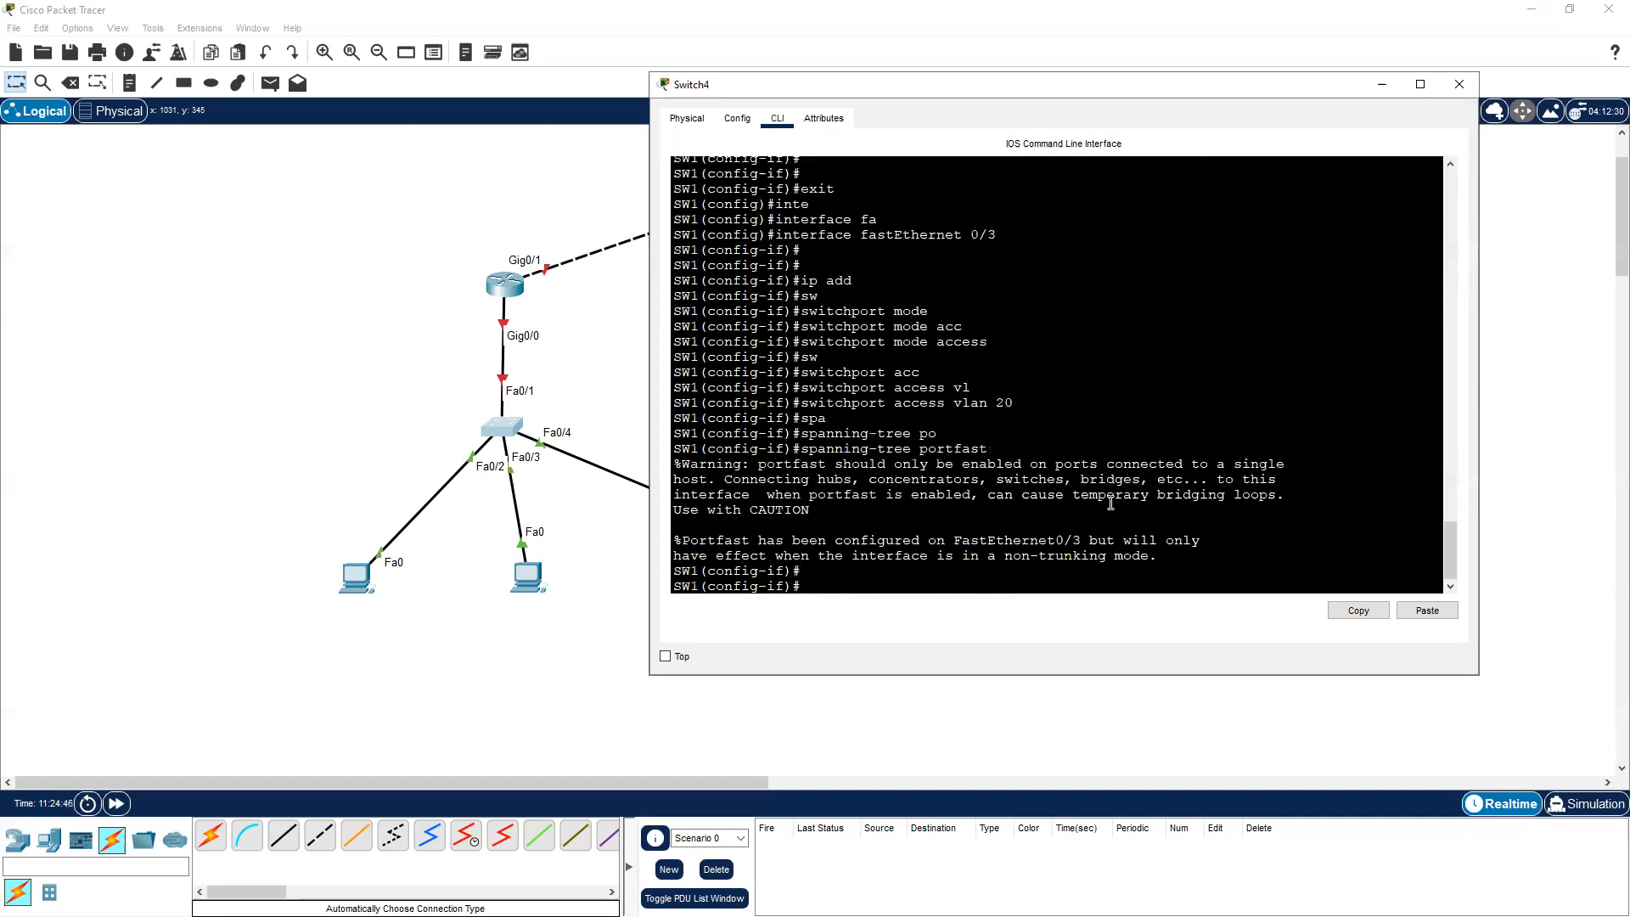
{"action": "type", "text": "exit"}
{"action": "key", "text": "Return"}
Enter interface configuration for fastEthernet 0/4 and set the port to switchport access mode
{"action": "type", "text": "inte"}
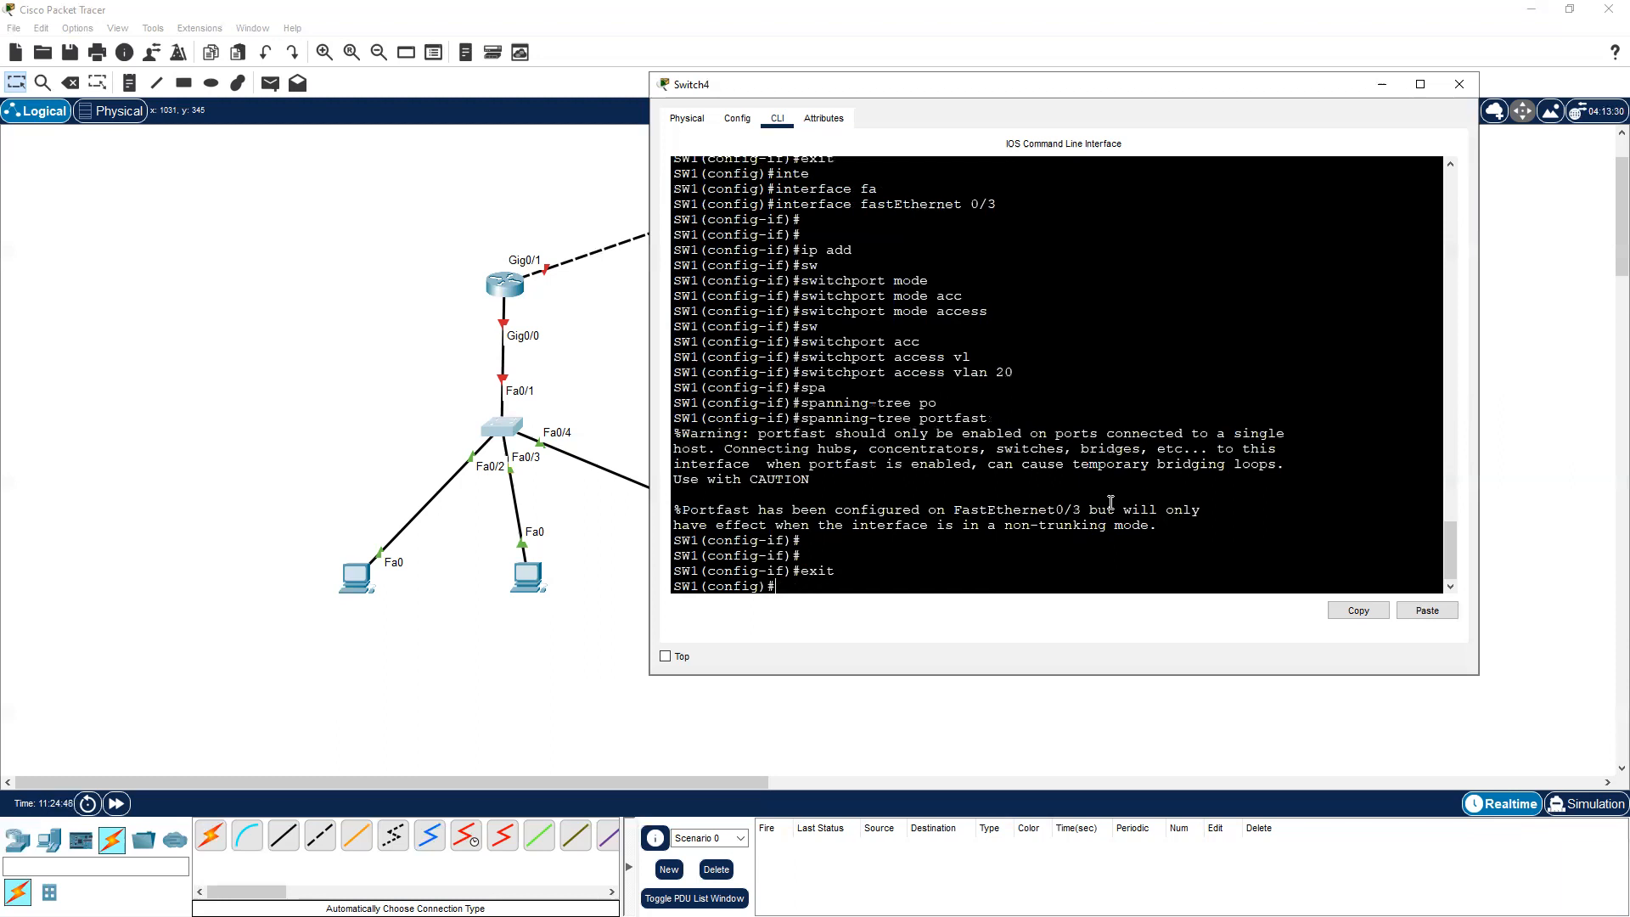
{"action": "key", "text": "Tab"}
{"action": "type", "text": "fa"}
{"action": "key", "text": "Tab"}
{"action": "type", "text": "0"}
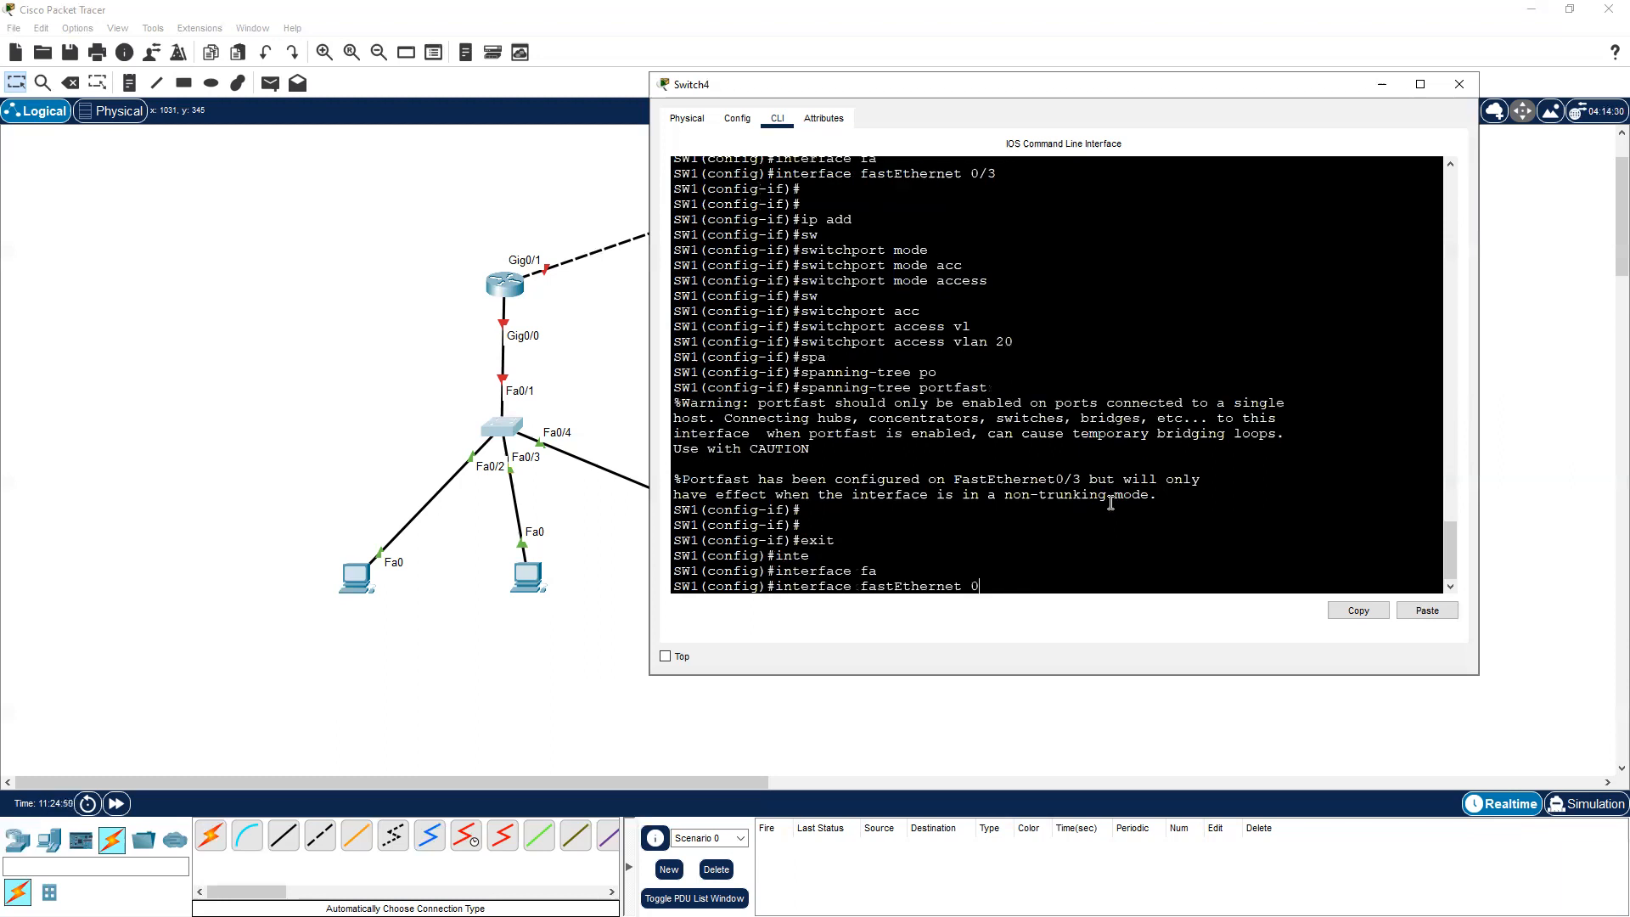
{"action": "type", "text": "/4"}
{"action": "key", "text": "Return"}
{"action": "type", "text": "s"}
{"action": "key", "text": "Tab"}
{"action": "type", "text": "w"}
{"action": "key", "text": "Tab"}
{"action": "type", "text": "mode"}
{"action": "key", "text": "Tab"}
{"action": "type", "text": "acc"}
{"action": "key", "text": "Tab"}
{"action": "key", "text": "Return"}
Assign the fastEthernet 0/4 access port to VLAN 30
{"action": "type", "text": "s"}
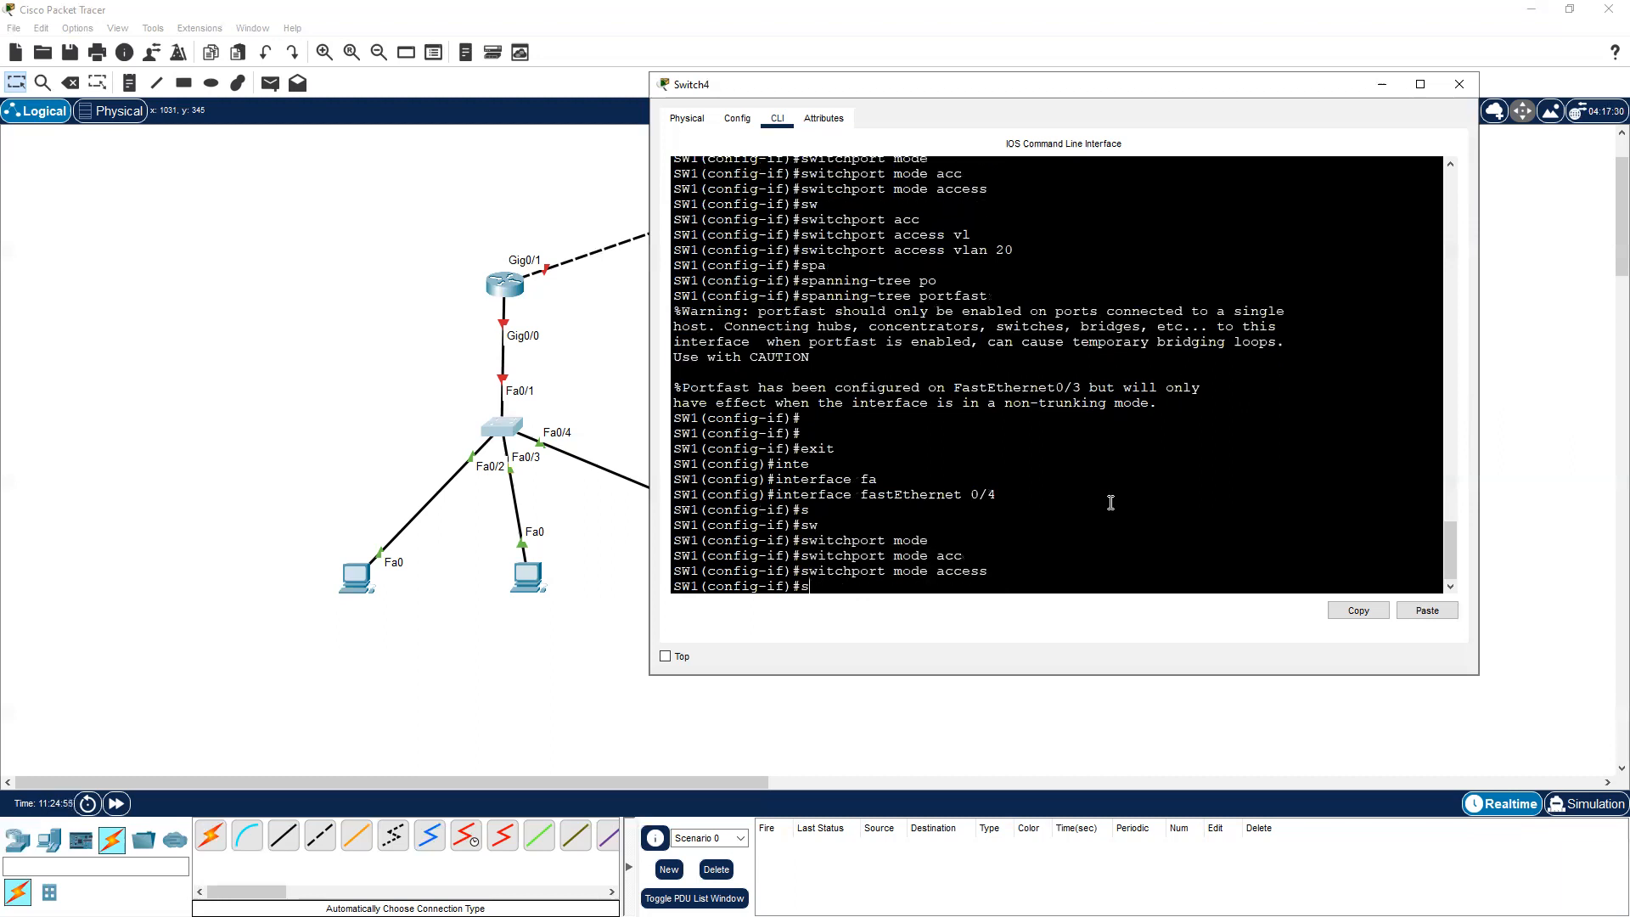
{"action": "key", "text": "Tab"}
{"action": "type", "text": "a"}
{"action": "type", "text": "w"}
{"action": "key", "text": "Tab"}
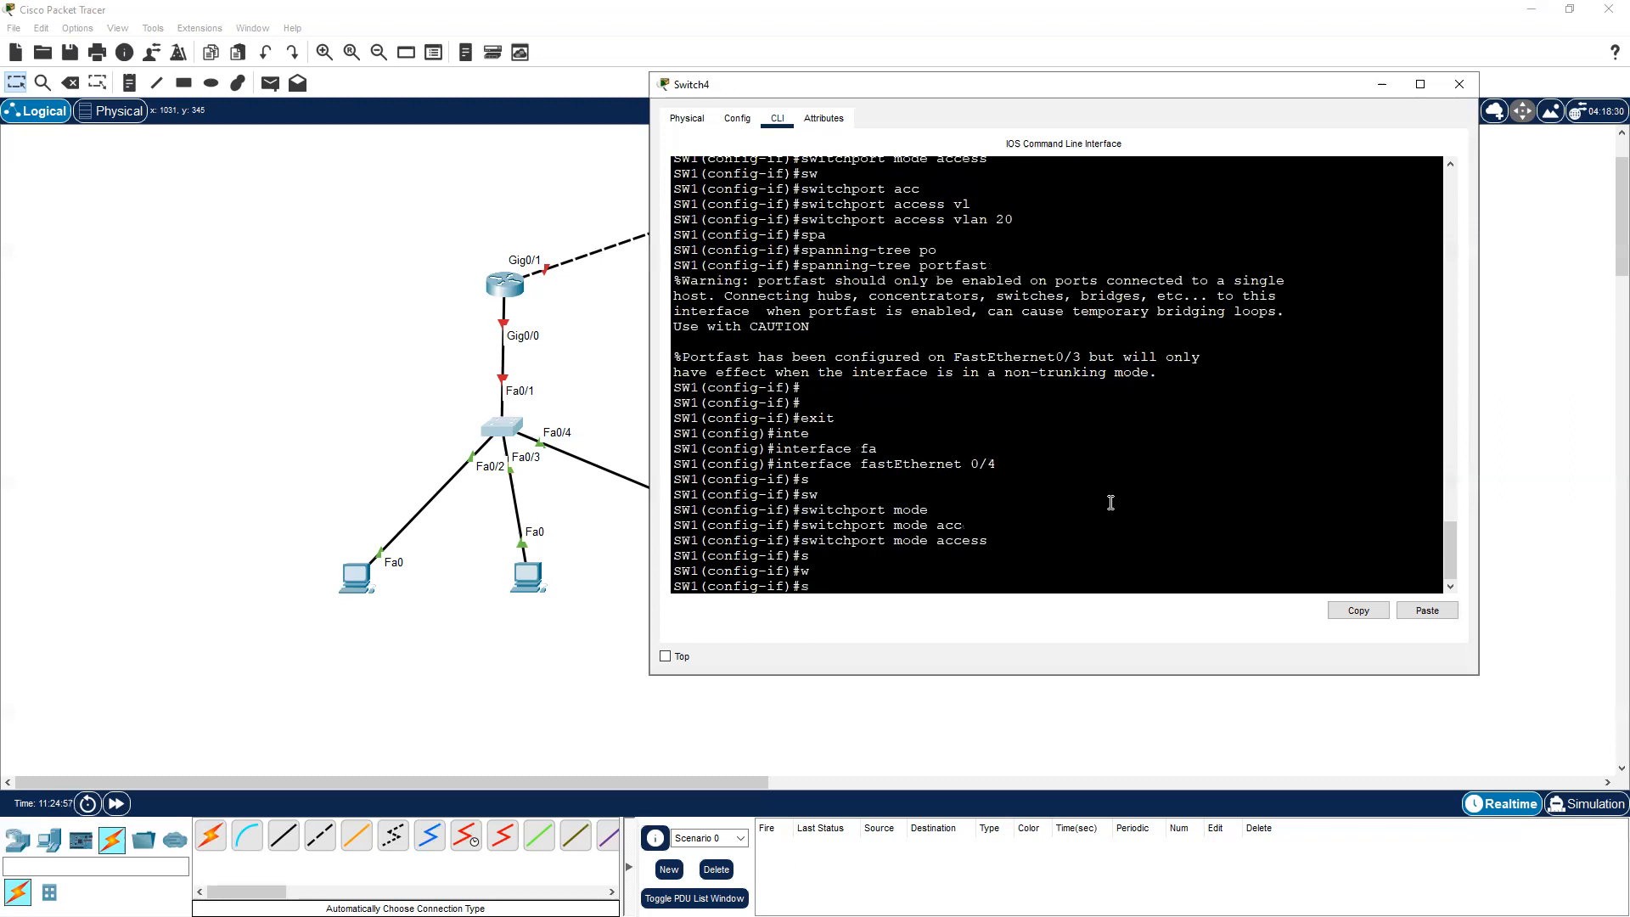
{"action": "key", "text": "Tab"}
{"action": "type", "text": "mod"}
{"action": "key", "text": "Tab"}
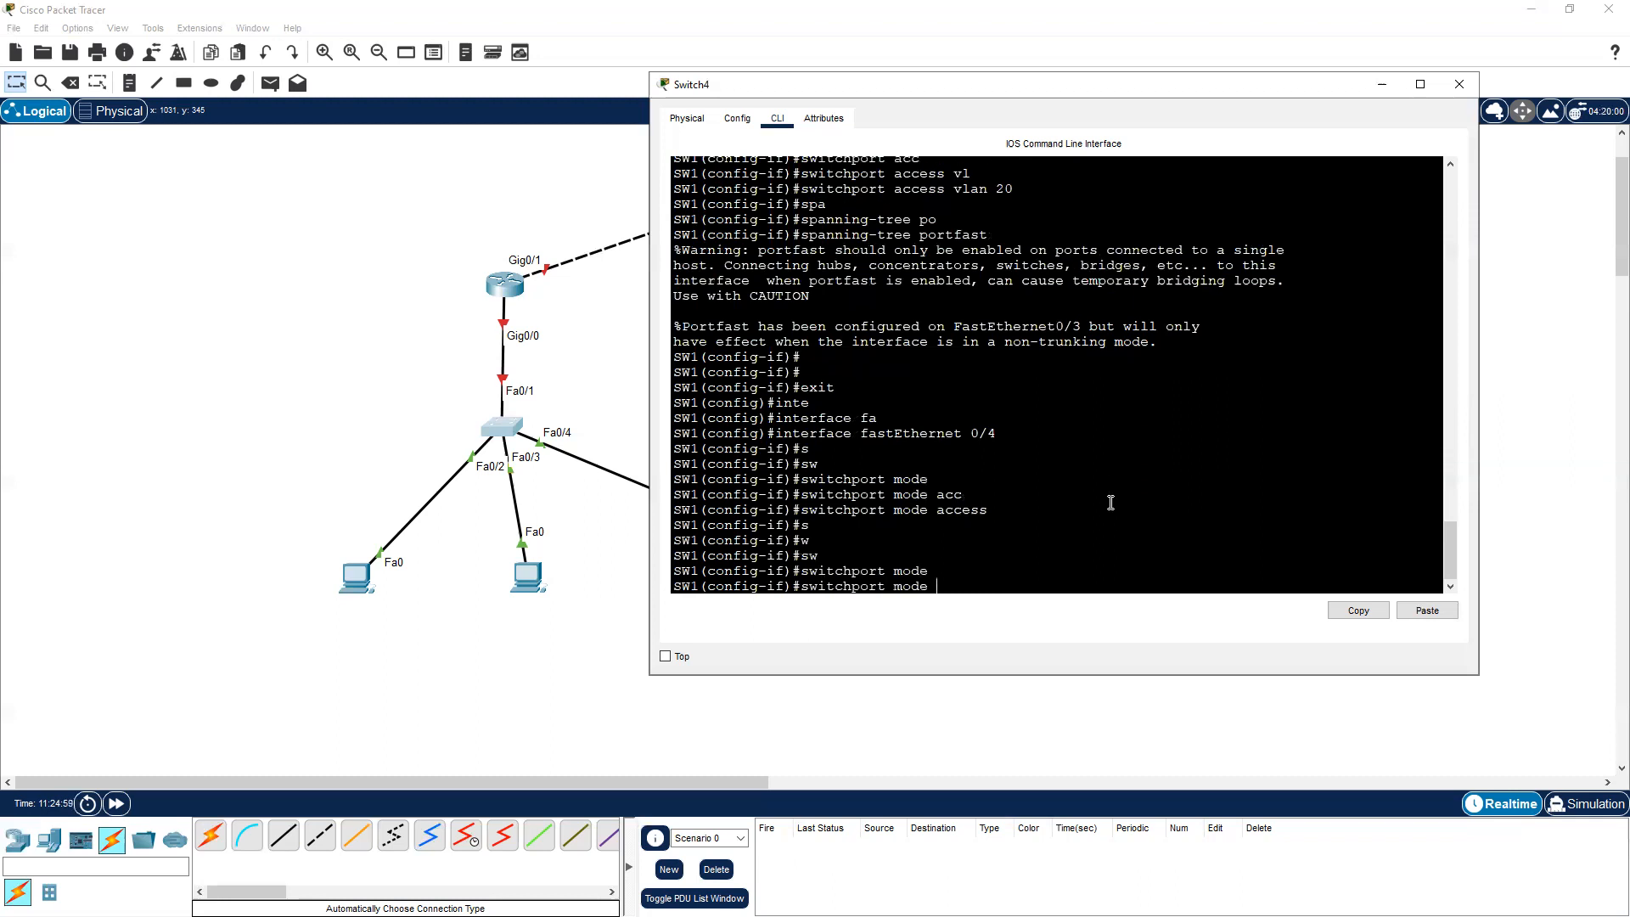
{"action": "key", "text": "BackSpace"}
{"action": "key", "text": "BackSpace"}
{"action": "key", "text": "BackSpace"}
{"action": "key", "text": "BackSpace"}
{"action": "key", "text": "BackSpace"}
{"action": "type", "text": "acc"}
{"action": "key", "text": "Tab"}
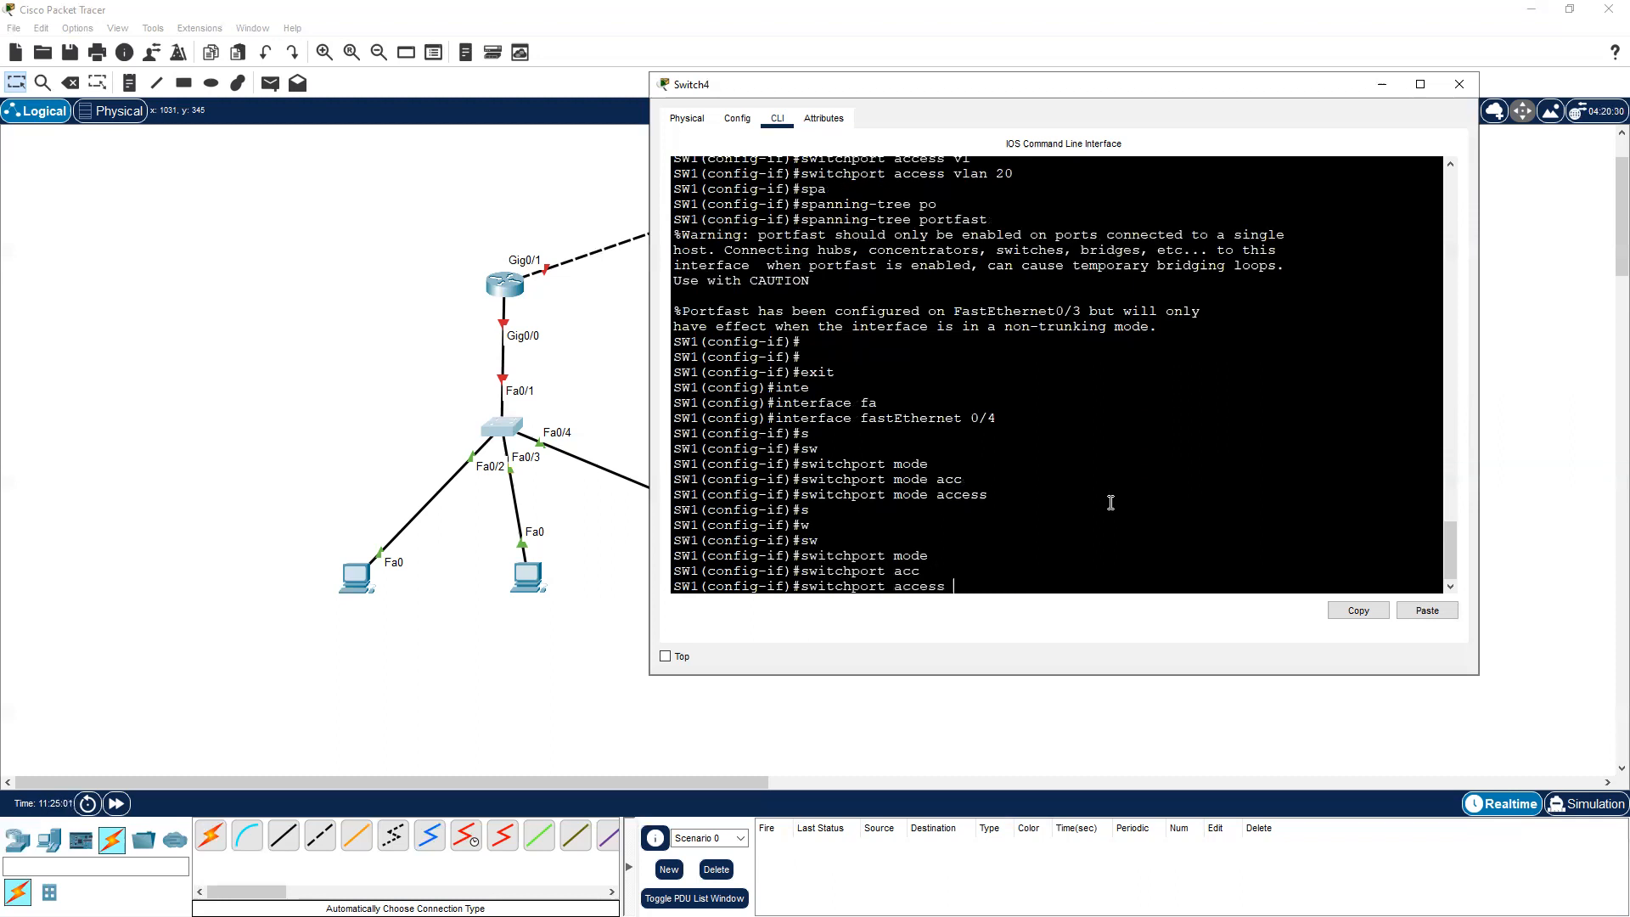
{"action": "type", "text": "vl"}
{"action": "key", "text": "Tab"}
{"action": "type", "text": "30"}
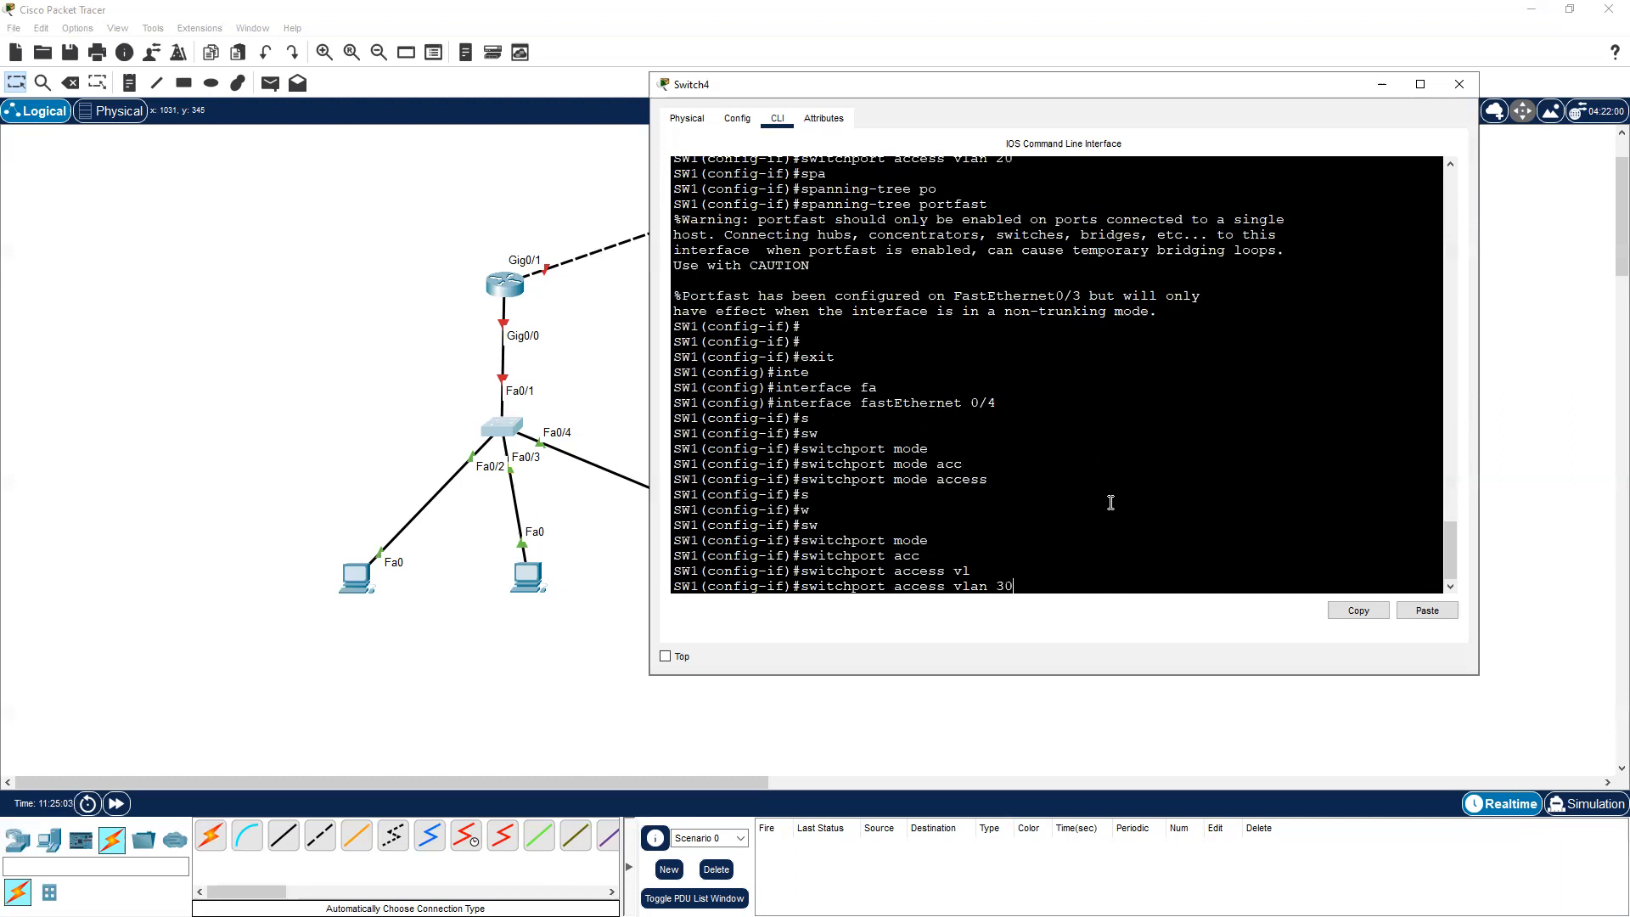
{"action": "key", "text": "Return"}
{"action": "key", "text": "Return"}
Enable spanning-tree portfast on fastEthernet 0/4 and exit its interface configuration
{"action": "type", "text": "exi"}
{"action": "key", "text": "BackSpace"}
{"action": "key", "text": "BackSpace"}
{"action": "key", "text": "BackSpace"}
{"action": "type", "text": "spa"}
{"action": "key", "text": "Tab"}
{"action": "type", "text": "po"}
{"action": "key", "text": "Tab"}
{"action": "key", "text": "Return"}
{"action": "key", "text": "Return"}
{"action": "key", "text": "Return"}
{"action": "key", "text": "Return"}
{"action": "key", "text": "Return"}
{"action": "key", "text": "Return"}
{"action": "key", "text": "Return"}
{"action": "key", "text": "Return"}
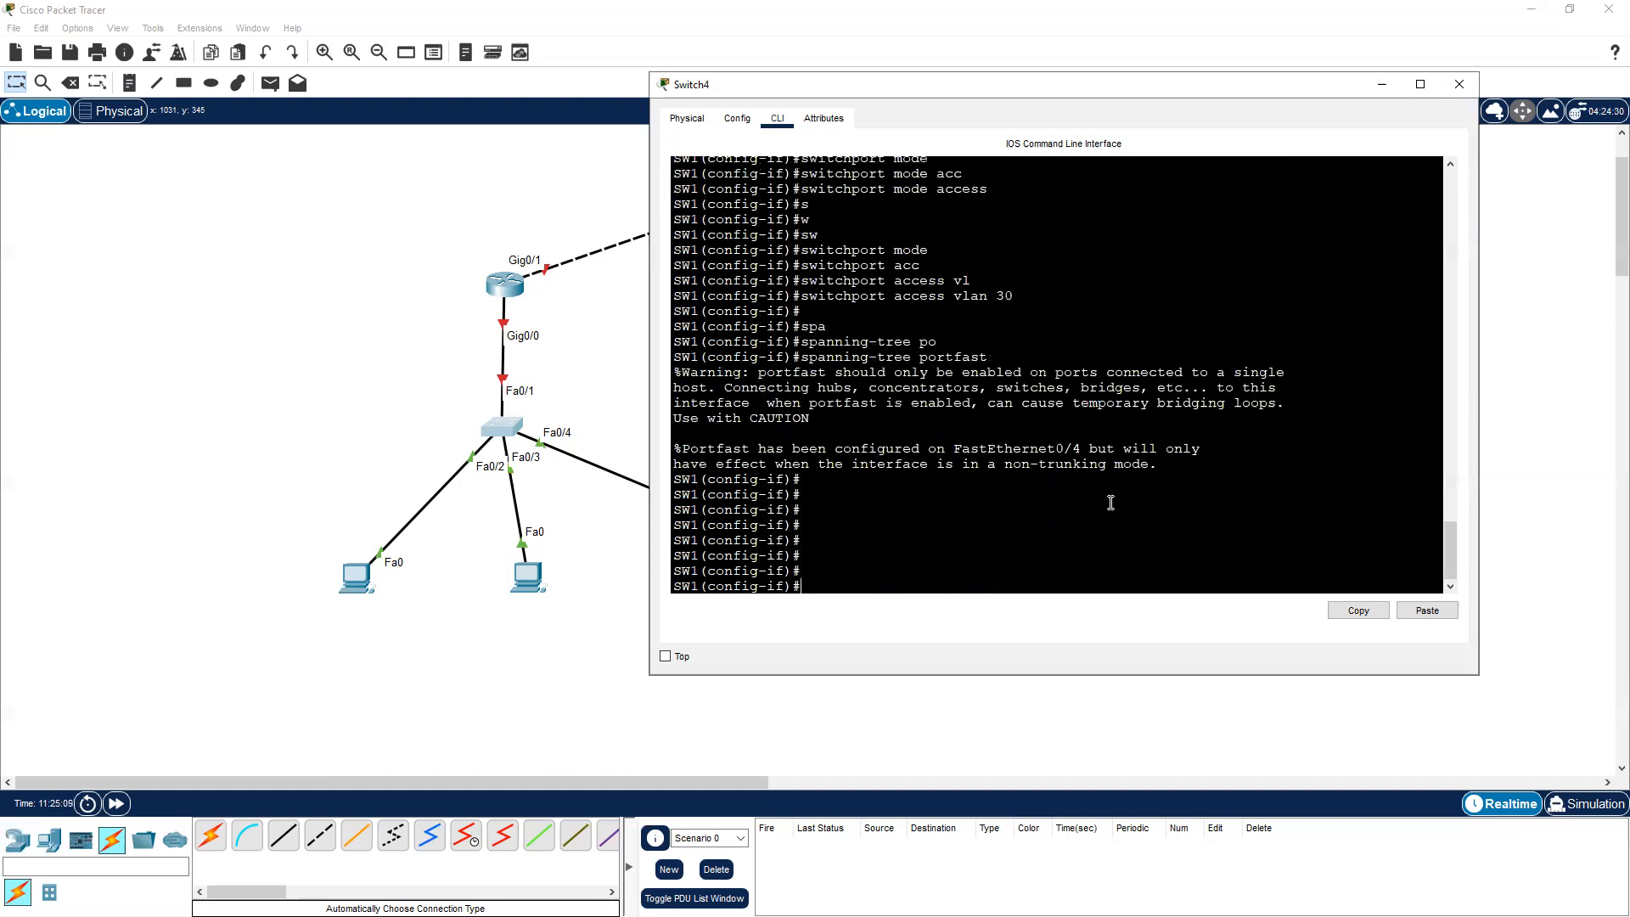
{"action": "key", "text": "Return"}
{"action": "type", "text": "exit"}
{"action": "key", "text": "Return"}
Enter interface configuration for fastEthernet 0/1 and set the port to switchport trunk mode
{"action": "type", "text": "inte"}
{"action": "key", "text": "Tab"}
{"action": "type", "text": "fa"}
{"action": "key", "text": "Tab"}
{"action": "type", "text": "0/1"}
{"action": "key", "text": "Return"}
{"action": "key", "text": "Return"}
{"action": "key", "text": "Return"}
{"action": "type", "text": "s"}
{"action": "key", "text": "Tab"}
{"action": "type", "text": "w"}
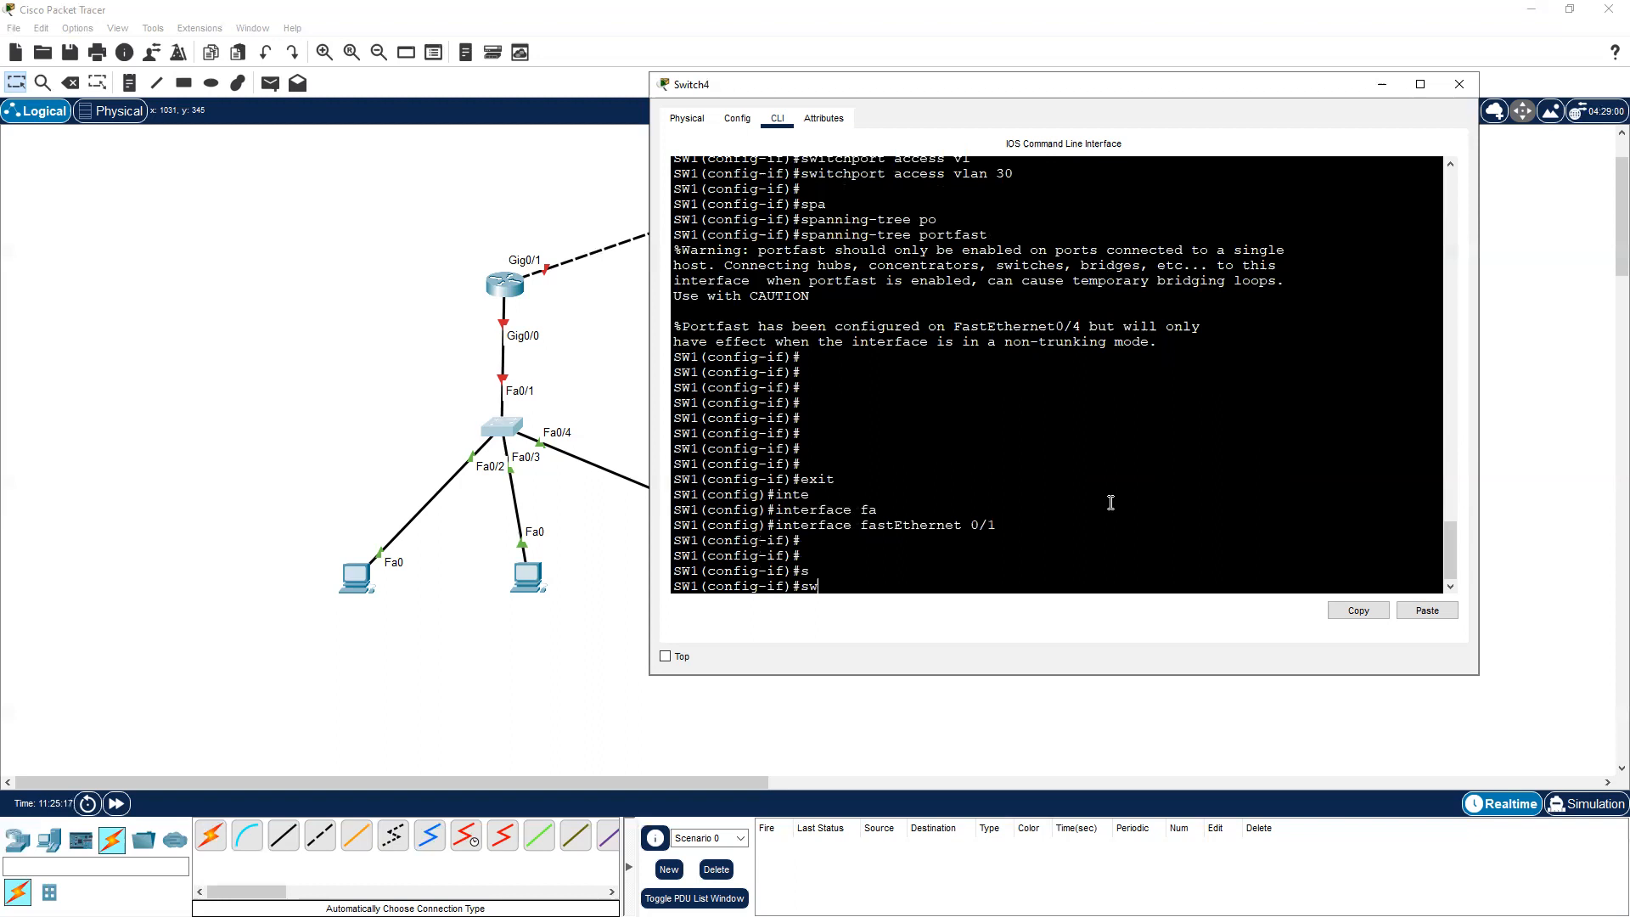
{"action": "key", "text": "Tab"}
{"action": "type", "text": "mode"}
{"action": "key", "text": "Tab"}
{"action": "key", "text": "BackSpace"}
{"action": "type", "text": "d"}
{"action": "key", "text": "Tab"}
{"action": "type", "text": "tr"}
{"action": "key", "text": "Tab"}
{"action": "key", "text": "Return"}
{"action": "key", "text": "Return"}
{"action": "key", "text": "Return"}
Exit interface and global configuration on SW1 and close the switch window
{"action": "type", "text": "exit"}
{"action": "key", "text": "Return"}
{"action": "key", "text": "Return"}
{"action": "key", "text": "Return"}
{"action": "type", "text": "exit"}
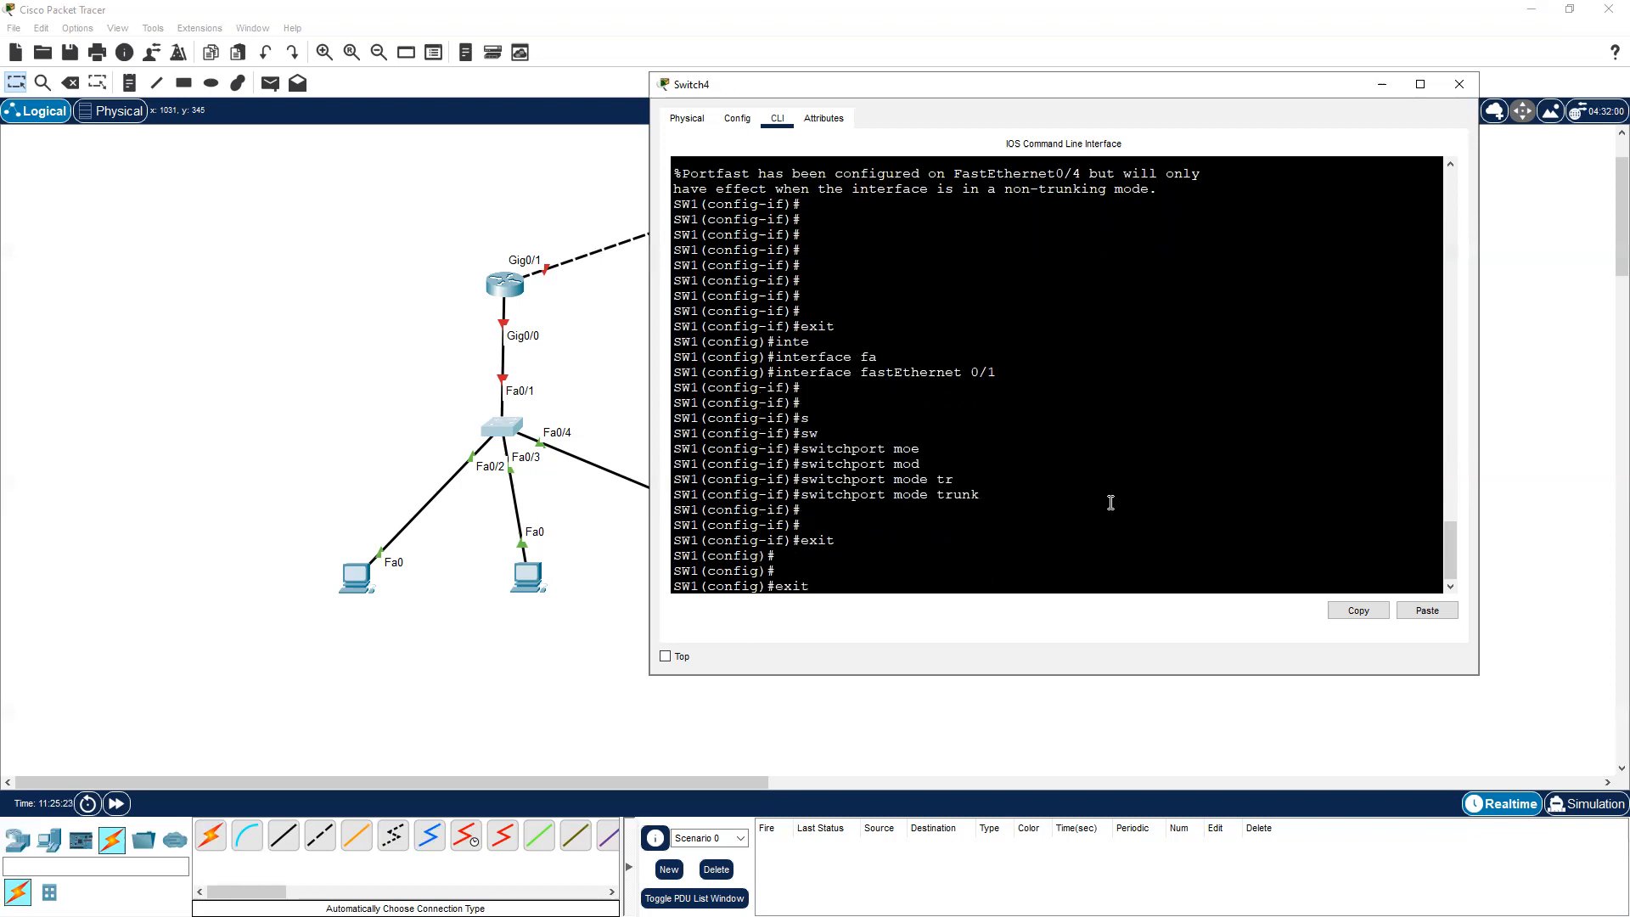
{"action": "key", "text": "Return"}
{"action": "key", "text": "Return"}
{"action": "key", "text": "Return"}
{"action": "key", "text": "Return"}
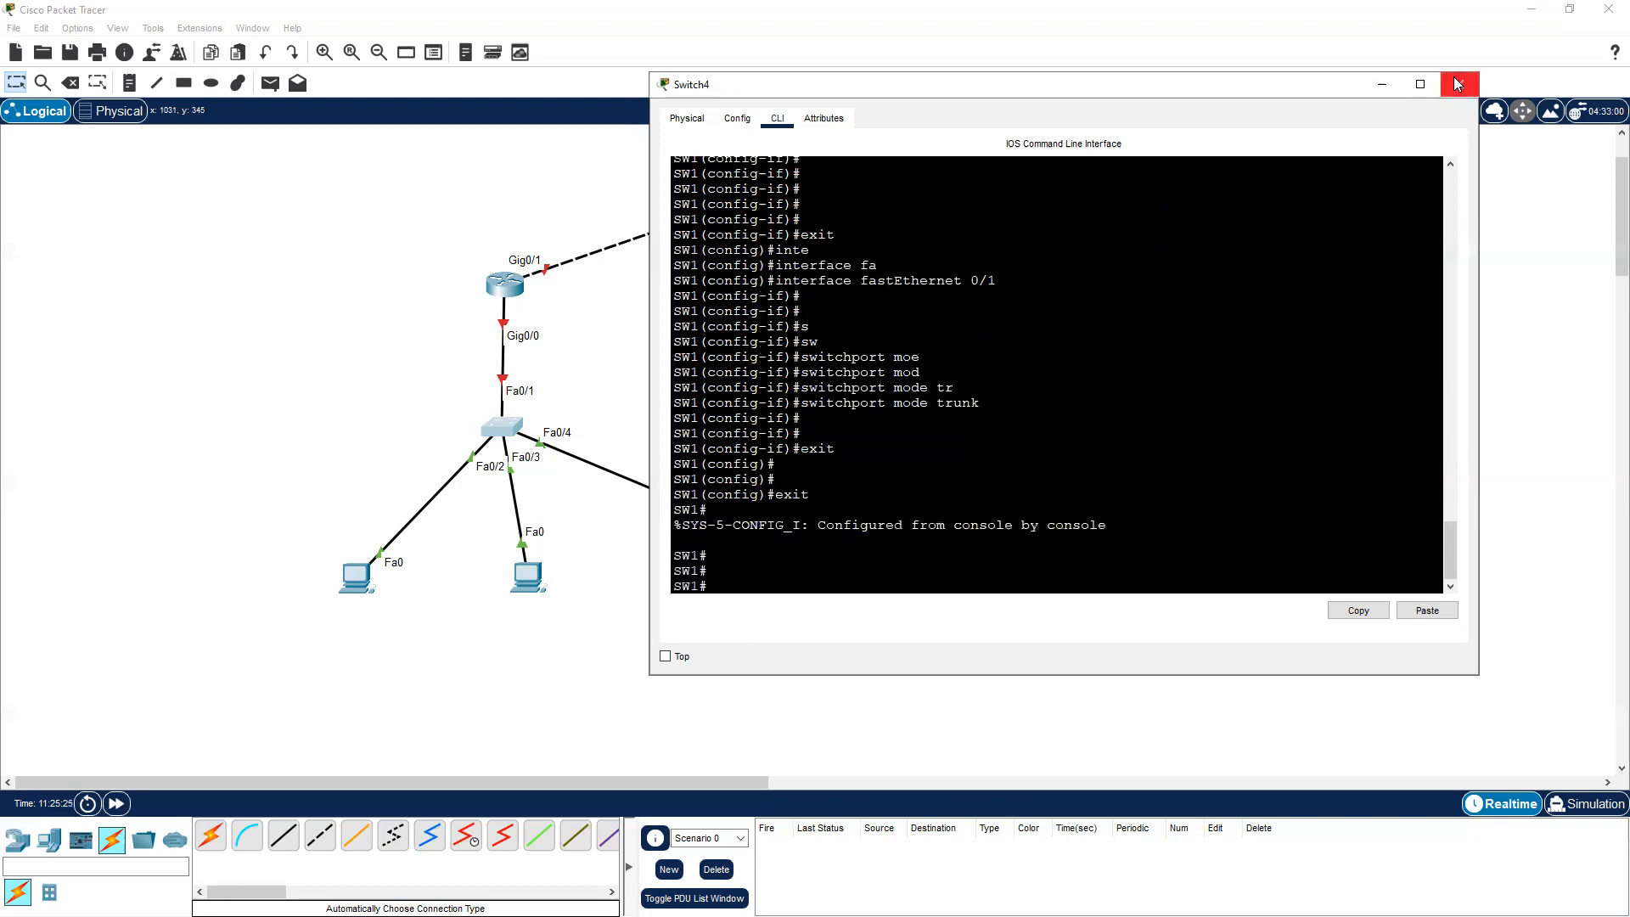
{"action": "left_click", "coordinate": [1458, 84]}
Place a text note in the empty workspace beside the topology reading "VLAN 10 -- 192.168.10.0 /24"
{"action": "left_click", "coordinate": [129, 83]}
{"action": "left_click", "coordinate": [993, 340]}
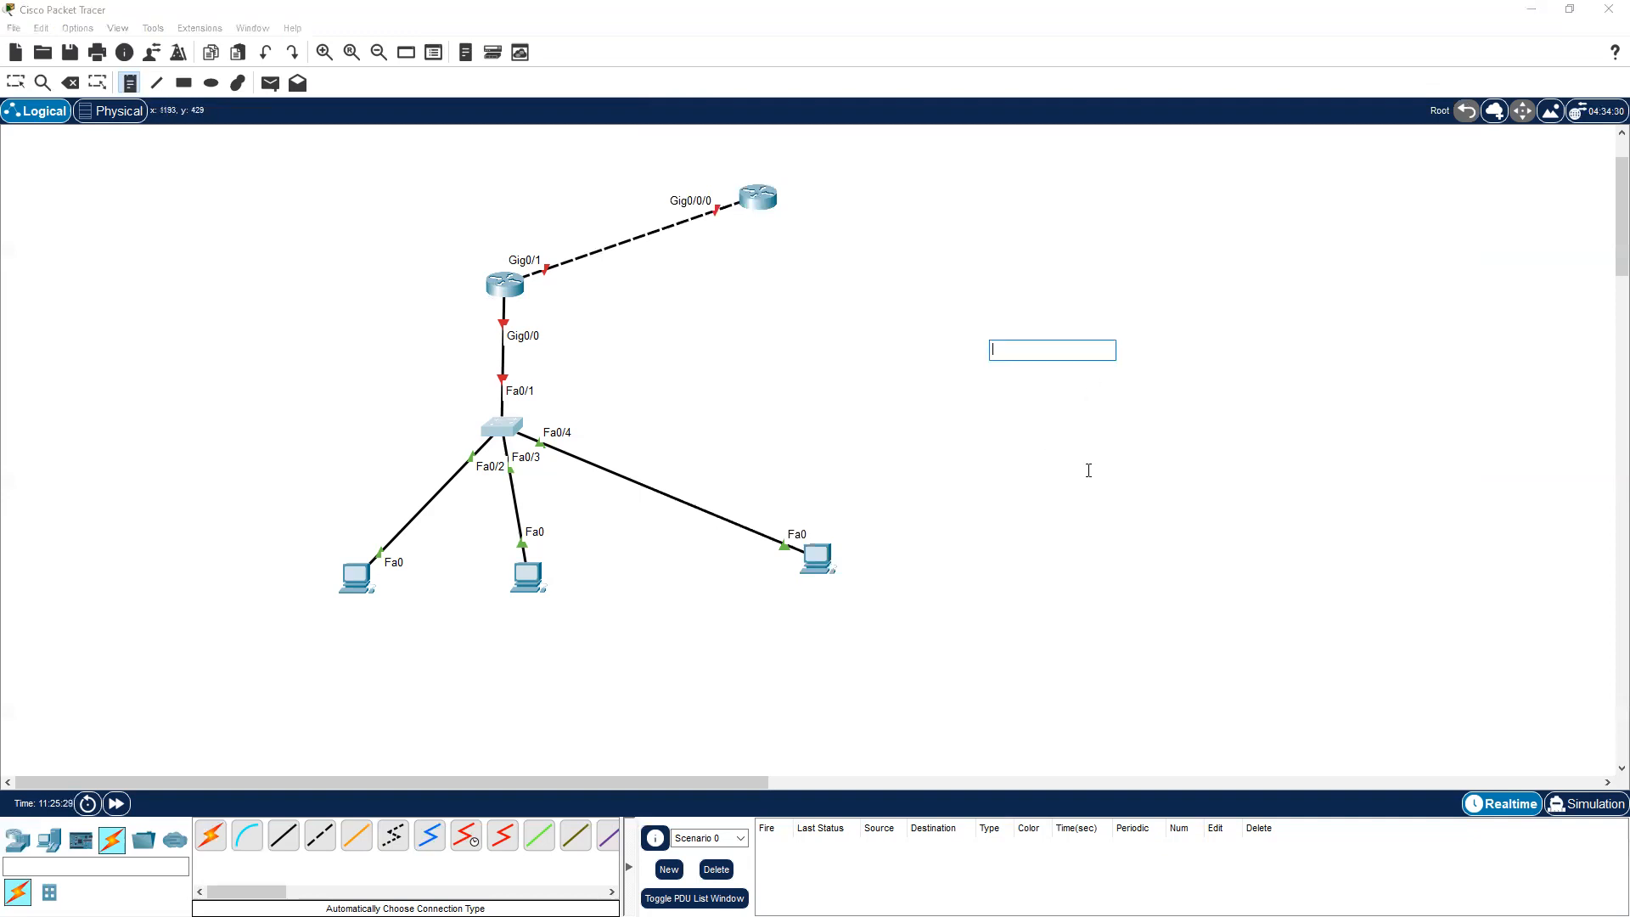
{"action": "type", "text": "VLAN 10 -- 192.168.10."}
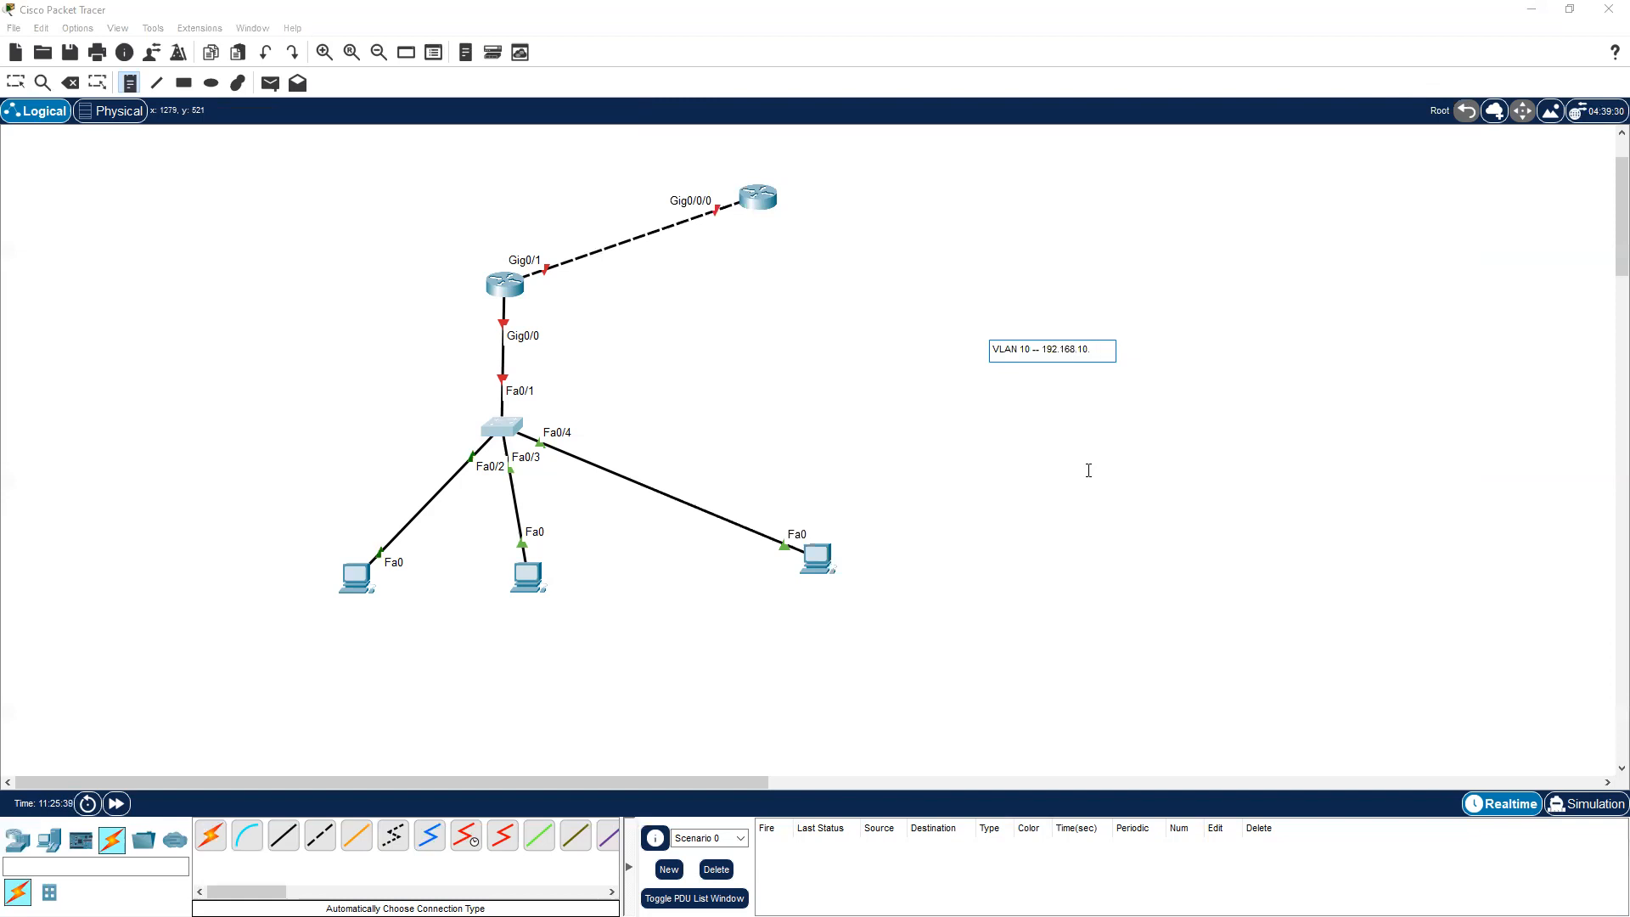
{"action": "type", "text": "0 /24"}
{"action": "key", "text": "Return"}
Add the line "VLAN 20 -- 192.168.20.0/24" to the addressing note, keeping the prefix on the same line
{"action": "type", "text": "C"}
{"action": "key", "text": "BackSpace"}
{"action": "type", "text": "AN"}
{"action": "type", "text": "192.168"}
{"action": "key", "text": "BackSpace"}
{"action": "type", "text": "20.0 / 24"}
{"action": "key", "text": "Left"}
{"action": "key", "text": "Left"}
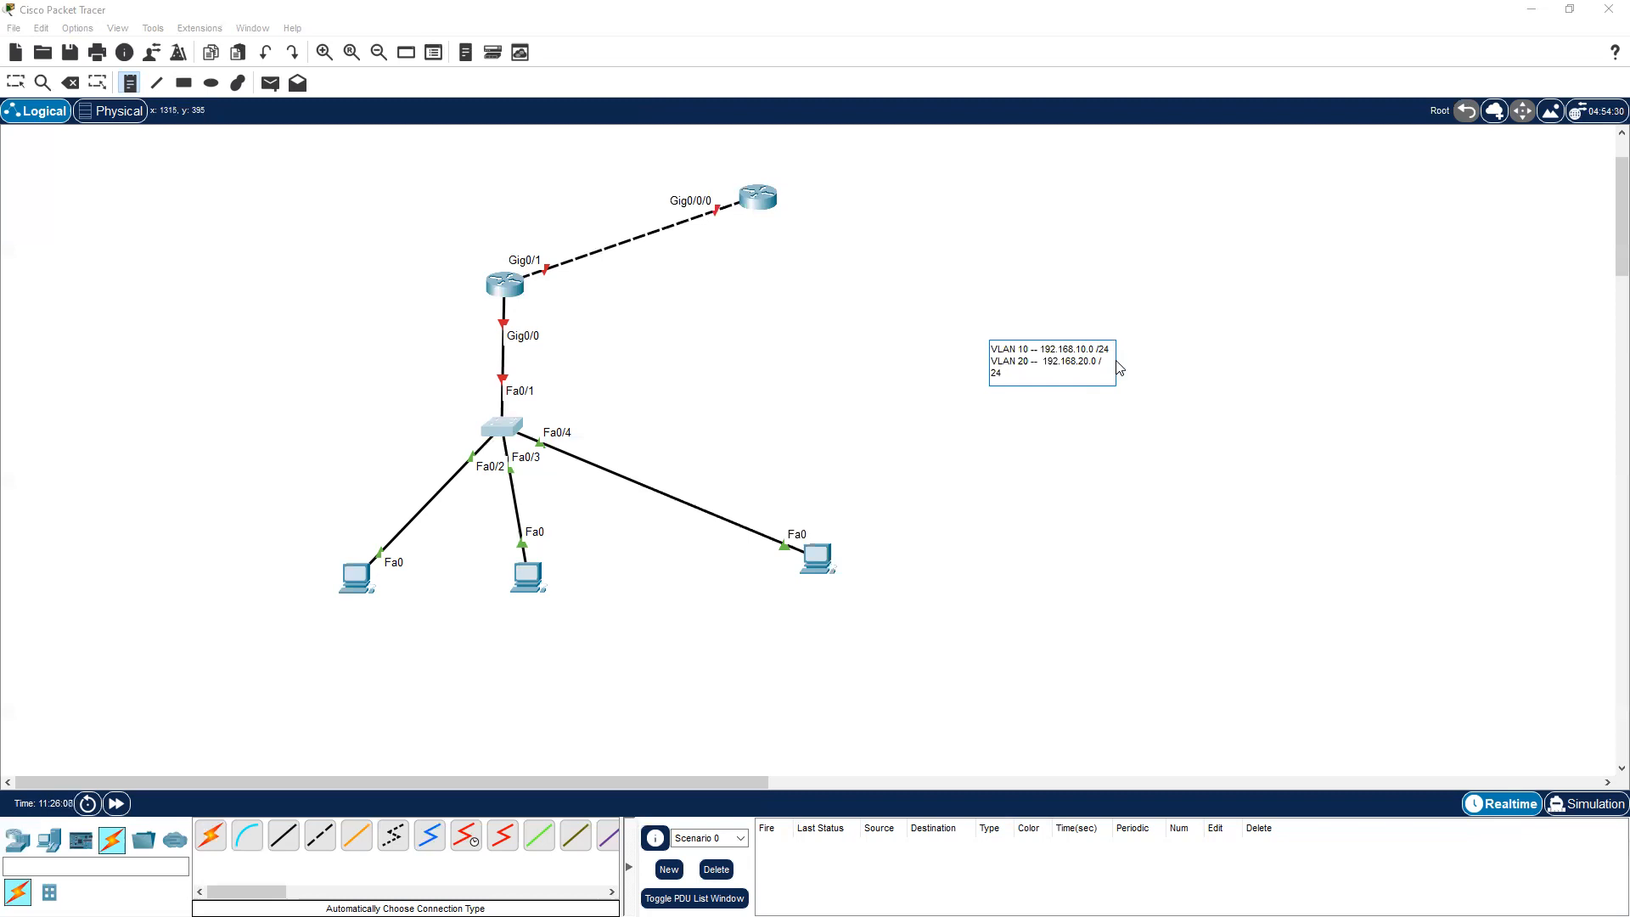
{"action": "left_click", "coordinate": [992, 361]}
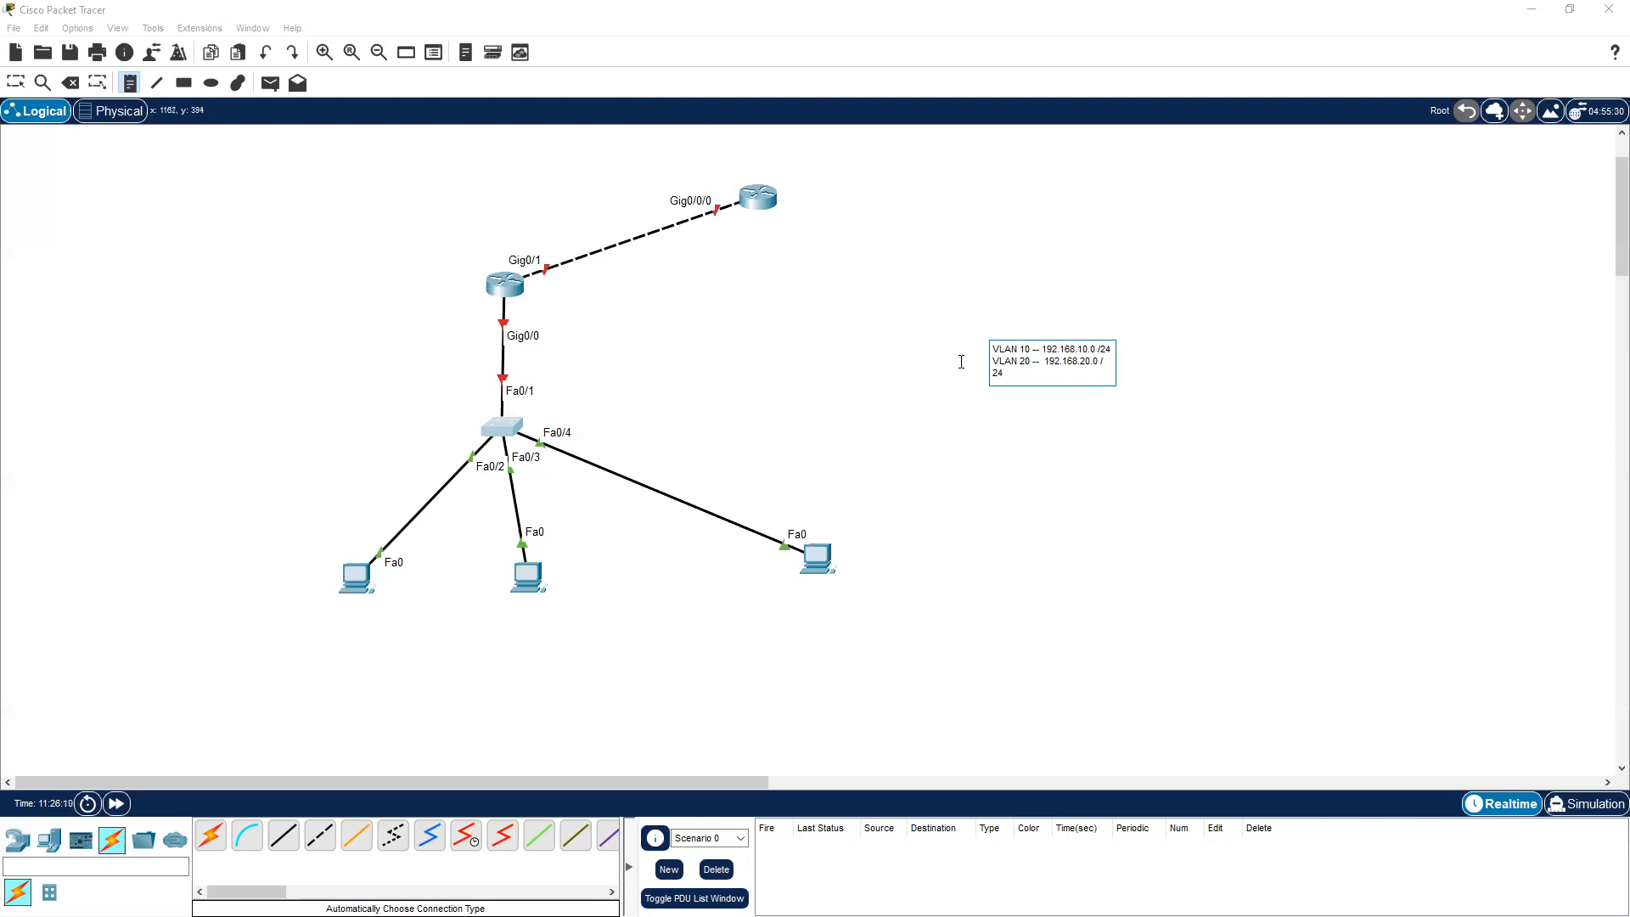
{"action": "left_click", "coordinate": [1010, 379]}
{"action": "key", "text": "BackSpace"}
{"action": "type", "text": "24"}
Add "VLAN 30 192.168.30.0/24" below a blank line in the note, then finish the note and return to selection mode
{"action": "key", "text": "Return"}
{"action": "key", "text": "Return"}
{"action": "type", "text": "VLAN 30 192.168.30.0/24"}
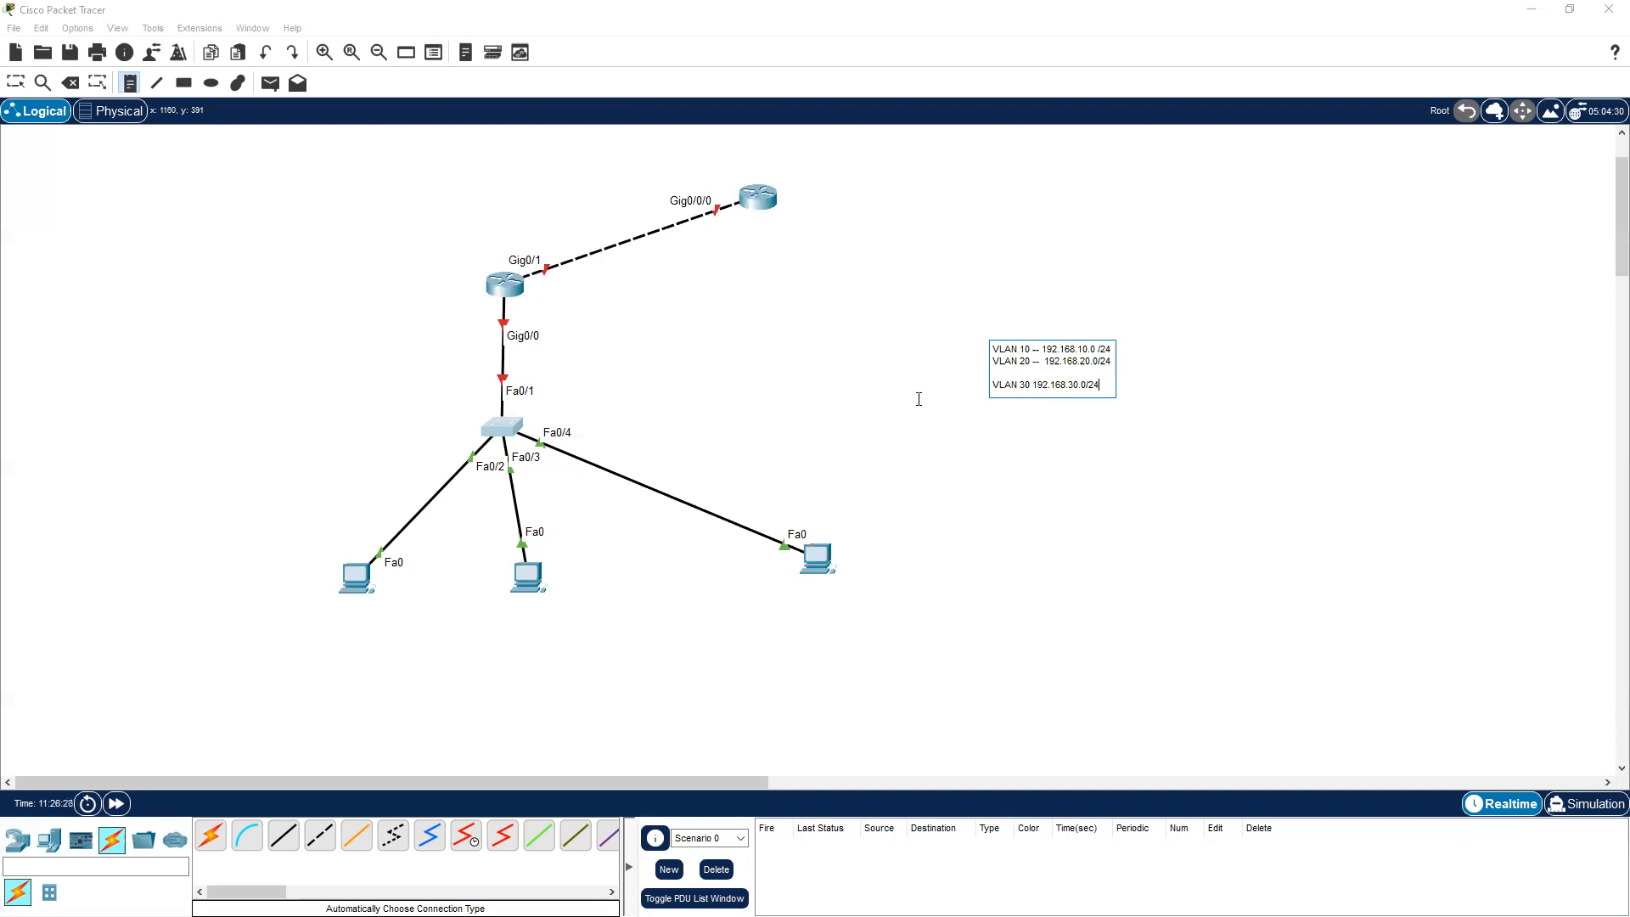
{"action": "left_click", "coordinate": [883, 400]}
{"action": "left_click", "coordinate": [1225, 524]}
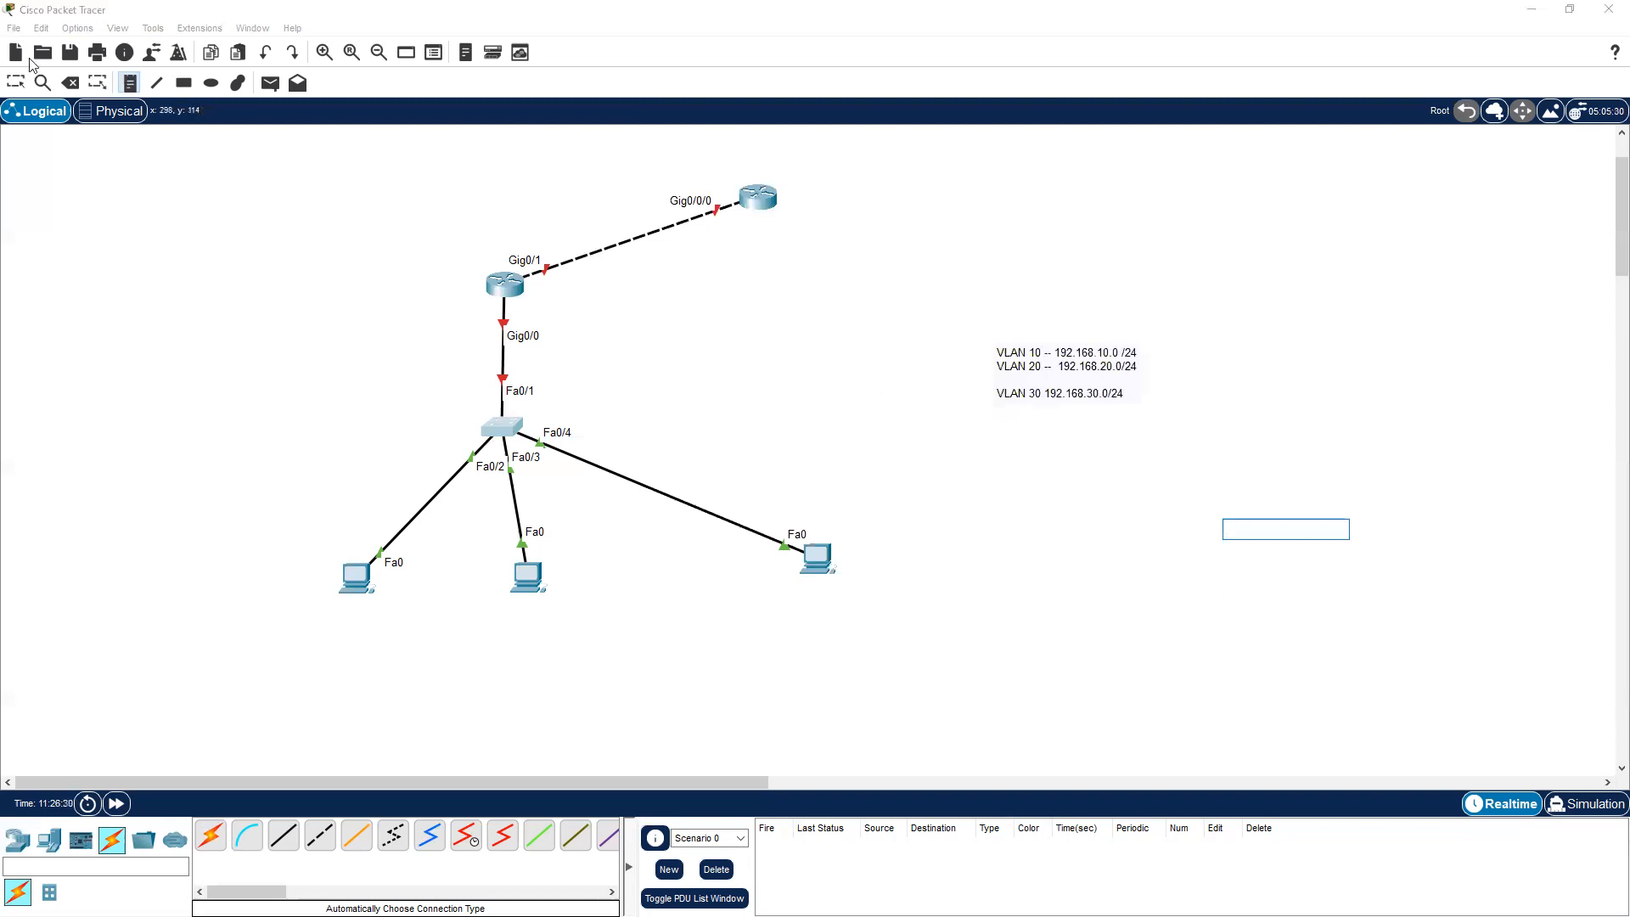
{"action": "left_click", "coordinate": [15, 82]}
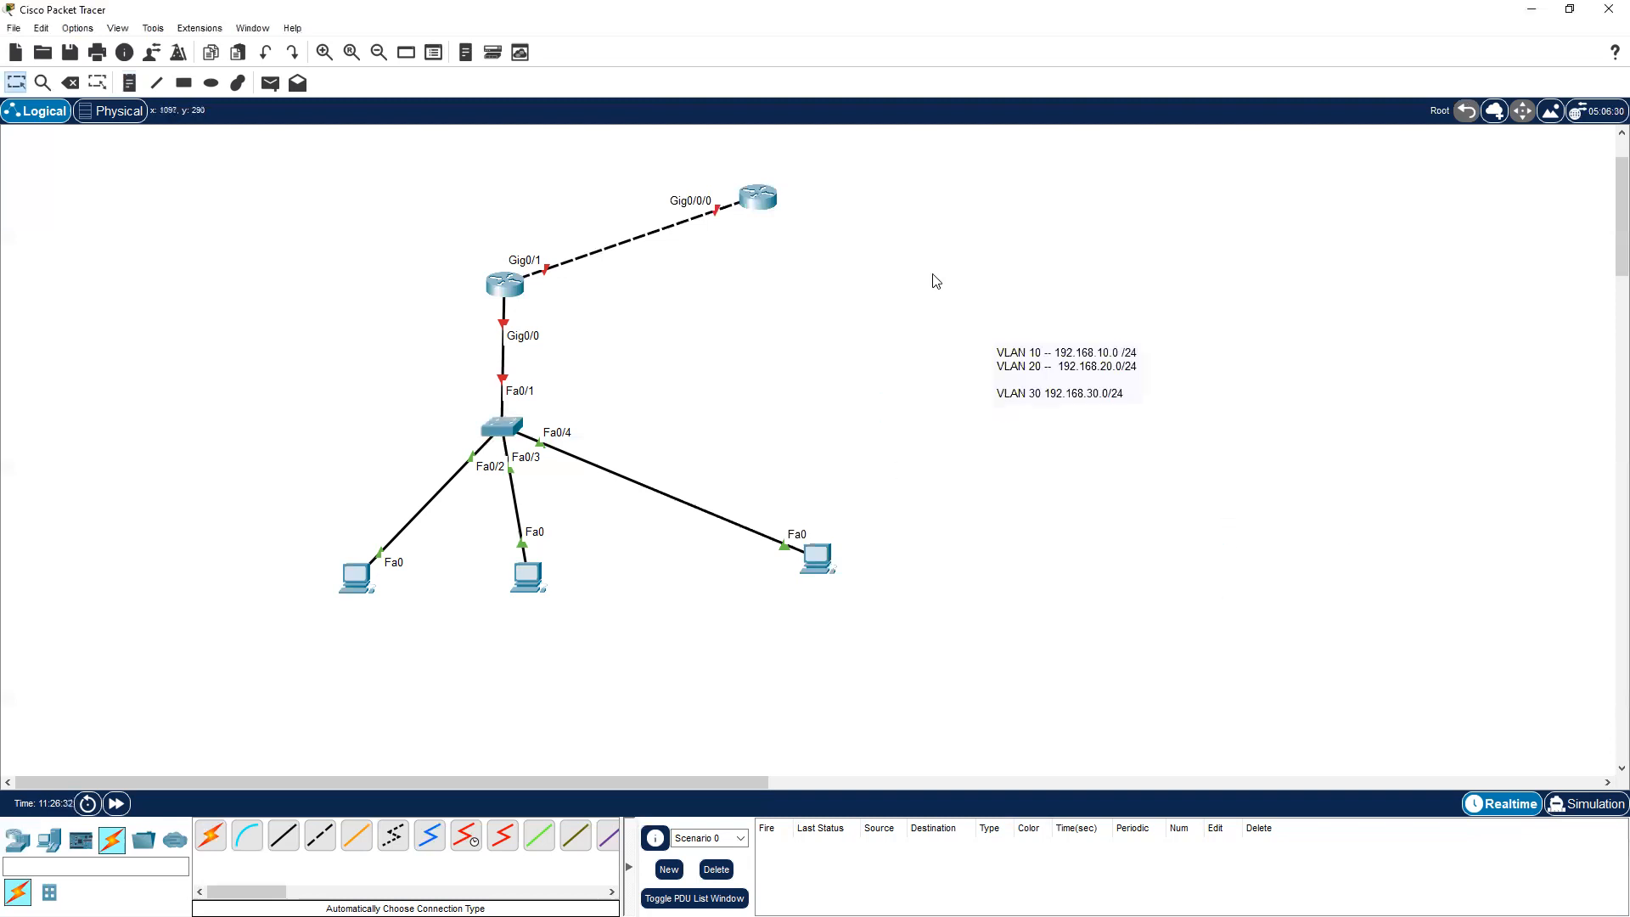
{"action": "left_click", "coordinate": [502, 427]}
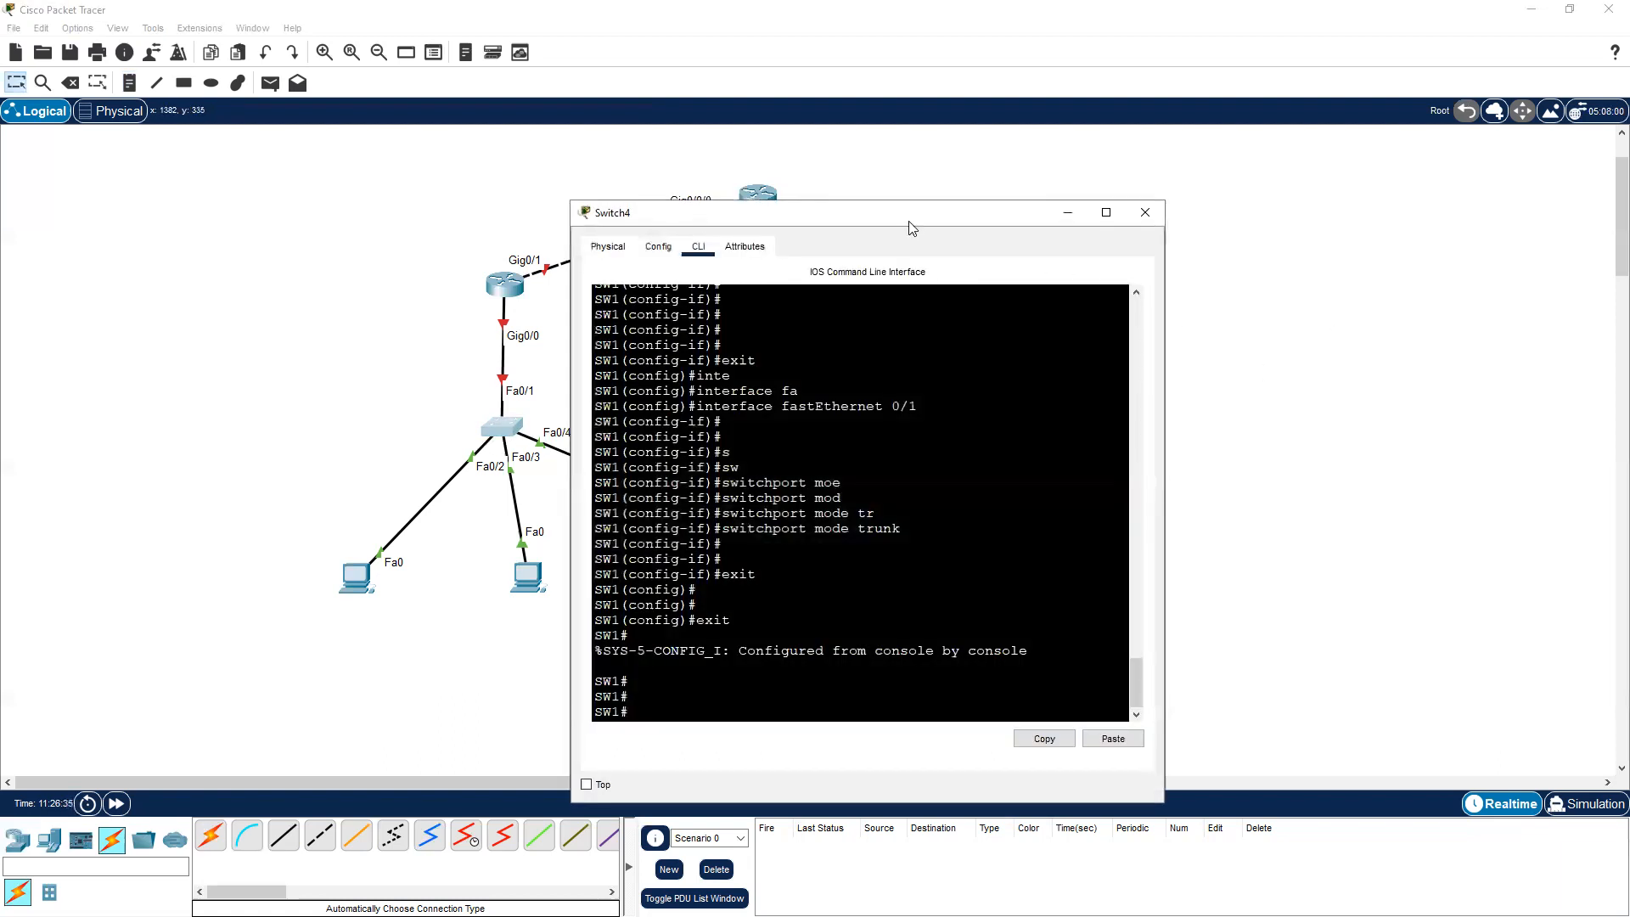
{"action": "left_click_drag", "start_coordinate": [911, 228], "coordinate": [1227, 151]}
{"action": "left_click", "coordinate": [1460, 138]}
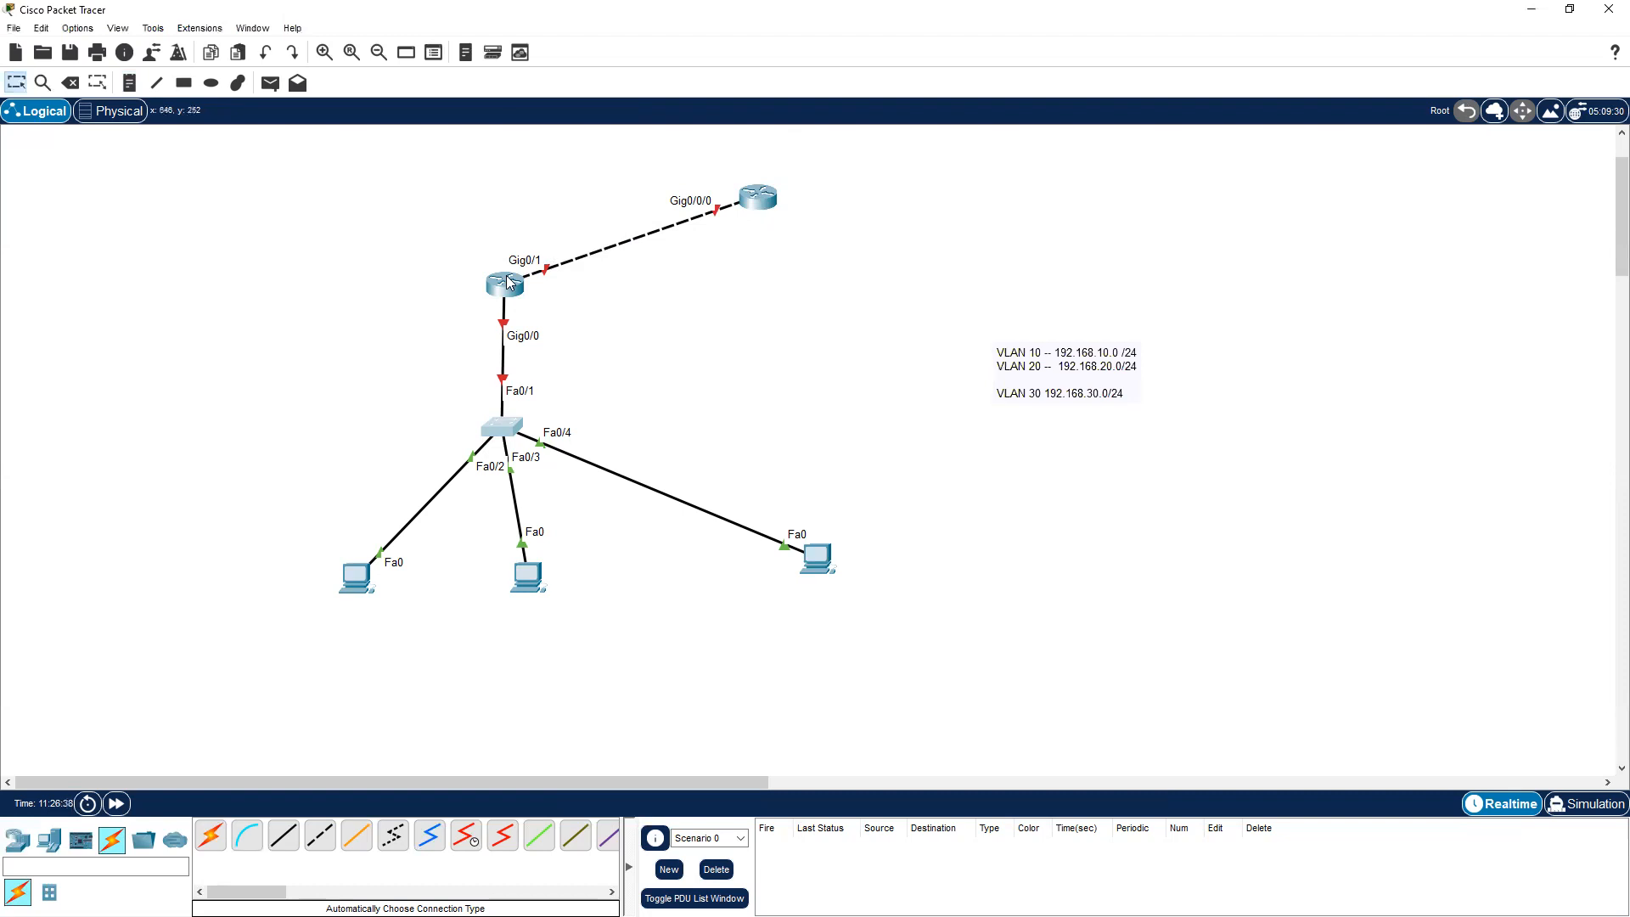
Open the CLI of the router connected to the switch and widen its window beside the topology
{"action": "left_click", "coordinate": [506, 283]}
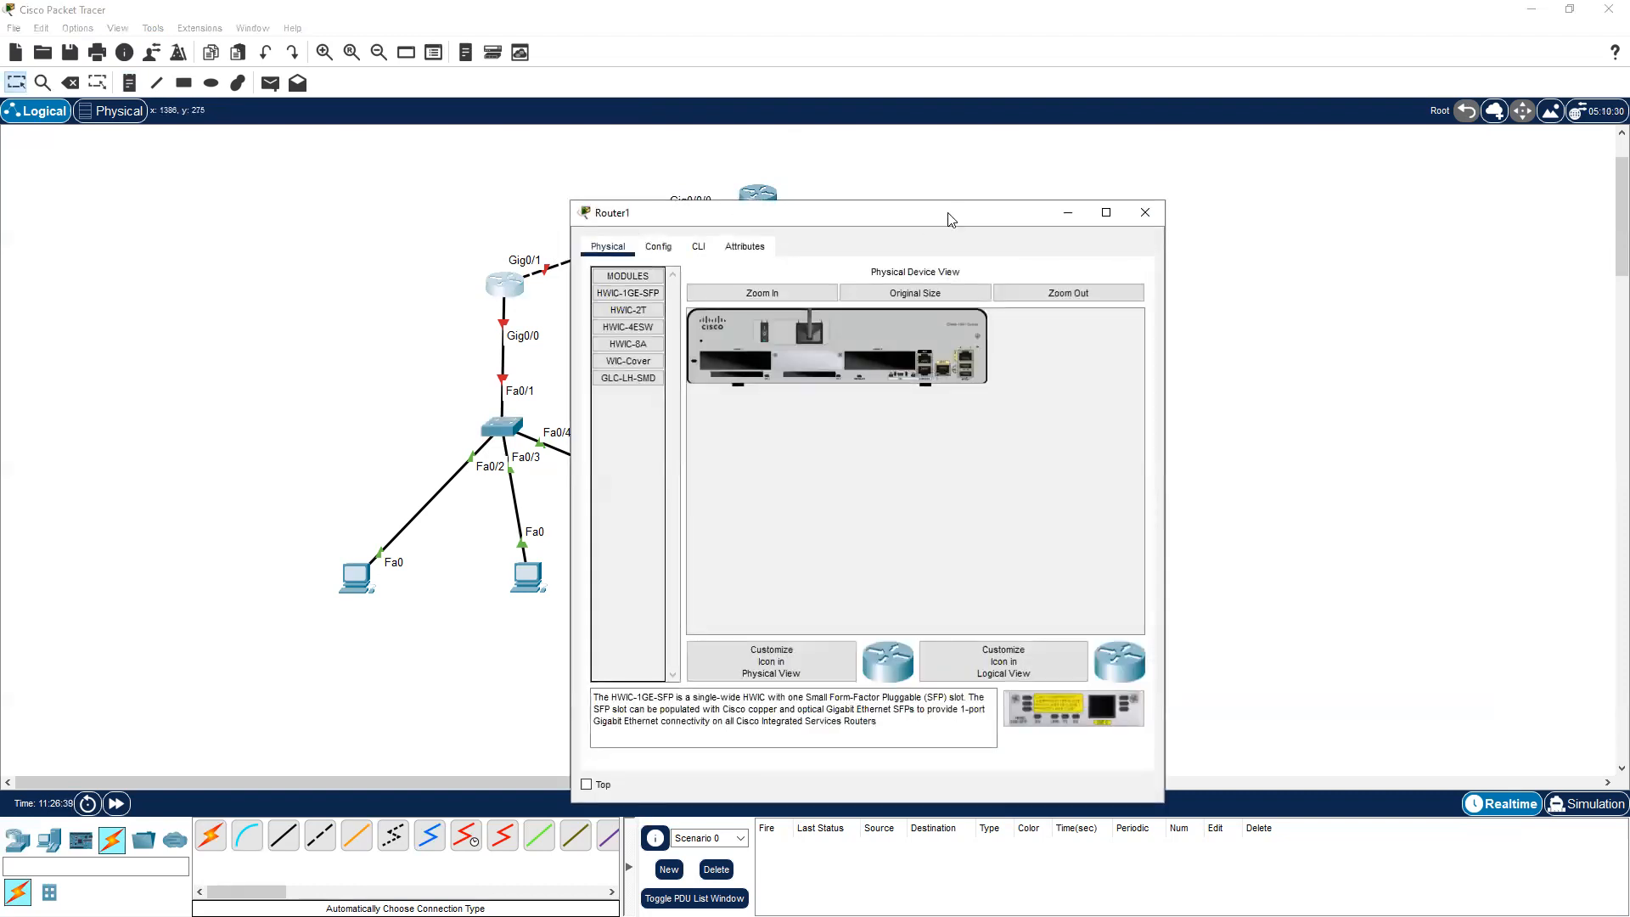
{"action": "left_click", "coordinate": [987, 157]}
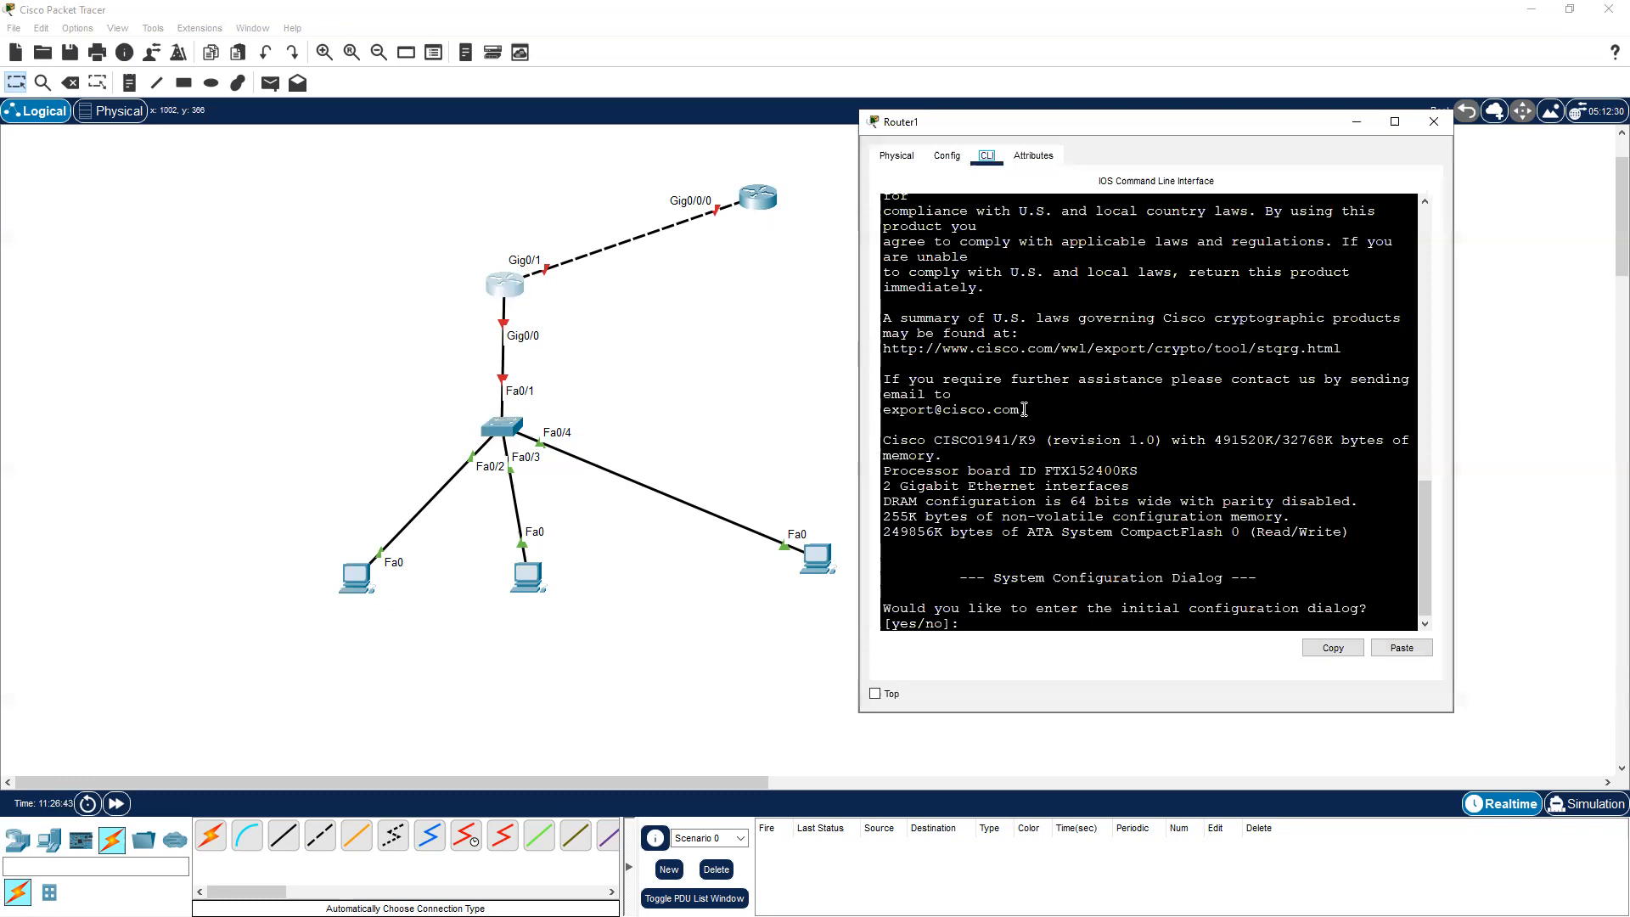
{"action": "left_click_drag", "start_coordinate": [859, 343], "coordinate": [704, 343]}
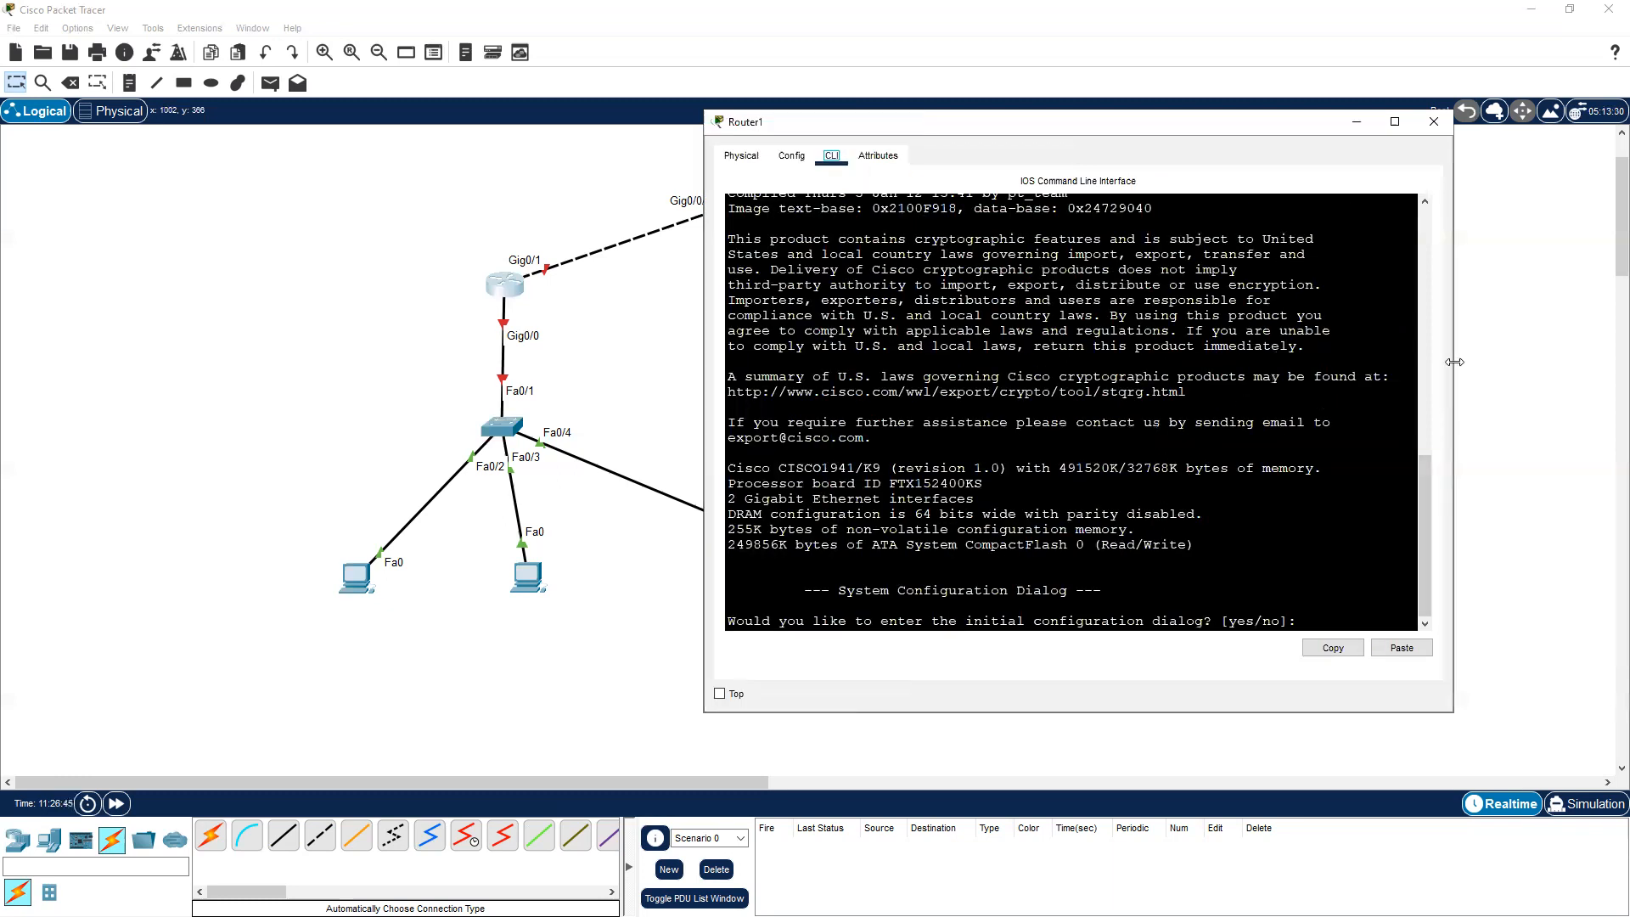
{"action": "left_click_drag", "start_coordinate": [1454, 362], "coordinate": [1523, 361]}
{"action": "left_click_drag", "start_coordinate": [1073, 136], "coordinate": [1124, 122]}
Decline the router's initial configuration dialog with "no" and bring up the user prompt
{"action": "left_click", "coordinate": [1171, 475]}
{"action": "type", "text": "no"}
{"action": "key", "text": "Return"}
{"action": "key", "text": "Return"}
{"action": "key", "text": "Return"}
{"action": "key", "text": "Return"}
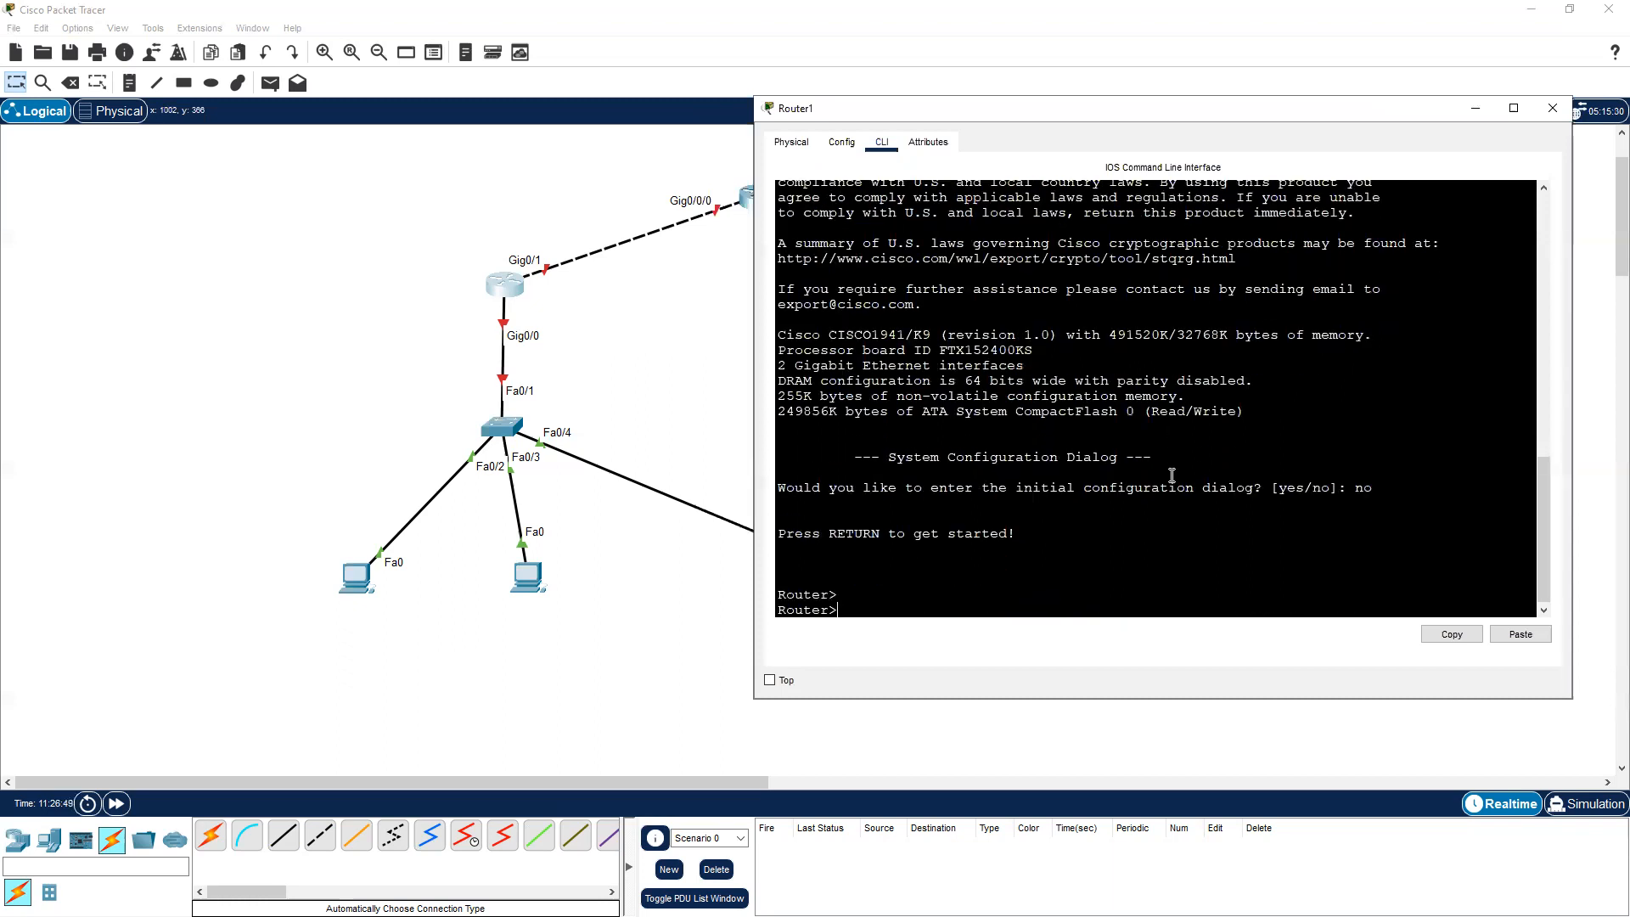
Enter privileged mode on the router and start global configuration from the terminal
{"action": "type", "text": "ena"}
{"action": "key", "text": "Return"}
{"action": "type", "text": "con"}
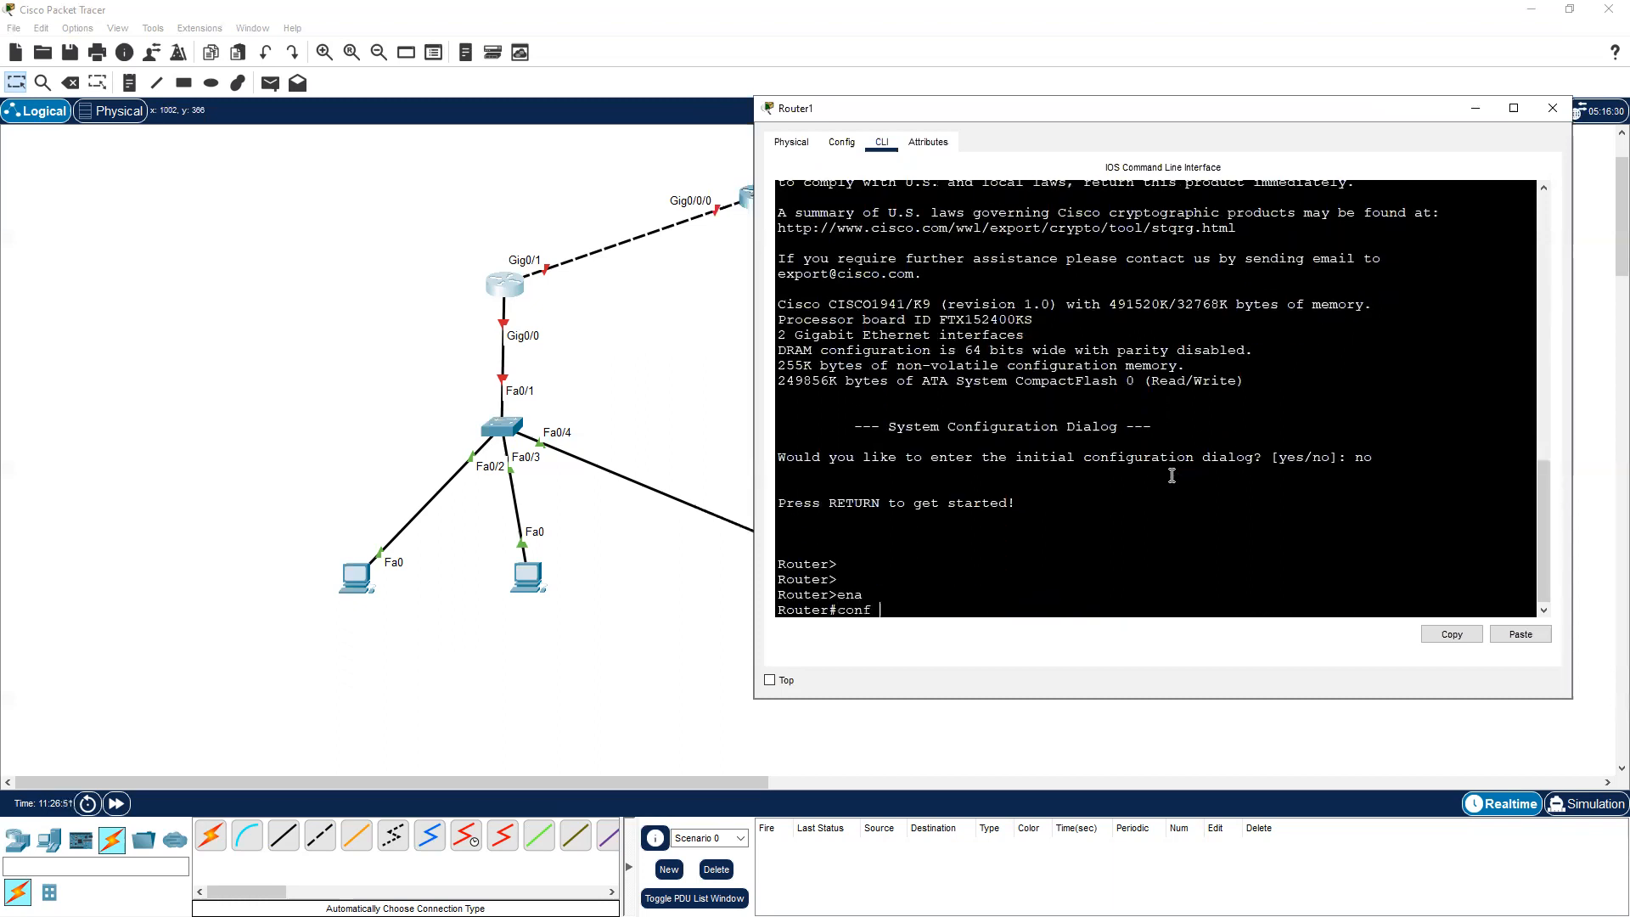
{"action": "type", "text": "f"}
{"action": "key", "text": "Return"}
{"action": "key", "text": "Return"}
{"action": "key", "text": "Return"}
{"action": "key", "text": "Return"}
Enter interface configuration for the router's gigabitEthernet 0/0 and enable it with no shutdown
{"action": "type", "text": "inte"}
{"action": "key", "text": "Tab"}
{"action": "type", "text": "g"}
{"action": "key", "text": "Tab"}
{"action": "type", "text": "0/0"}
{"action": "key", "text": "Return"}
{"action": "type", "text": "ni"}
{"action": "key", "text": "BackSpace"}
{"action": "key", "text": "BackSpace"}
{"action": "type", "text": "no shu"}
{"action": "key", "text": "Tab"}
{"action": "key", "text": "Return"}
{"action": "key", "text": "Return"}
{"action": "key", "text": "Return"}
{"action": "key", "text": "Return"}
{"action": "key", "text": "Return"}
{"action": "key", "text": "Return"}
{"action": "key", "text": "Return"}
{"action": "key", "text": "Return"}
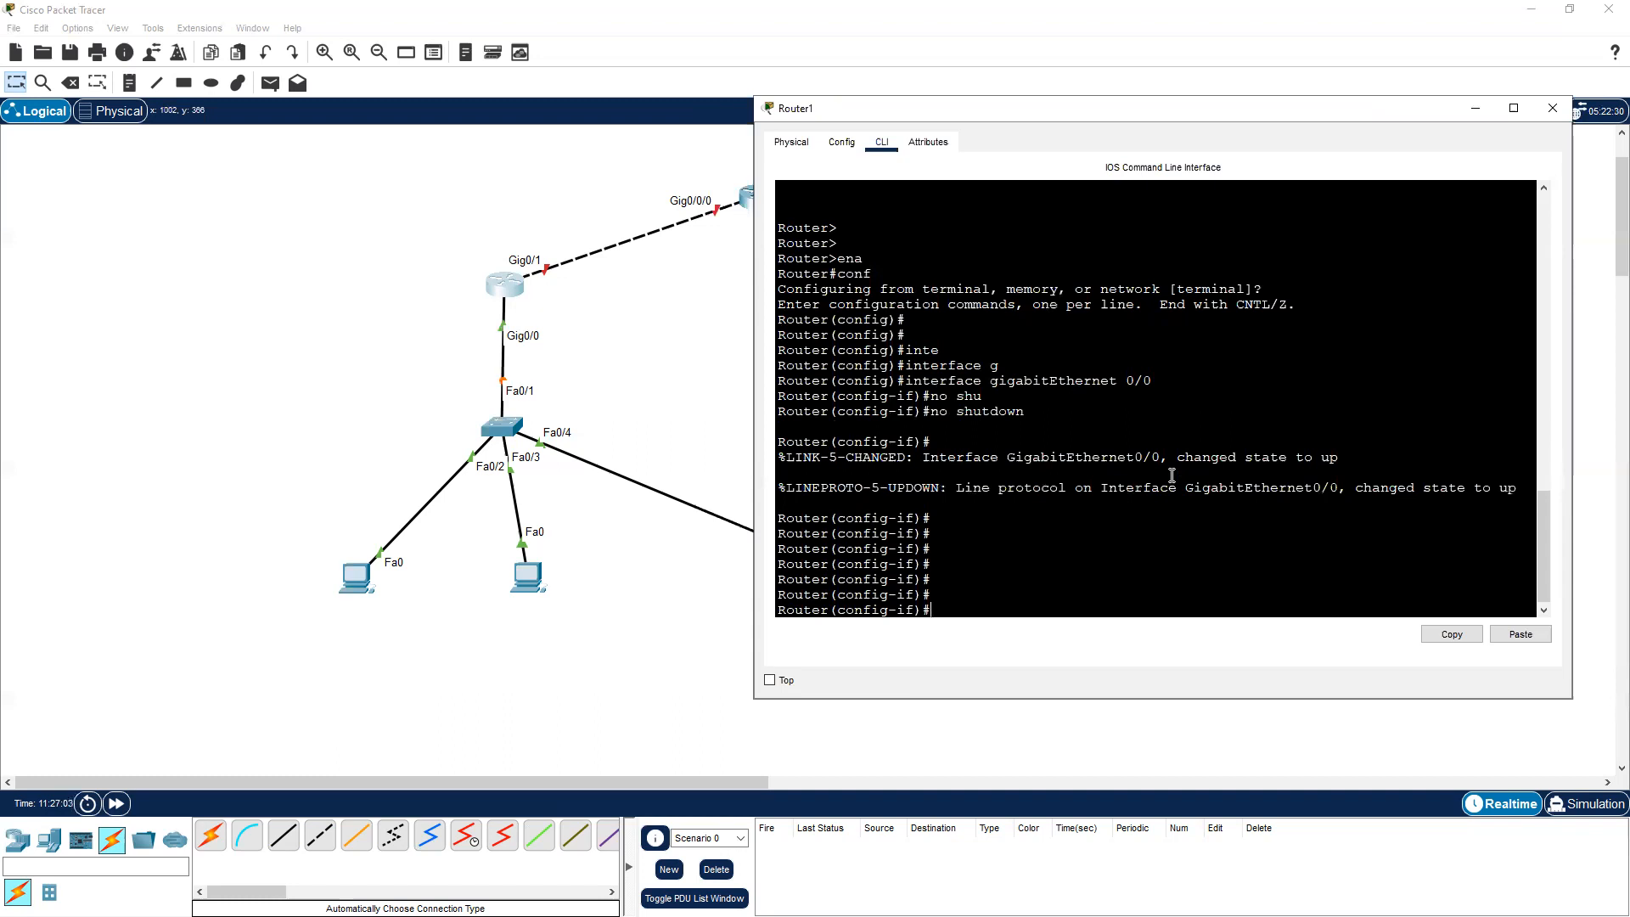
Exit the gigabitEthernet 0/0 interface configuration back to global configuration mode
{"action": "type", "text": "exut"}
{"action": "key", "text": "Return"}
{"action": "type", "text": "u"}
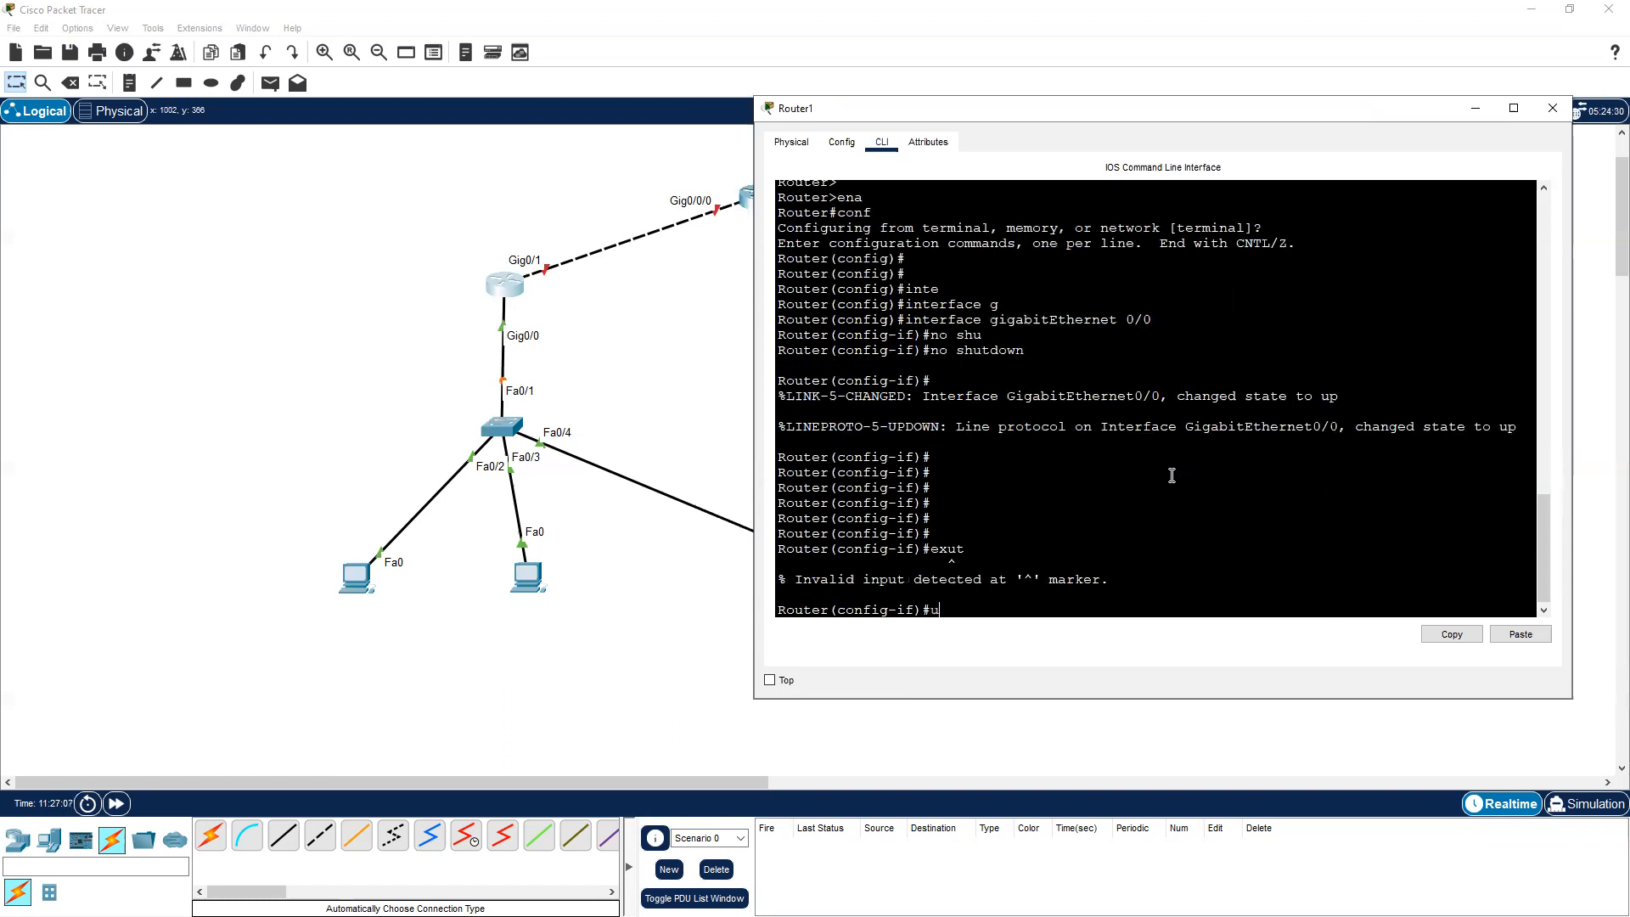
{"action": "key", "text": "BackSpace"}
{"action": "type", "text": "exit"}
{"action": "key", "text": "Return"}
{"action": "key", "text": "Return"}
Begin an interface command for a gigabitEthernet 0/0 subinterface and look up the allowed subinterface numbers with the inline help
{"action": "type", "text": "inte"}
{"action": "key", "text": "Tab"}
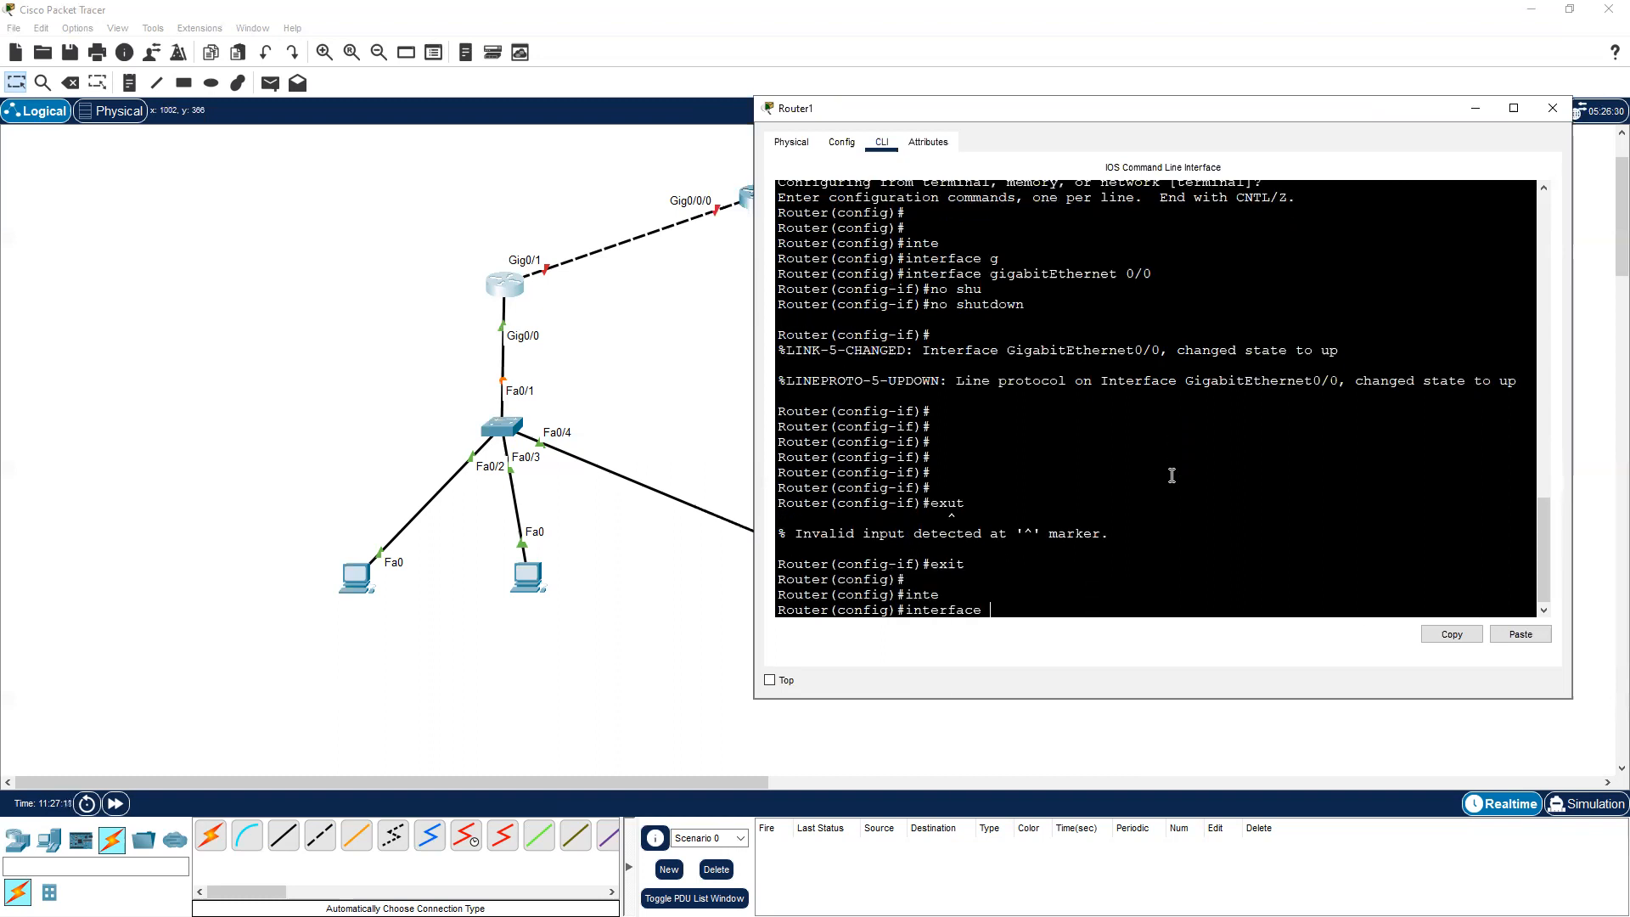
{"action": "type", "text": "g"}
{"action": "key", "text": "Tab"}
{"action": "type", "text": "0/0"}
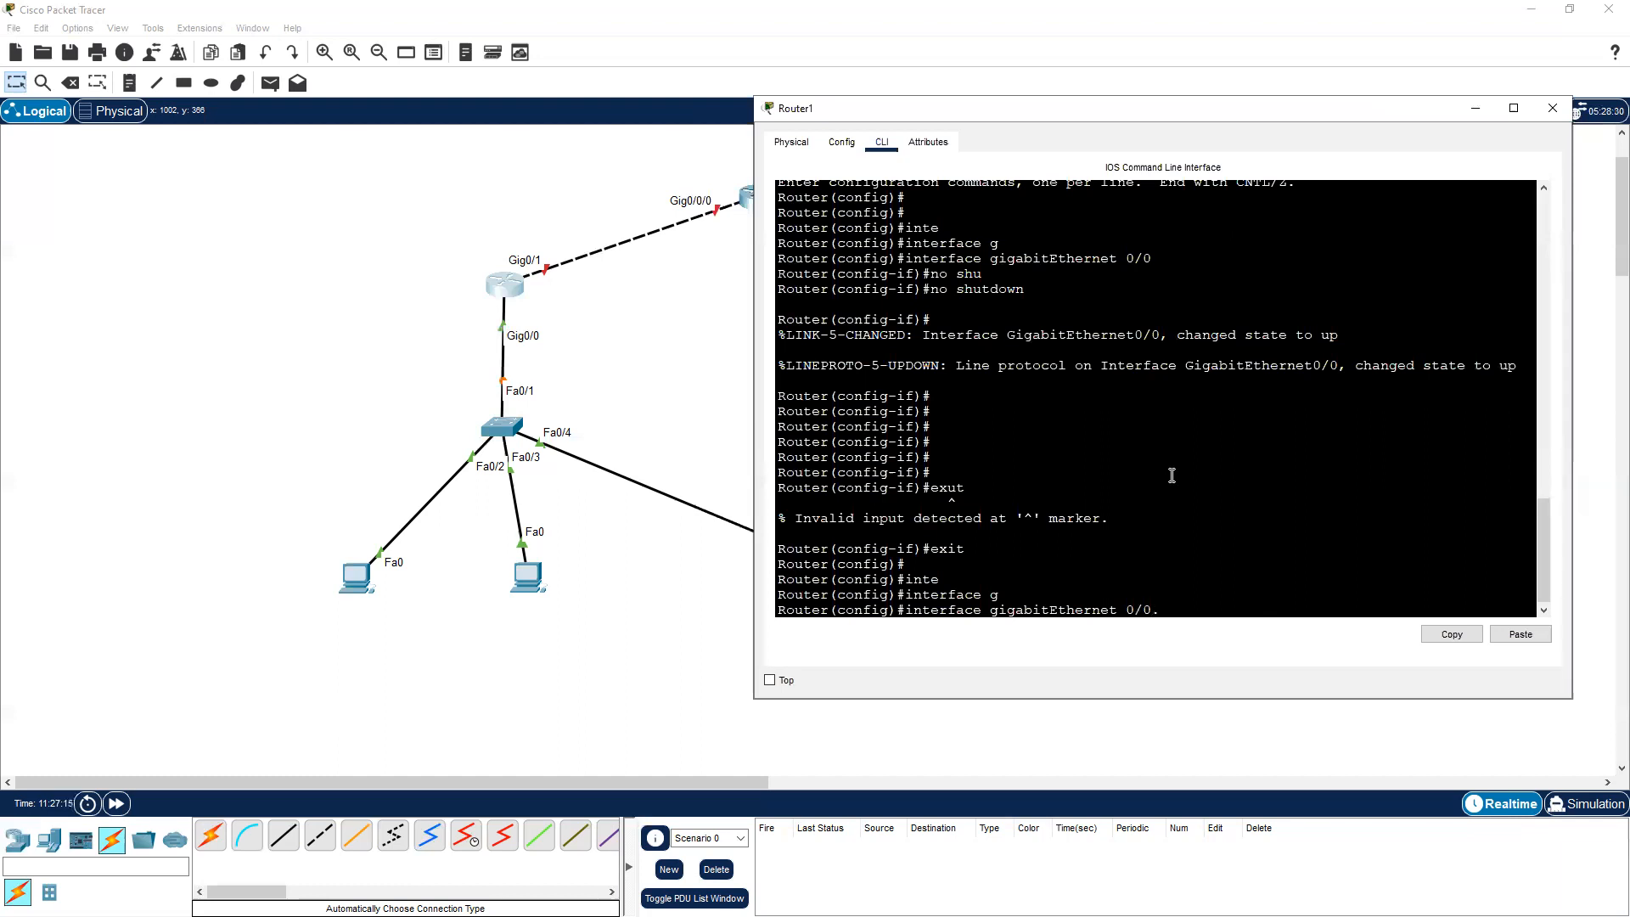
{"action": "type", "text": ".?"}
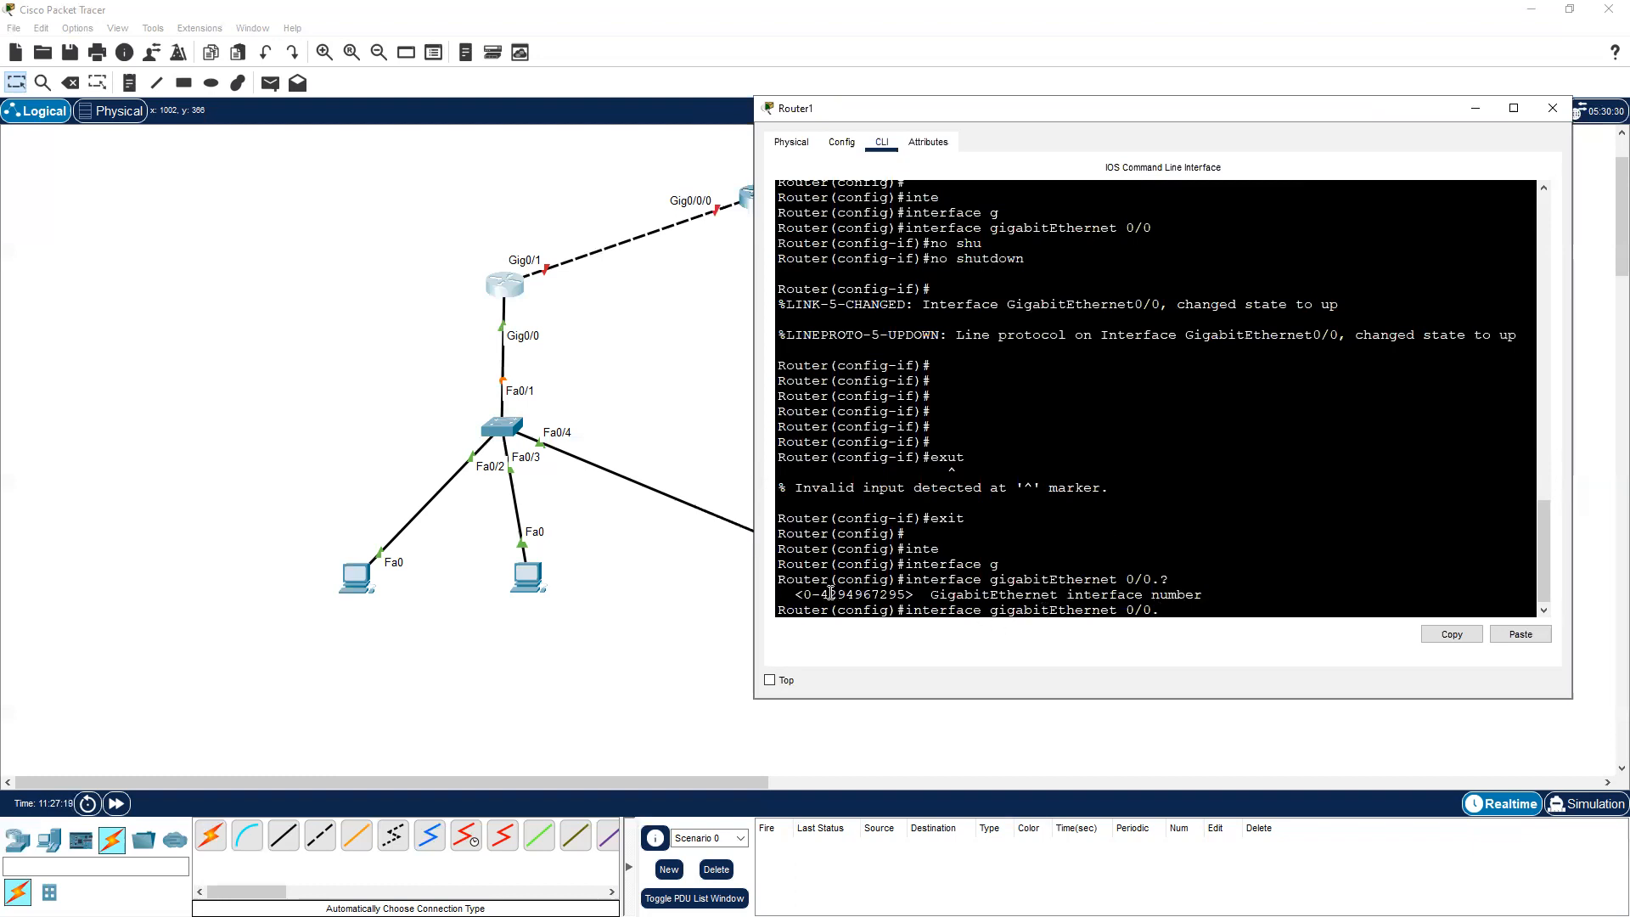
{"action": "left_click_drag", "start_coordinate": [823, 594], "coordinate": [907, 594]}
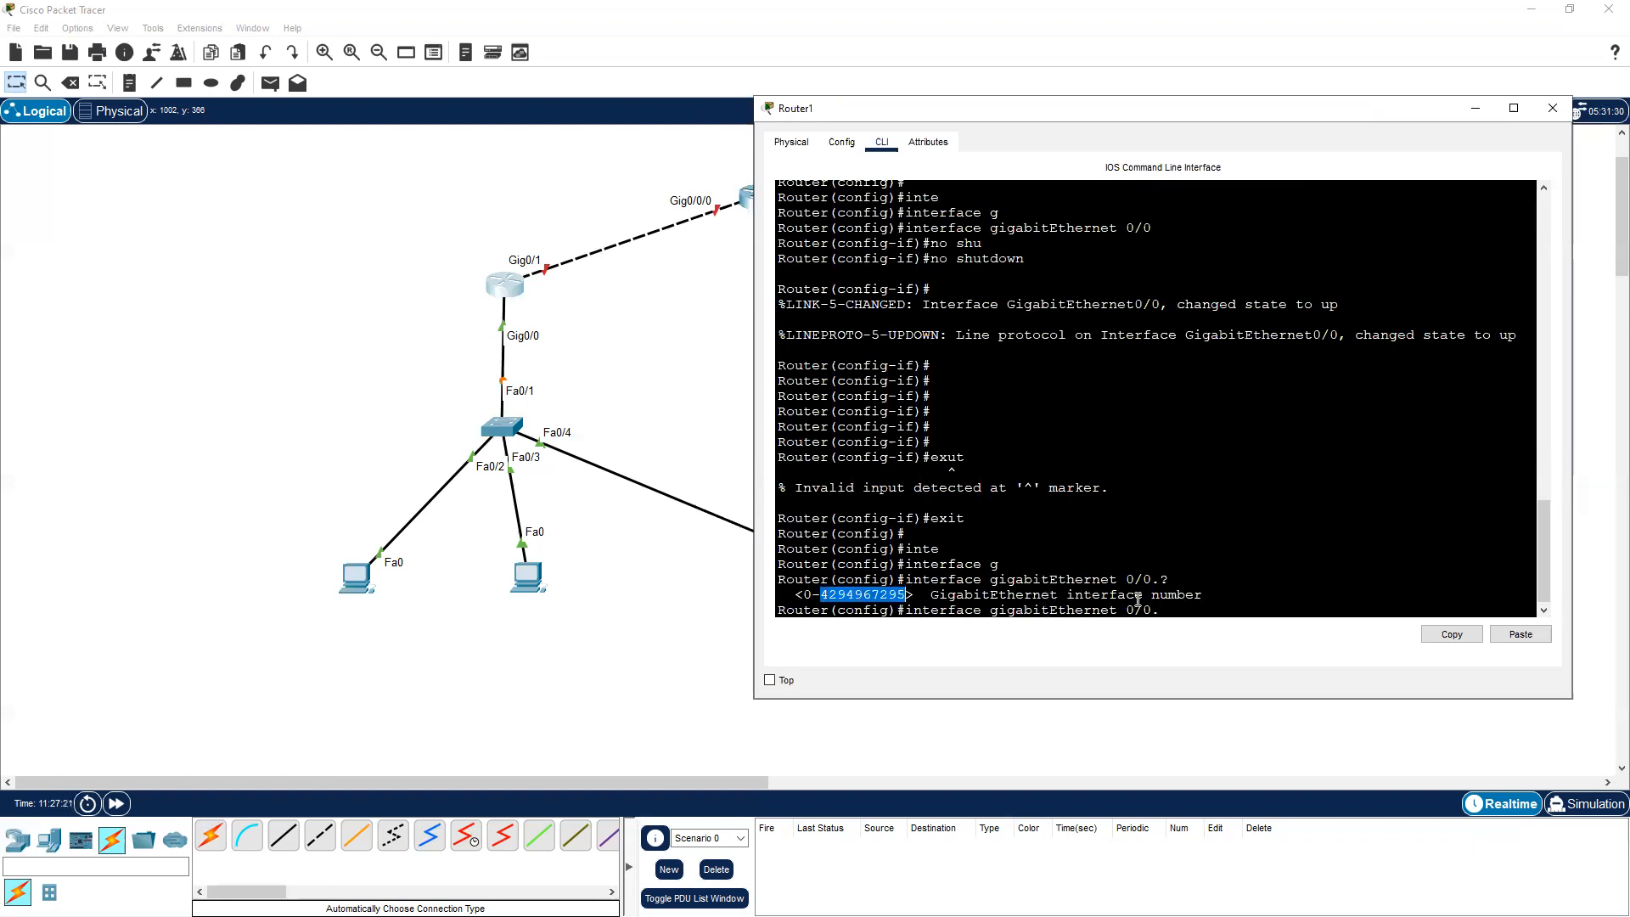
{"action": "left_click", "coordinate": [1190, 611]}
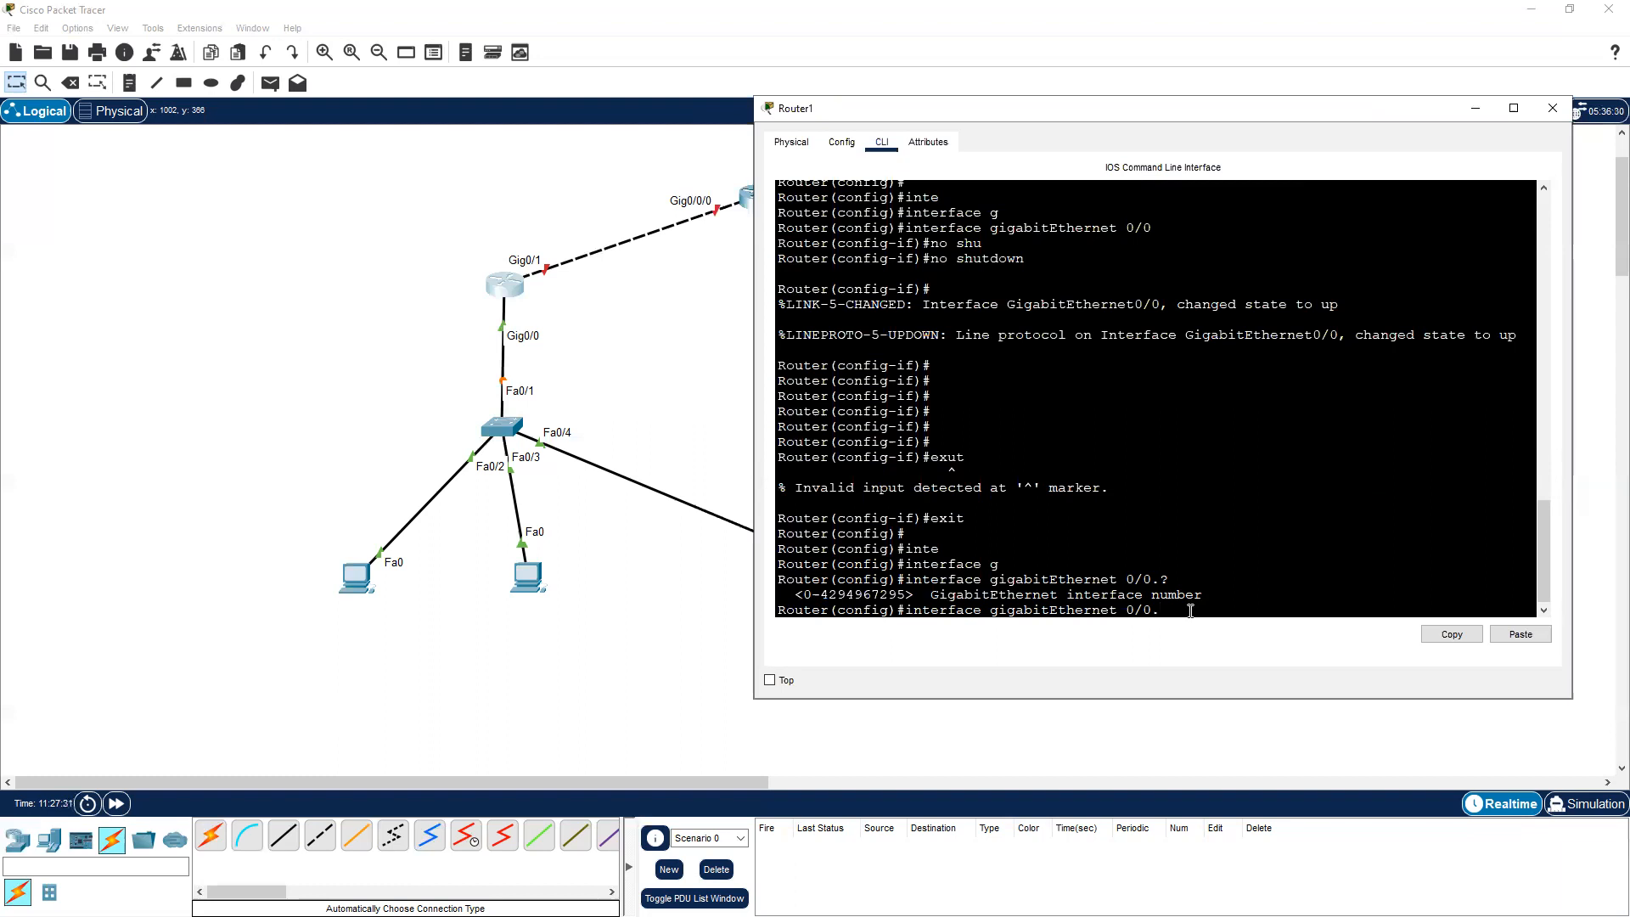
Create subinterface gigabitEthernet 0/0.10 and enter its configuration
{"action": "type", "text": "10"}
{"action": "key", "text": "Return"}
{"action": "key", "text": "Return"}
{"action": "key", "text": "Return"}
{"action": "key", "text": "Return"}
{"action": "key", "text": "Return"}
{"action": "key", "text": "Return"}
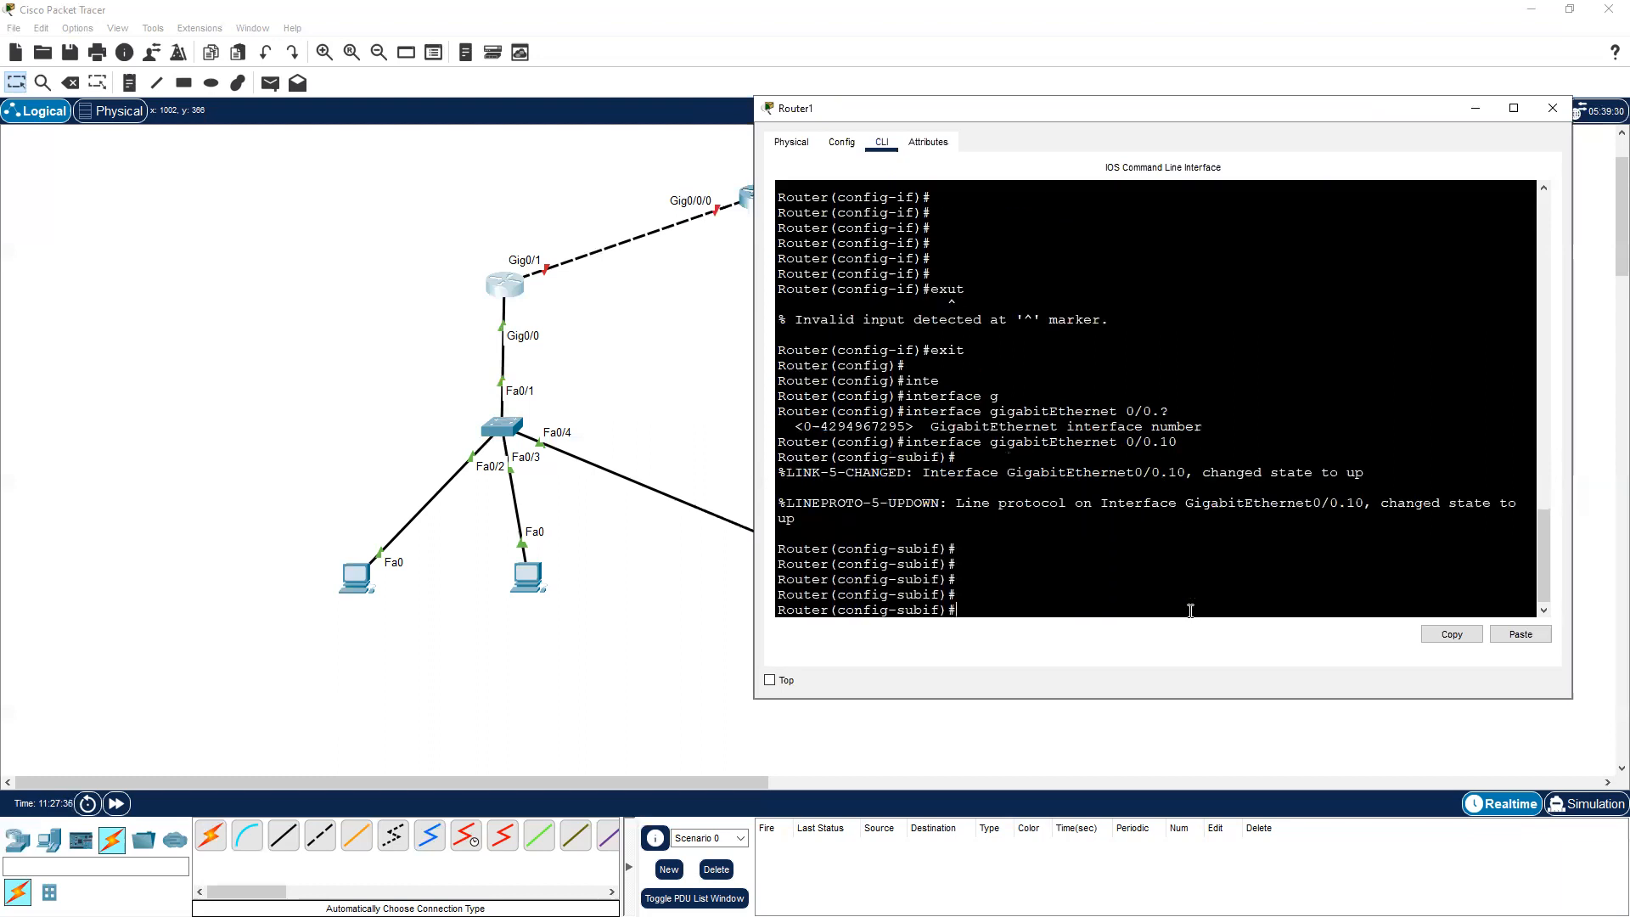
{"action": "key", "text": "Return"}
{"action": "type", "text": "sw"}
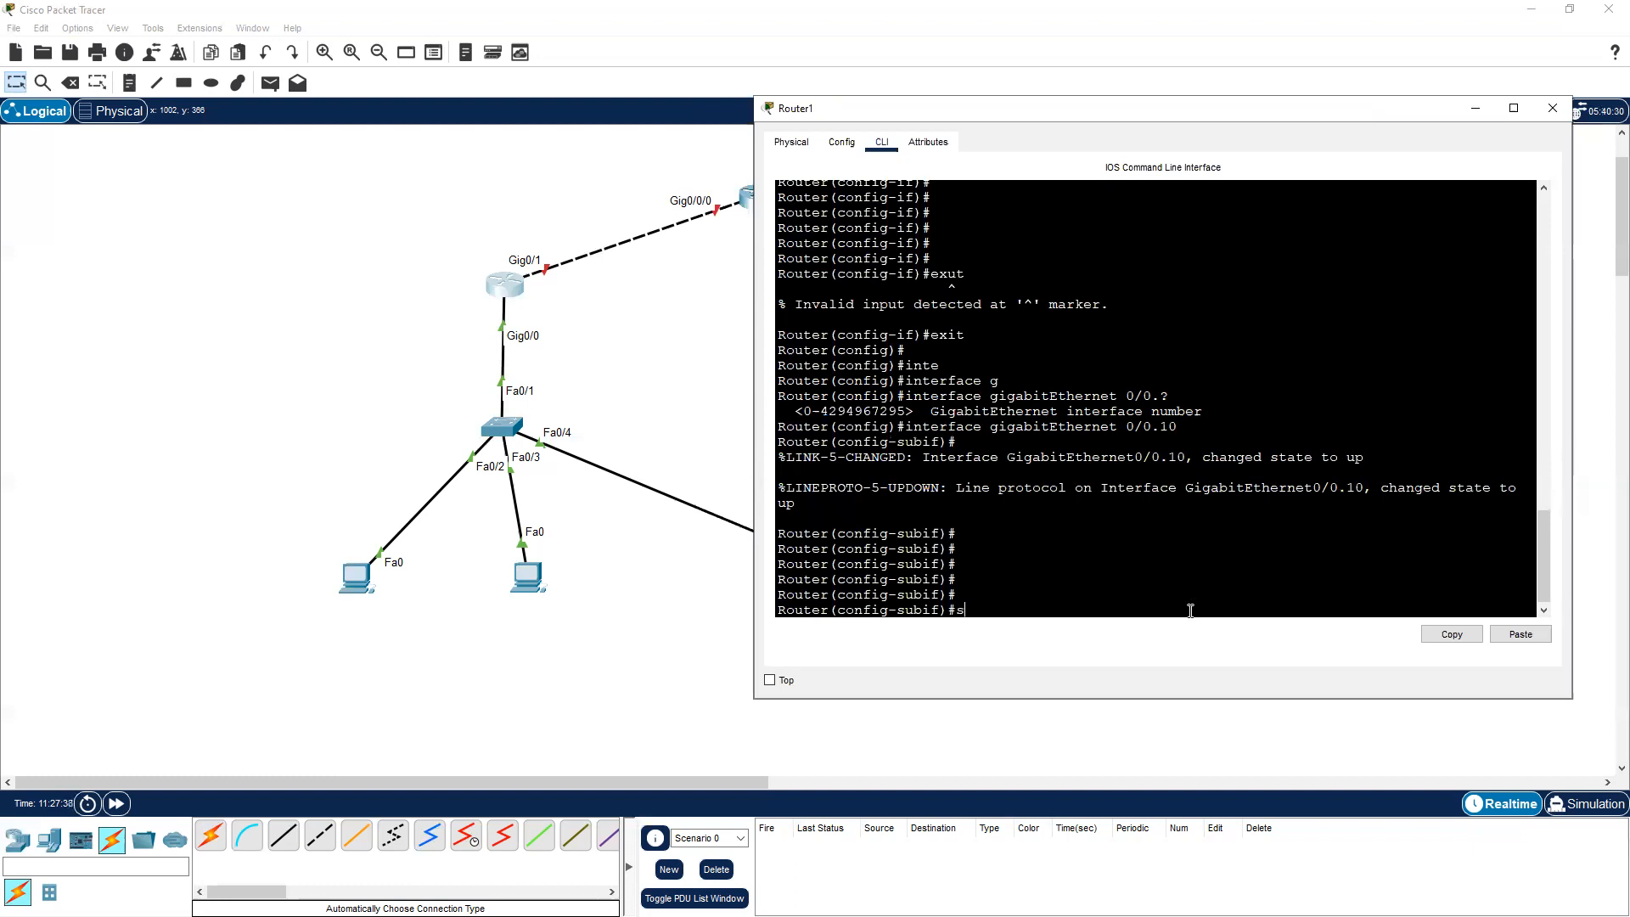
{"action": "key", "text": "Tab"}
{"action": "type", "text": "i"}
{"action": "key", "text": "Tab"}
{"action": "key", "text": "BackSpace"}
{"action": "key", "text": "BackSpace"}
{"action": "key", "text": "BackSpace"}
Set dot1Q encapsulation with VLAN ID 10 on subinterface gigabitEthernet 0/0.10, checking the VLAN ID range, and exit to global configuration
{"action": "type", "text": "en"}
{"action": "key", "text": "Tab"}
{"action": "type", "text": "do"}
{"action": "key", "text": "Tab"}
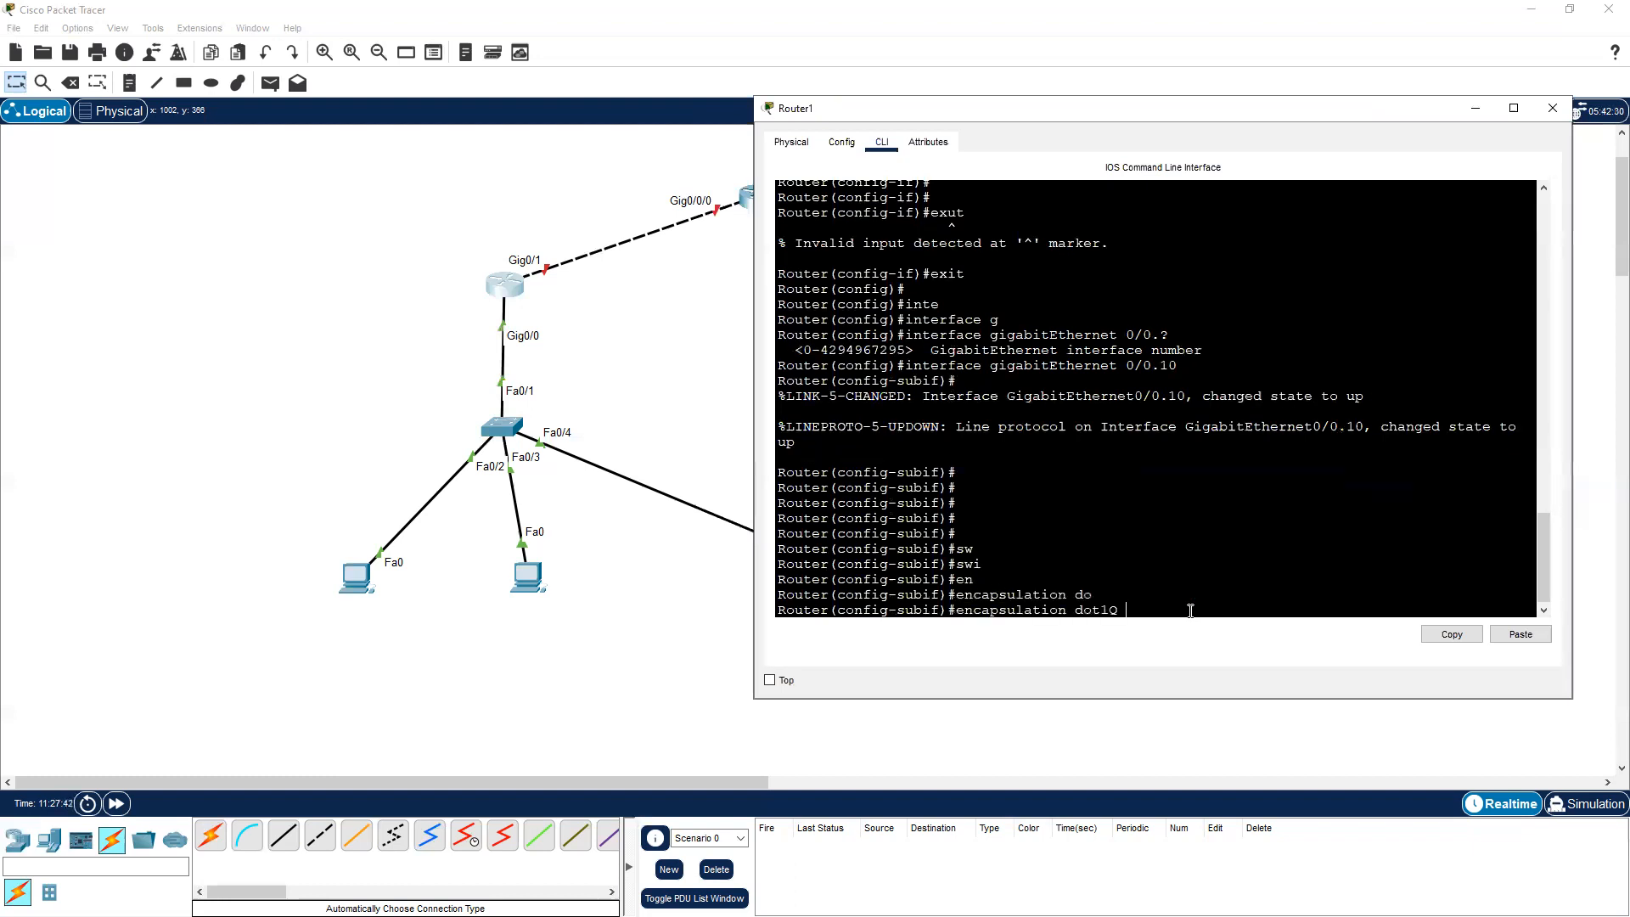
{"action": "type", "text": "?"}
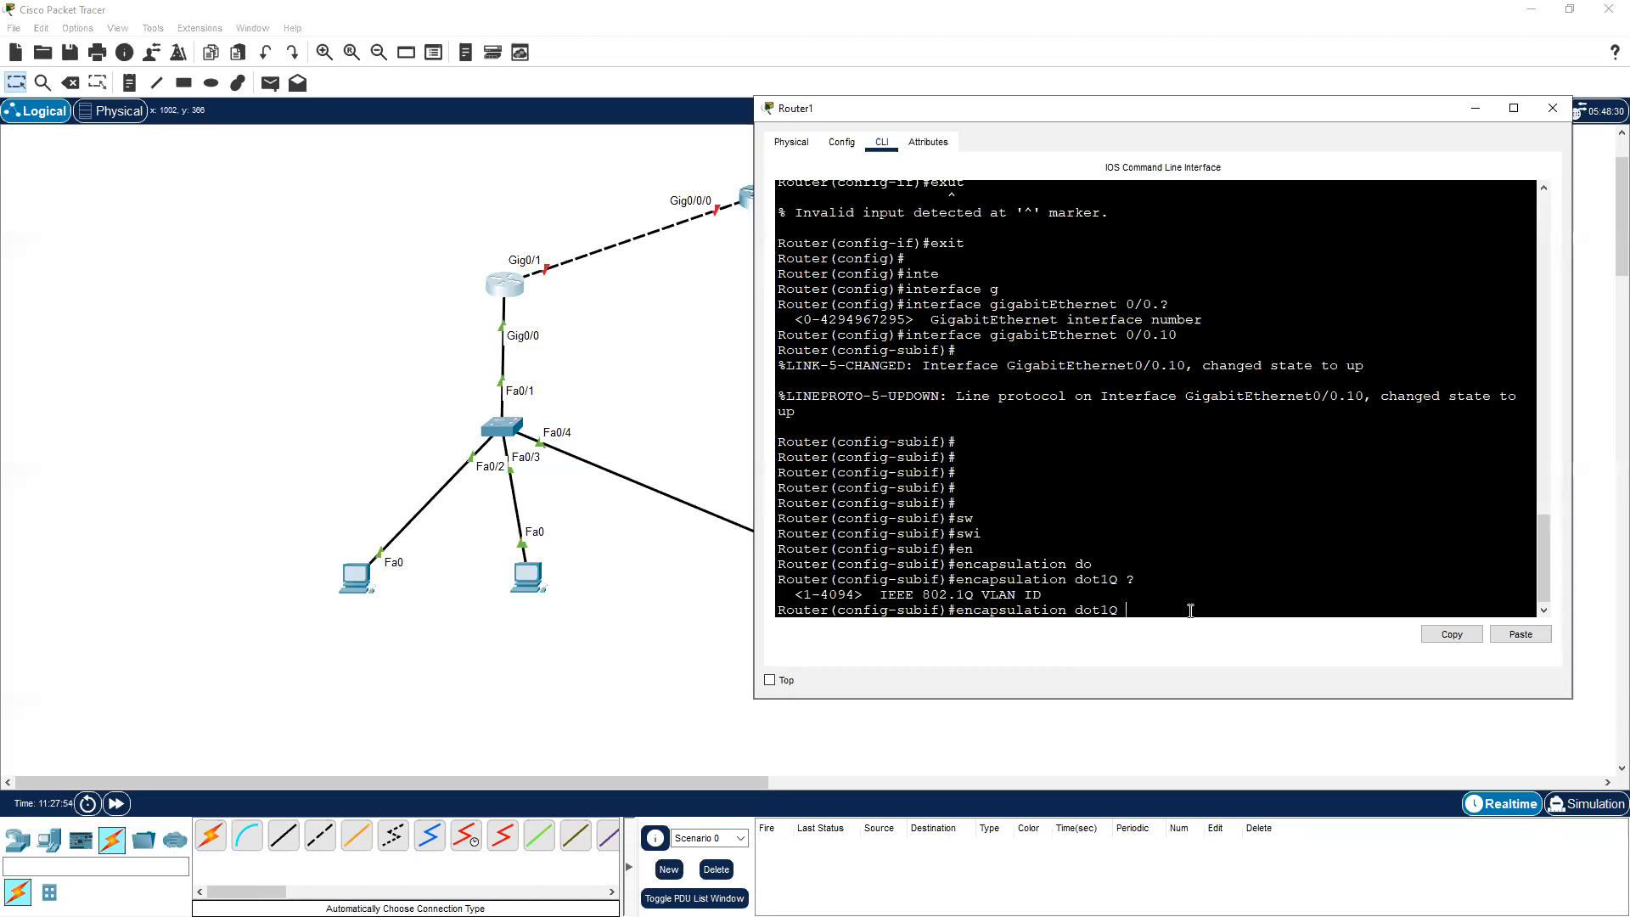
{"action": "type", "text": "10"}
{"action": "left_click_drag", "start_coordinate": [1183, 363], "coordinate": [1160, 367]}
{"action": "left_click", "coordinate": [1165, 622]}
{"action": "key", "text": "Return"}
{"action": "key", "text": "Return"}
{"action": "key", "text": "Return"}
{"action": "type", "text": "exit"}
{"action": "key", "text": "Return"}
Create subinterface gigabitEthernet 0/0.29 by reusing the earlier interface command
{"action": "key", "text": "Up"}
{"action": "key", "text": "Up"}
{"action": "key", "text": "Up"}
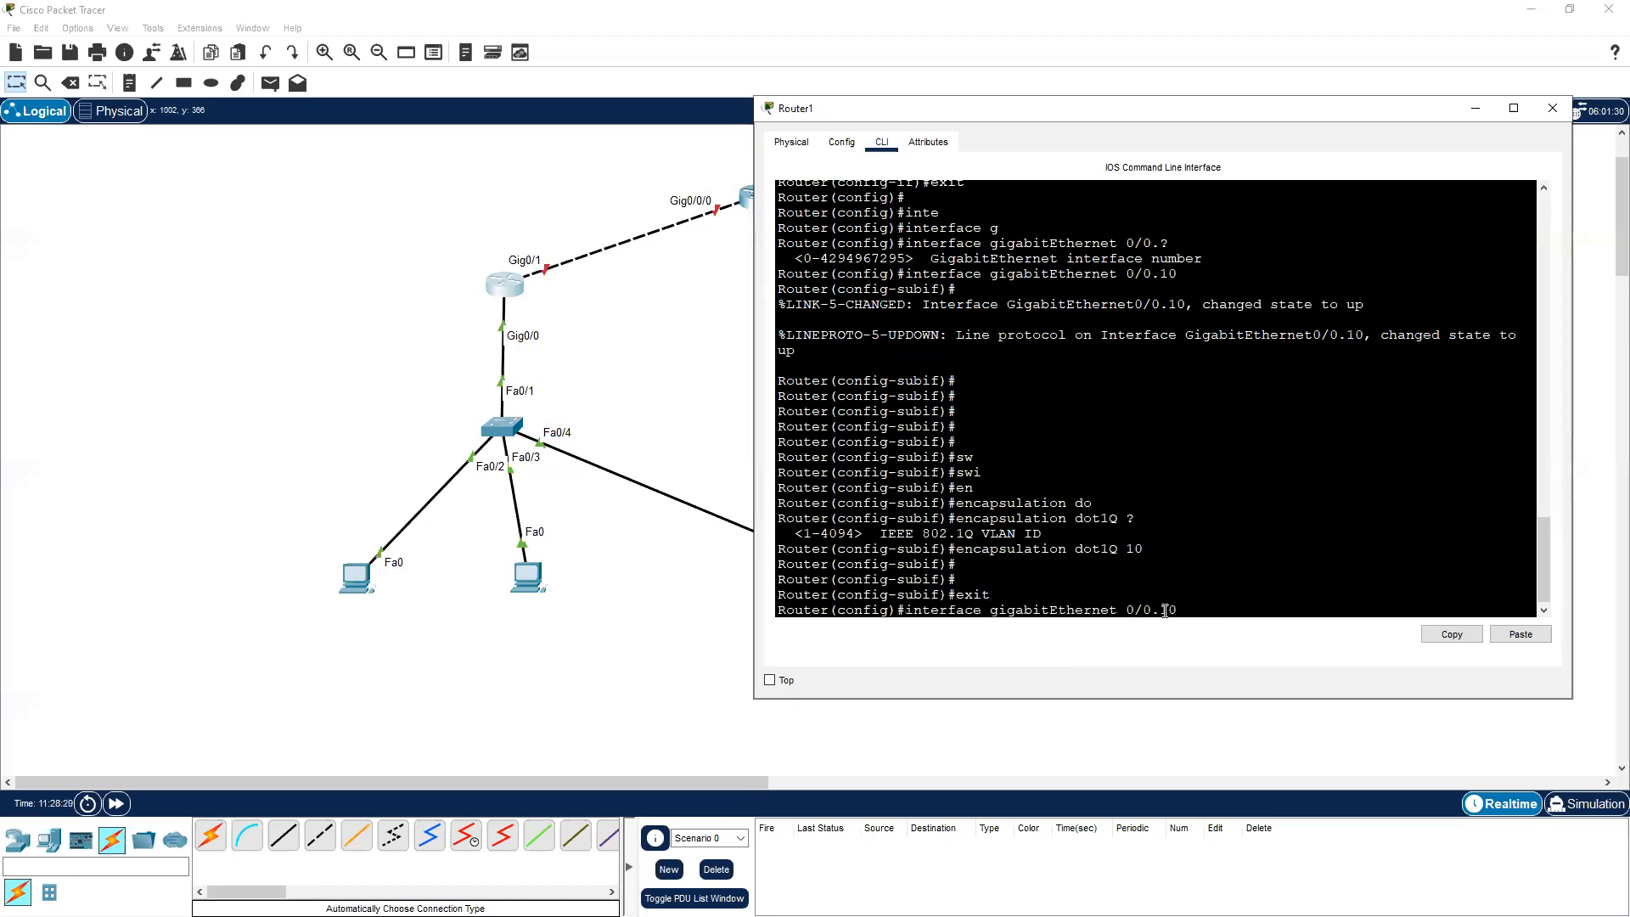
{"action": "type", "text": "29"}
{"action": "key", "text": "Return"}
{"action": "key", "text": "Return"}
{"action": "key", "text": "Return"}
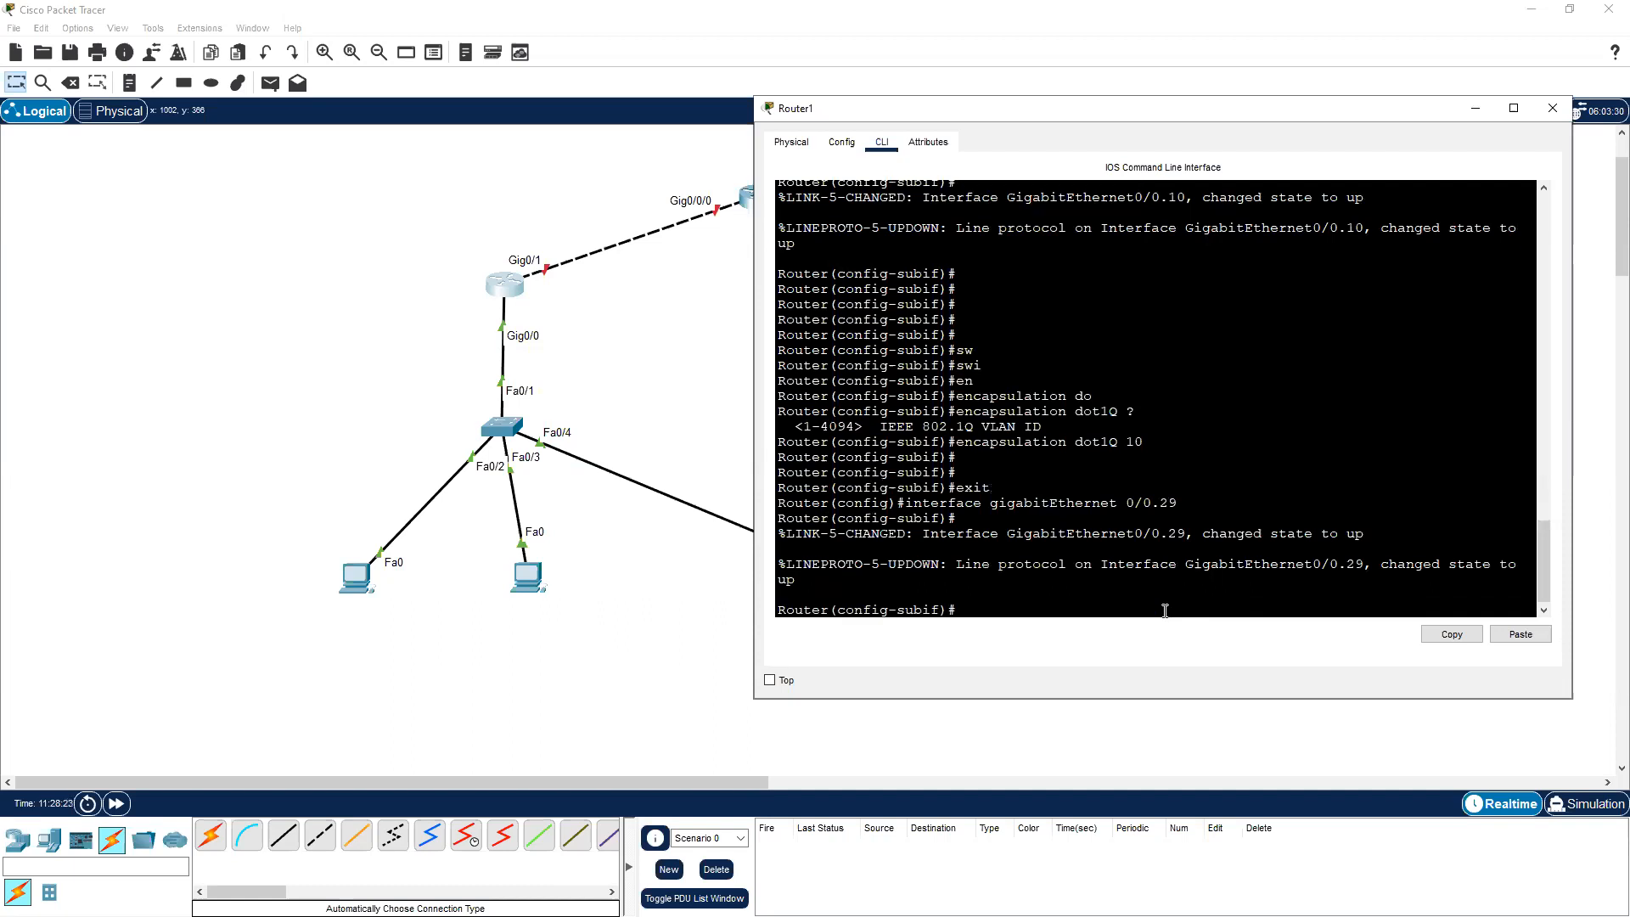
Remove the mistaken subinterface gigabitEthernet 0/0.29 with the no form of the interface command
{"action": "key", "text": "Up"}
{"action": "type", "text": "0"}
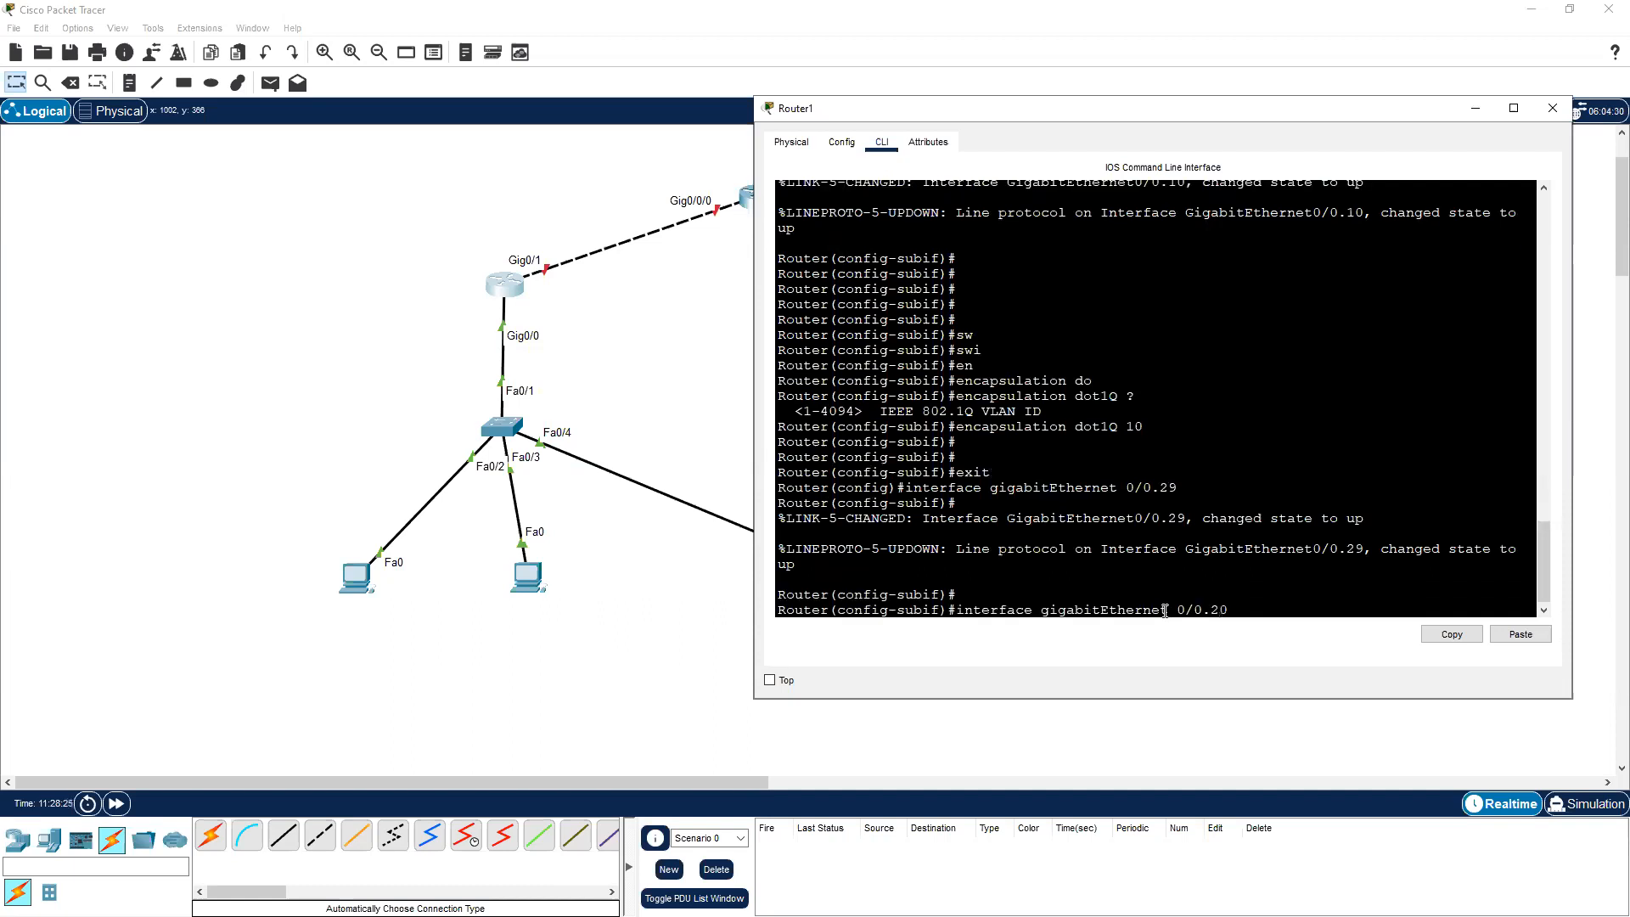
{"action": "key", "text": "BackSpace"}
{"action": "type", "text": "9"}
{"action": "key", "text": "Home"}
{"action": "type", "text": "no"}
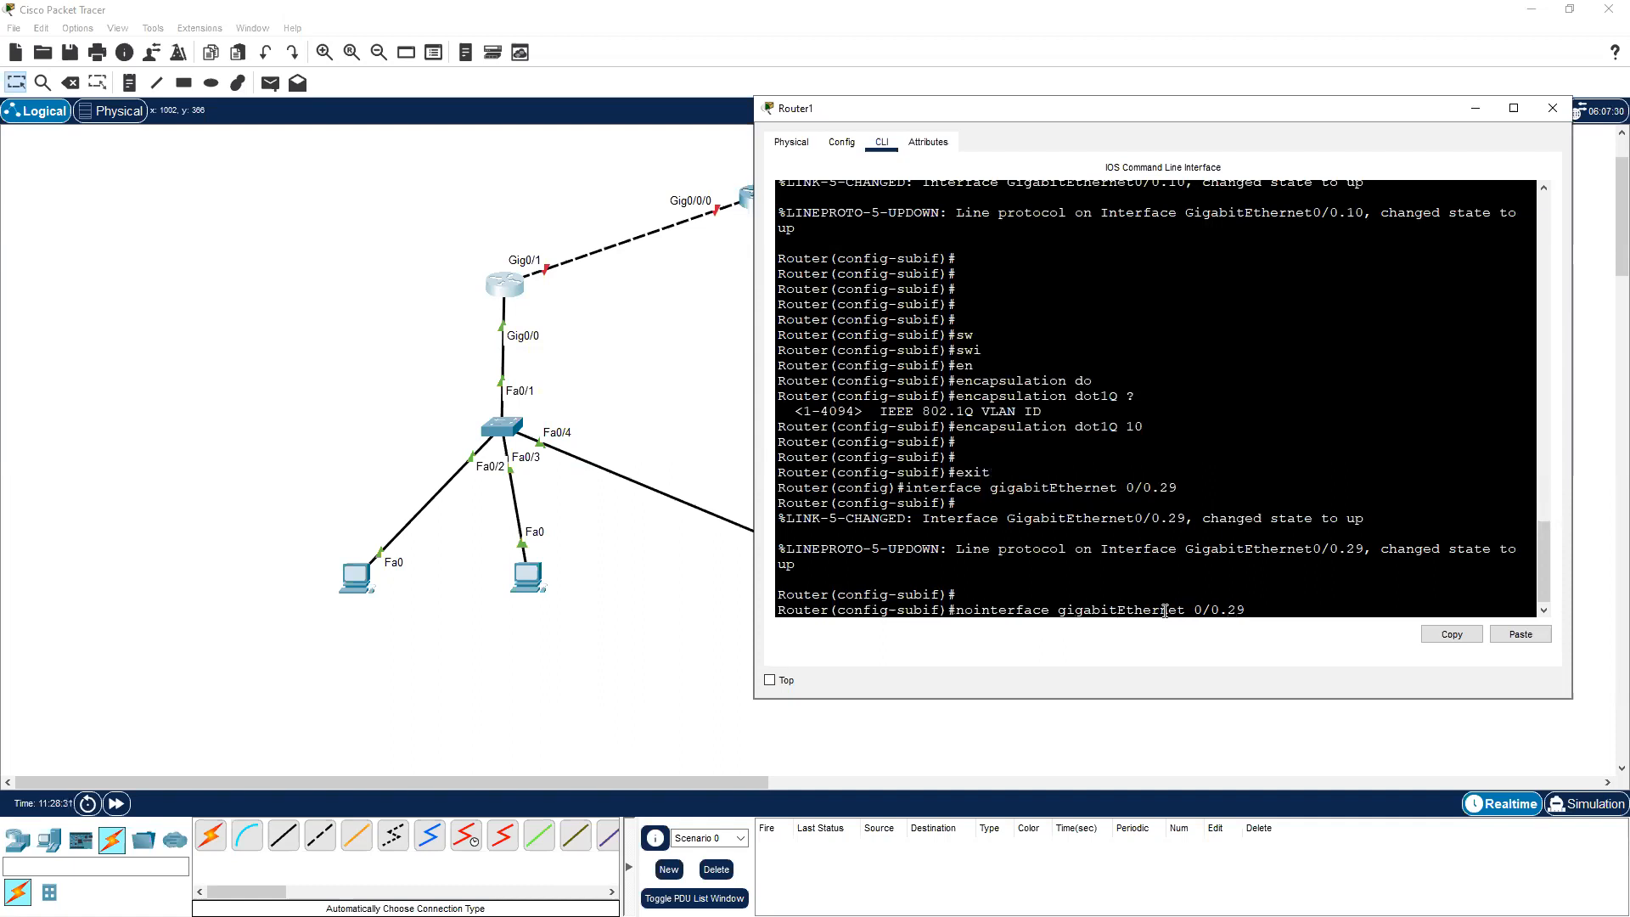
{"action": "key", "text": "Return"}
{"action": "key", "text": "Return"}
{"action": "key", "text": "Return"}
Create subinterface gigabitEthernet 0/0.20 by correcting the recalled command's number and removing its leading no
{"action": "key", "text": "Up"}
{"action": "key", "text": "BackSpace"}
{"action": "type", "text": "0"}
{"action": "key", "text": "Left"}
{"action": "key", "text": "Left"}
{"action": "key", "text": "Left"}
{"action": "key", "text": "Left"}
{"action": "key", "text": "Left"}
{"action": "key", "text": "Left"}
{"action": "key", "text": "Left"}
{"action": "key", "text": "Left"}
{"action": "key", "text": "Left"}
{"action": "key", "text": "Left"}
{"action": "key", "text": "Left"}
{"action": "key", "text": "Left"}
{"action": "key", "text": "Left"}
{"action": "key", "text": "Left"}
{"action": "key", "text": "BackSpace"}
{"action": "key", "text": "BackSpace"}
{"action": "key", "text": "BackSpace"}
{"action": "key", "text": "Return"}
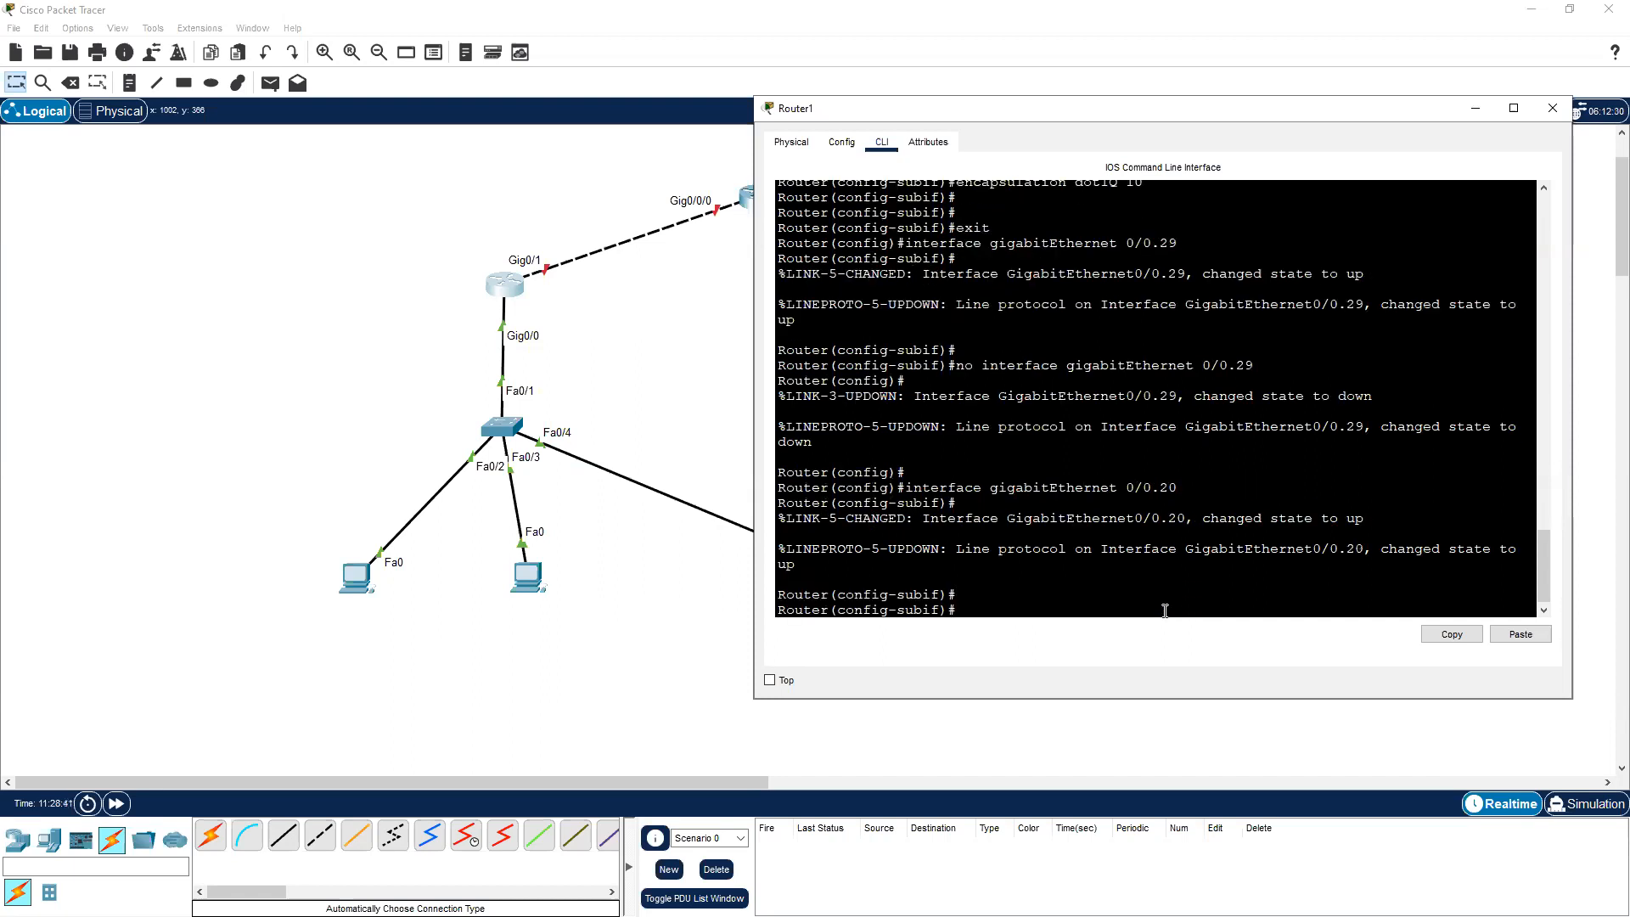
{"action": "key", "text": "Return"}
{"action": "key", "text": "Return"}
Set dot1Q encapsulation with VLAN ID 20 on subinterface gigabitEthernet 0/0.20 and exit to global configuration
{"action": "type", "text": "en"}
{"action": "key", "text": "Tab"}
{"action": "type", "text": "do"}
{"action": "key", "text": "Tab"}
{"action": "type", "text": "20"}
{"action": "key", "text": "Return"}
{"action": "key", "text": "Return"}
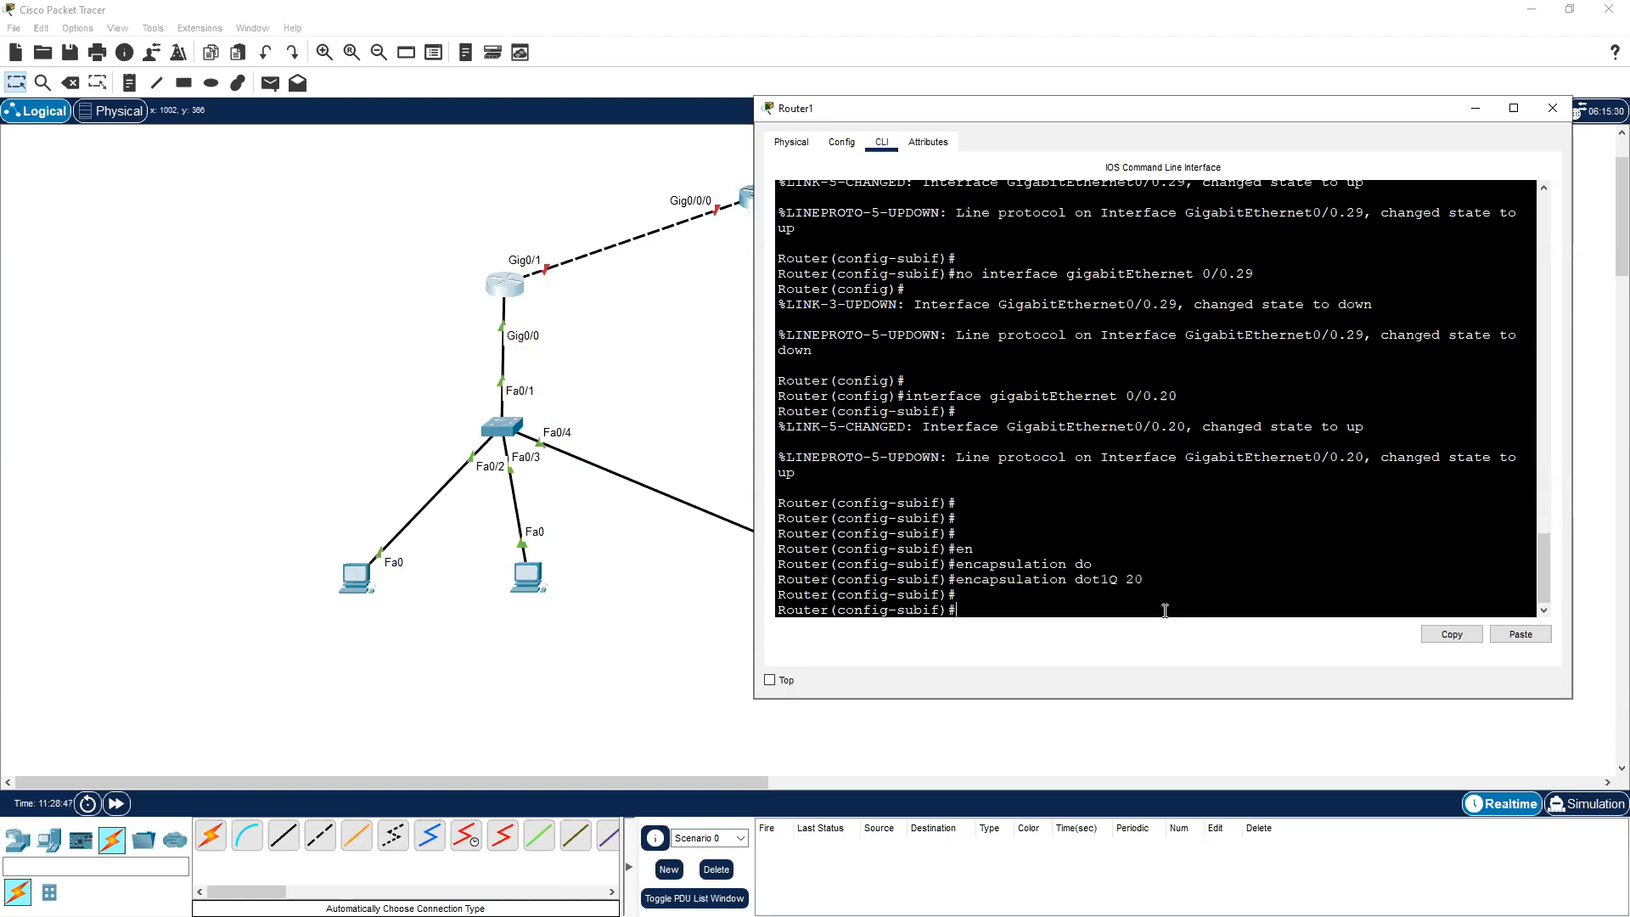
{"action": "type", "text": "exit"}
{"action": "key", "text": "Return"}
Create subinterface gigabitEthernet 0/0.30 and enter its configuration
{"action": "type", "text": "inte"}
{"action": "key", "text": "Tab"}
{"action": "type", "text": "g"}
{"action": "key", "text": "Tab"}
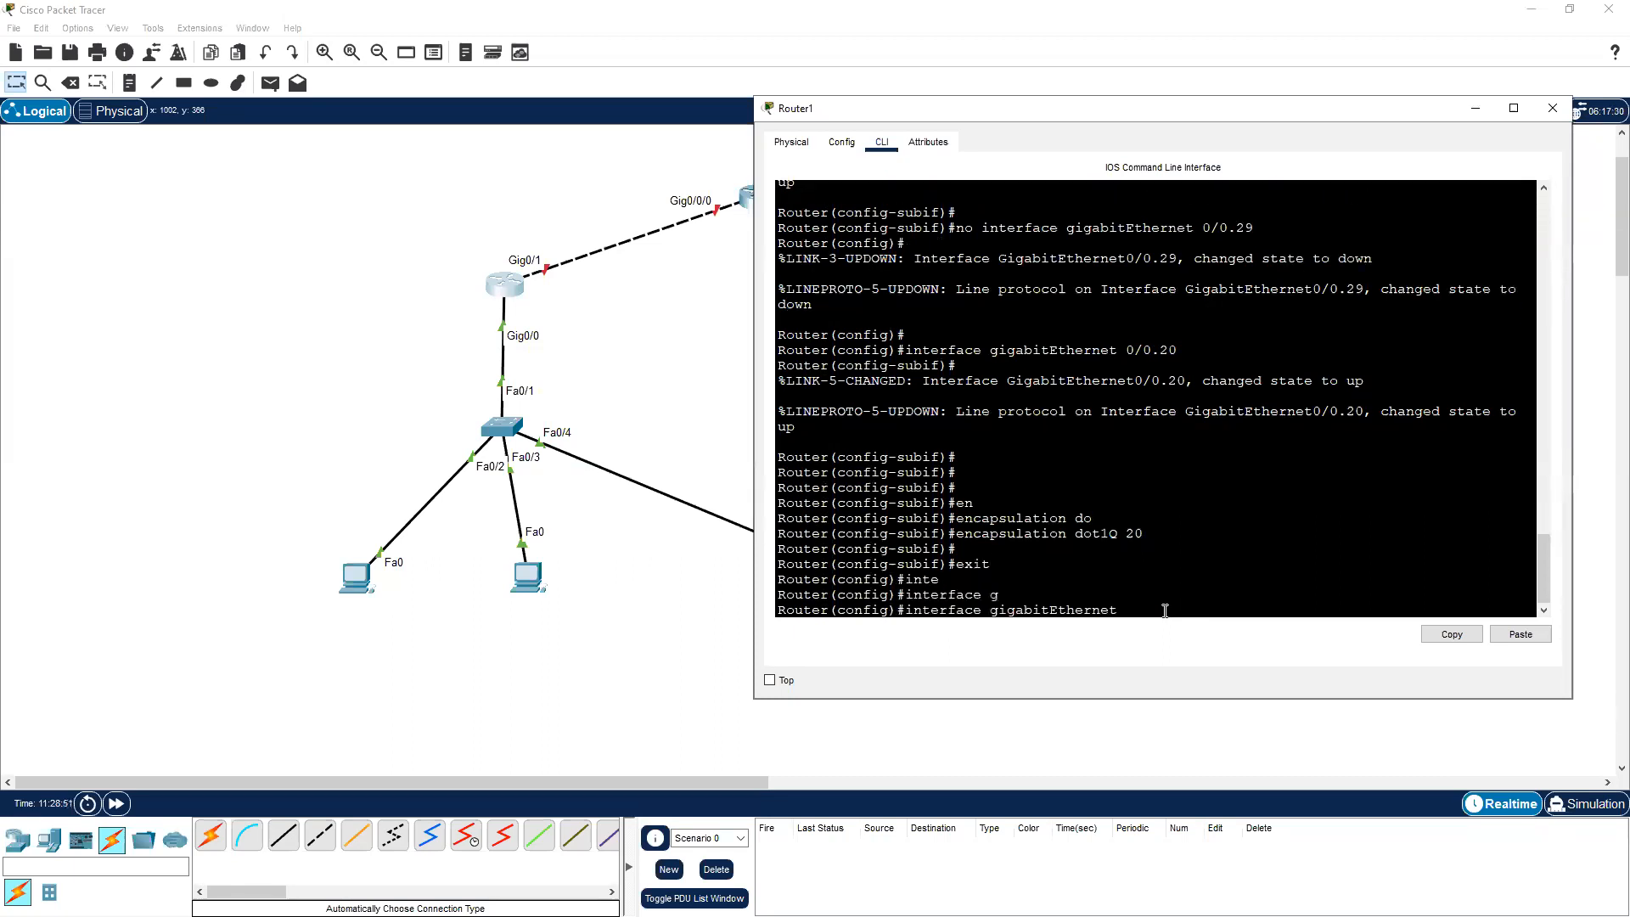
{"action": "type", "text": "0/0.30"}
{"action": "key", "text": "Return"}
Set dot1Q encapsulation with VLAN ID 30 on subinterface gigabitEthernet 0/0.30 and exit to global configuration
{"action": "type", "text": "en"}
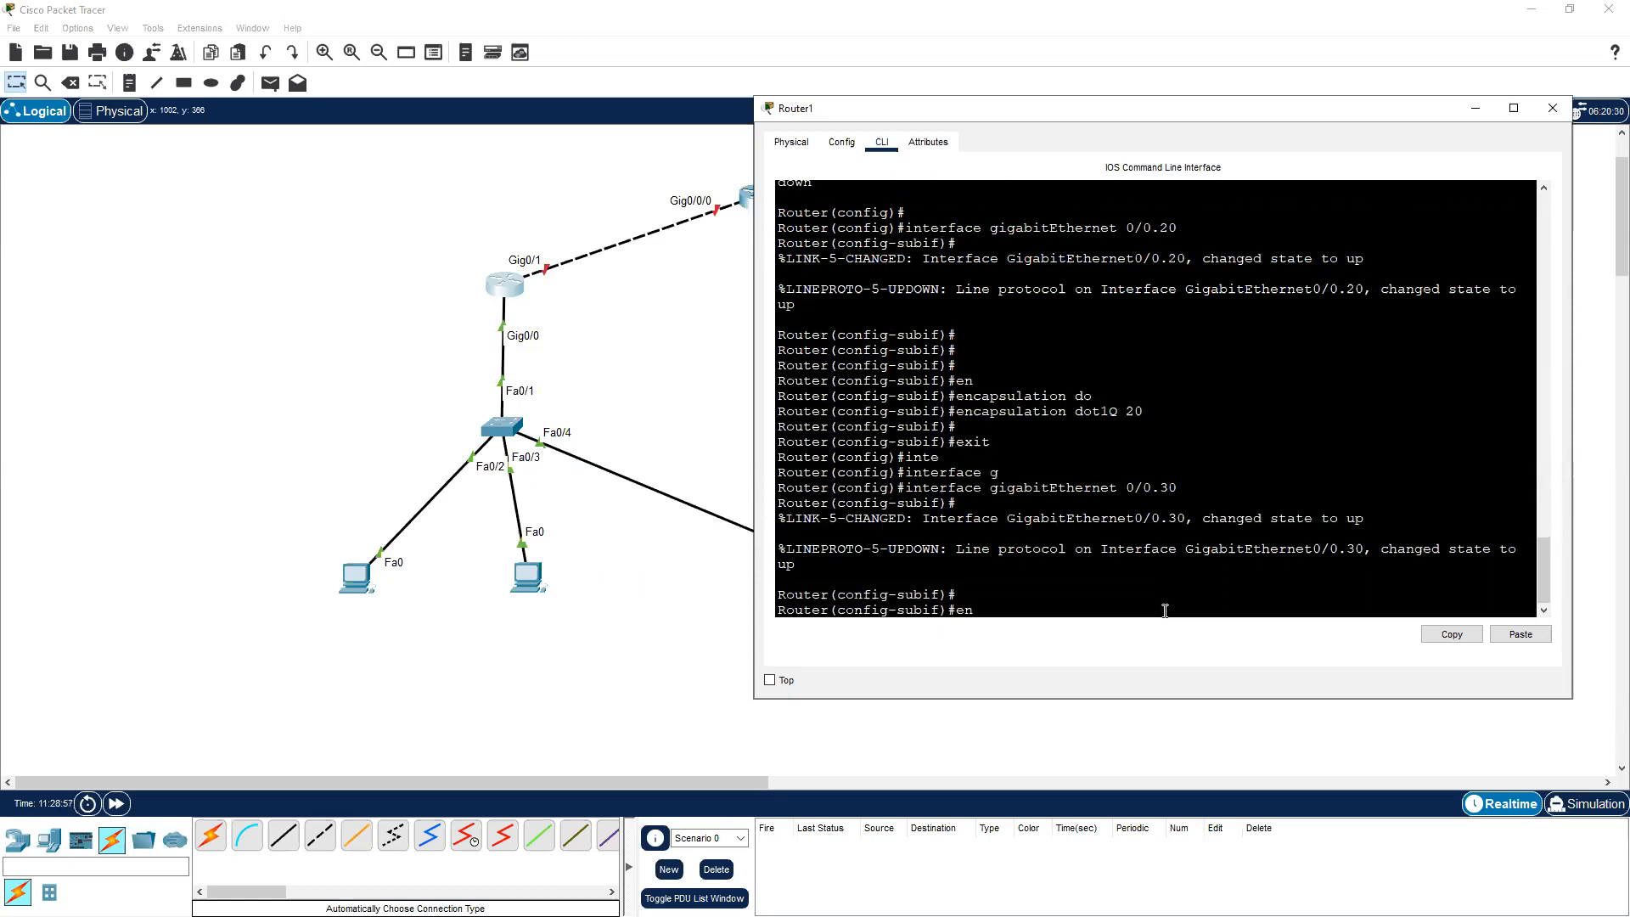
{"action": "key", "text": "Tab"}
{"action": "type", "text": "do"}
{"action": "key", "text": "Tab"}
{"action": "type", "text": "30"}
{"action": "key", "text": "Return"}
{"action": "key", "text": "Return"}
{"action": "key", "text": "Return"}
{"action": "type", "text": "exit"}
{"action": "key", "text": "Return"}
Return to privileged mode and run show ip interface brief to examine the status of the router's subinterfaces
{"action": "type", "text": "exit"}
{"action": "key", "text": "Return"}
{"action": "key", "text": "Return"}
{"action": "type", "text": "sho"}
{"action": "key", "text": "Tab"}
{"action": "type", "text": "ip "}
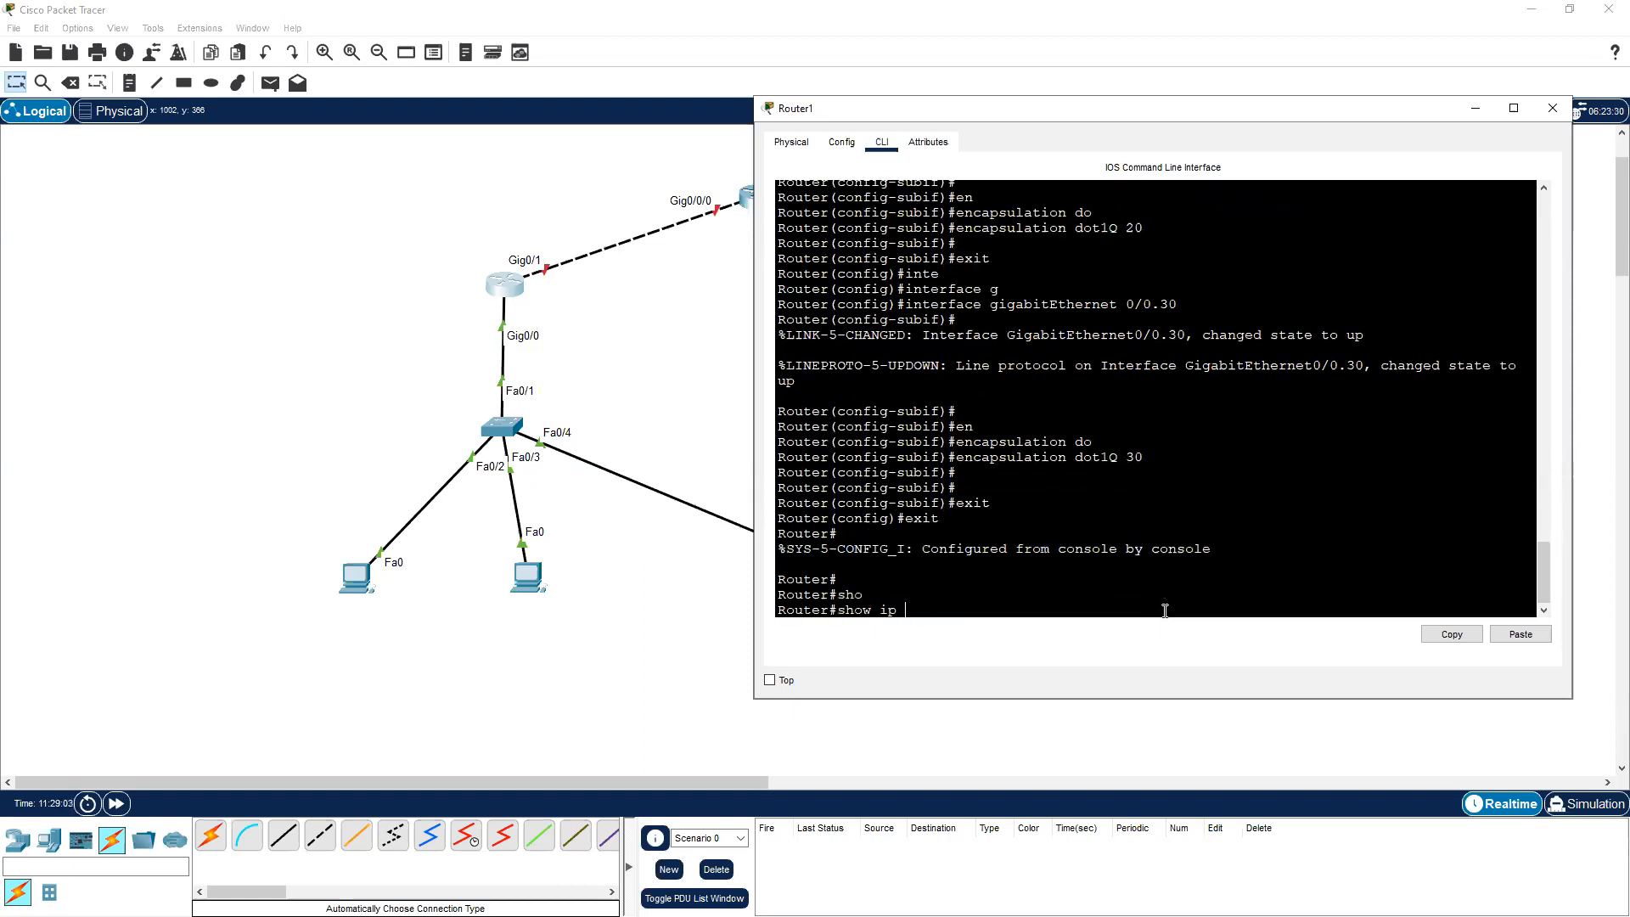
{"action": "type", "text": "inte"}
{"action": "key", "text": "Tab"}
{"action": "type", "text": "br"}
{"action": "key", "text": "Tab"}
{"action": "key", "text": "Return"}
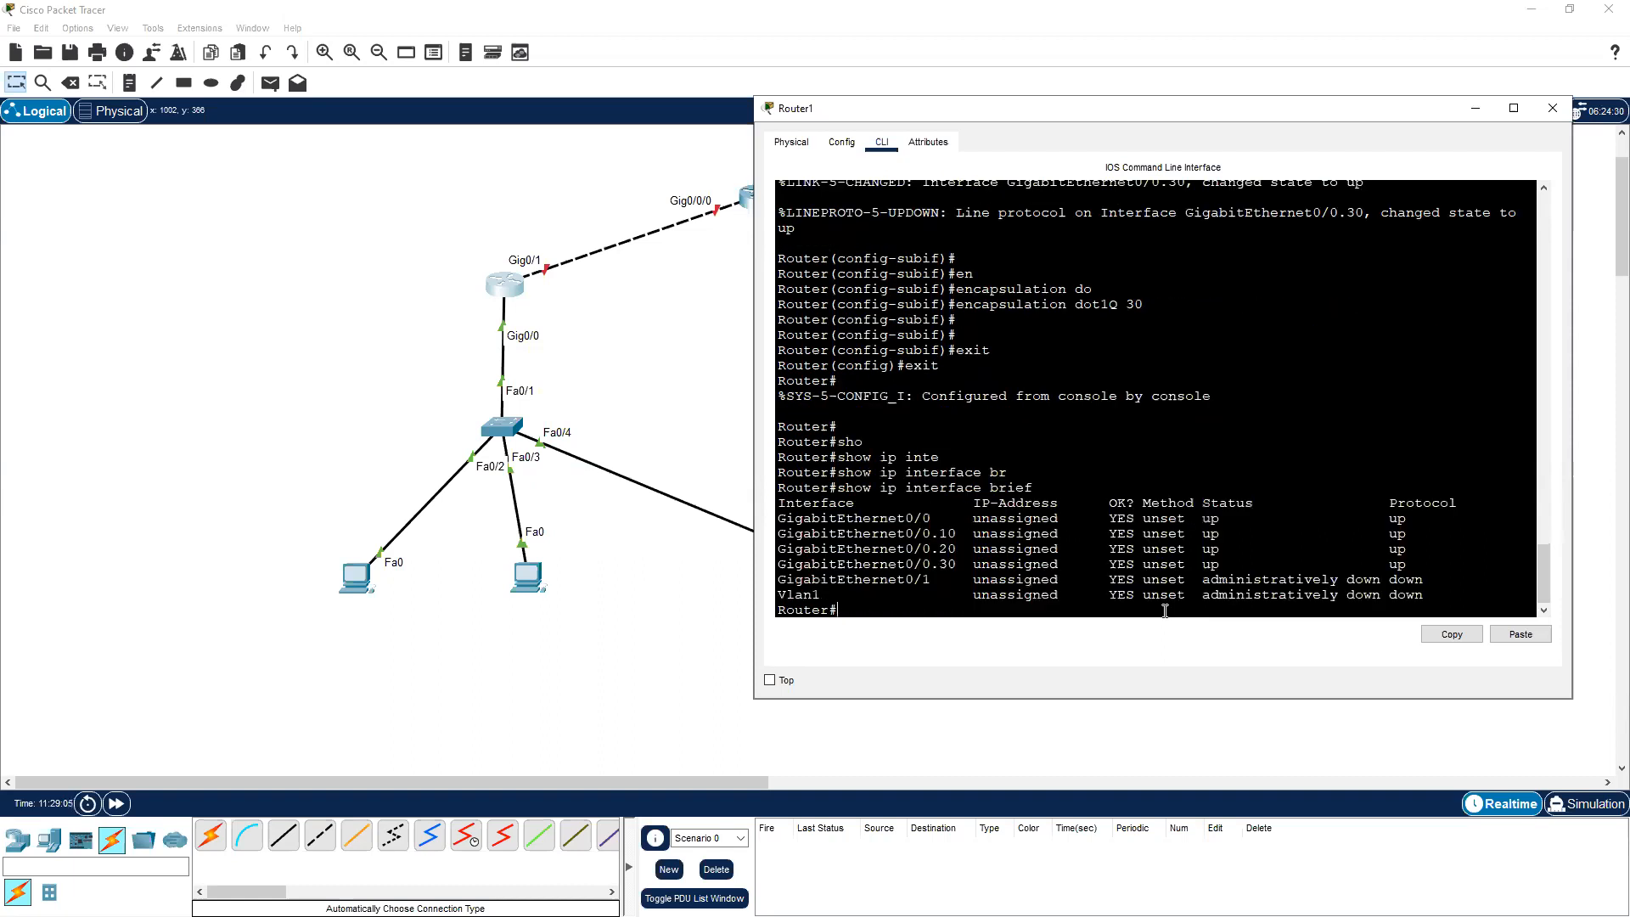
{"action": "left_click_drag", "start_coordinate": [779, 533], "coordinate": [1428, 558]}
{"action": "left_click", "coordinate": [903, 602]}
{"action": "left_click", "coordinate": [859, 610]}
{"action": "key", "text": "Return"}
{"action": "key", "text": "Return"}
Enter global configuration with conf t and open subinterface gigabitEthernet 0/0.10 for configuration
{"action": "type", "text": "conf t"}
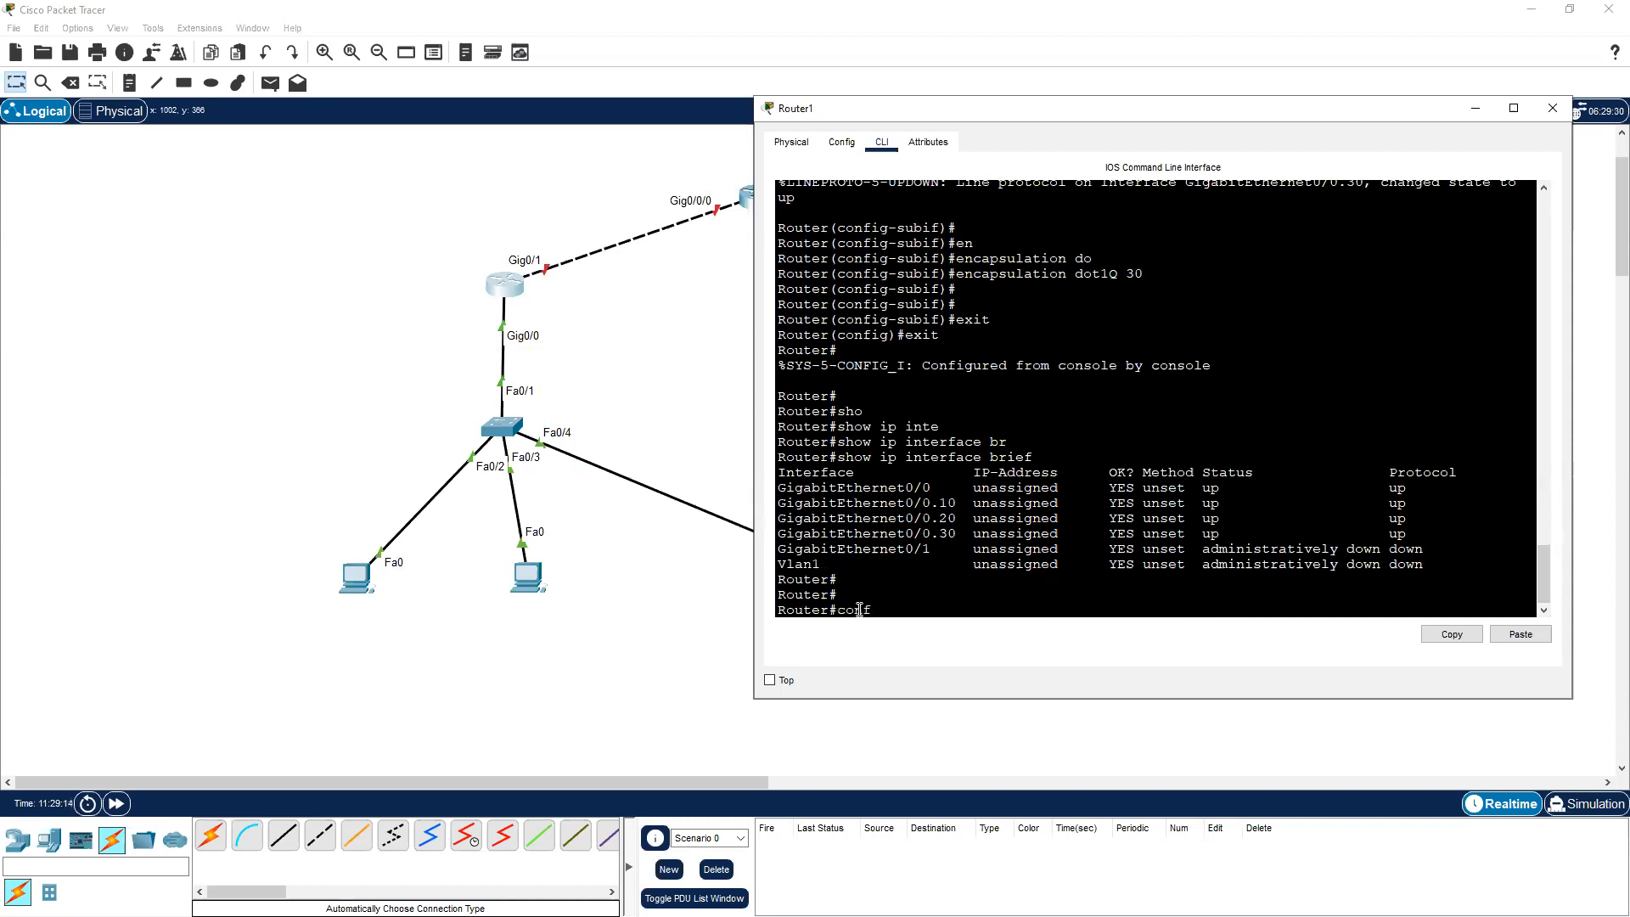
{"action": "key", "text": "Return"}
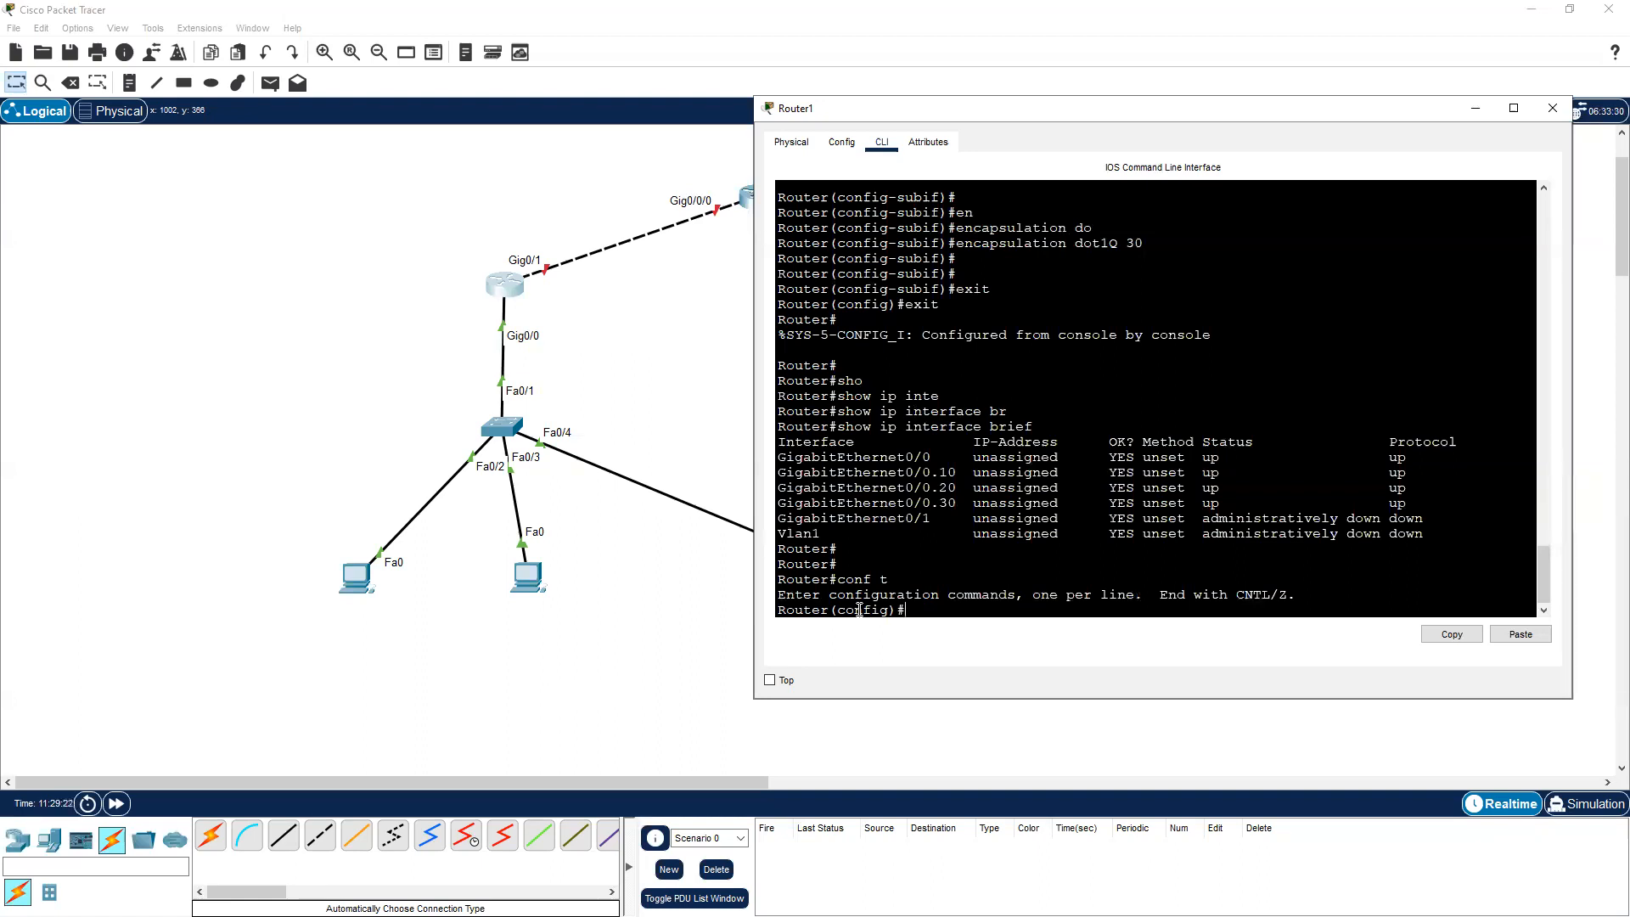
{"action": "type", "text": "inte"}
{"action": "key", "text": "Tab"}
{"action": "type", "text": "g"}
{"action": "key", "text": "Tab"}
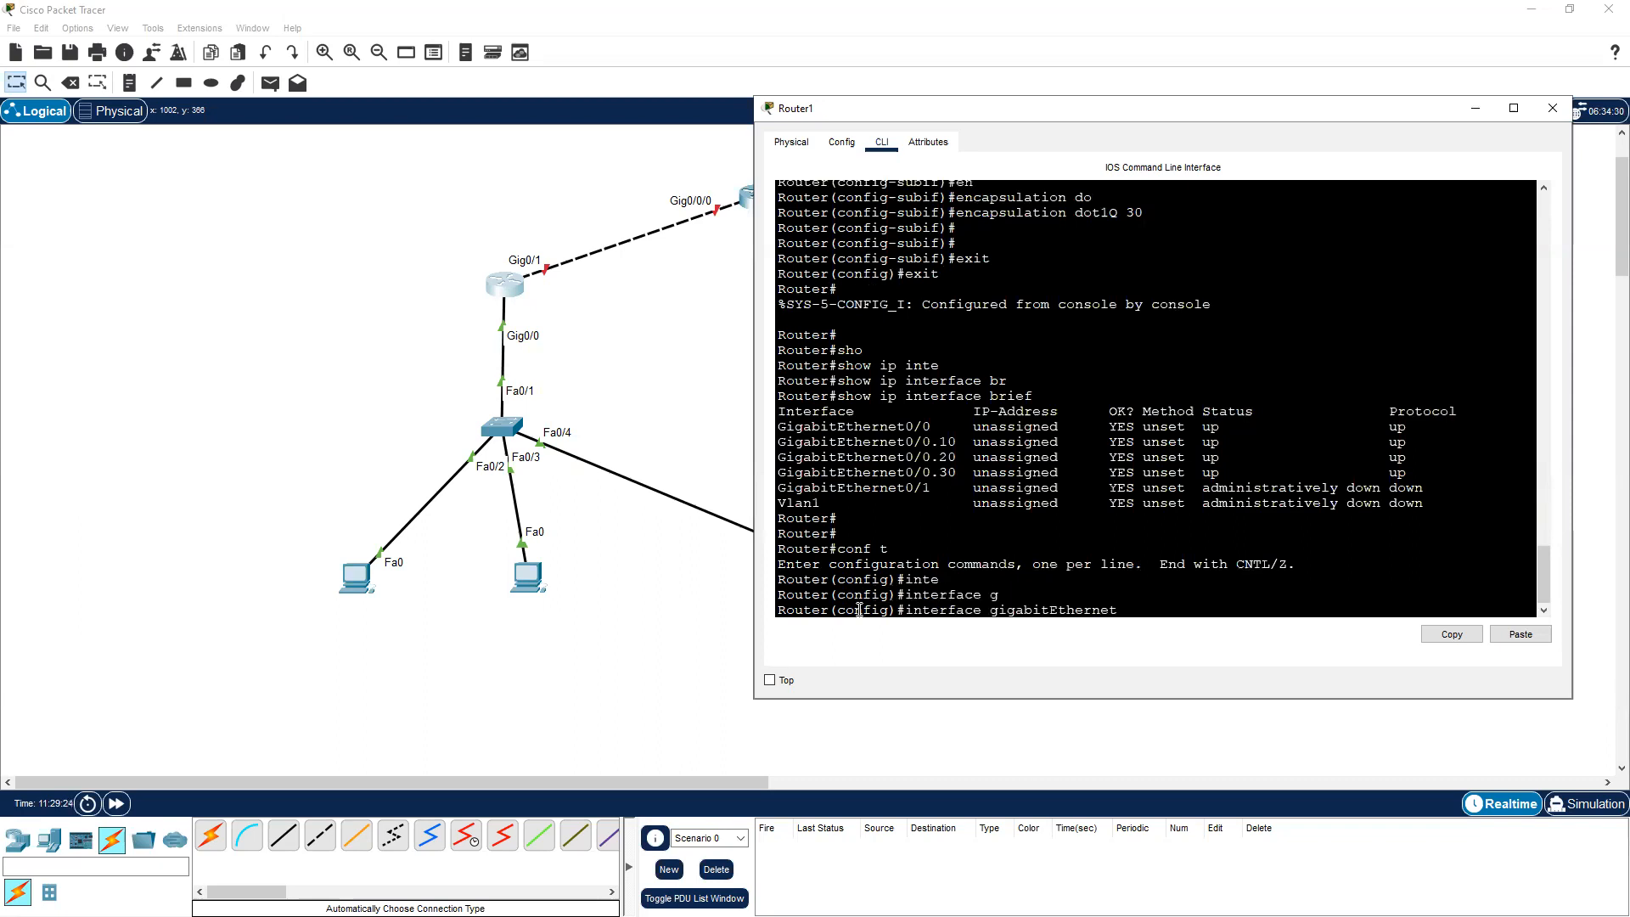
{"action": "type", "text": "0/0.10"}
{"action": "key", "text": "Return"}
{"action": "key", "text": "Return"}
{"action": "key", "text": "Return"}
Assign IP address 192.168.10.1 with mask 255.255.255.0 to subinterface gigabitEthernet 0/0.10 and exit to global configuration
{"action": "type", "text": "ip a"}
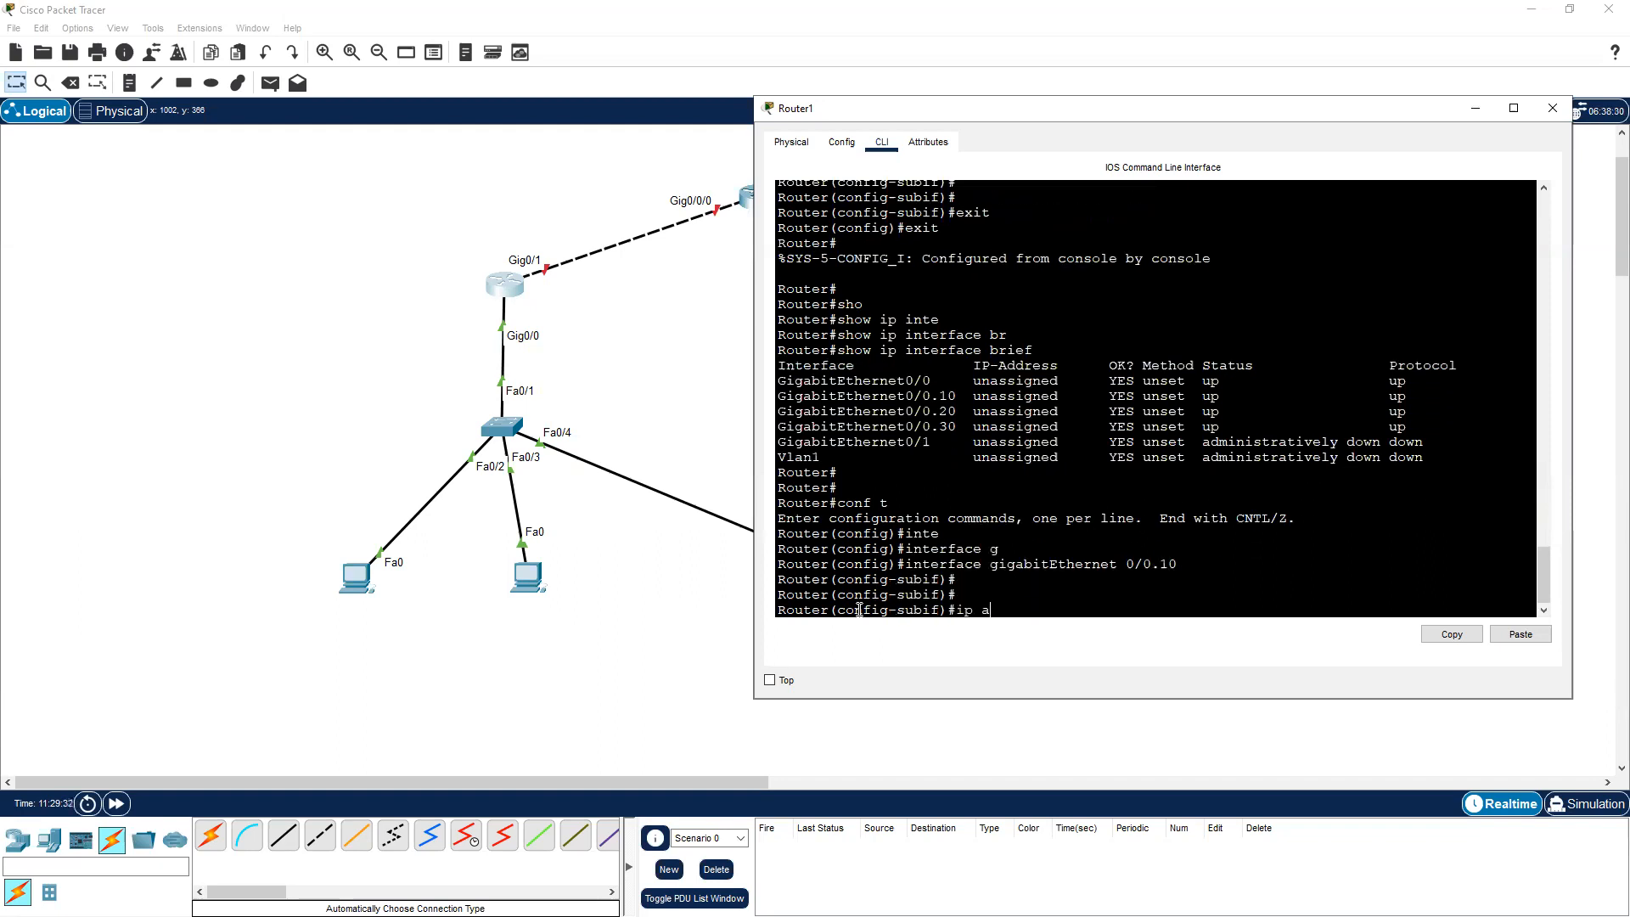
{"action": "type", "text": "dd"}
{"action": "key", "text": "Tab"}
{"action": "type", "text": "192.168.10.1"}
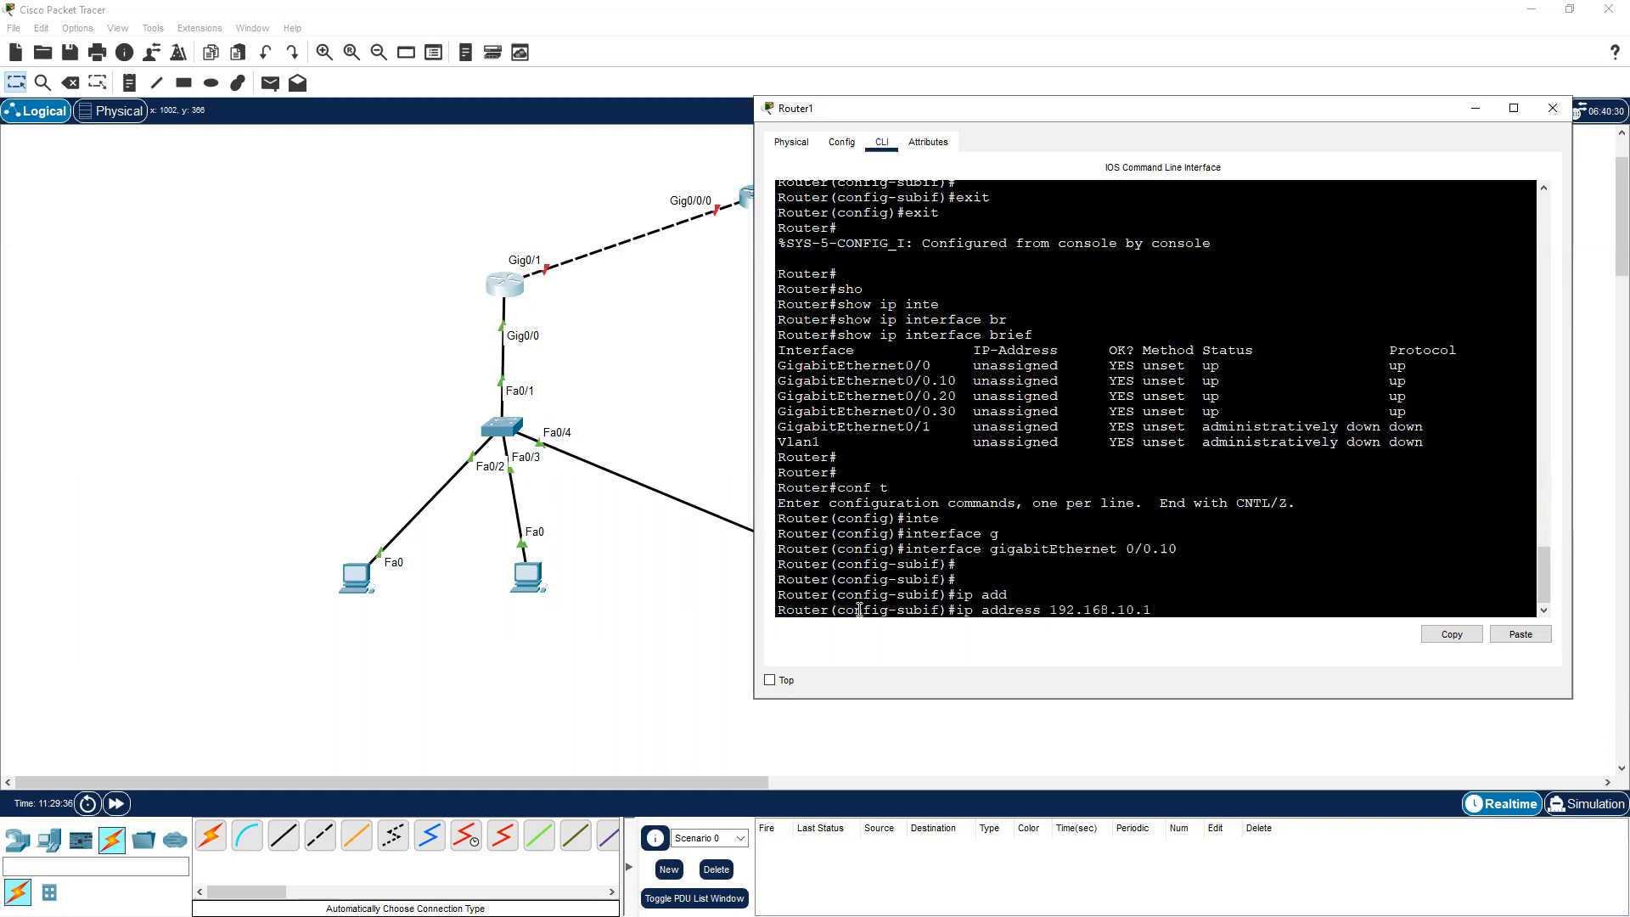
{"action": "type", "text": " 255.255.255.0"}
{"action": "key", "text": "Return"}
{"action": "key", "text": "Return"}
{"action": "key", "text": "Return"}
{"action": "type", "text": "exit"}
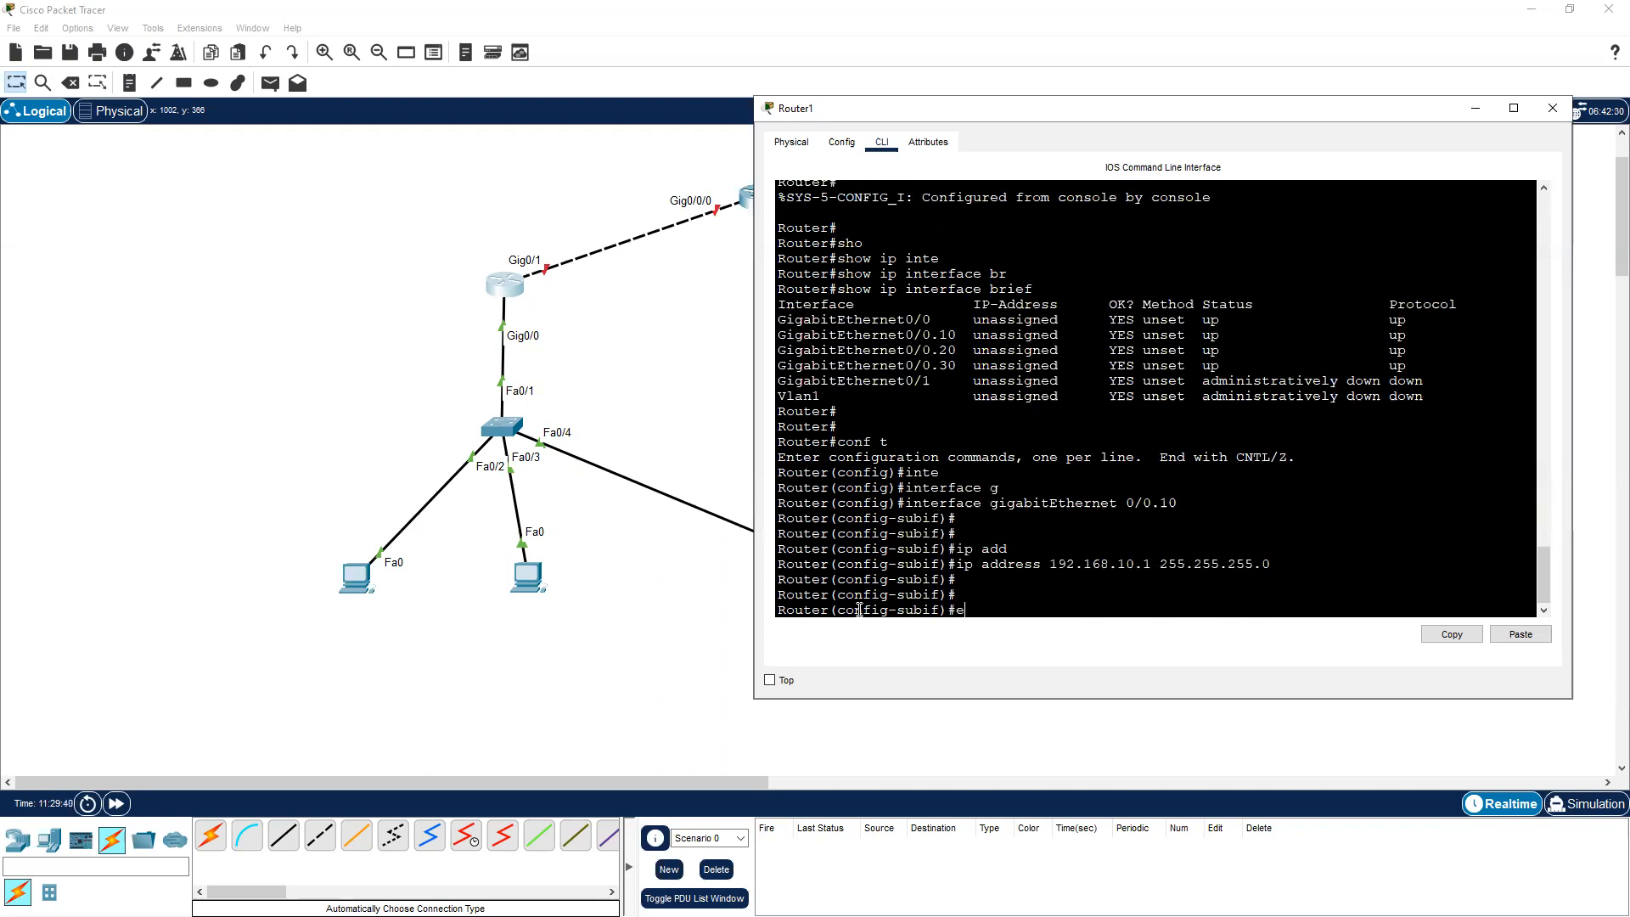
{"action": "key", "text": "Return"}
Enter subinterface gigabitEthernet 0/0.20 configuration by reusing the earlier interface command with number 20
{"action": "key", "text": "Up"}
{"action": "key", "text": "Up"}
{"action": "key", "text": "Up"}
{"action": "key", "text": "Up"}
{"action": "key", "text": "BackSpace"}
{"action": "key", "text": "BackSpace"}
{"action": "type", "text": "29"}
{"action": "key", "text": "BackSpace"}
{"action": "type", "text": "0"}
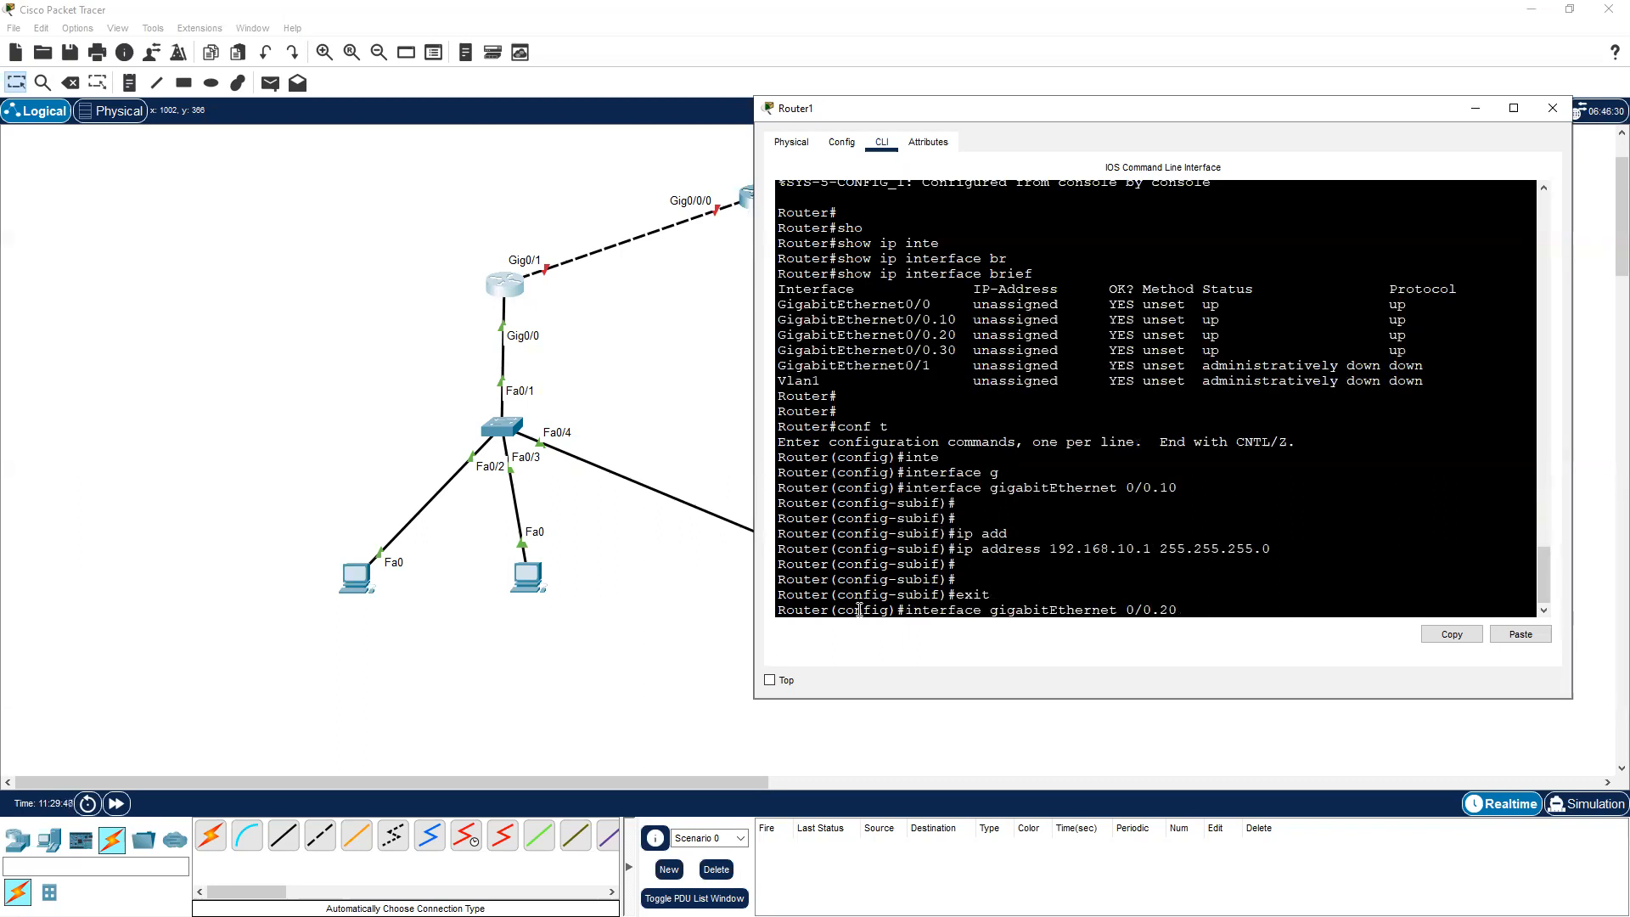
{"action": "key", "text": "Return"}
{"action": "key", "text": "Return"}
{"action": "key", "text": "Return"}
{"action": "type", "text": "sw"}
{"action": "key", "text": "Tab"}
{"action": "type", "text": "i"}
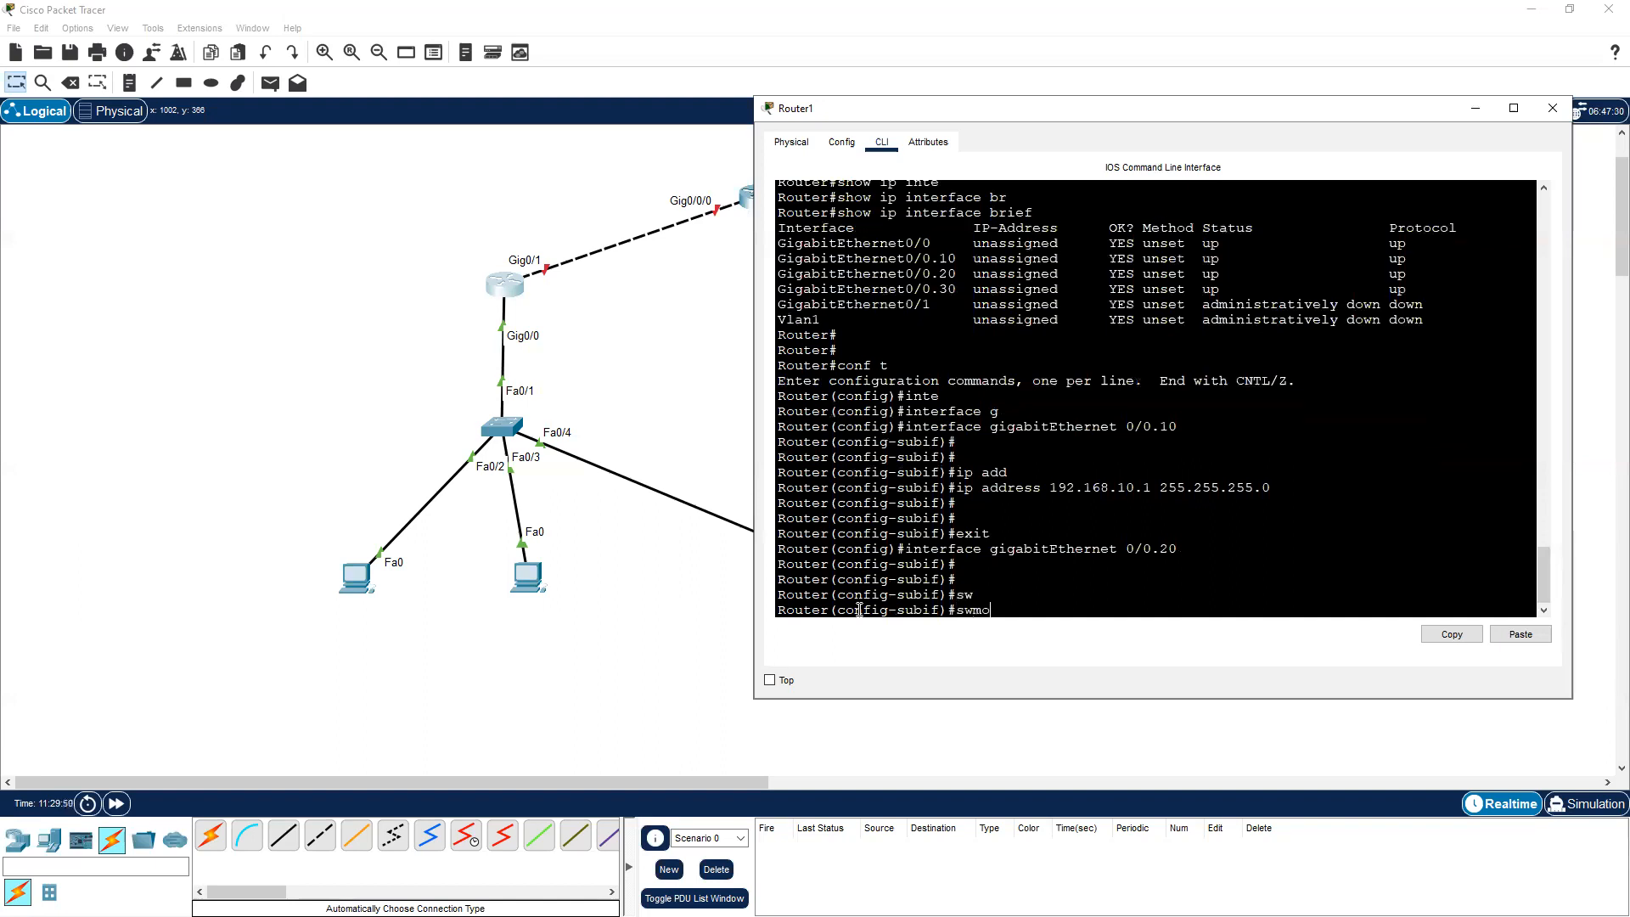
{"action": "key", "text": "Tab"}
{"action": "key", "text": "BackSpace"}
{"action": "key", "text": "BackSpace"}
Assign IP address 192.168.20.1 with mask 255.255.255.0 to subinterface gigabitEthernet 0/0.20 and exit to global configuration
{"action": "type", "text": "ip add"}
{"action": "key", "text": "Tab"}
{"action": "type", "text": "1"}
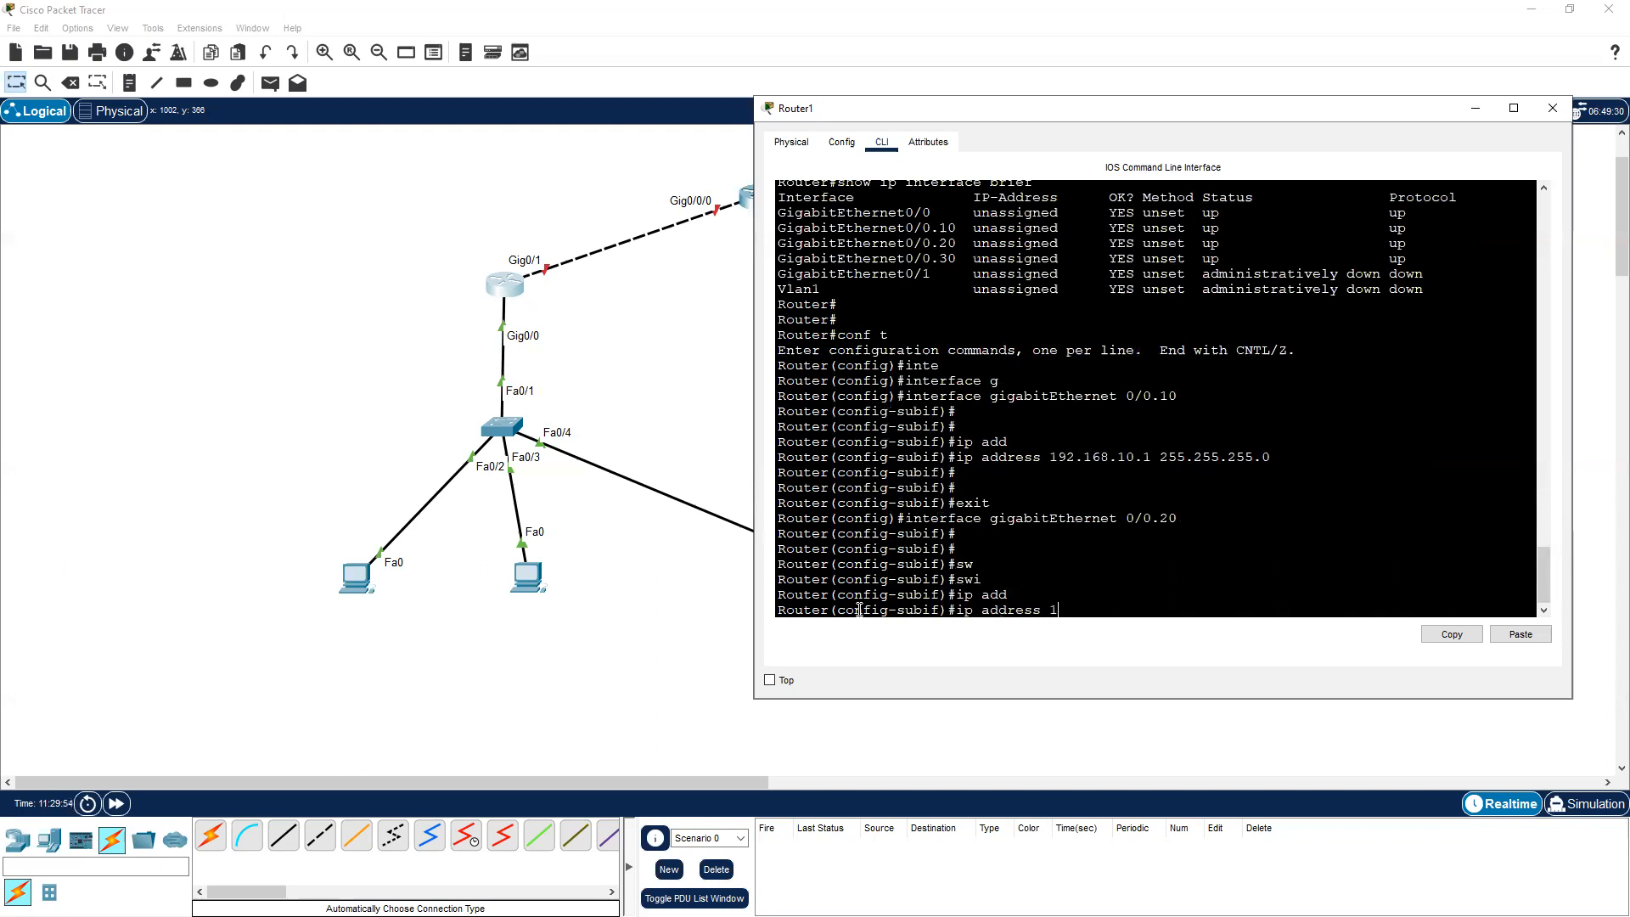
{"action": "type", "text": "92.168.20.1 255.255.255.0"}
{"action": "key", "text": "Return"}
{"action": "key", "text": "Return"}
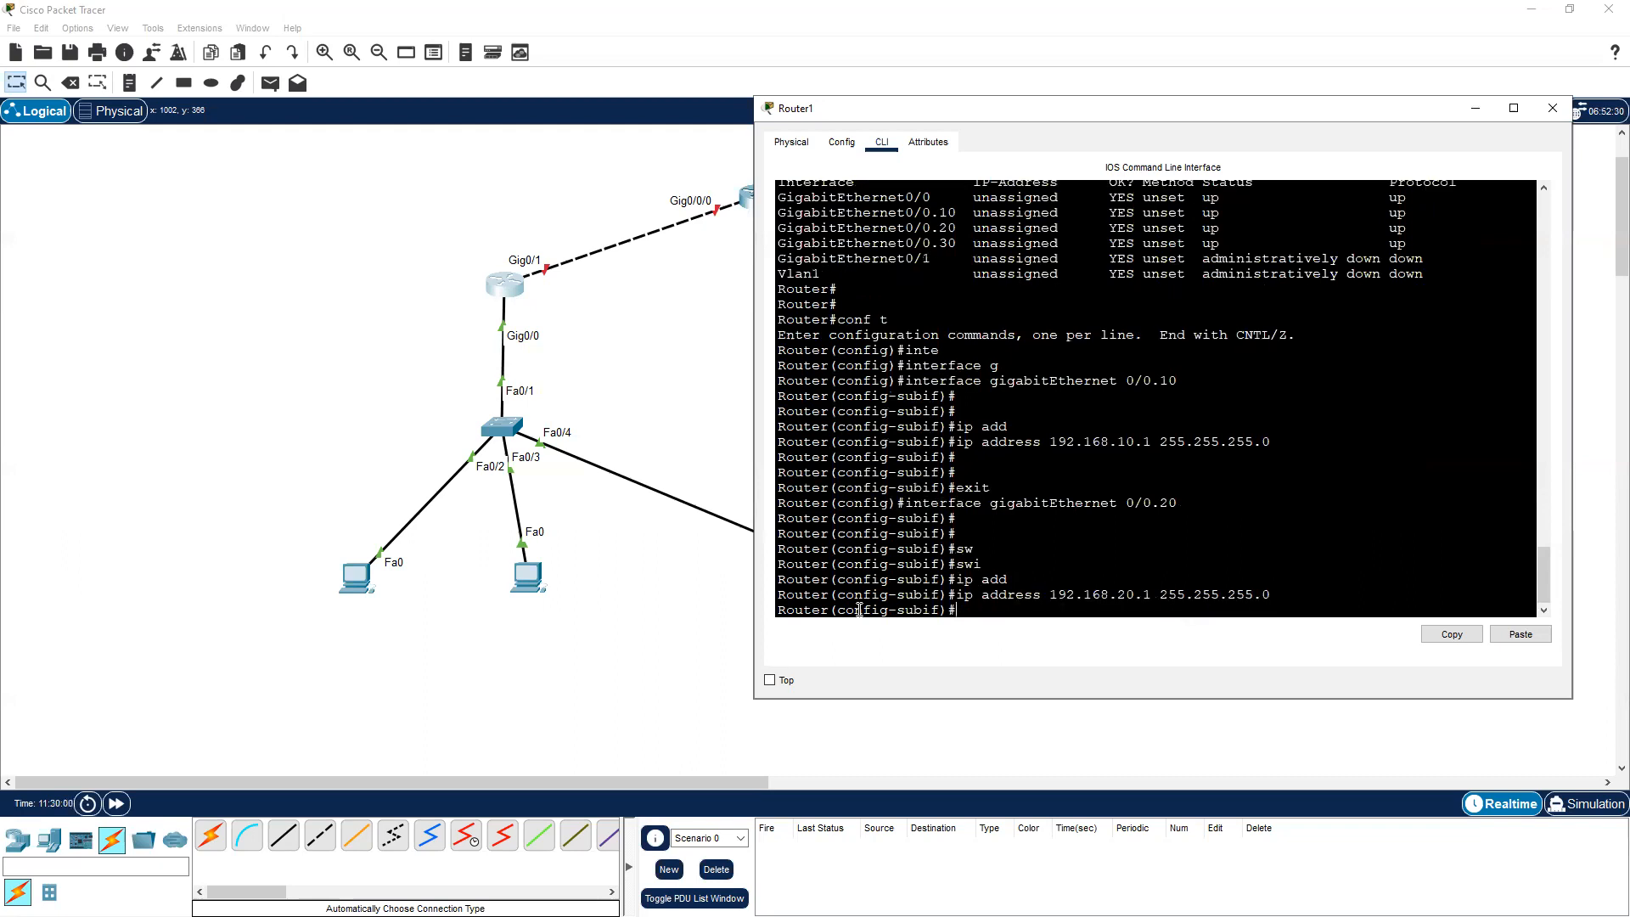
{"action": "type", "text": "exit"}
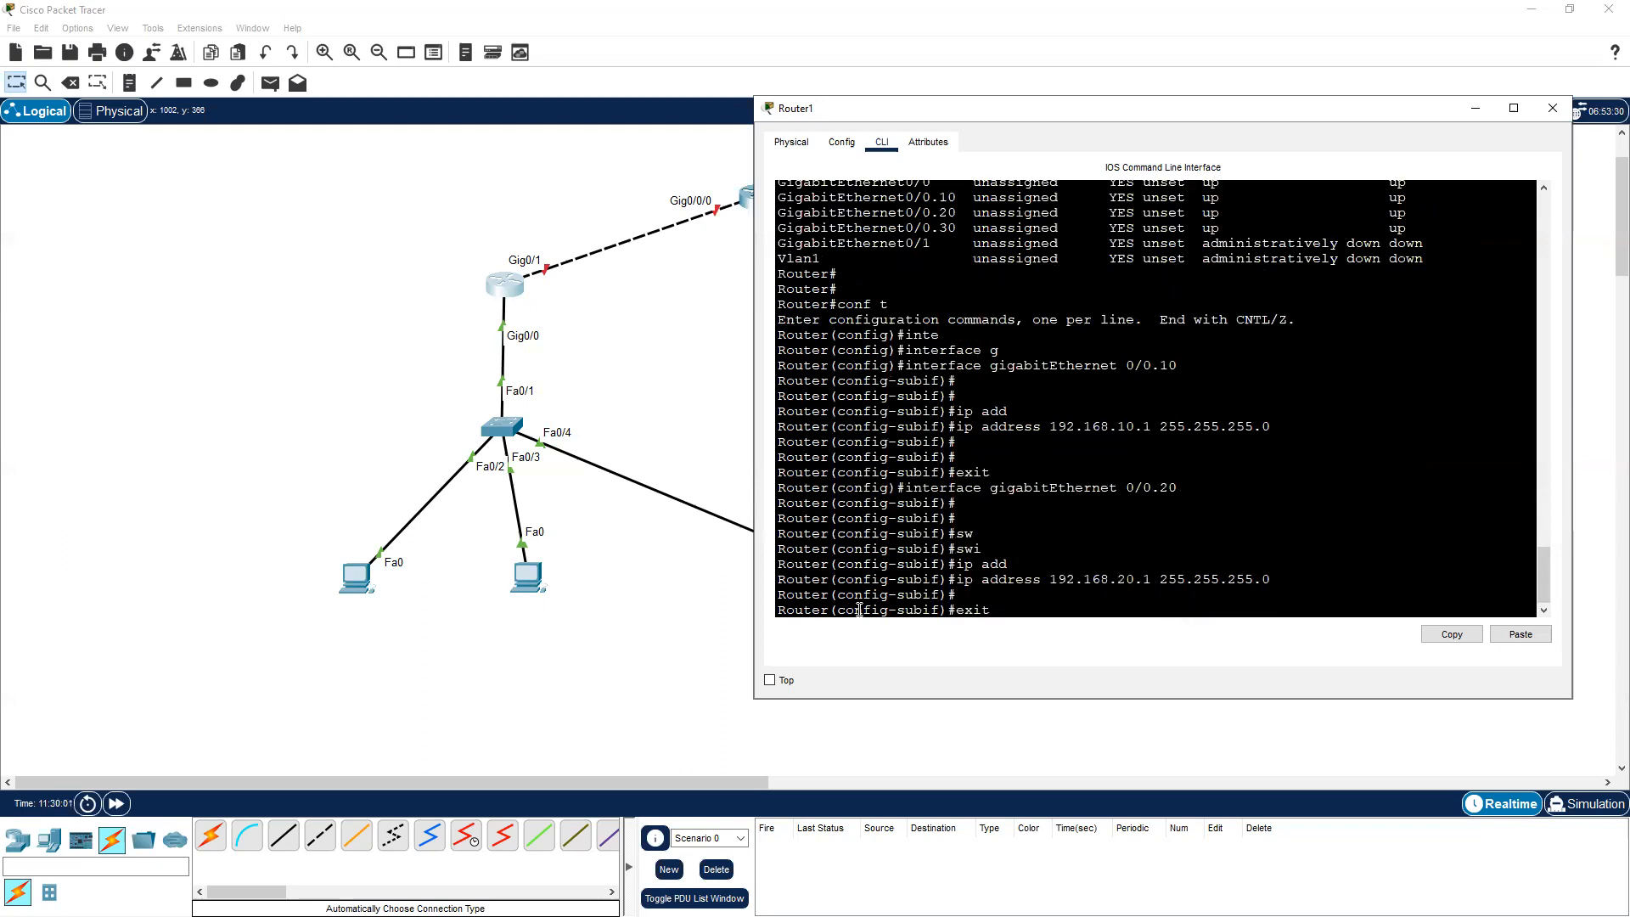
{"action": "key", "text": "Return"}
Open subinterface gigabitEthernet 0/0.30 for configuration
{"action": "type", "text": "inte"}
{"action": "key", "text": "Tab"}
{"action": "type", "text": "gi"}
{"action": "key", "text": "Tab"}
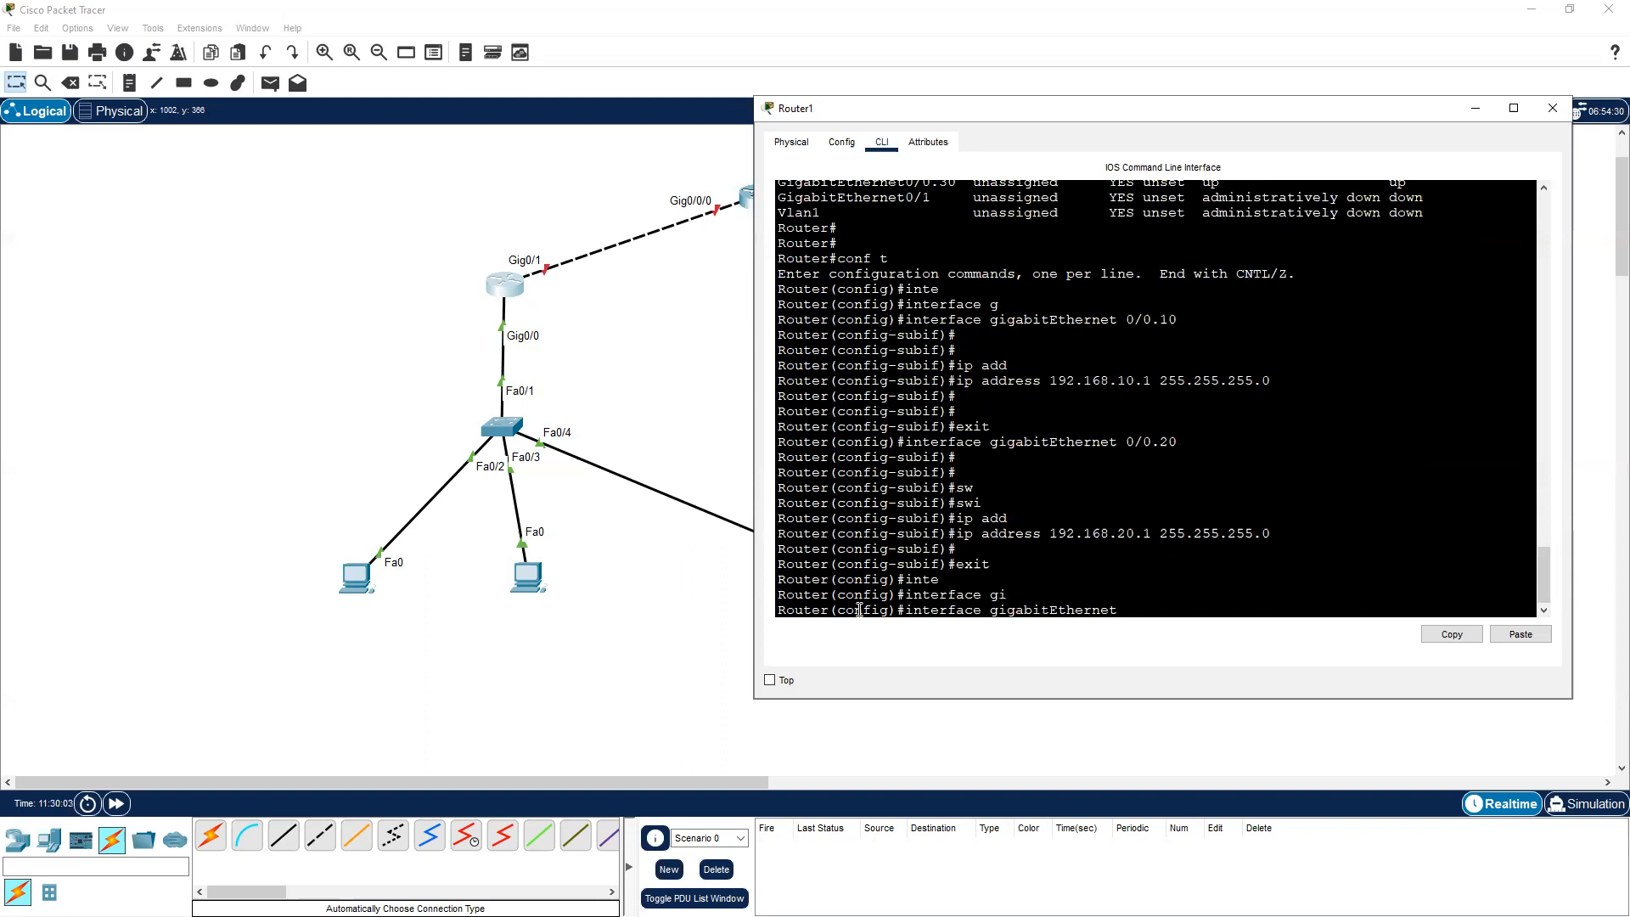
{"action": "type", "text": "0/0/"}
{"action": "type", "text": ".30"}
{"action": "key", "text": "Return"}
{"action": "key", "text": "Return"}
{"action": "key", "text": "Return"}
Assign IP address 192.168.30.1 with mask 255.255.255.0 to subinterface gigabitEthernet 0/0.30
{"action": "type", "text": "ip add"}
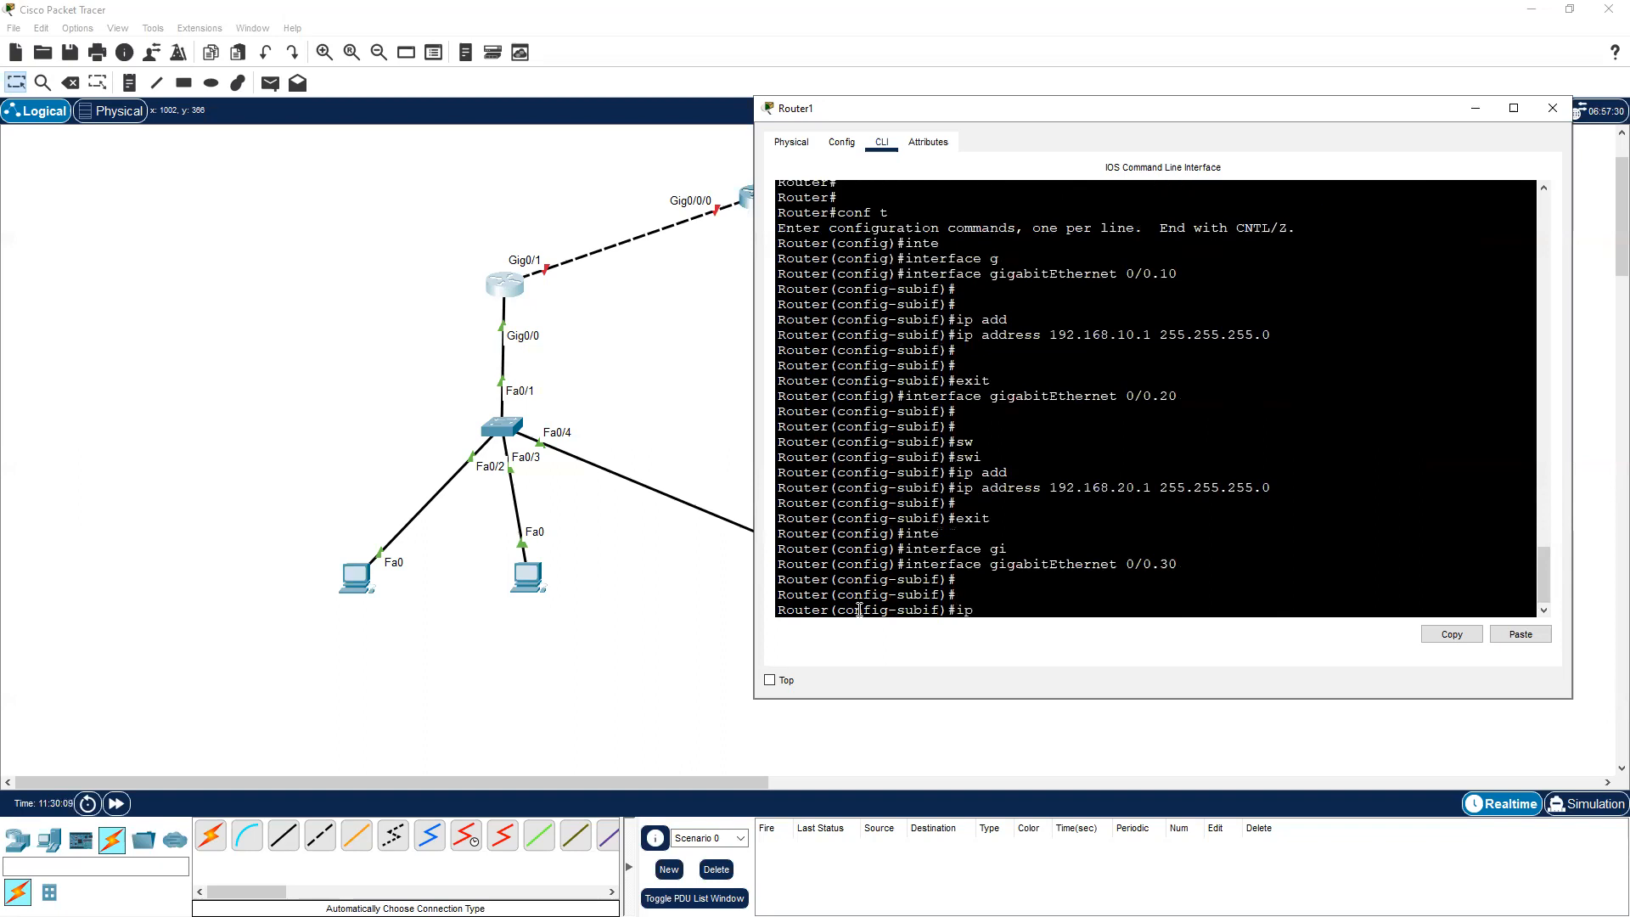
{"action": "key", "text": "Tab"}
{"action": "type", "text": "1"}
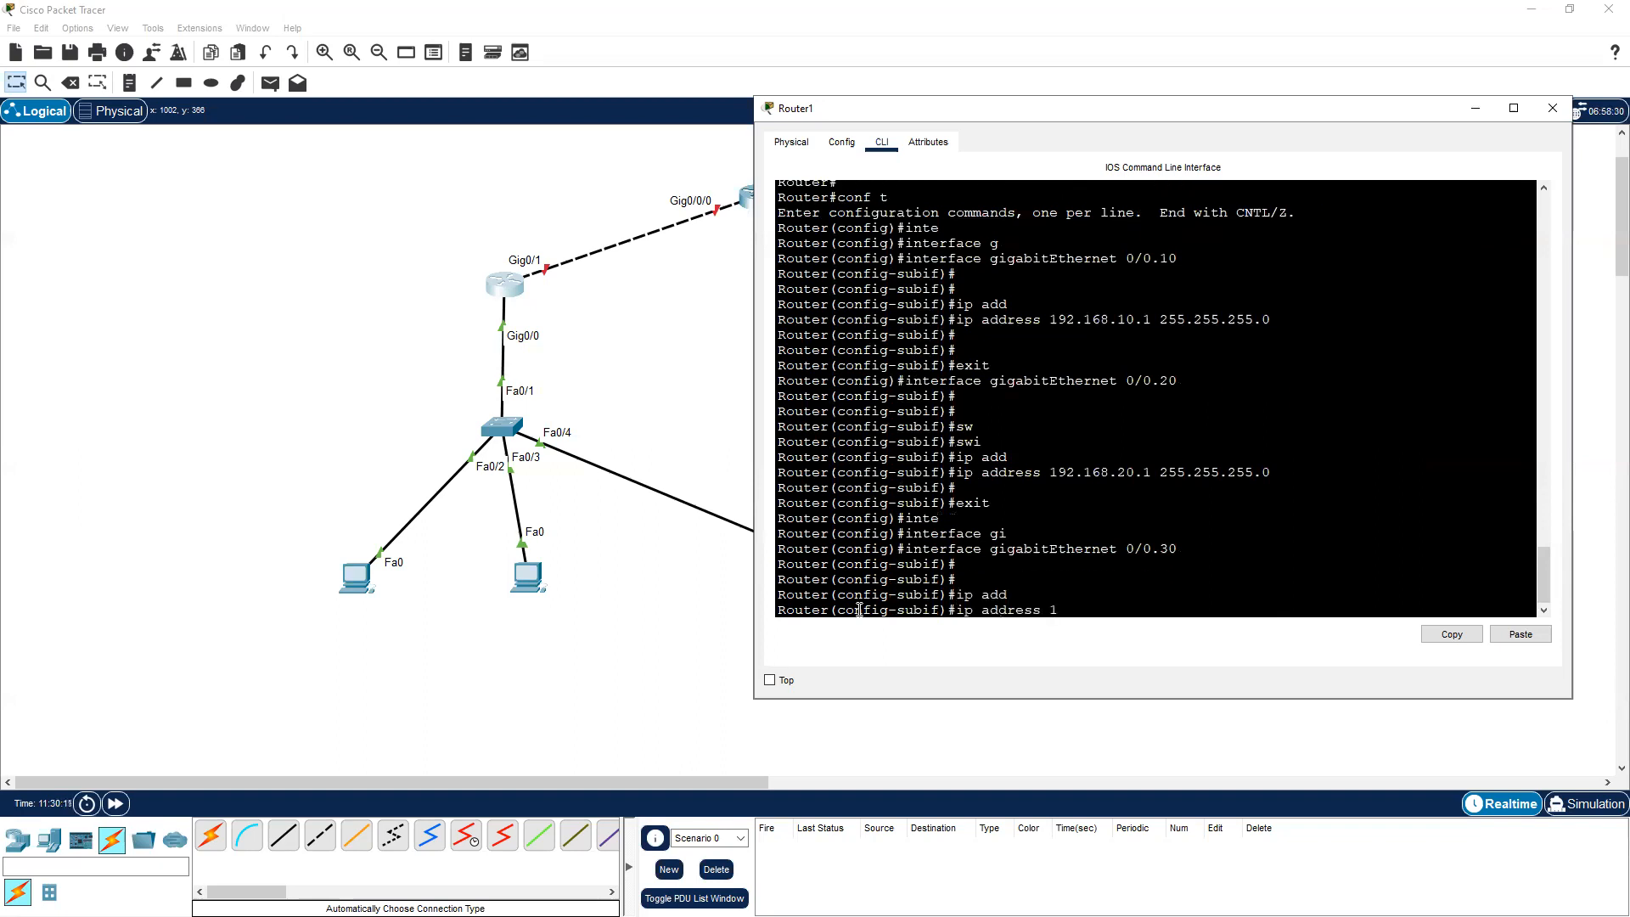
{"action": "type", "text": "92.168.30.1 255.255.255.0"}
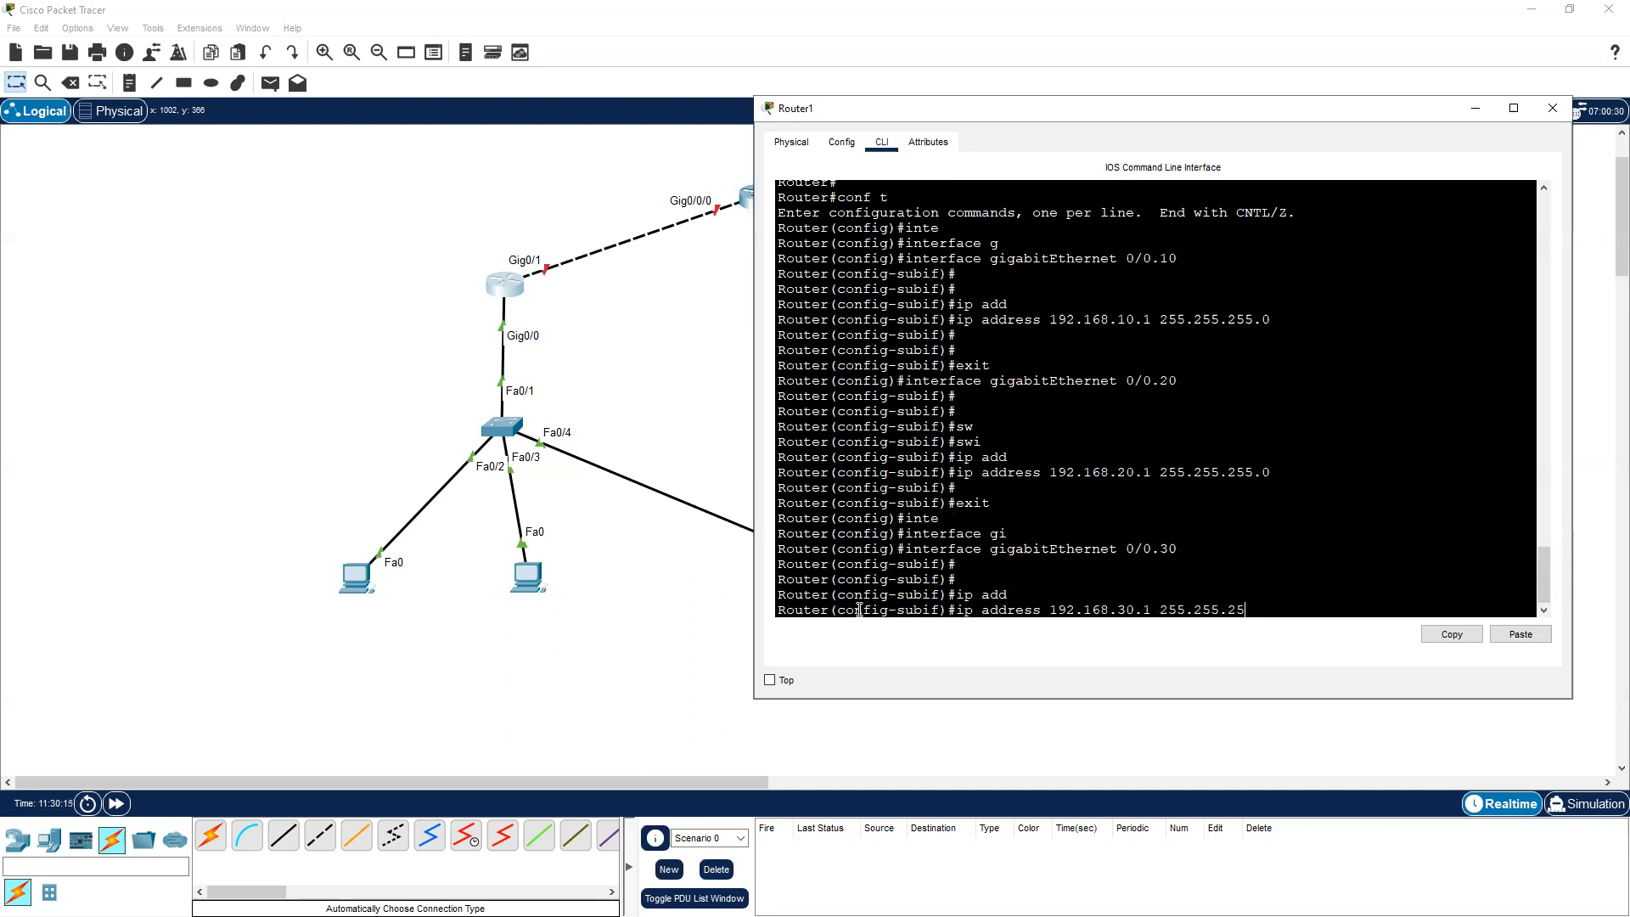
{"action": "key", "text": "Return"}
{"action": "key", "text": "Return"}
{"action": "key", "text": "Return"}
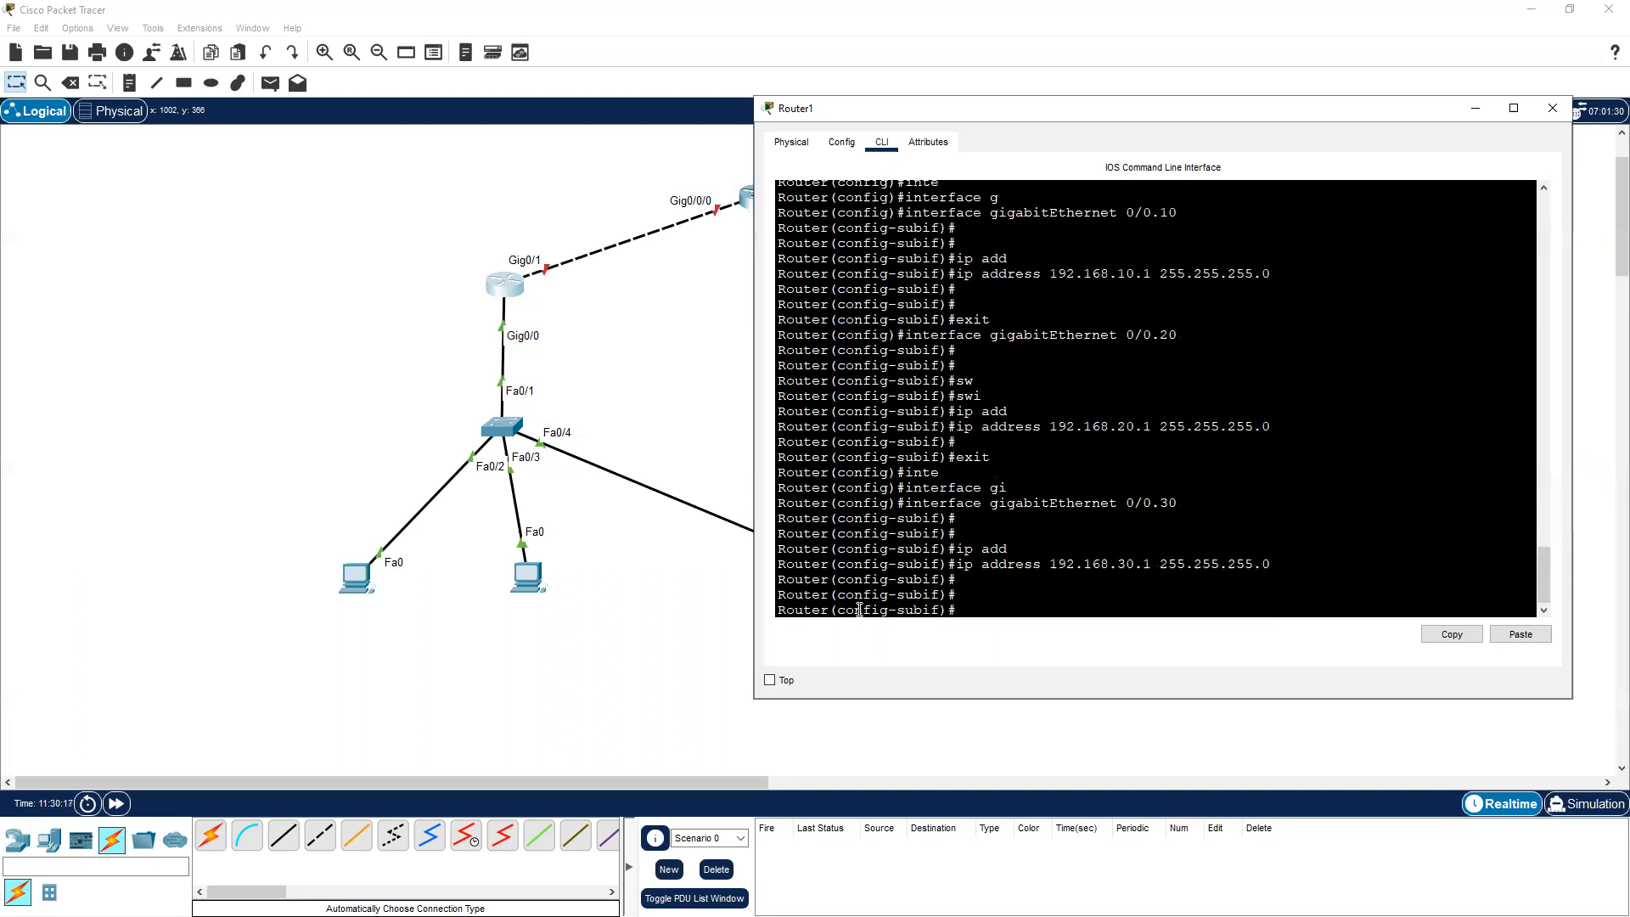
Exit to privileged mode and run show ip interface brief to check the addresses assigned to the subinterfaces
{"action": "type", "text": "exit"}
{"action": "key", "text": "Return"}
{"action": "type", "text": "exit"}
{"action": "key", "text": "Return"}
{"action": "type", "text": "sho"}
{"action": "key", "text": "Tab"}
{"action": "type", "text": "ip inte"}
{"action": "key", "text": "Tab"}
{"action": "type", "text": "br"}
{"action": "key", "text": "Tab"}
{"action": "key", "text": "Return"}
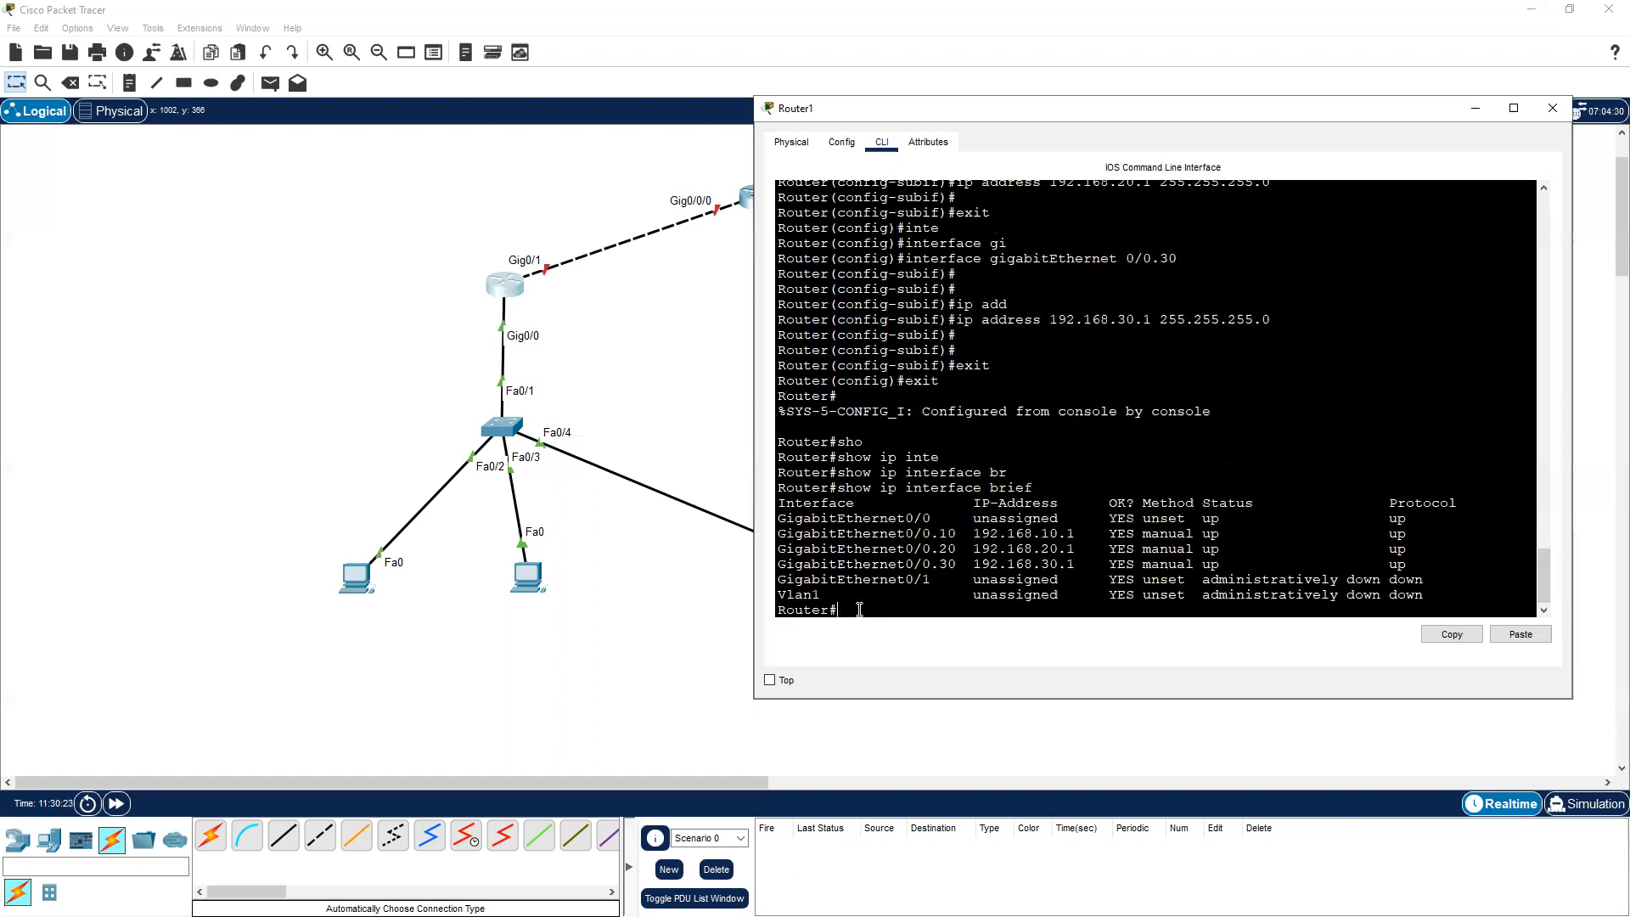
{"action": "key", "text": "Return"}
{"action": "key", "text": "Return"}
{"action": "key", "text": "Return"}
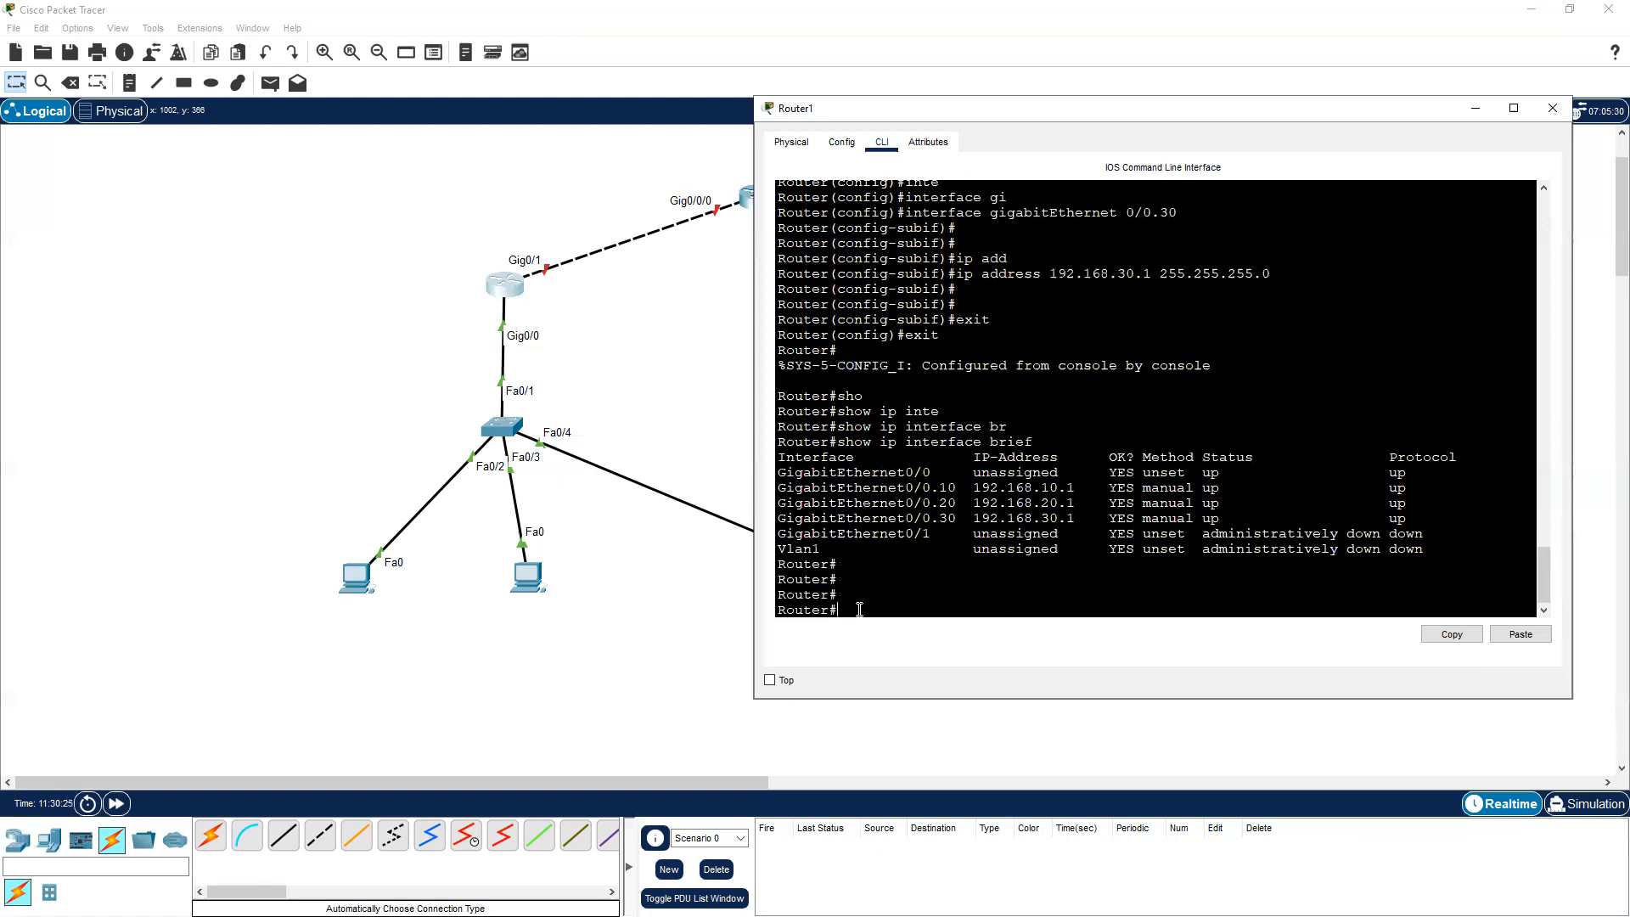
{"action": "type", "text": "conf t"}
{"action": "key", "text": "BackSpace"}
{"action": "key", "text": "BackSpace"}
{"action": "key", "text": "BackSpace"}
{"action": "key", "text": "BackSpace"}
{"action": "key", "text": "BackSpace"}
{"action": "key", "text": "BackSpace"}
Display the router's routing table with show ip route
{"action": "type", "text": "sho"}
{"action": "key", "text": "Tab"}
{"action": "type", "text": "ip route"}
{"action": "key", "text": "Tab"}
{"action": "key", "text": "Return"}
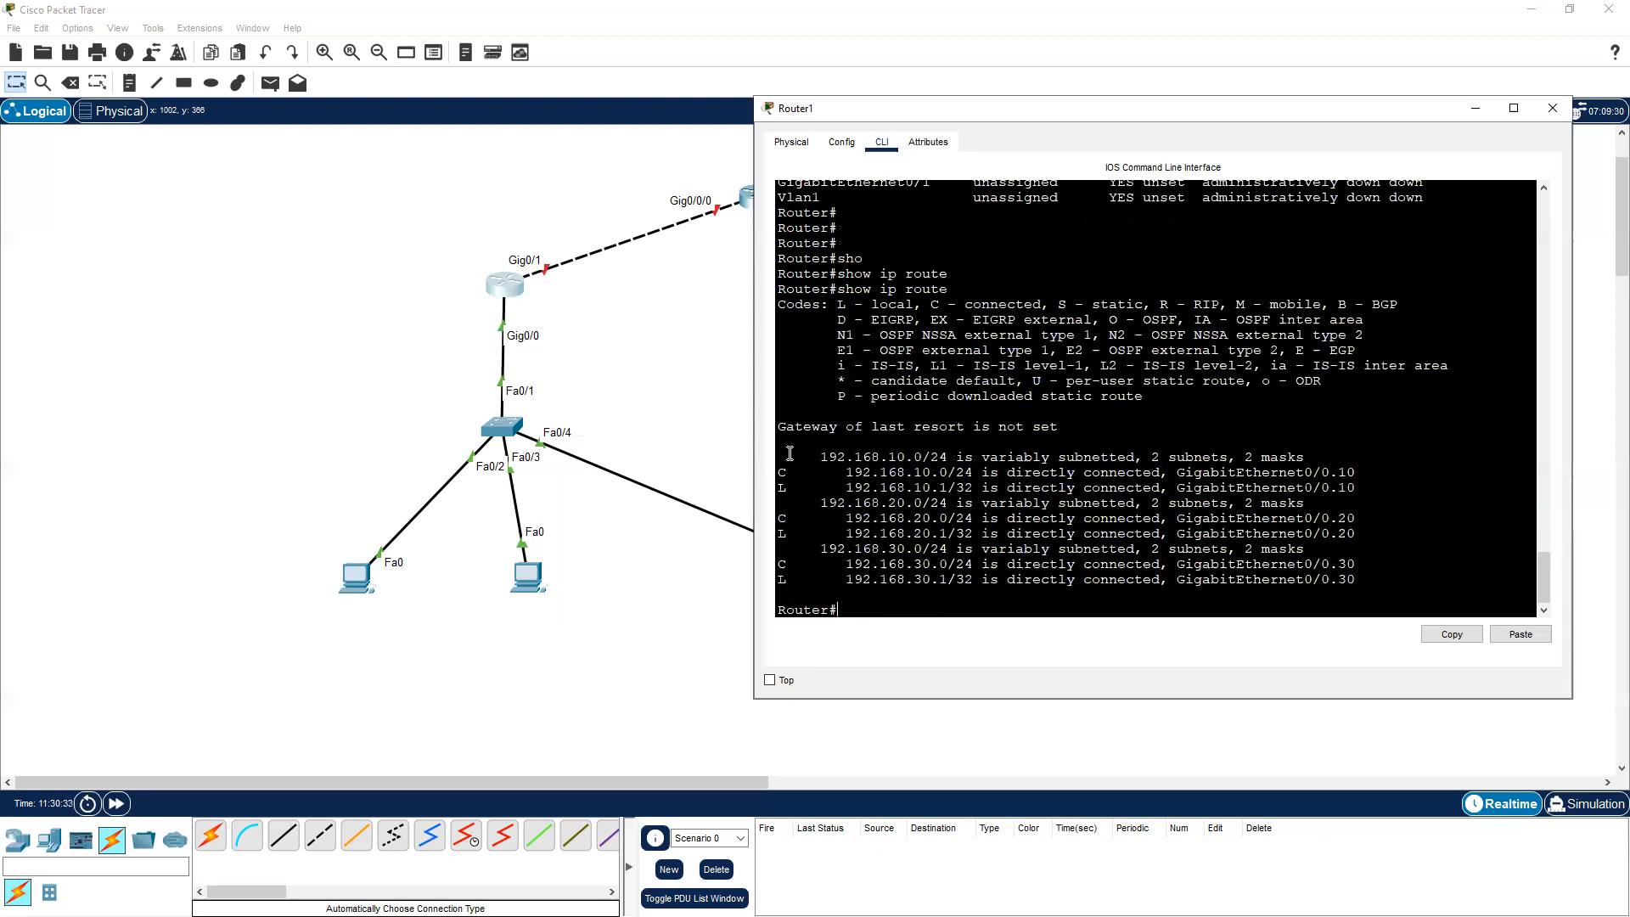
Examine the connected and local routes for the three VLAN networks and the subinterfaces they use
{"action": "left_click_drag", "start_coordinate": [778, 472], "coordinate": [1067, 473]}
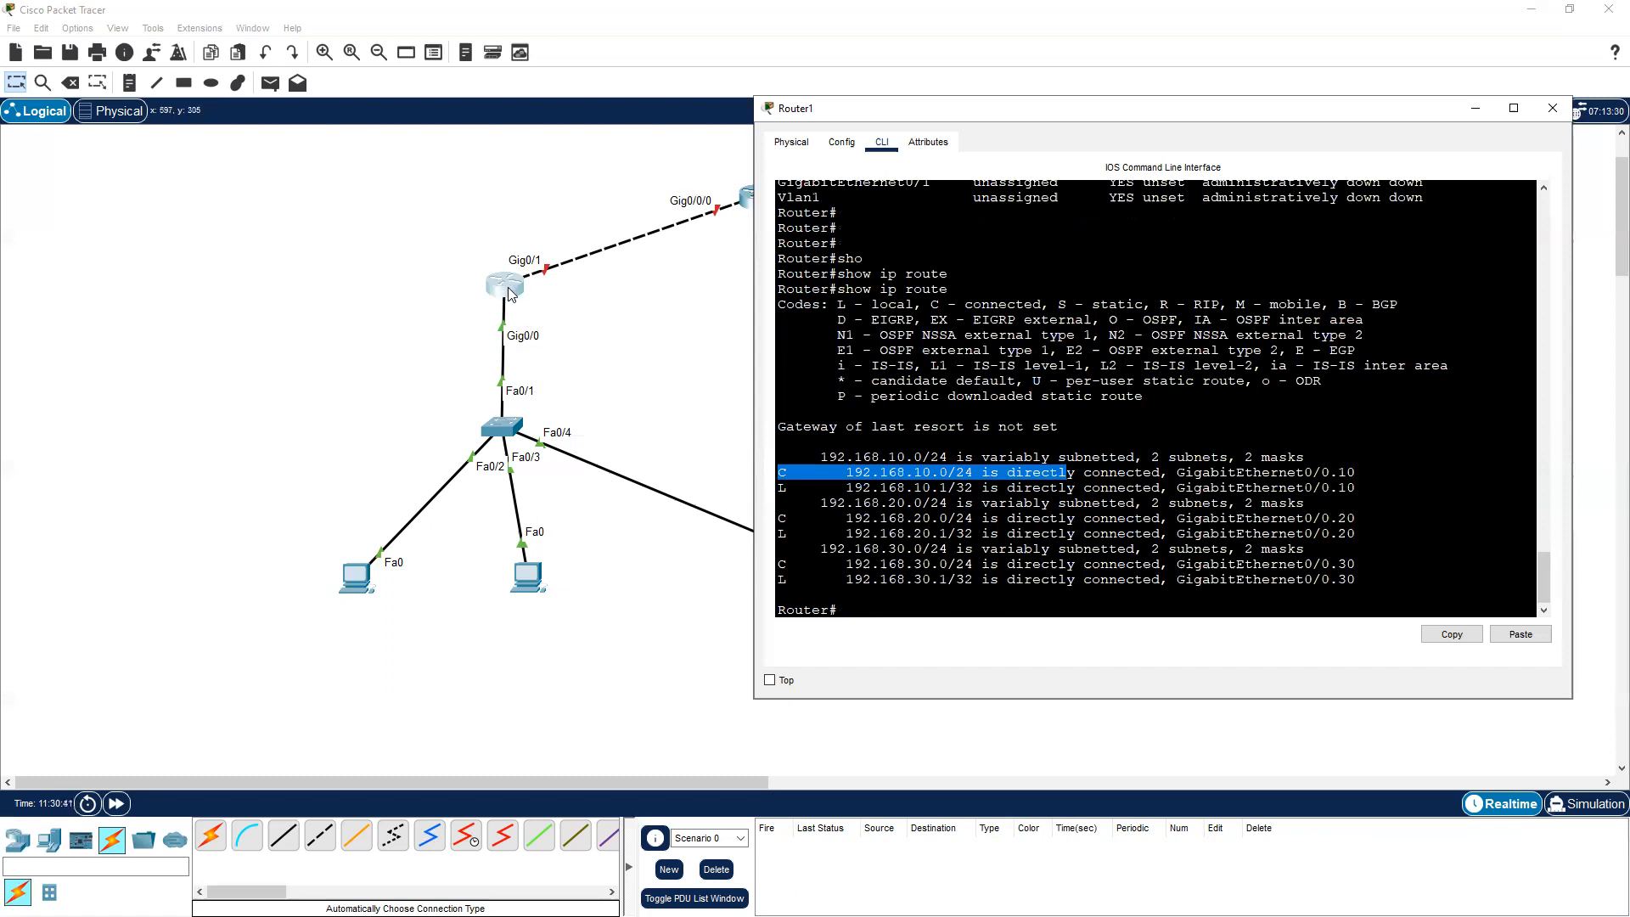
{"action": "left_click", "coordinate": [834, 492]}
{"action": "left_click_drag", "start_coordinate": [839, 513], "coordinate": [1365, 586]}
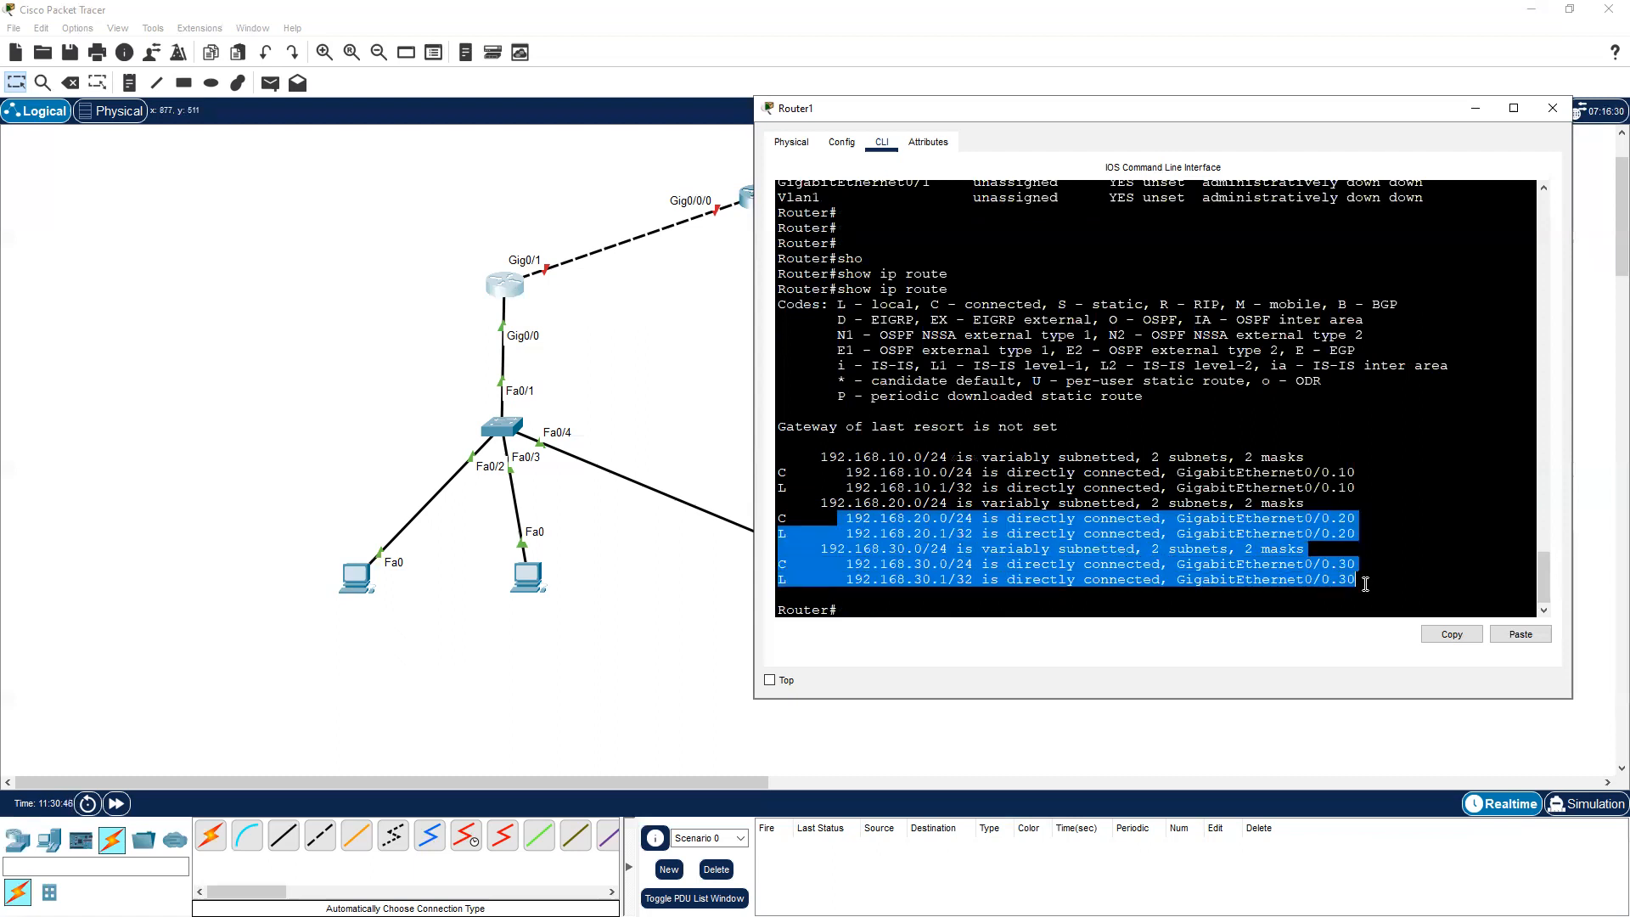
{"action": "left_click", "coordinate": [1366, 477]}
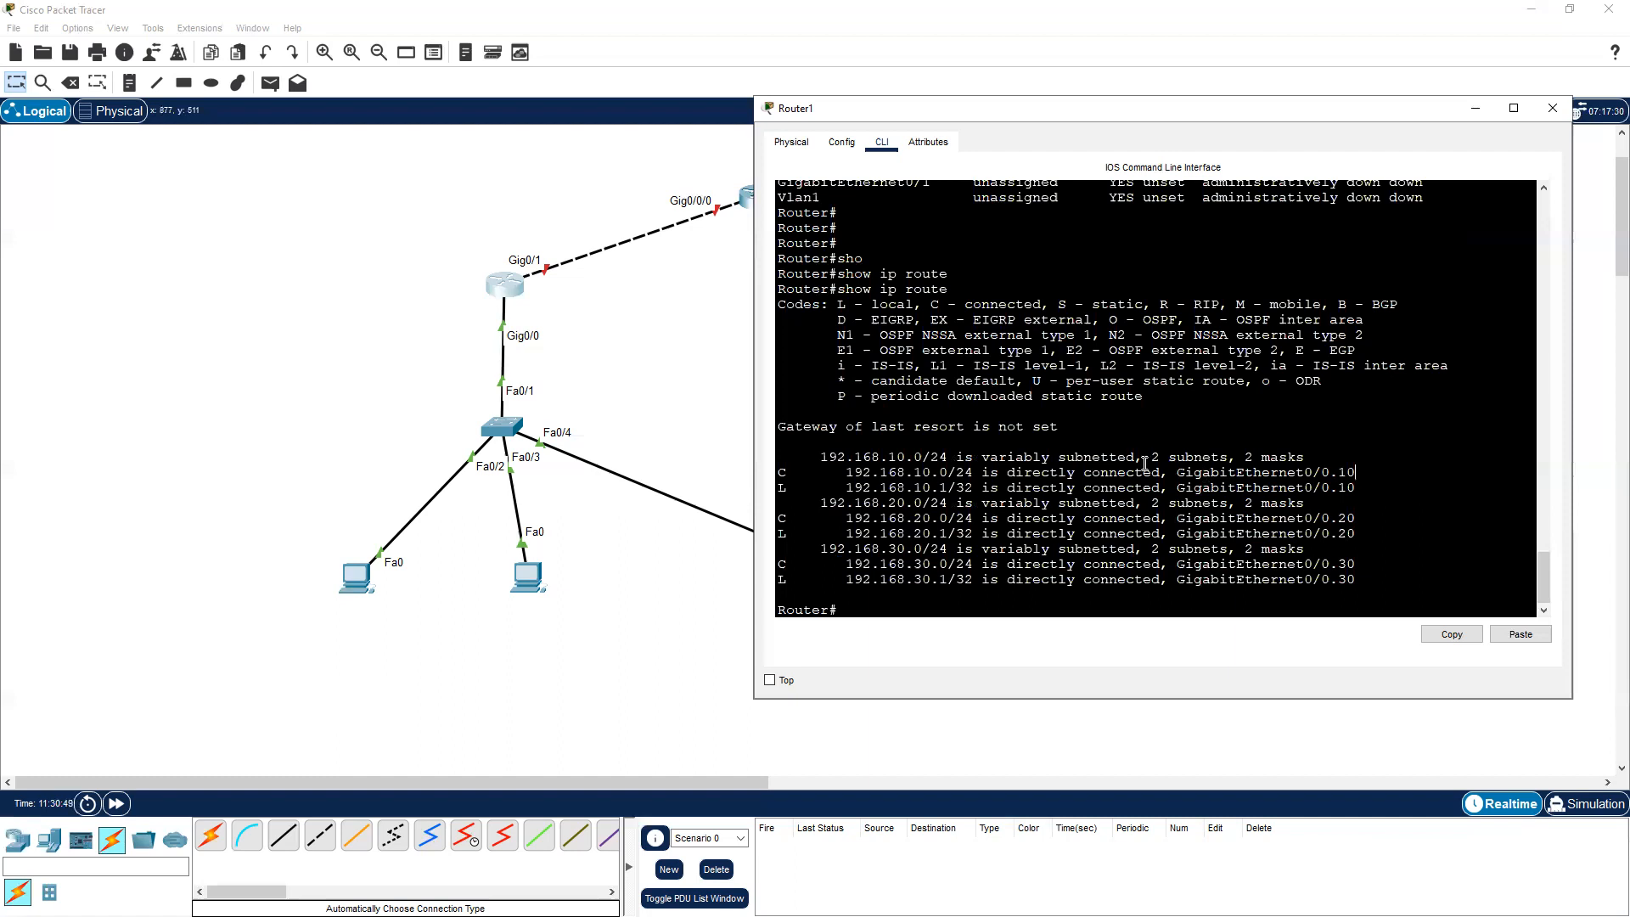
{"action": "left_click_drag", "start_coordinate": [1176, 472], "coordinate": [1367, 486]}
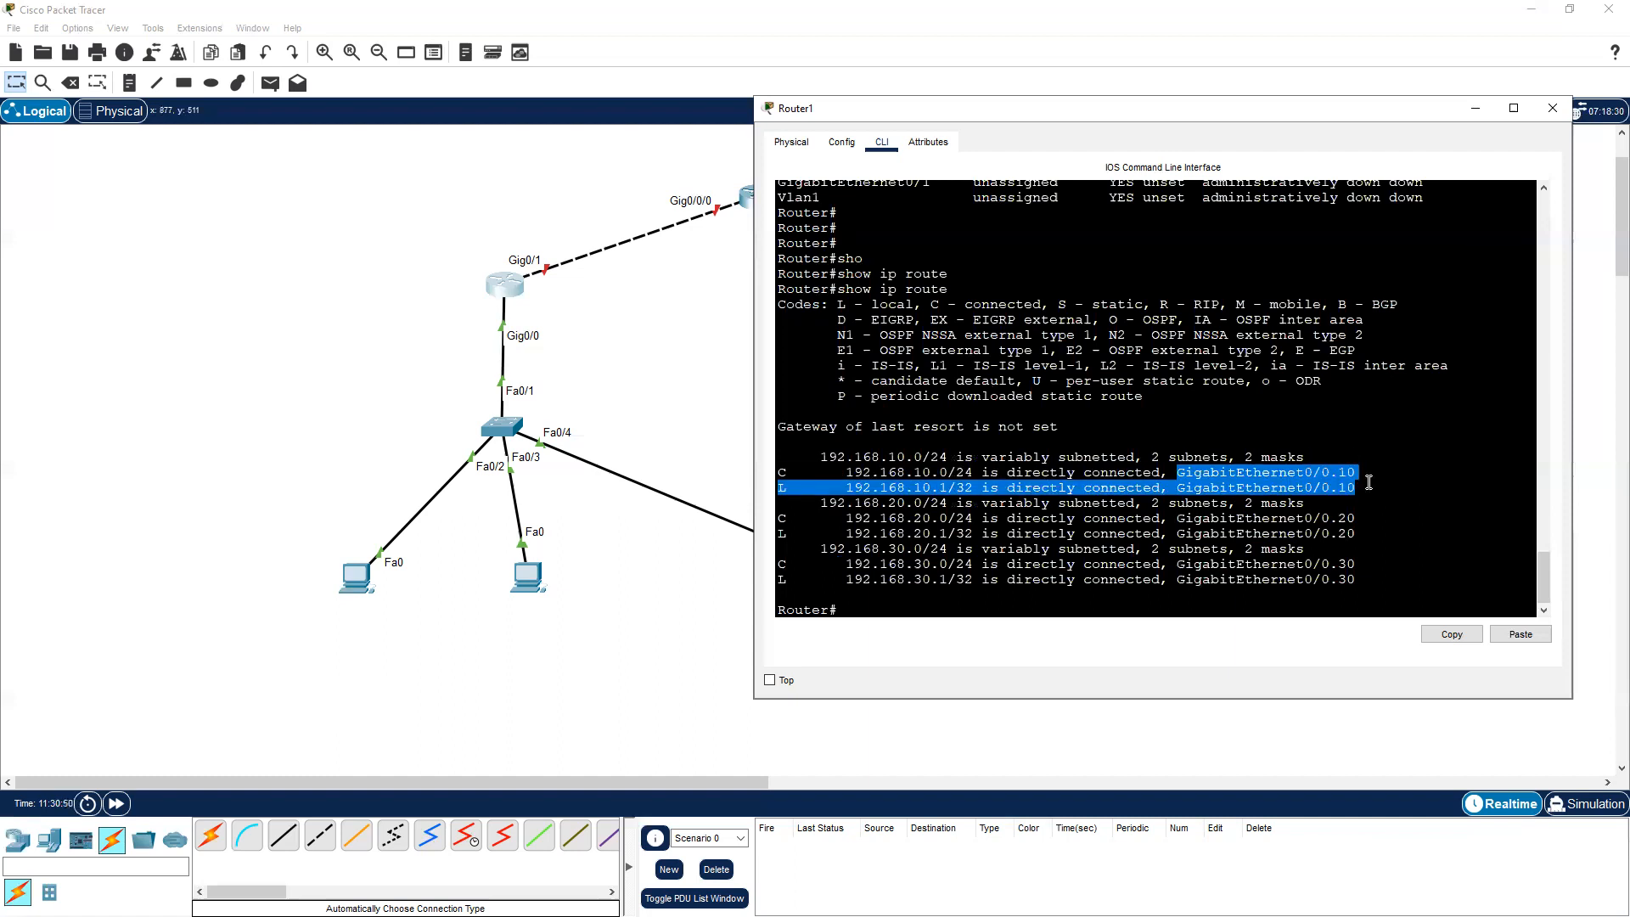
{"action": "left_click", "coordinate": [1348, 535]}
{"action": "left_click_drag", "start_coordinate": [1310, 579], "coordinate": [1350, 579]}
{"action": "left_click", "coordinate": [1413, 530]}
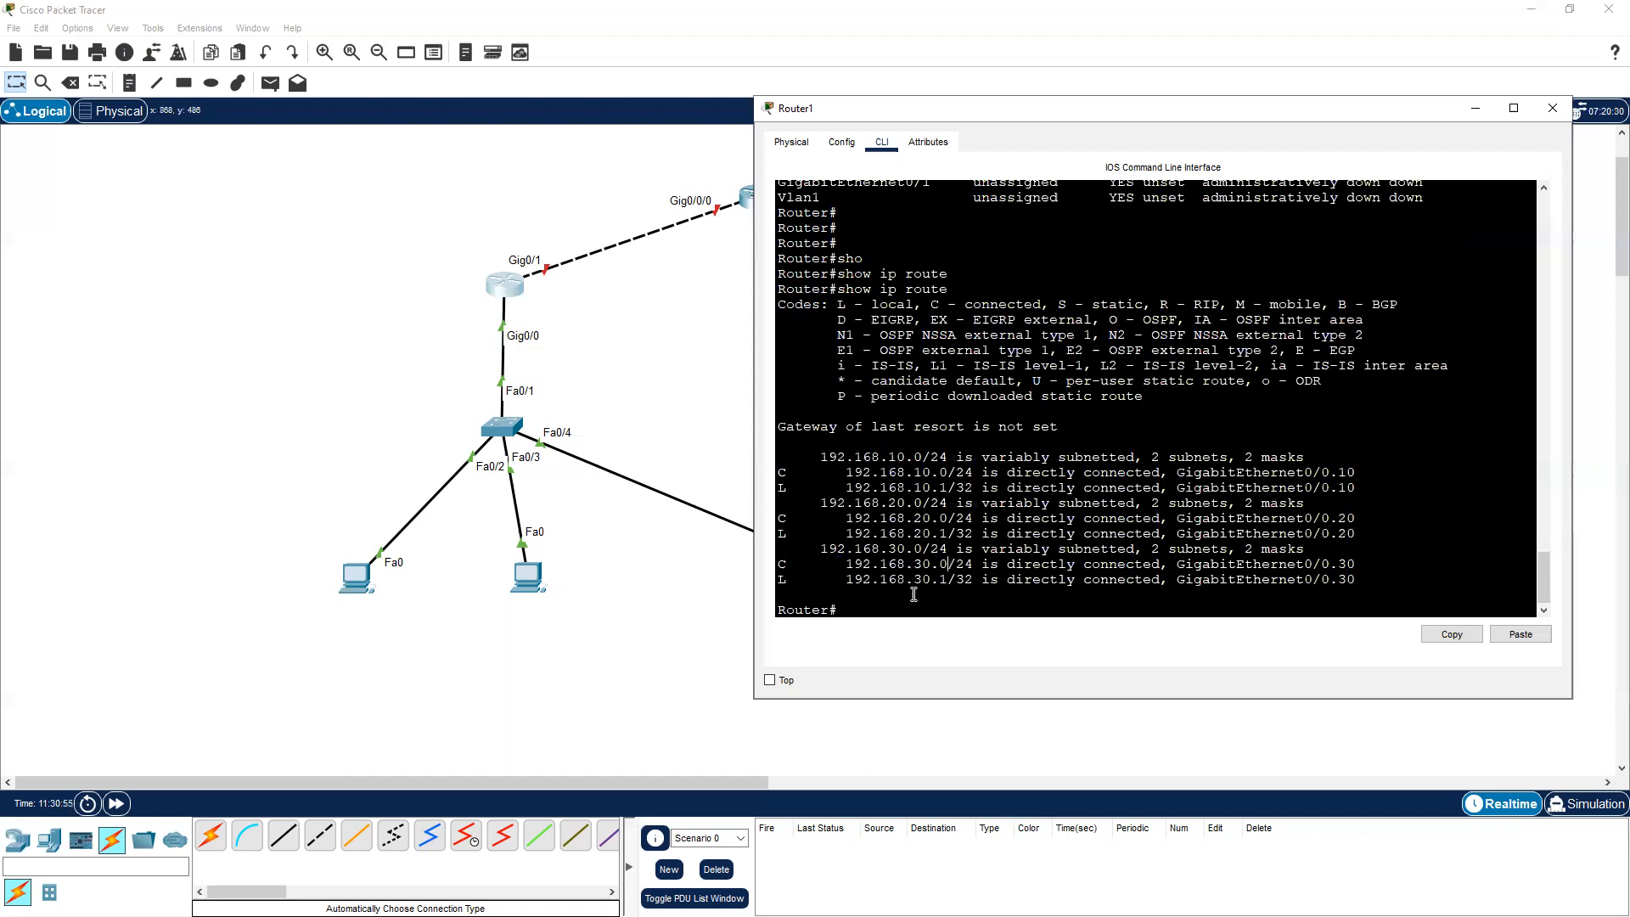
{"action": "key", "text": "Return"}
{"action": "key", "text": "Return"}
{"action": "key", "text": "Return"}
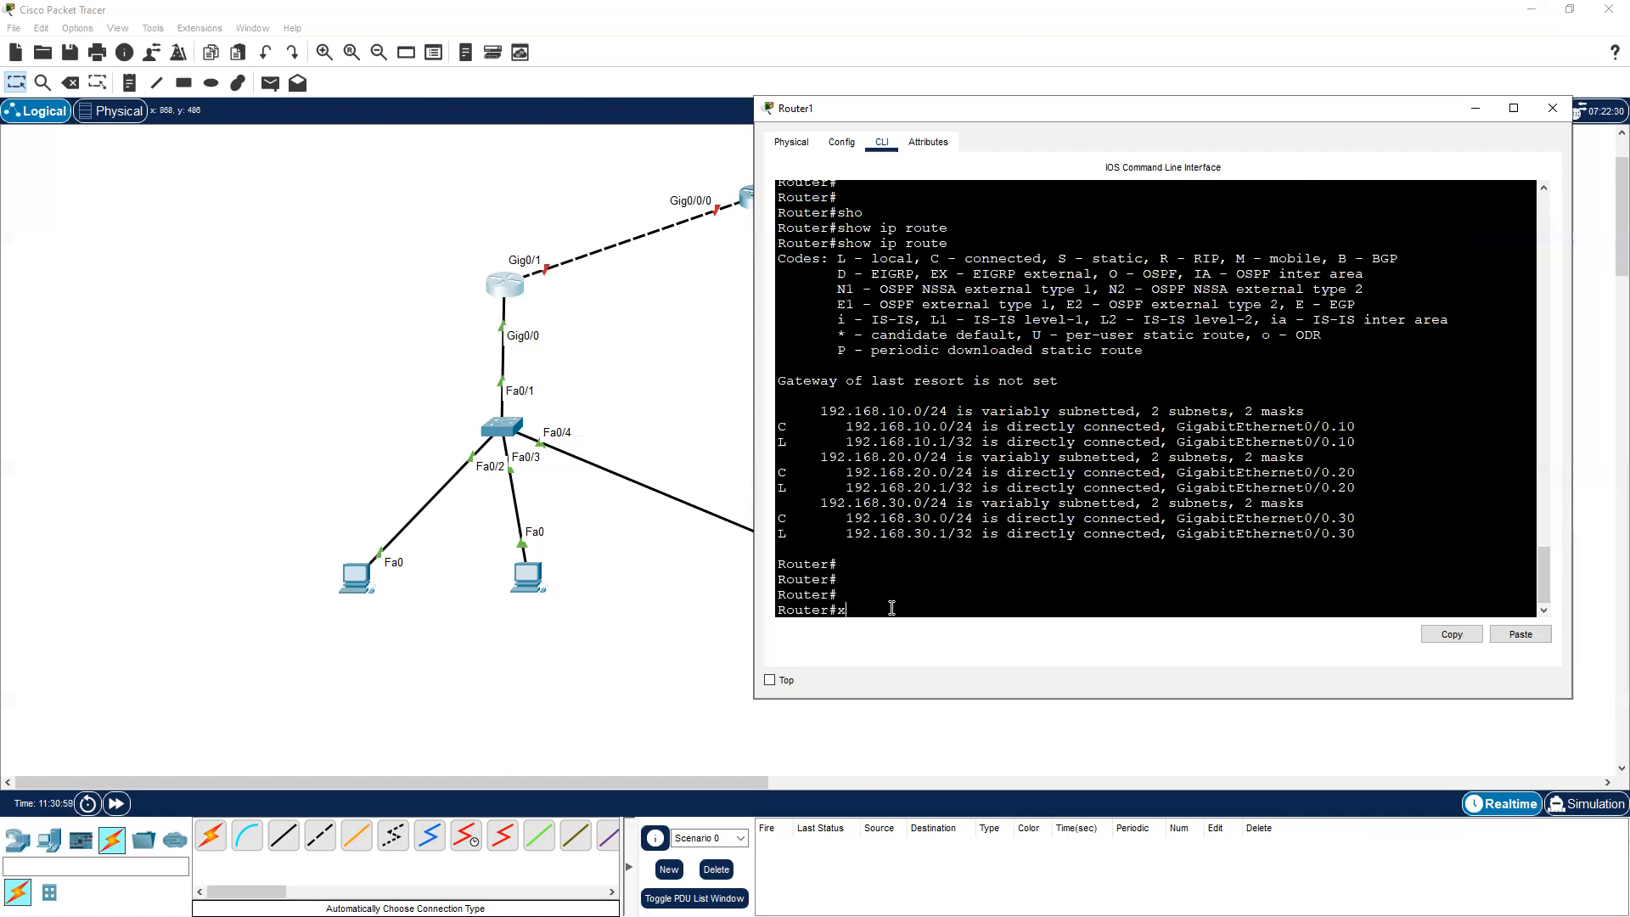
Enter global configuration with conf t and create a DHCP pool named VLAN10
{"action": "type", "text": "conf t"}
{"action": "key", "text": "Return"}
{"action": "type", "text": "ip dh"}
{"action": "key", "text": "Tab"}
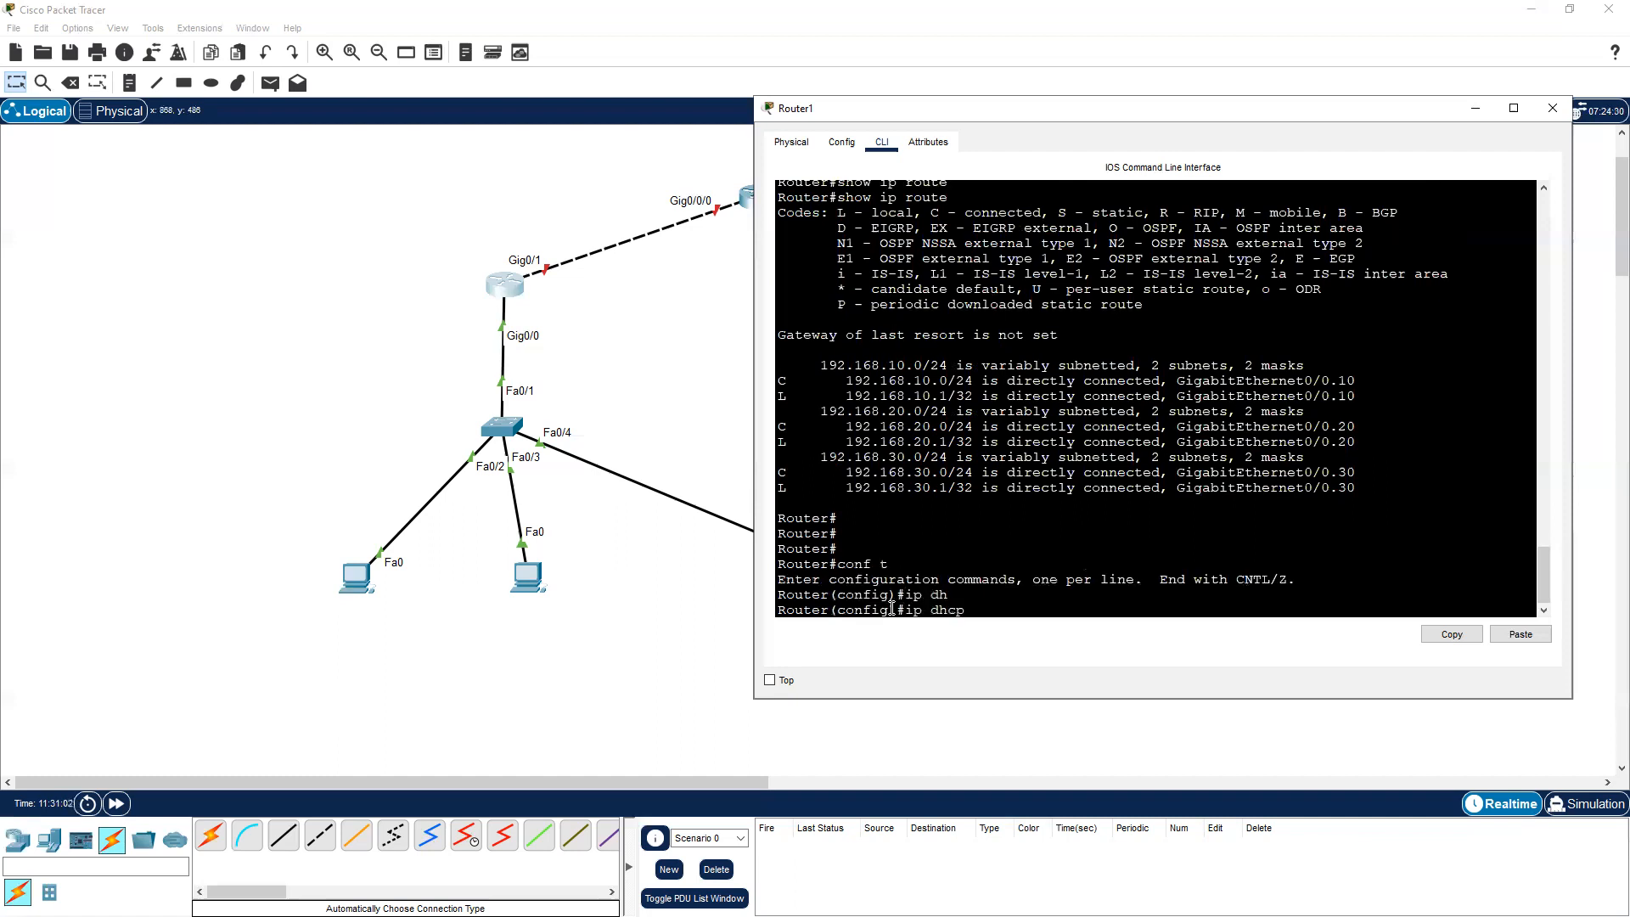
{"action": "type", "text": "po"}
{"action": "key", "text": "Tab"}
{"action": "type", "text": "vl"}
{"action": "key", "text": "Tab"}
{"action": "key", "text": "BackSpace"}
{"action": "key", "text": "BackSpace"}
{"action": "type", "text": "VLA"}
{"action": "type", "text": "10"}
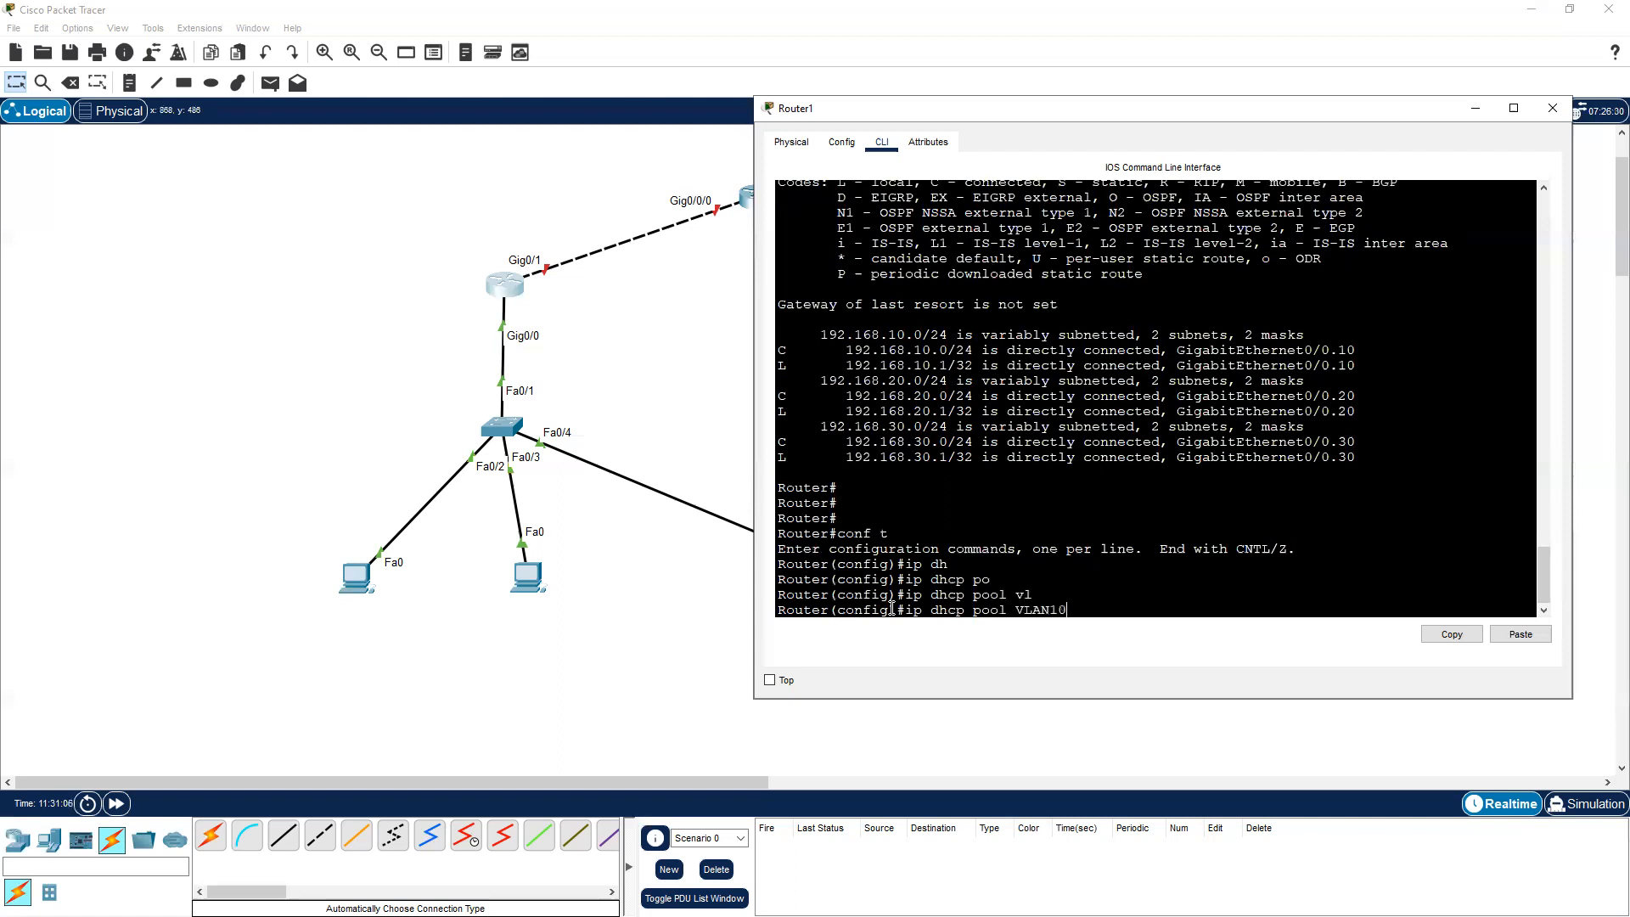
{"action": "key", "text": "Return"}
{"action": "key", "text": "Return"}
{"action": "key", "text": "Return"}
Give DHCP pool VLAN10 the network 192.168.10.0 255.255.255.0 and the default router 192.168.10.1
{"action": "type", "text": "net"}
{"action": "key", "text": "Tab"}
{"action": "type", "text": "192.168.10.0 255.255.255.0"}
{"action": "key", "text": "Return"}
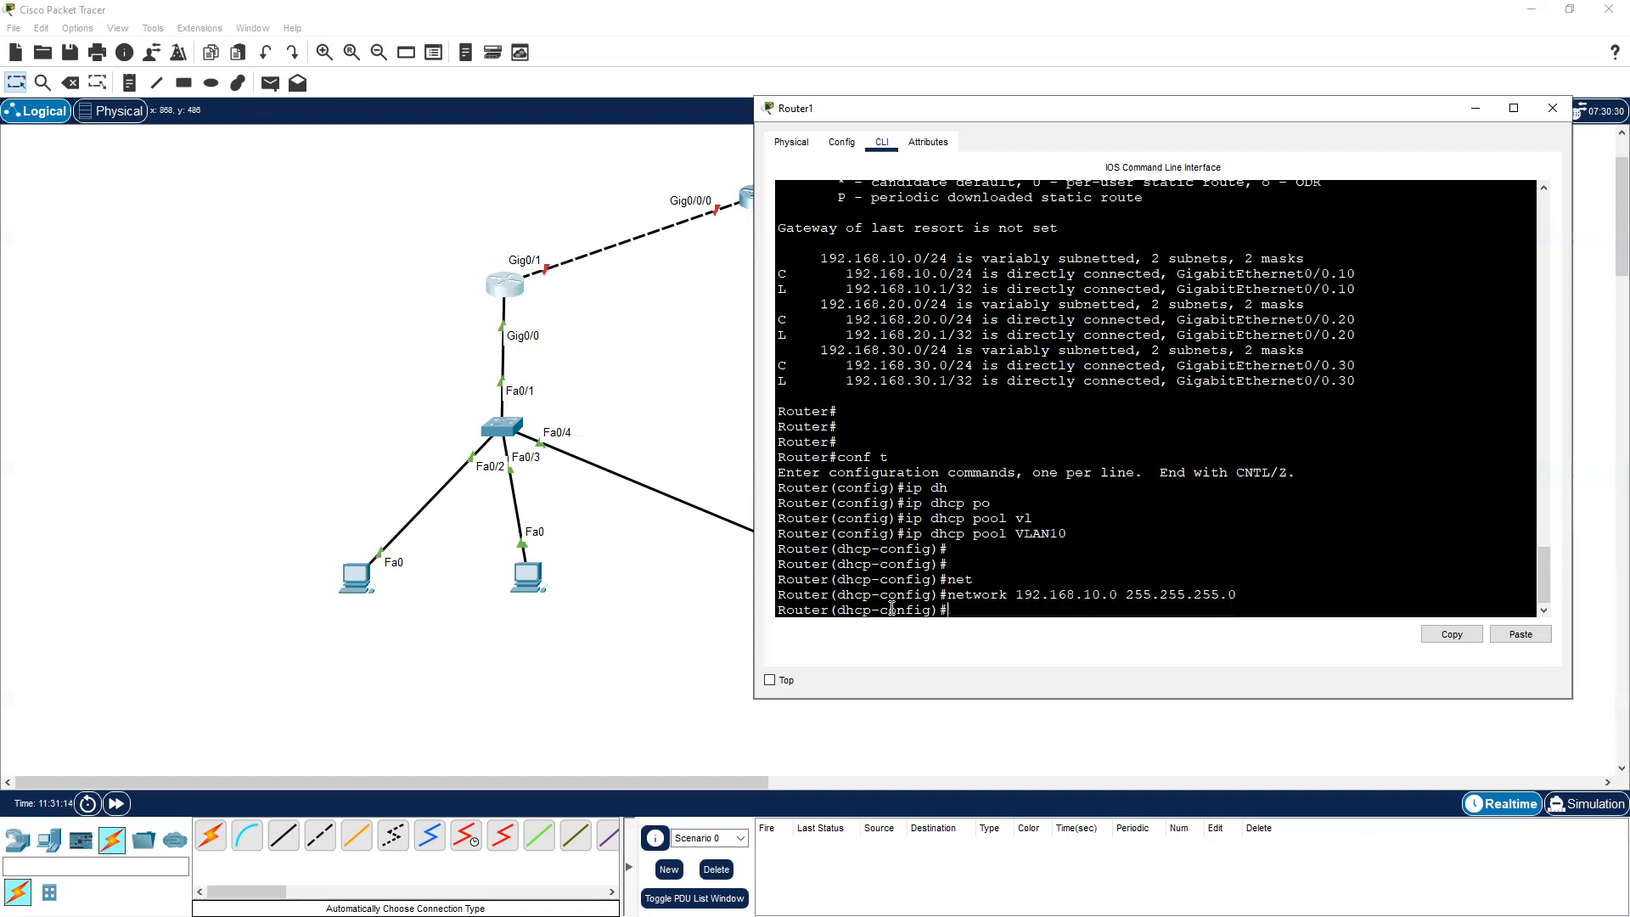
{"action": "key", "text": "Return"}
{"action": "type", "text": "de"}
{"action": "key", "text": "Tab"}
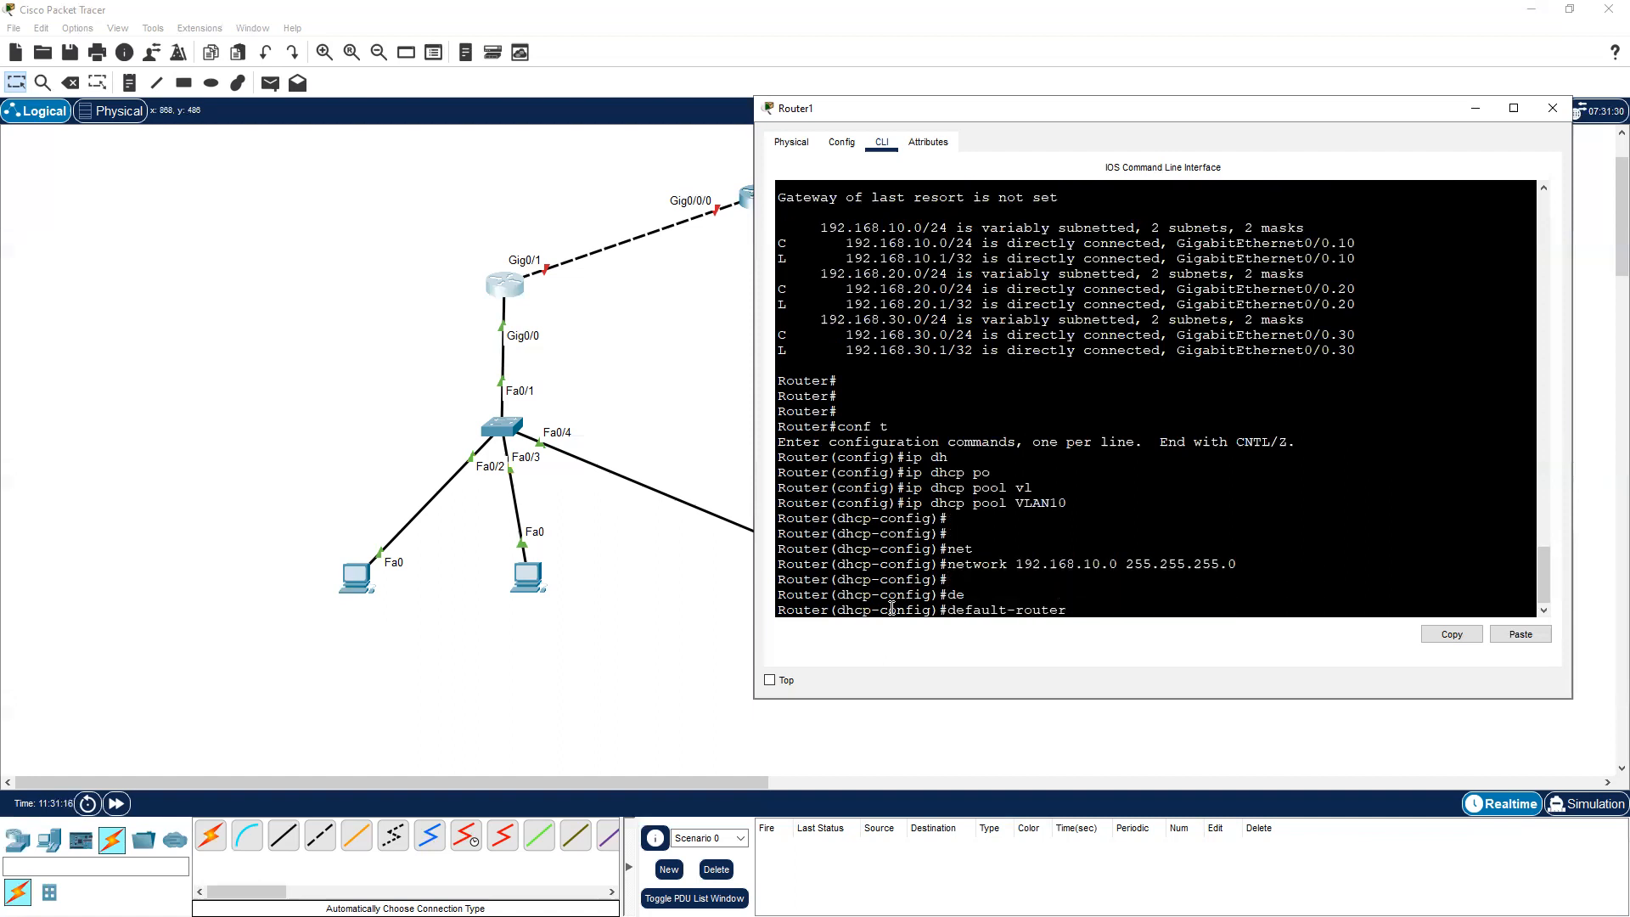
{"action": "type", "text": "192.168."}
{"action": "key", "text": "Return"}
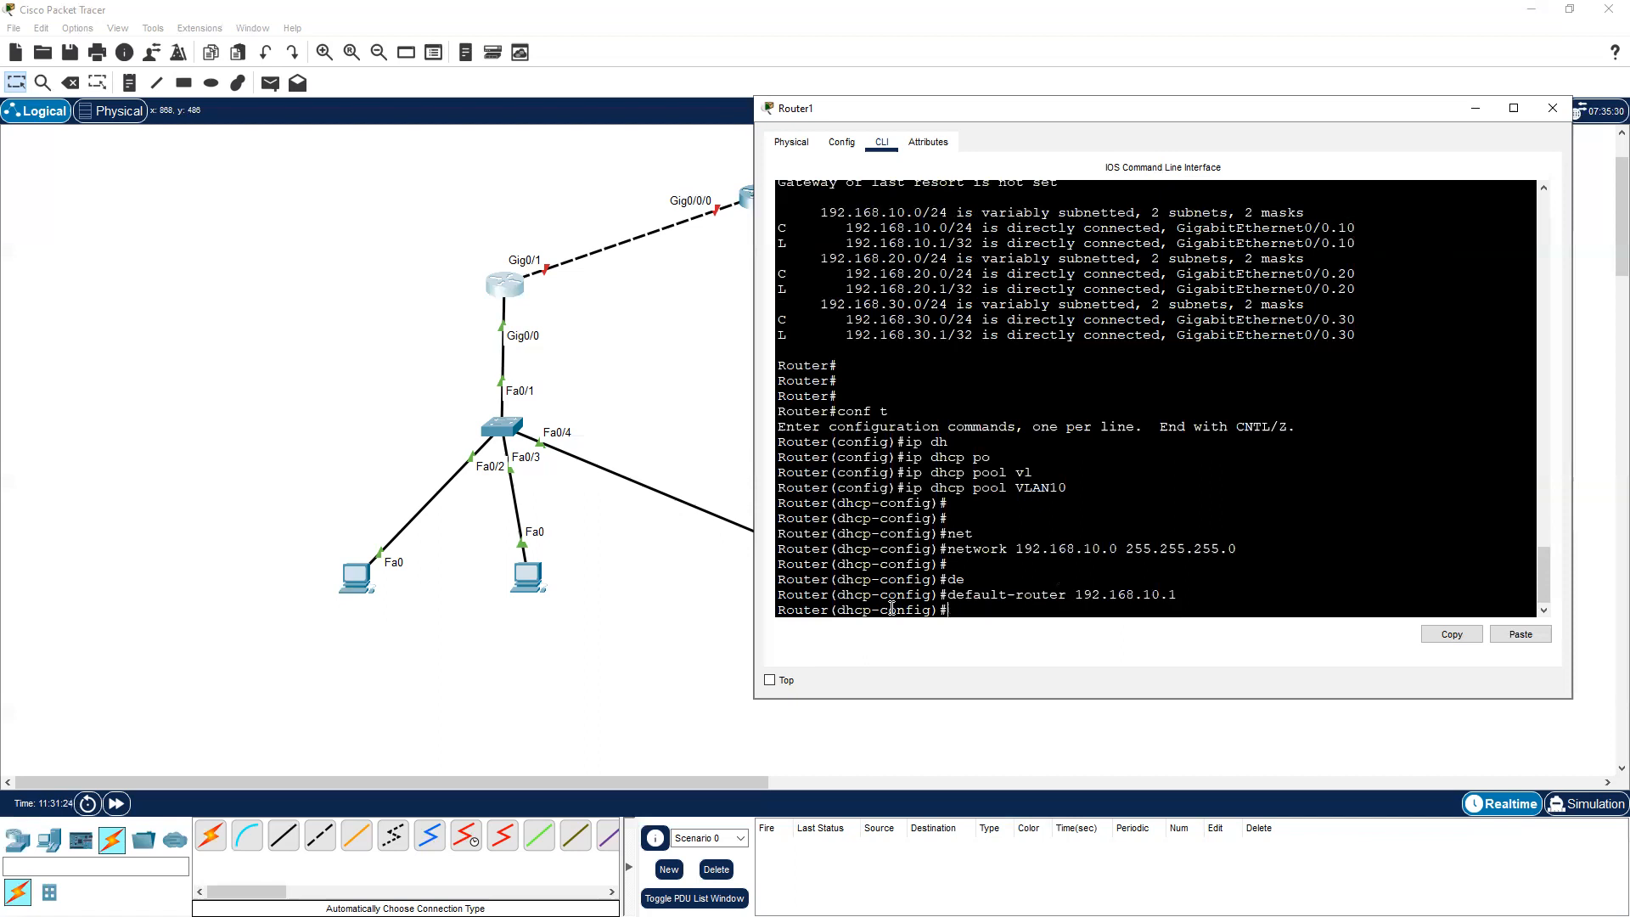
{"action": "key", "text": "Return"}
Set the DNS server of DHCP pool VLAN10 to 8.8.8.8 and exit to global configuration
{"action": "type", "text": "dn"}
{"action": "key", "text": "Tab"}
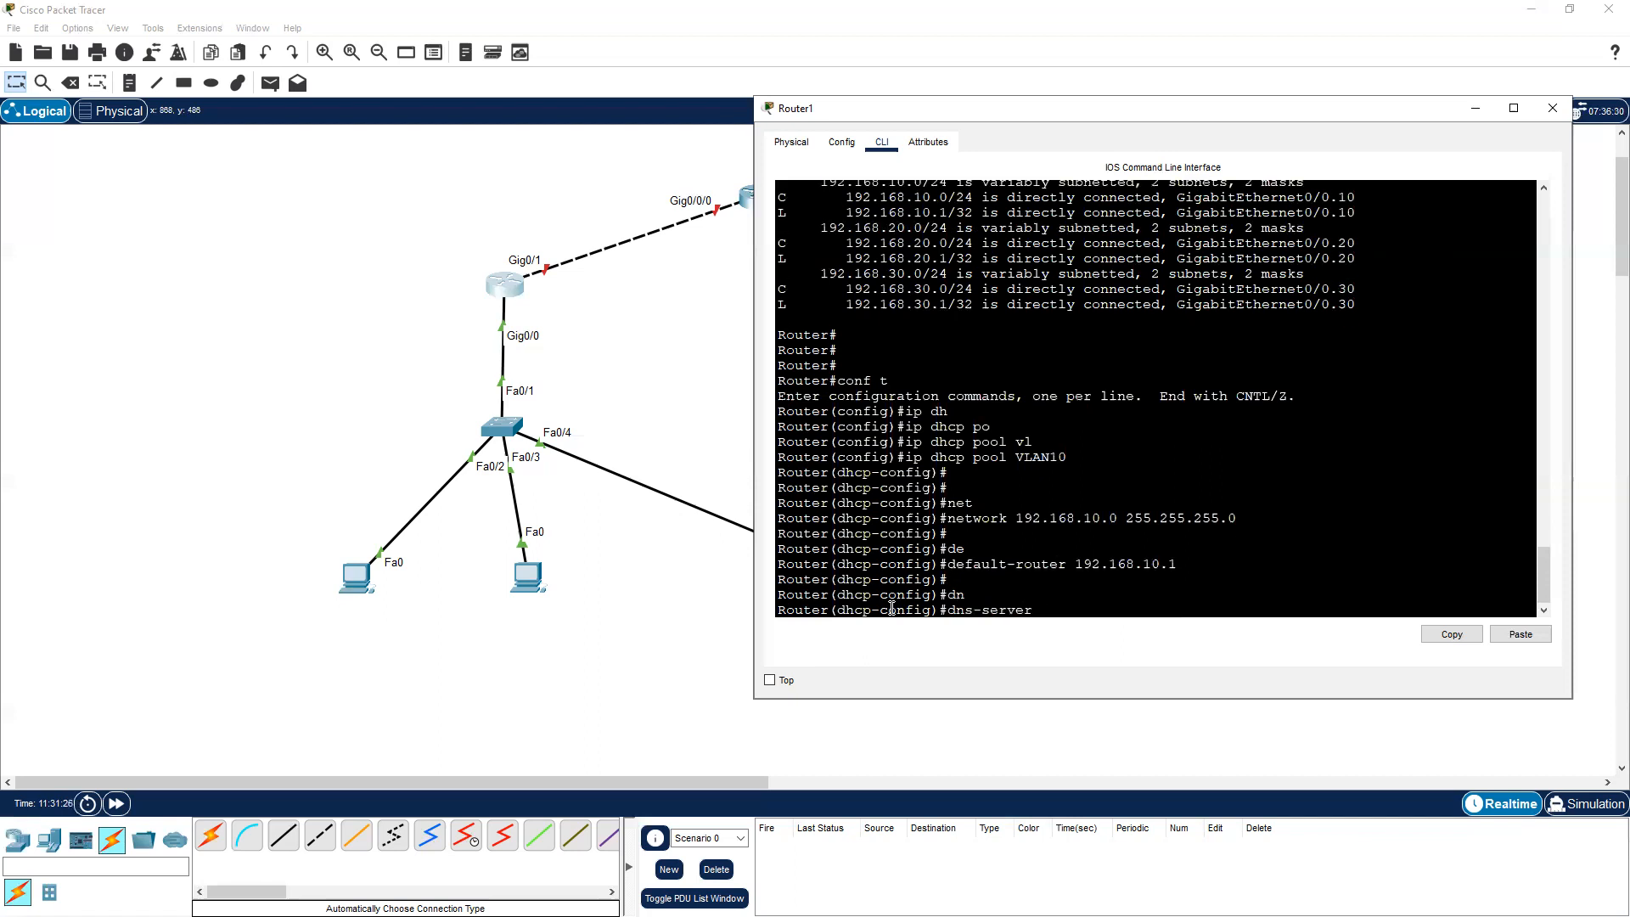
{"action": "type", "text": "8"}
{"action": "key", "text": "Return"}
{"action": "type", "text": ".8"}
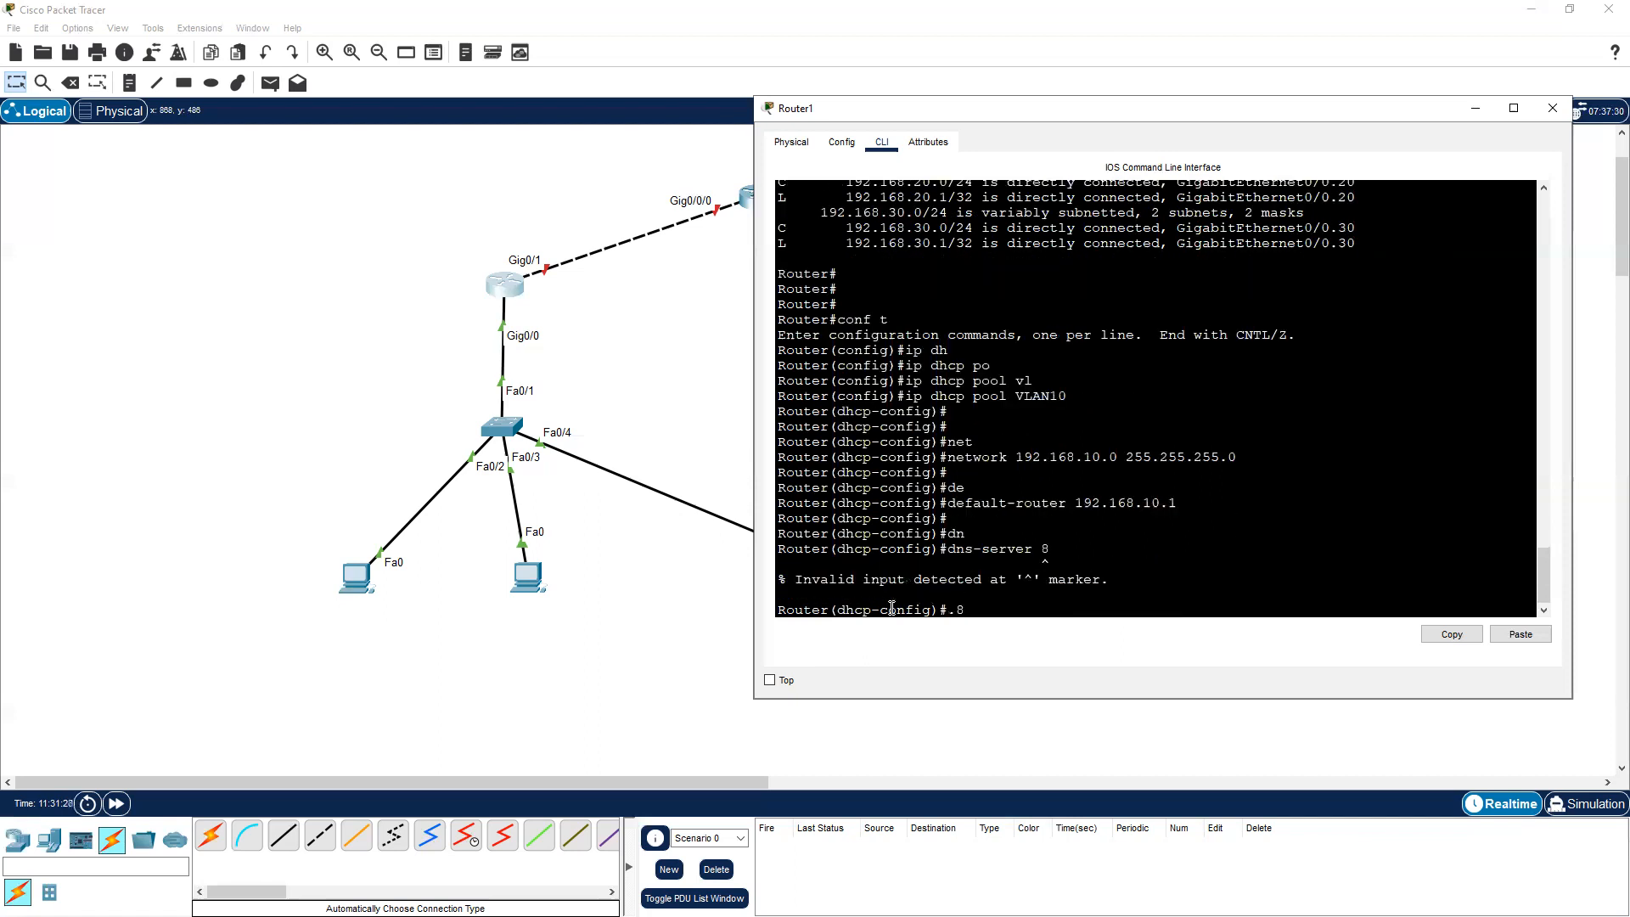
{"action": "key", "text": "Up"}
{"action": "type", "text": ".8.8.8"}
{"action": "key", "text": "Return"}
{"action": "key", "text": "Return"}
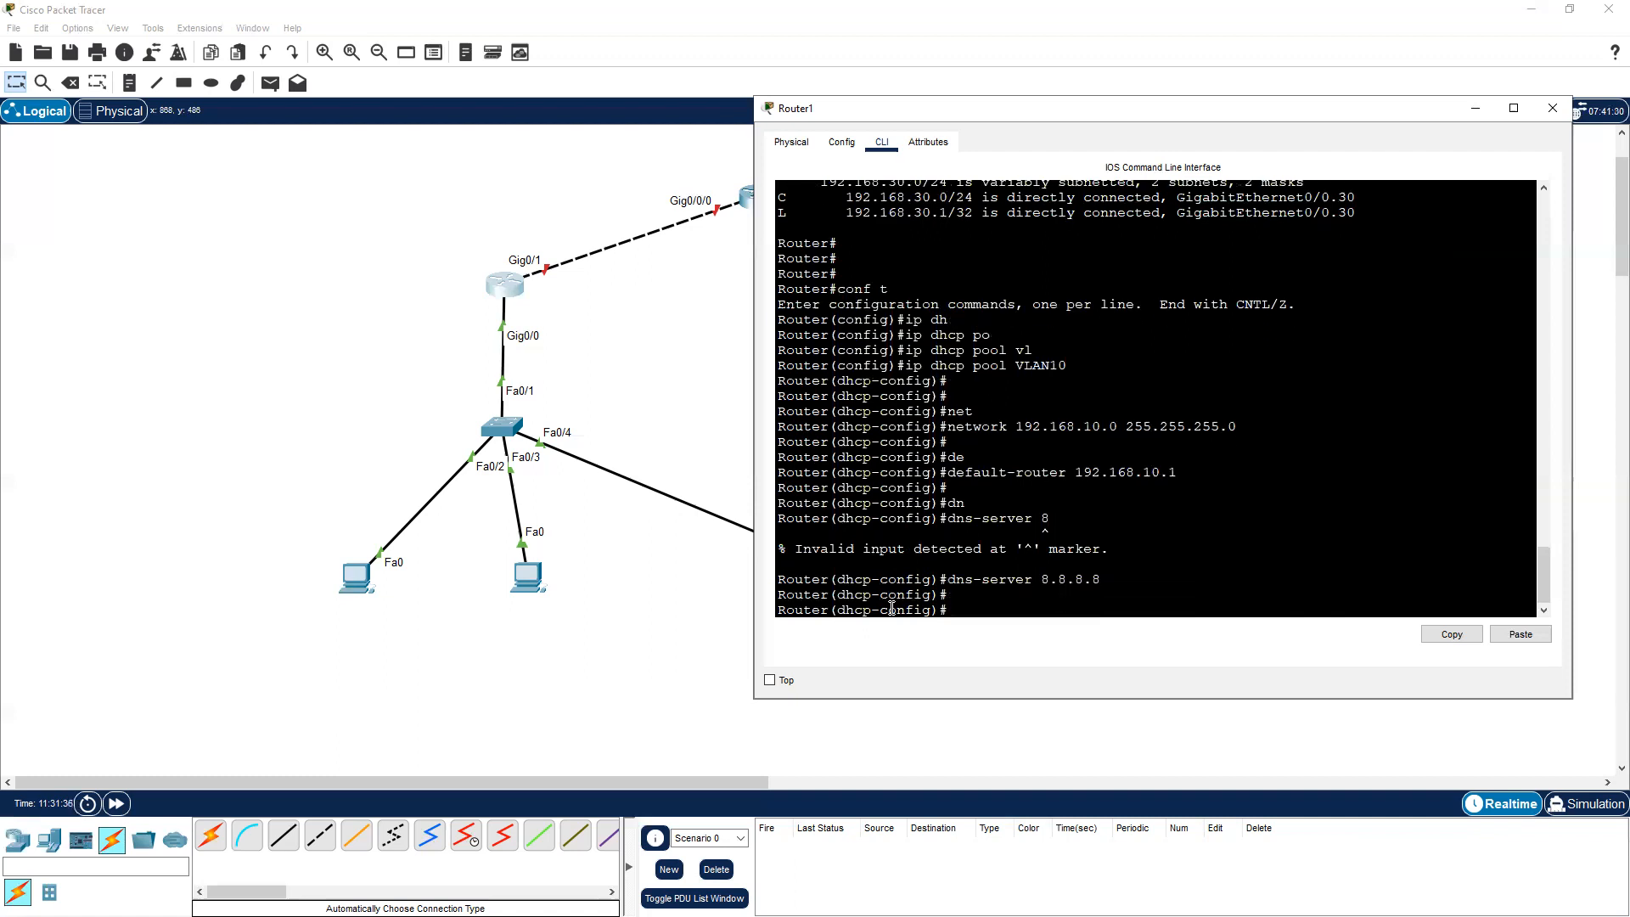
{"action": "type", "text": "exit"}
{"action": "key", "text": "Return"}
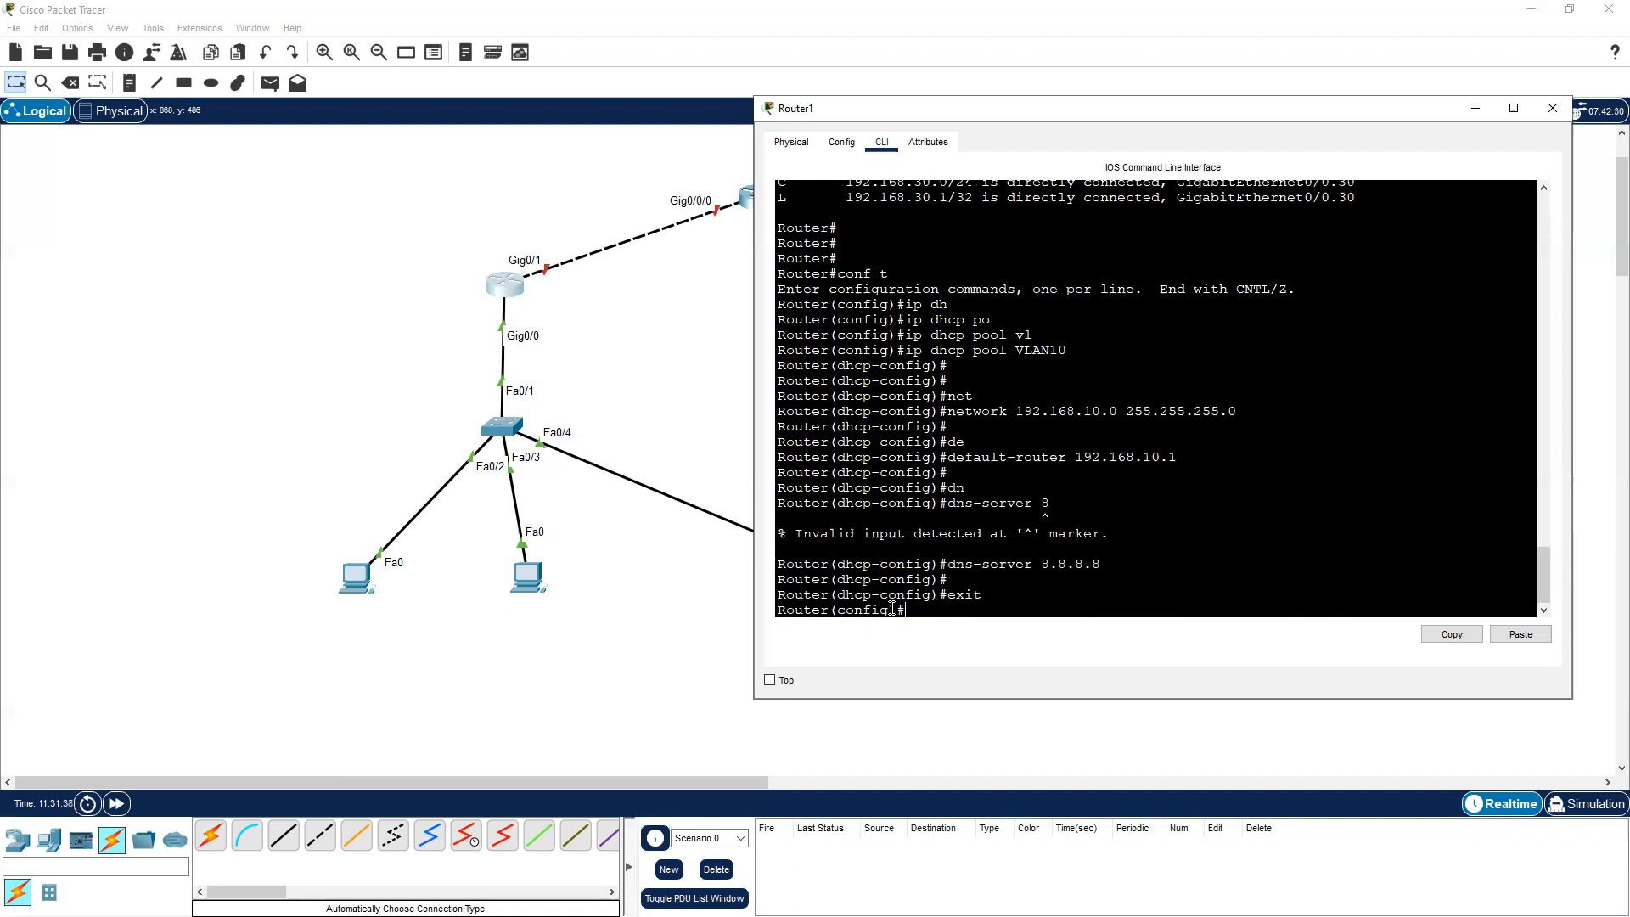
Create a second DHCP pool named VLAN20
{"action": "type", "text": "ip dh"}
{"action": "key", "text": "Tab"}
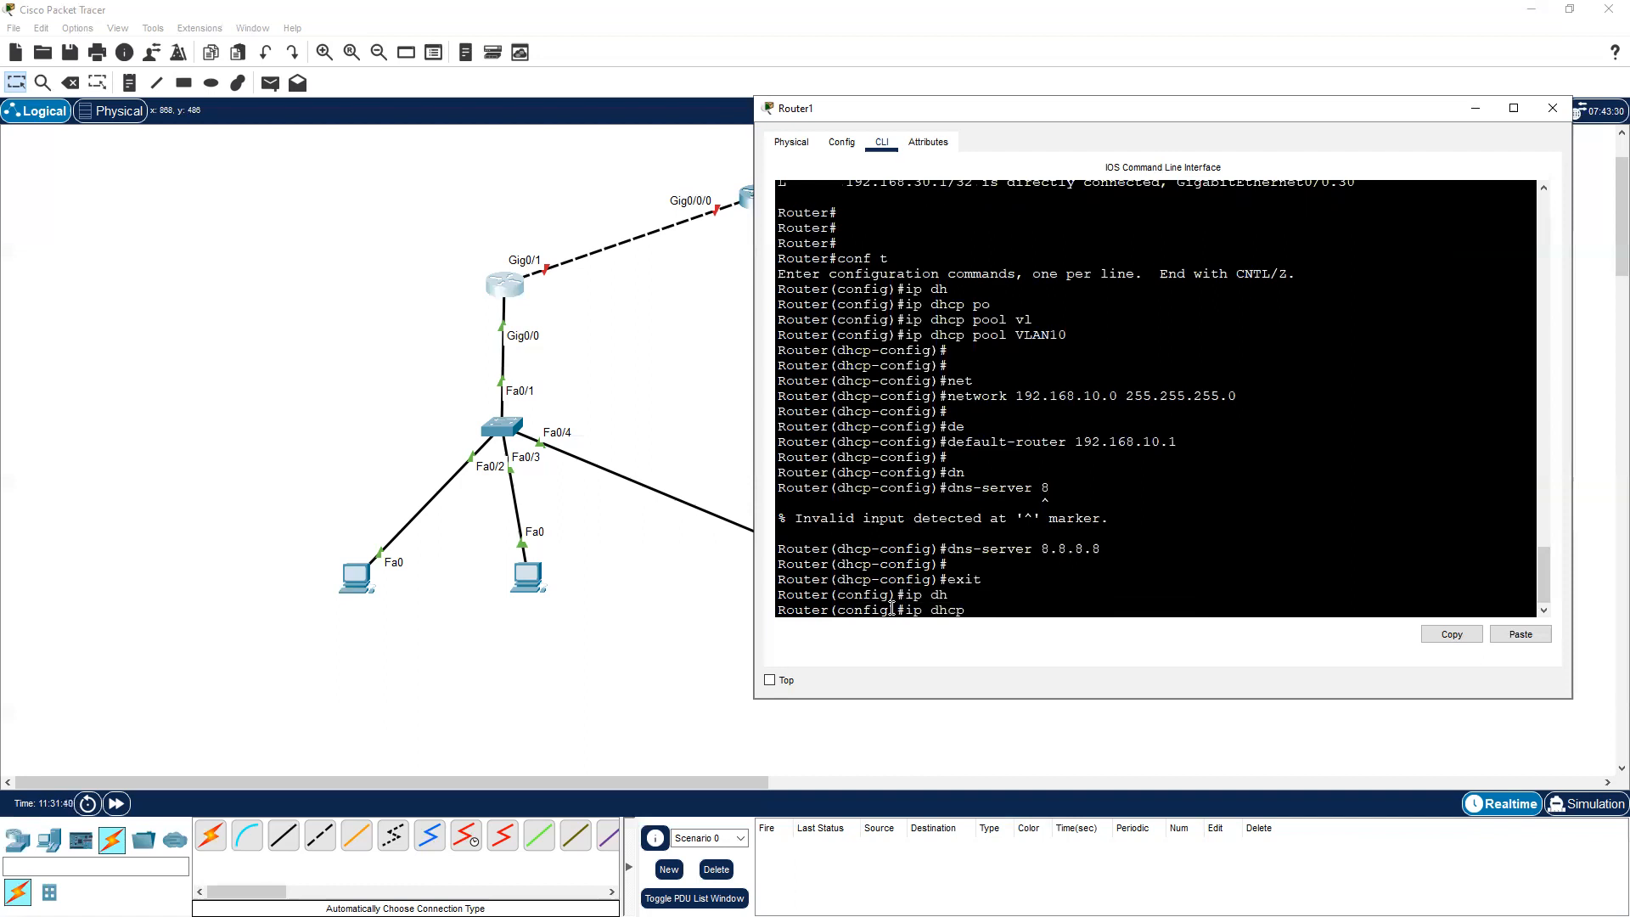
{"action": "type", "text": "po"}
{"action": "key", "text": "Tab"}
{"action": "type", "text": "v"}
{"action": "key", "text": "BackSpace"}
{"action": "type", "text": "VLA"}
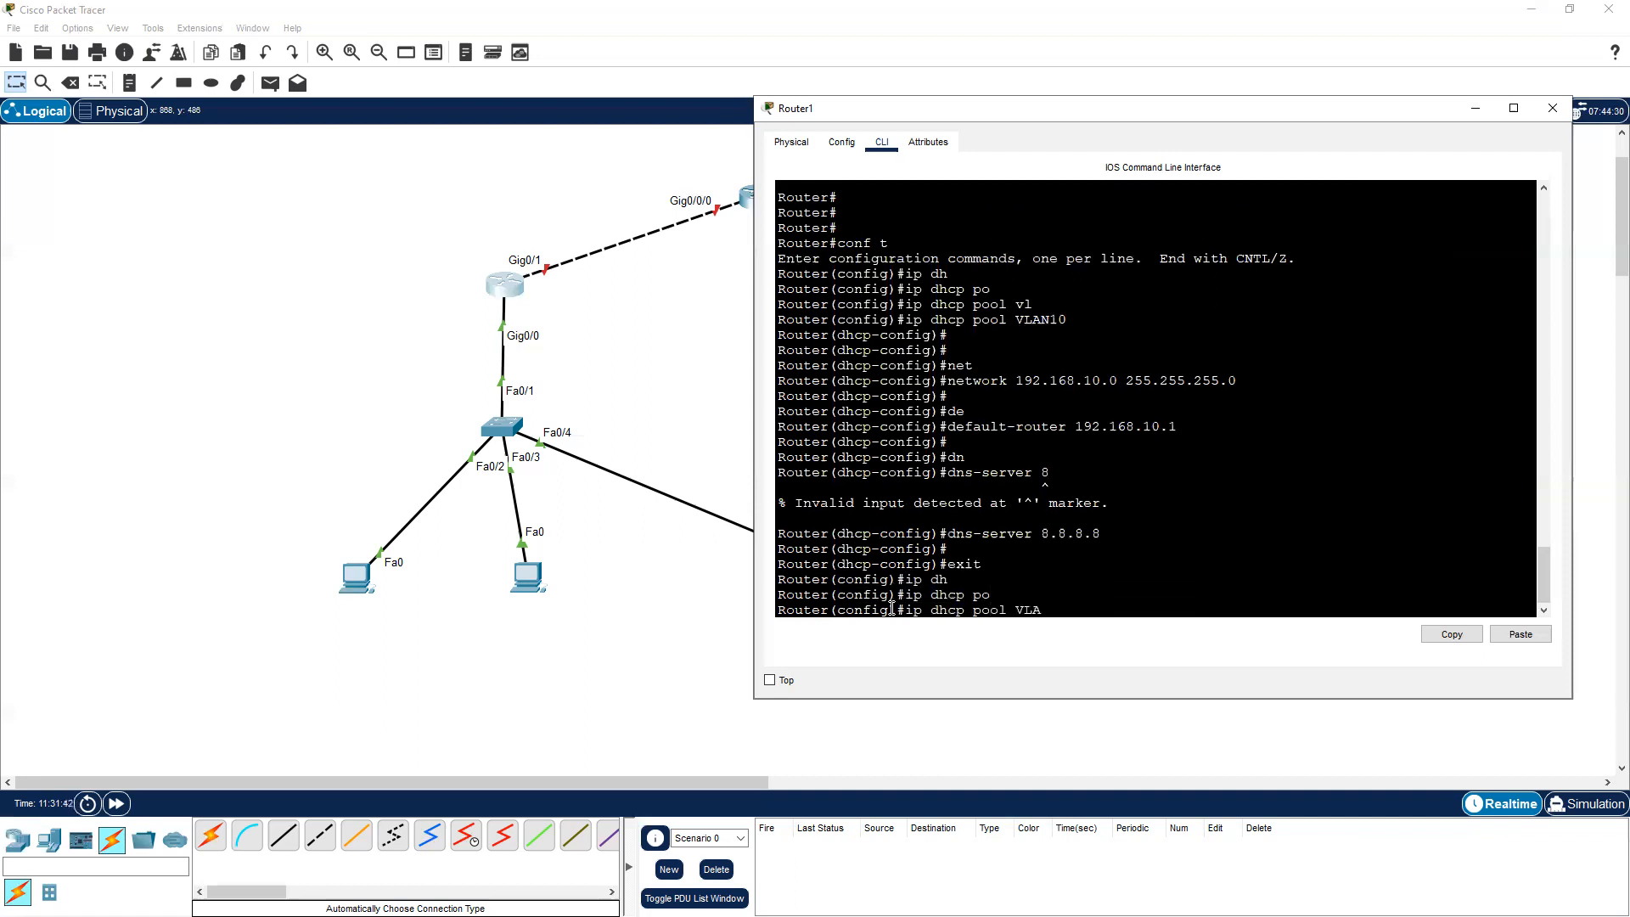
{"action": "type", "text": "N20"}
{"action": "key", "text": "Return"}
{"action": "key", "text": "Return"}
{"action": "key", "text": "Return"}
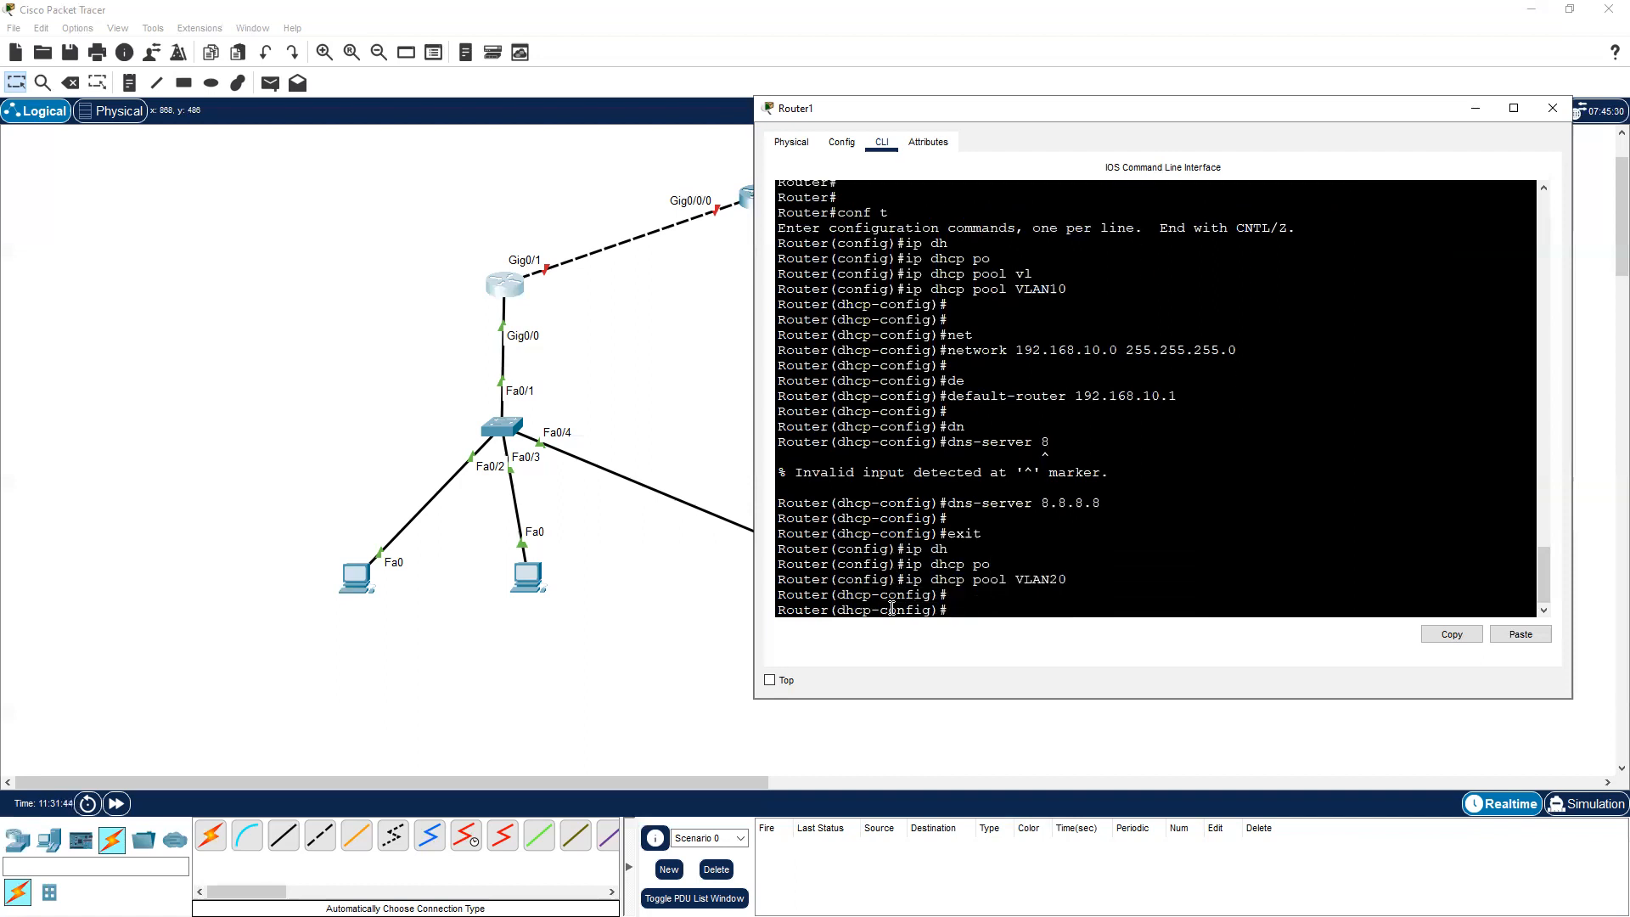
Give DHCP pool VLAN20 the network 192.168.20.0 255.255.255.0 and the default router 192.168.20.1
{"action": "type", "text": "net"}
{"action": "key", "text": "Tab"}
{"action": "type", "text": "192"}
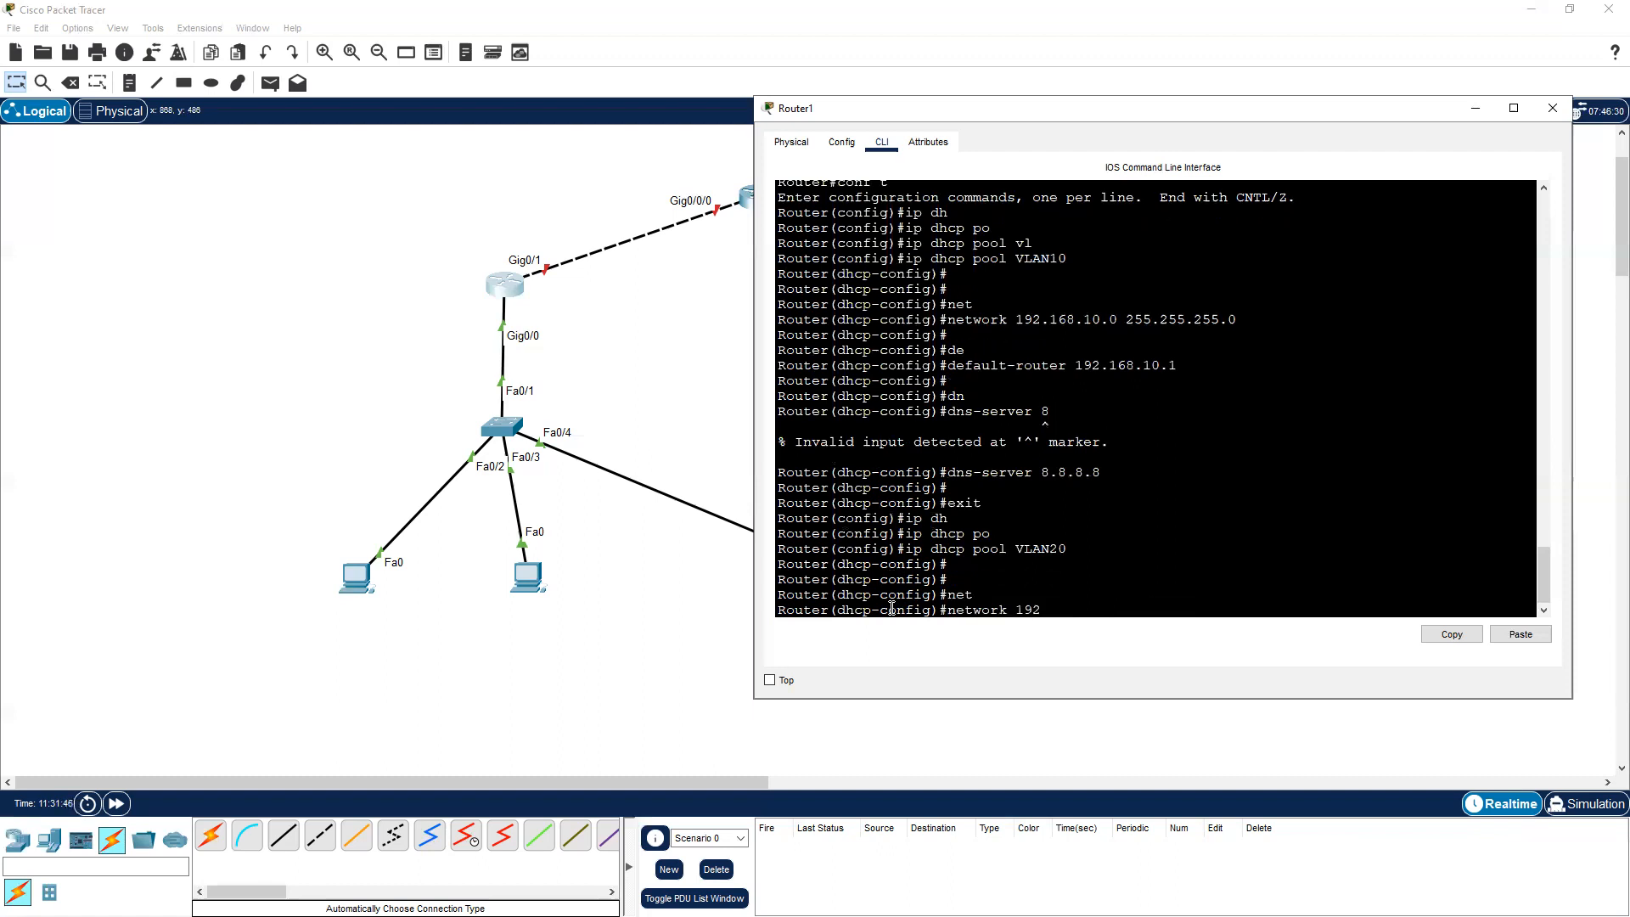
{"action": "type", "text": ".168.1"}
{"action": "key", "text": "BackSpace"}
{"action": "key", "text": "BackSpace"}
{"action": "type", "text": "20.0 255.255.255.0"}
{"action": "key", "text": "Return"}
{"action": "type", "text": "de"}
{"action": "key", "text": "Tab"}
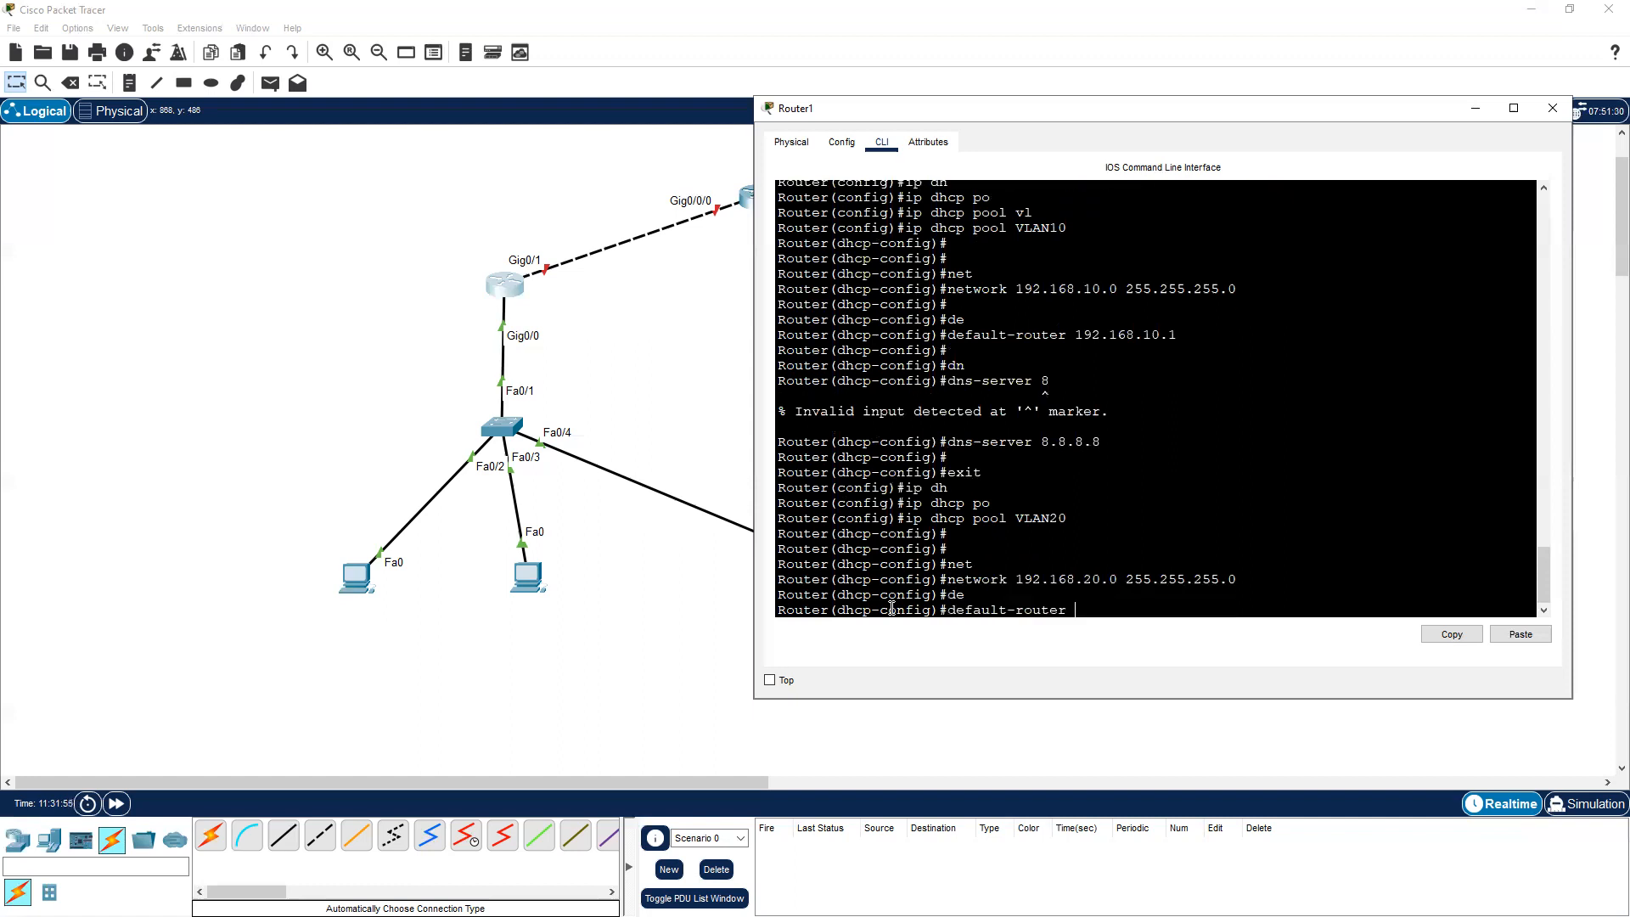
{"action": "type", "text": "192.168.20.1"}
{"action": "key", "text": "Return"}
Set the DNS server of DHCP pool VLAN20 to 8.8.8.8 and exit to global configuration
{"action": "type", "text": "dn"}
{"action": "key", "text": "Tab"}
{"action": "type", "text": "8.8.8.8"}
{"action": "key", "text": "Return"}
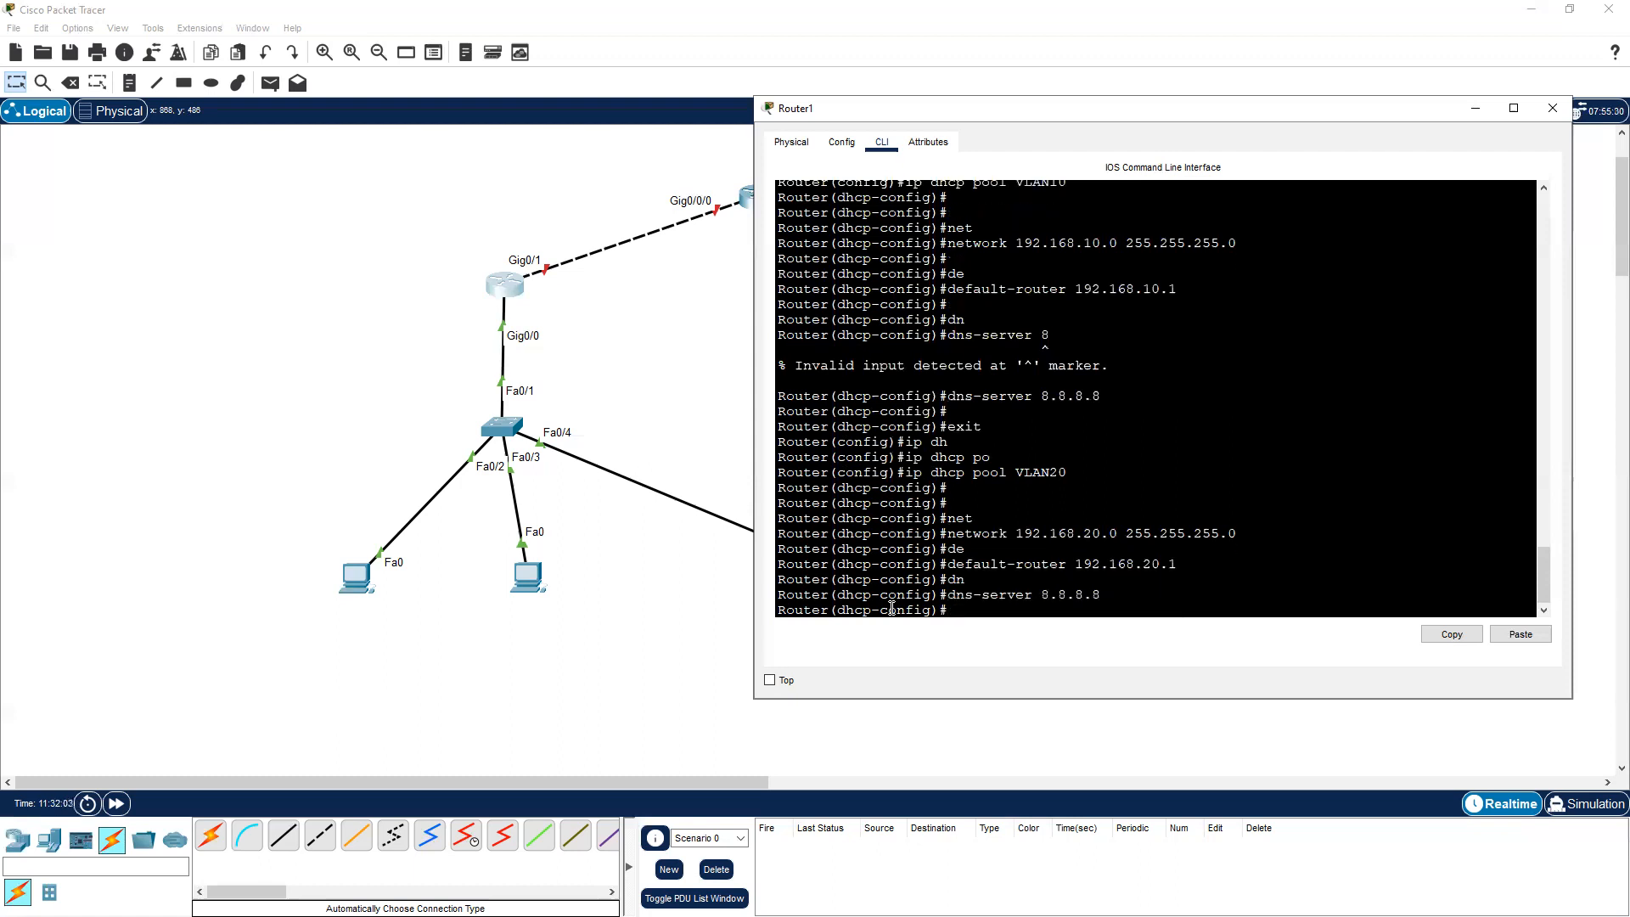
{"action": "type", "text": "exit"}
{"action": "key", "text": "Return"}
{"action": "key", "text": "Return"}
Create a third DHCP pool named VLAN30
{"action": "type", "text": "ip dh"}
{"action": "key", "text": "Tab"}
{"action": "type", "text": "po"}
{"action": "key", "text": "Tab"}
{"action": "type", "text": "VLAN30"}
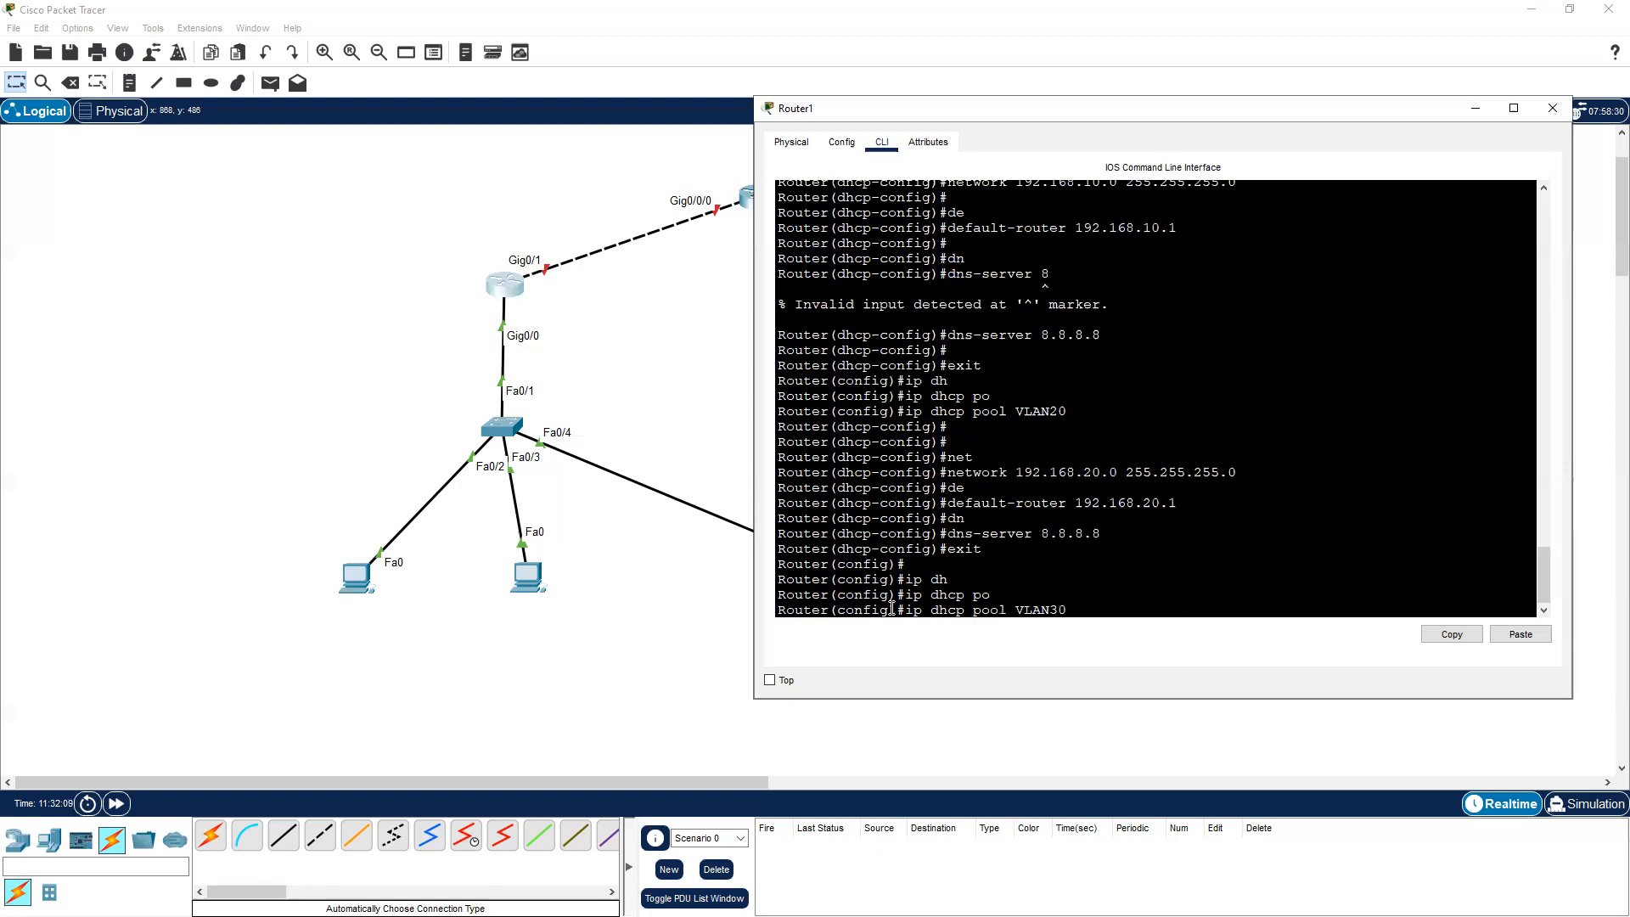
{"action": "key", "text": "Return"}
{"action": "key", "text": "Return"}
{"action": "key", "text": "Return"}
Give DHCP pool VLAN30 the network 192.168.30.0 255.255.255.0 and the default router 192.168.30.1
{"action": "type", "text": "nfig)#n"}
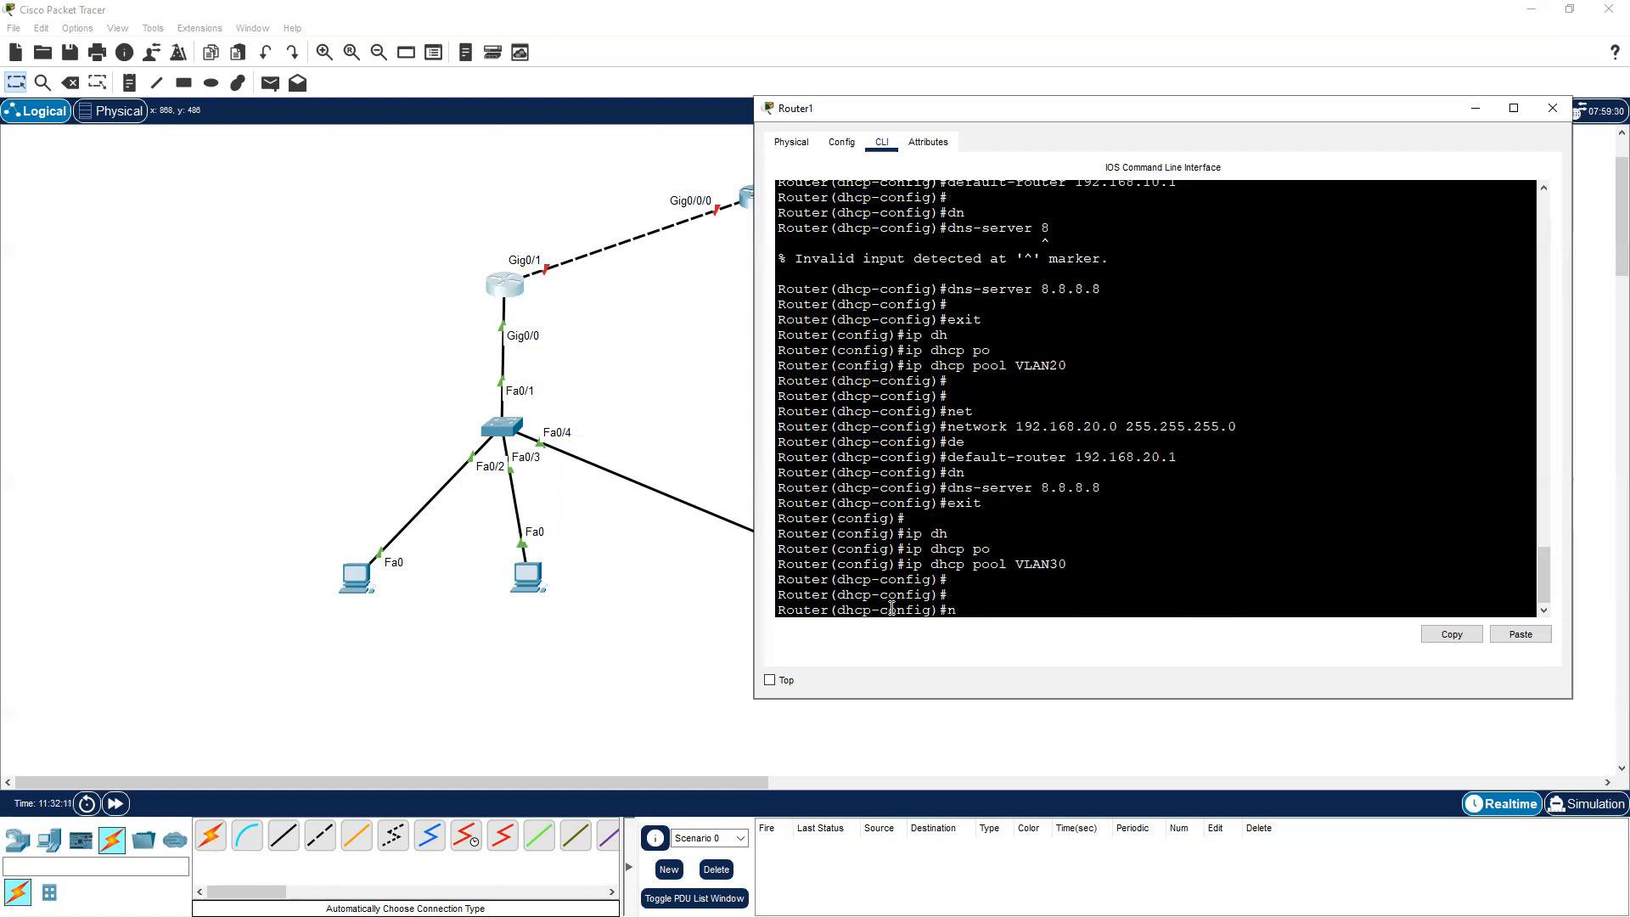
{"action": "type", "text": "et"}
{"action": "key", "text": "Tab"}
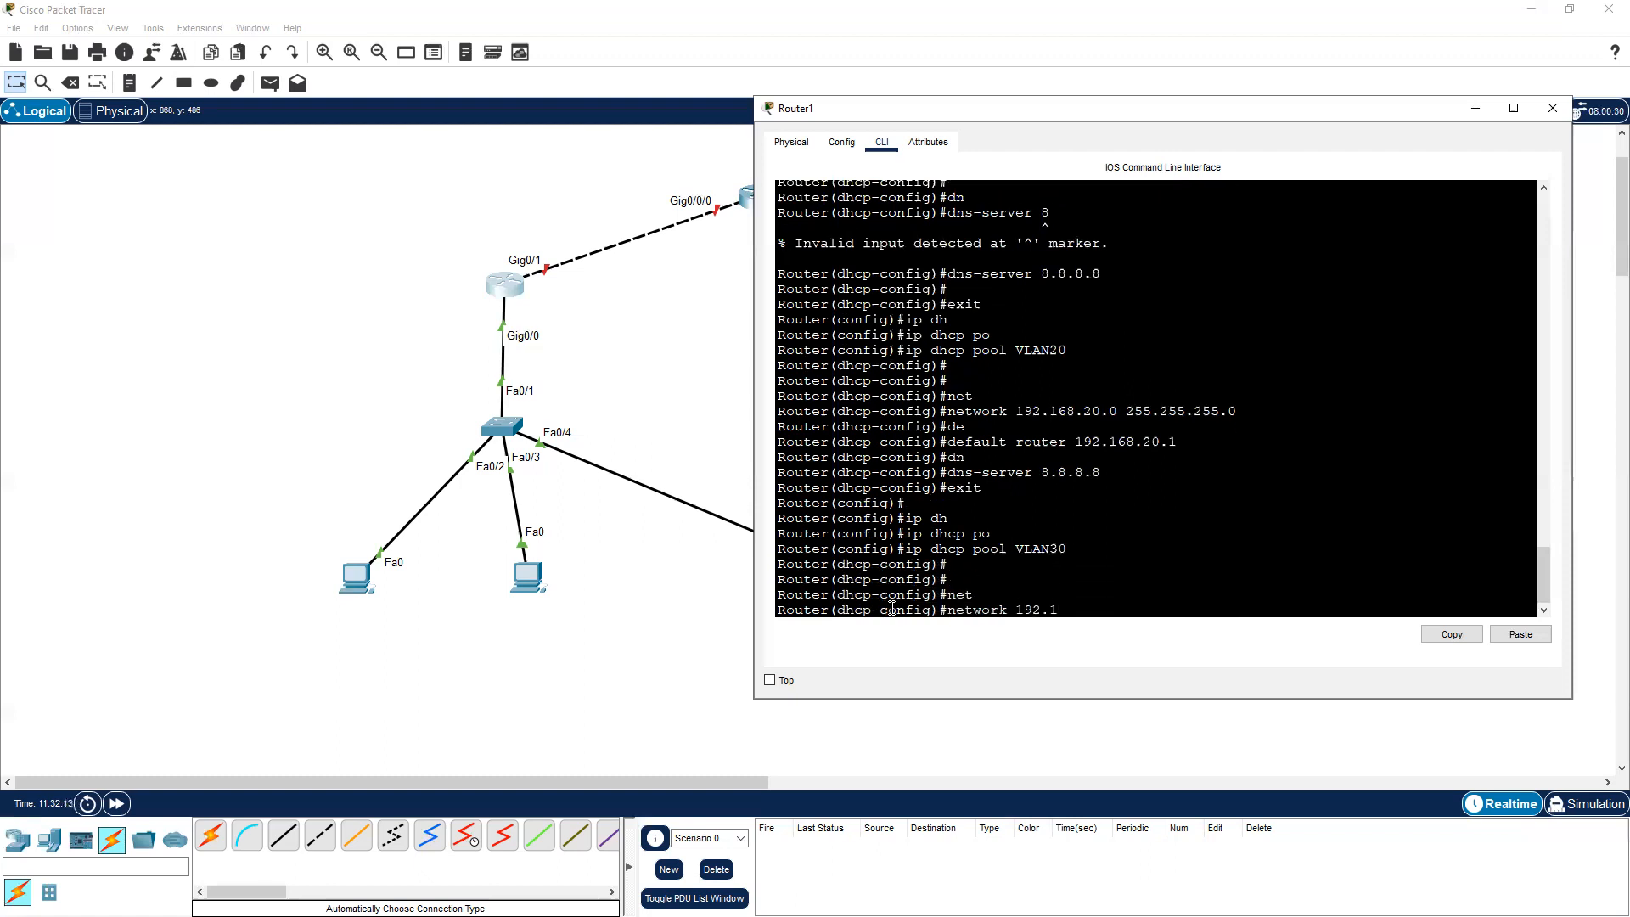
{"action": "type", "text": "192.168.30.0 255.255.255.0"}
{"action": "key", "text": "Return"}
{"action": "type", "text": "de"}
{"action": "key", "text": "Tab"}
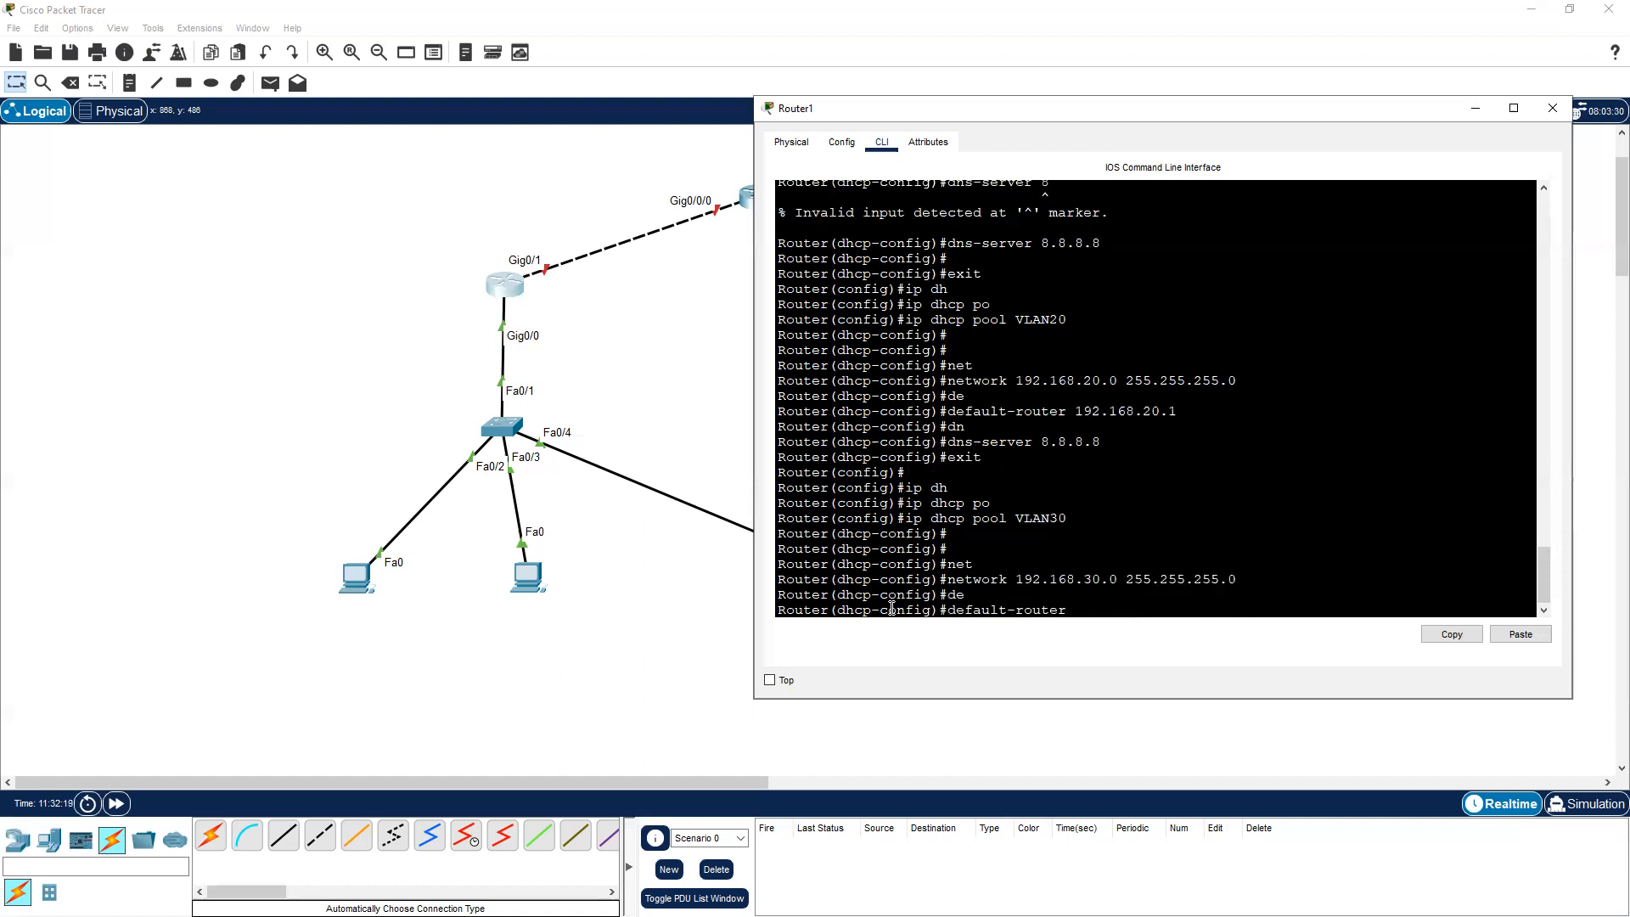
{"action": "type", "text": "192.168.30.1"}
{"action": "key", "text": "Return"}
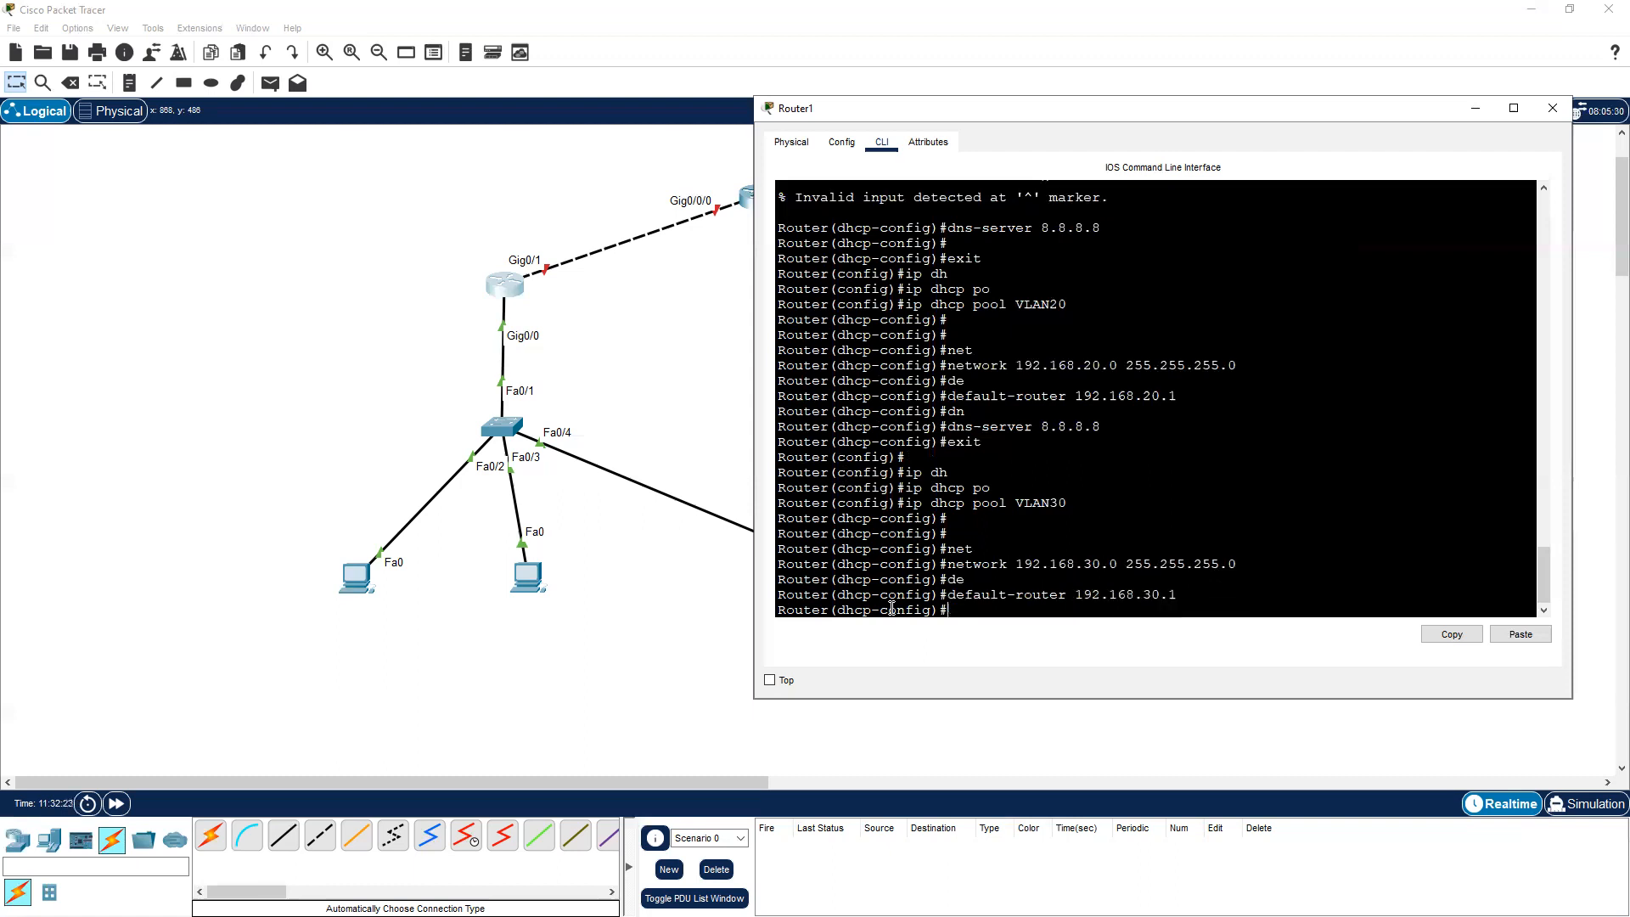
Set the DNS server of DHCP pool VLAN30 to 8.8.8.8 and leave configuration mode for the privileged prompt
{"action": "type", "text": "dn"}
{"action": "key", "text": "Tab"}
{"action": "type", "text": "8.8"}
{"action": "key", "text": "Return"}
{"action": "type", "text": "exit"}
{"action": "key", "text": "Return"}
{"action": "key", "text": "Return"}
{"action": "type", "text": "exit"}
{"action": "key", "text": "Return"}
{"action": "key", "text": "Return"}
Display Router1's running configuration starting at the dhcp entries, review the VLAN10 pool, and return to the topology
{"action": "type", "text": "sho"}
{"action": "key", "text": "Tab"}
{"action": "type", "text": "run"}
{"action": "key", "text": "Tab"}
{"action": "type", "text": "| be"}
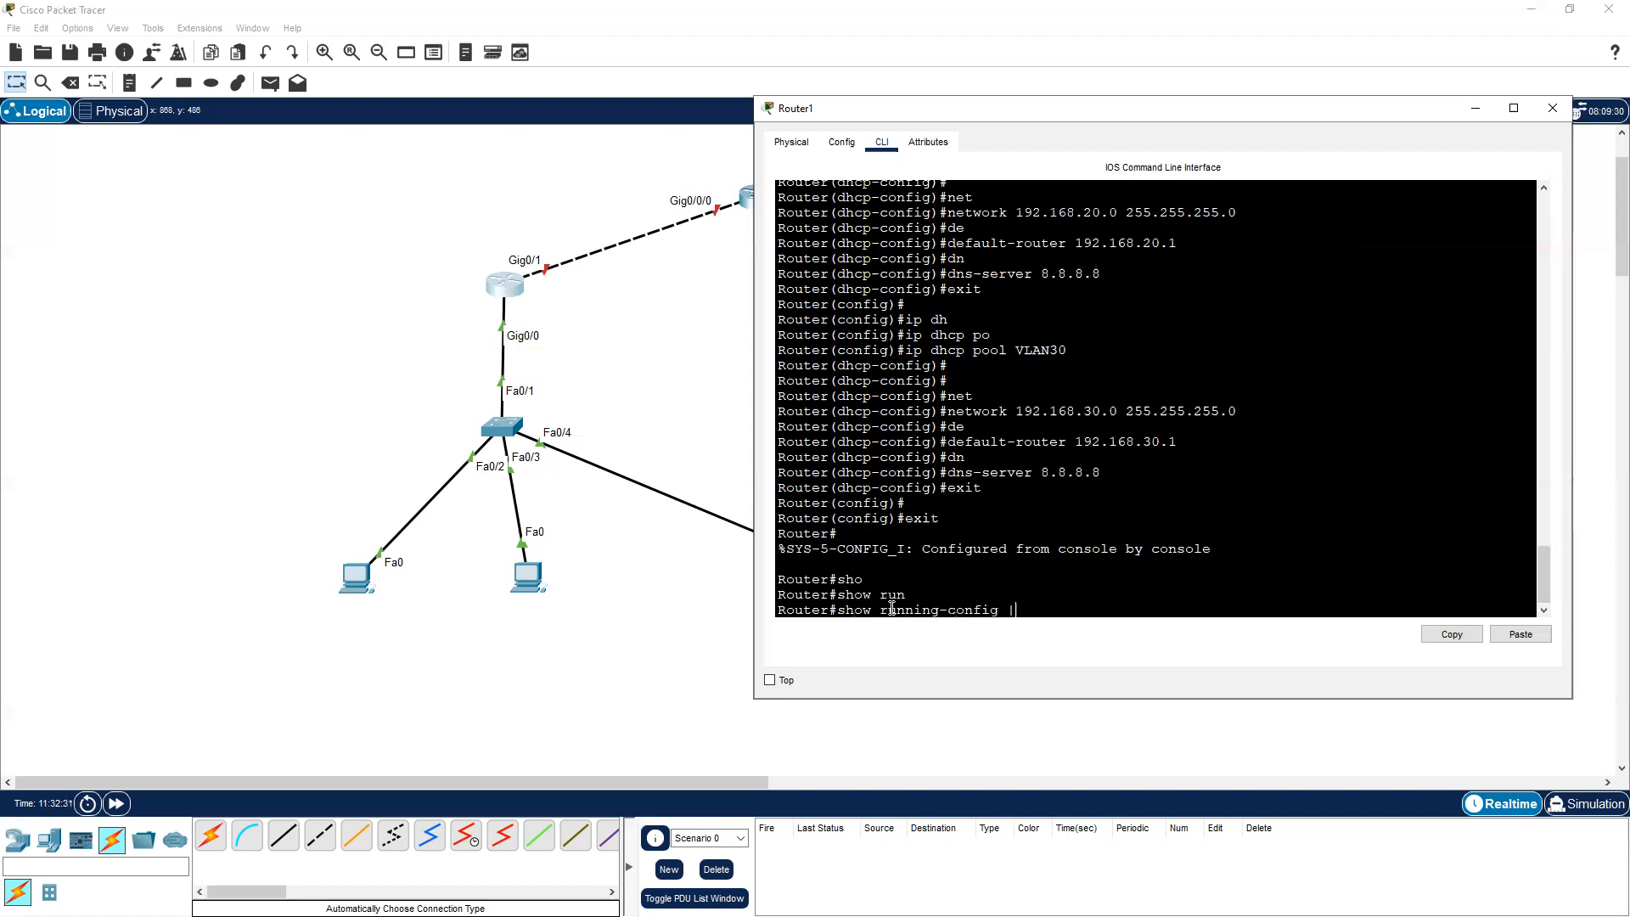
{"action": "key", "text": "Tab"}
{"action": "type", "text": "dhc"}
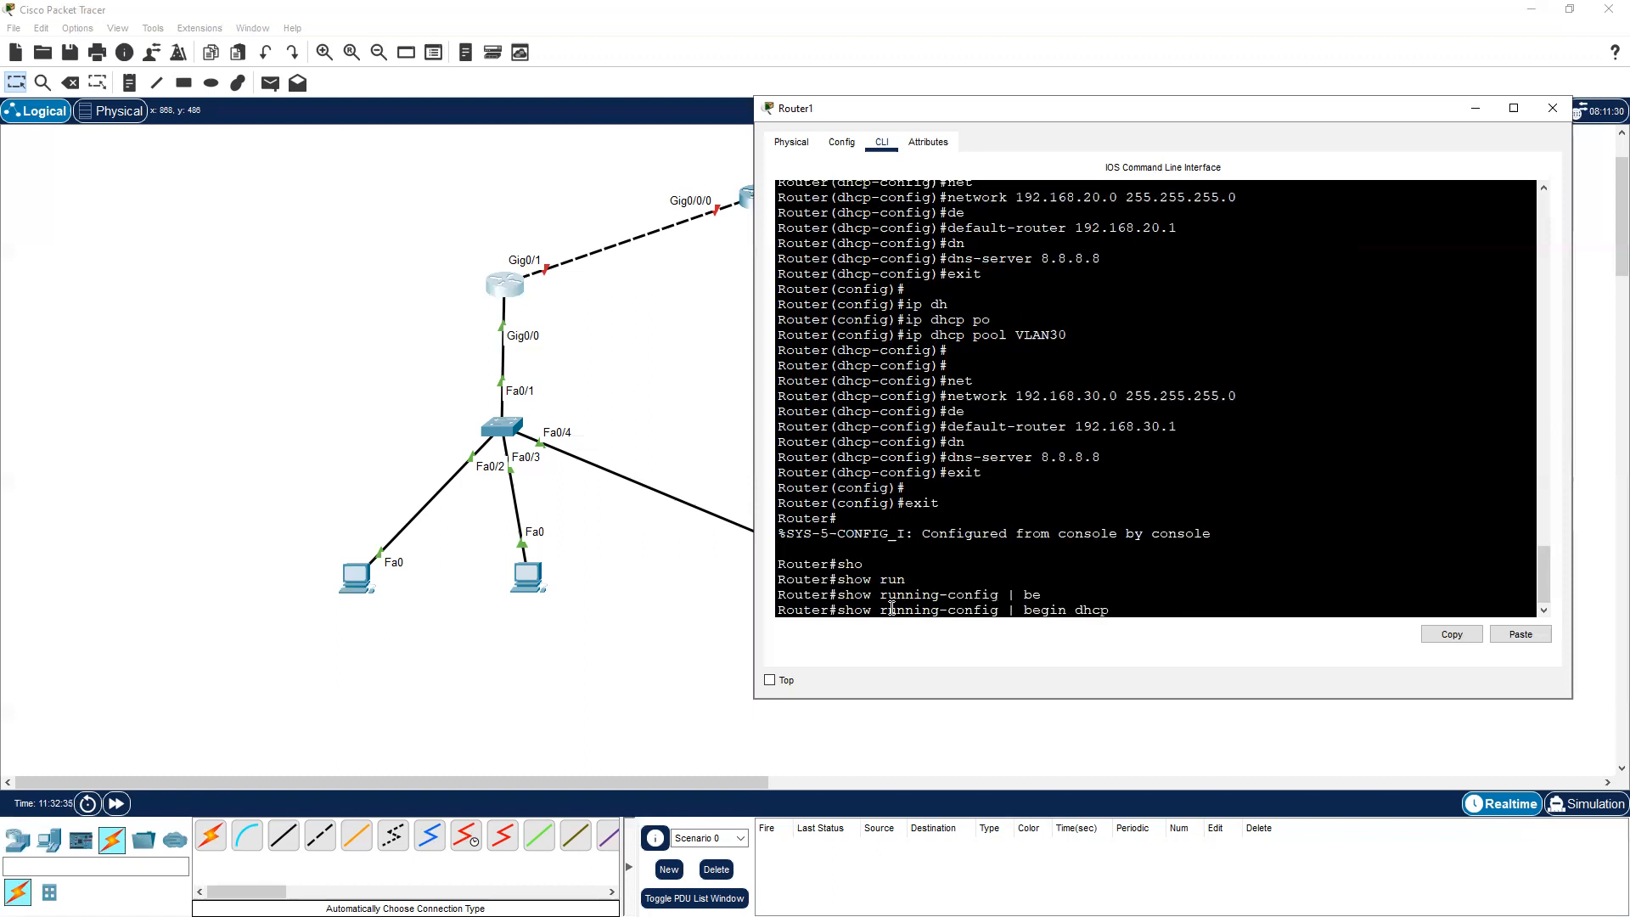
{"action": "type", "text": "p"}
{"action": "key", "text": "Return"}
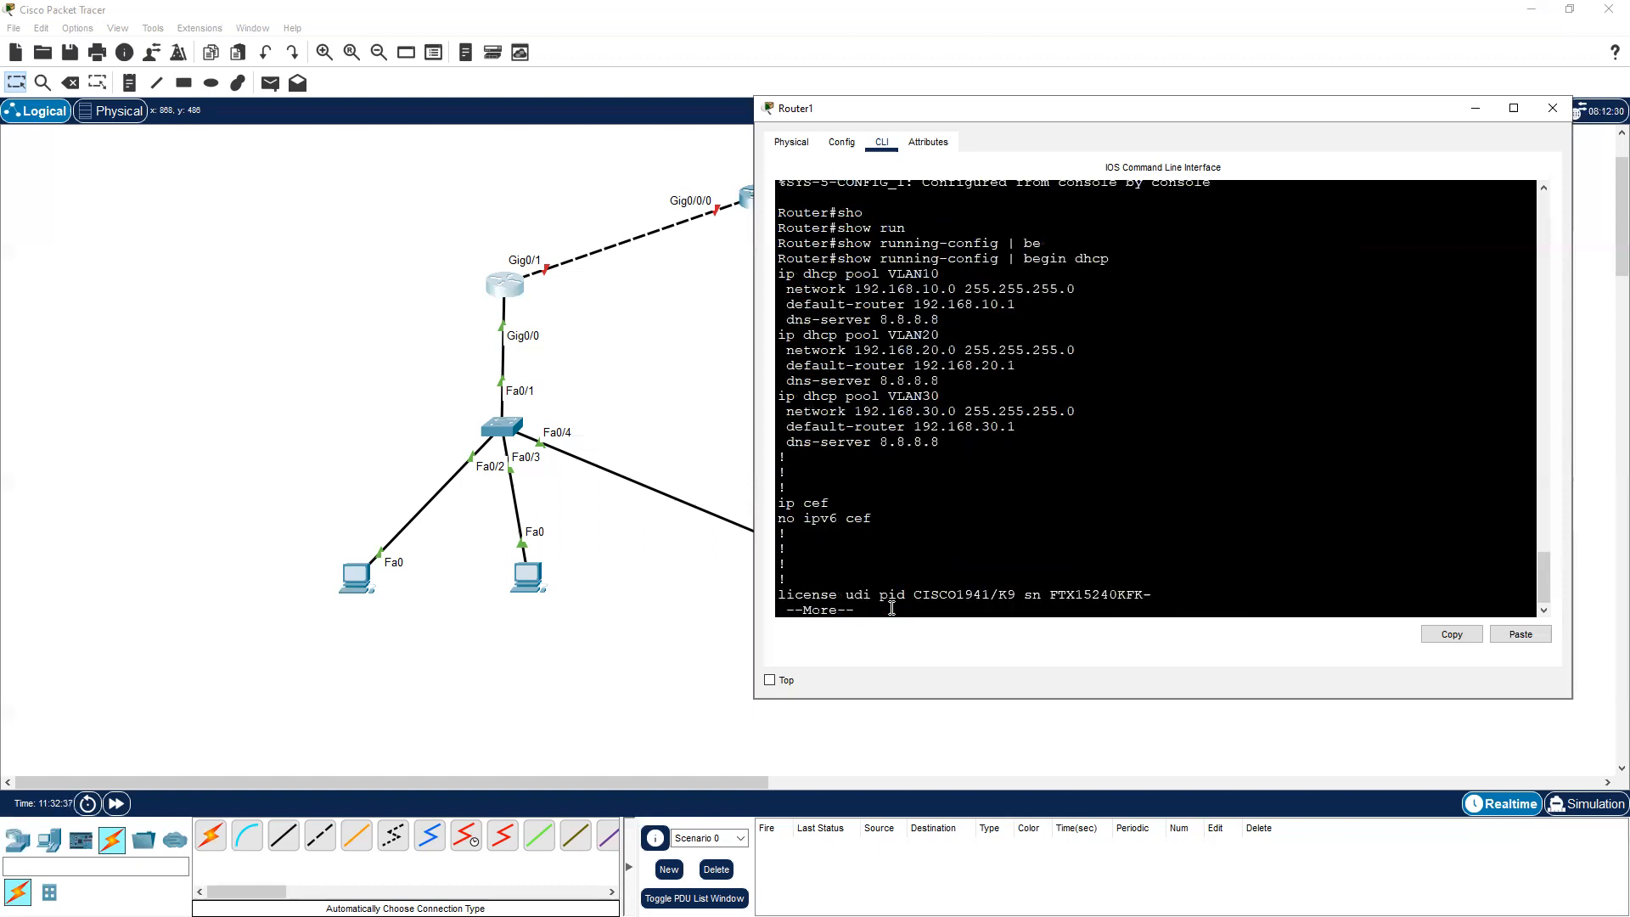
{"action": "left_click_drag", "start_coordinate": [779, 272], "coordinate": [1015, 303]}
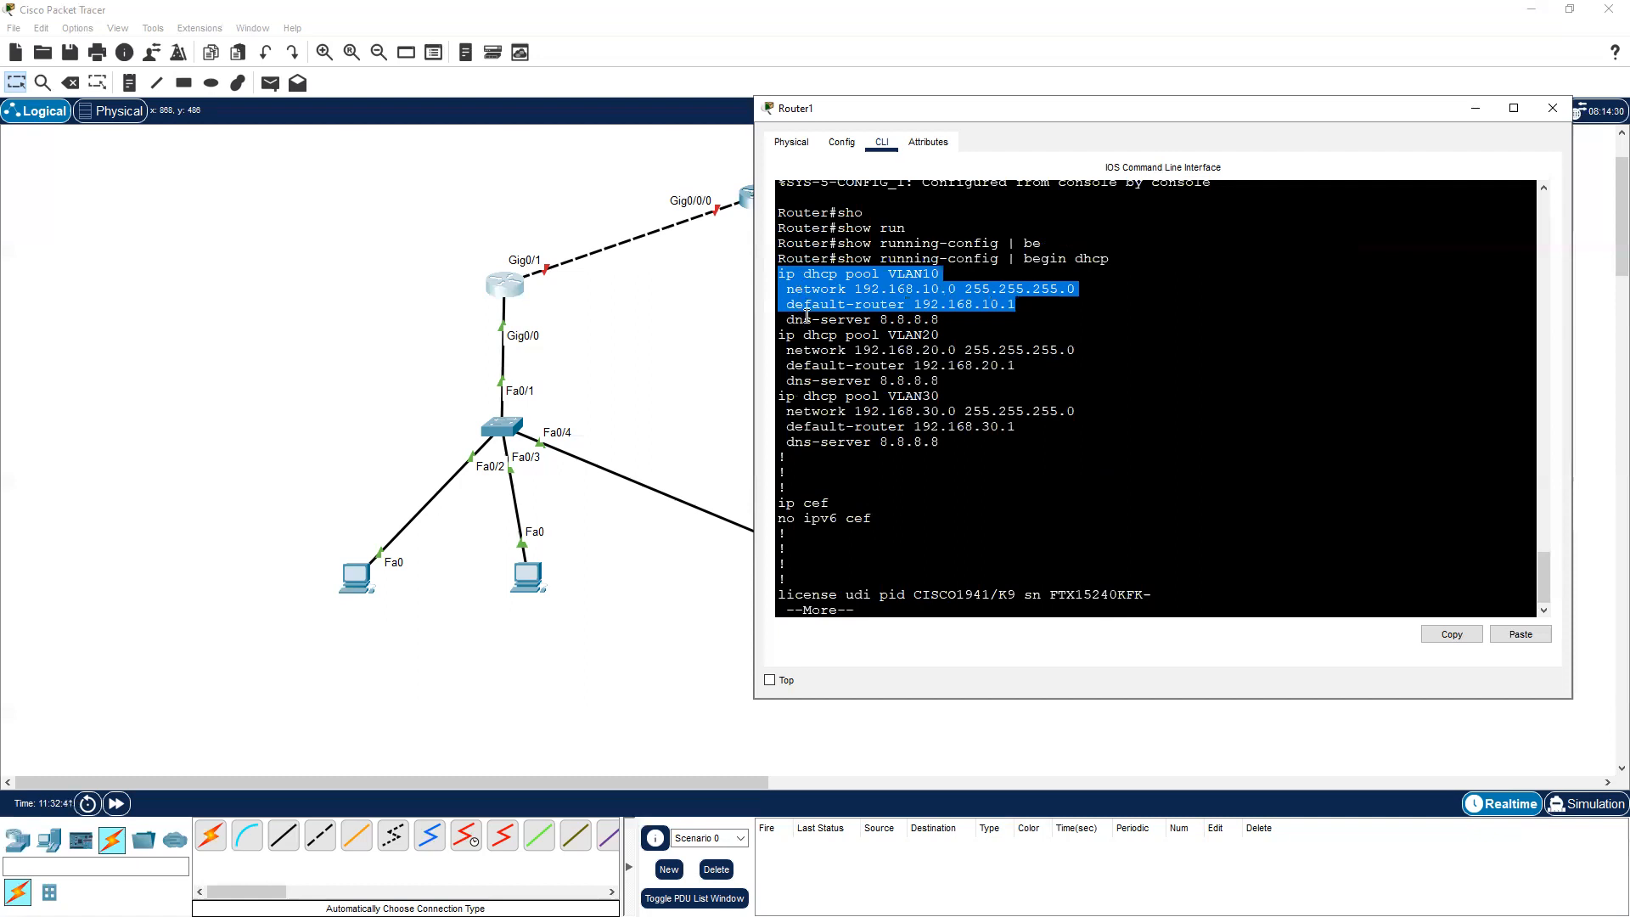
{"action": "left_click", "coordinate": [603, 639]}
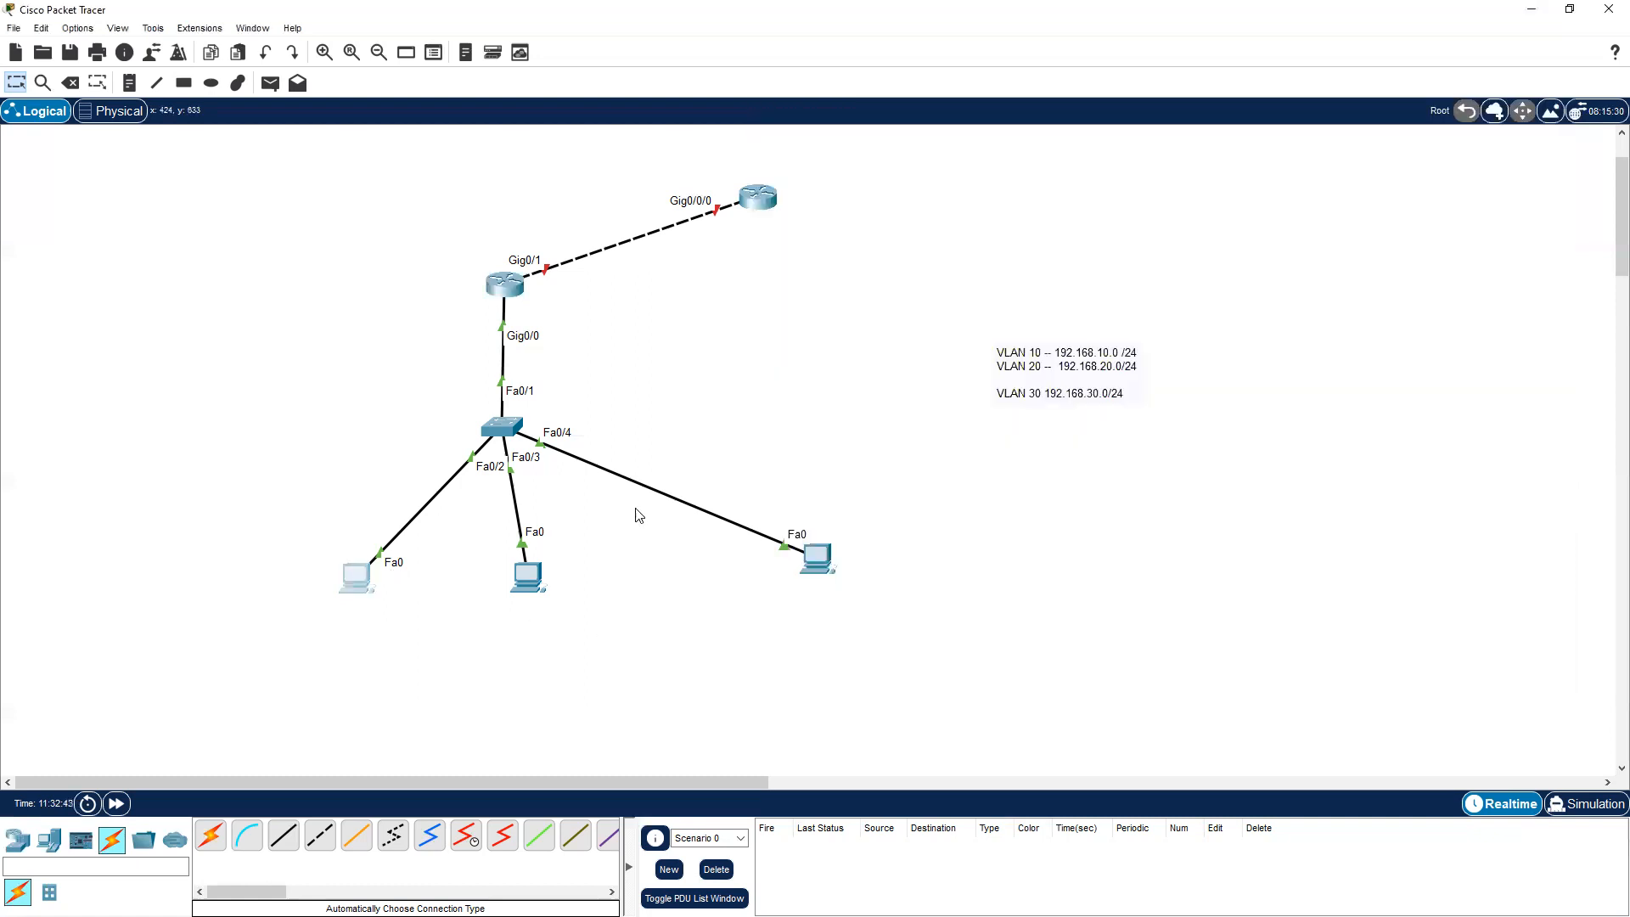
Switch PC6's IPv4 configuration to DHCP and close its window
{"action": "left_click", "coordinate": [817, 558]}
{"action": "left_click", "coordinate": [709, 247]}
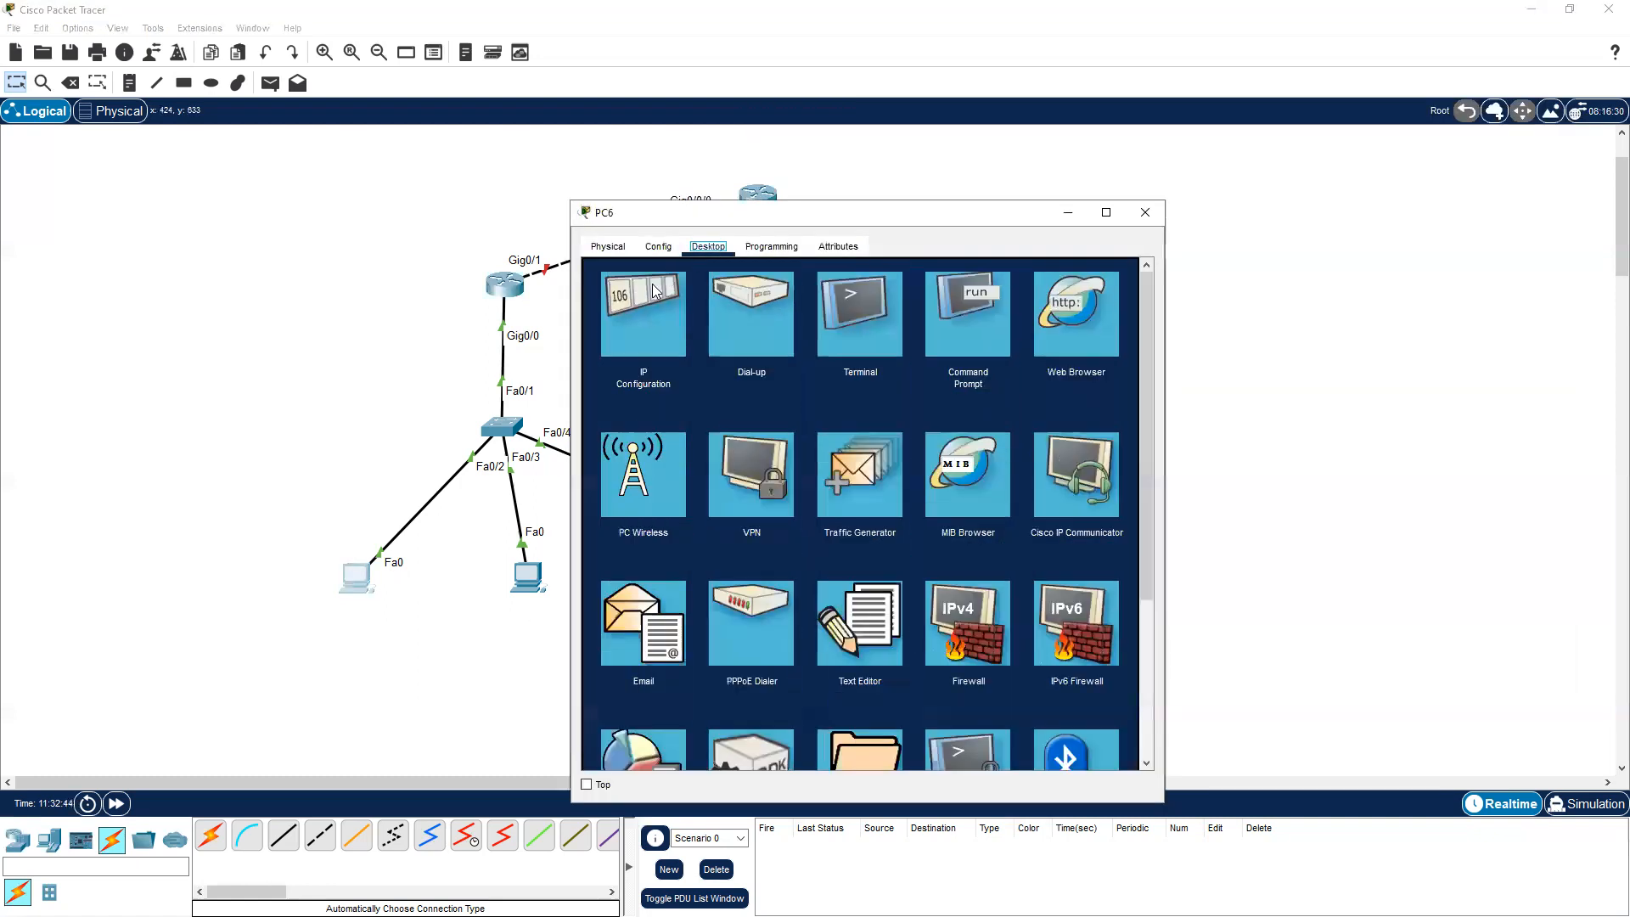
{"action": "left_click", "coordinate": [644, 359]}
{"action": "left_click", "coordinate": [604, 342]}
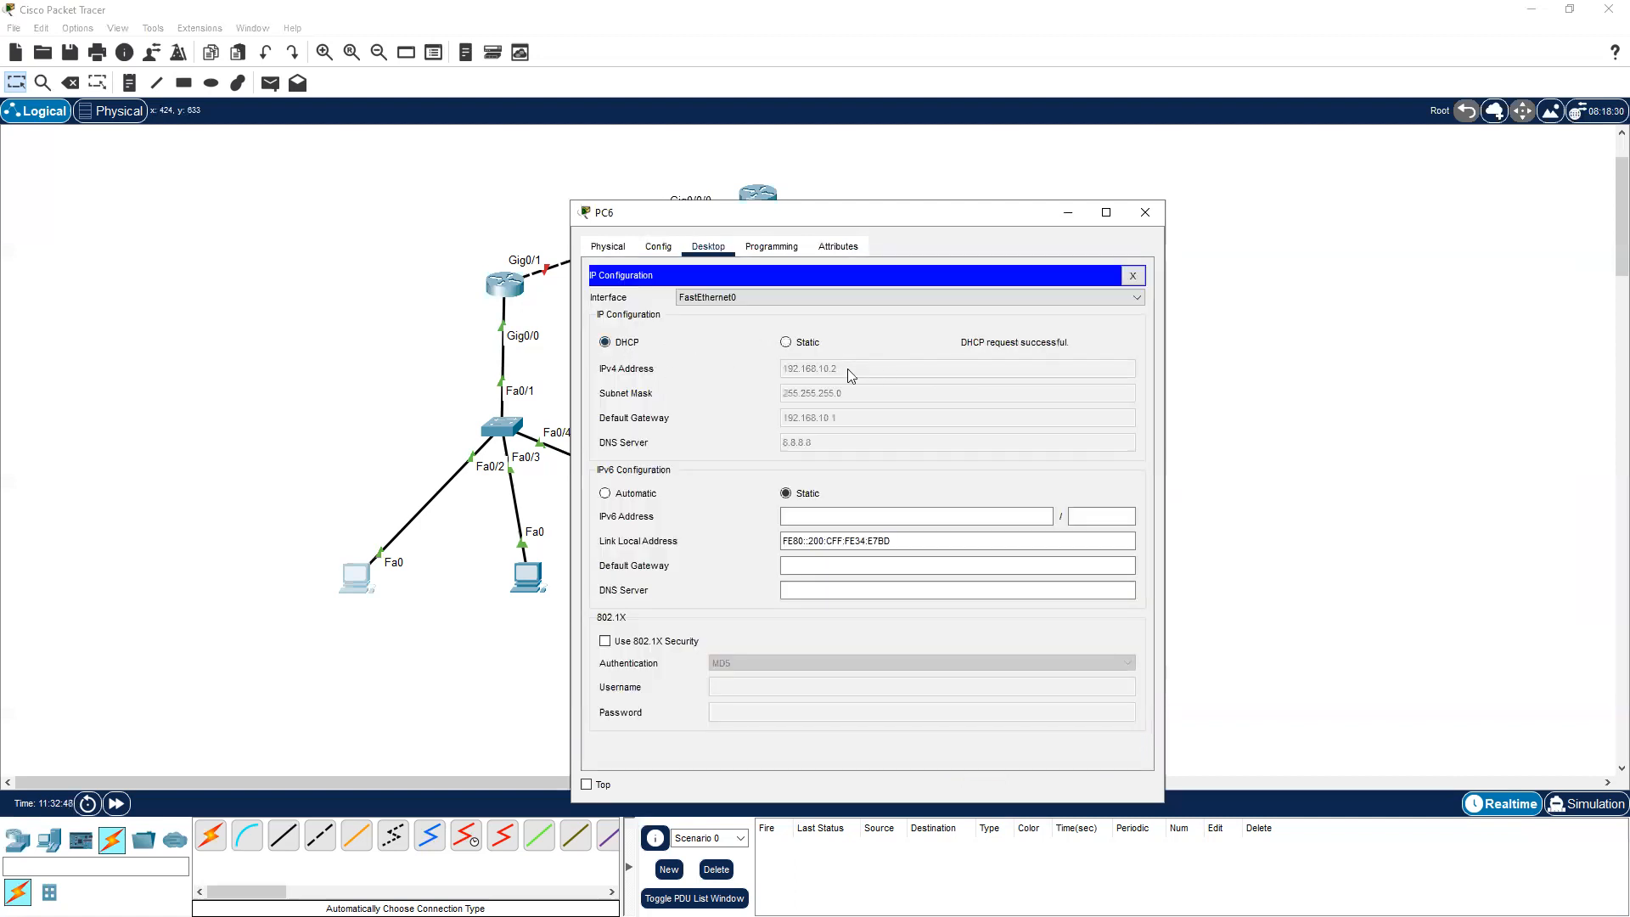
{"action": "left_click", "coordinate": [1145, 212]}
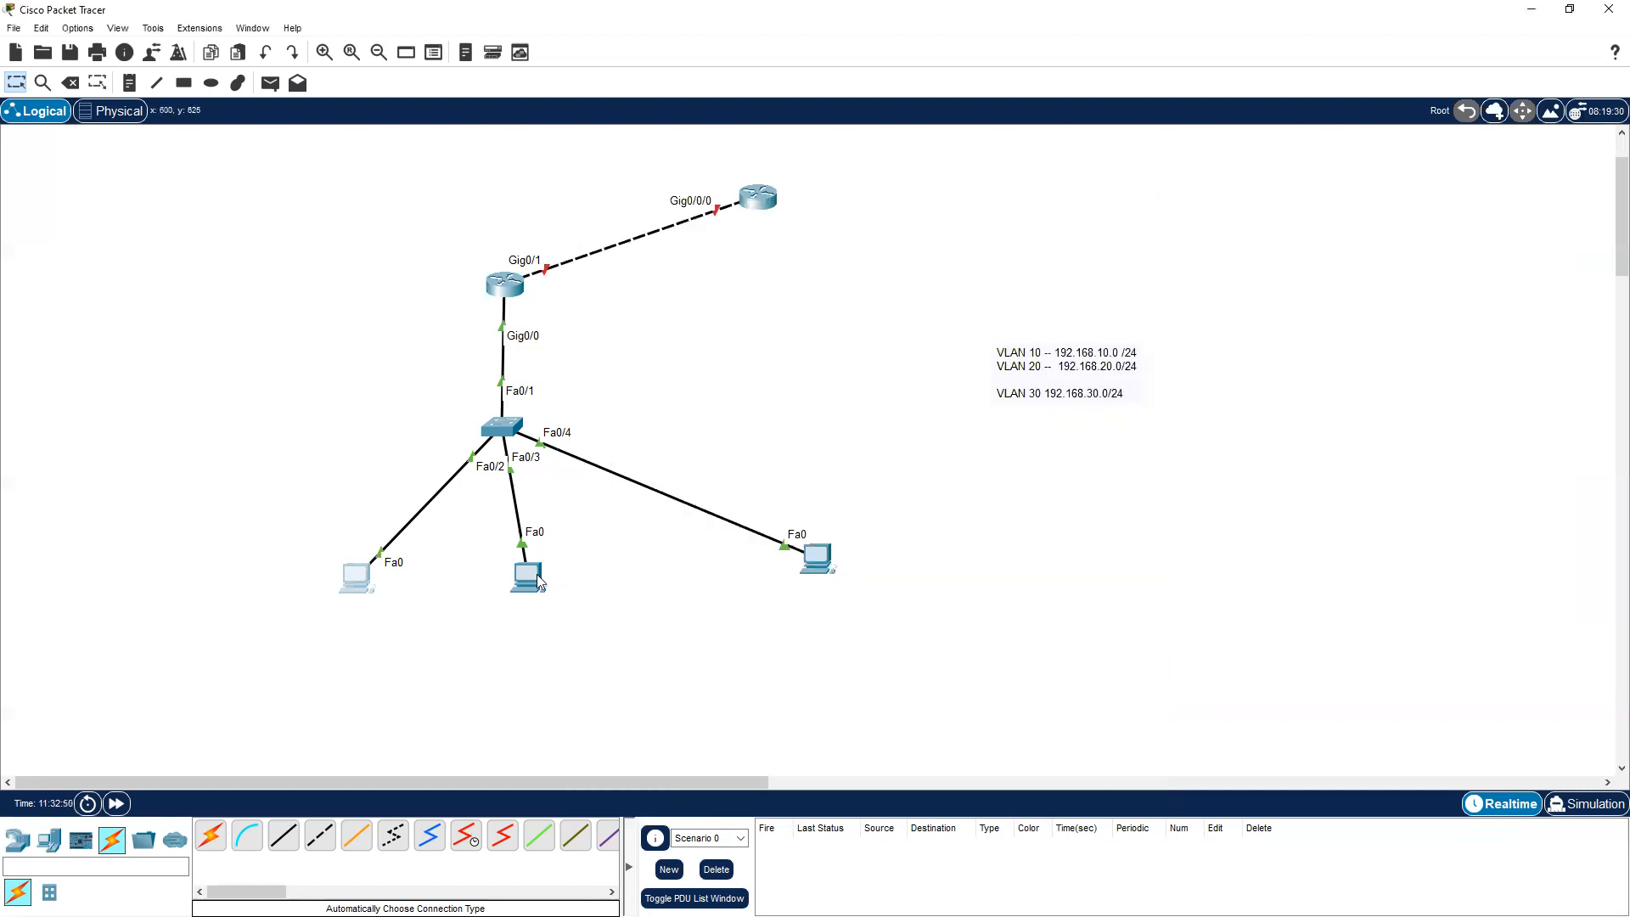
Switch PC7's IPv4 configuration to DHCP and close its window
{"action": "left_click", "coordinate": [817, 557]}
{"action": "left_click", "coordinate": [708, 247]}
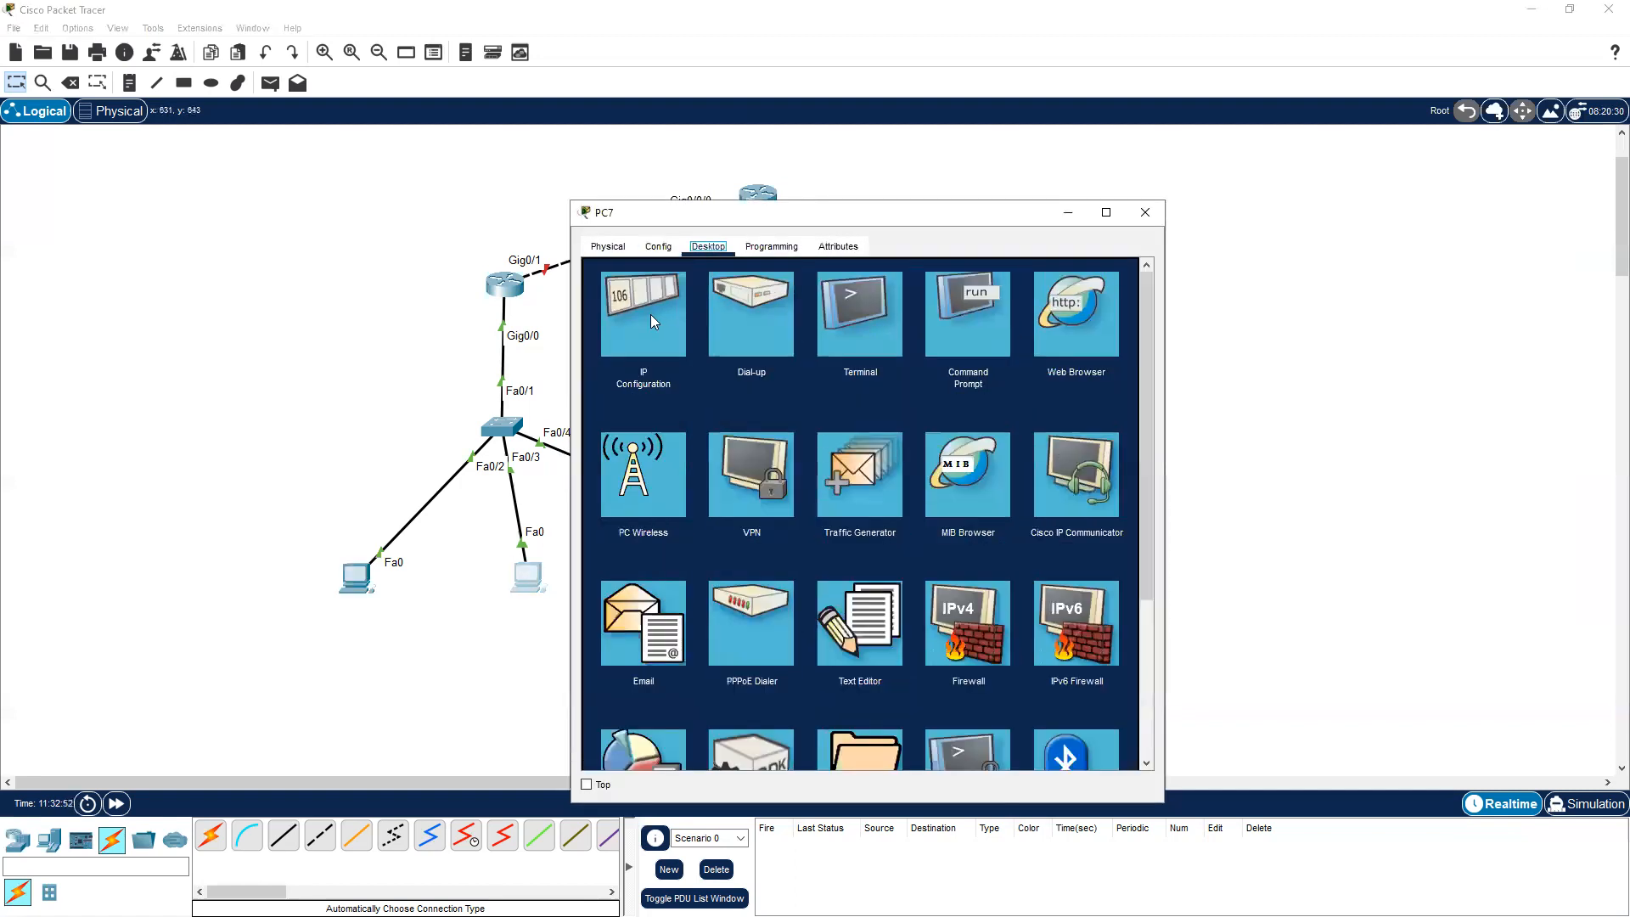
{"action": "left_click", "coordinate": [650, 315]}
{"action": "left_click", "coordinate": [628, 342]}
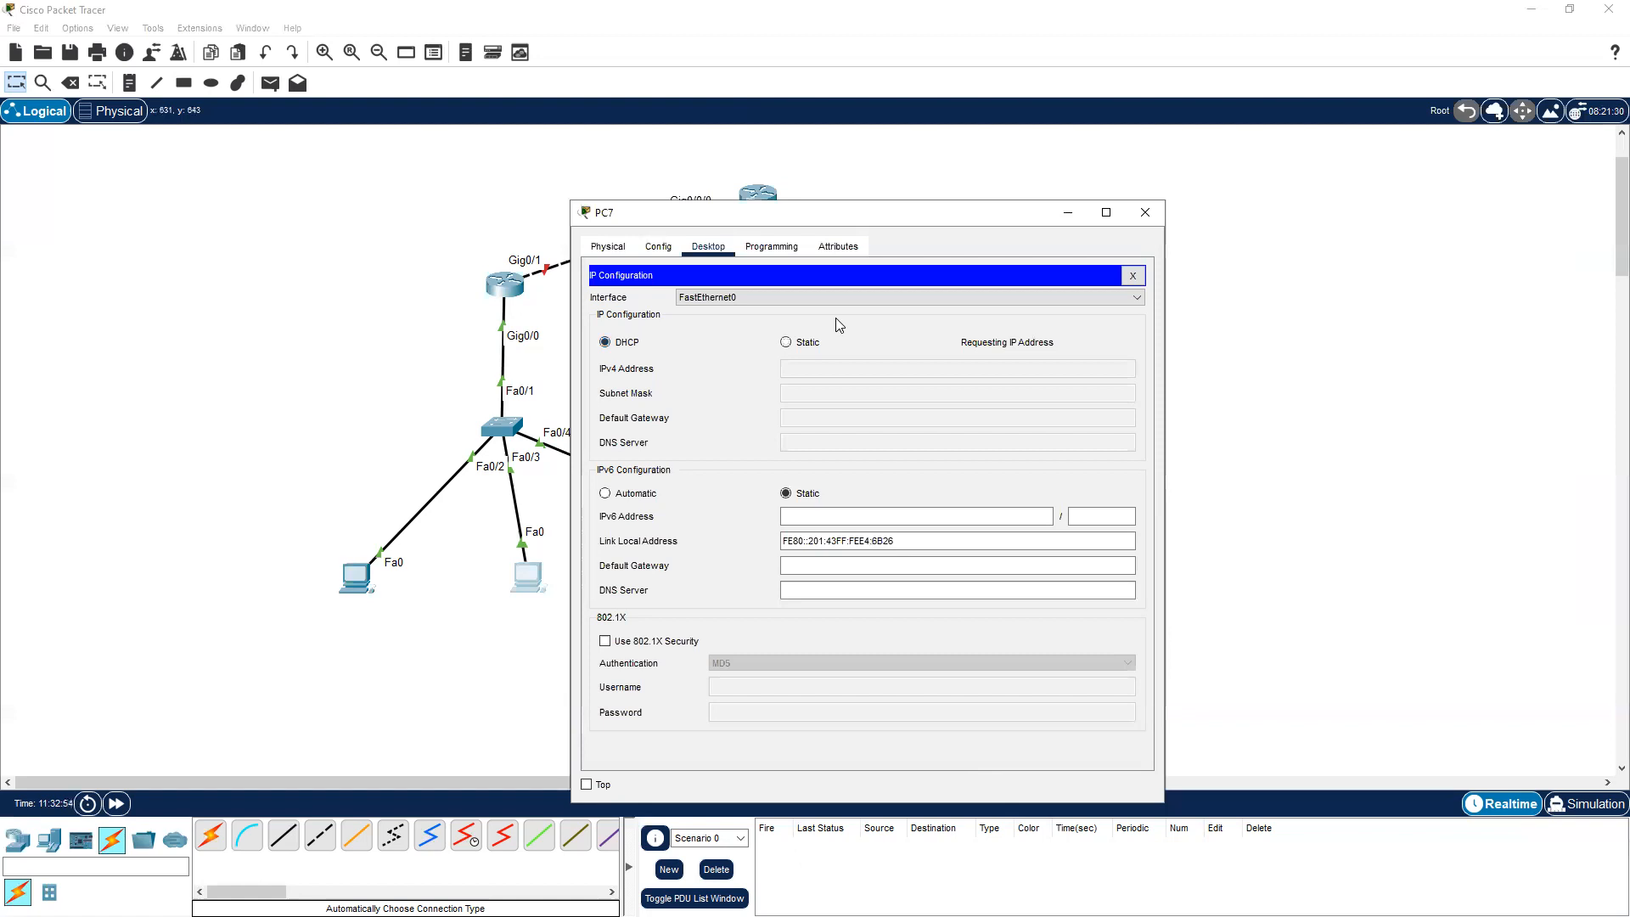
{"action": "left_click", "coordinate": [1144, 214]}
Switch PC8's IPv4 configuration to DHCP and close its window
{"action": "left_click", "coordinate": [817, 560]}
{"action": "left_click", "coordinate": [708, 246]}
{"action": "left_click", "coordinate": [641, 289]}
{"action": "left_click", "coordinate": [628, 342]}
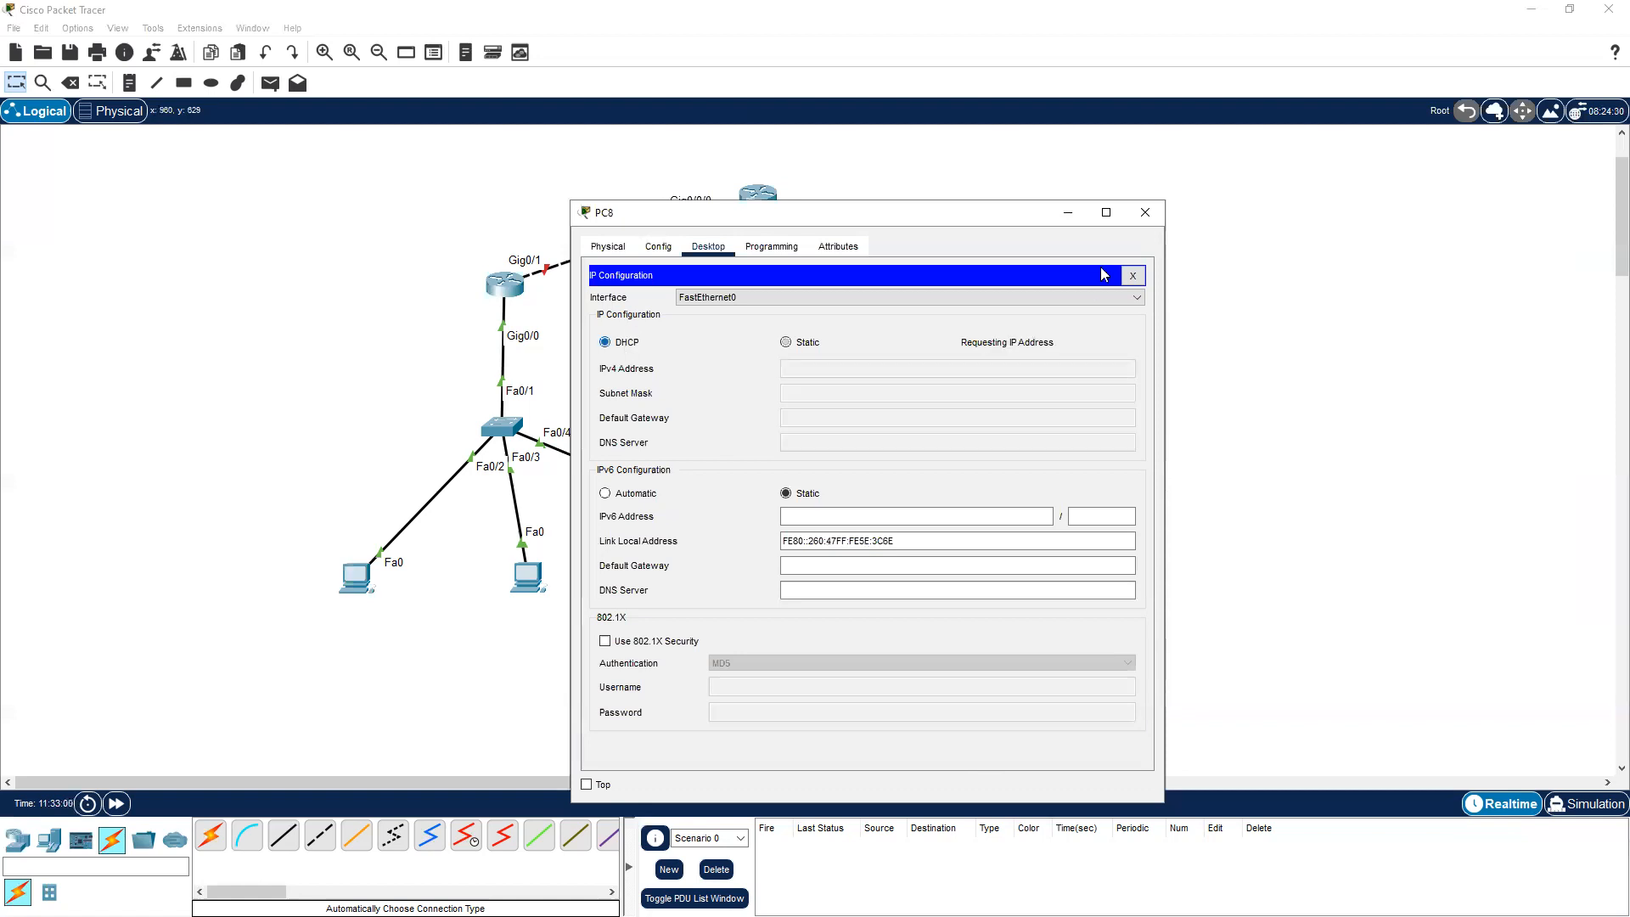
{"action": "left_click", "coordinate": [1145, 212]}
Ping 192.168.20.2 from PC6's command prompt to test routing between VLAN 10 and VLAN 20
{"action": "left_click", "coordinate": [356, 577]}
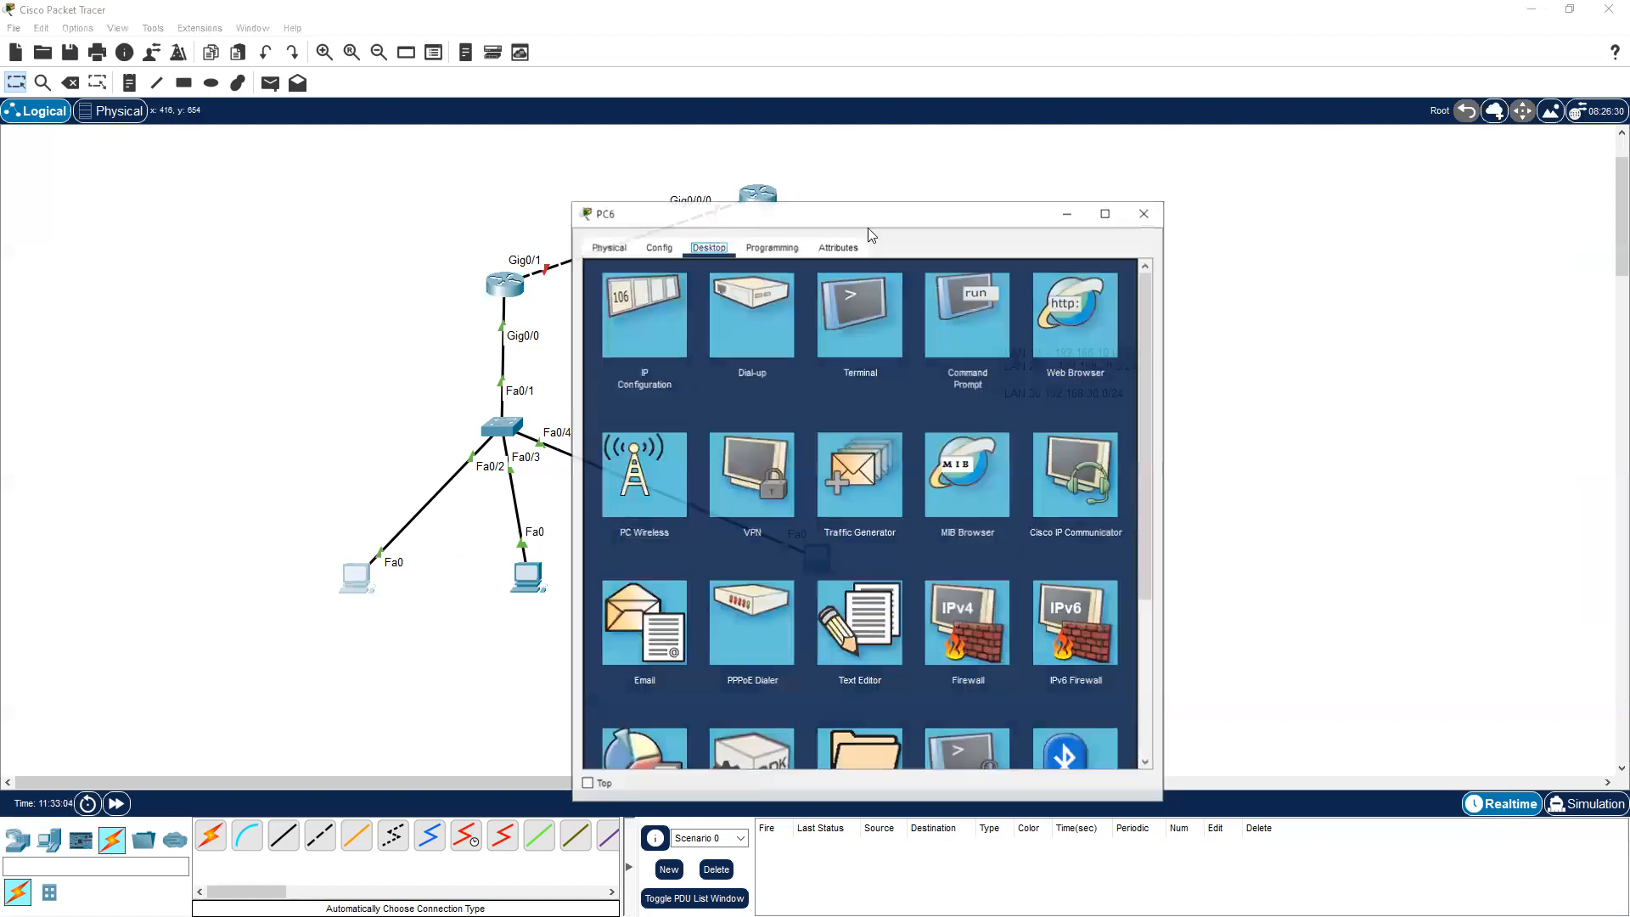
{"action": "left_click_drag", "start_coordinate": [805, 225], "coordinate": [993, 155]}
{"action": "left_click", "coordinate": [1148, 239]}
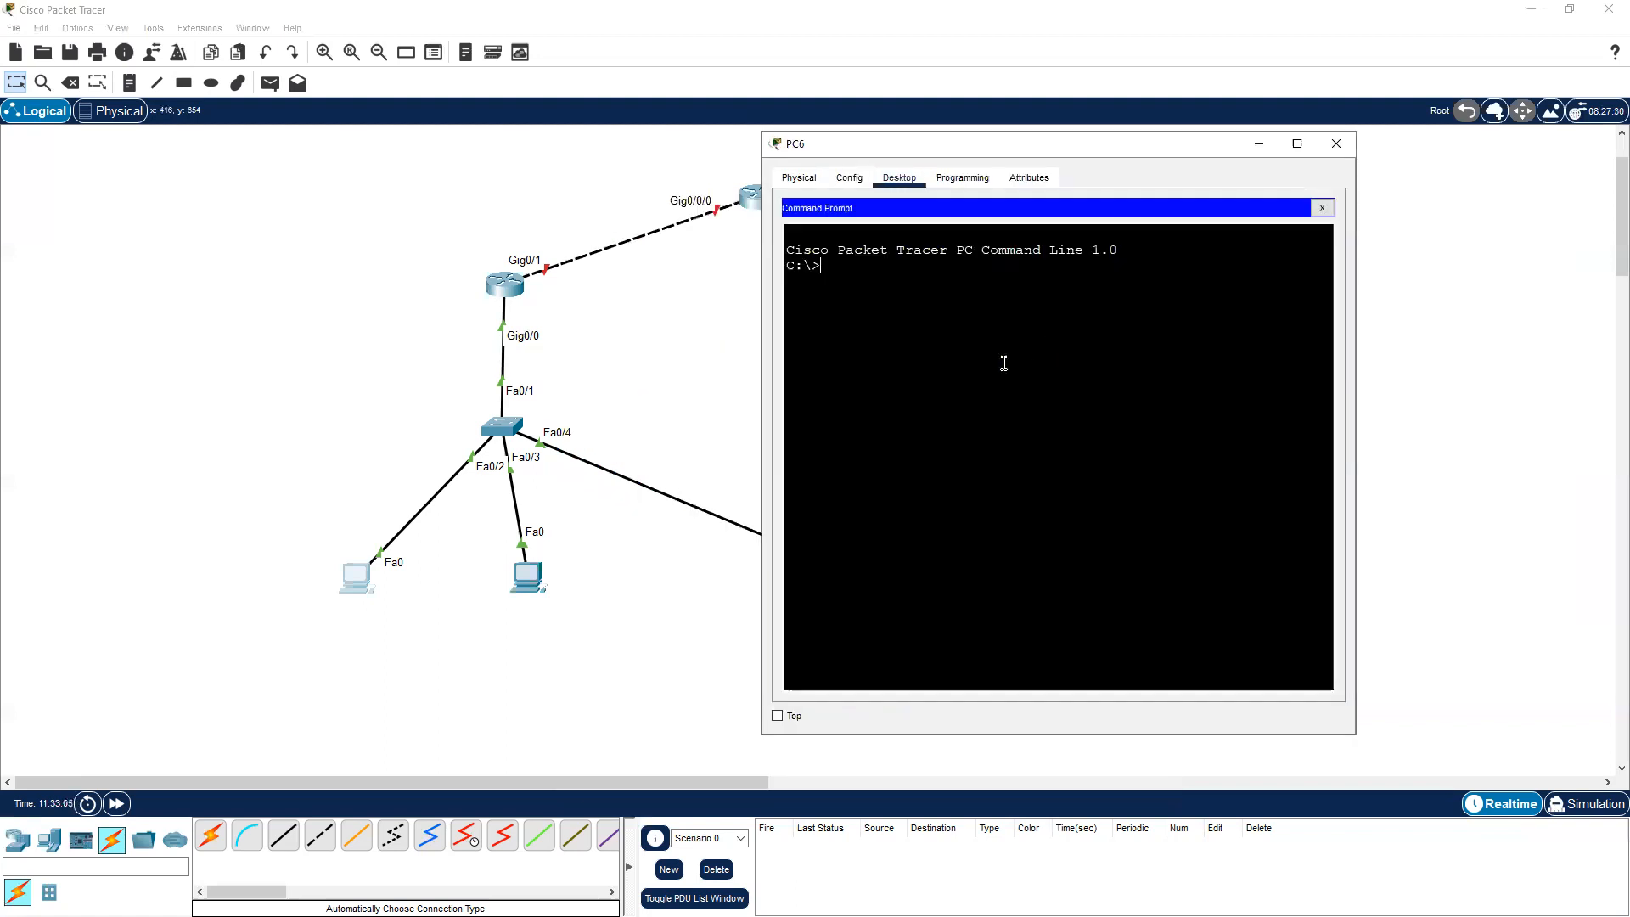
{"action": "type", "text": "ping"}
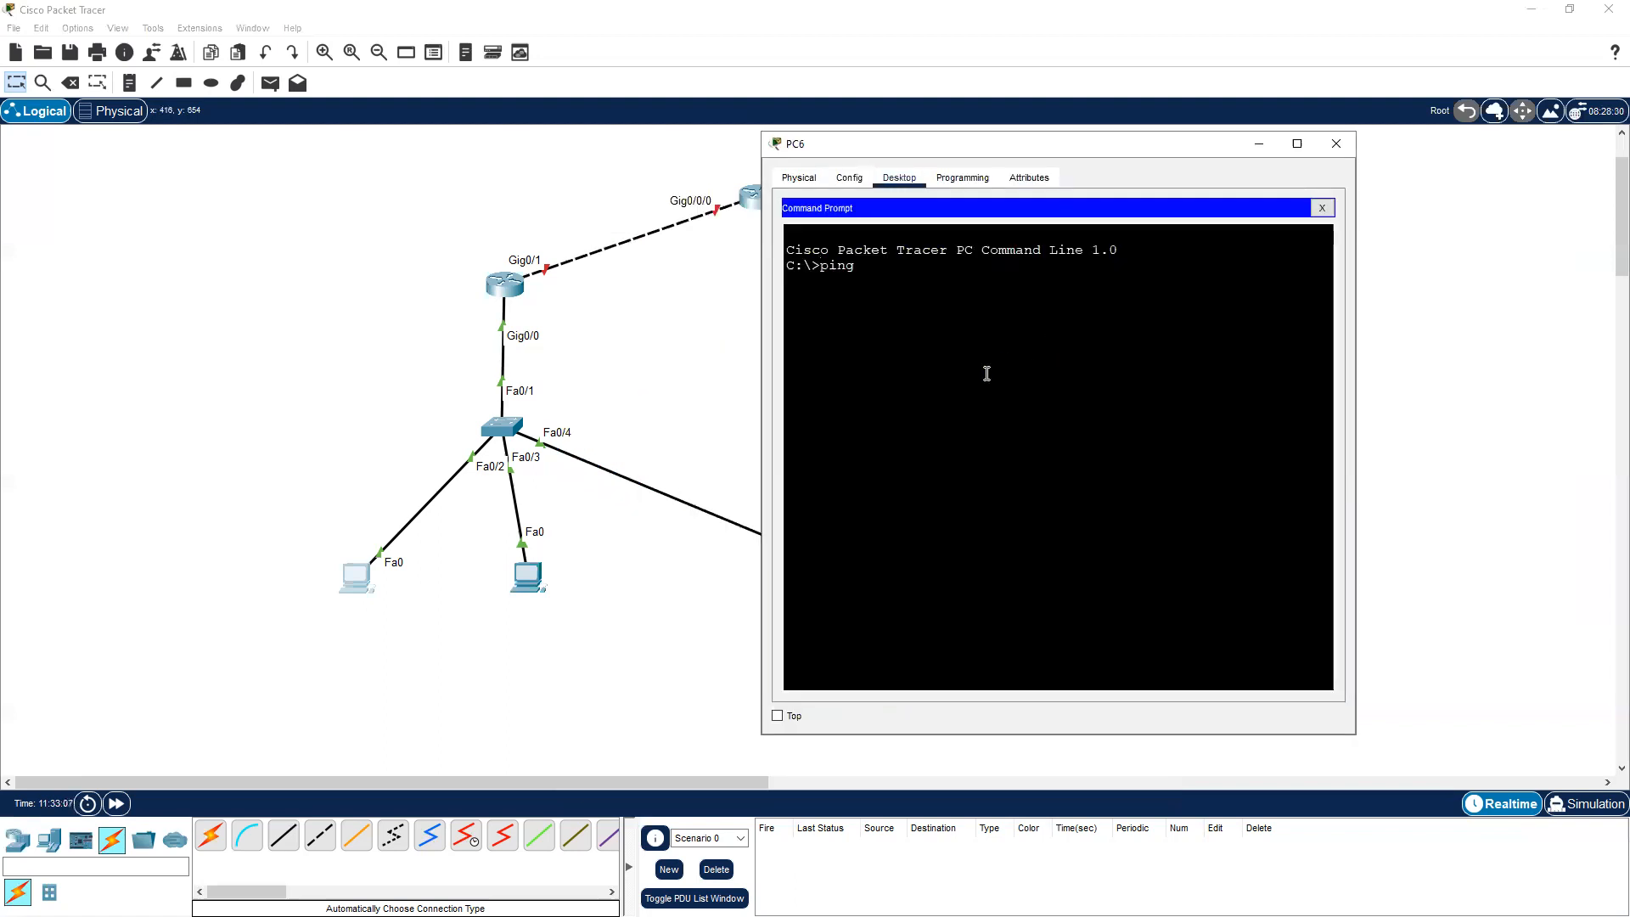
{"action": "type", "text": " 192.168.20.2"}
{"action": "key", "text": "Return"}
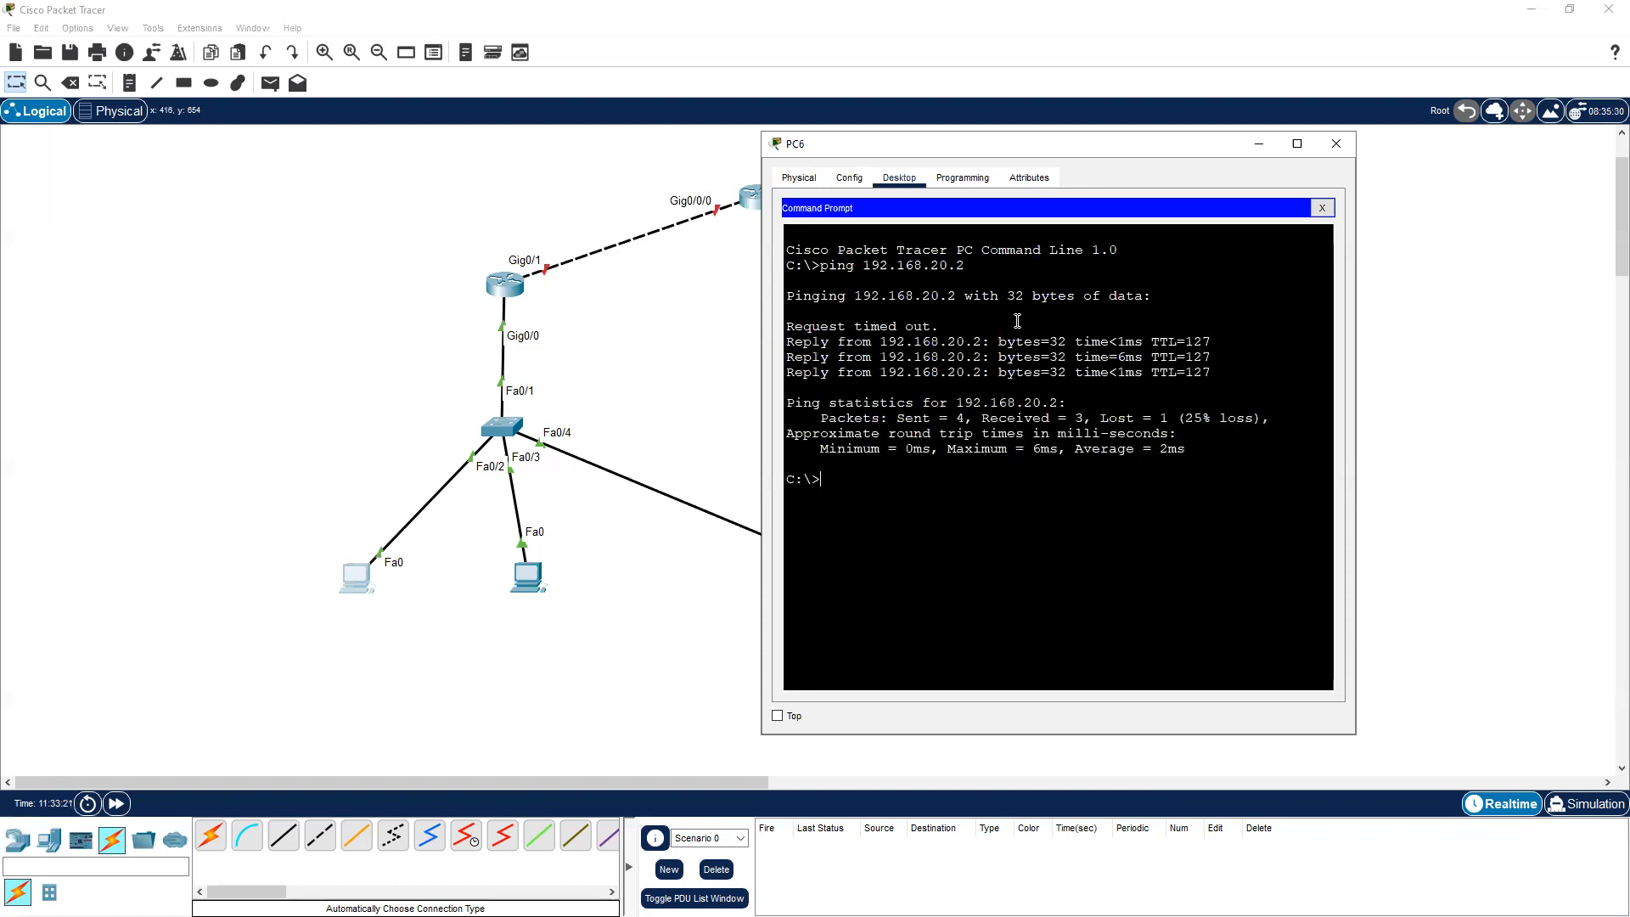
Trace the route from PC6 to 192.168.20.2 with tracert and close PC6's window
{"action": "type", "text": "cert 192.168.20.2"}
{"action": "key", "text": "Return"}
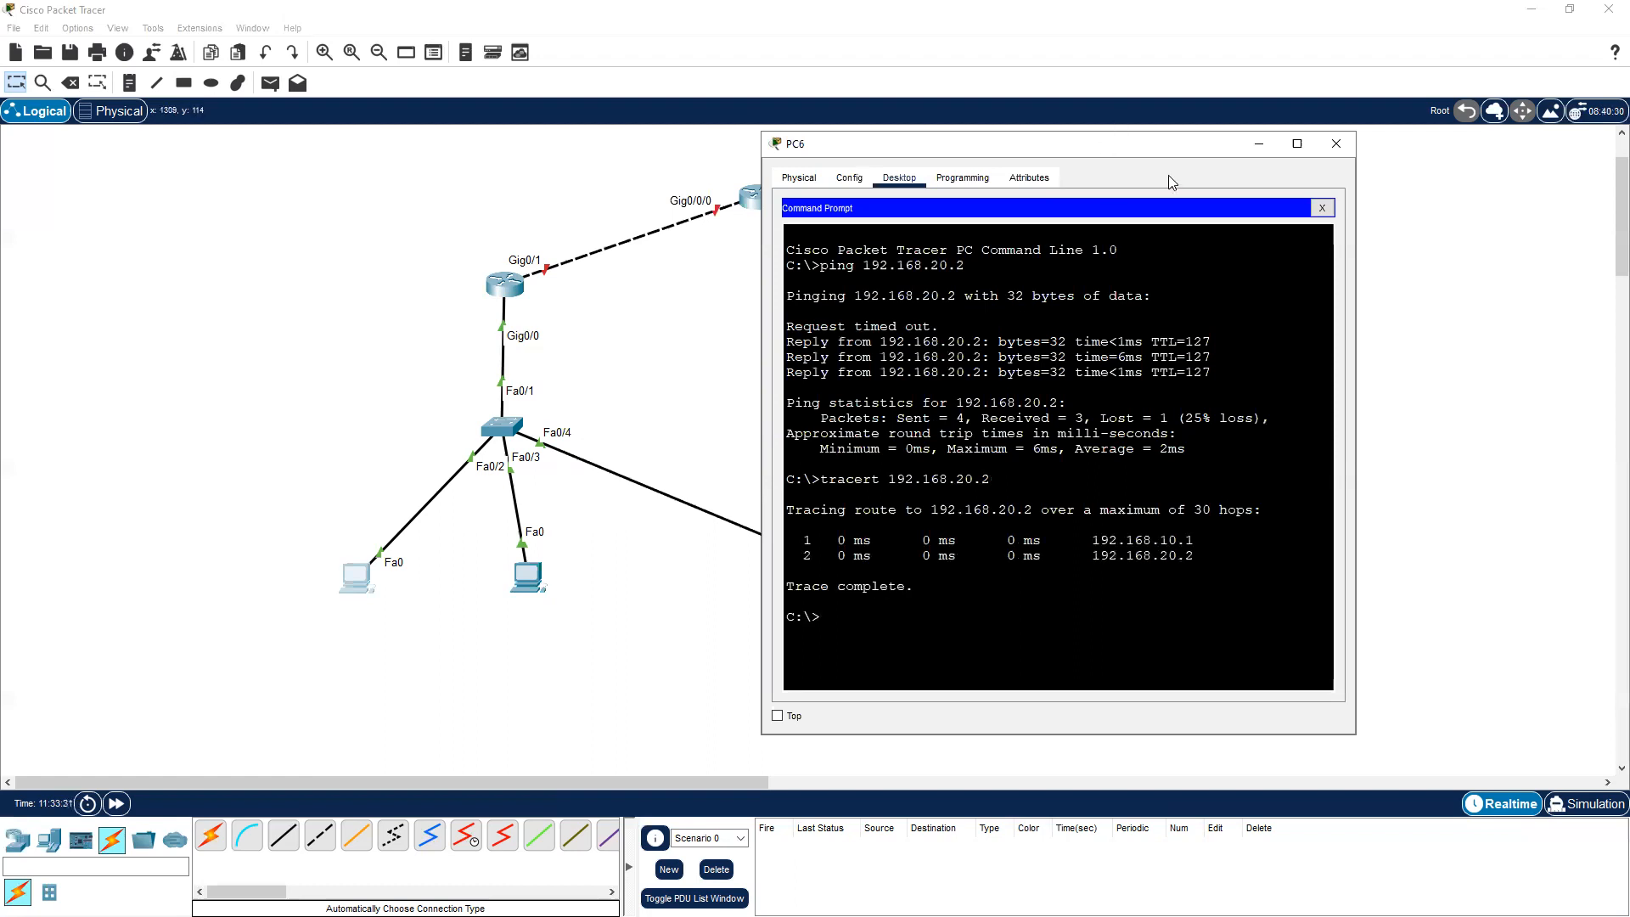
{"action": "left_click", "coordinate": [1336, 144]}
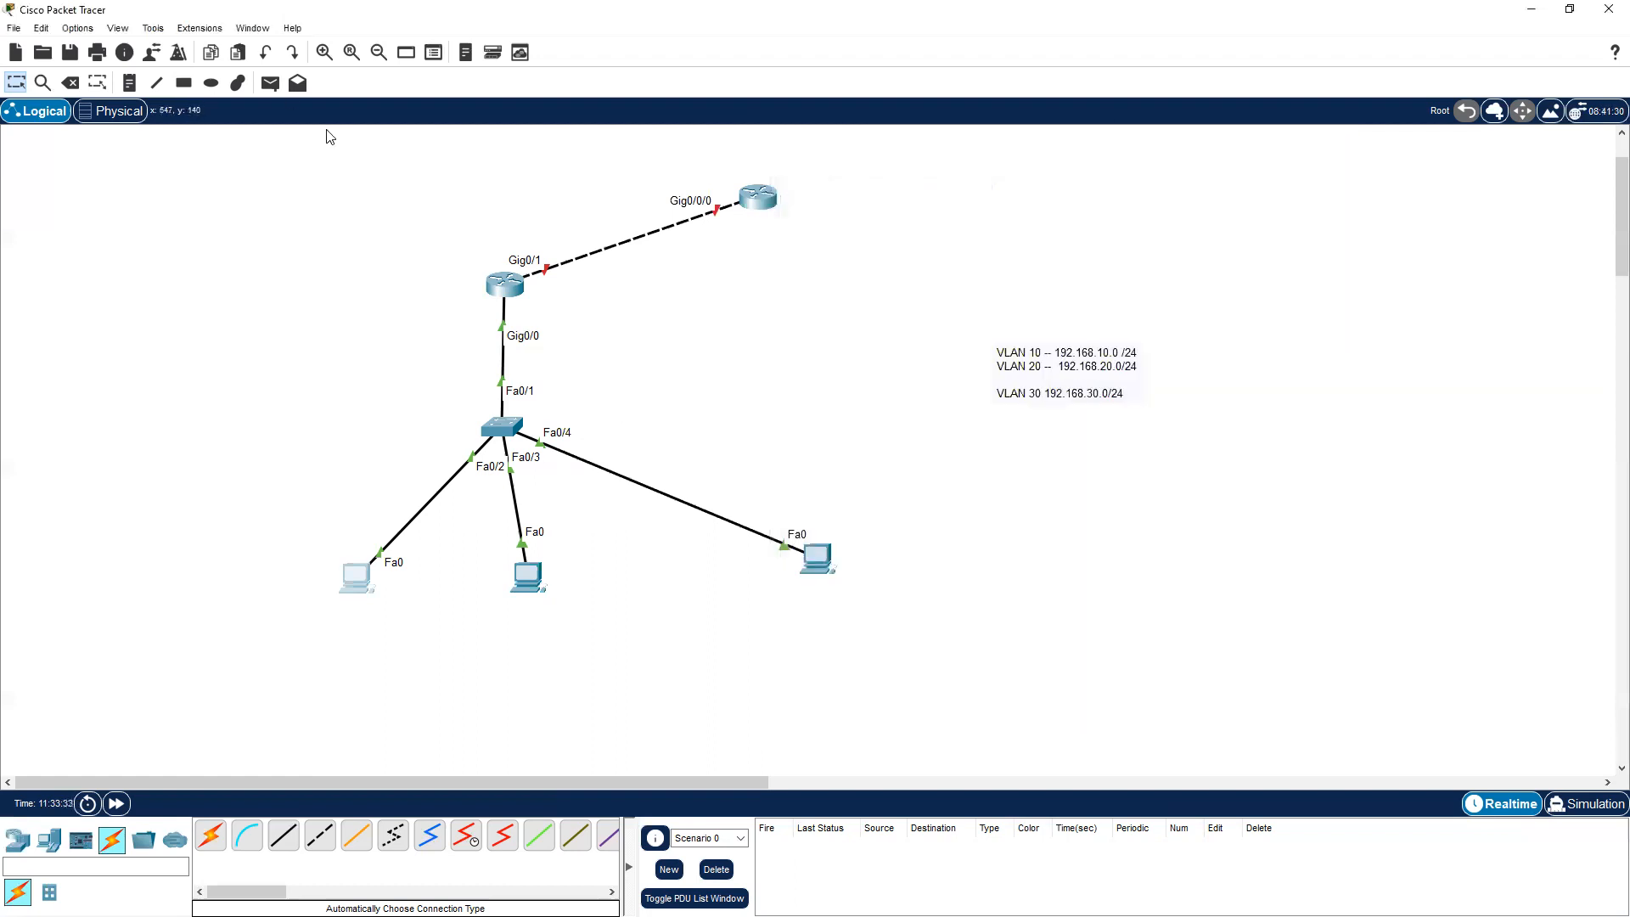
Send a simple PDU from PC6 to PC7
{"action": "left_click", "coordinate": [270, 82]}
{"action": "left_click", "coordinate": [338, 571]}
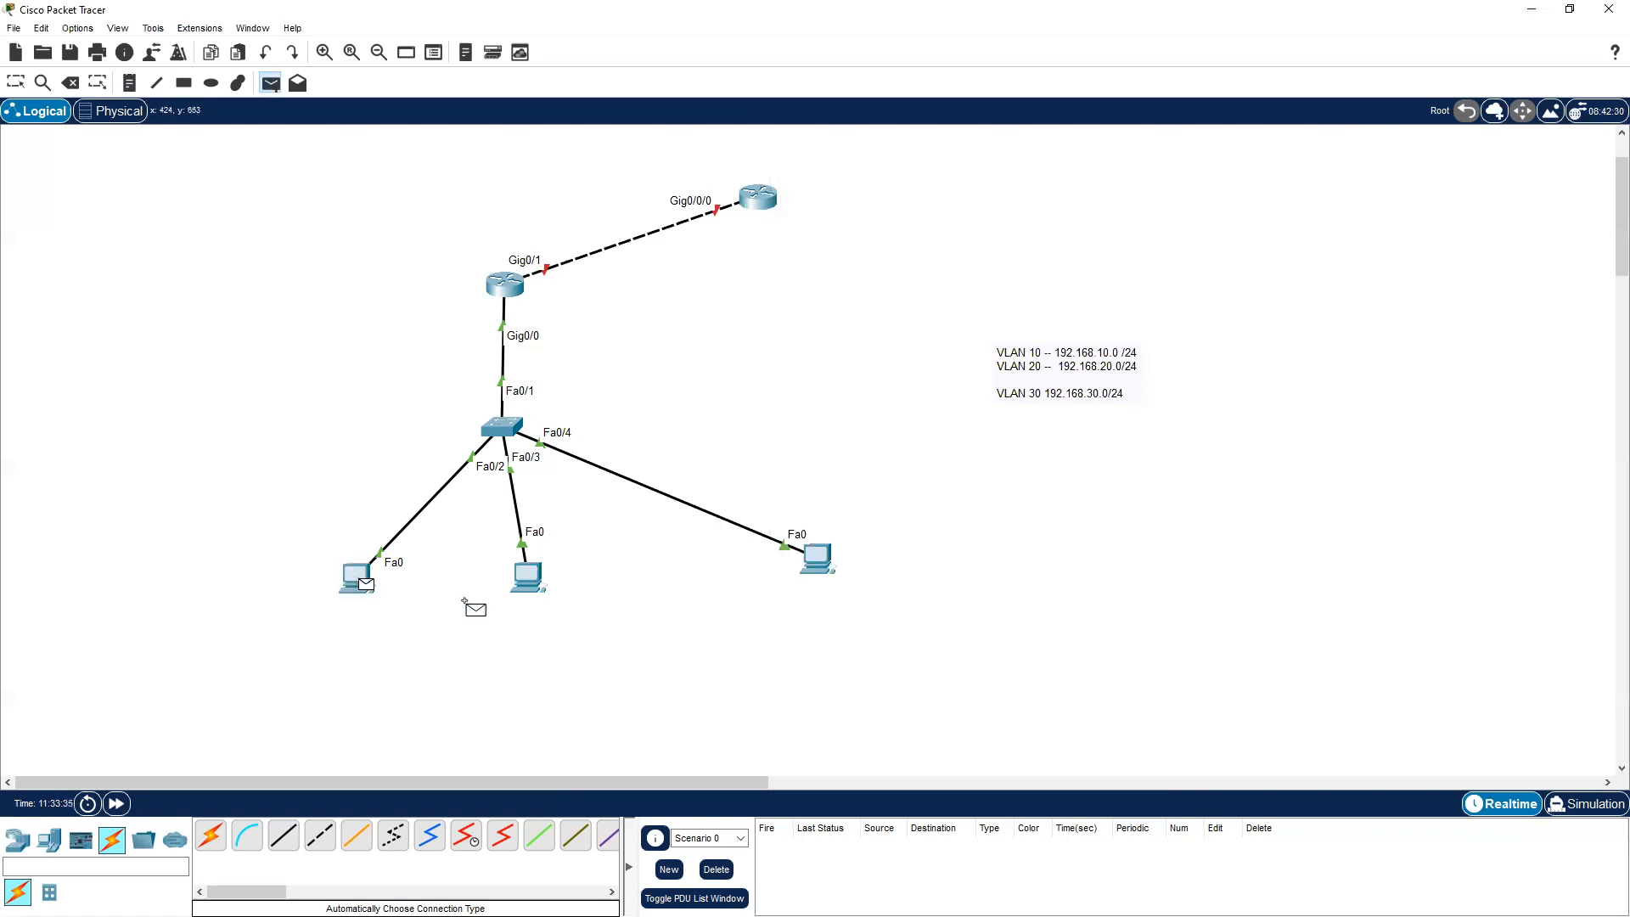
{"action": "left_click", "coordinate": [531, 583]}
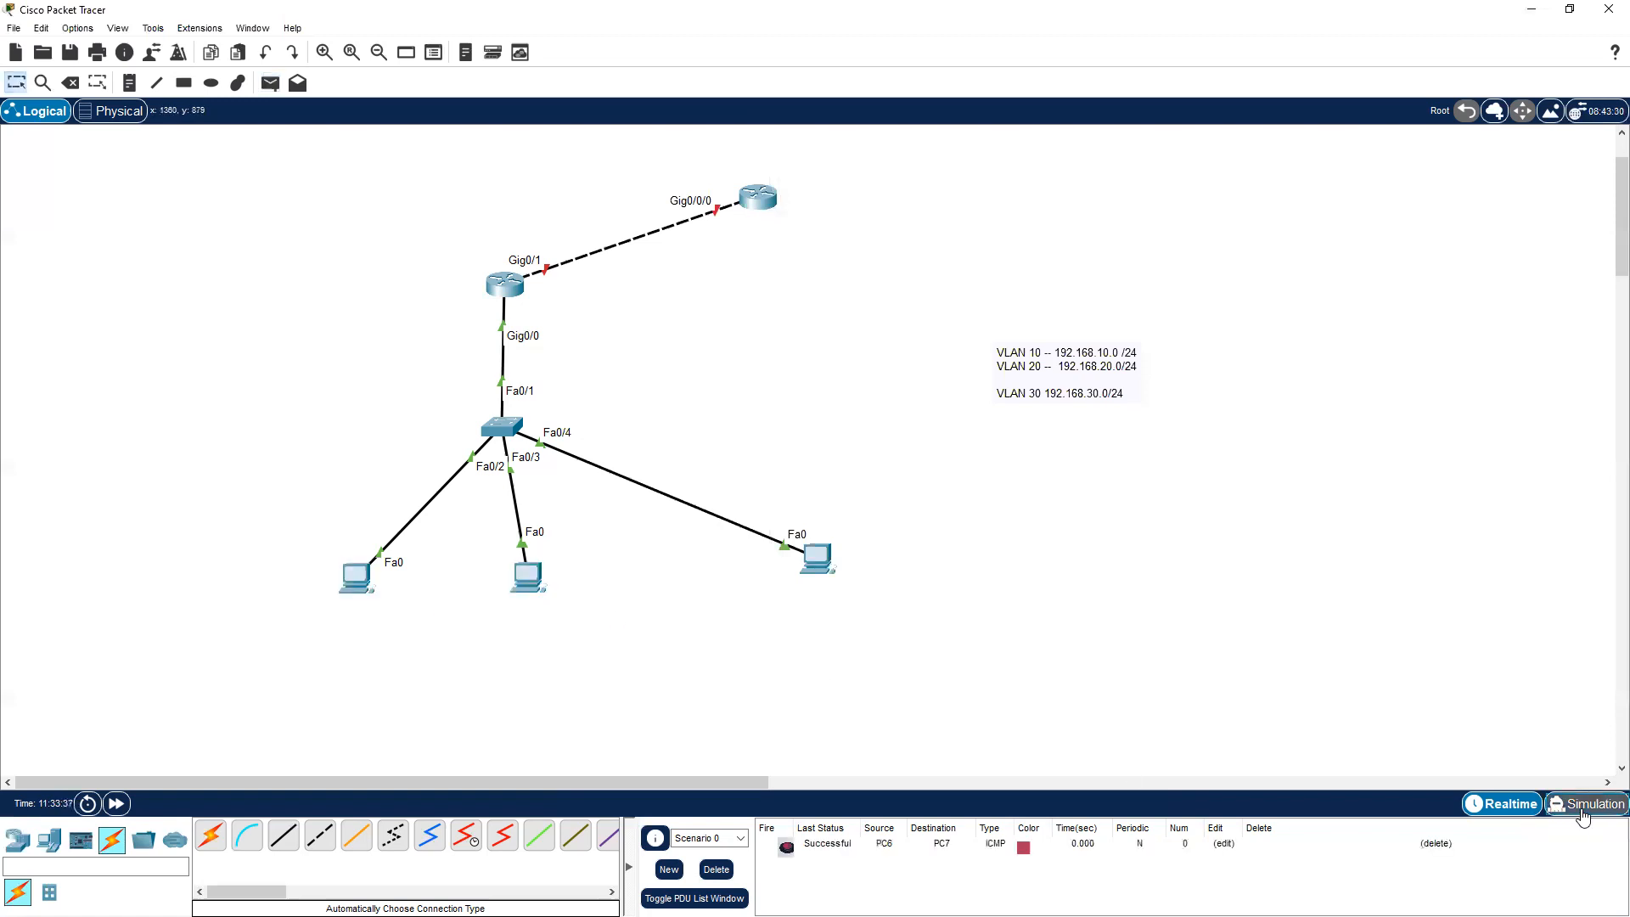
Play the PC6-to-PC7 PDU in Simulation mode, watch its path through Router1, and close the simulation panel
{"action": "left_click", "coordinate": [1583, 805]}
{"action": "left_click", "coordinate": [1513, 613]}
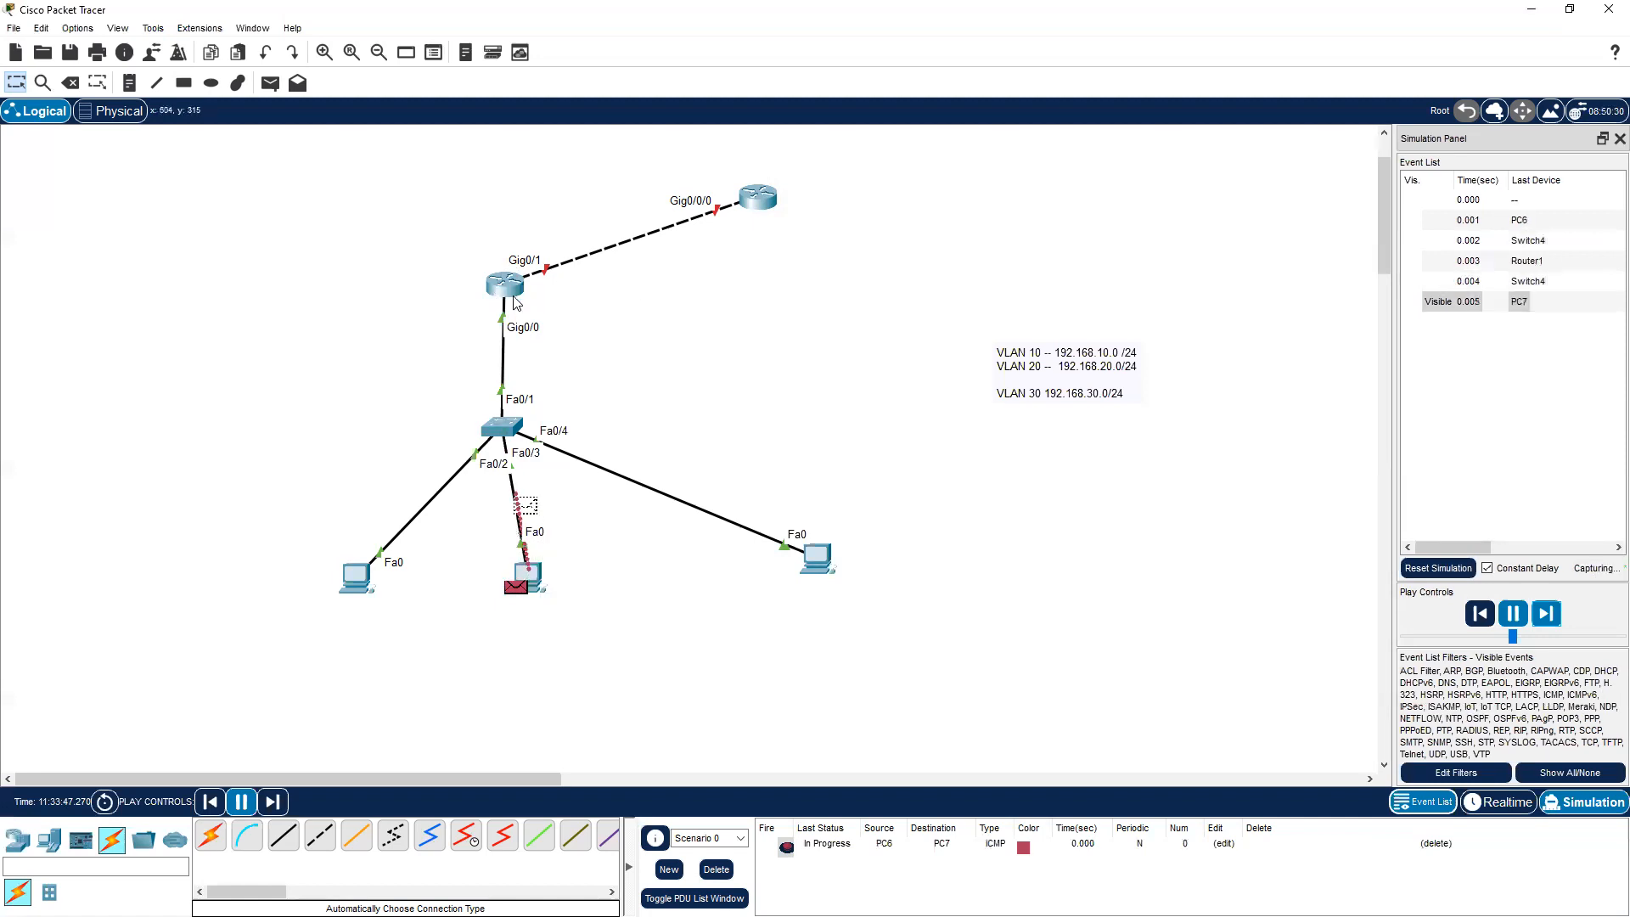
{"action": "mouse_move", "coordinate": [514, 303]}
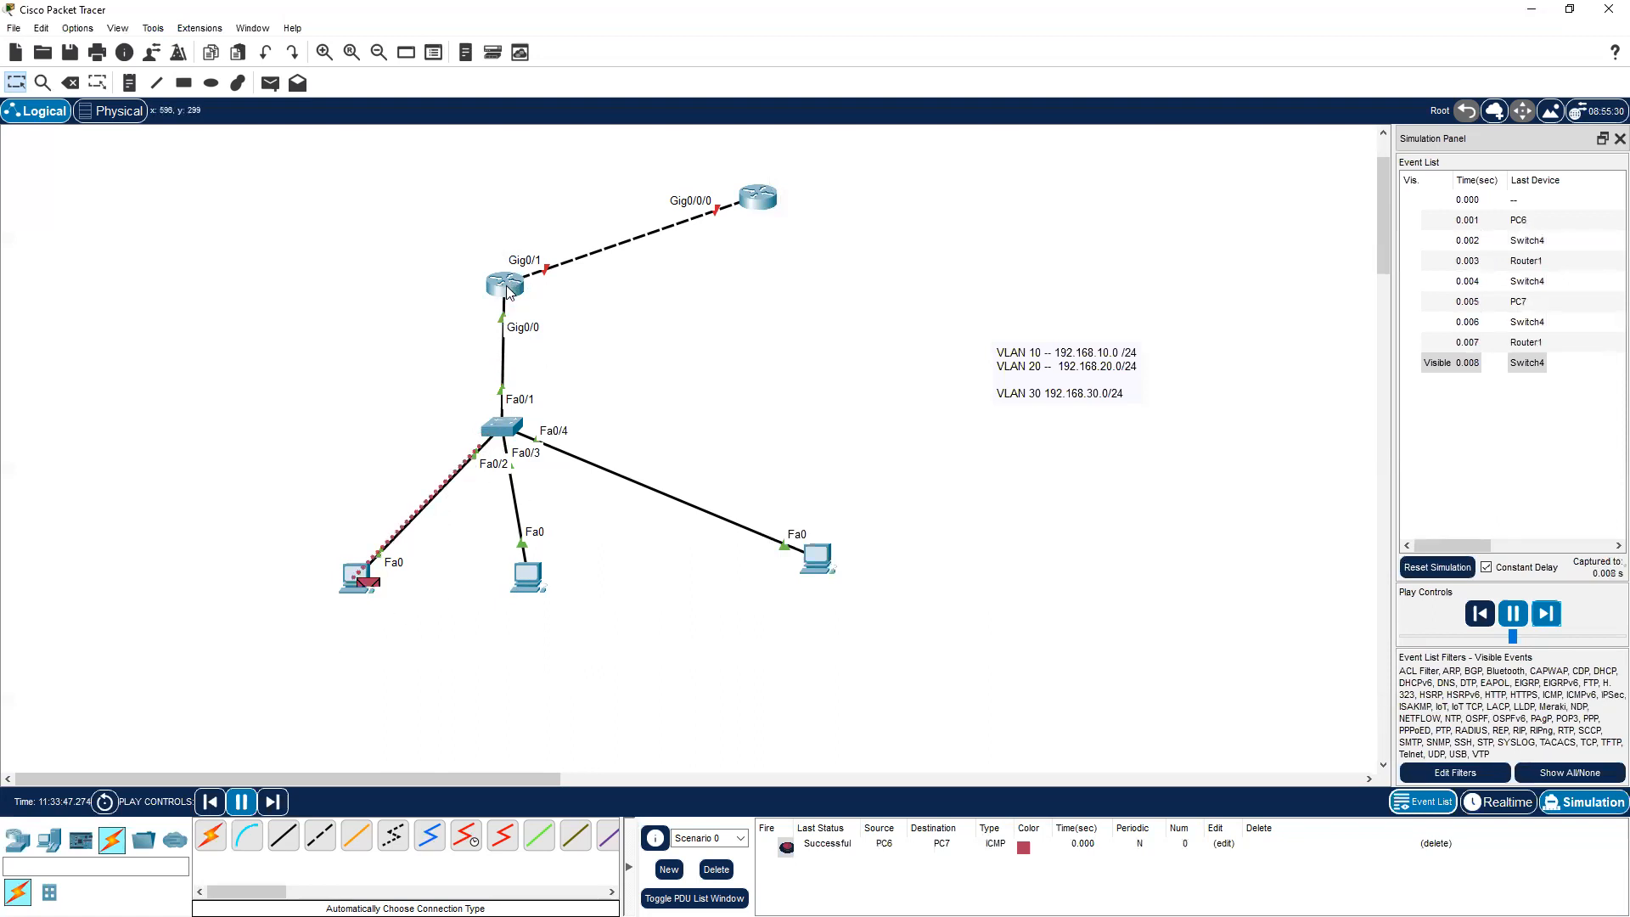
{"action": "left_click", "coordinate": [1619, 138]}
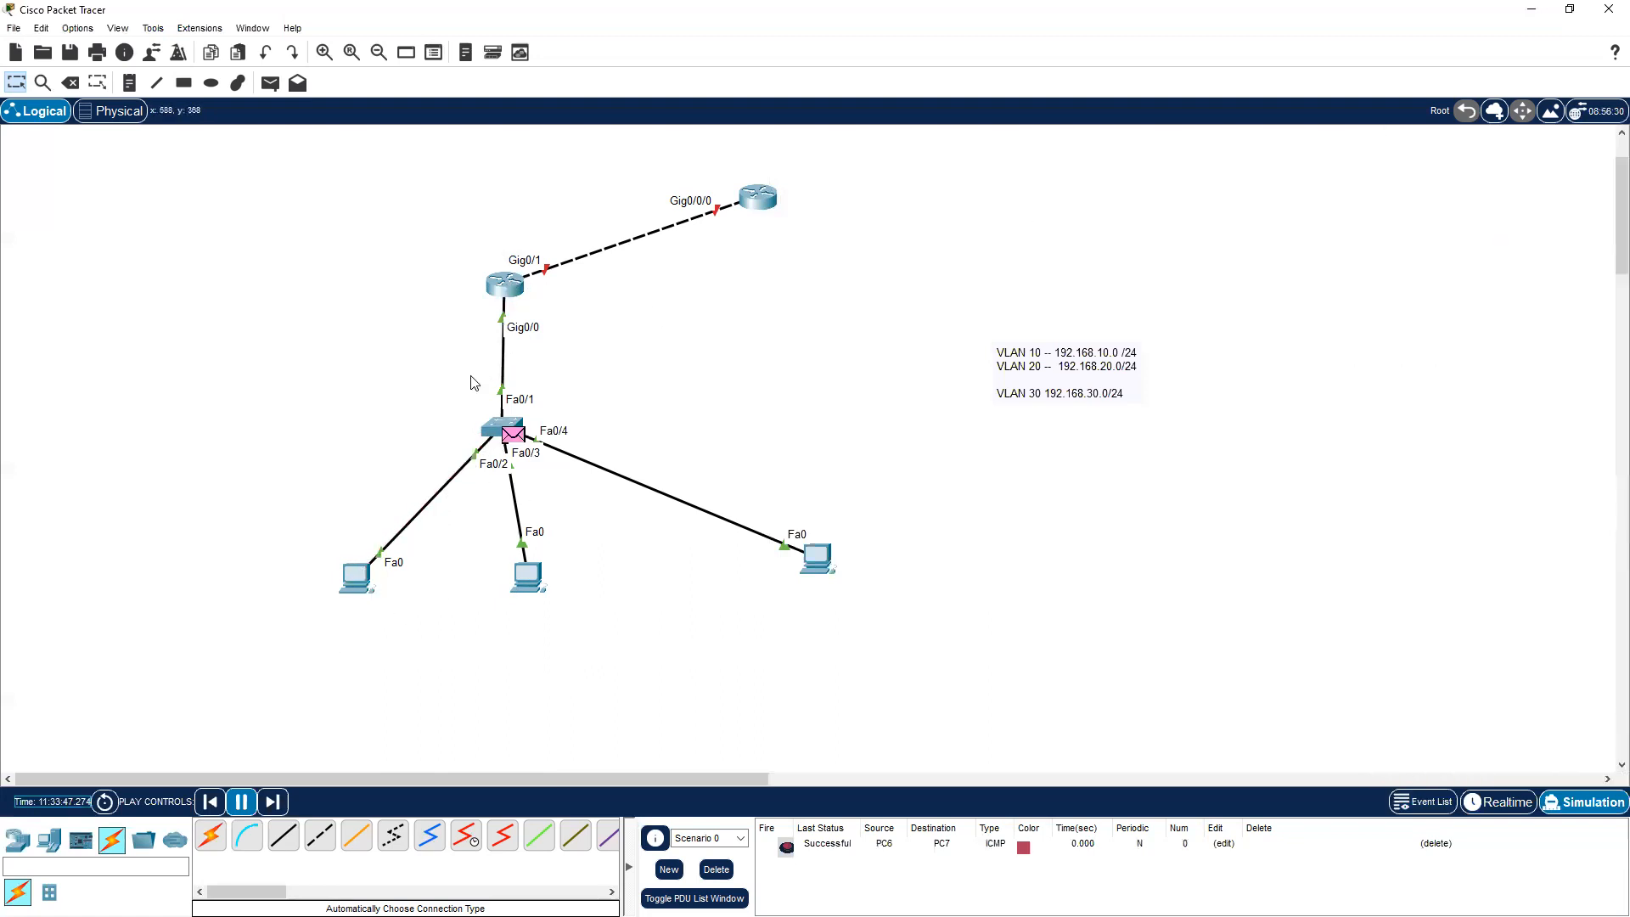
Move PC6 slightly outward, away from PC7, and return to Realtime mode
{"action": "left_click", "coordinate": [16, 85]}
{"action": "left_click_drag", "start_coordinate": [348, 592], "coordinate": [311, 594]}
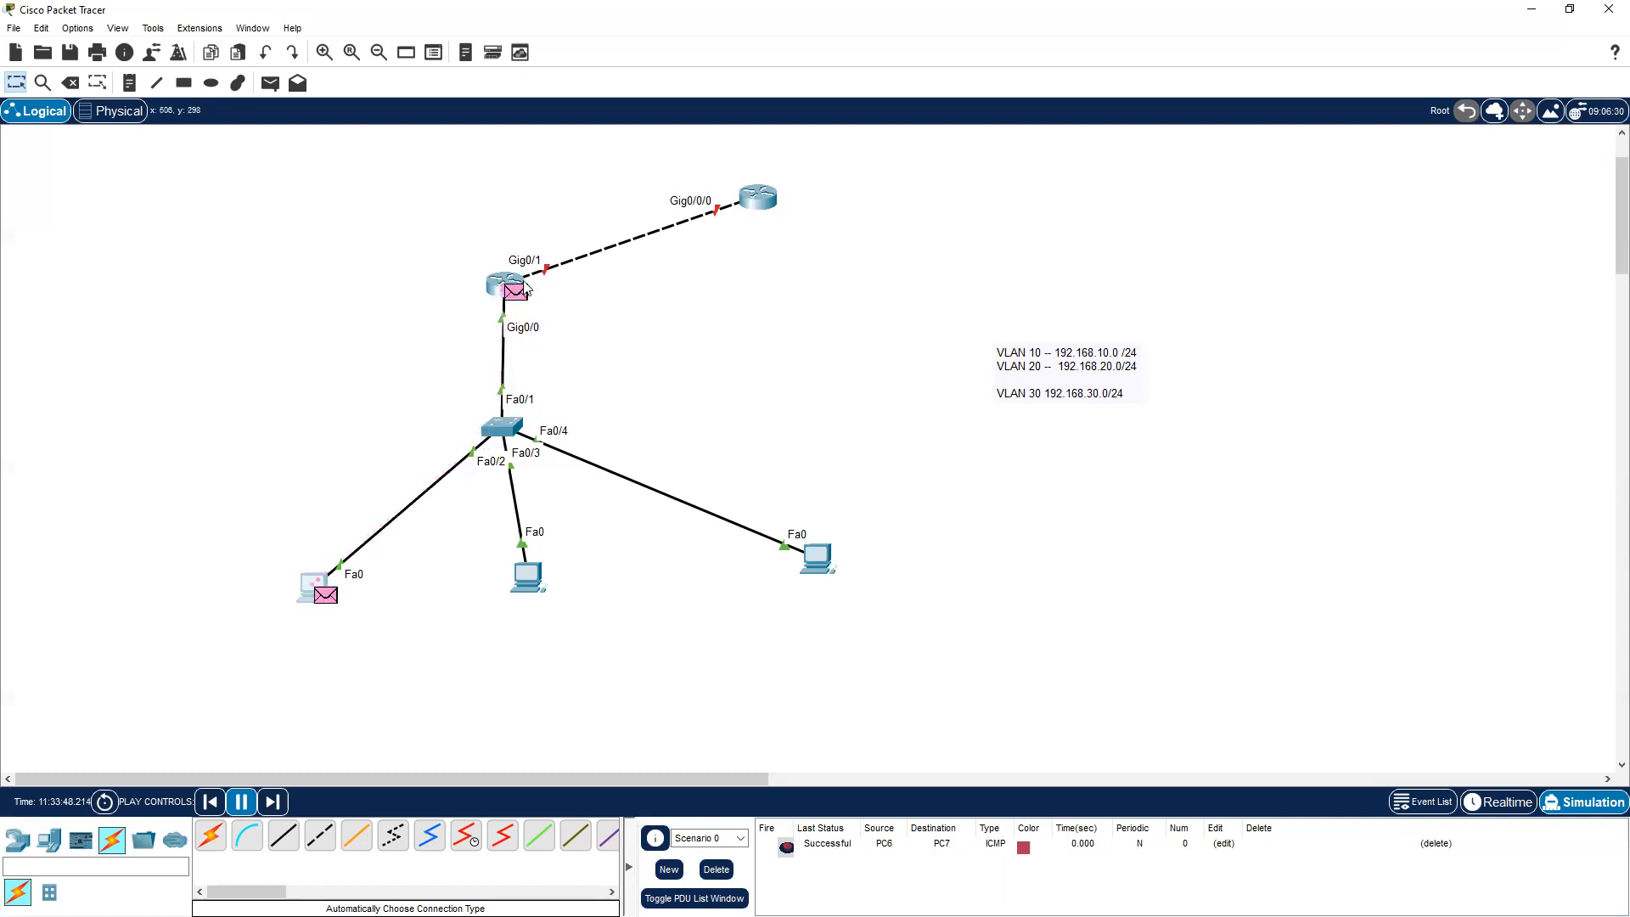
{"action": "left_click", "coordinate": [1499, 802]}
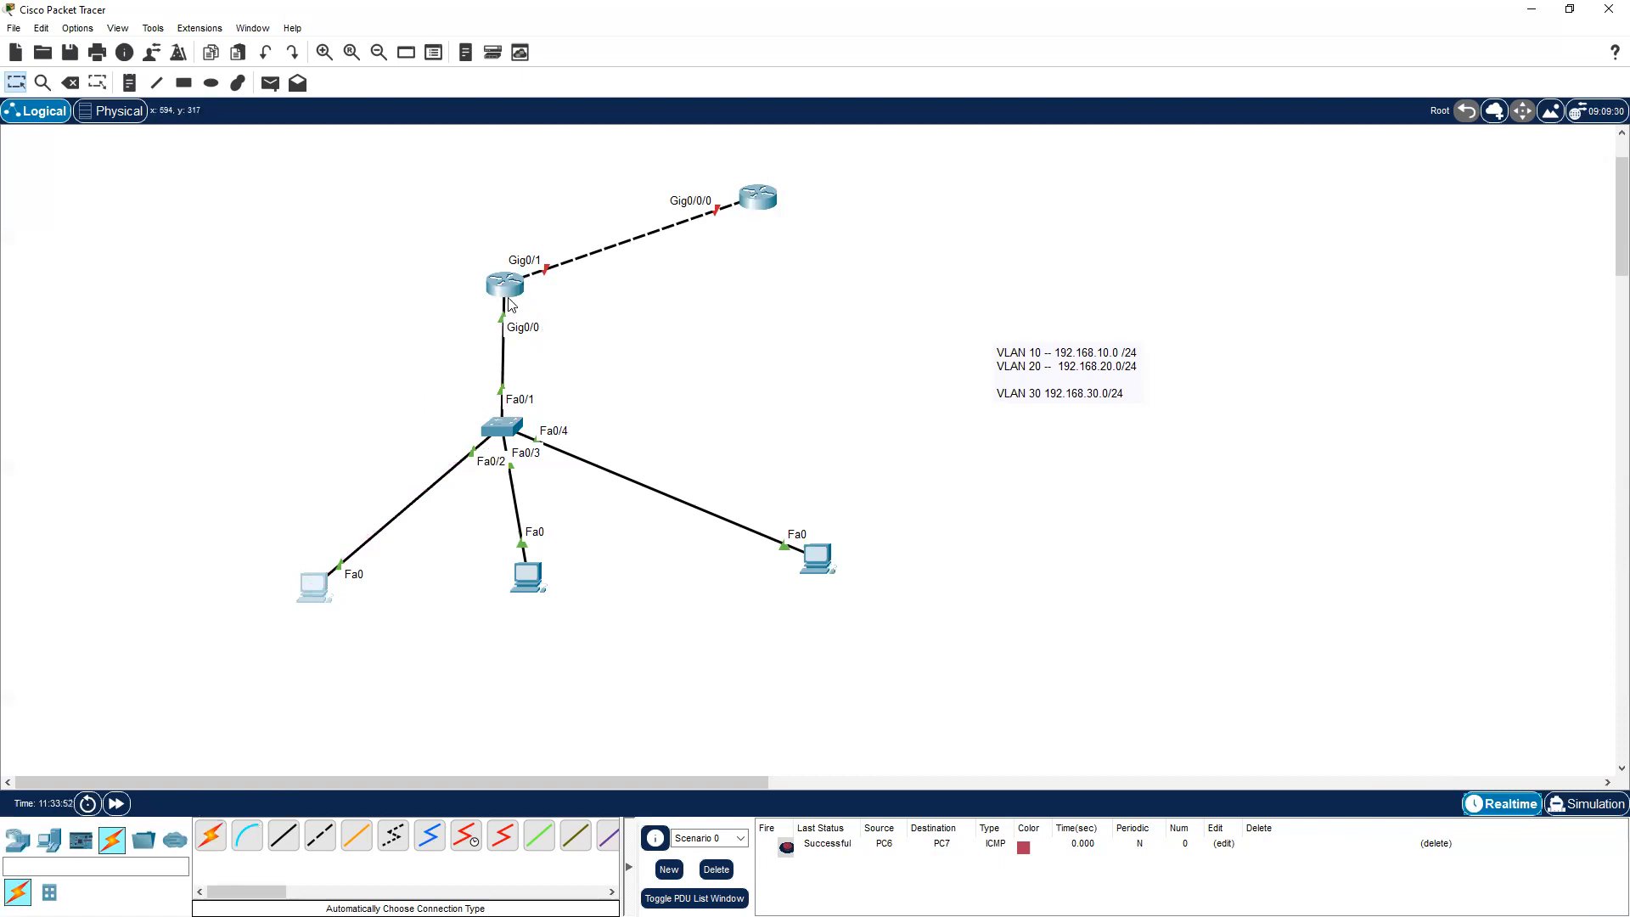
Highlight the VLAN 20 network address in the VLAN text note
{"action": "double_click", "coordinate": [1117, 374]}
{"action": "mouse_move", "coordinate": [1095, 362]}
{"action": "left_mouse_down"}
{"action": "mouse_move", "coordinate": [1044, 364]}
{"action": "mouse_move", "coordinate": [1113, 359]}
{"action": "left_mouse_up"}
{"action": "left_click", "coordinate": [1052, 356]}
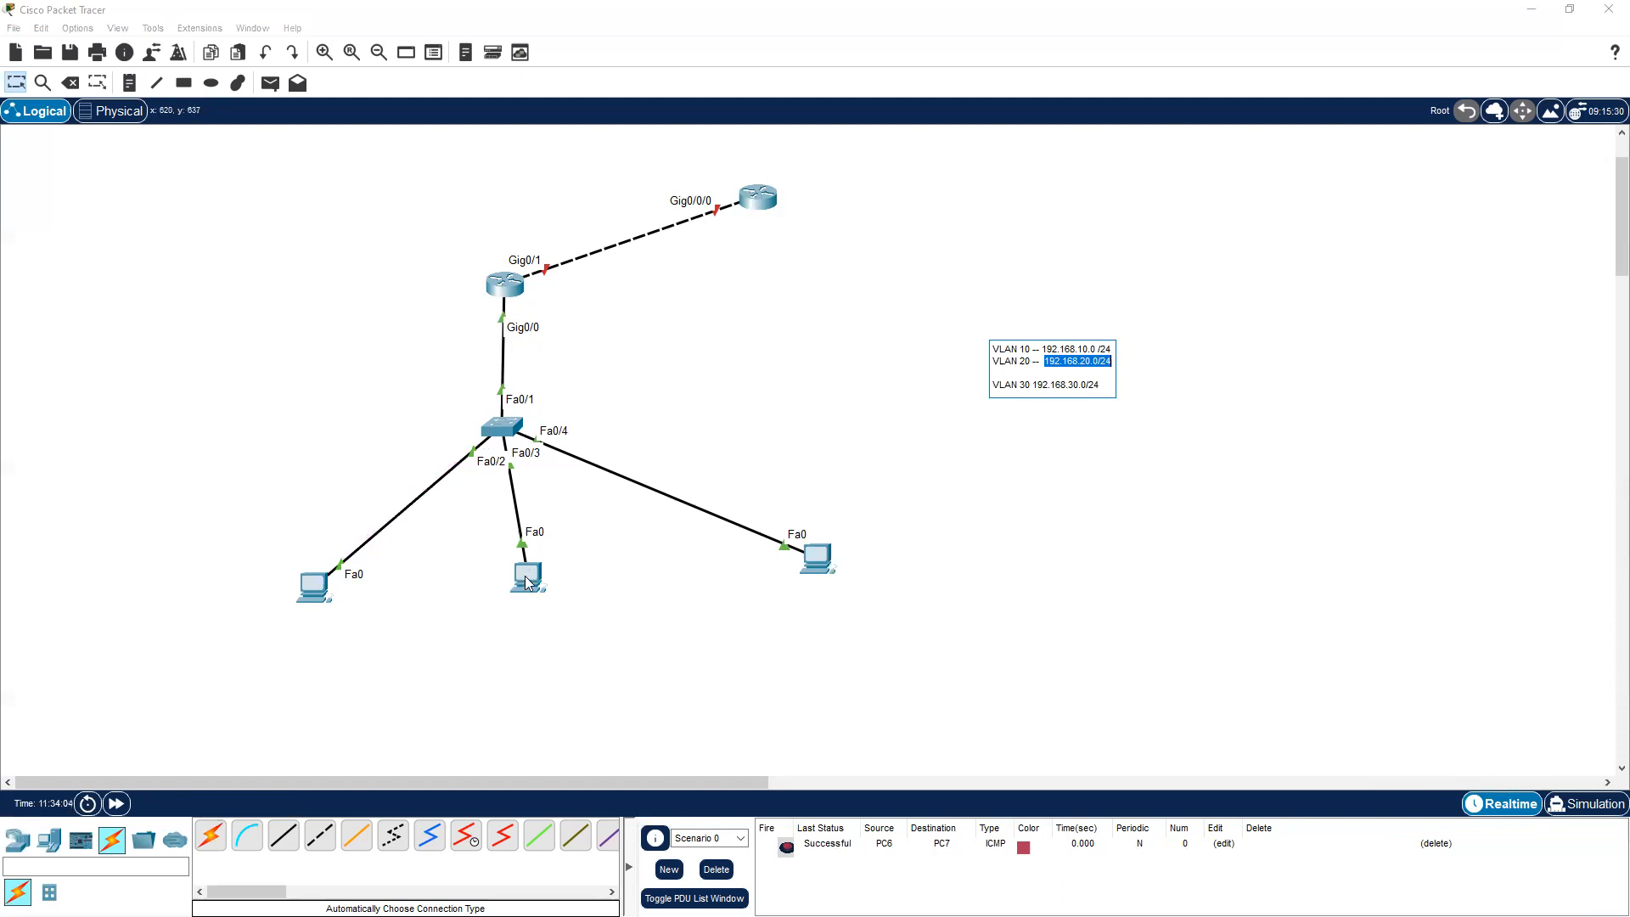
Move PC7 slightly farther from the switch and nudge Router1 and Switch4 to slightly adjusted positions in the topology
{"action": "left_click_drag", "start_coordinate": [528, 577], "coordinate": [518, 612]}
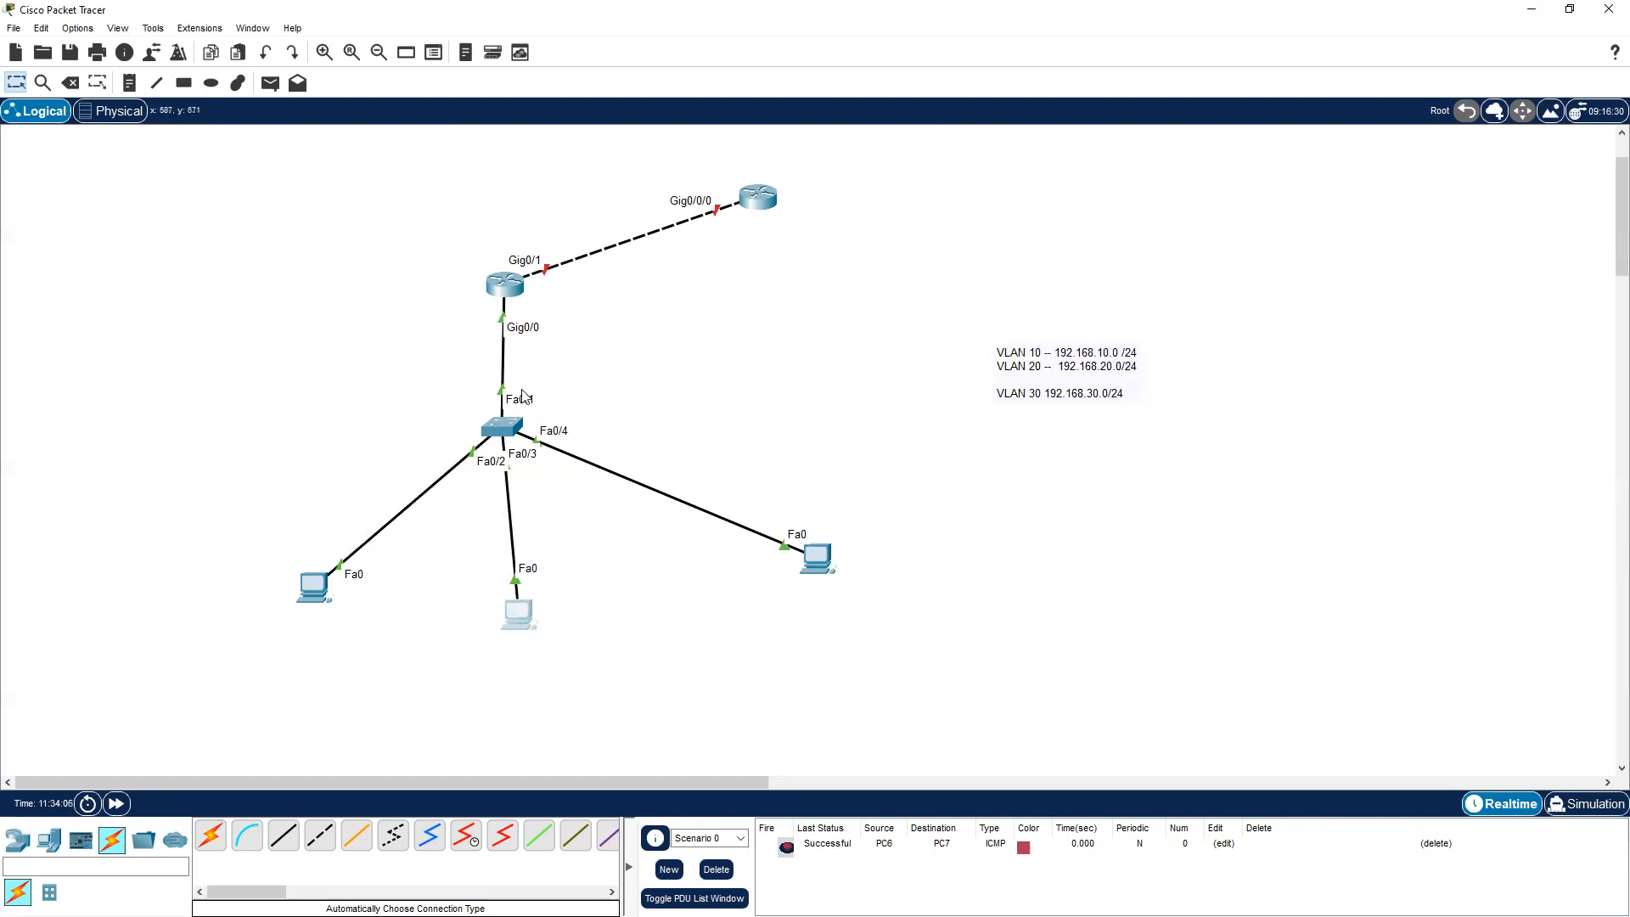
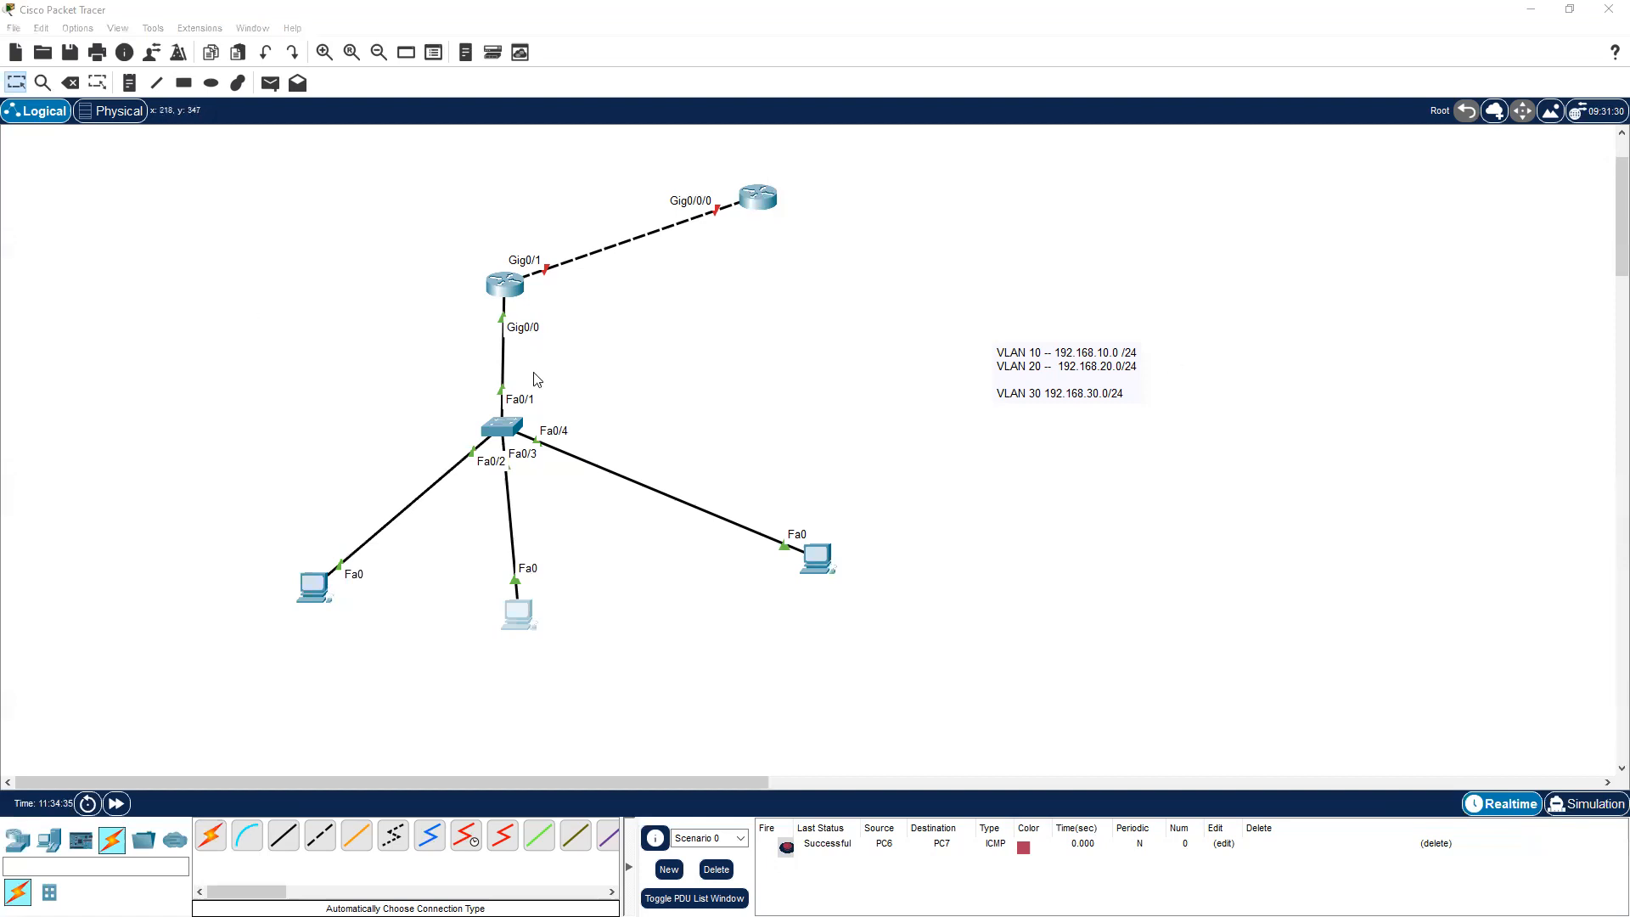
{"action": "left_click_drag", "start_coordinate": [522, 296], "coordinate": [528, 287]}
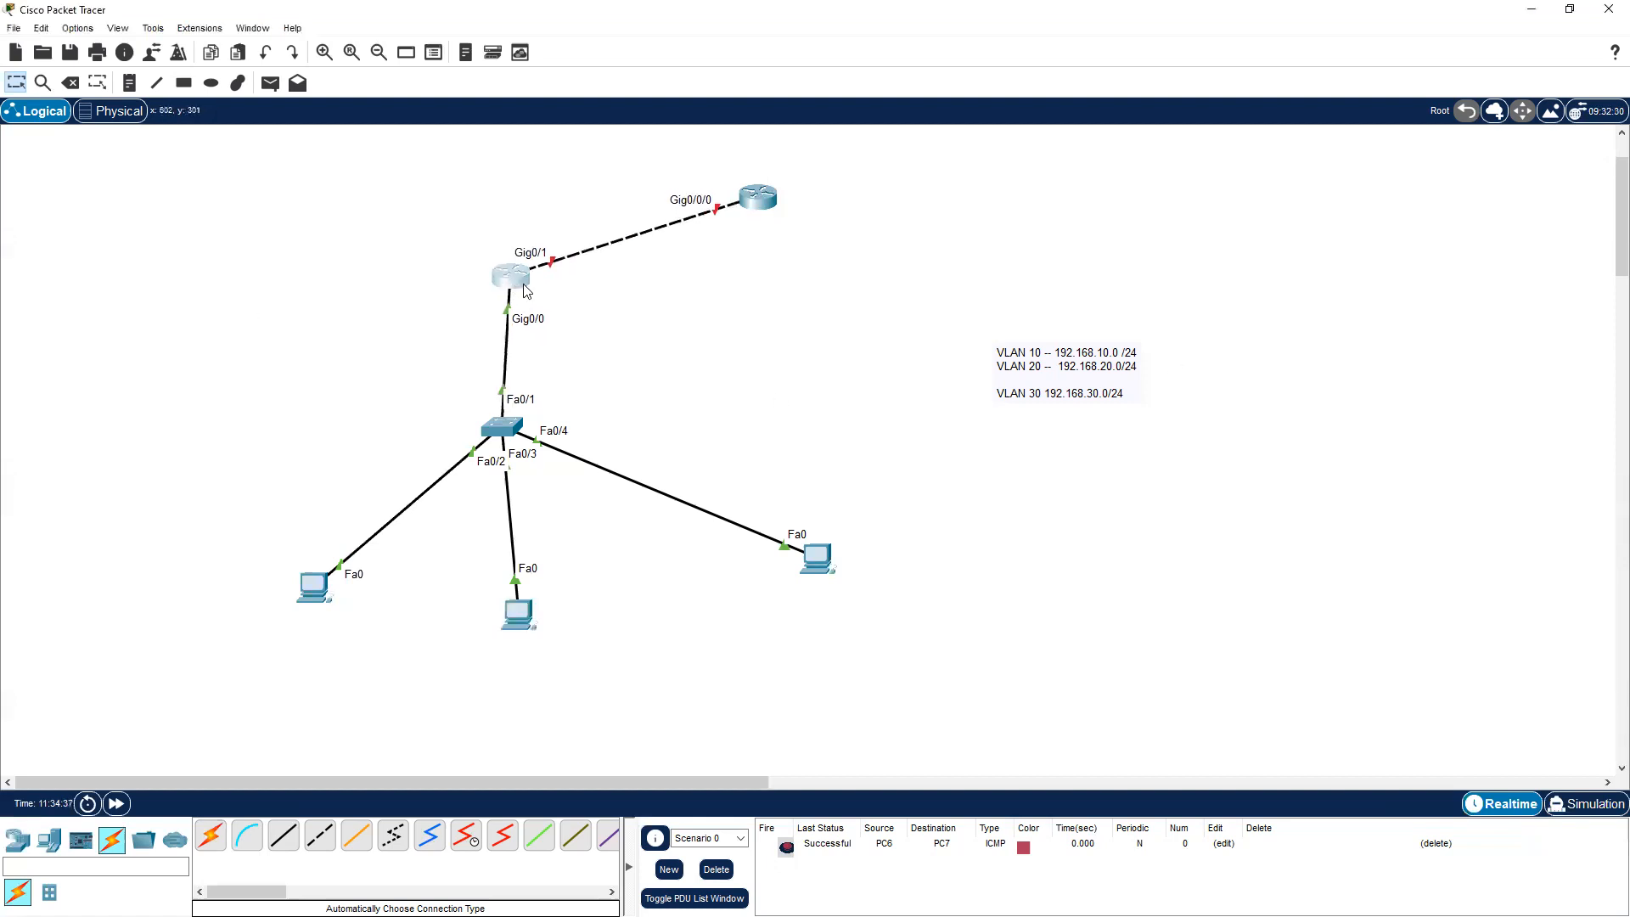
{"action": "left_click_drag", "start_coordinate": [944, 268], "coordinate": [1184, 480]}
{"action": "left_click_drag", "start_coordinate": [886, 272], "coordinate": [1286, 467]}
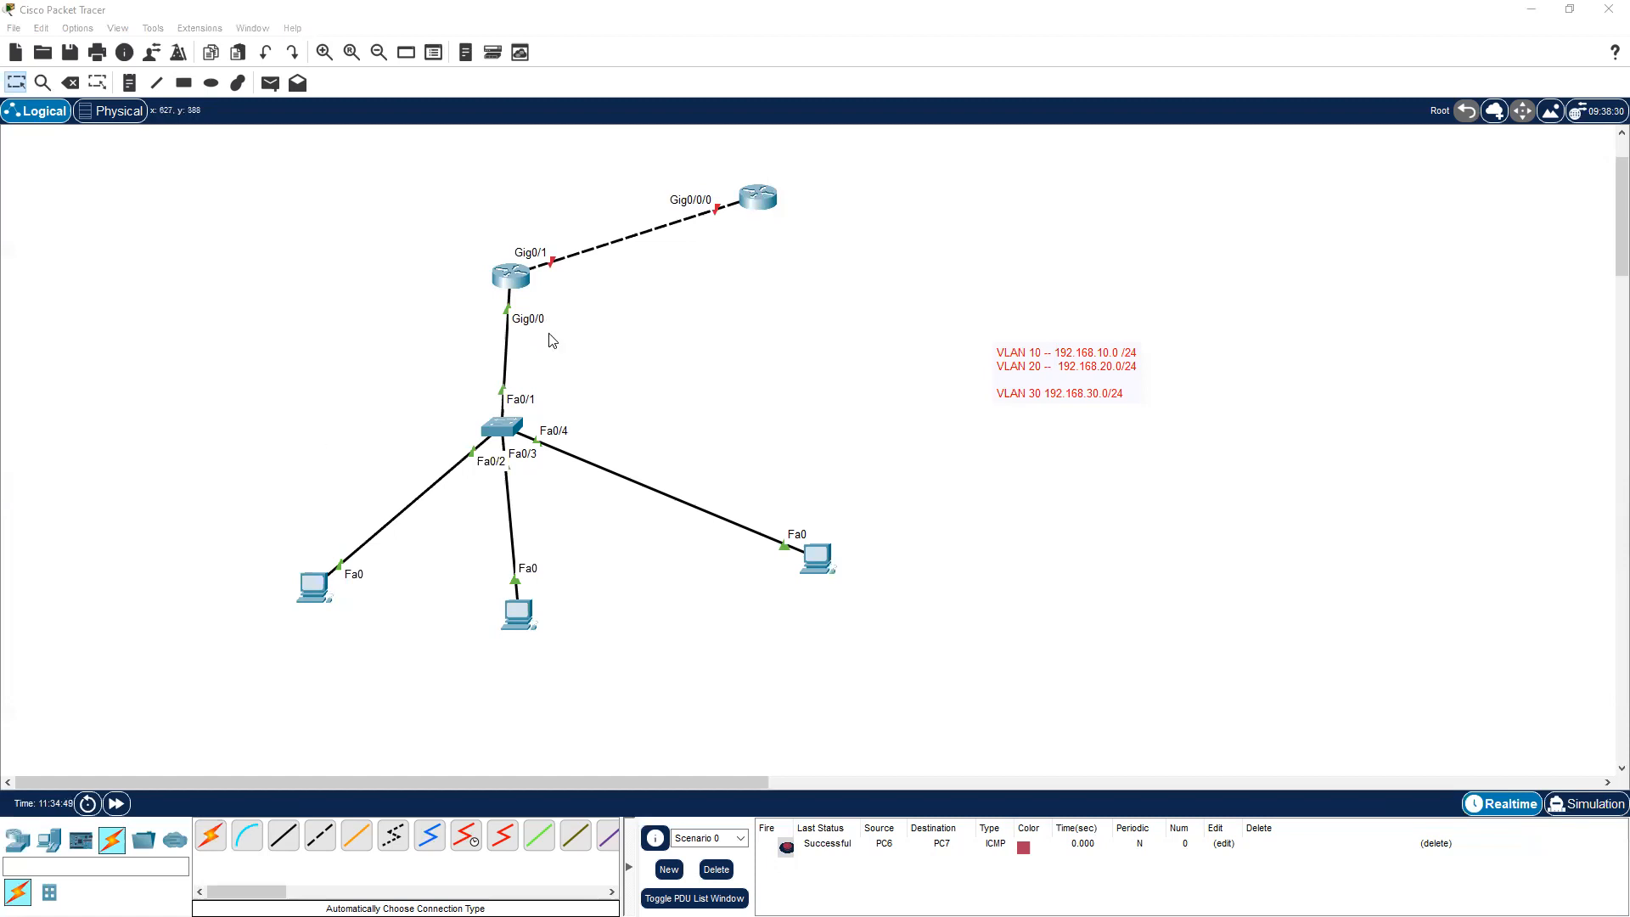
{"action": "left_click", "coordinate": [490, 278]}
{"action": "mouse_move", "coordinate": [490, 279]}
{"action": "left_mouse_down"}
{"action": "mouse_move", "coordinate": [467, 266]}
{"action": "mouse_move", "coordinate": [486, 282]}
{"action": "left_mouse_up"}
{"action": "left_click", "coordinate": [646, 365]}
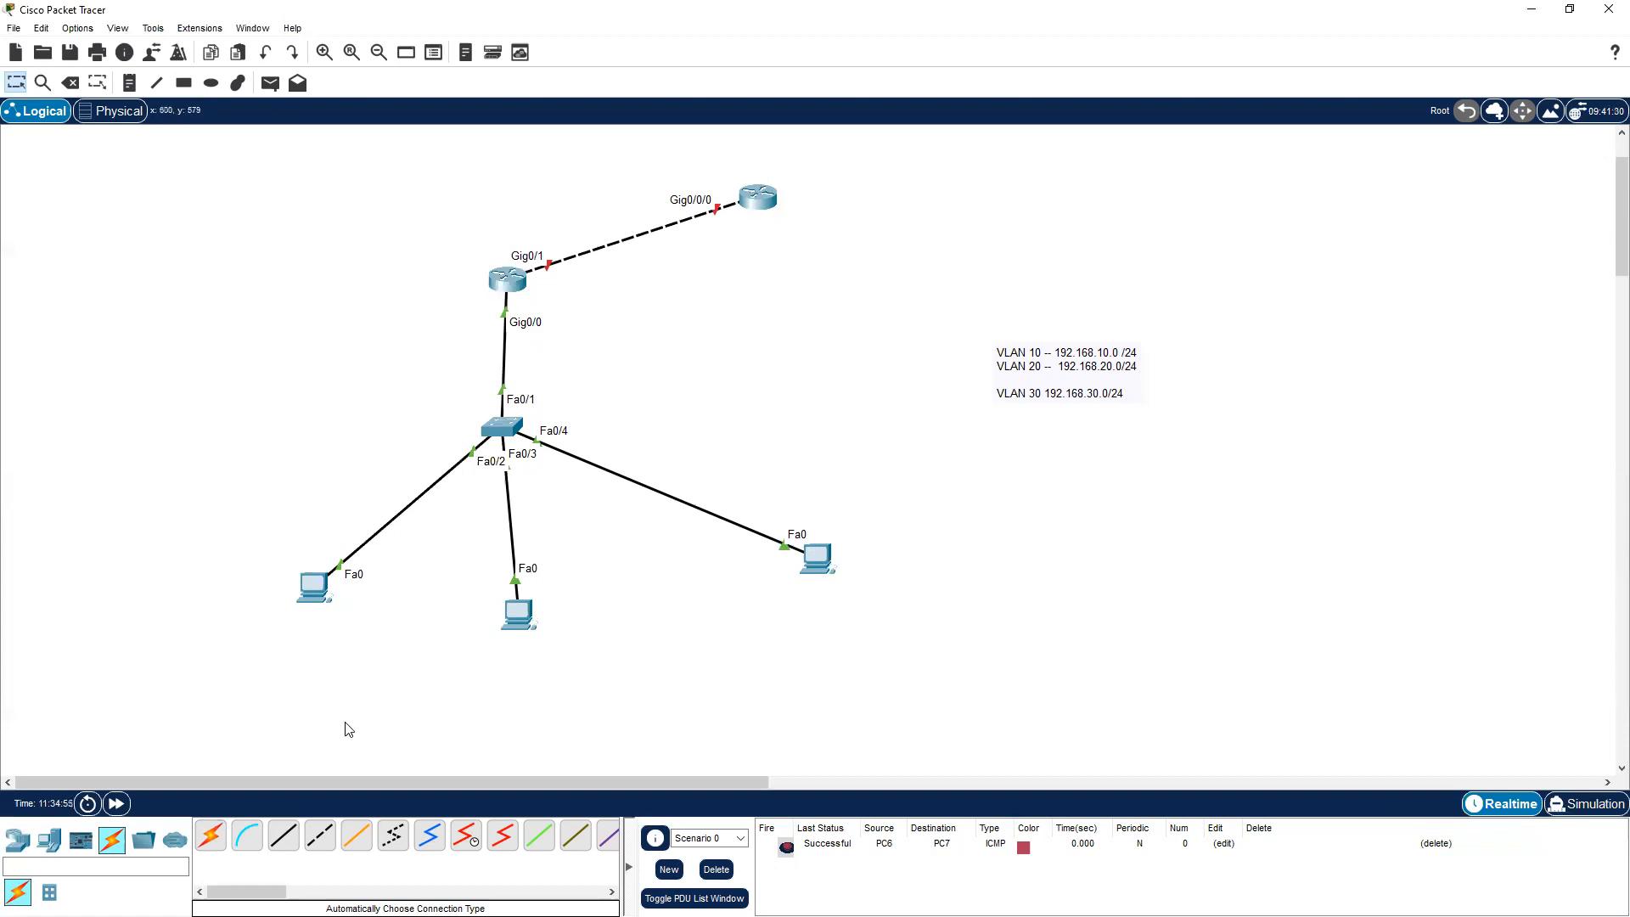
{"action": "left_click_drag", "start_coordinate": [490, 434], "coordinate": [501, 439]}
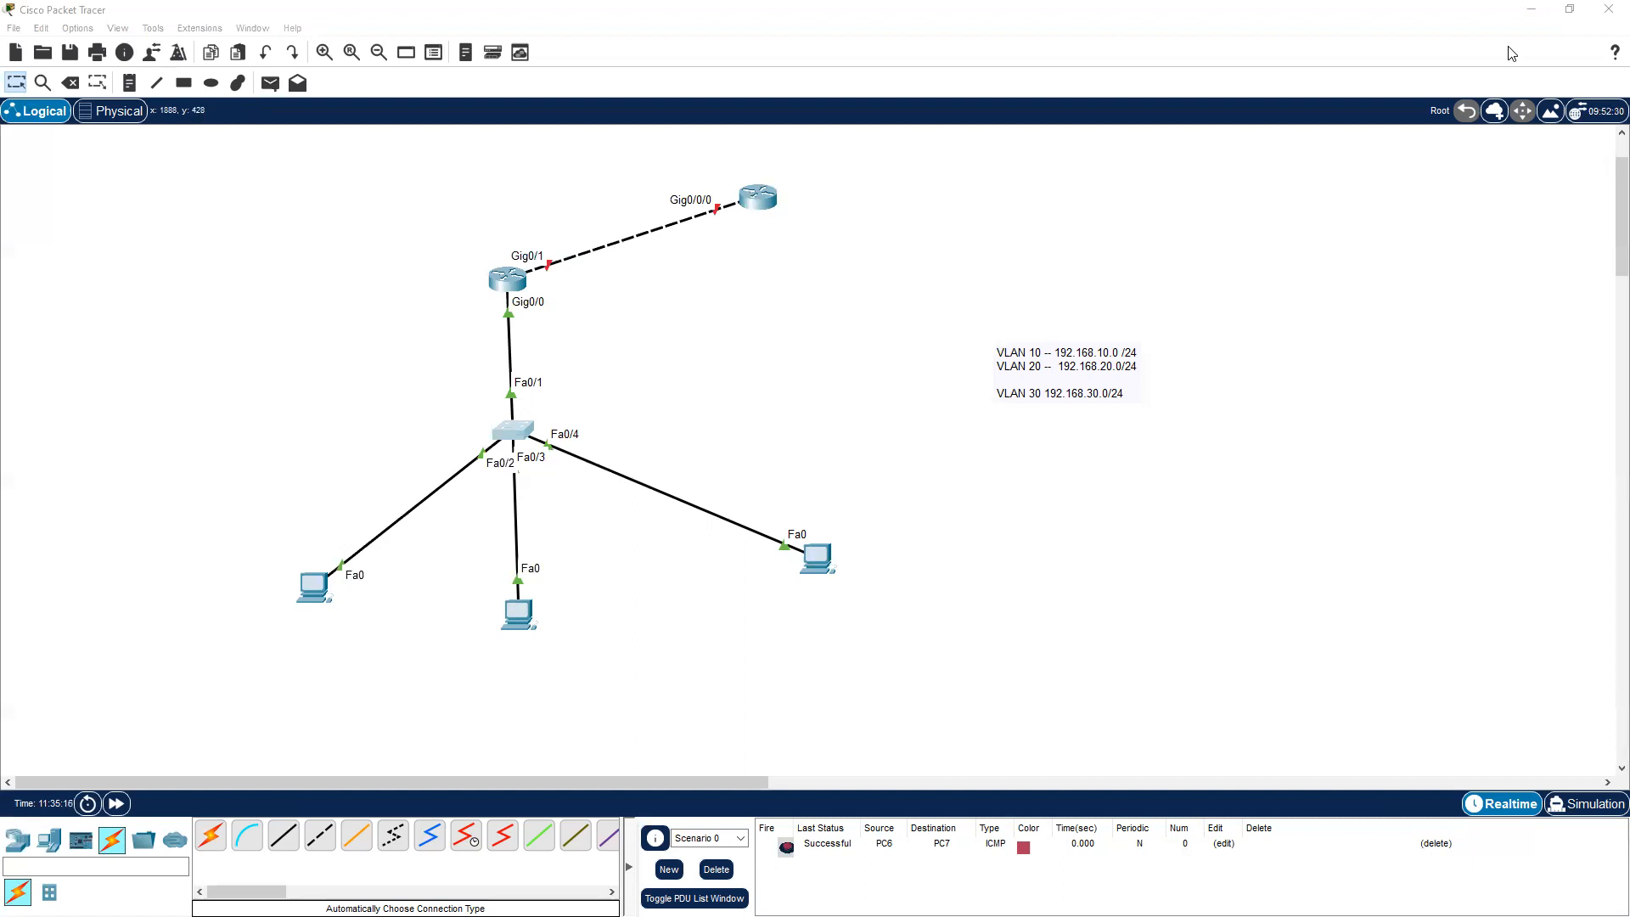
Capture the topology with Snipping Tool, underline the router's Gig0/0 interface in red and write a circled 30 beside the leftmost PC
{"action": "left_click_drag", "start_coordinate": [113, 212], "coordinate": [877, 659]}
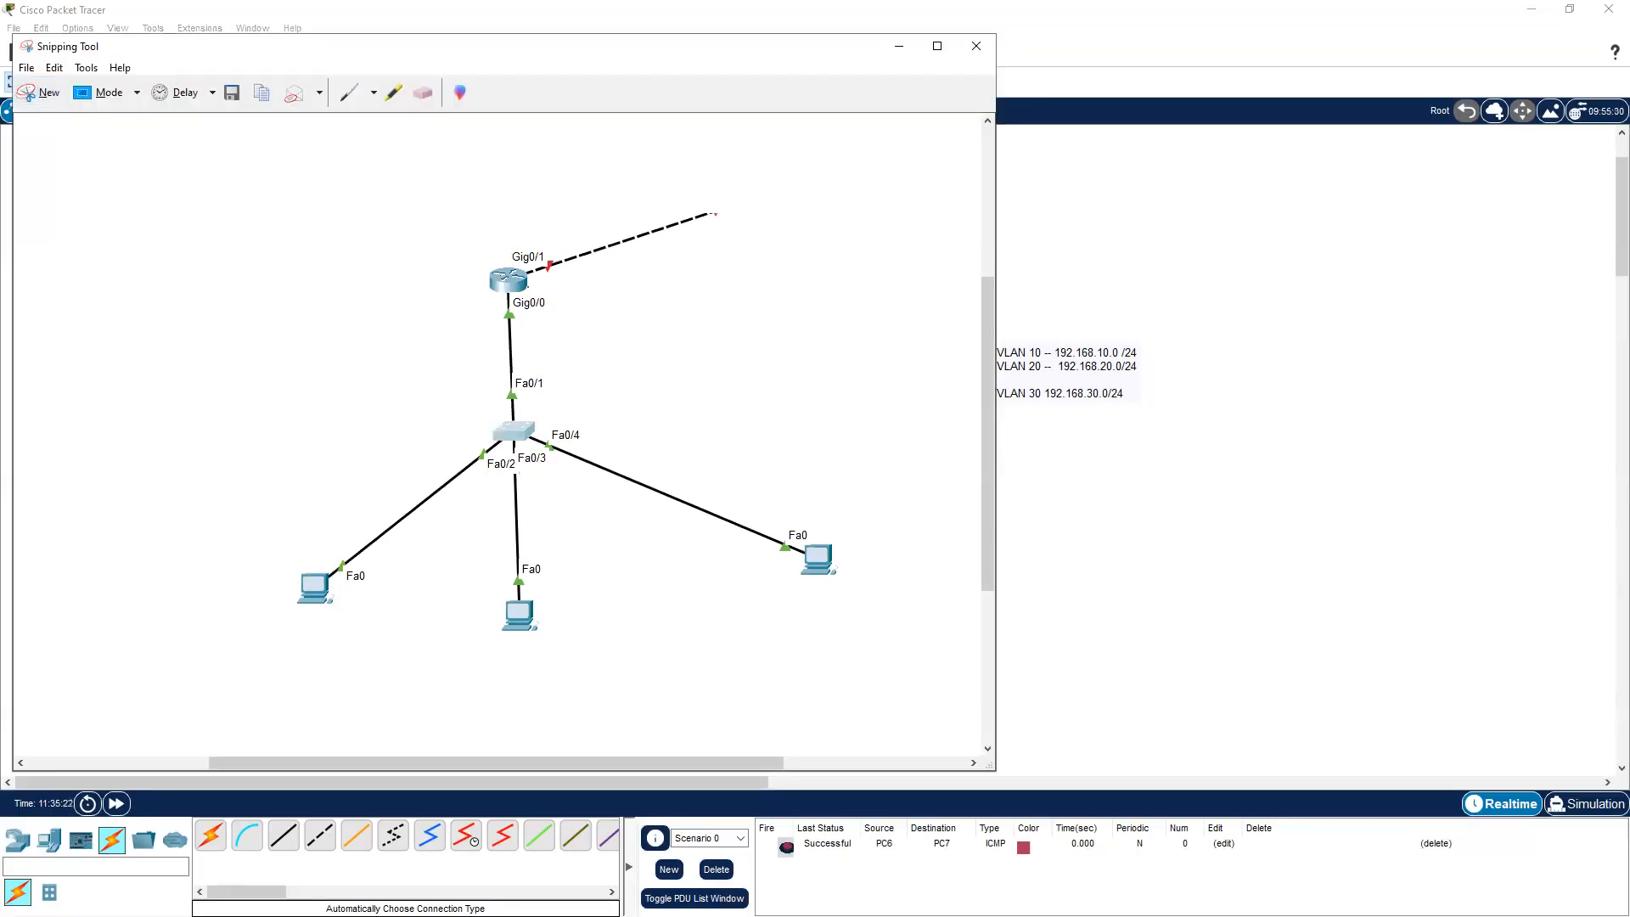
{"action": "mouse_move", "coordinate": [540, 295]}
{"action": "left_mouse_down"}
{"action": "mouse_move", "coordinate": [477, 315]}
{"action": "mouse_move", "coordinate": [586, 300]}
{"action": "left_mouse_up"}
{"action": "left_click_drag", "start_coordinate": [464, 300], "coordinate": [591, 292]}
{"action": "mouse_move", "coordinate": [45, 568]}
{"action": "left_mouse_down"}
{"action": "mouse_move", "coordinate": [84, 586]}
{"action": "mouse_move", "coordinate": [60, 616]}
{"action": "mouse_move", "coordinate": [78, 558]}
{"action": "mouse_move", "coordinate": [85, 592]}
{"action": "left_mouse_up"}
{"action": "mouse_move", "coordinate": [77, 521]}
{"action": "left_mouse_down"}
{"action": "mouse_move", "coordinate": [141, 586]}
{"action": "mouse_move", "coordinate": [68, 523]}
{"action": "left_mouse_up"}
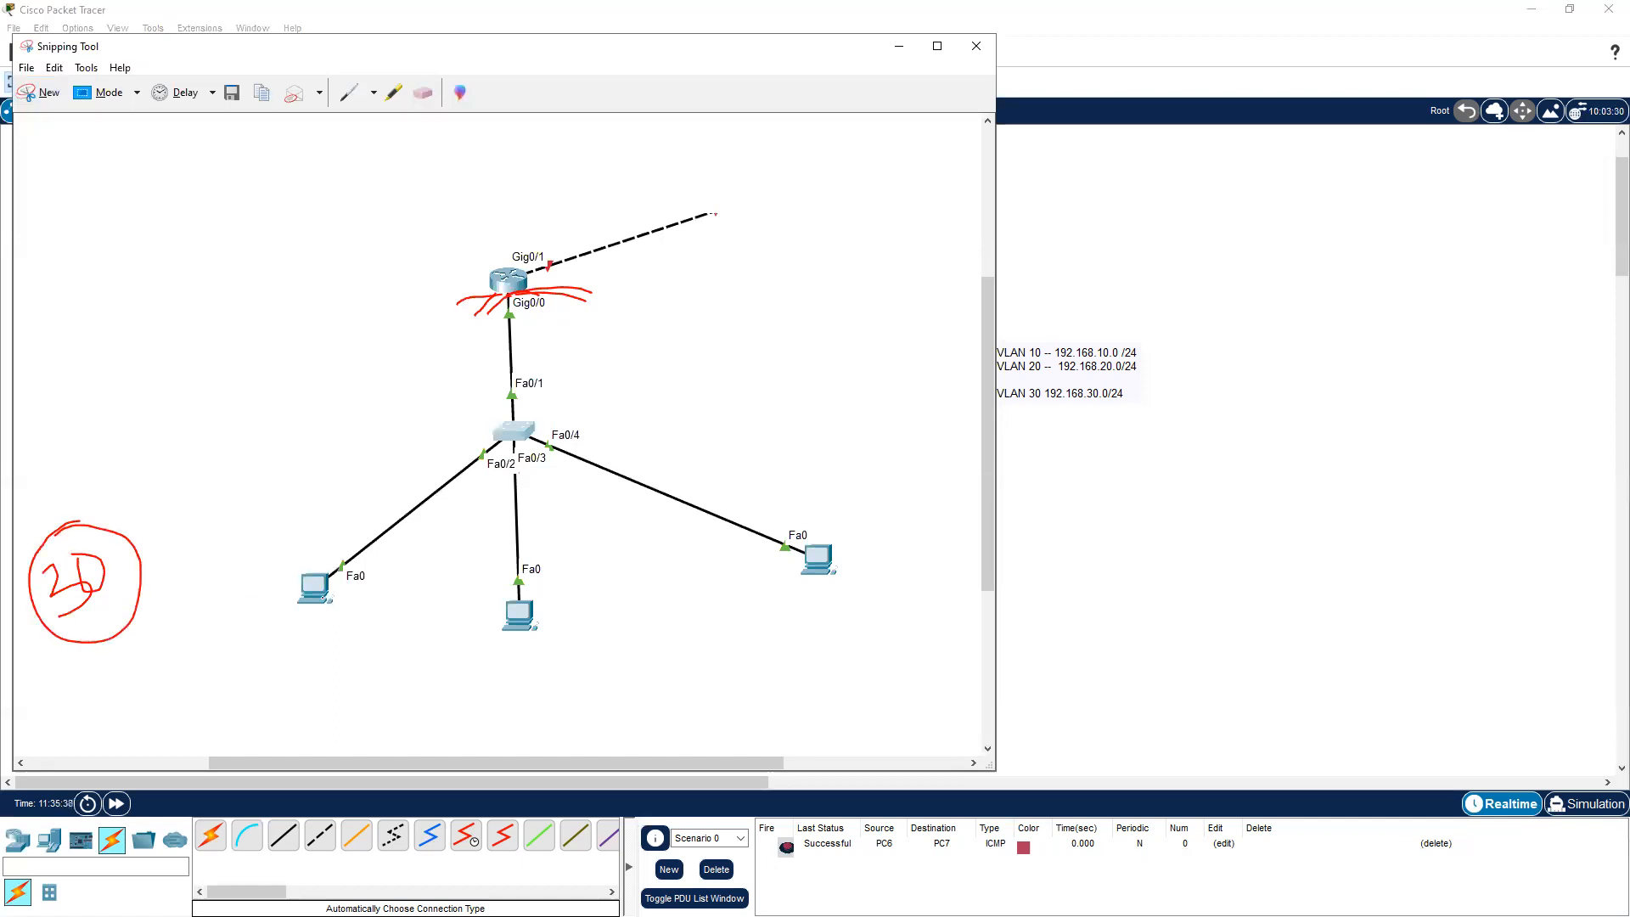
Trace the path between the two nearer PCs through the switch and router, mark the trunk link and connect a small box to Gig0/0
{"action": "mouse_move", "coordinate": [325, 598]}
{"action": "left_mouse_down"}
{"action": "mouse_move", "coordinate": [472, 467]}
{"action": "mouse_move", "coordinate": [528, 502]}
{"action": "mouse_move", "coordinate": [533, 602]}
{"action": "left_mouse_up"}
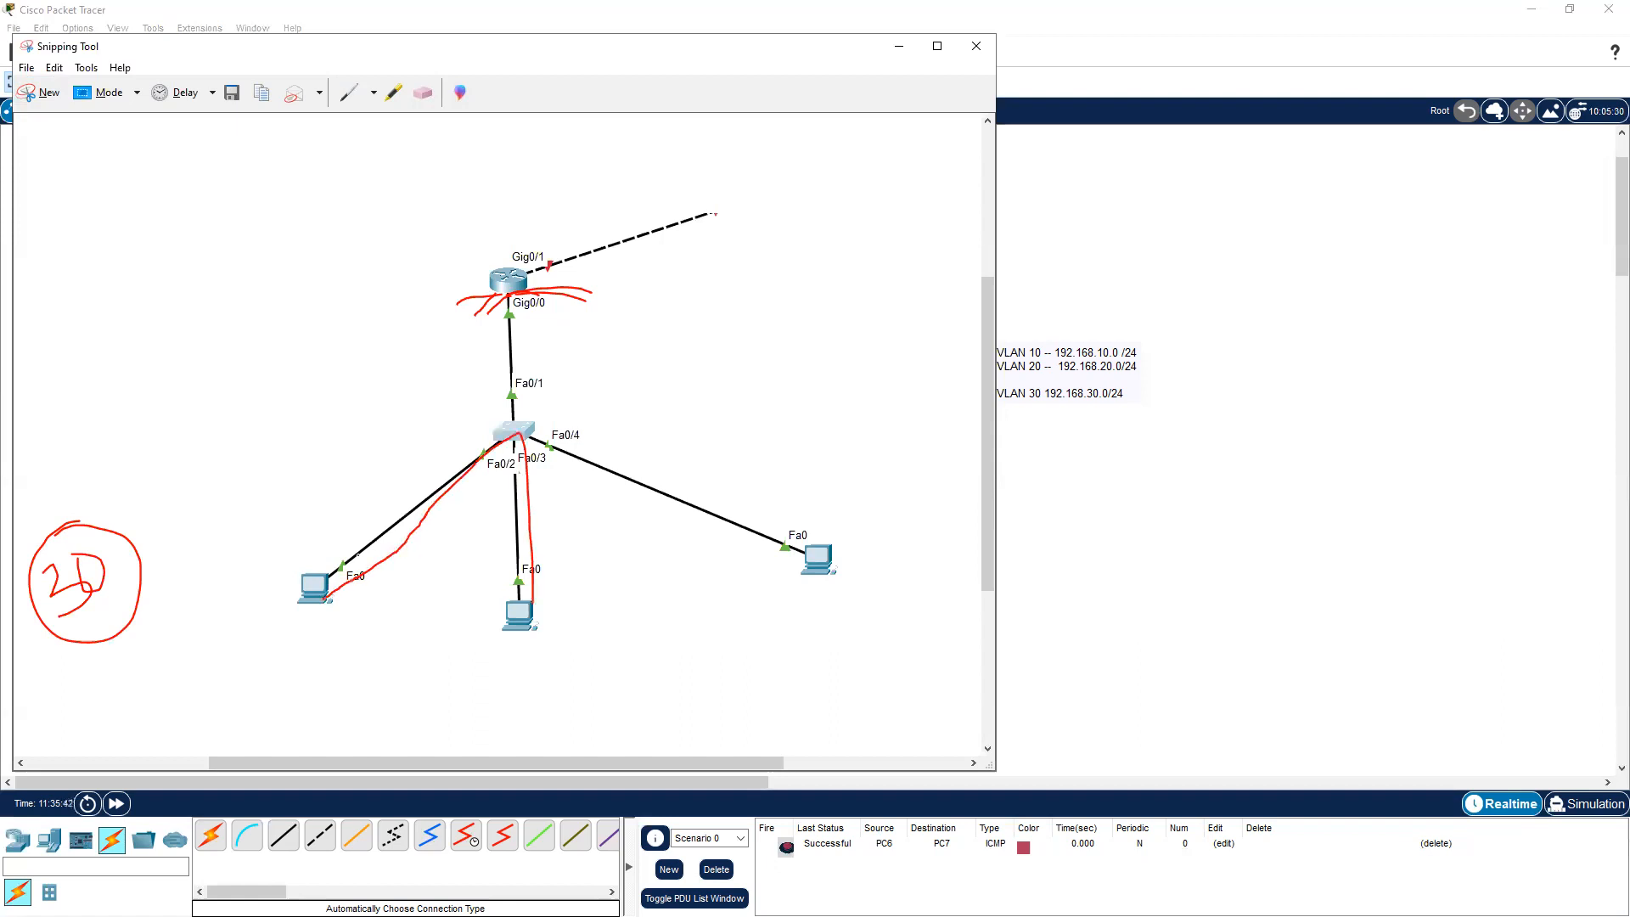
{"action": "mouse_move", "coordinate": [314, 601]}
{"action": "left_mouse_down"}
{"action": "mouse_move", "coordinate": [481, 464]}
{"action": "mouse_move", "coordinate": [504, 304]}
{"action": "mouse_move", "coordinate": [544, 590]}
{"action": "left_mouse_up"}
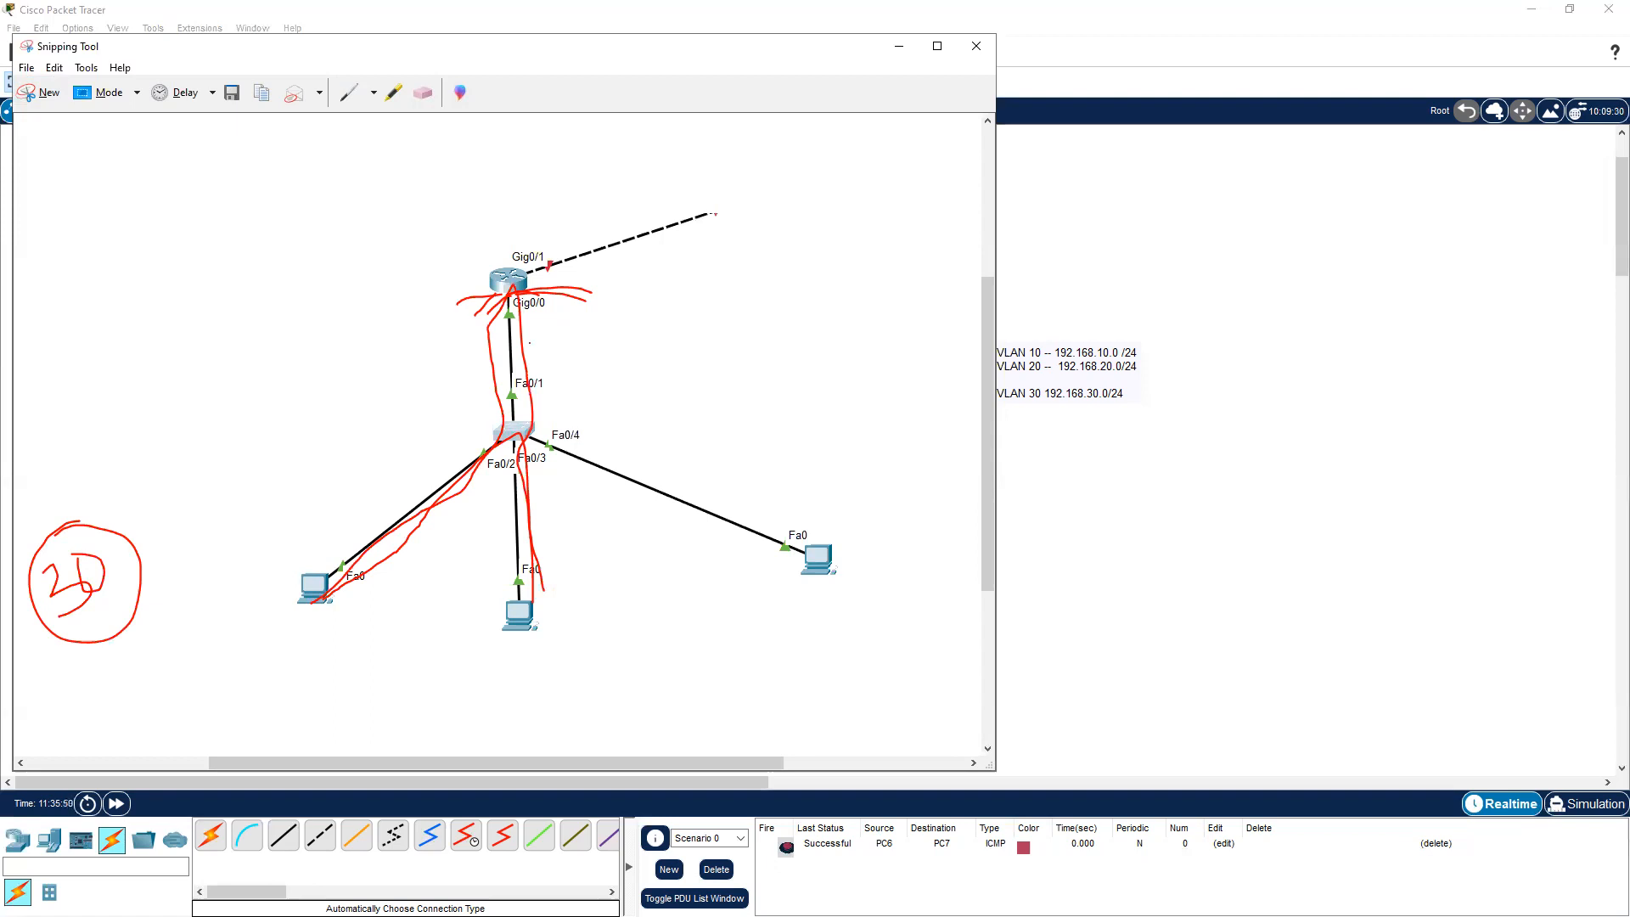
{"action": "mouse_move", "coordinate": [696, 326]}
{"action": "left_mouse_down"}
{"action": "mouse_move", "coordinate": [507, 365]}
{"action": "mouse_move", "coordinate": [533, 364]}
{"action": "left_mouse_up"}
{"action": "mouse_move", "coordinate": [603, 417]}
{"action": "left_mouse_down"}
{"action": "mouse_move", "coordinate": [603, 455]}
{"action": "mouse_move", "coordinate": [634, 425]}
{"action": "mouse_move", "coordinate": [604, 453]}
{"action": "mouse_move", "coordinate": [507, 308]}
{"action": "left_mouse_up"}
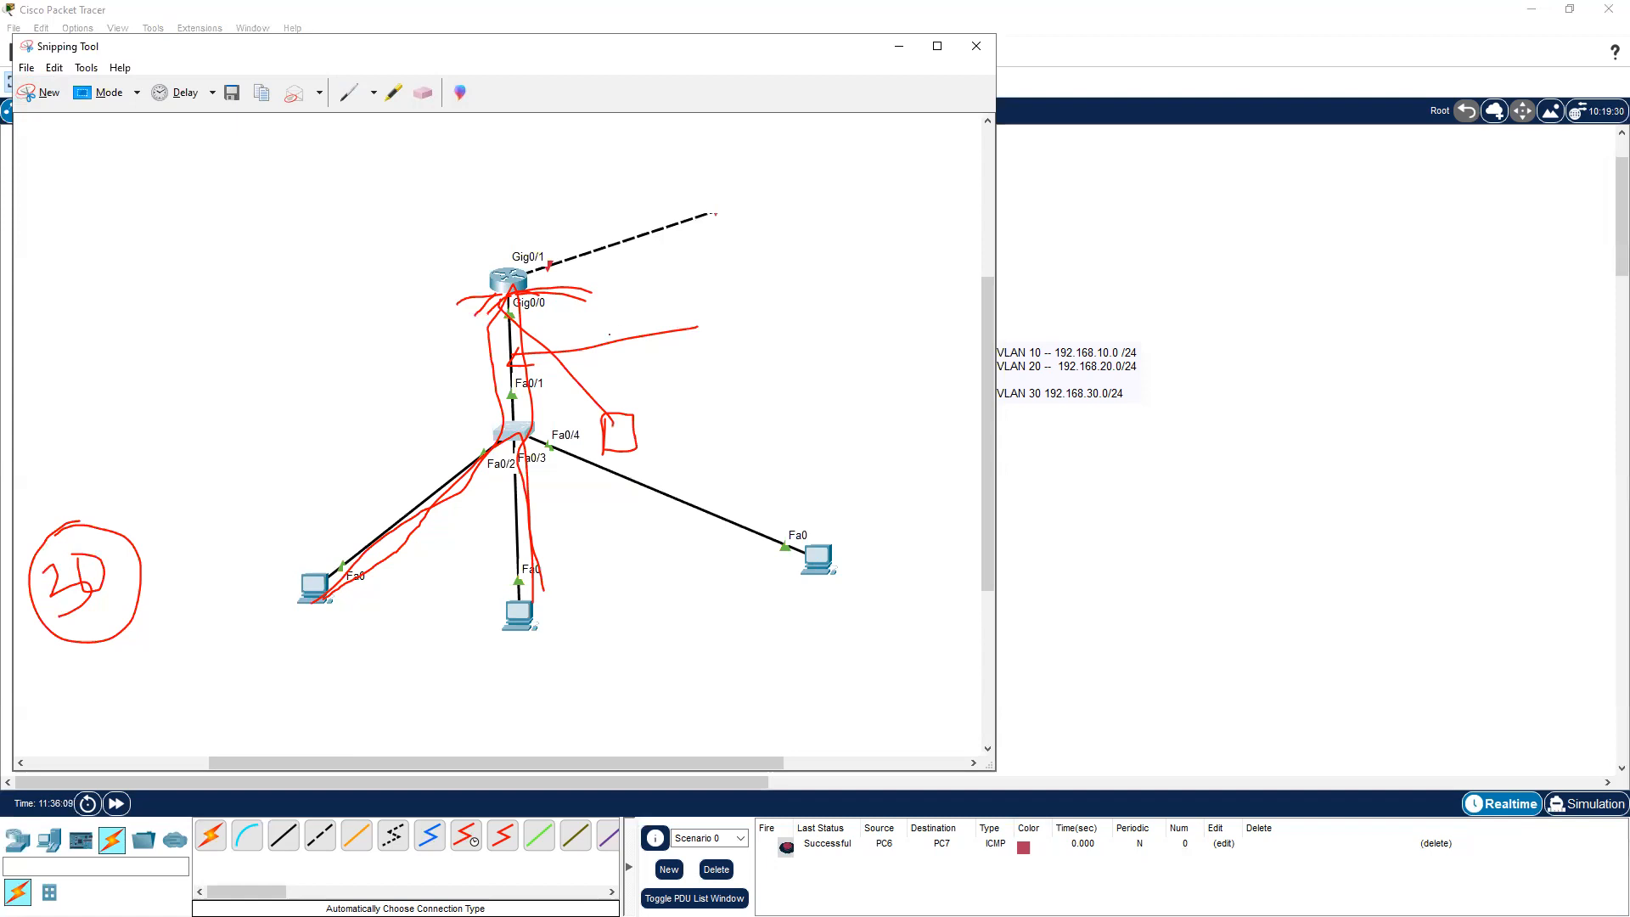
Write a large encircled 20 beside the trunk link and draw traffic lines from all the PCs up to the router
{"action": "mouse_move", "coordinate": [688, 386]}
{"action": "left_mouse_down"}
{"action": "mouse_move", "coordinate": [721, 420]}
{"action": "mouse_move", "coordinate": [794, 348]}
{"action": "mouse_move", "coordinate": [766, 389]}
{"action": "left_mouse_up"}
{"action": "left_click_drag", "start_coordinate": [638, 342], "coordinate": [653, 326]}
{"action": "mouse_move", "coordinate": [216, 641]}
{"action": "left_mouse_down"}
{"action": "mouse_move", "coordinate": [441, 435]}
{"action": "mouse_move", "coordinate": [479, 316]}
{"action": "left_mouse_up"}
{"action": "mouse_move", "coordinate": [348, 580]}
{"action": "left_mouse_down"}
{"action": "mouse_move", "coordinate": [501, 345]}
{"action": "mouse_move", "coordinate": [509, 297]}
{"action": "left_mouse_up"}
{"action": "left_click_drag", "start_coordinate": [551, 566], "coordinate": [497, 312]}
{"action": "left_click_drag", "start_coordinate": [830, 616], "coordinate": [500, 318]}
{"action": "left_click_drag", "start_coordinate": [824, 533], "coordinate": [532, 340]}
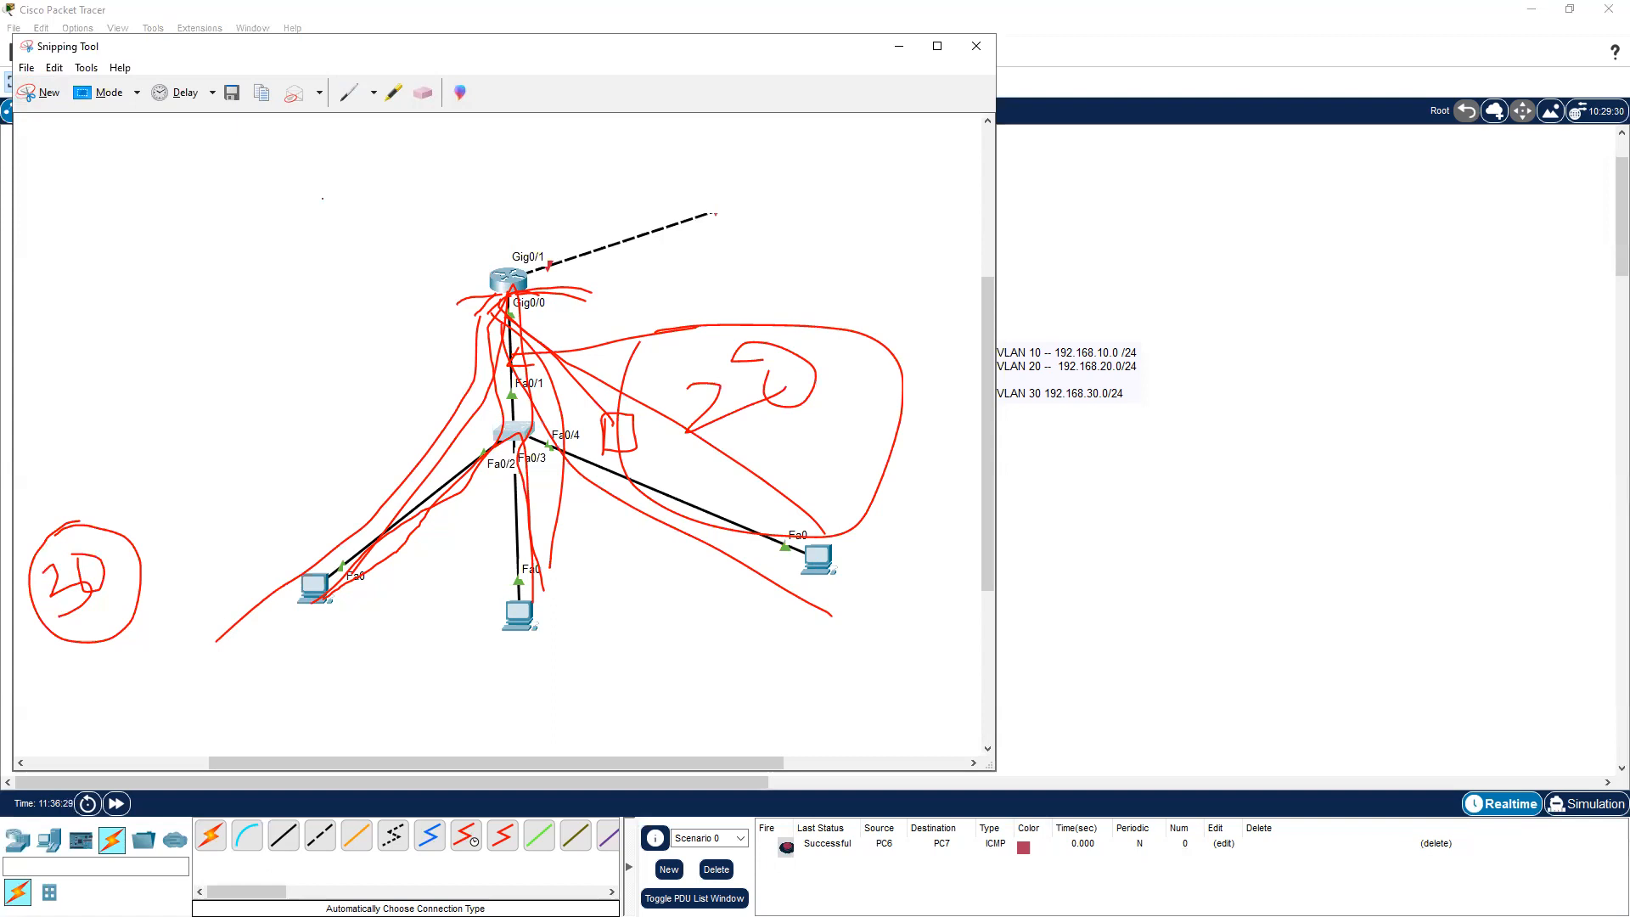
Write a circled "Slow" beside the router and link it to the underlined note "Software Based"
{"action": "mouse_move", "coordinate": [162, 253]}
{"action": "left_mouse_down"}
{"action": "mouse_move", "coordinate": [151, 287]}
{"action": "mouse_move", "coordinate": [230, 223]}
{"action": "left_mouse_up"}
{"action": "left_click_drag", "start_coordinate": [108, 291], "coordinate": [228, 201]}
{"action": "mouse_move", "coordinate": [156, 328]}
{"action": "left_mouse_down"}
{"action": "mouse_move", "coordinate": [154, 216]}
{"action": "mouse_move", "coordinate": [319, 192]}
{"action": "mouse_move", "coordinate": [489, 140]}
{"action": "mouse_move", "coordinate": [371, 222]}
{"action": "left_mouse_up"}
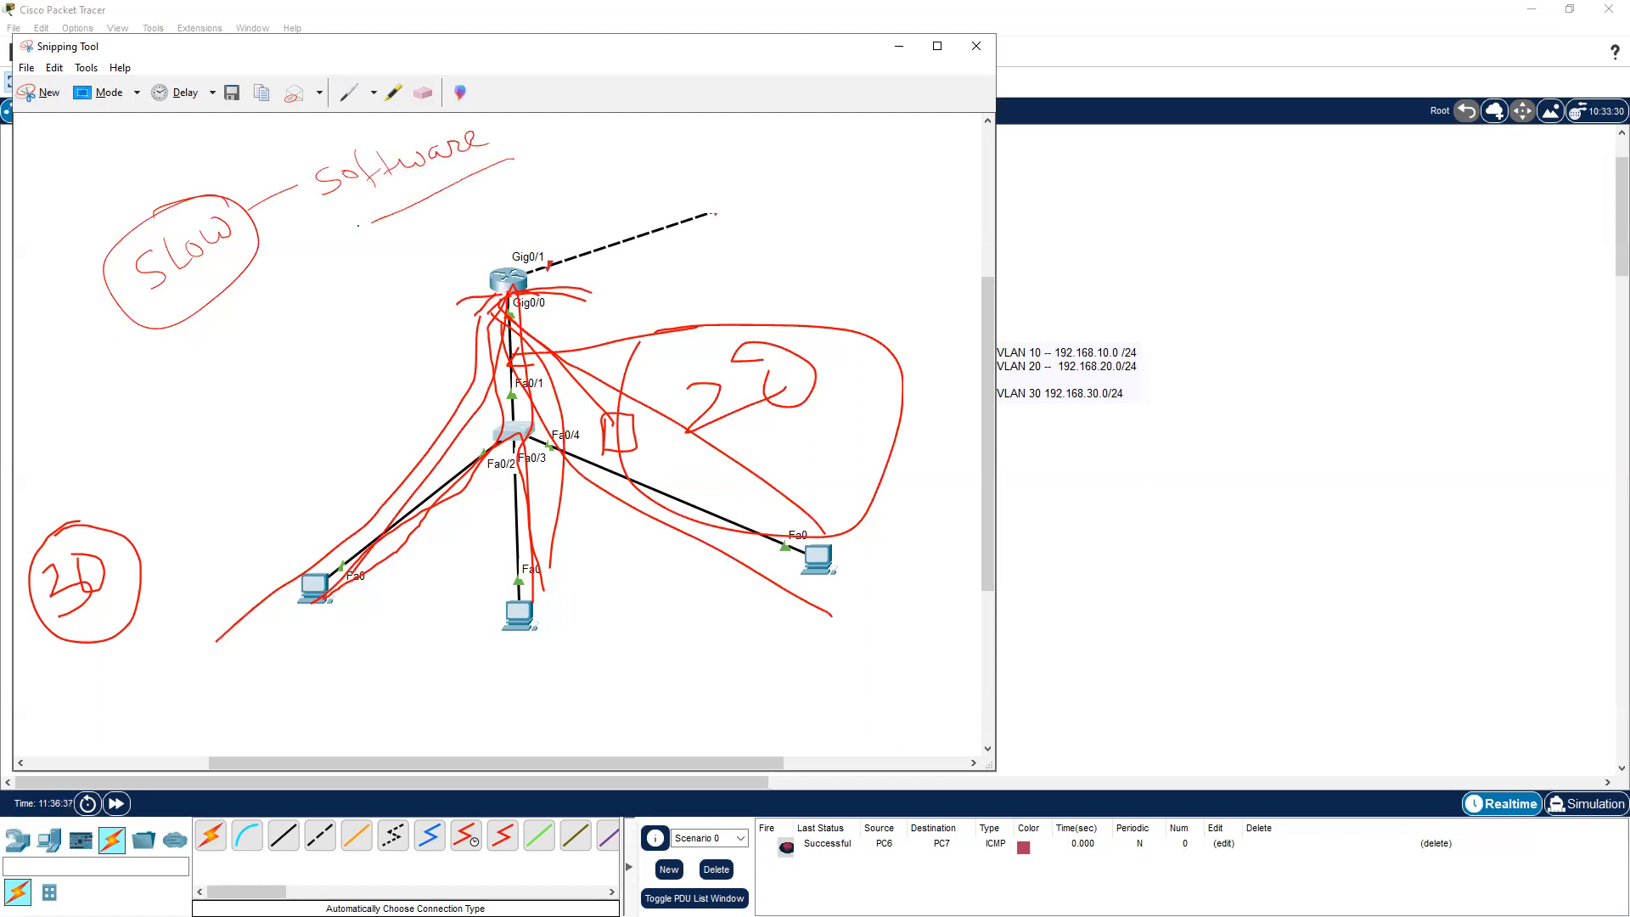
{"action": "mouse_move", "coordinate": [543, 144]}
{"action": "left_mouse_down"}
{"action": "mouse_move", "coordinate": [562, 163]}
{"action": "mouse_move", "coordinate": [645, 138]}
{"action": "mouse_move", "coordinate": [645, 116]}
{"action": "left_mouse_up"}
Write the note "Hard ASICs" beside the switch and underline it
{"action": "mouse_move", "coordinate": [153, 409]}
{"action": "left_mouse_down"}
{"action": "mouse_move", "coordinate": [219, 389]}
{"action": "mouse_move", "coordinate": [228, 354]}
{"action": "left_mouse_up"}
{"action": "mouse_move", "coordinate": [202, 466]}
{"action": "left_mouse_down"}
{"action": "mouse_move", "coordinate": [255, 406]}
{"action": "mouse_move", "coordinate": [262, 435]}
{"action": "mouse_move", "coordinate": [292, 397]}
{"action": "mouse_move", "coordinate": [220, 494]}
{"action": "left_mouse_up"}
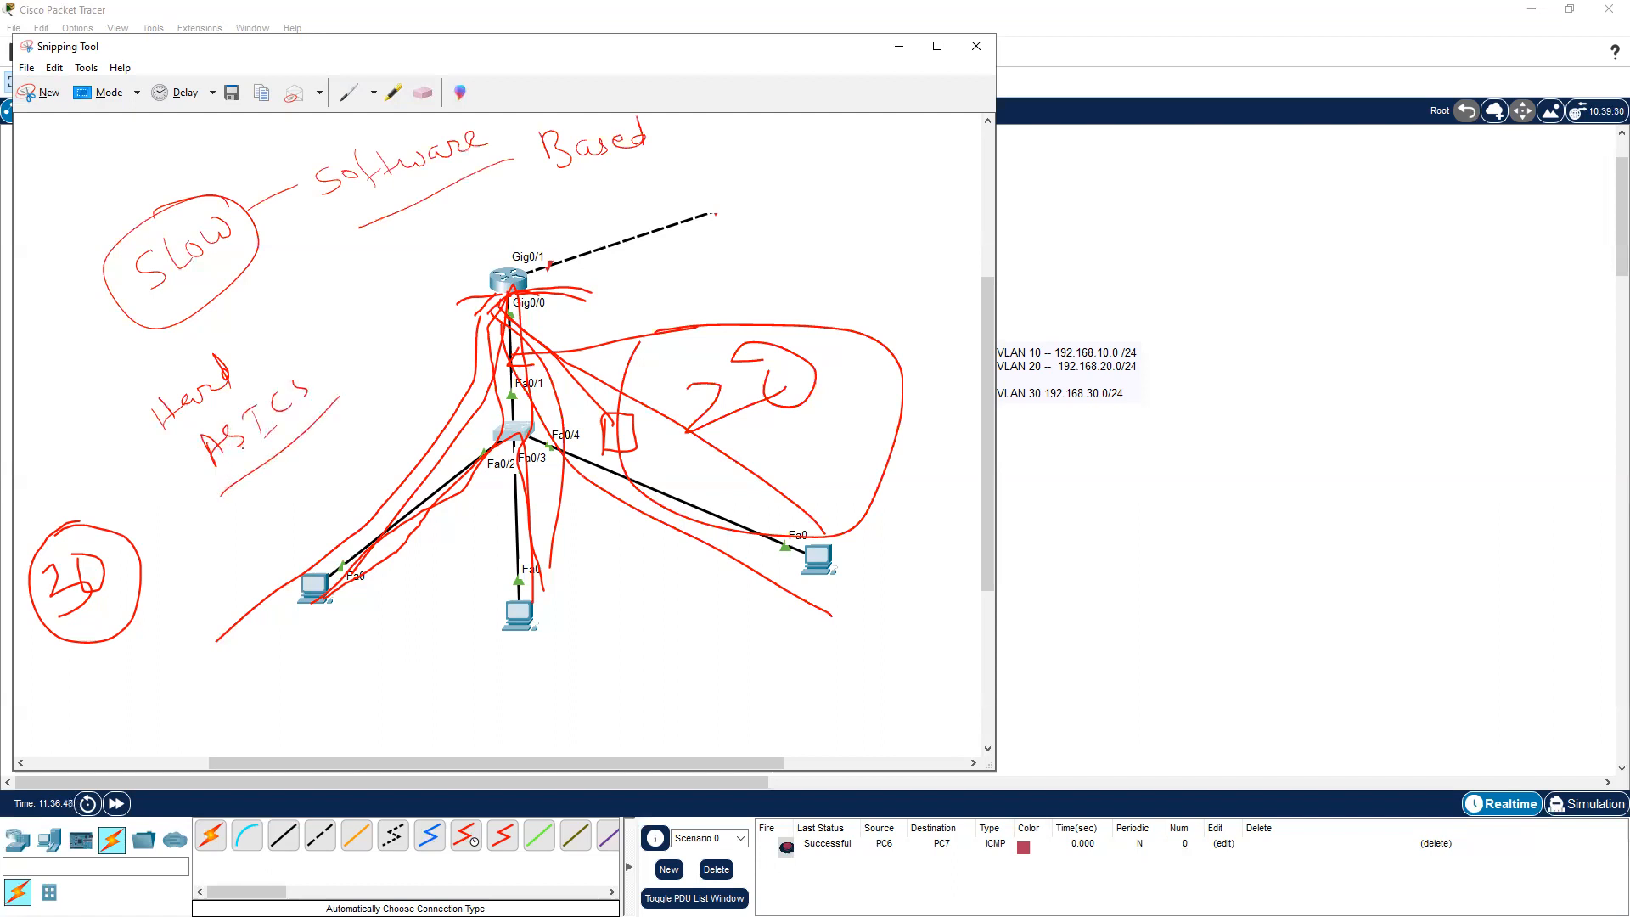
{"action": "left_click_drag", "start_coordinate": [256, 448], "coordinate": [309, 389]}
Annotate the router with the delays 10 ms and 2 ms, circling both units
{"action": "left_click_drag", "start_coordinate": [539, 279], "coordinate": [798, 213]}
{"action": "left_click_drag", "start_coordinate": [820, 191], "coordinate": [773, 247]}
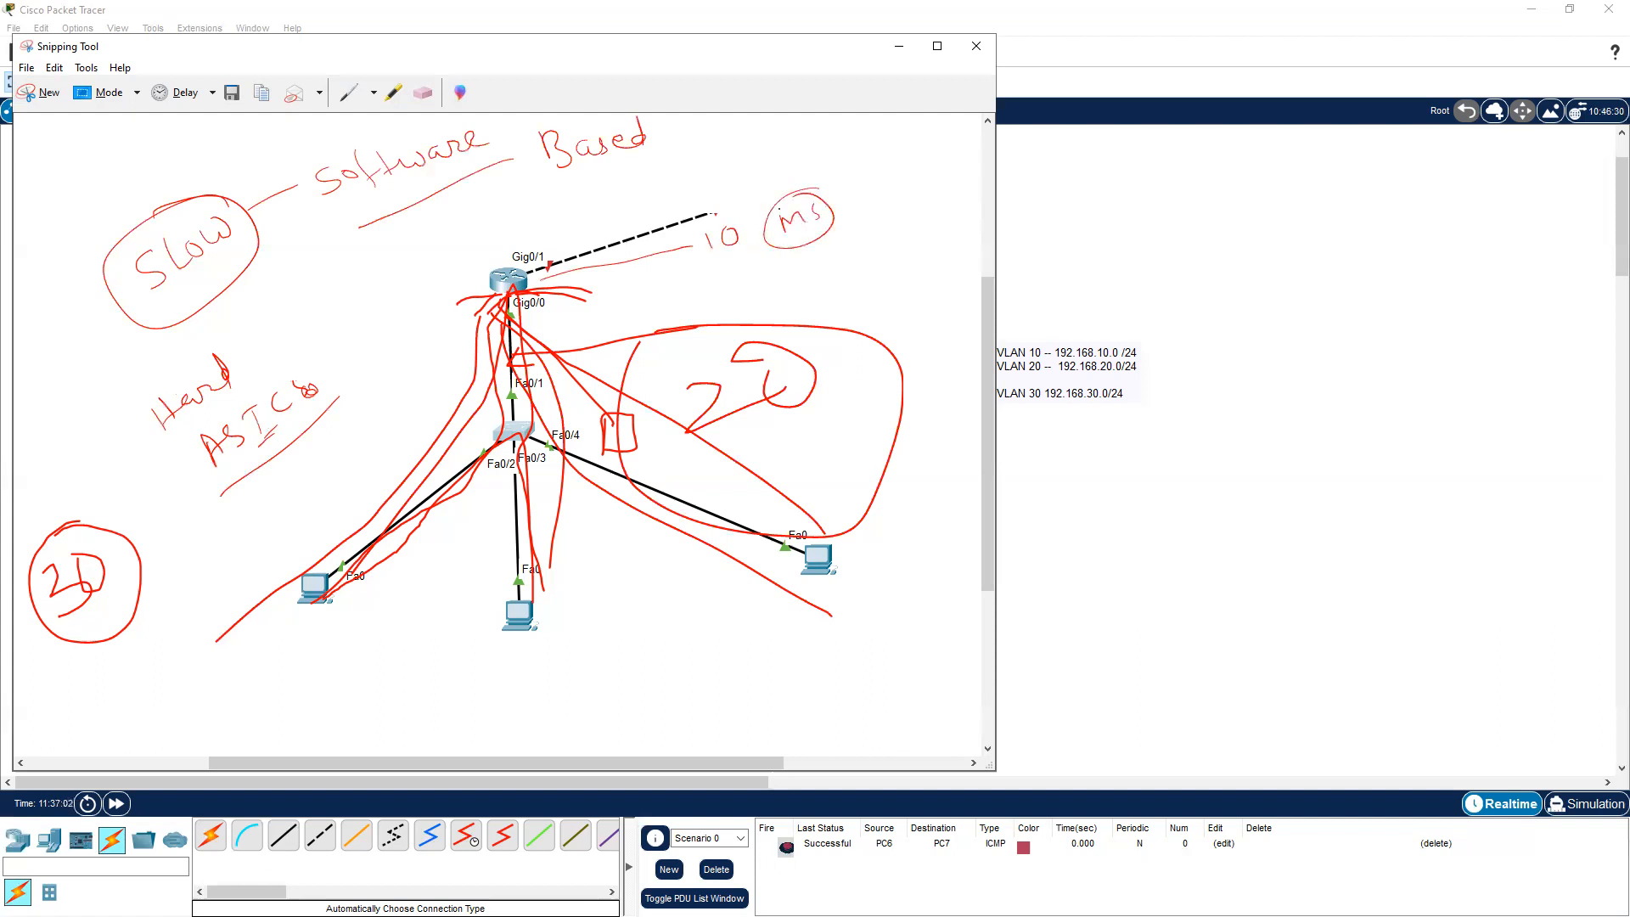
{"action": "mouse_move", "coordinate": [681, 282]}
{"action": "left_mouse_down"}
{"action": "mouse_move", "coordinate": [792, 270]}
{"action": "mouse_move", "coordinate": [775, 268]}
{"action": "mouse_move", "coordinate": [792, 287]}
{"action": "left_mouse_up"}
Label the switch with a circled "L3" and strike a diagonal line through the router
{"action": "left_click_drag", "start_coordinate": [403, 448], "coordinate": [500, 428]}
{"action": "mouse_move", "coordinate": [320, 442]}
{"action": "left_mouse_down"}
{"action": "mouse_move", "coordinate": [328, 468]}
{"action": "mouse_move", "coordinate": [295, 439]}
{"action": "mouse_move", "coordinate": [359, 477]}
{"action": "left_mouse_up"}
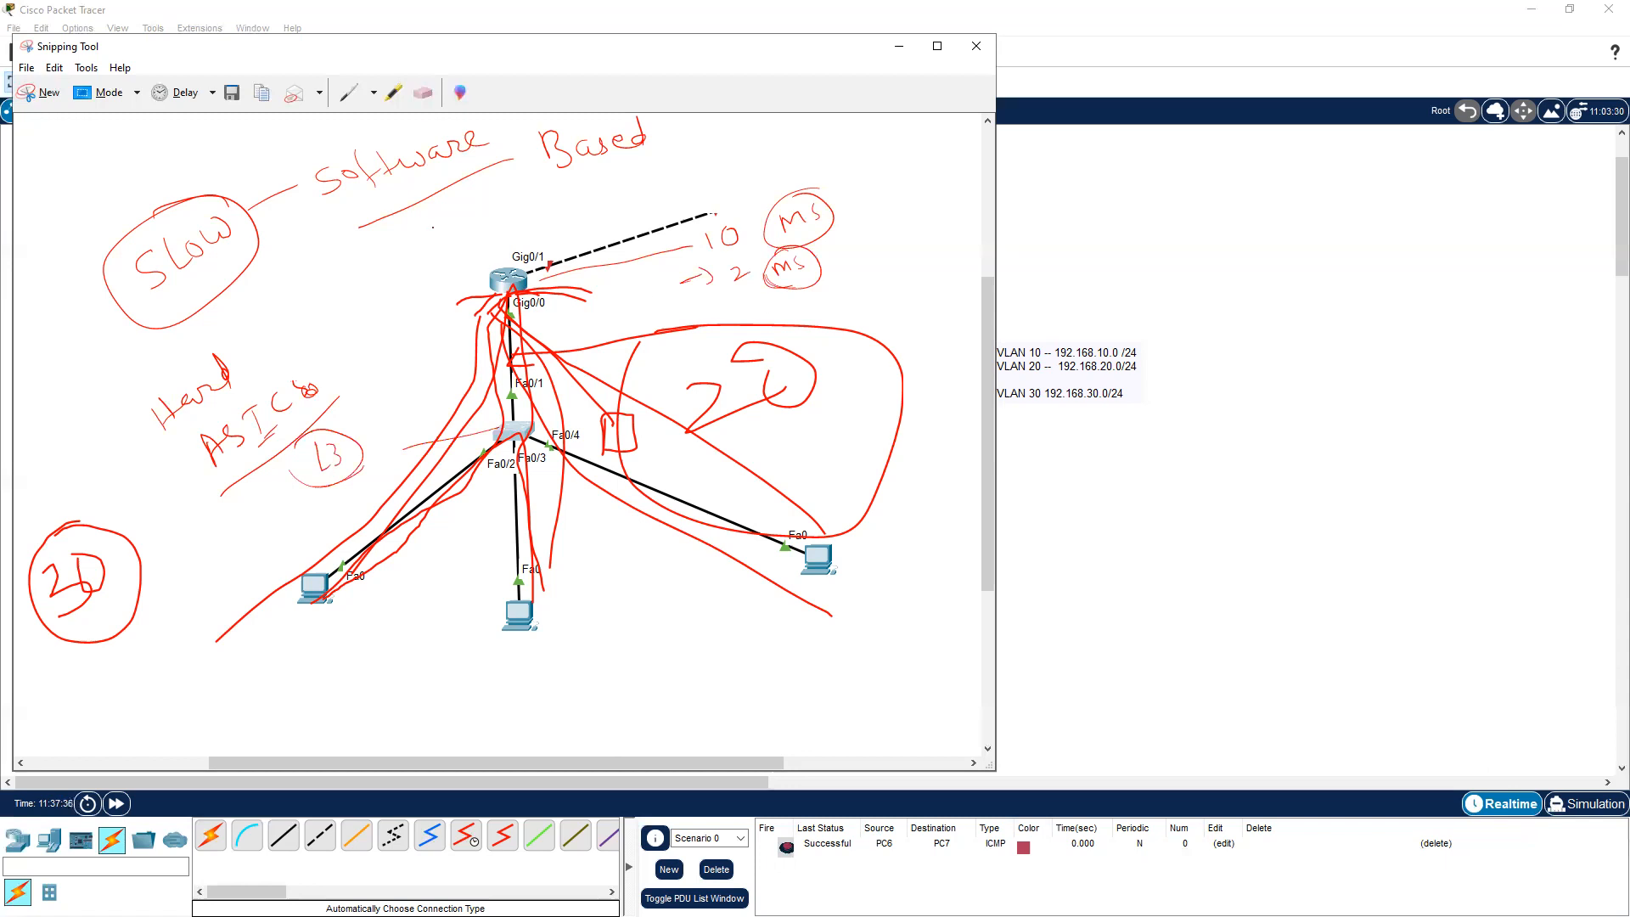
{"action": "left_click_drag", "start_coordinate": [433, 227], "coordinate": [509, 280]}
{"action": "left_click_drag", "start_coordinate": [514, 286], "coordinate": [589, 327]}
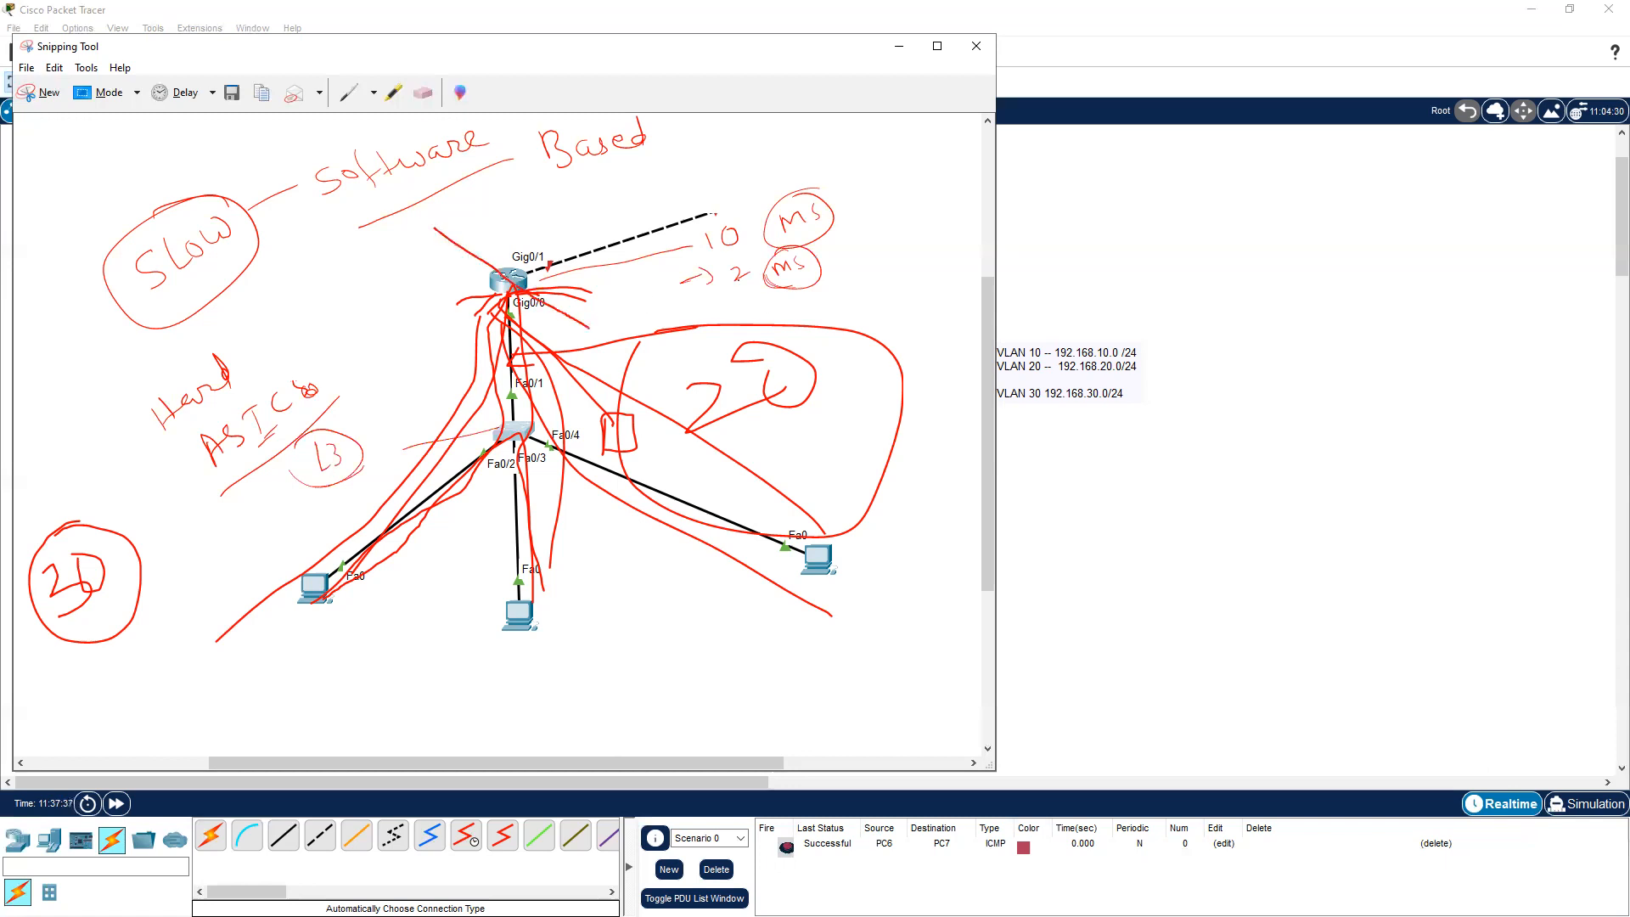